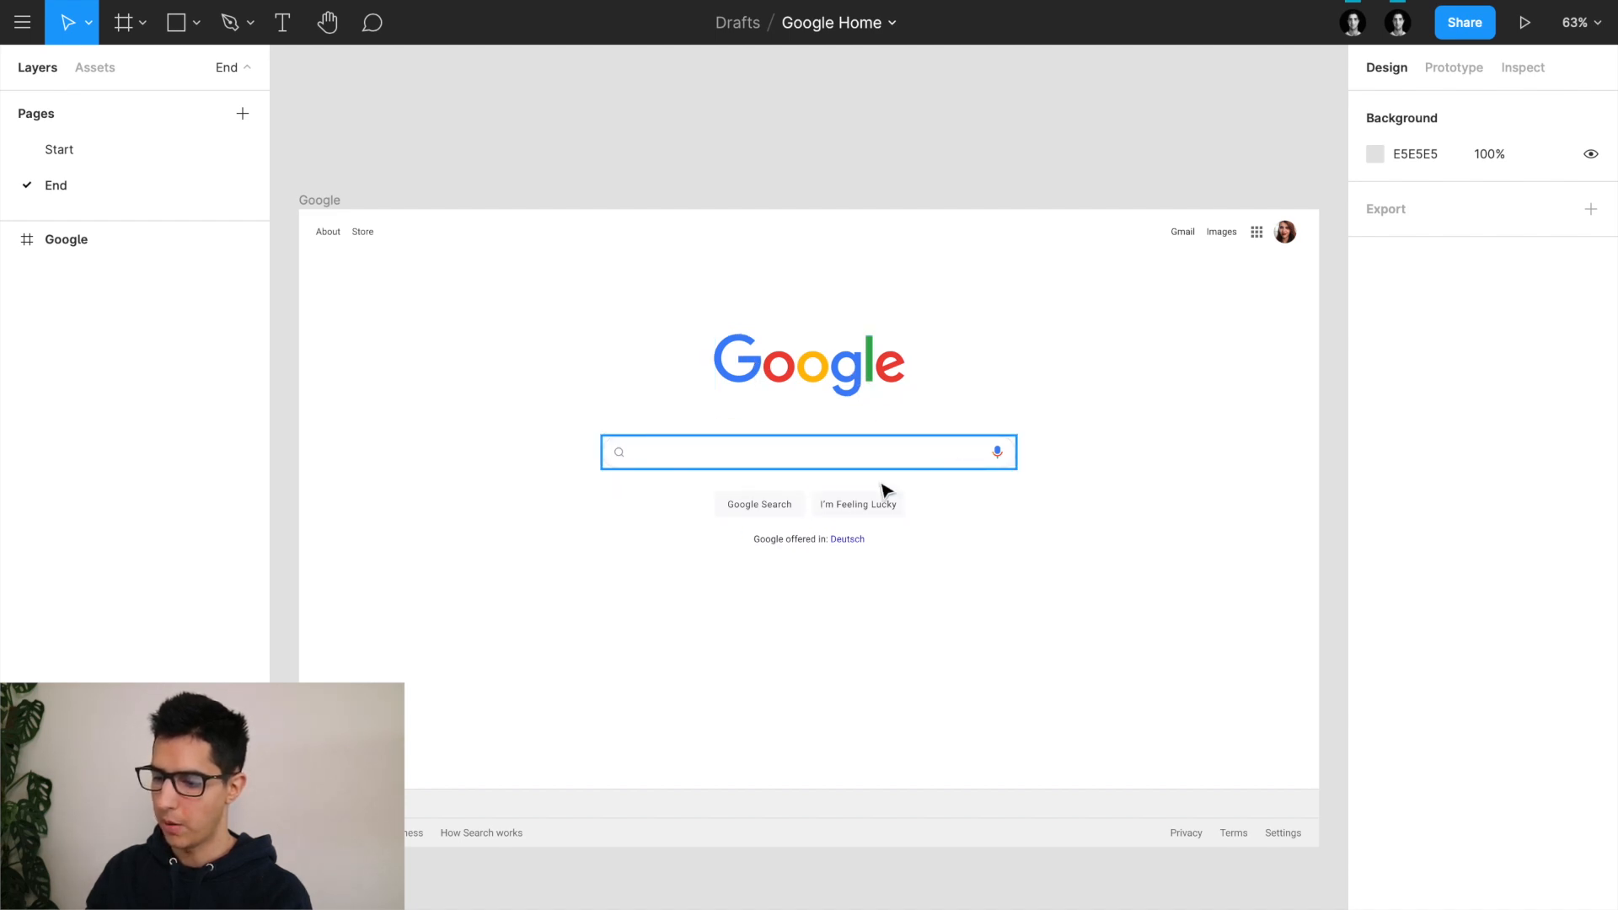
# Step: Examine the finished Google home page design on the End page, including the search bar, its buttons and the footer
pyautogui.scroll(5, 895, 509)
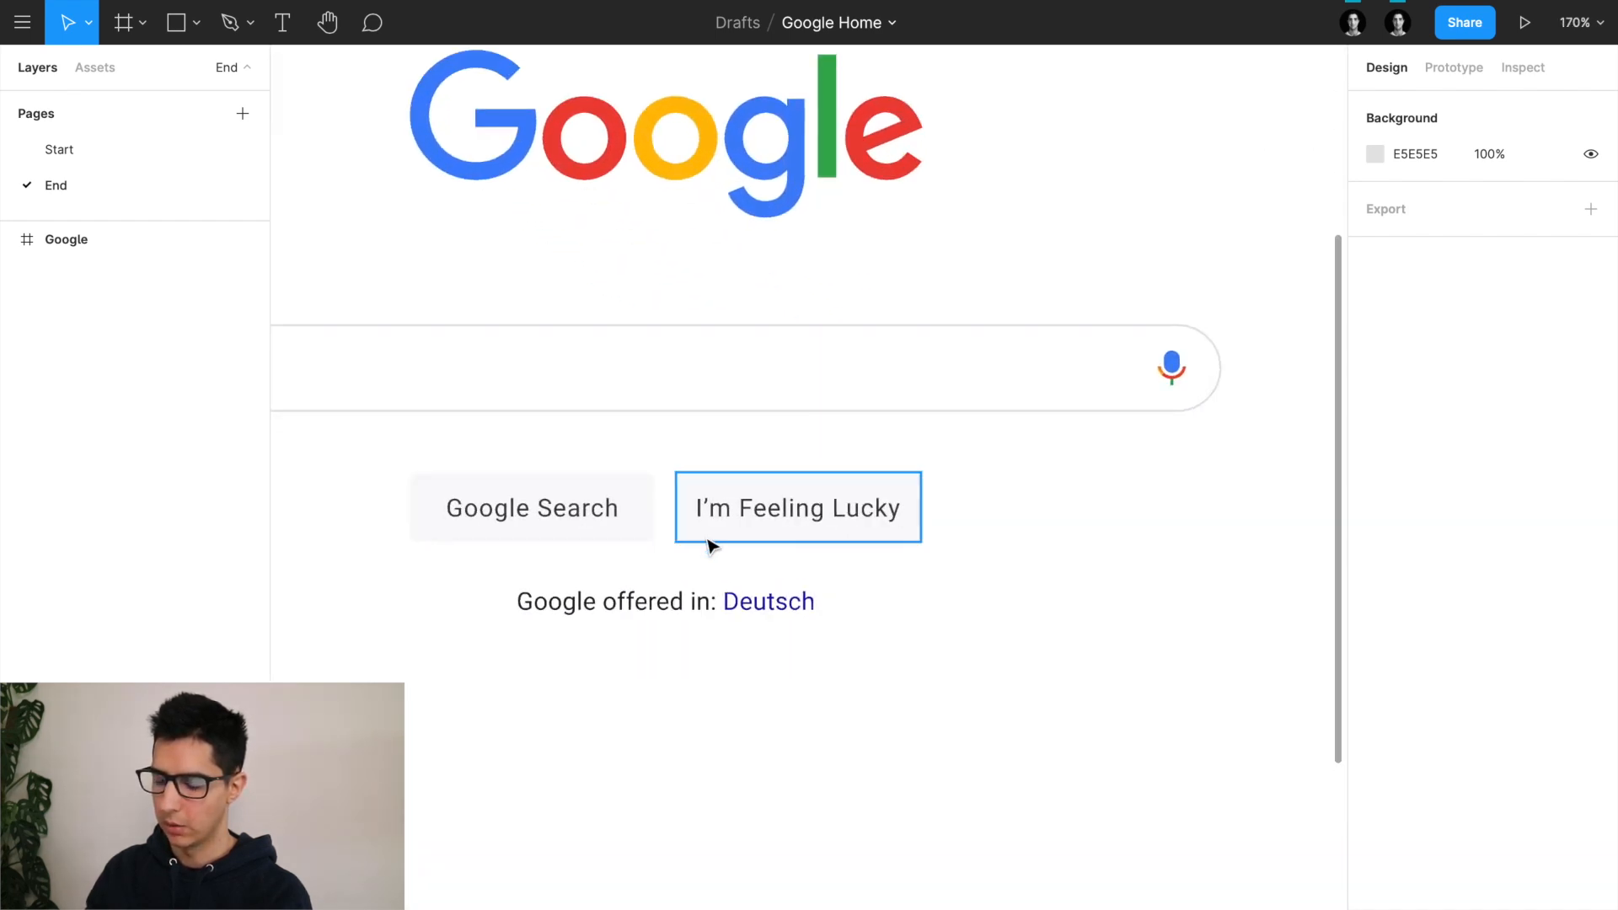
pyautogui.scroll(-3, 711, 544)
pyautogui.hscroll(-3, 711, 544)
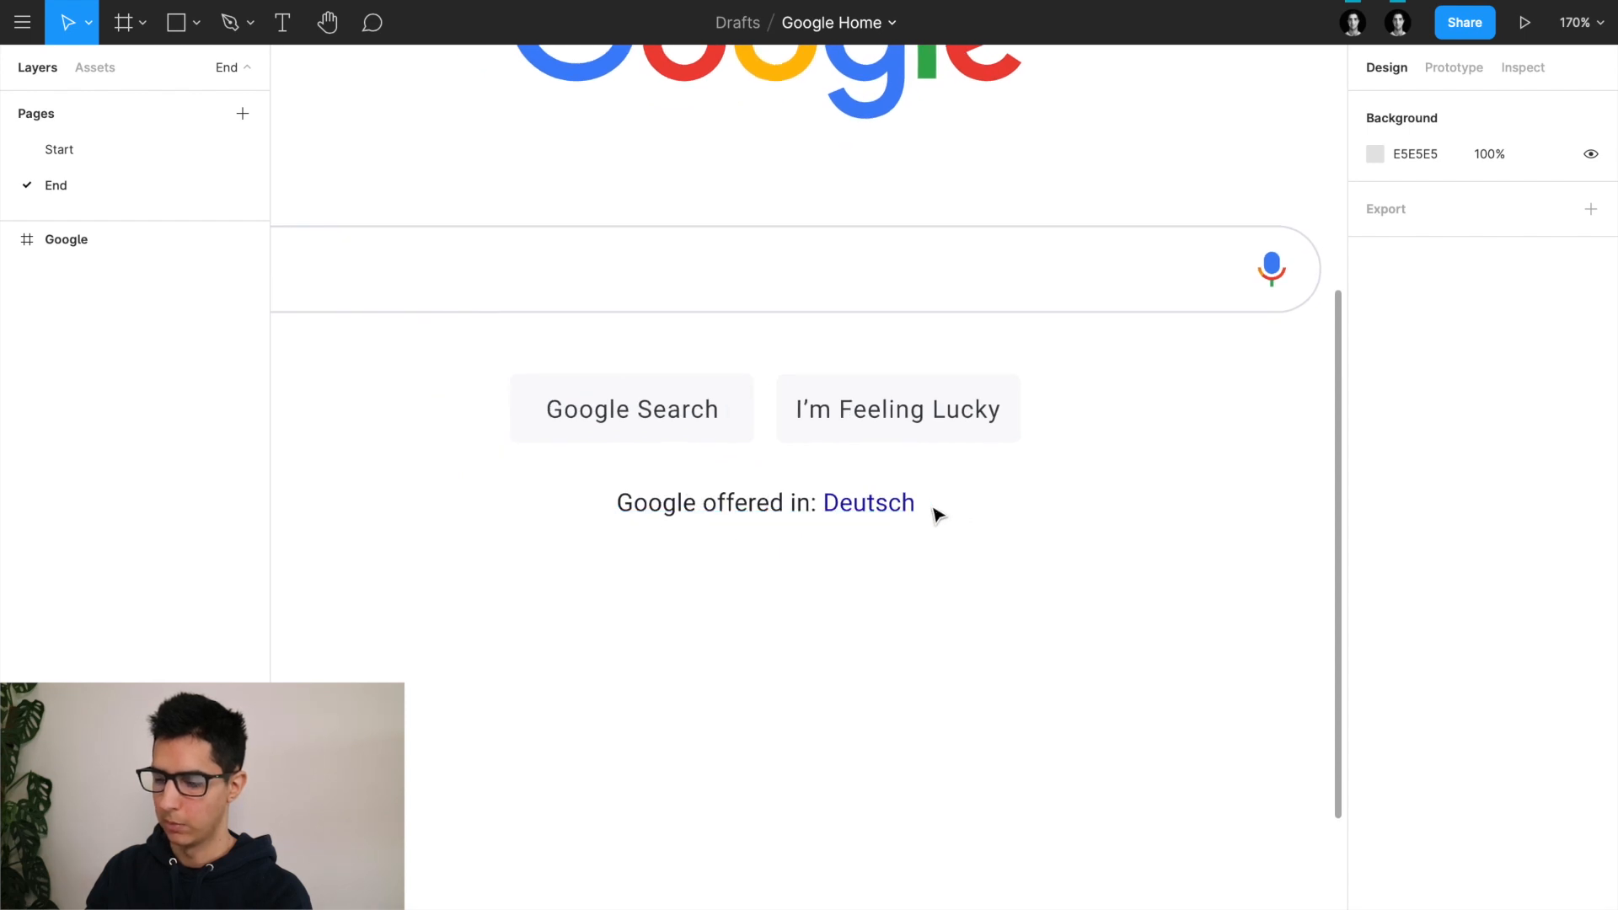
pyautogui.scroll(-5, 900, 515)
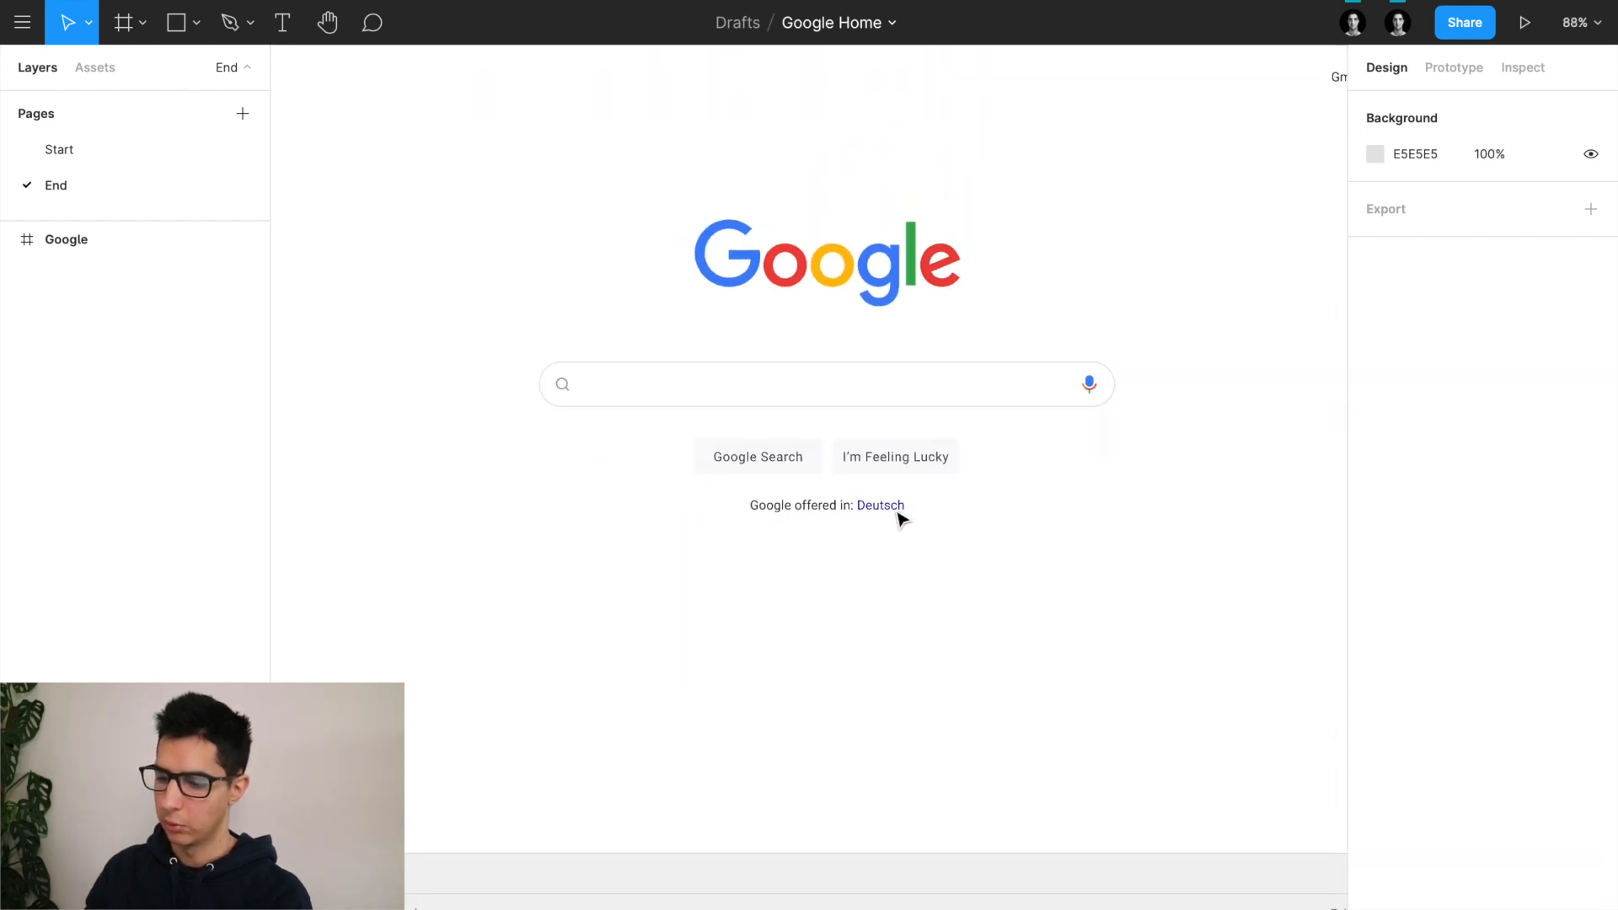
pyautogui.scroll(-3, 902, 521)
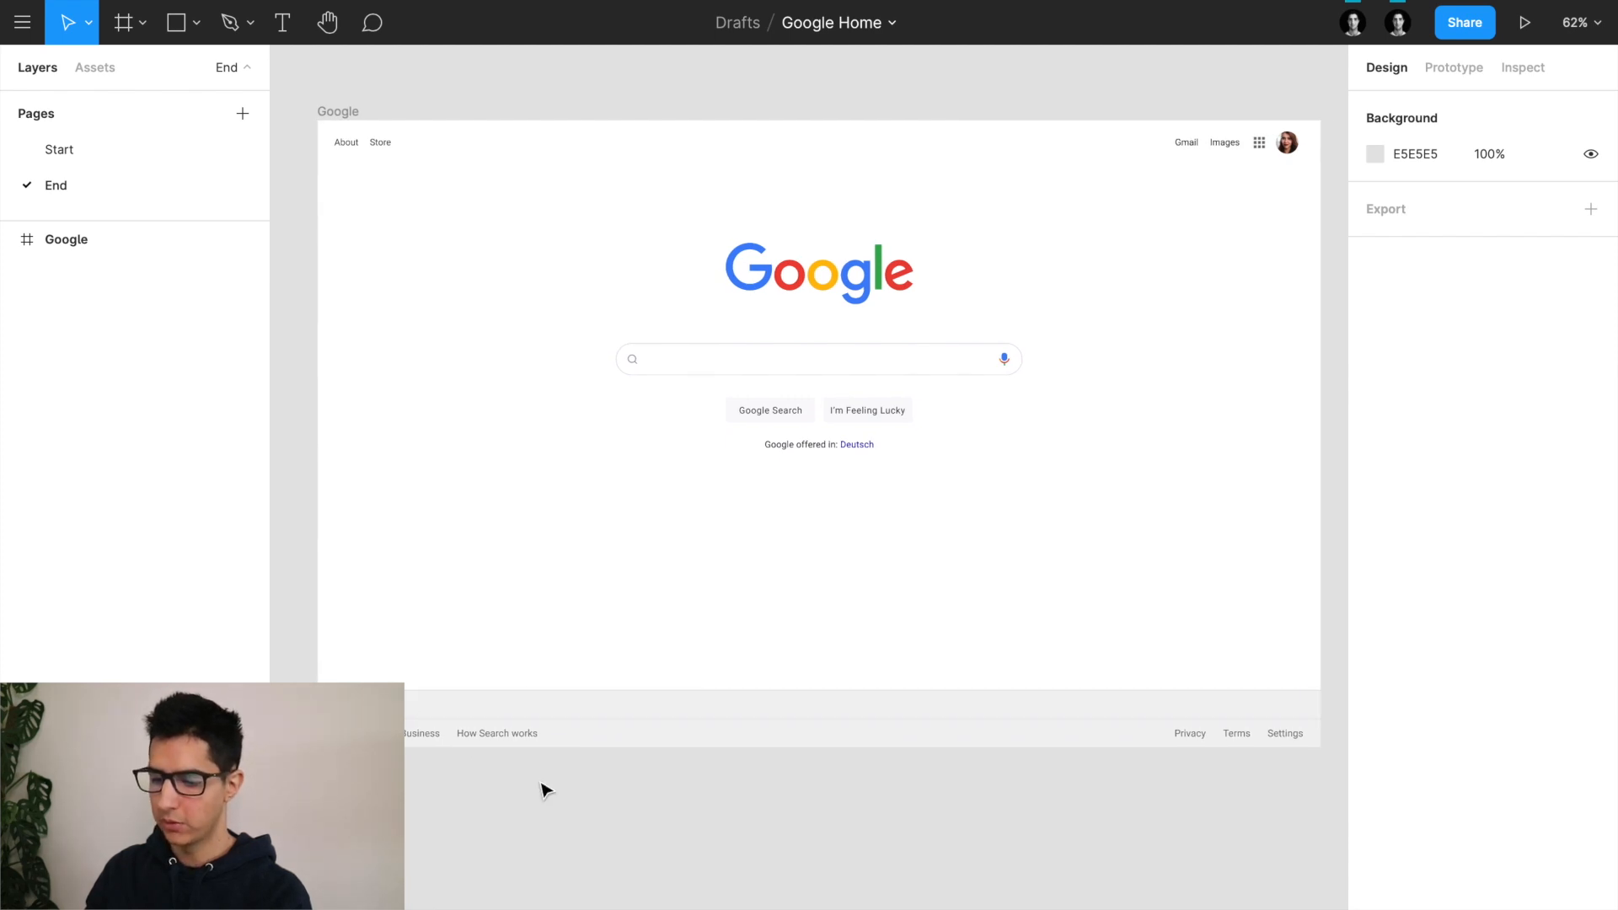
pyautogui.scroll(3, 358, 741)
pyautogui.scroll(1, 358, 733)
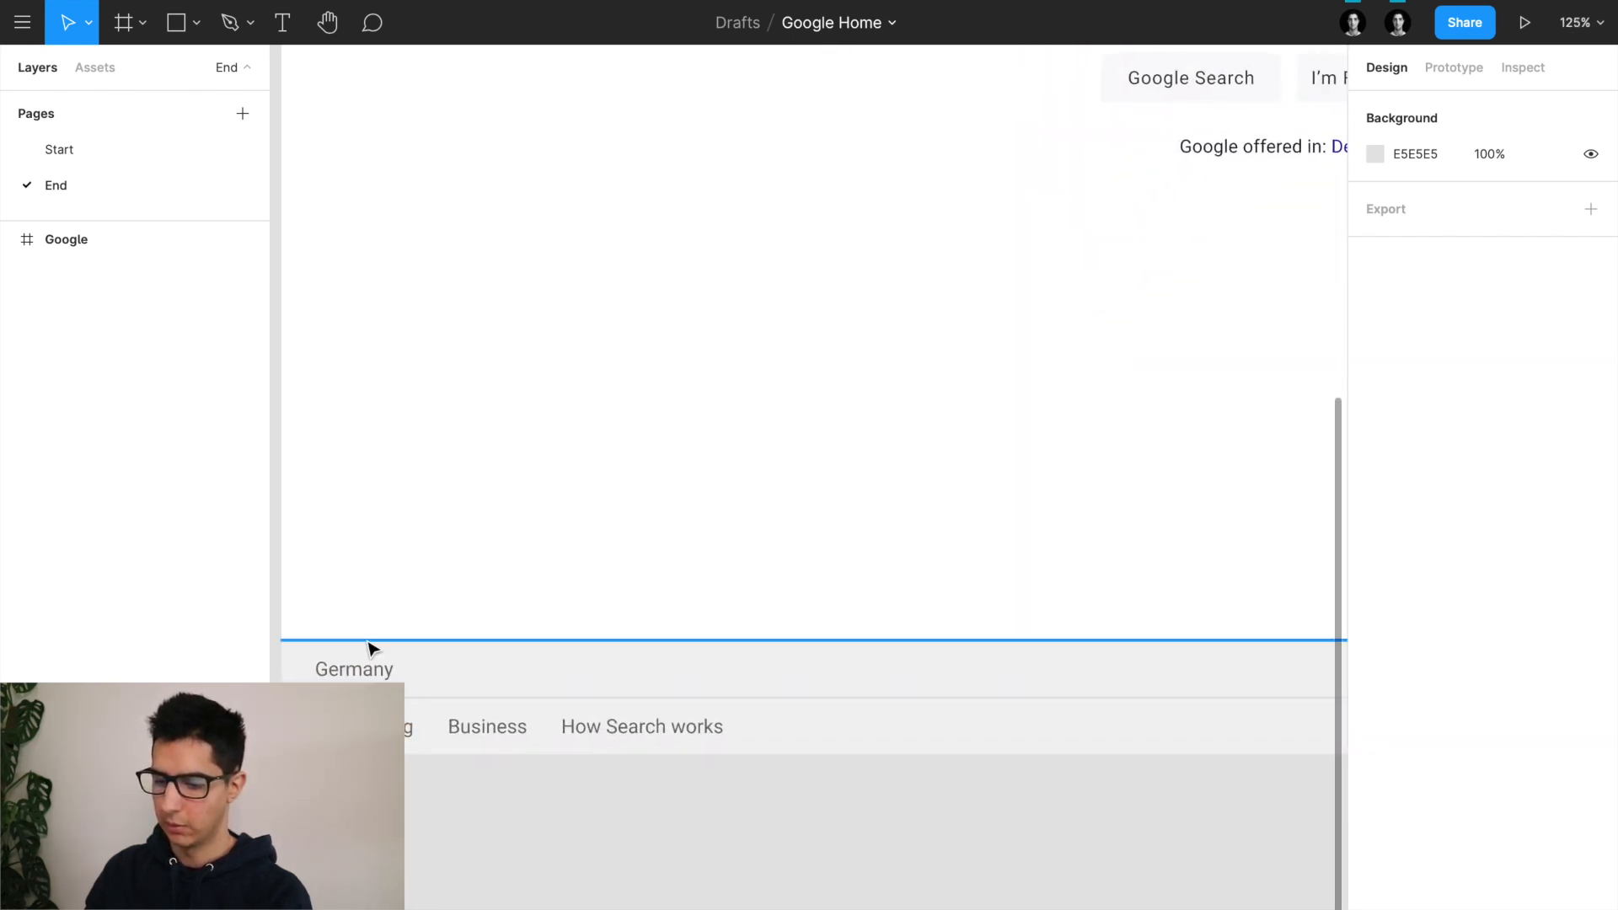
pyautogui.scroll(-5, 436, 656)
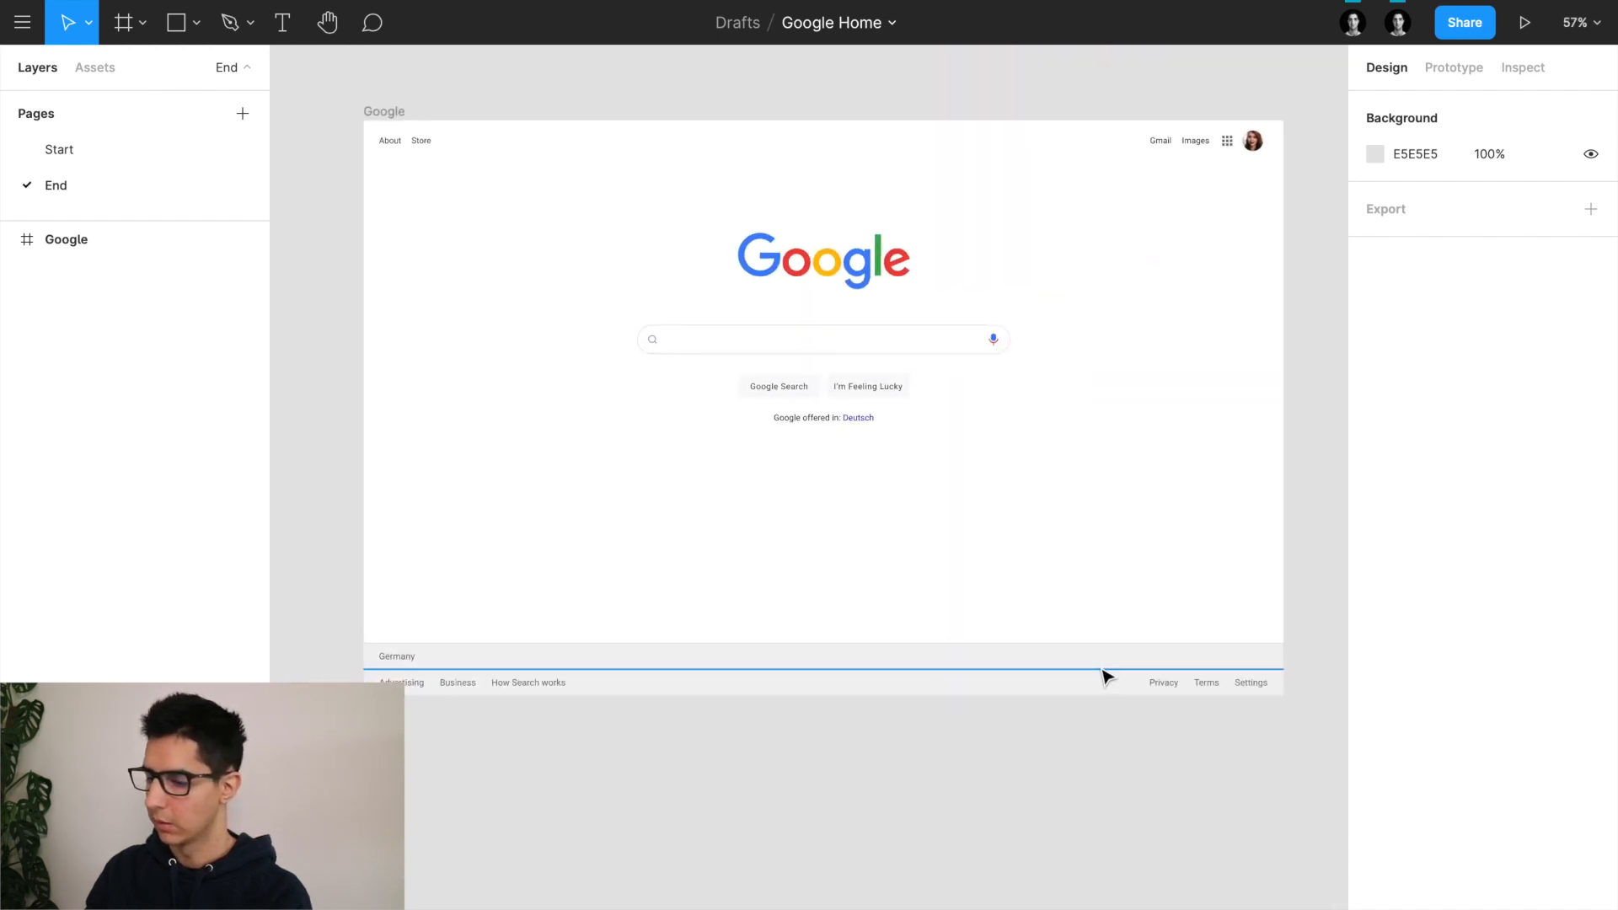
# Step: Switch to the Start page
pyautogui.click(99, 156)
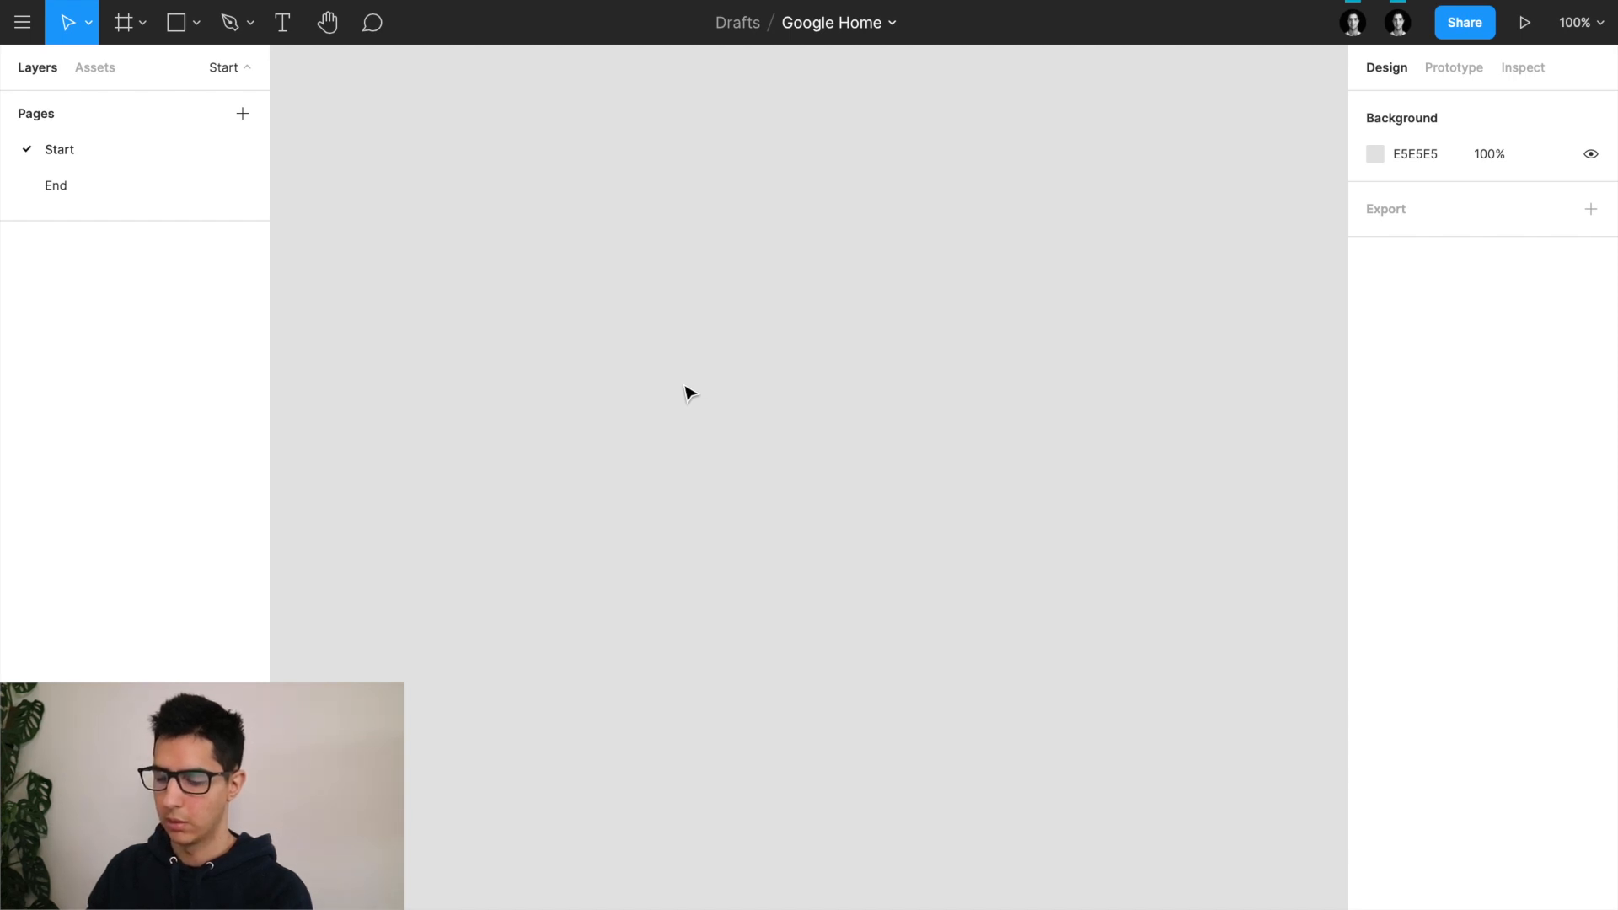
# Step: Draw a freehand frame of about 595 × 344 on the empty canvas and delete it
pyautogui.press('f')
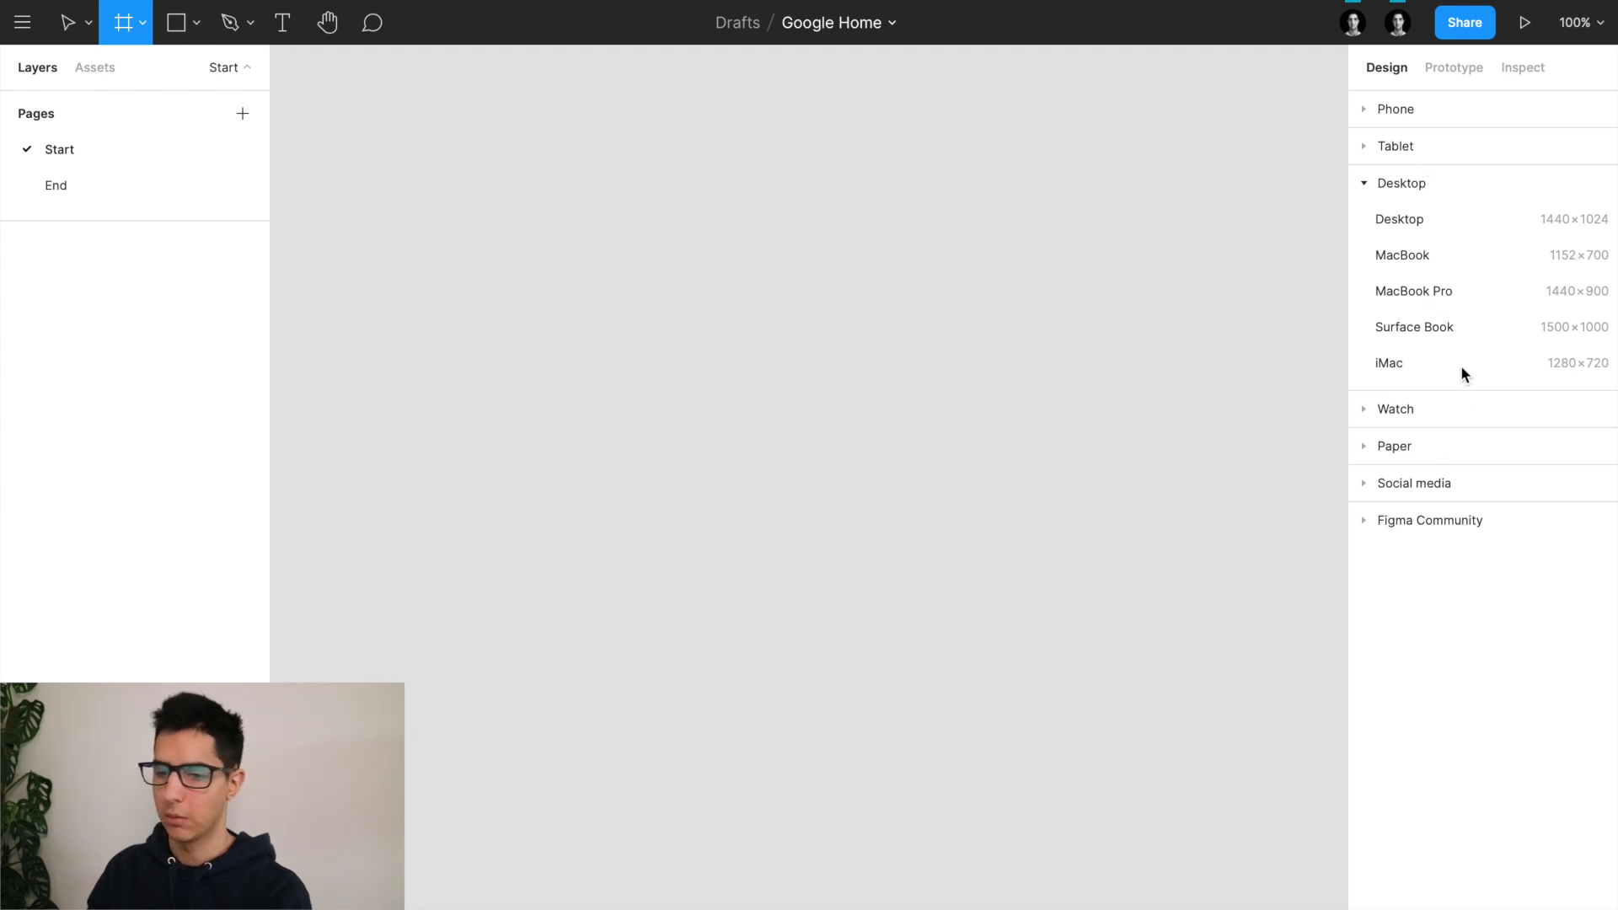
pyautogui.press('v')
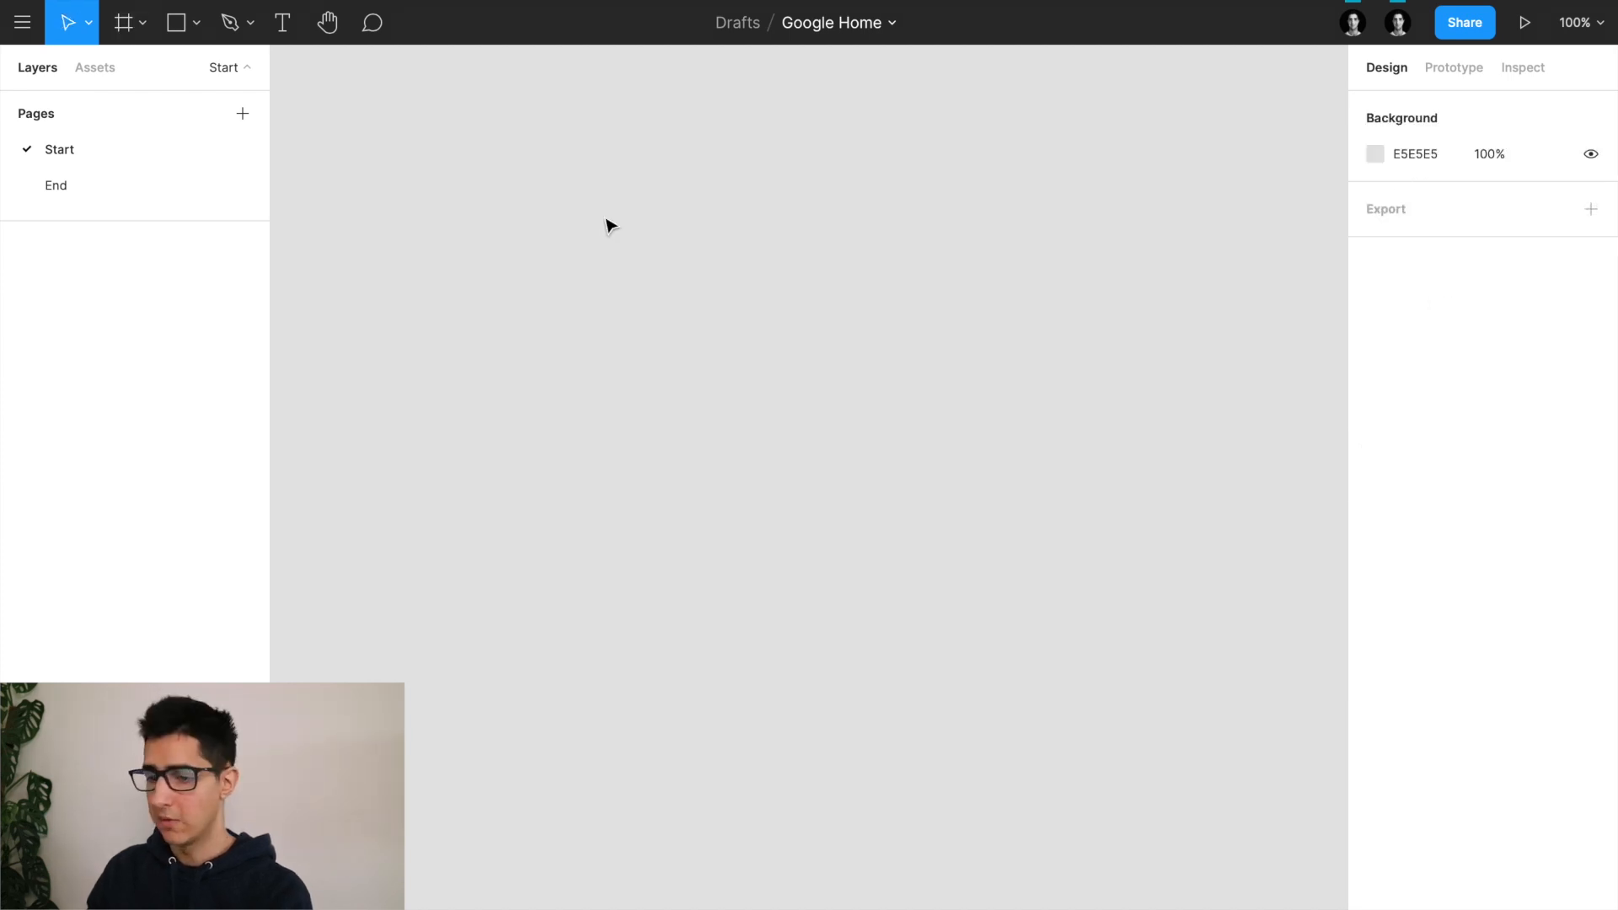
pyautogui.click(150, 28)
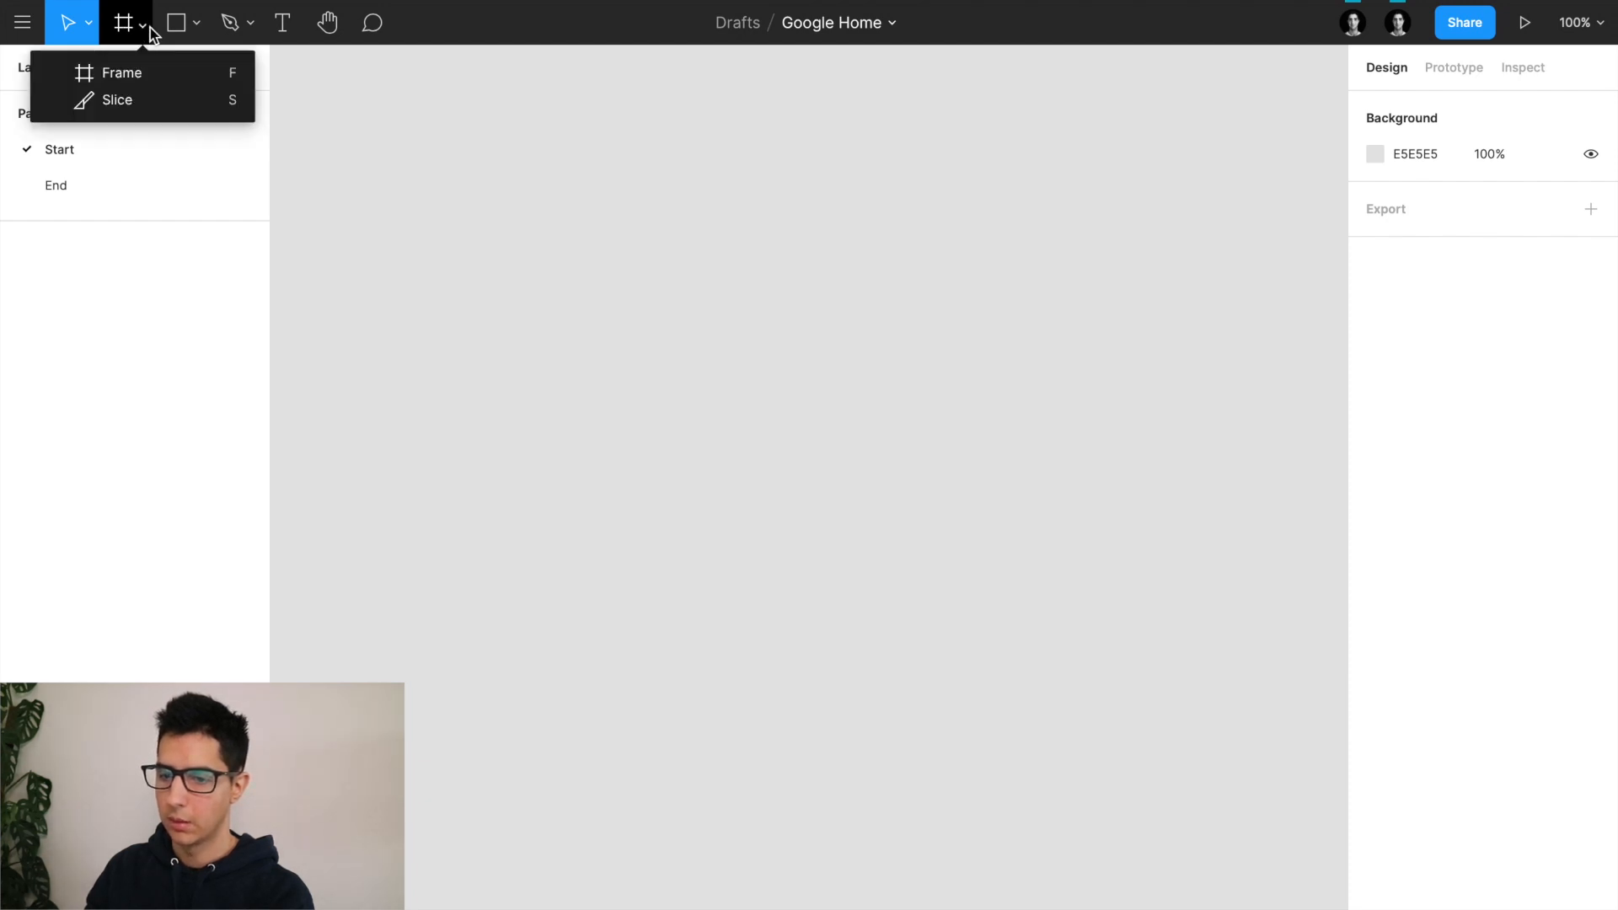
pyautogui.click(138, 72)
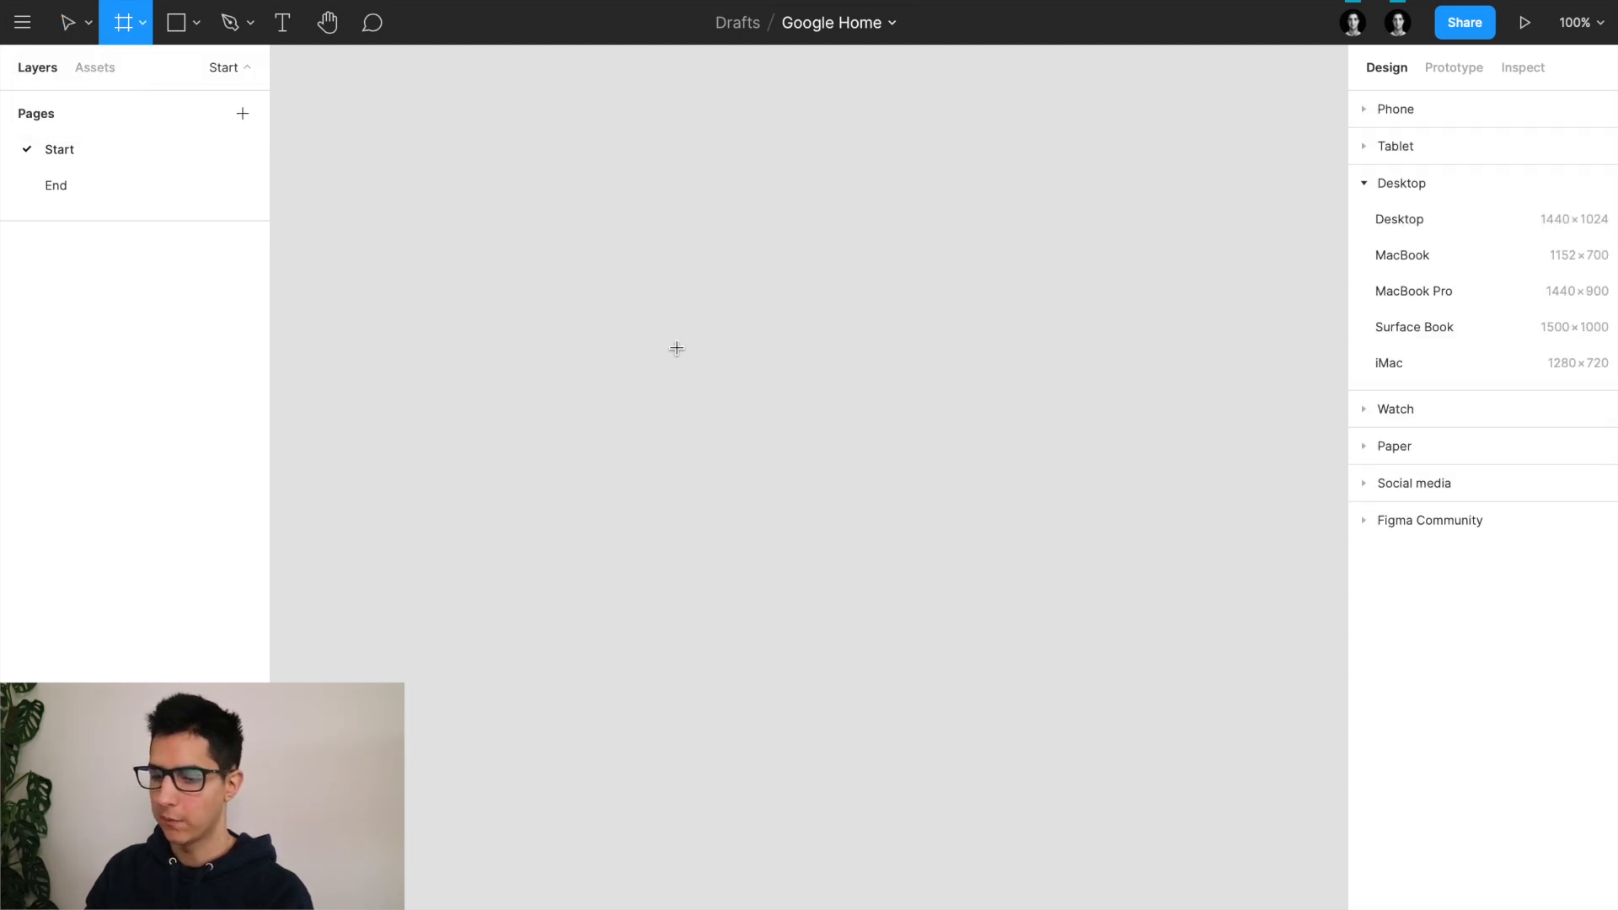
pyautogui.moveTo(516, 263); pyautogui.dragTo(1185, 649)
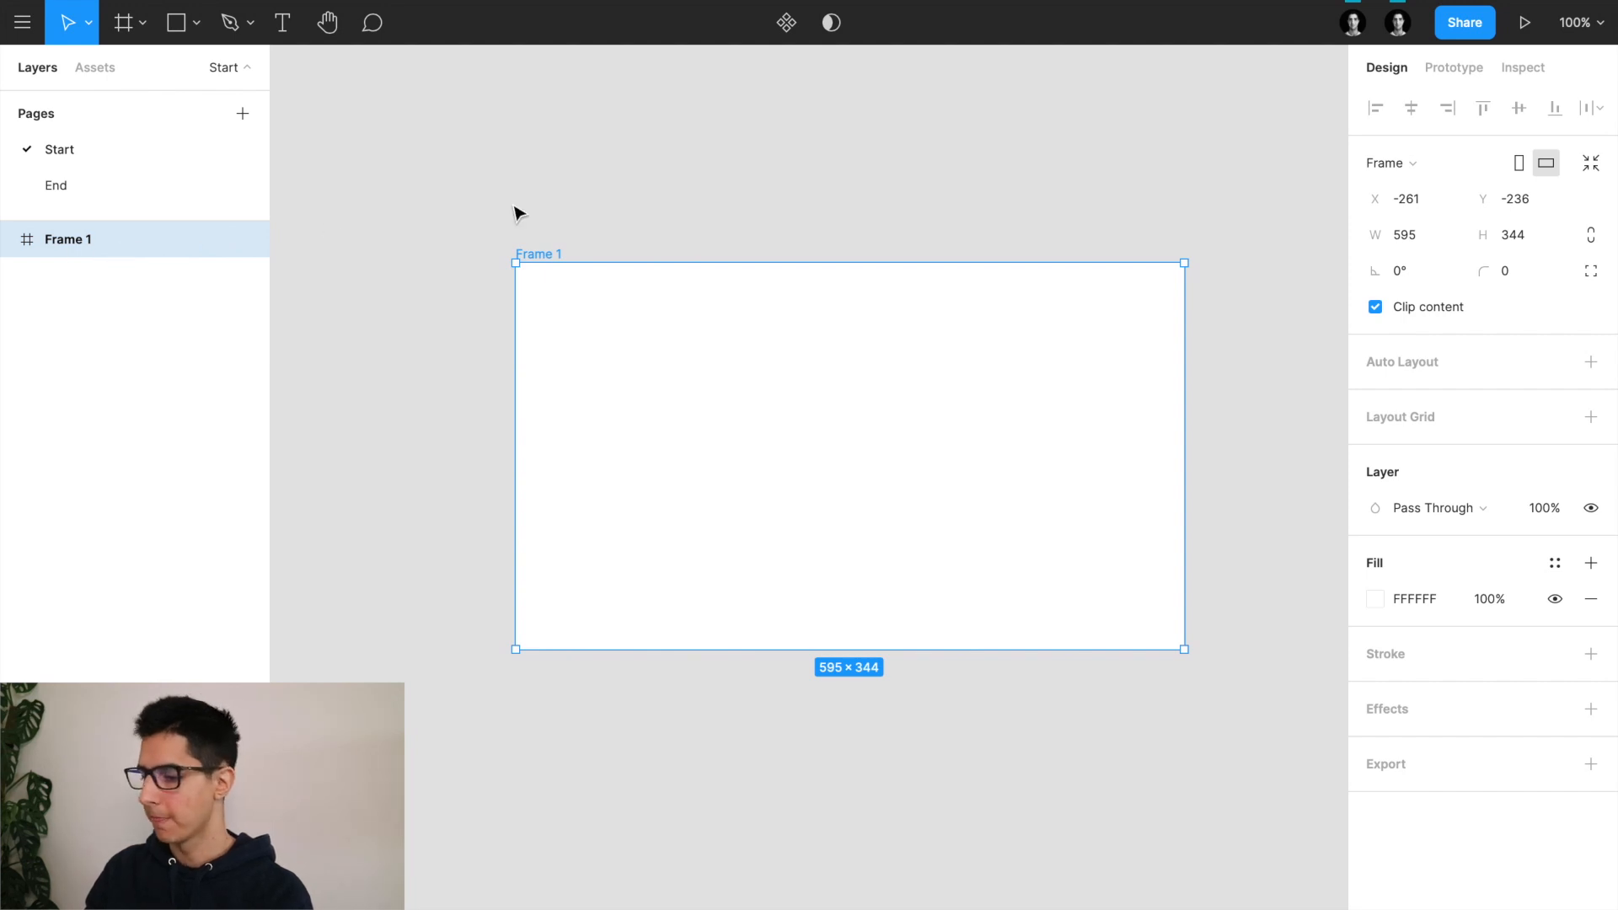
pyautogui.press('Delete')
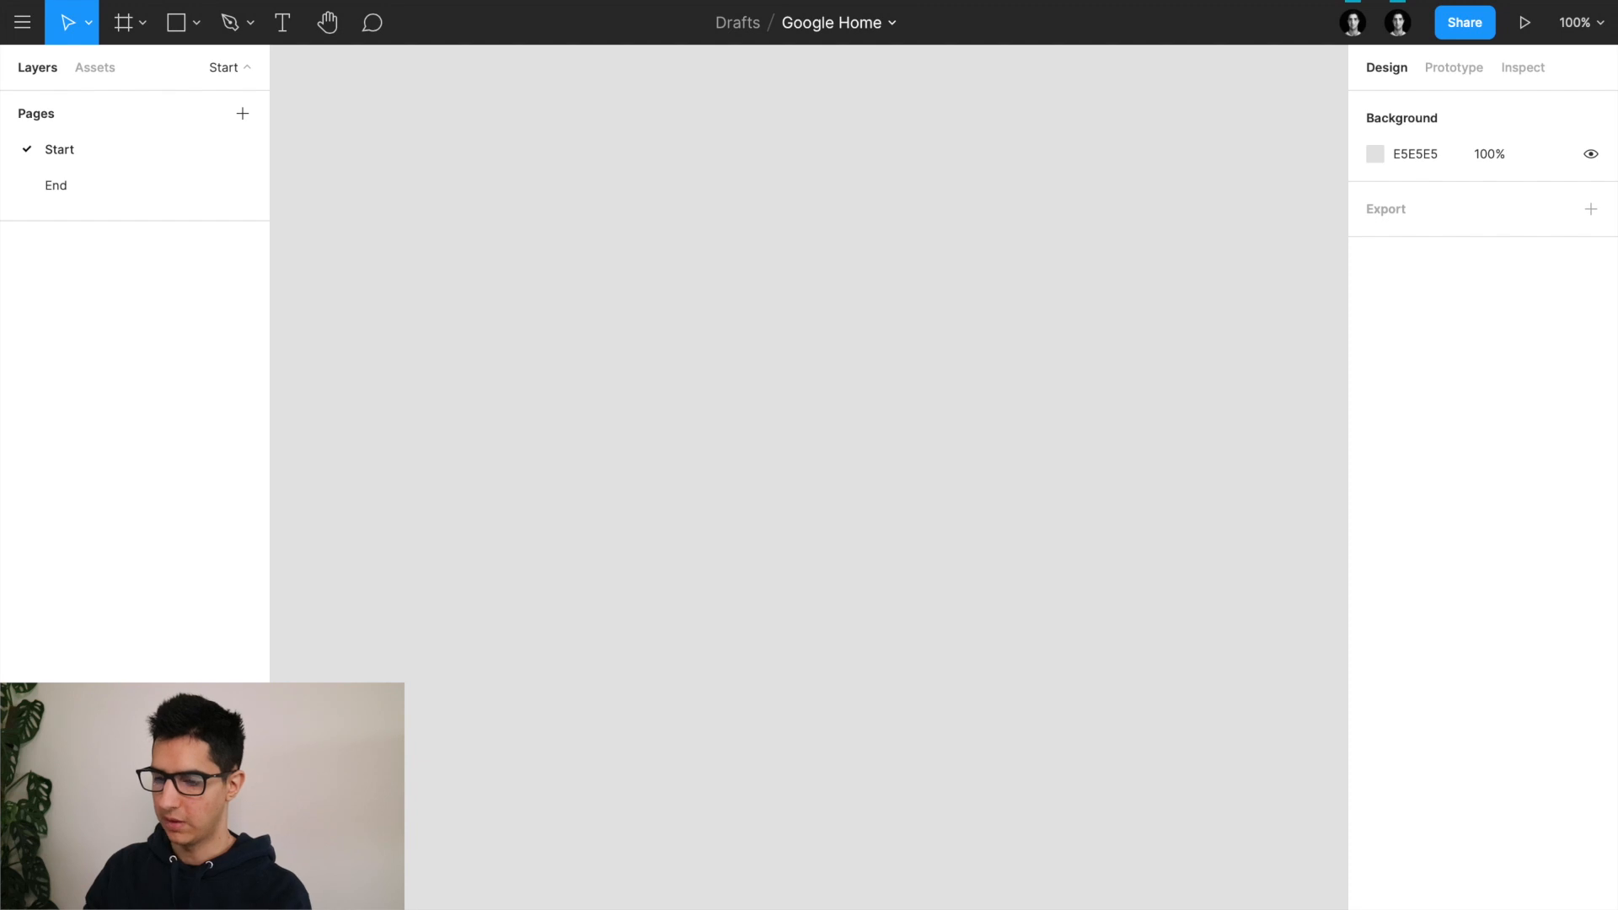
# Step: Create a frame from the 1440 × 900 MacBook Pro preset and rename it "Google Home"
pyautogui.press('f')
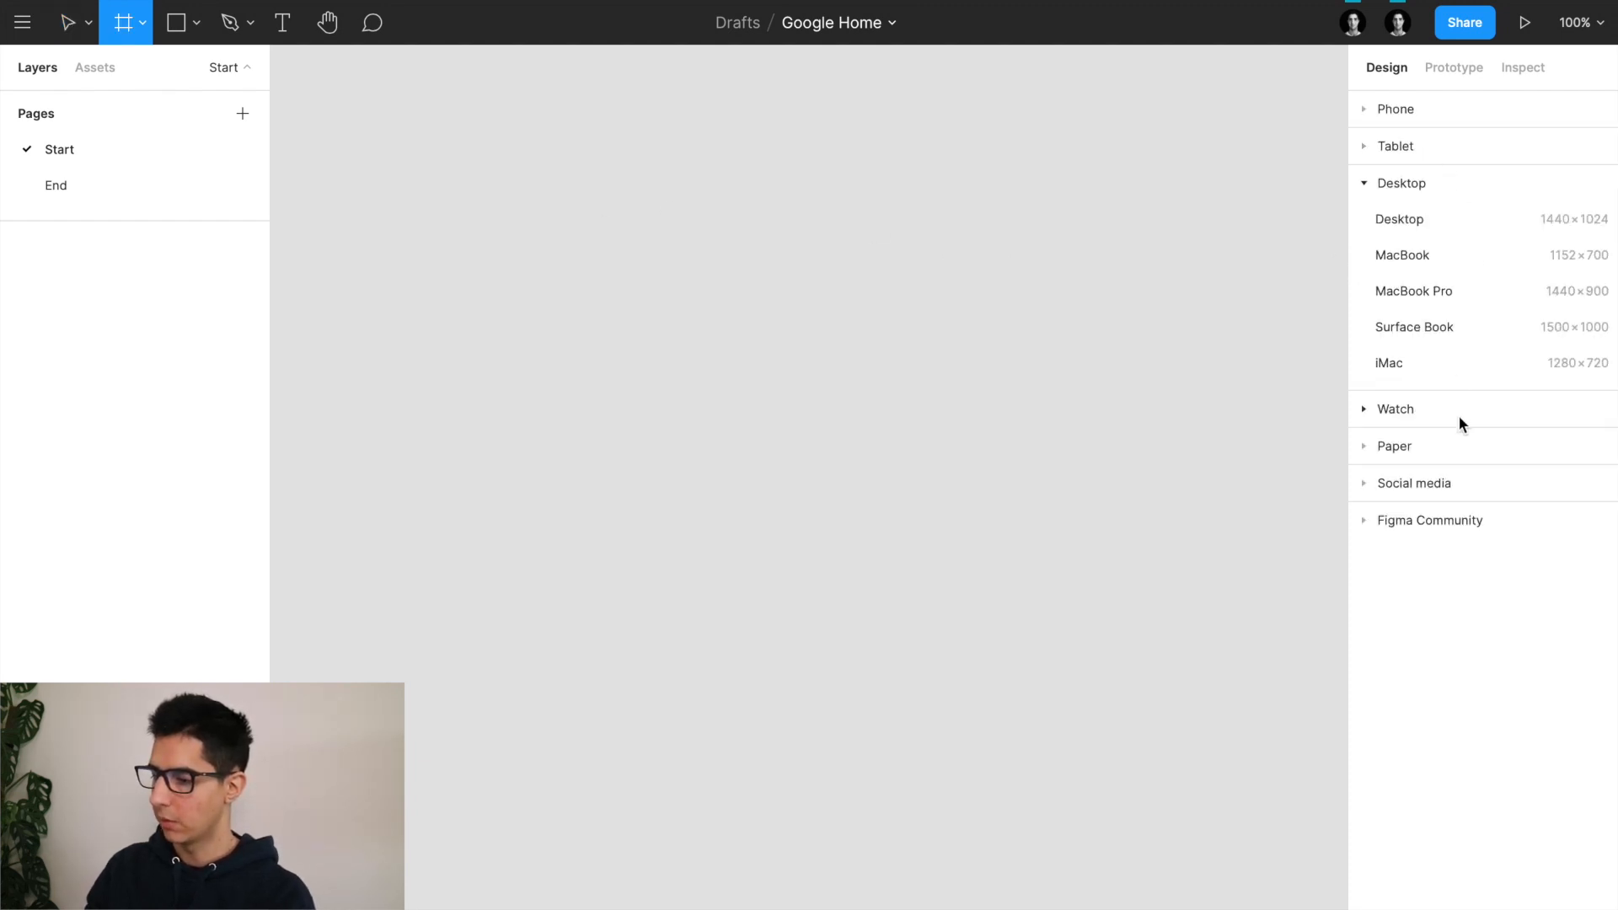
pyautogui.click(1450, 290)
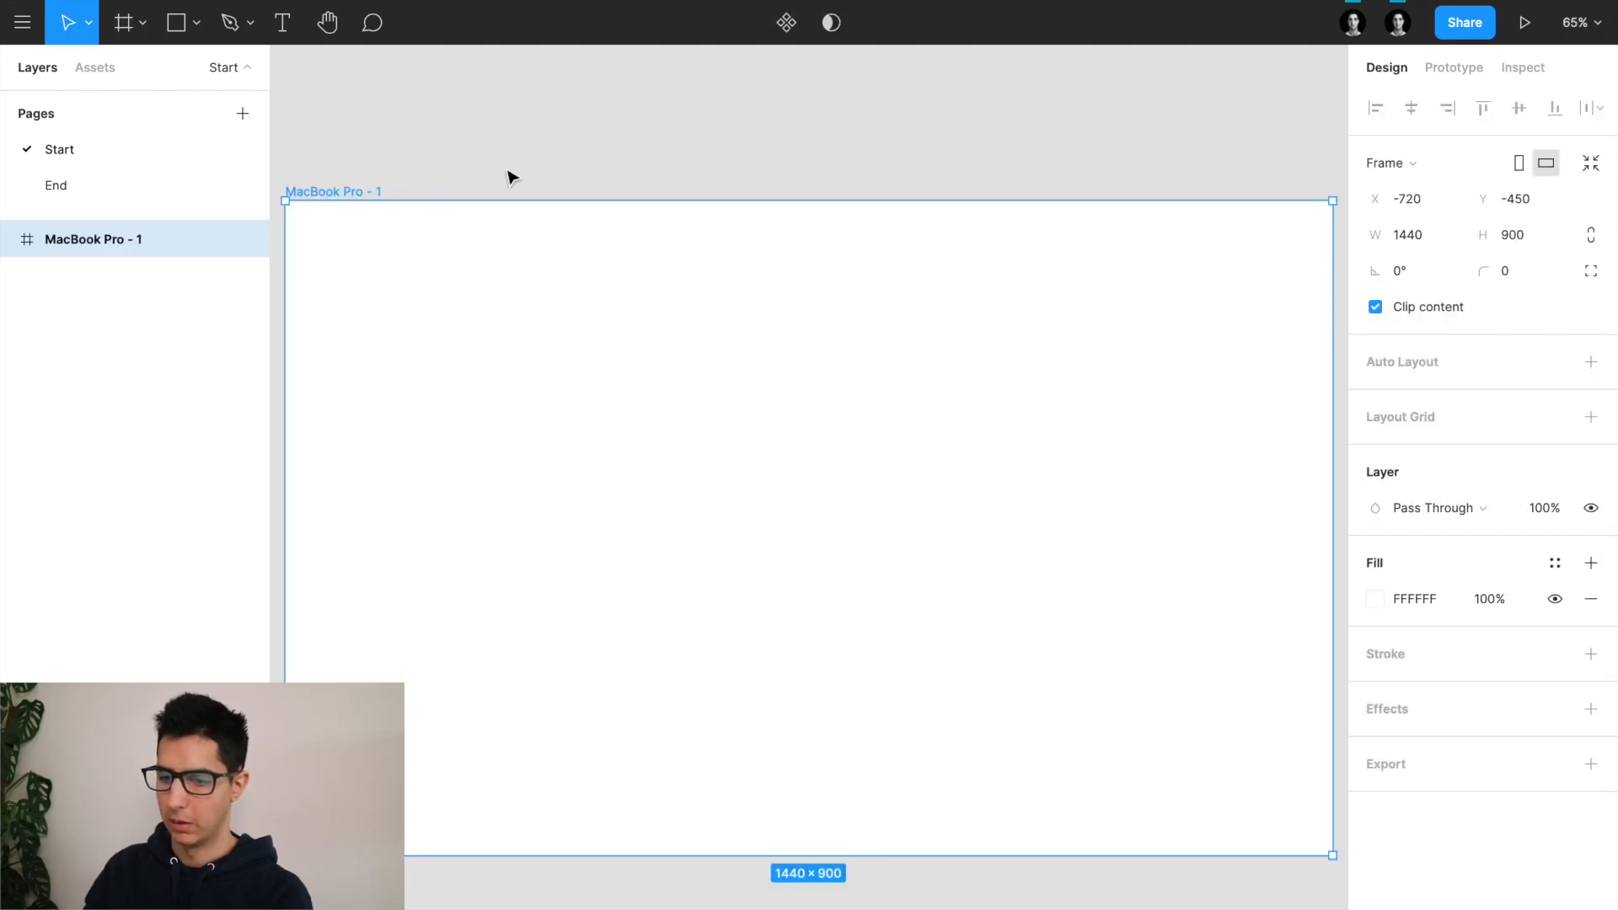
pyautogui.doubleClick(115, 245)
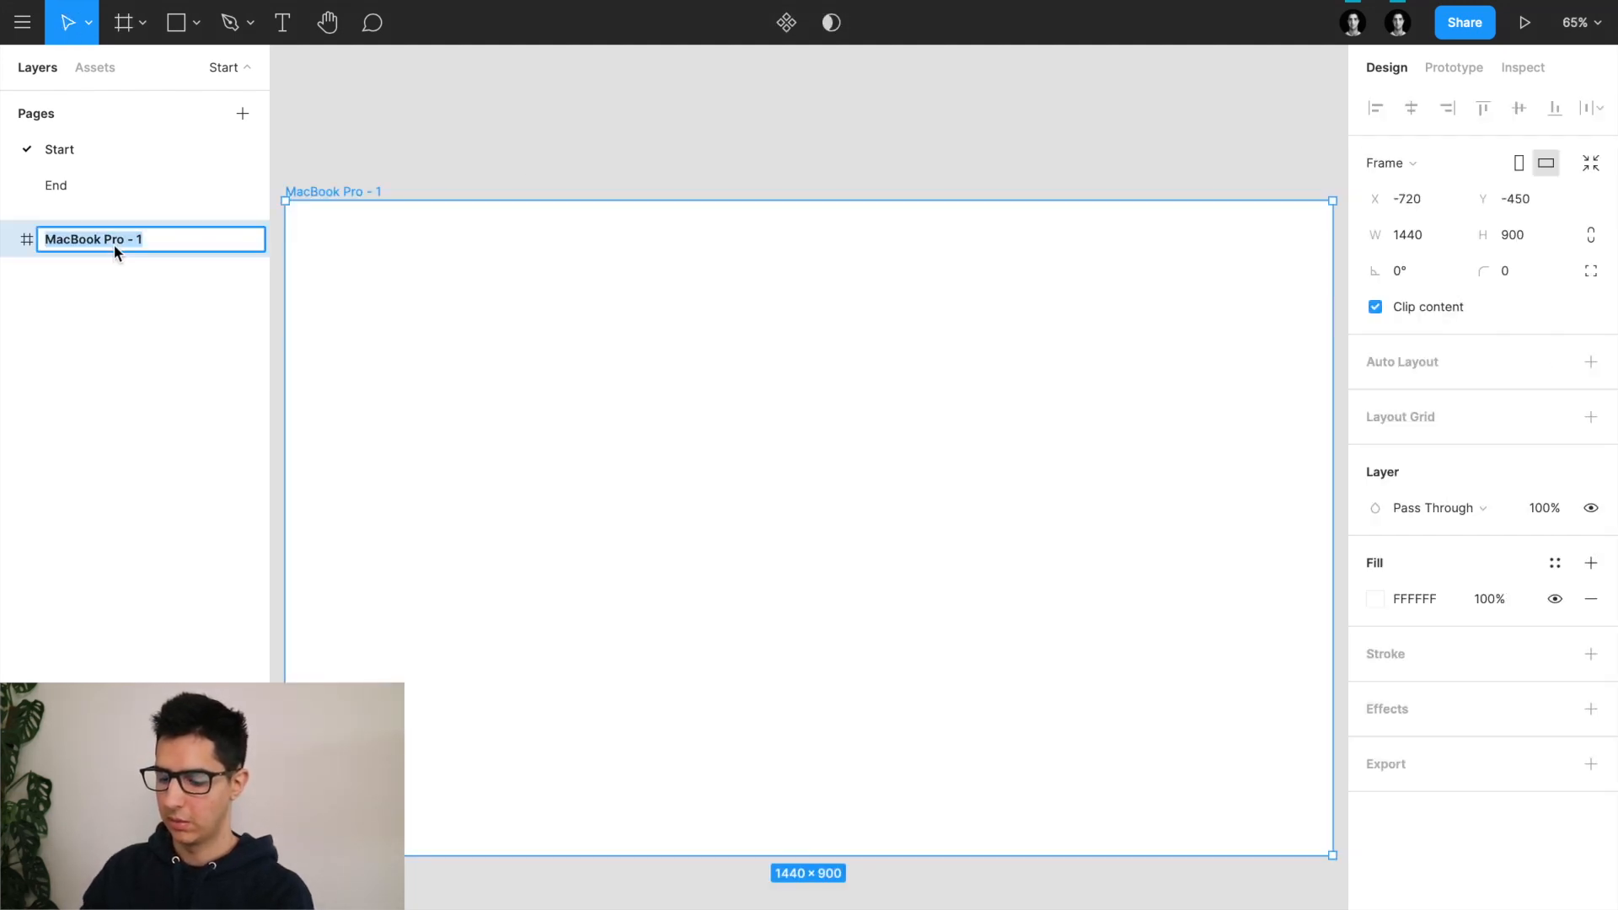
pyautogui.write('G')
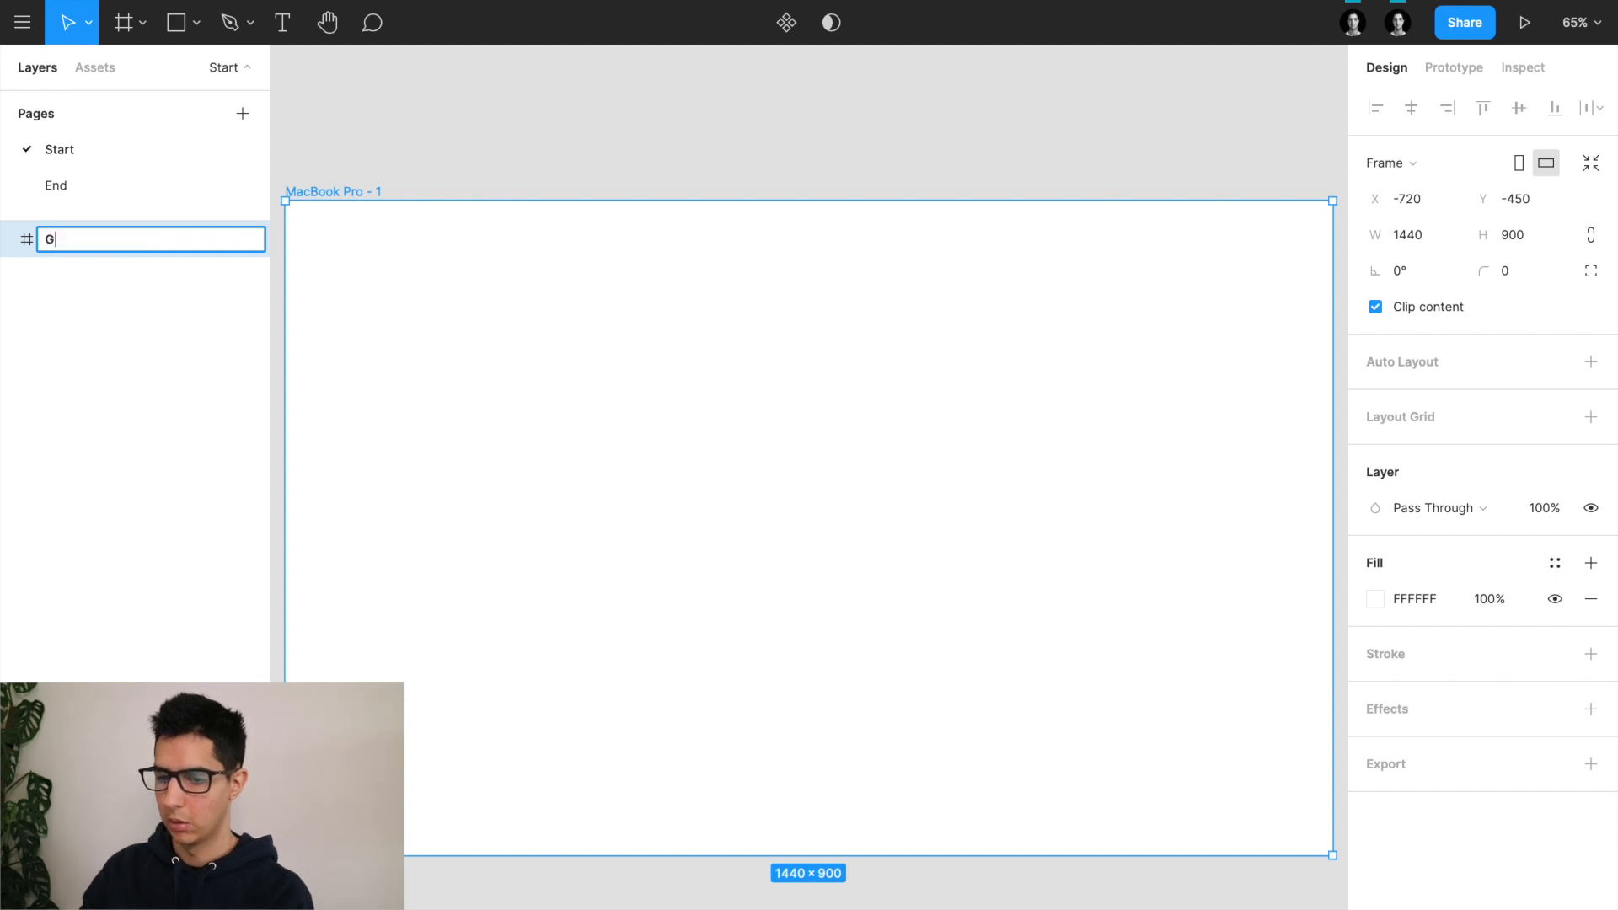
pyautogui.write('oogle Home')
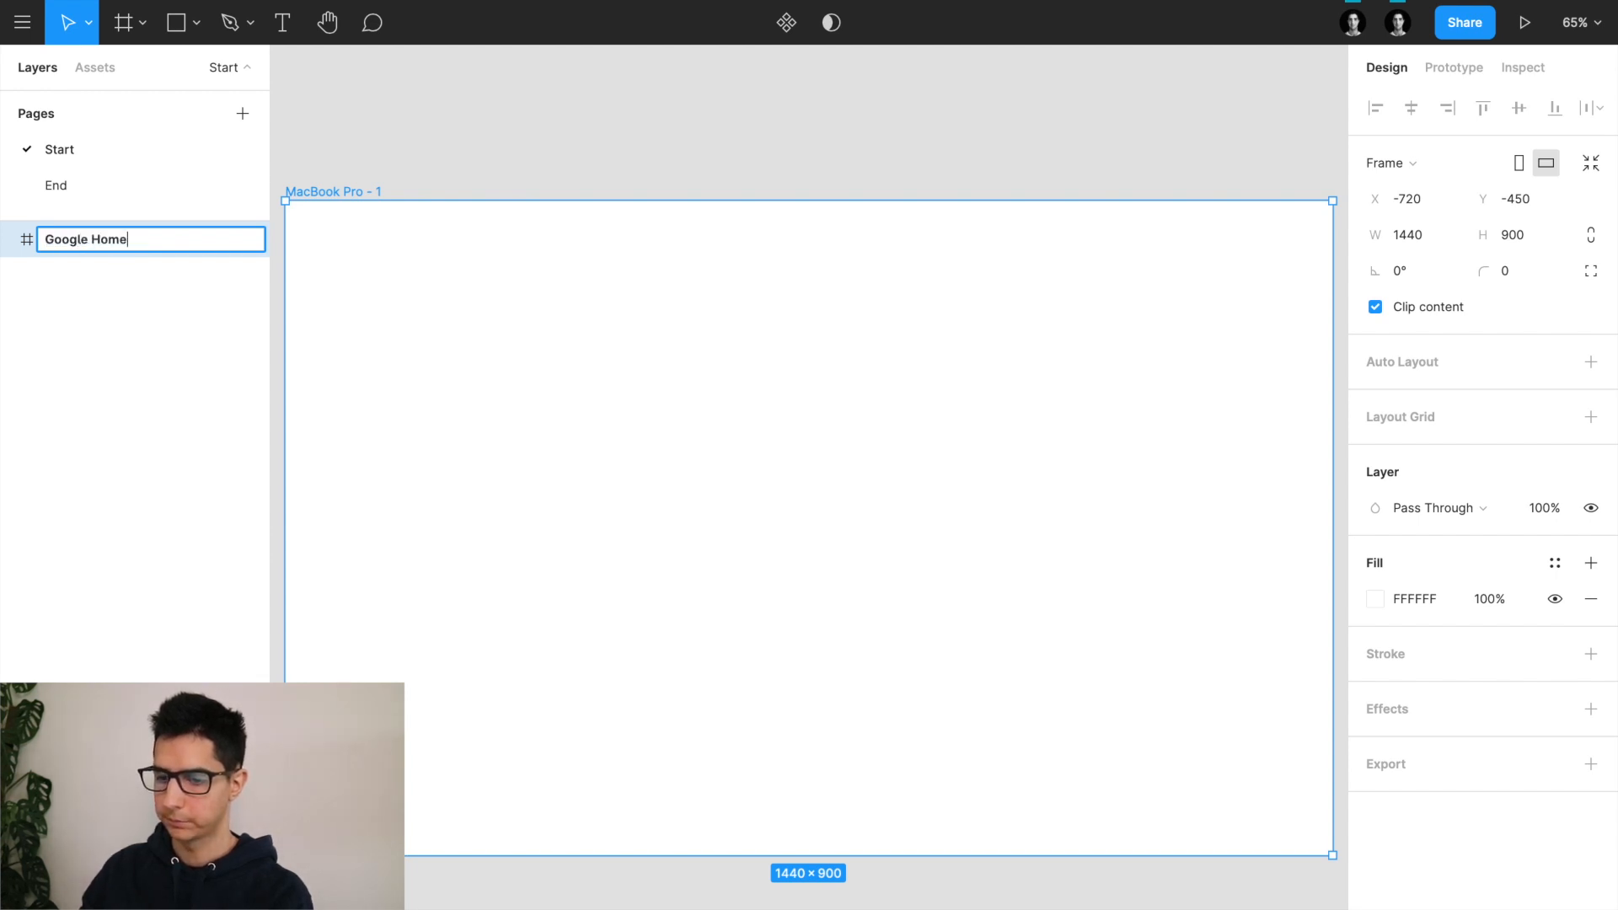
pyautogui.press('Return')
pyautogui.click(531, 145)
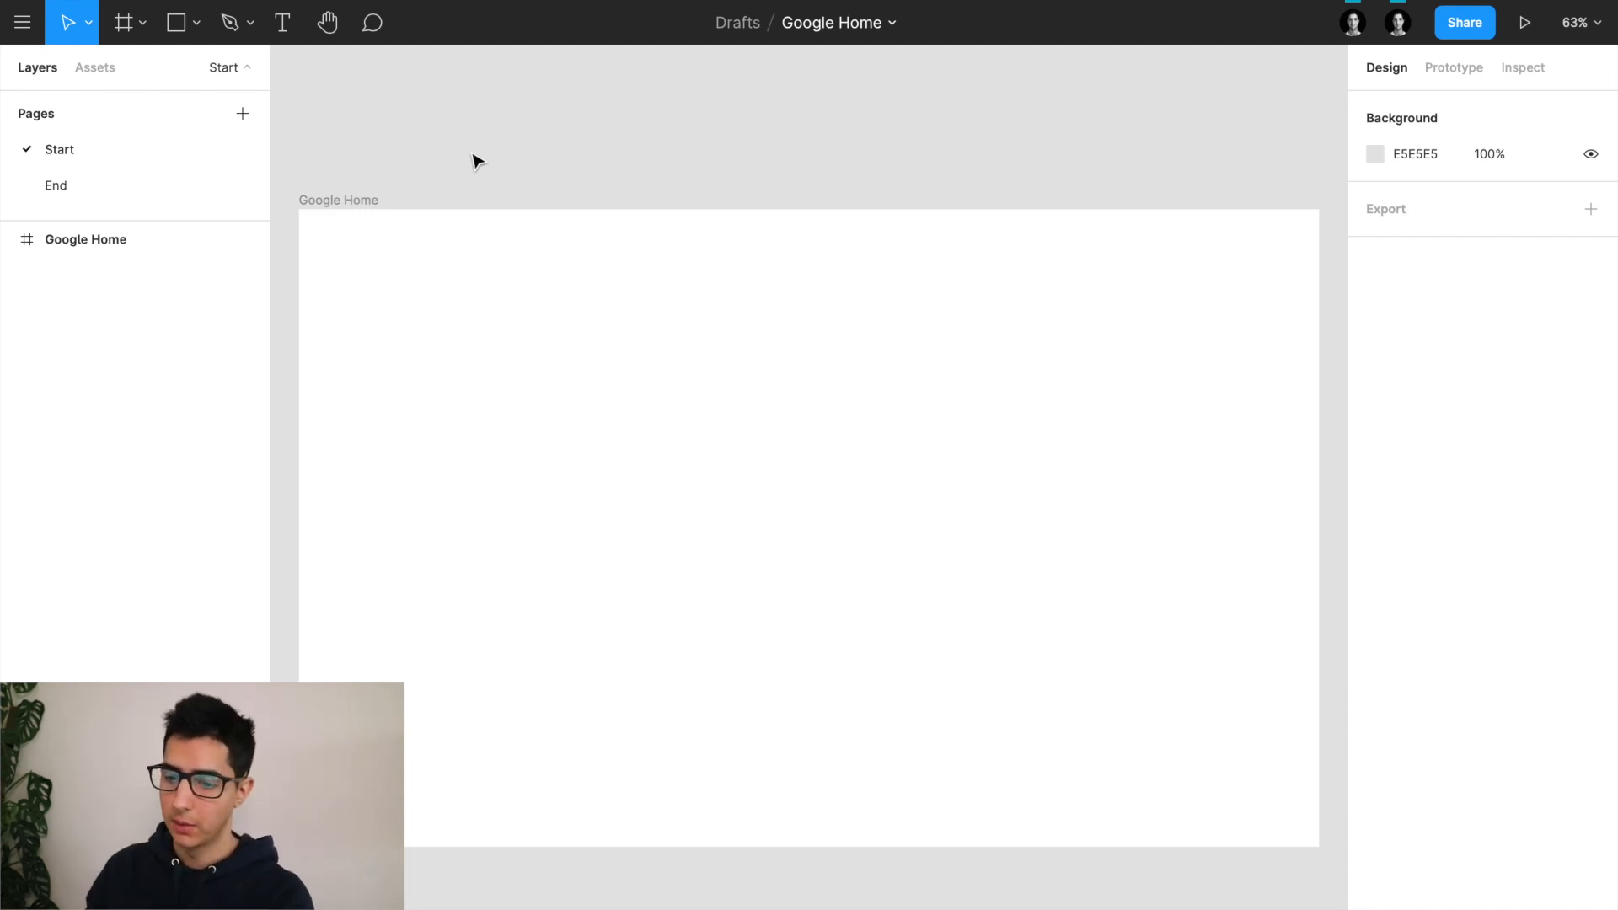
# Step: Add the text "About" near the upper-left corner of the Google Home frame, at about X 53, Y 37
pyautogui.scroll(5, 295, 207)
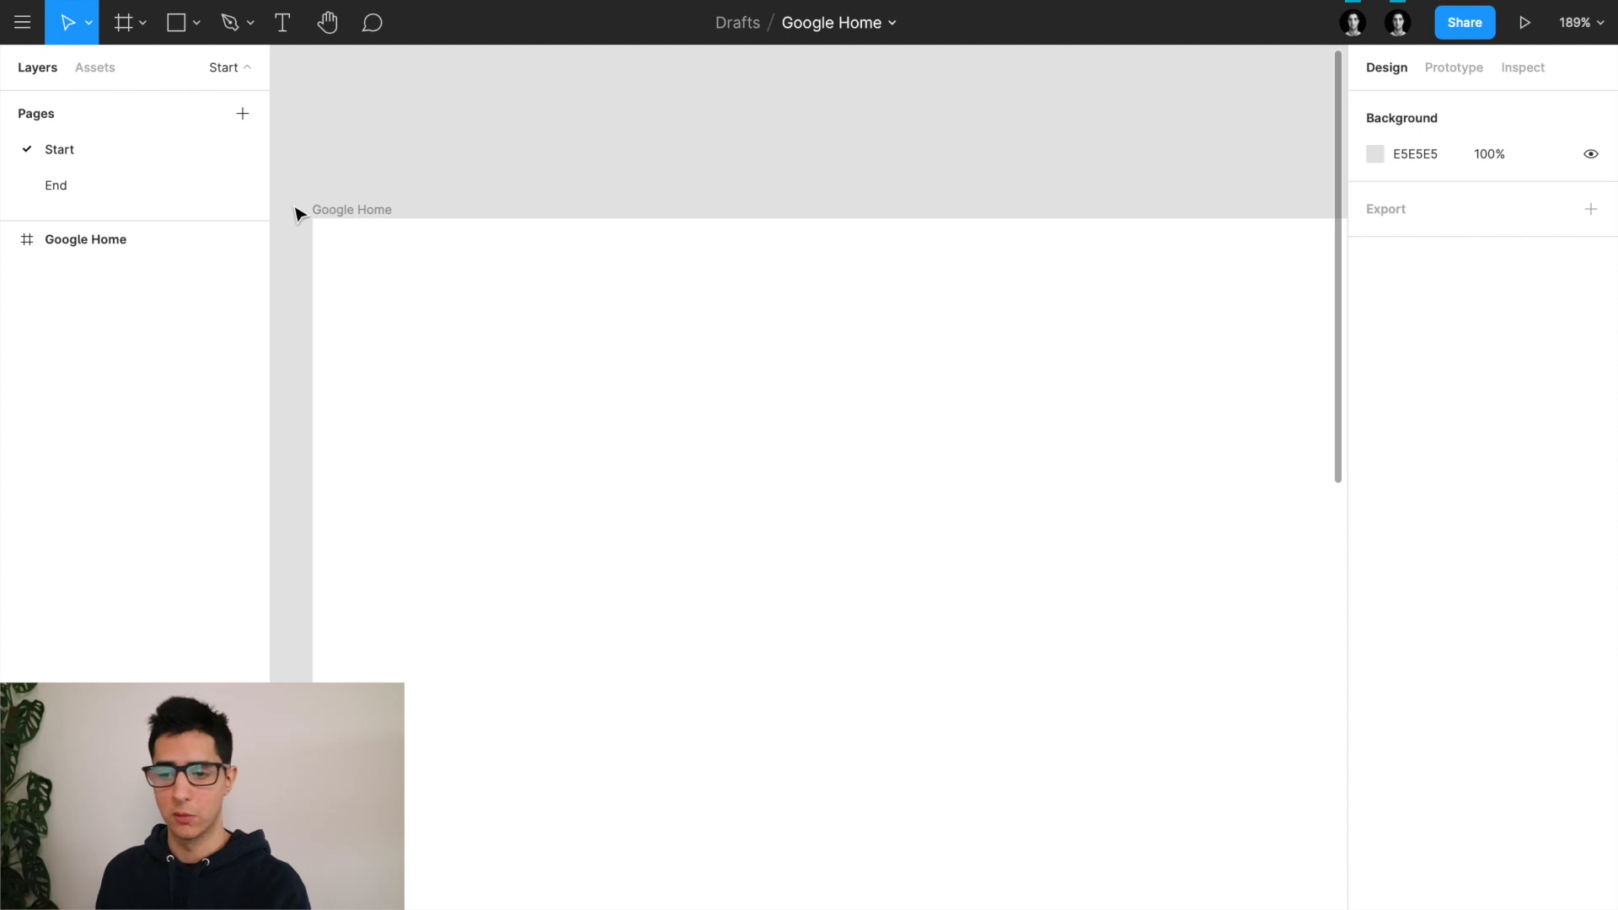
pyautogui.click(333, 211)
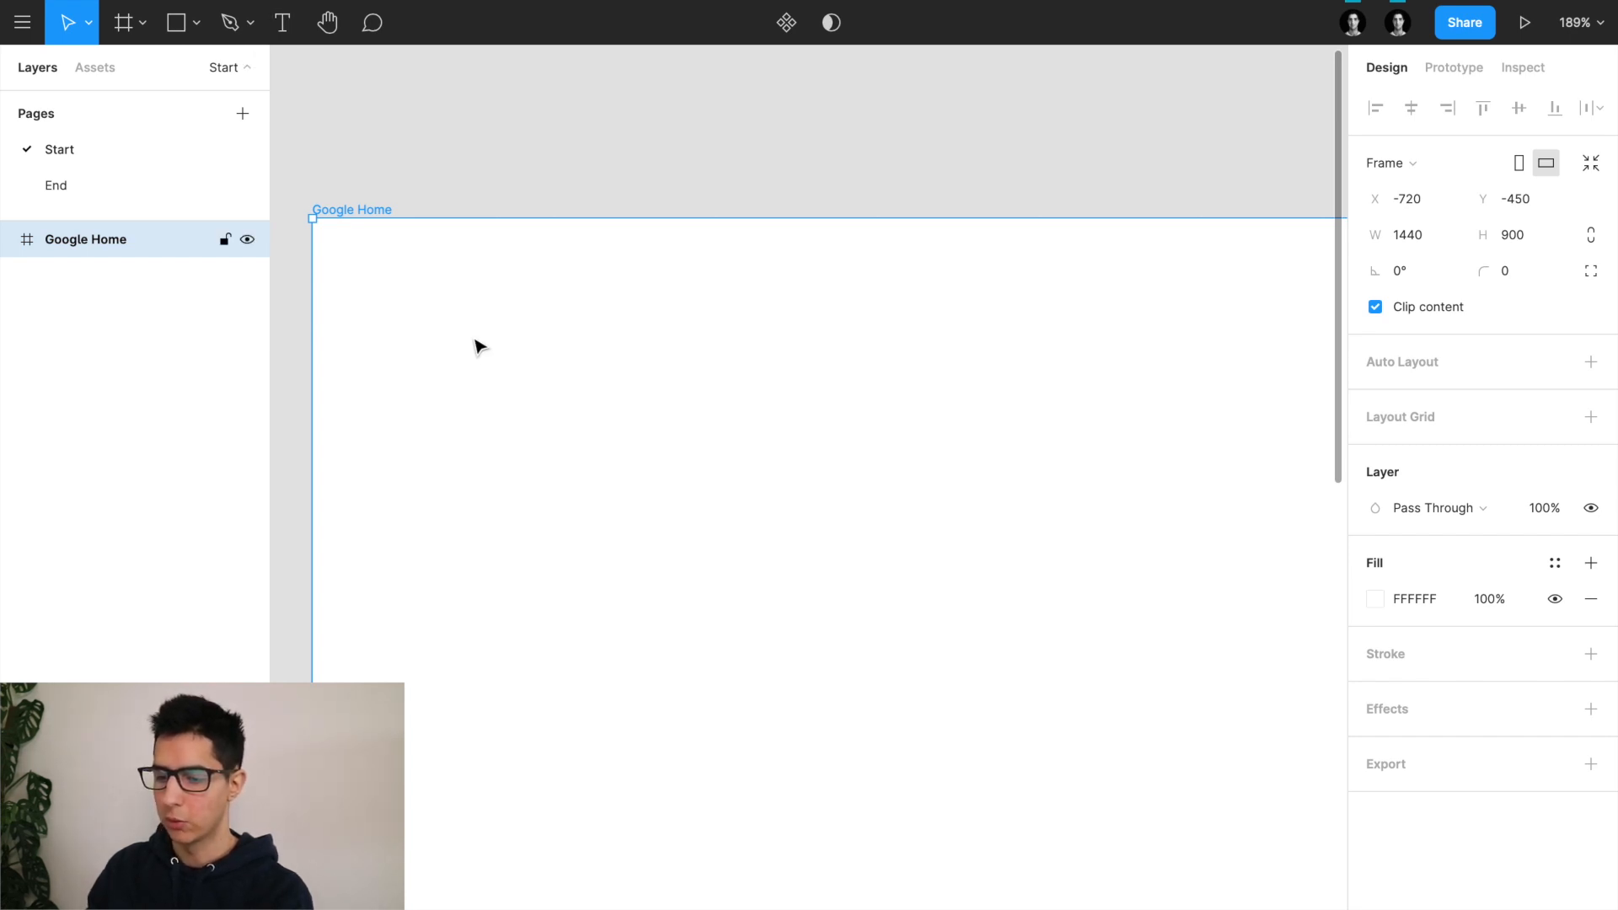
pyautogui.press('t')
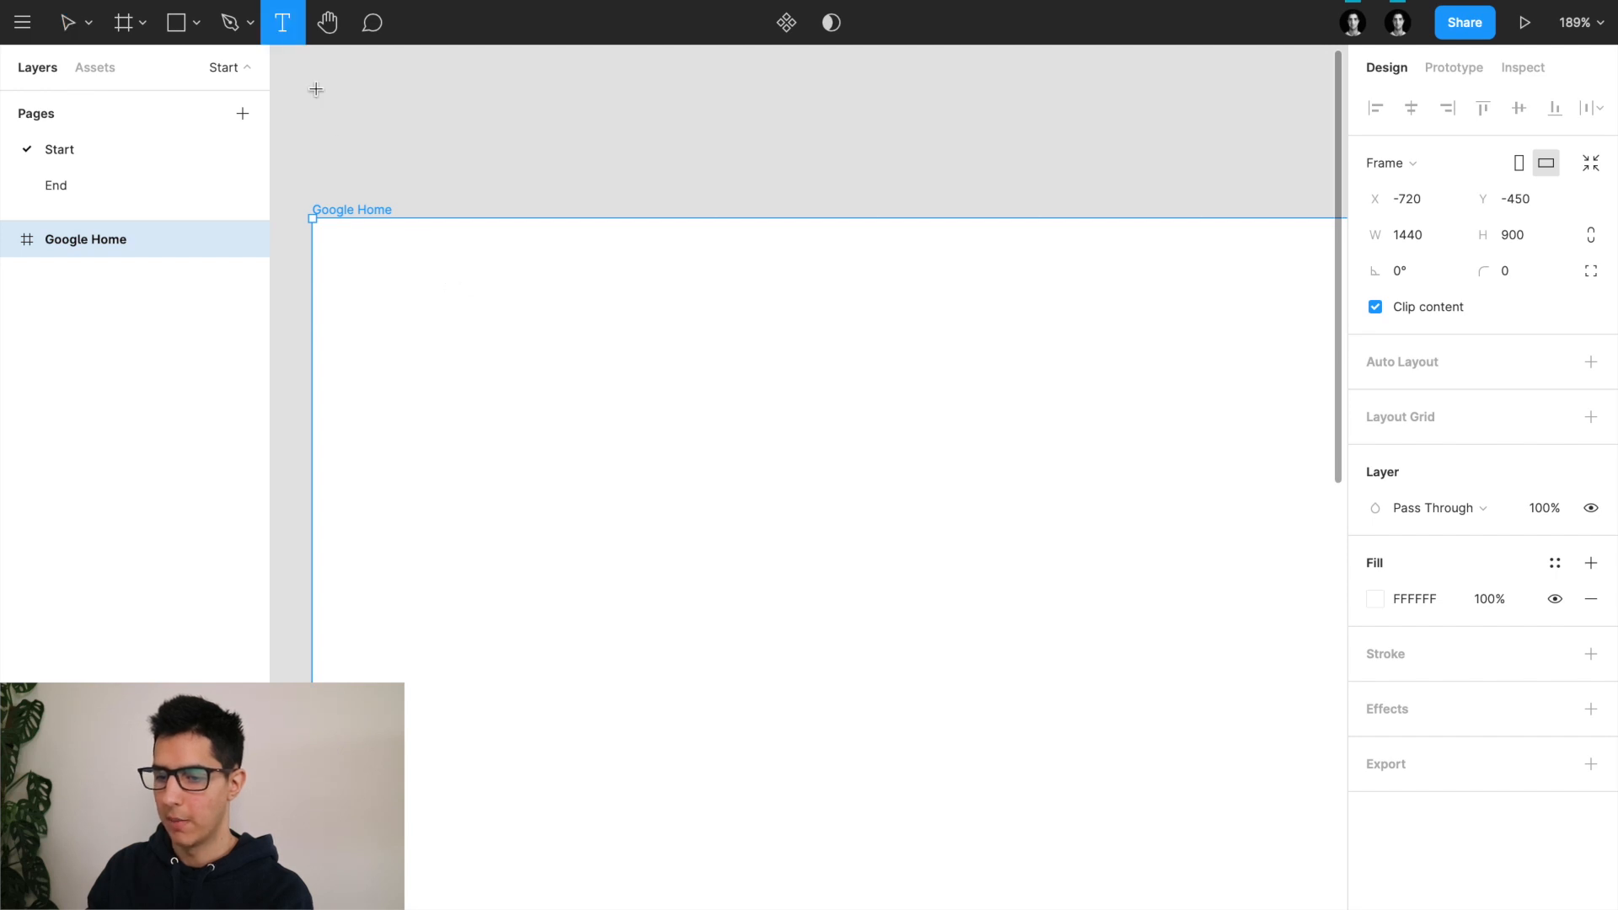
pyautogui.click(424, 298)
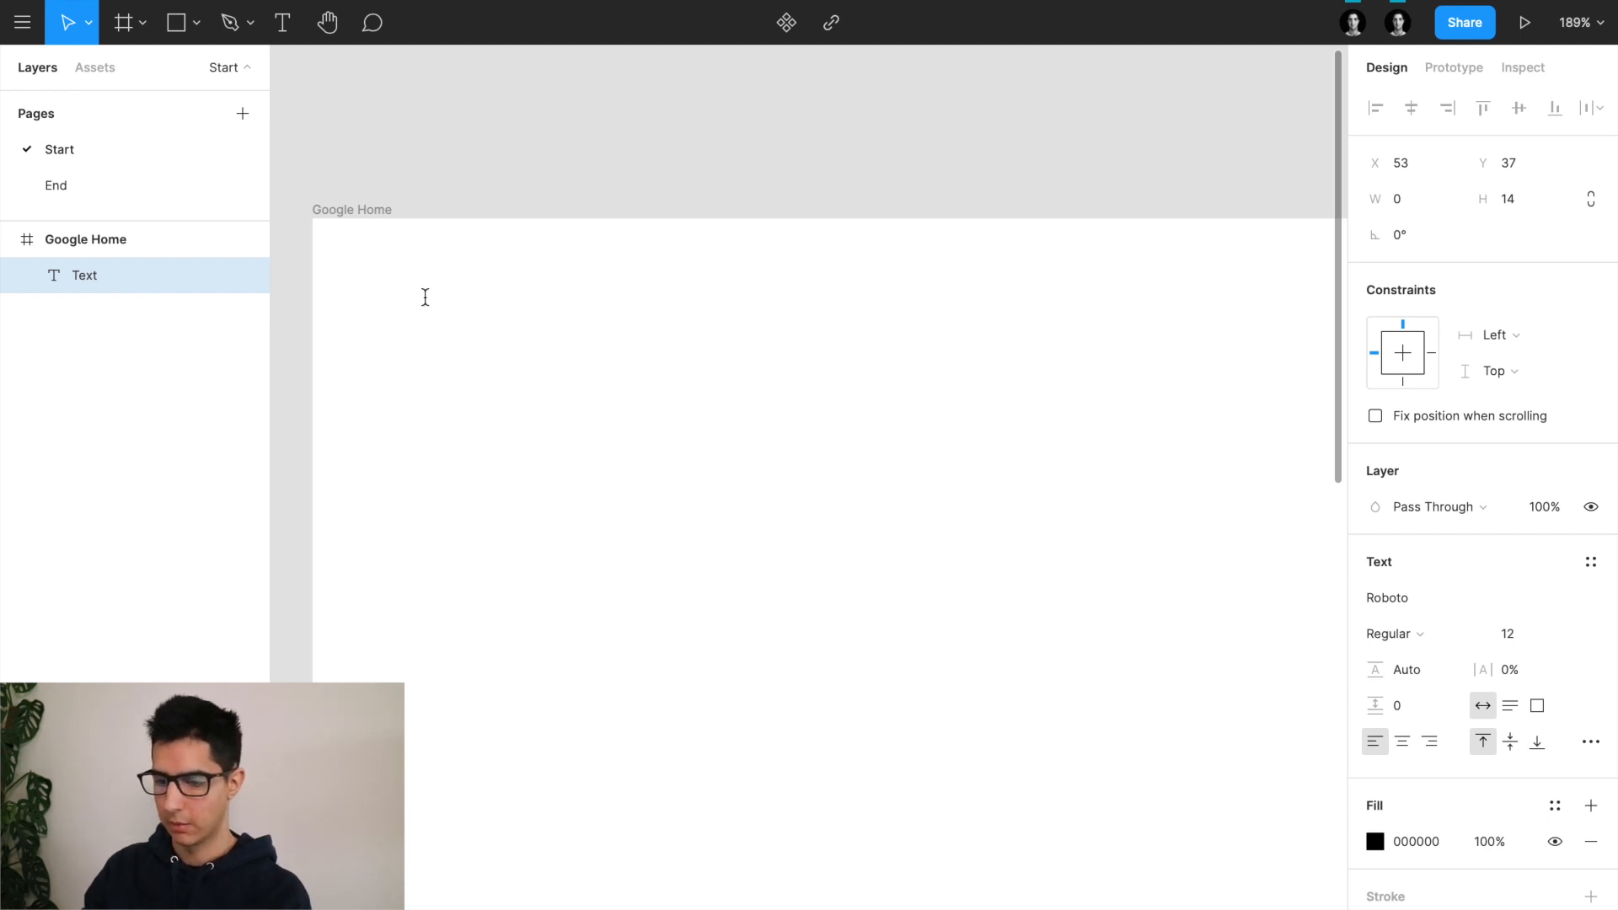
pyautogui.write('About')
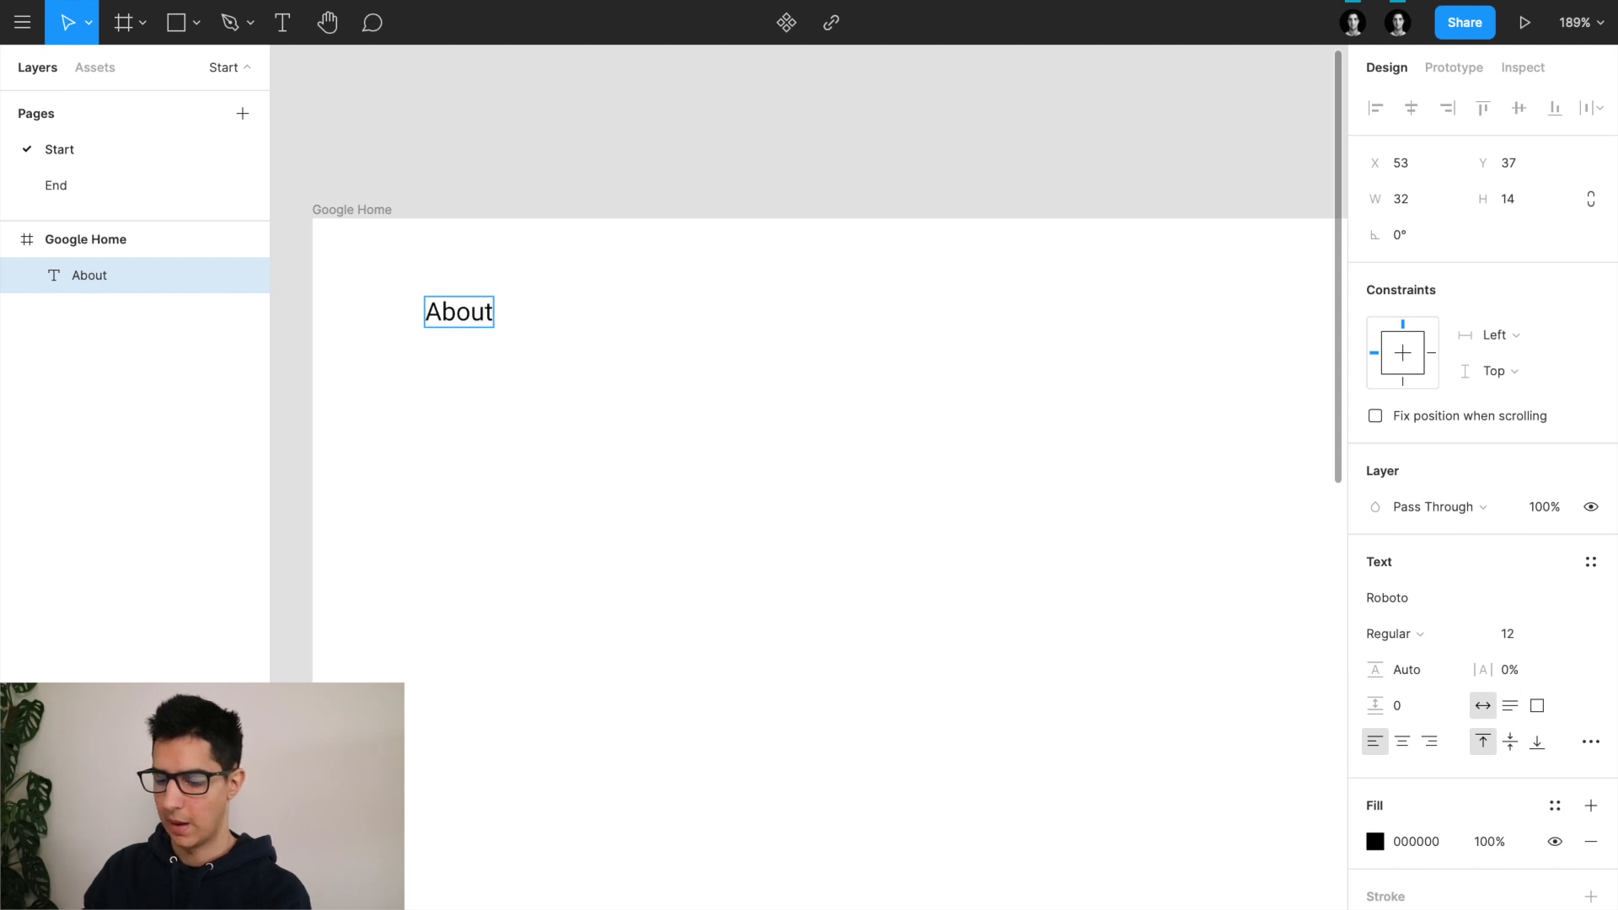
pyautogui.press('Escape')
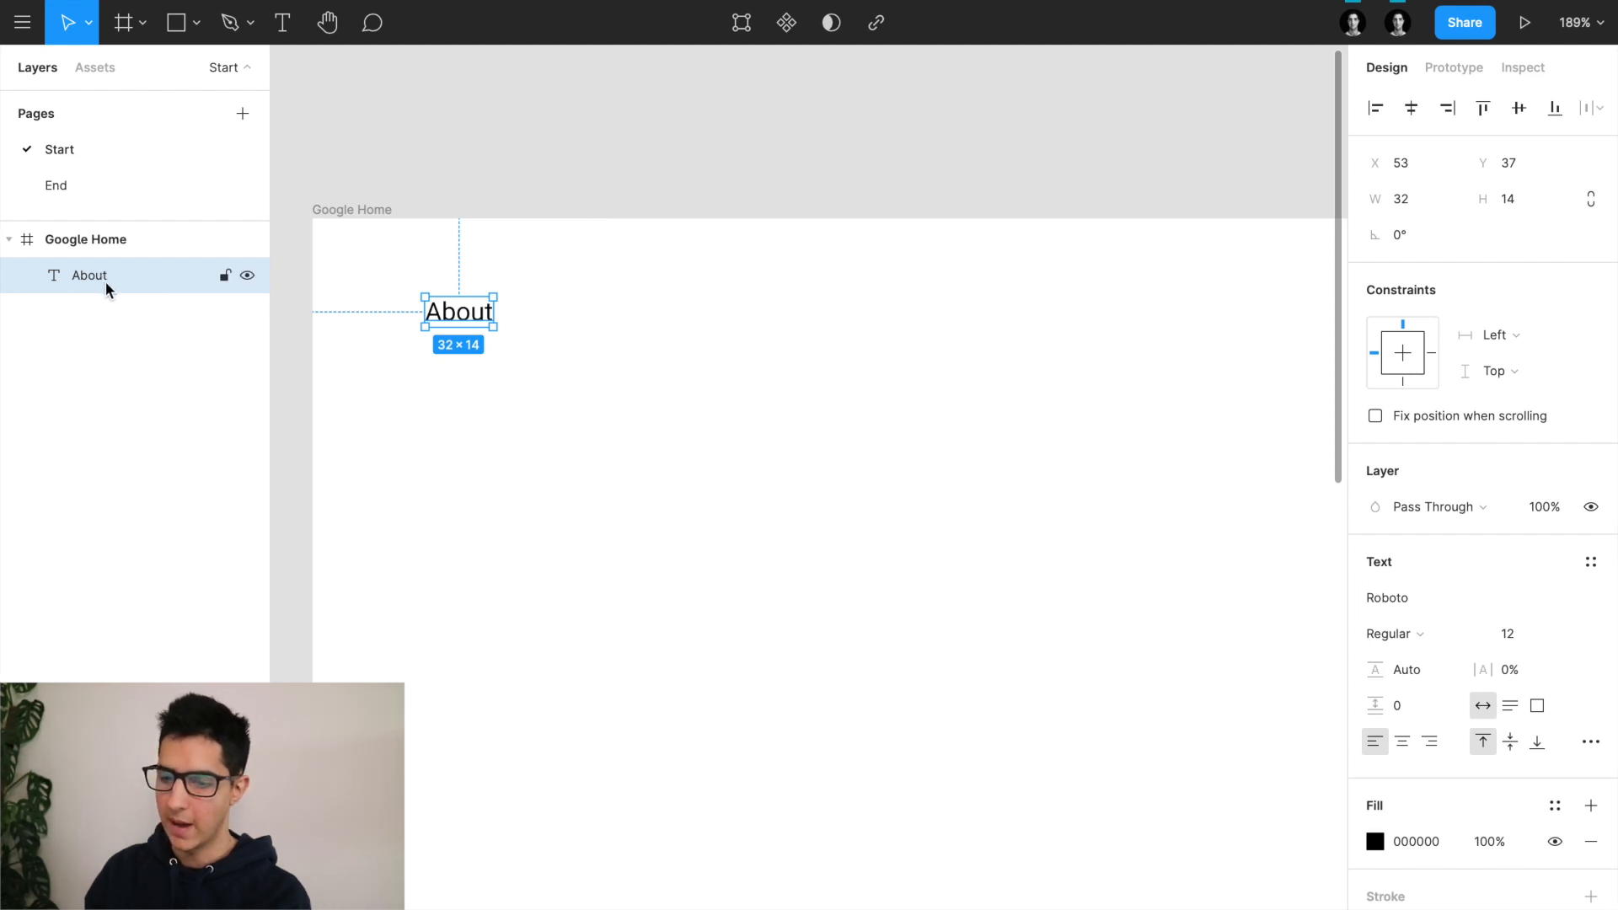
pyautogui.click(365, 183)
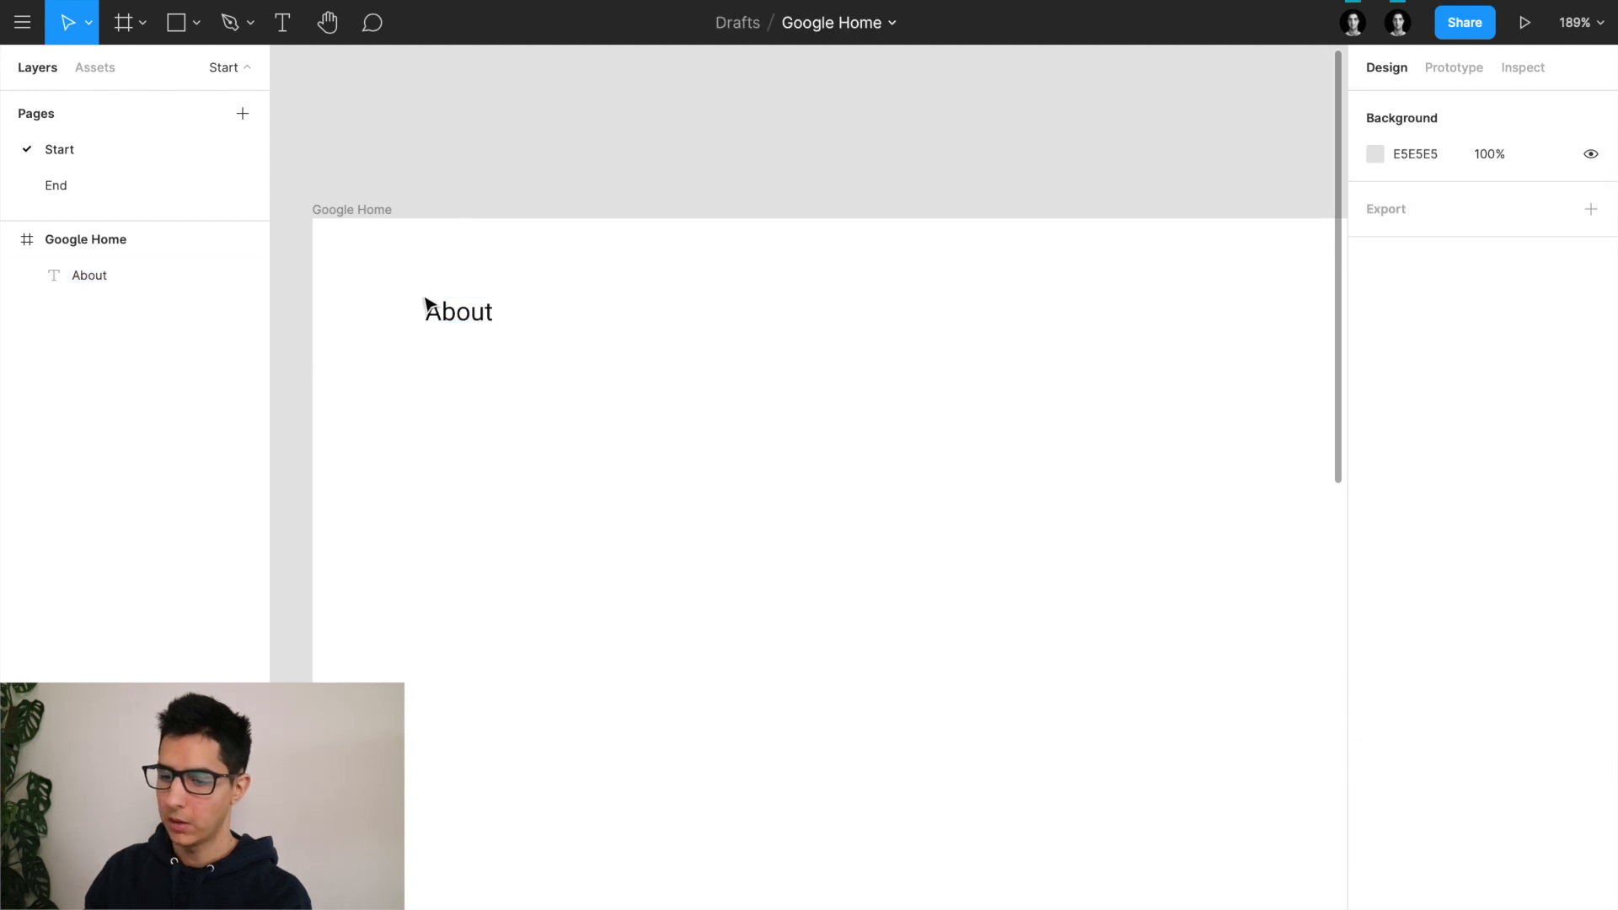
# Step: Set the About text to Roboto Regular at font size 13
pyautogui.click(456, 326)
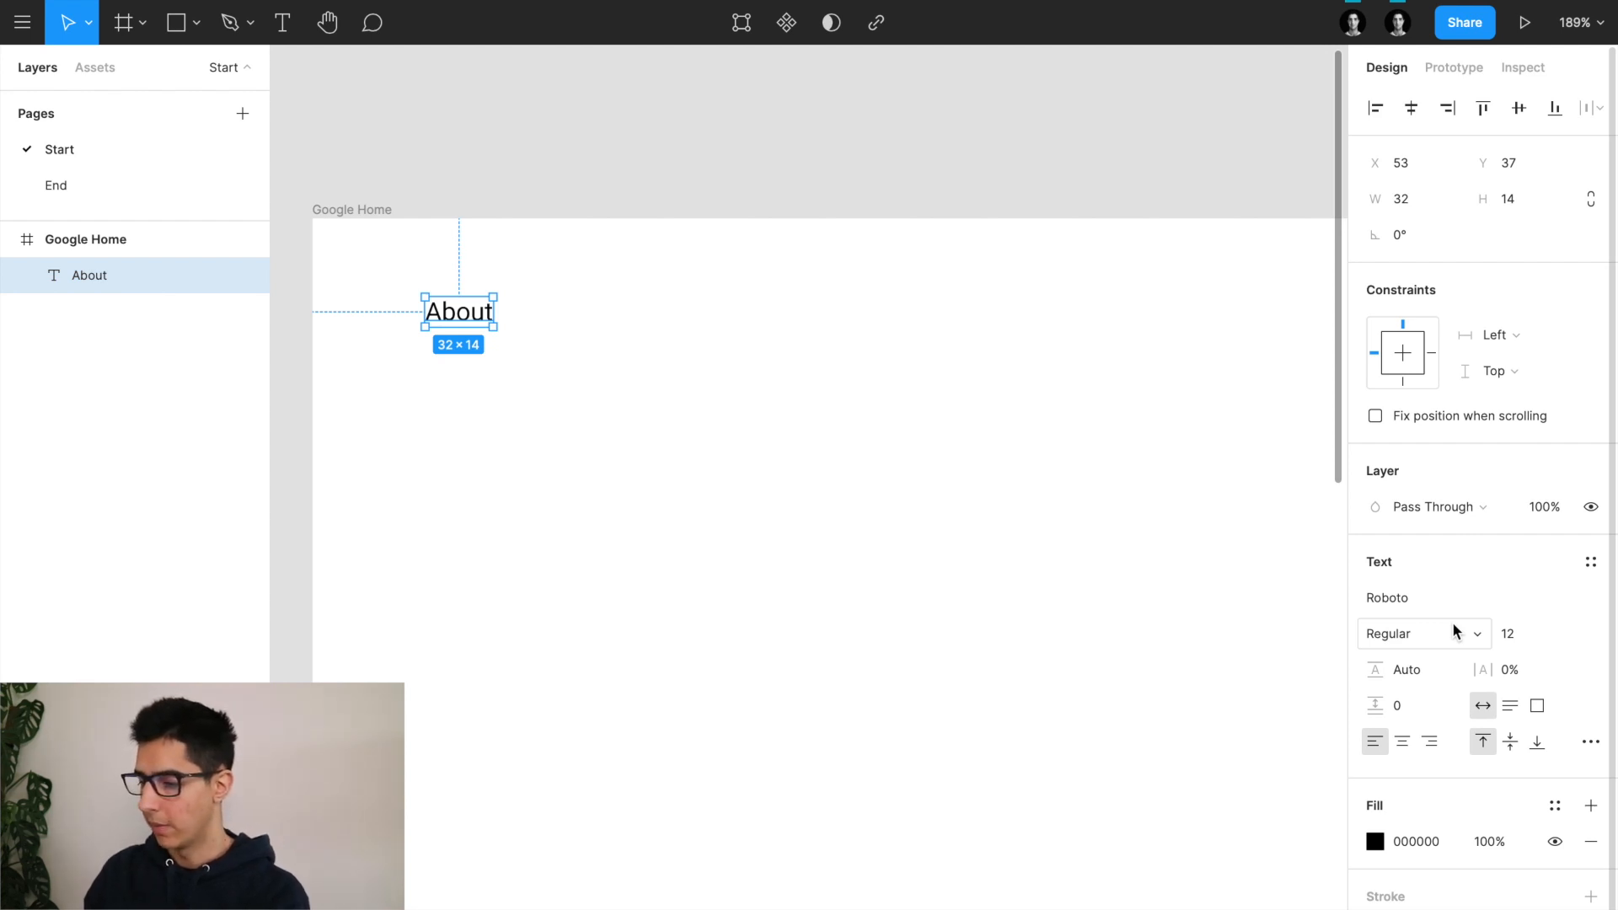
pyautogui.scroll(-2, 1453, 628)
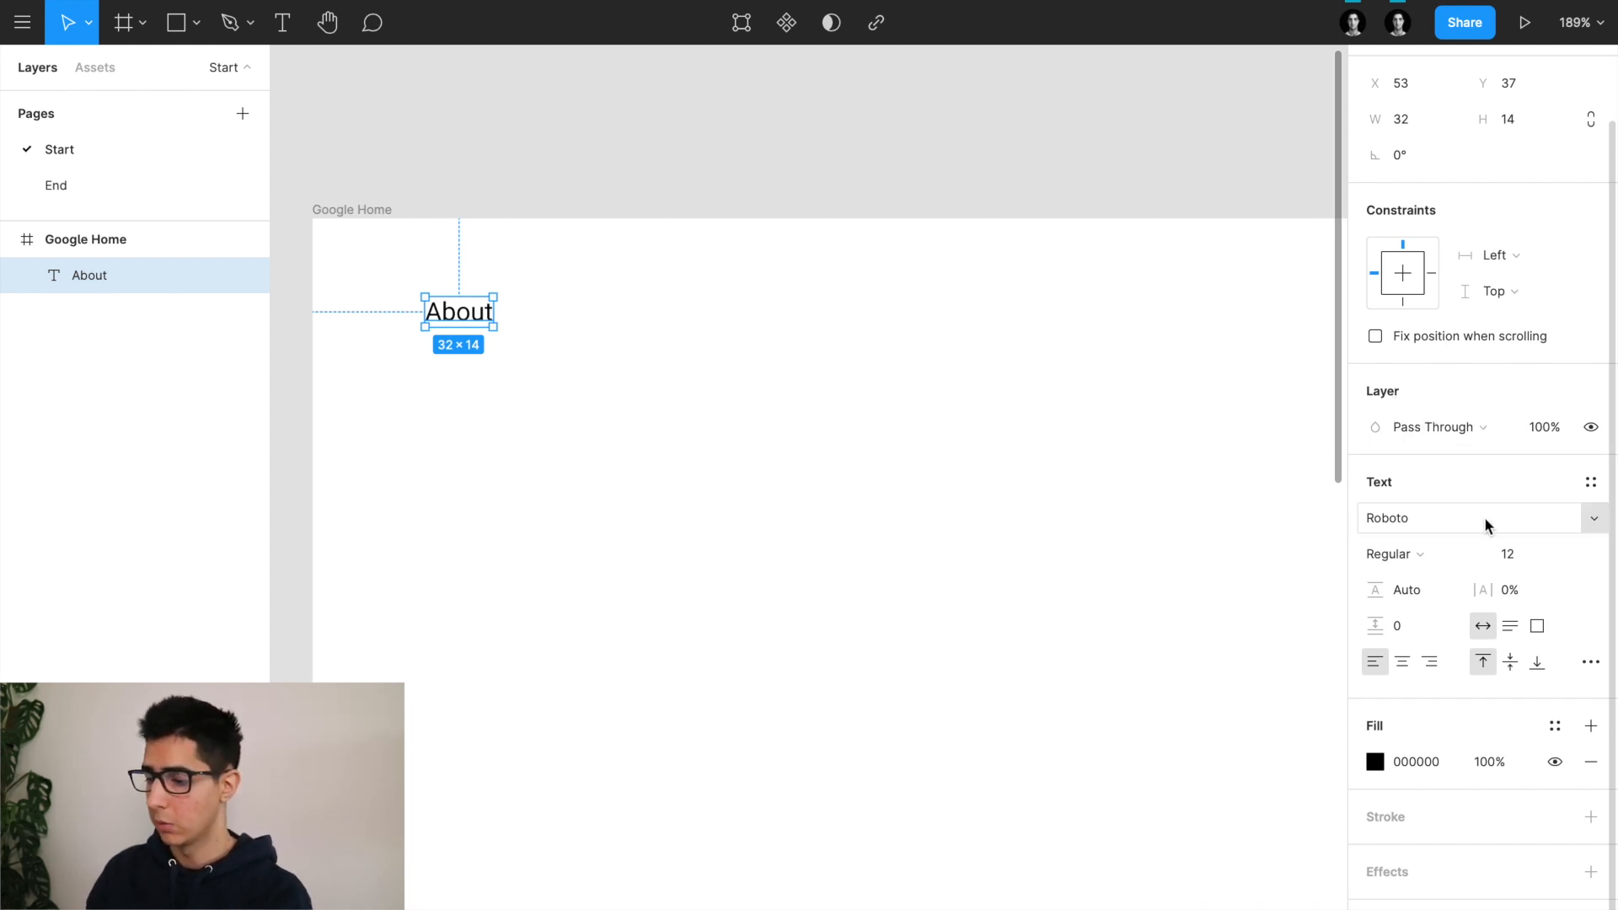
pyautogui.click(1595, 521)
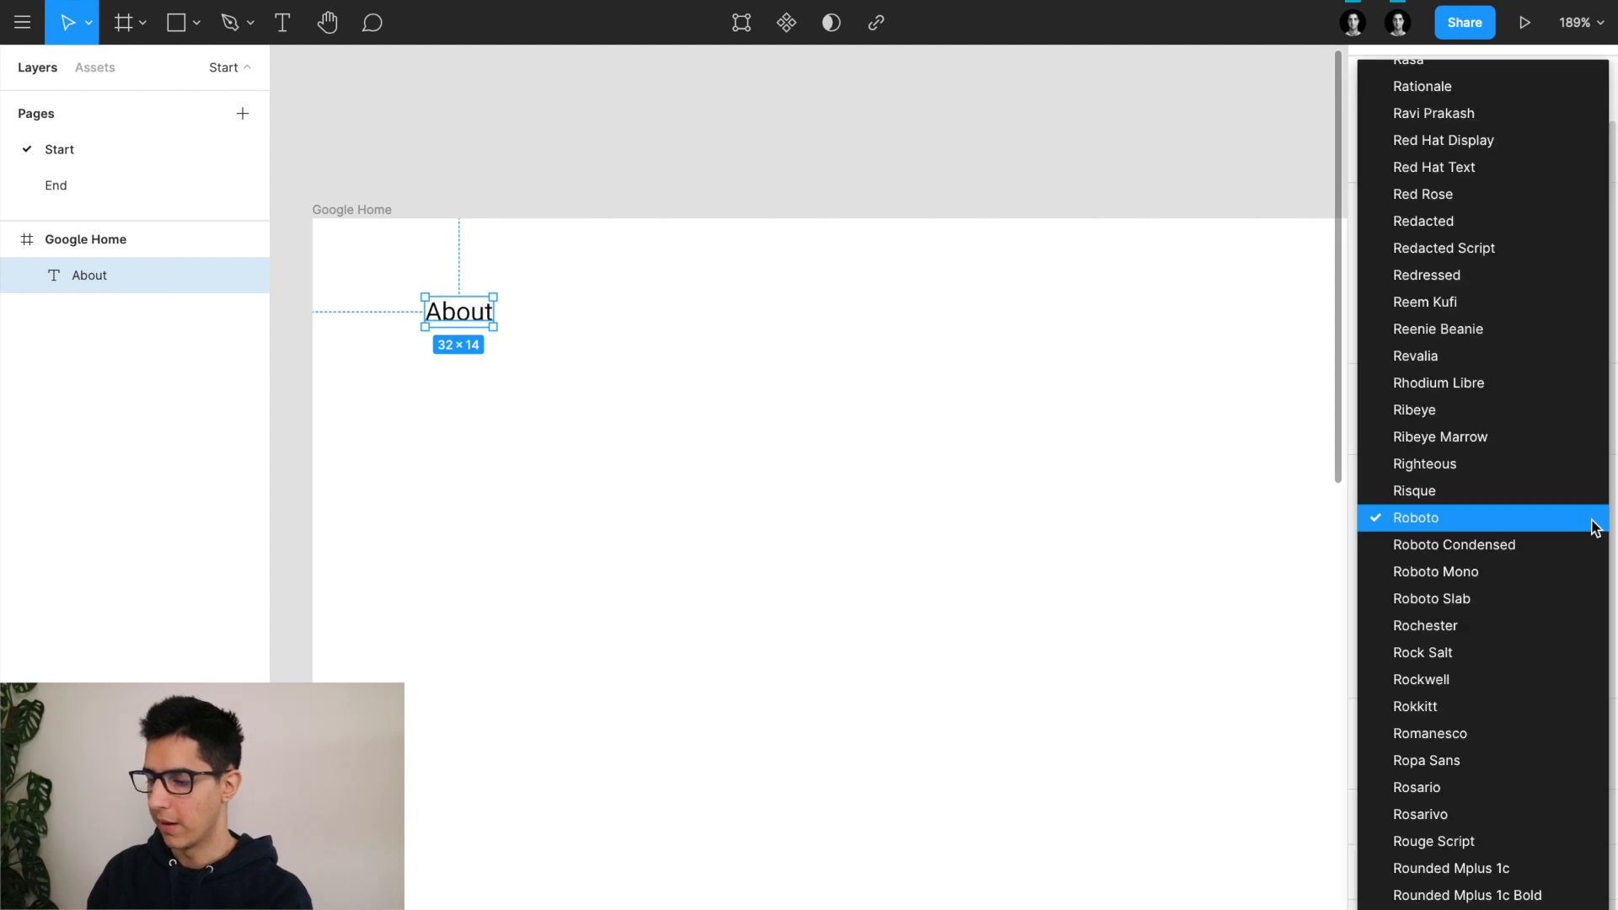
pyautogui.click(1461, 520)
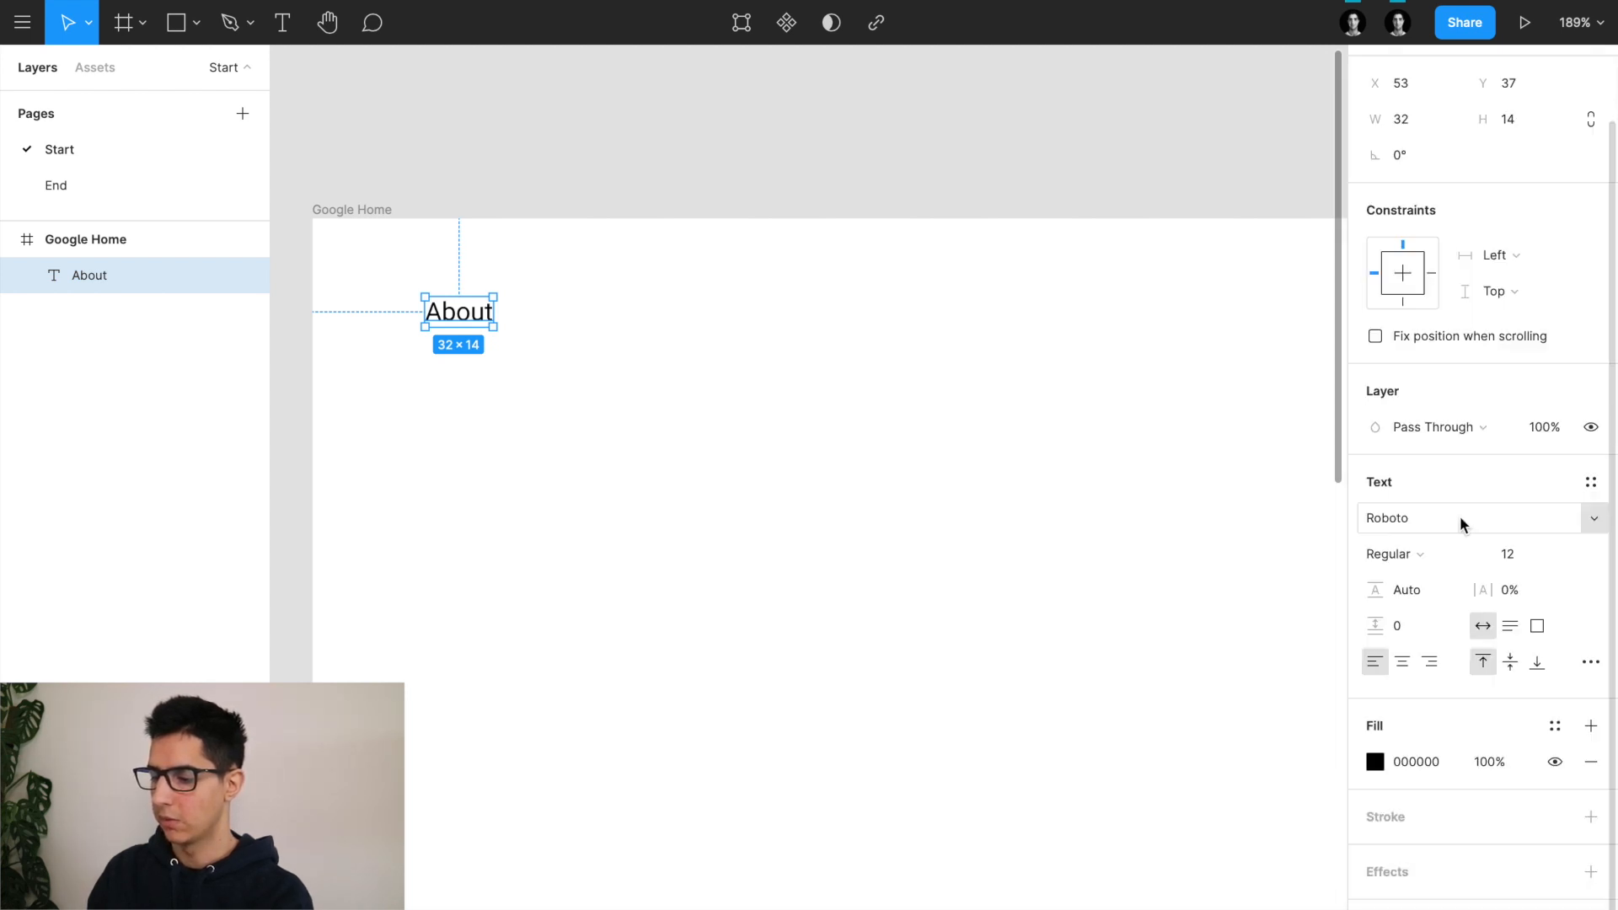
pyautogui.click(1438, 555)
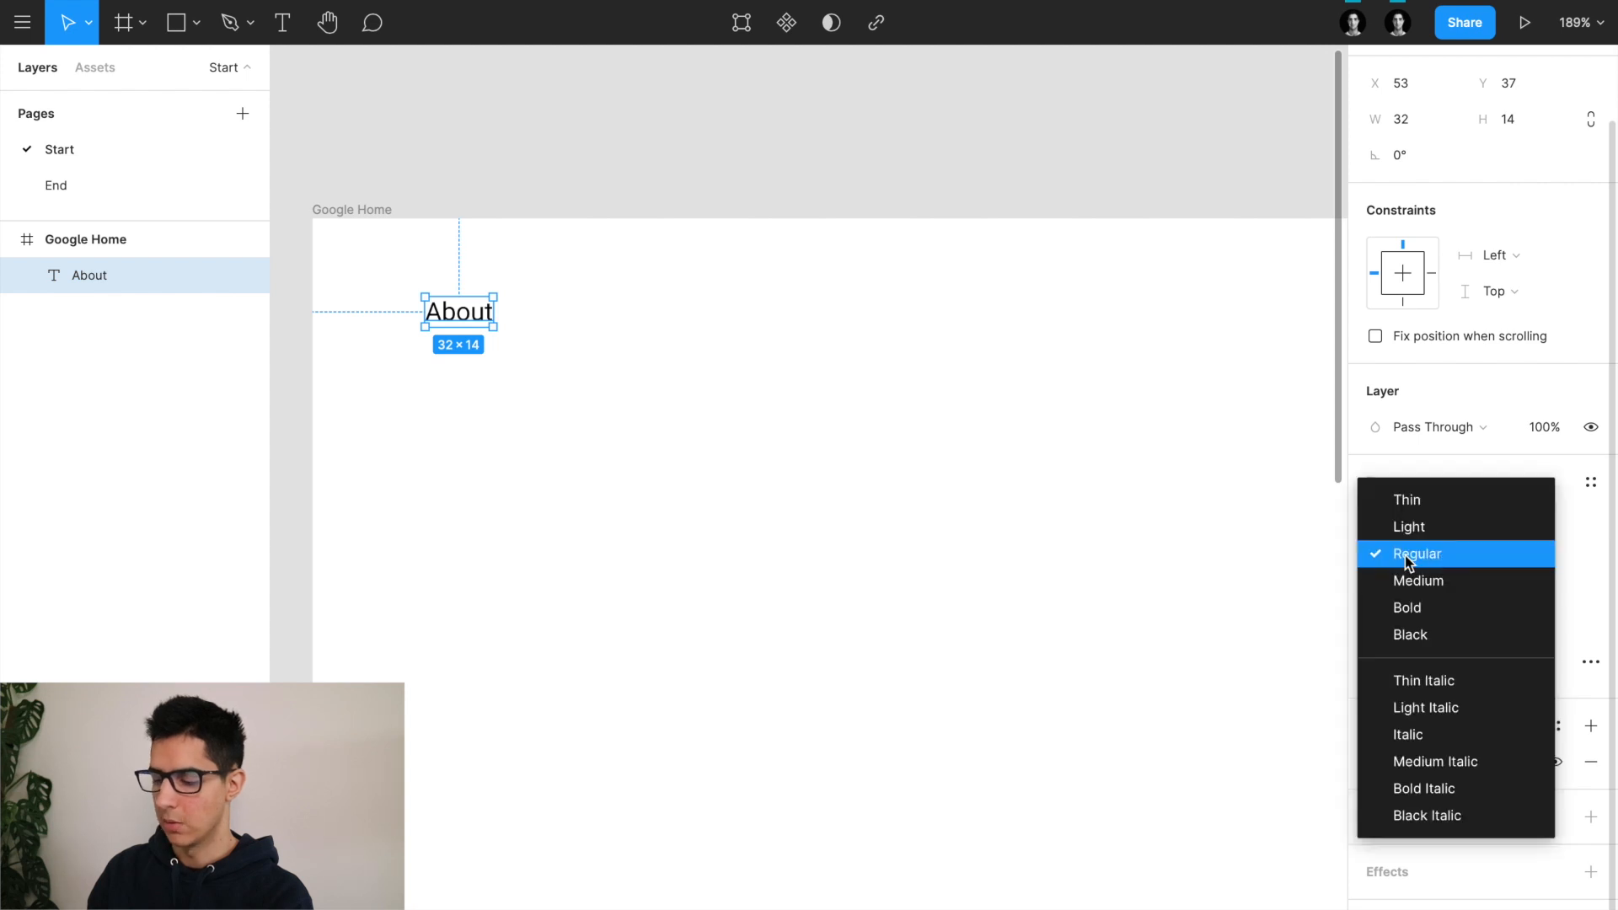
pyautogui.click(1457, 554)
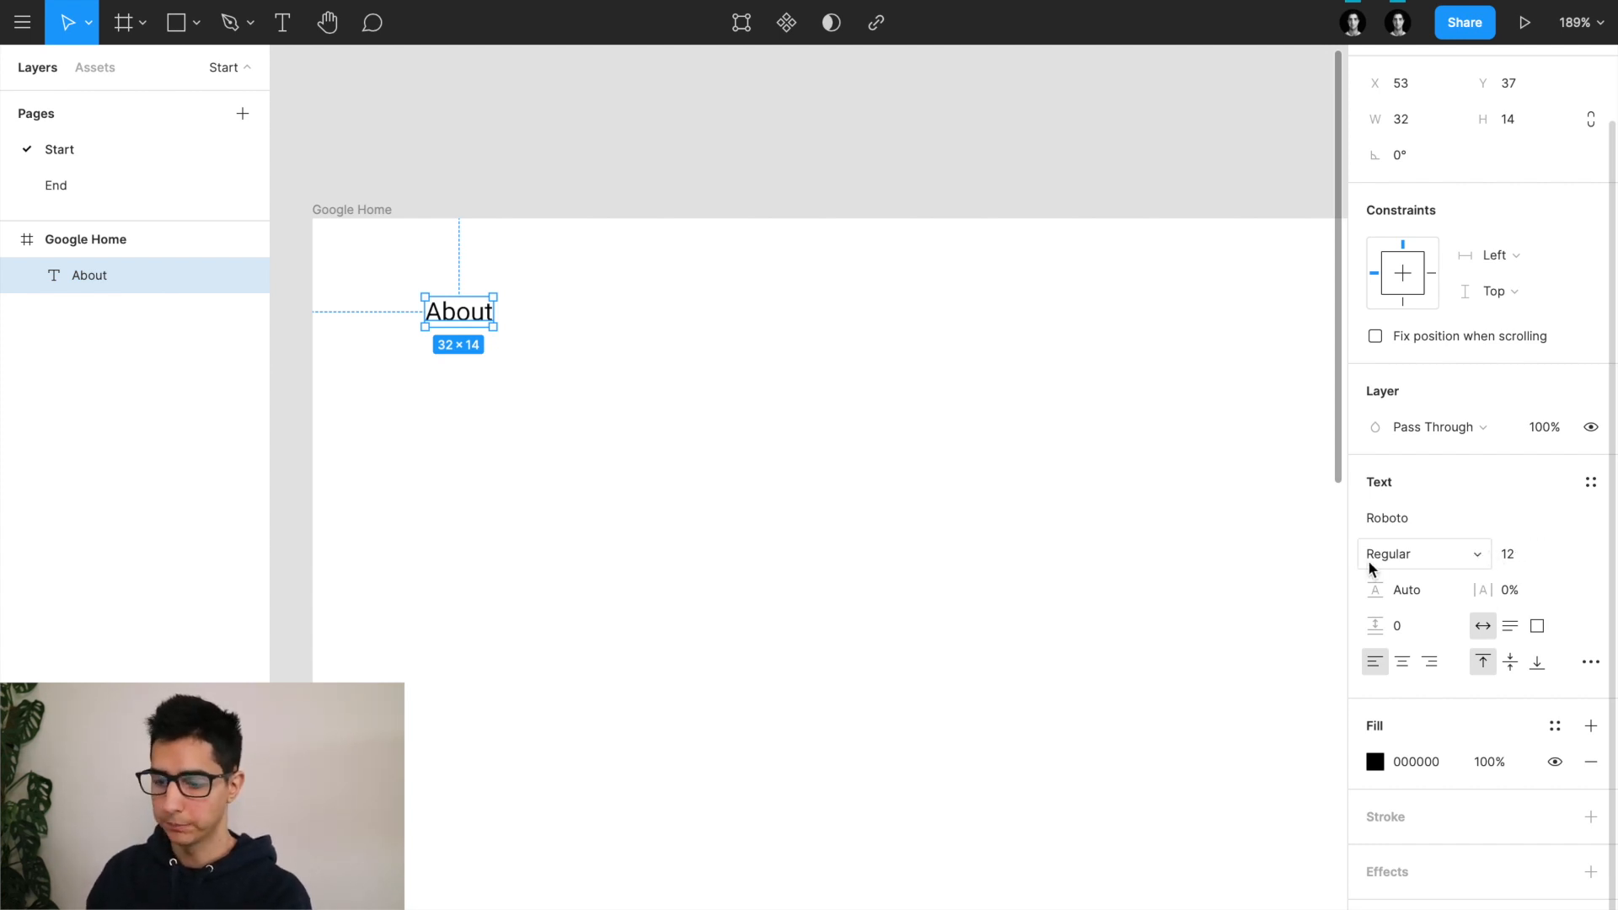
pyautogui.press('alt')
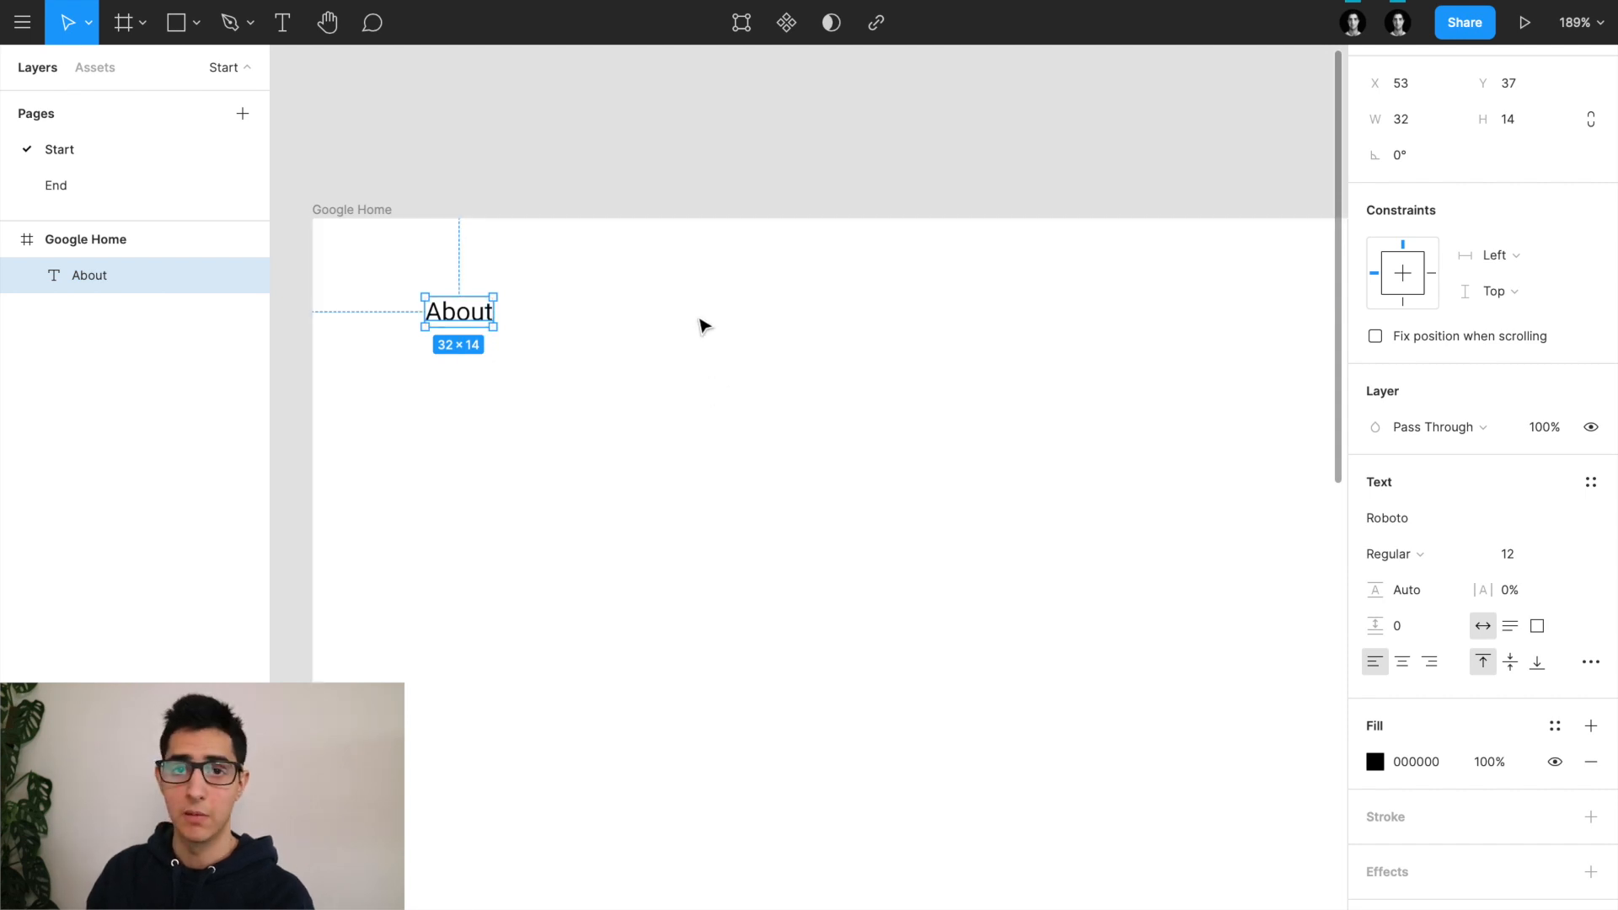
pyautogui.press('alt')
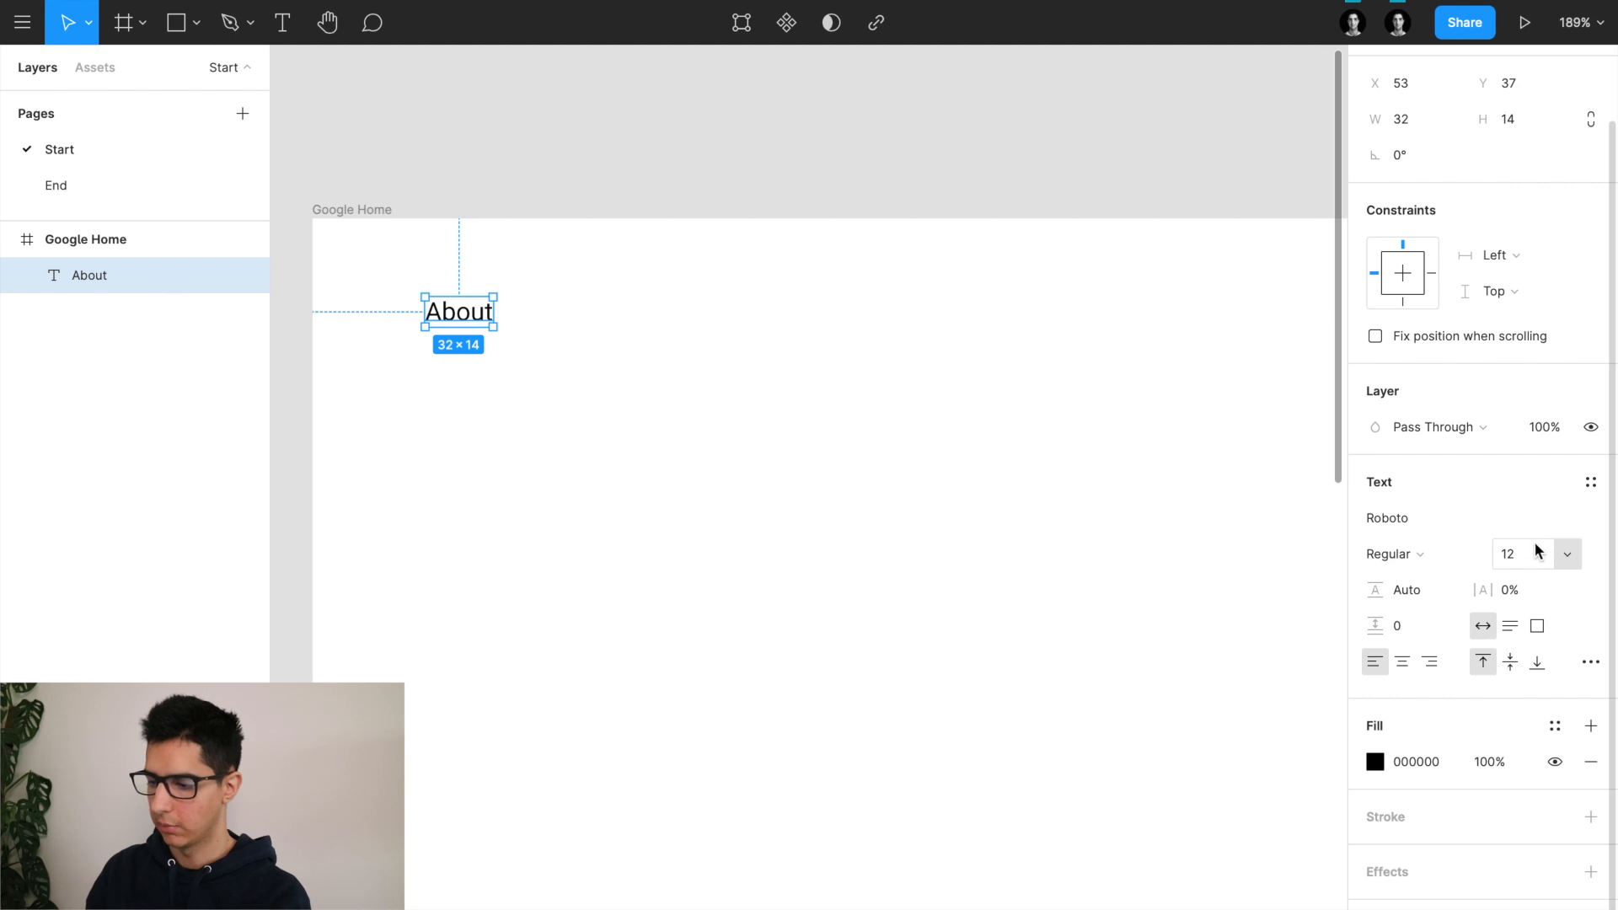
pyautogui.write('13')
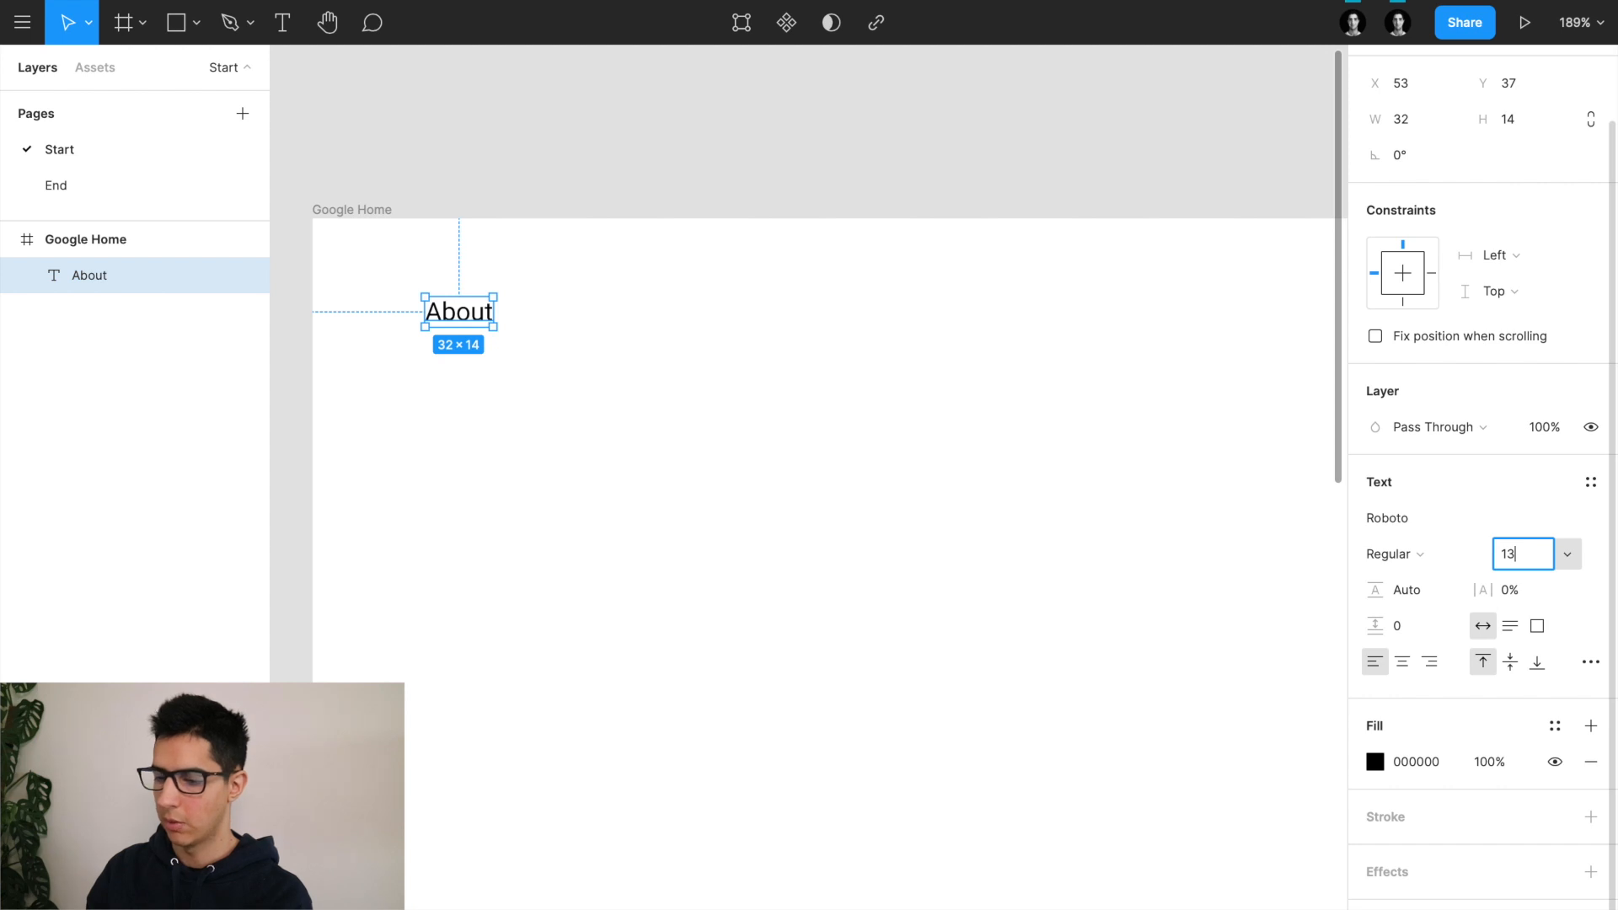
pyautogui.press('Return')
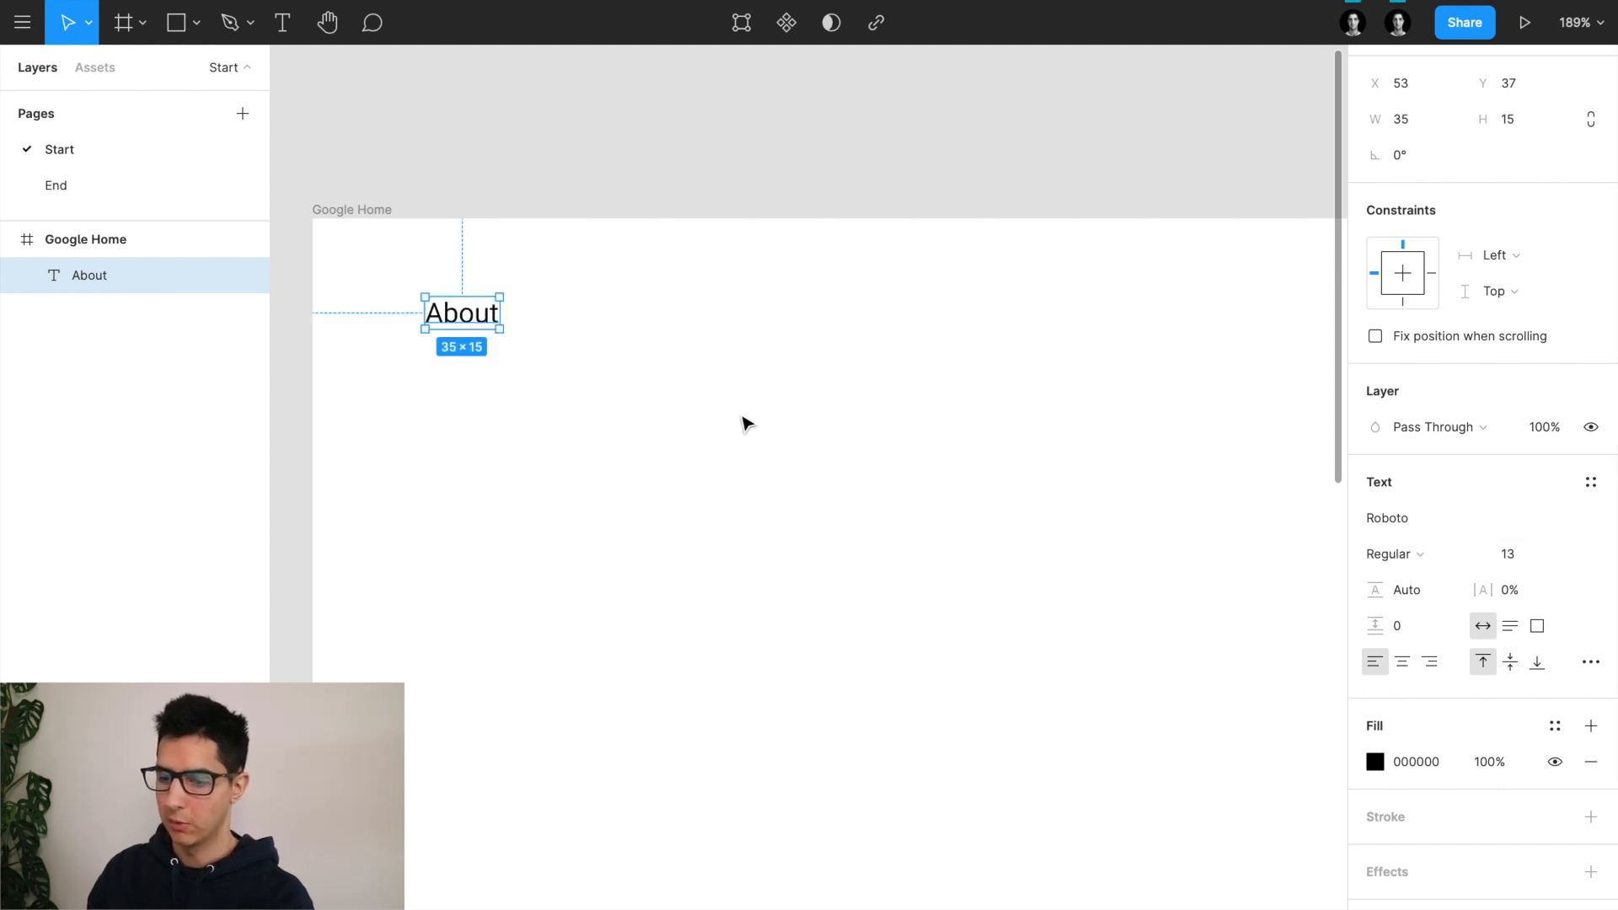
# Step: Nudge the About text in small increments to X 63, Y 45
pyautogui.press('alt')
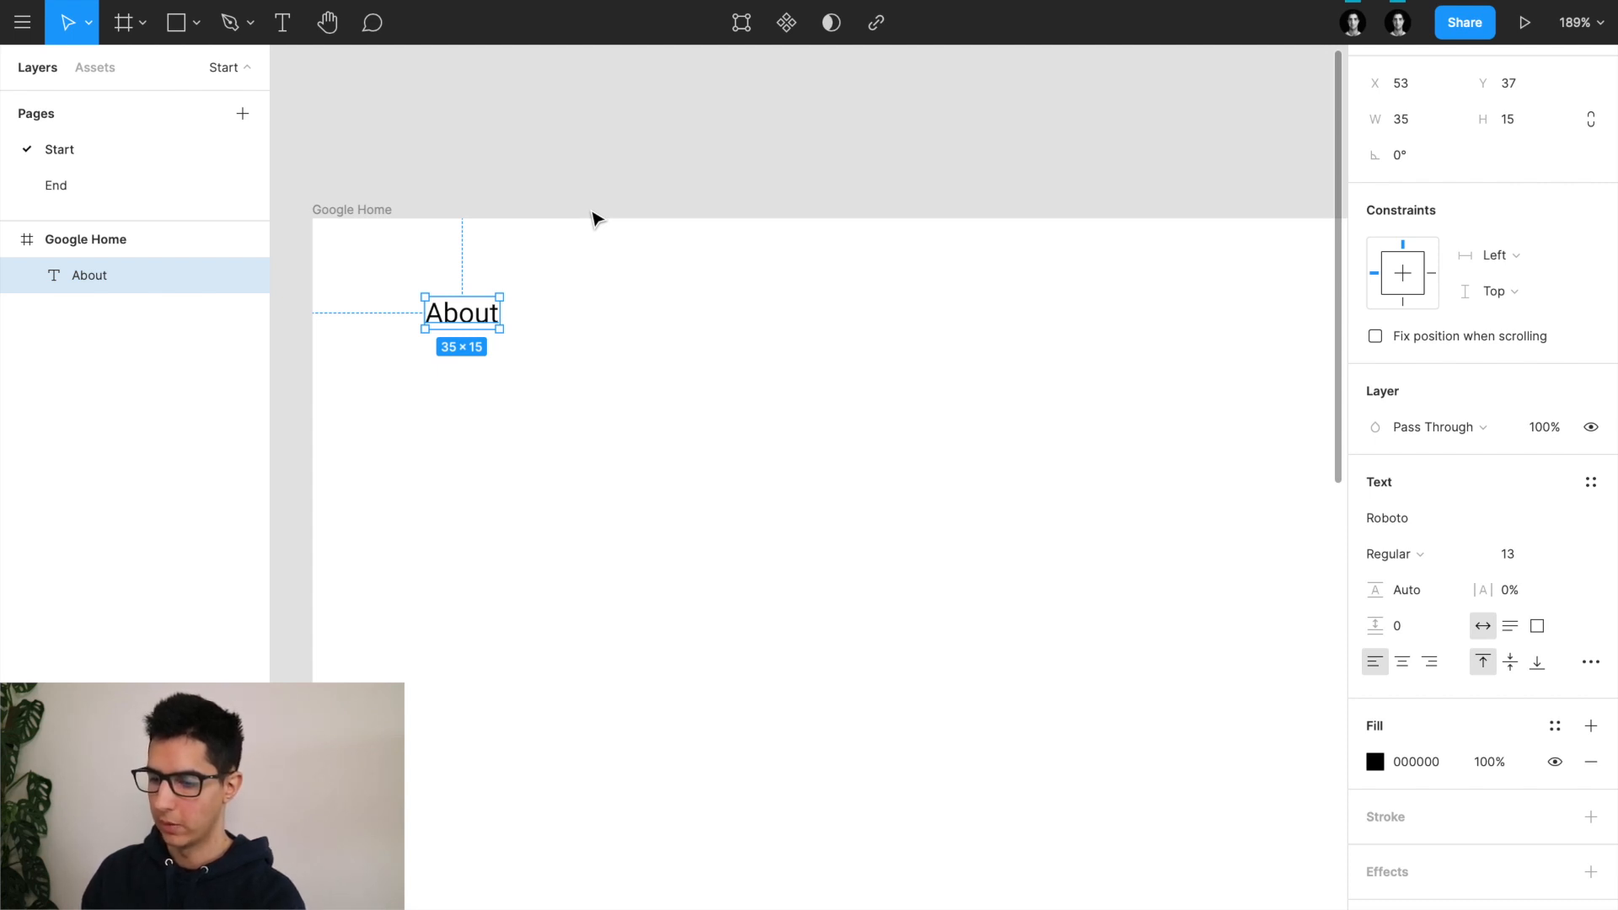
pyautogui.press('Right')
pyautogui.press('Right')
pyautogui.press('Right')
pyautogui.press('Up')
pyautogui.press('Up')
pyautogui.press('Up')
pyautogui.press('Up')
pyautogui.press('Up')
pyautogui.press('Left')
pyautogui.press('Left')
pyautogui.press('Down')
pyautogui.press('Down')
pyautogui.press('Down')
pyautogui.press('Down')
pyautogui.press('Down')
pyautogui.press('Down')
pyautogui.press('Down')
pyautogui.press('Down')
pyautogui.press('Down')
pyautogui.press('Up')
pyautogui.press('Right')
pyautogui.press('Right')
pyautogui.press('Right')
pyautogui.press('Right')
pyautogui.press('Right')
pyautogui.press('Right')
pyautogui.press('Right')
pyautogui.press('Down')
pyautogui.press('Down')
pyautogui.press('Down')
pyautogui.press('Down')
pyautogui.press('Down')
pyautogui.press('Down')
pyautogui.press('Right')
pyautogui.press('Right')
pyautogui.press('Right')
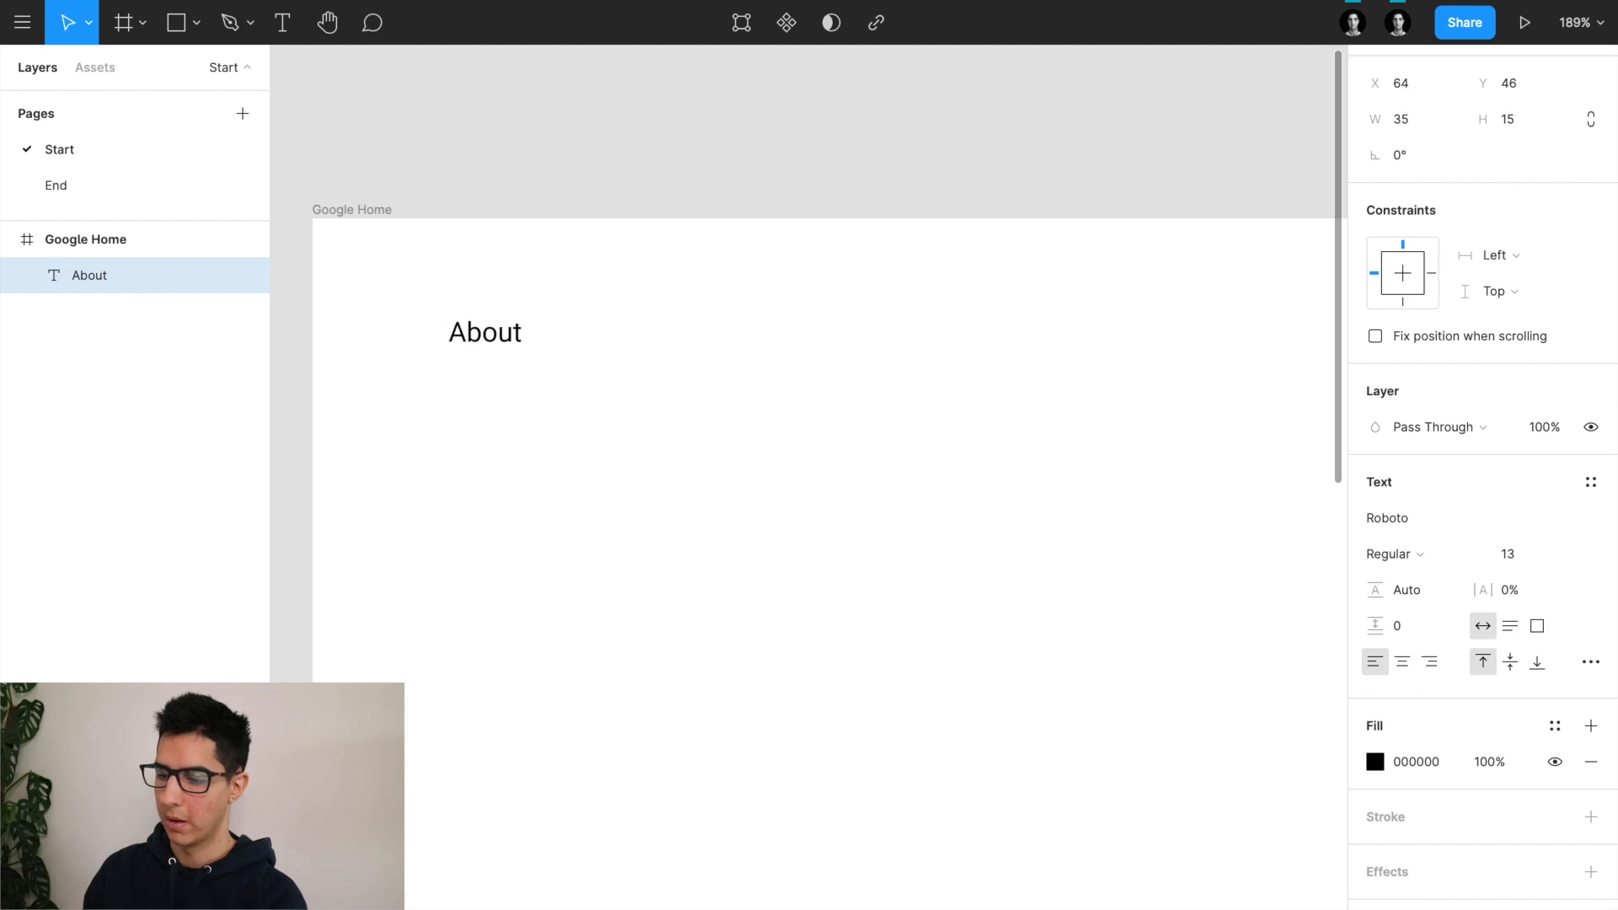
pyautogui.press('Left')
pyautogui.press('Up')
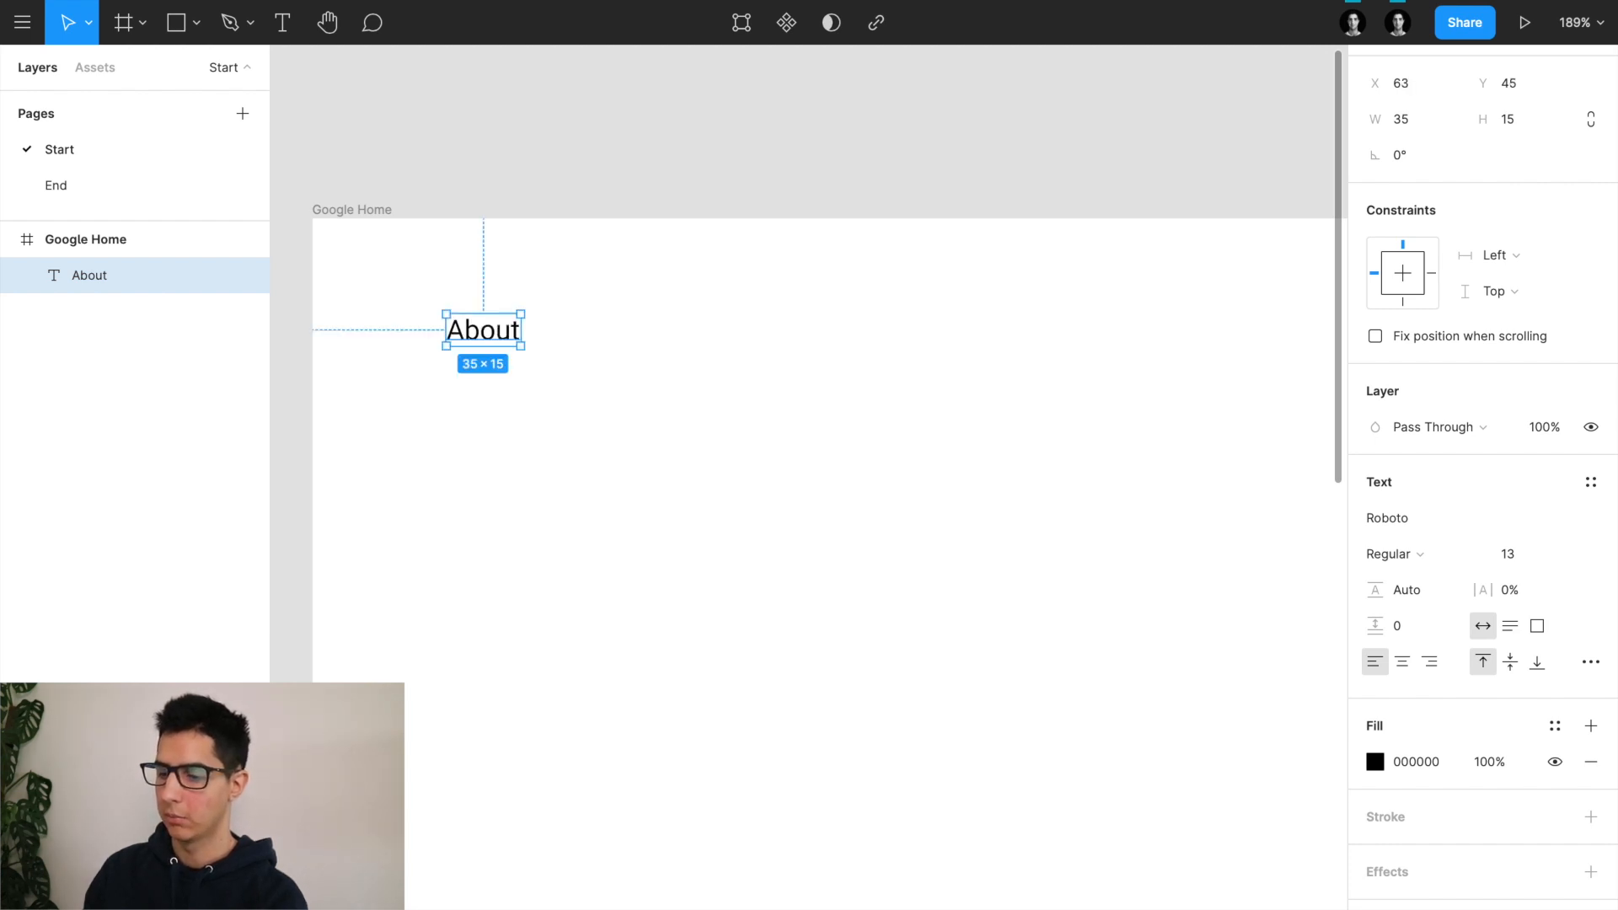
# Step: Nudge the About text in large increments down, right and back up to X 113, Y 45
pyautogui.hotkey('shift', 'Down')
pyautogui.hotkey('shift', 'Down')
pyautogui.hotkey('shift', 'Down')
pyautogui.hotkey('shift', 'Down')
pyautogui.hotkey('shift', 'Down')
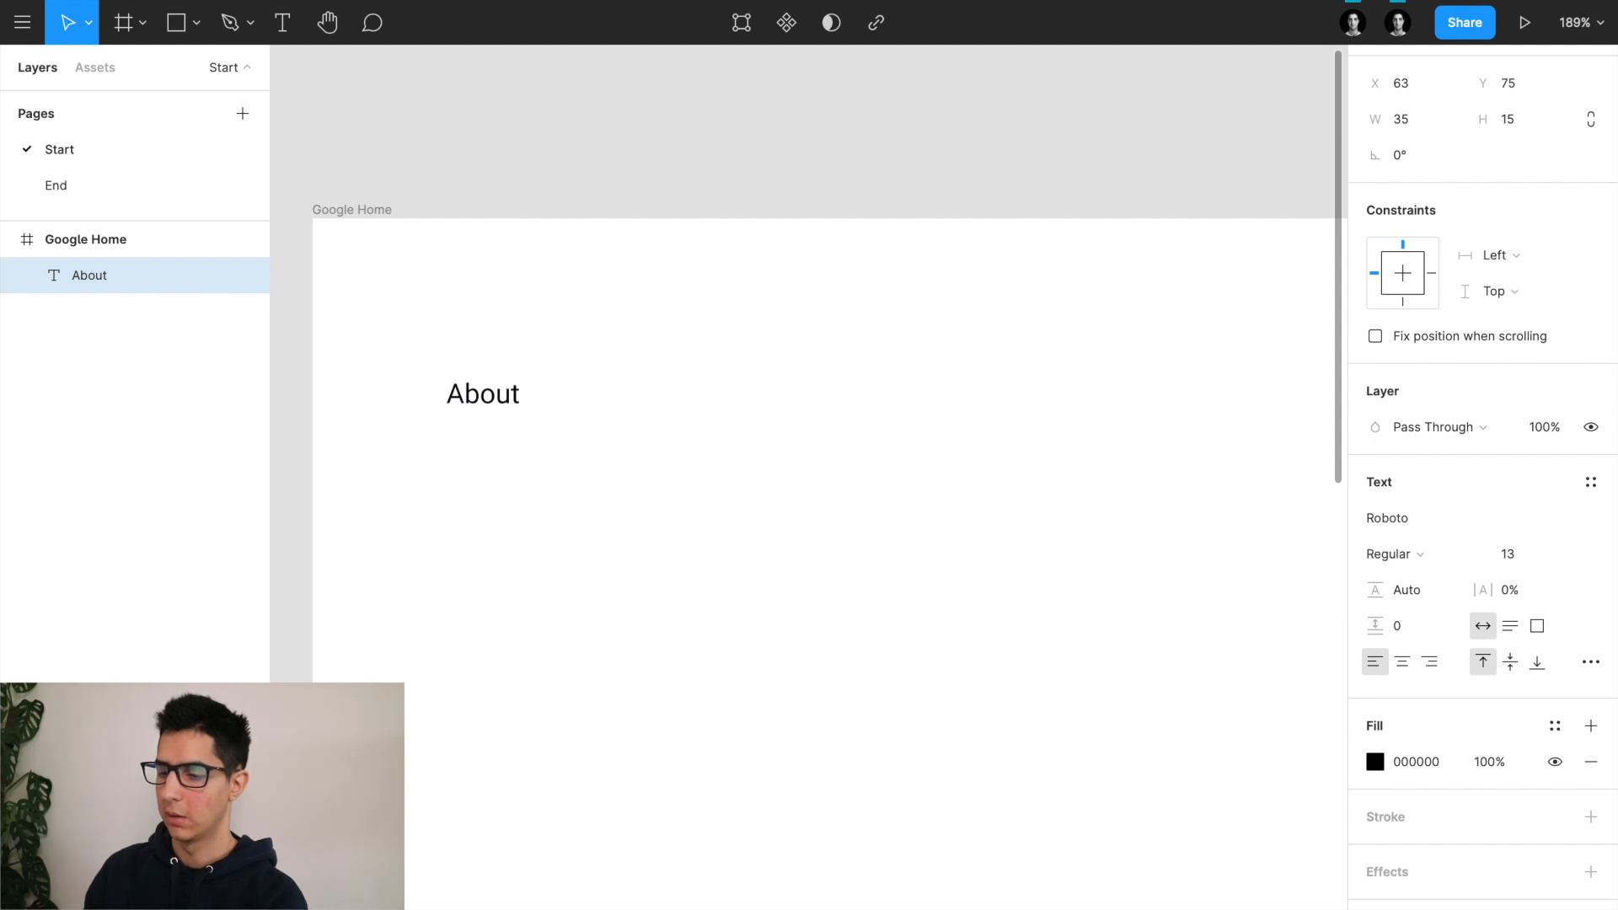
pyautogui.hotkey('shift', 'Right')
pyautogui.hotkey('shift', 'Right')
pyautogui.hotkey('shift', 'Right')
pyautogui.hotkey('shift', 'Right')
pyautogui.hotkey('shift', 'Right')
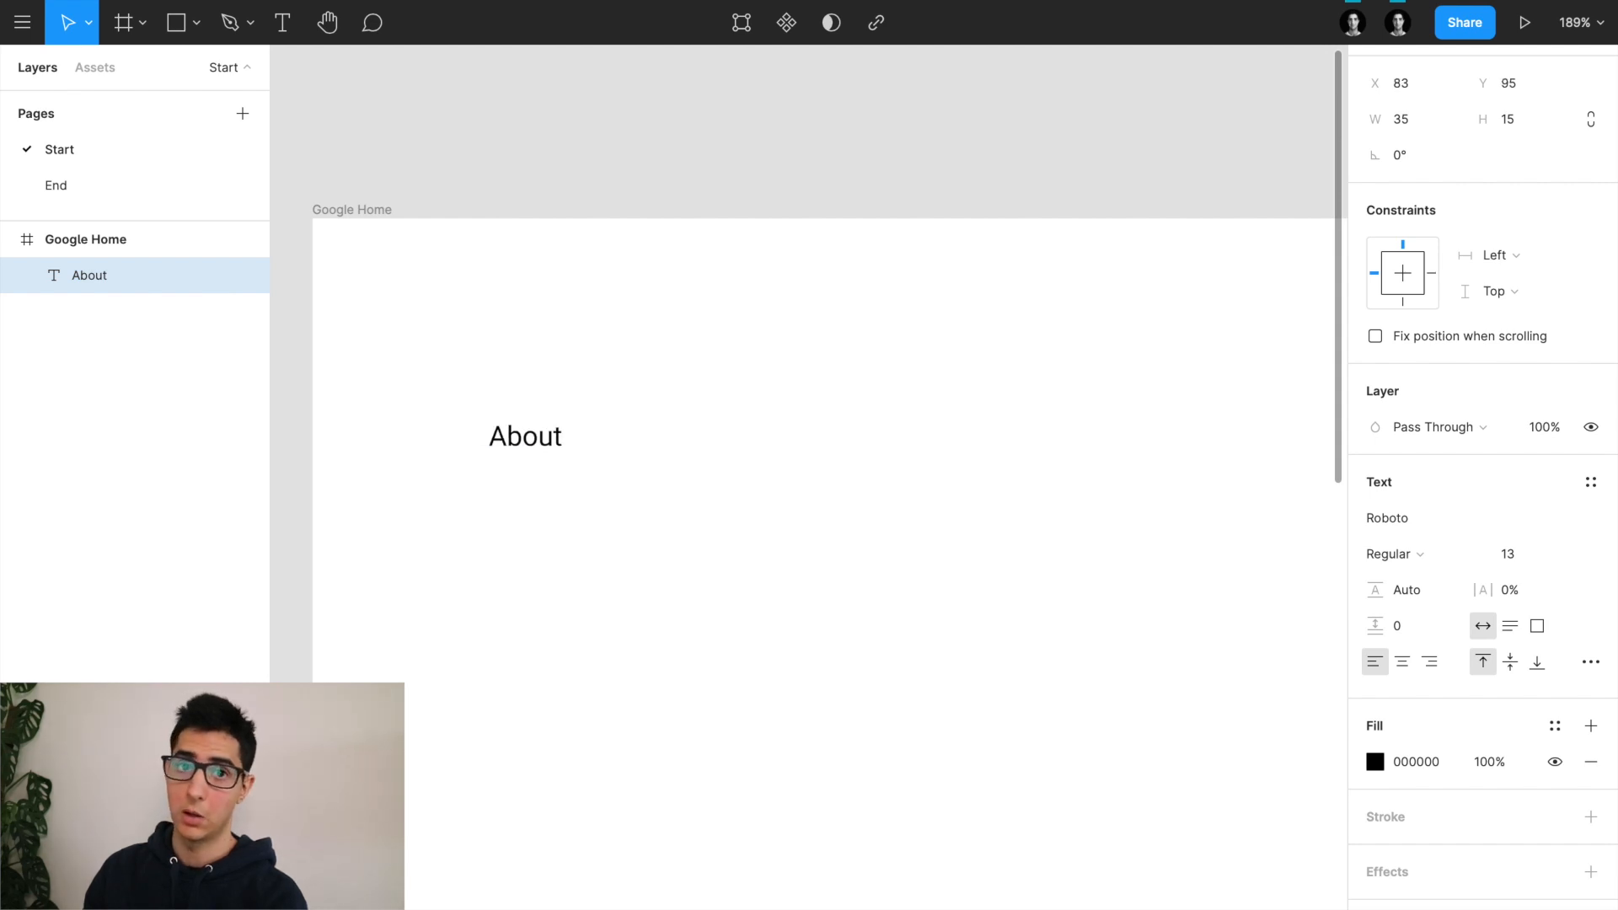
pyautogui.hotkey('shift', 'Up')
pyautogui.hotkey('shift', 'Up')
pyautogui.hotkey('shift', 'Up')
pyautogui.hotkey('shift', 'Up')
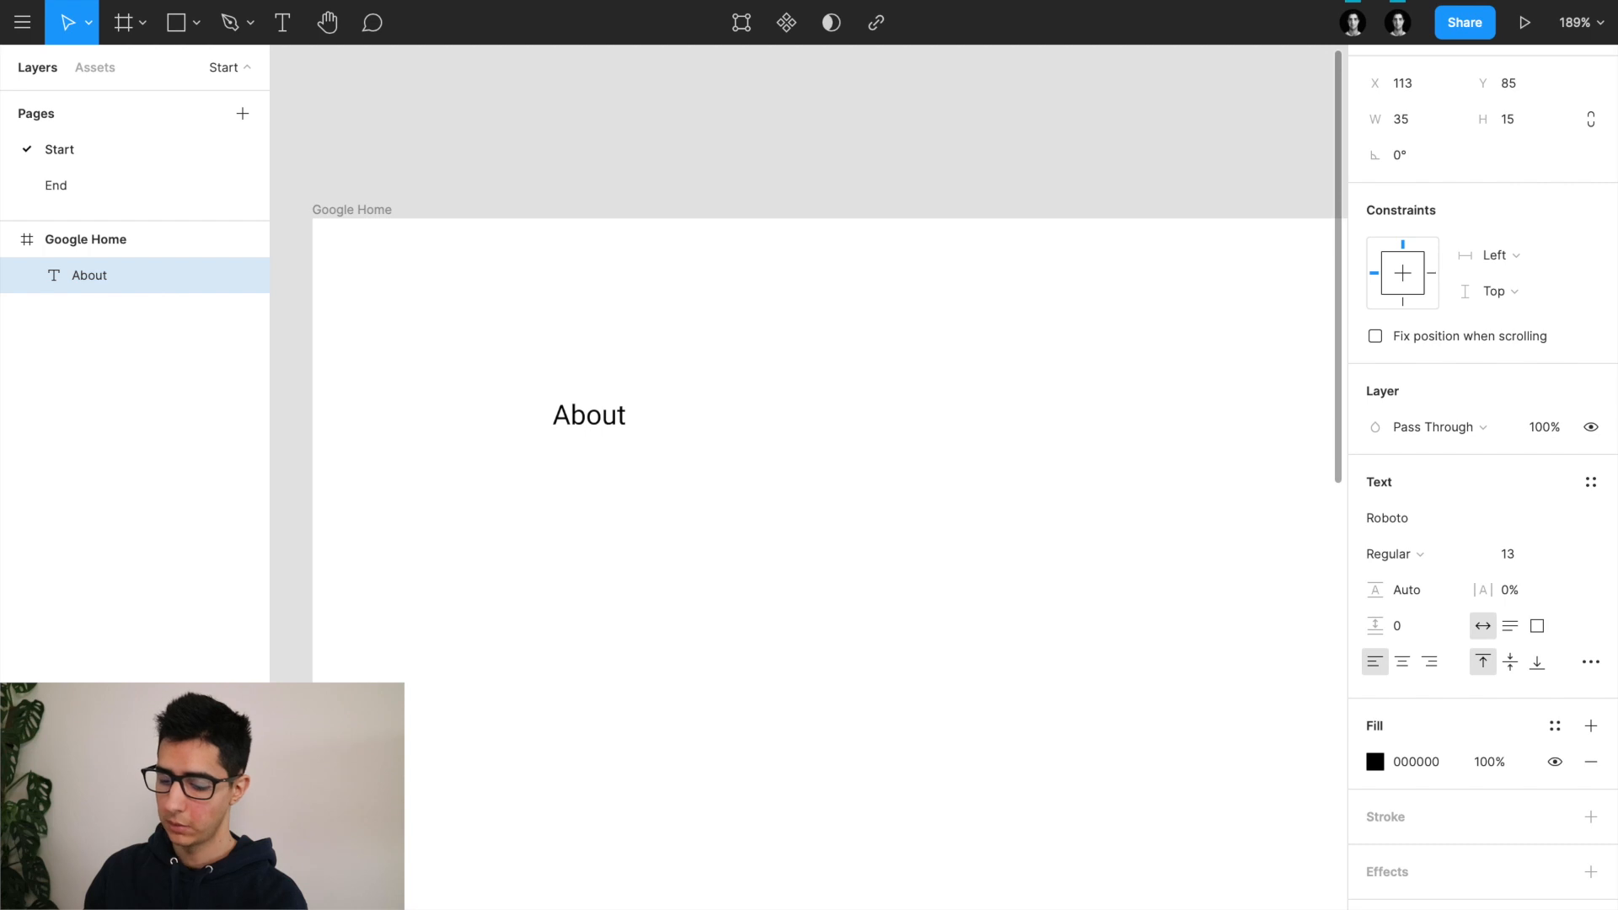
pyautogui.hotkey('shift', 'Up')
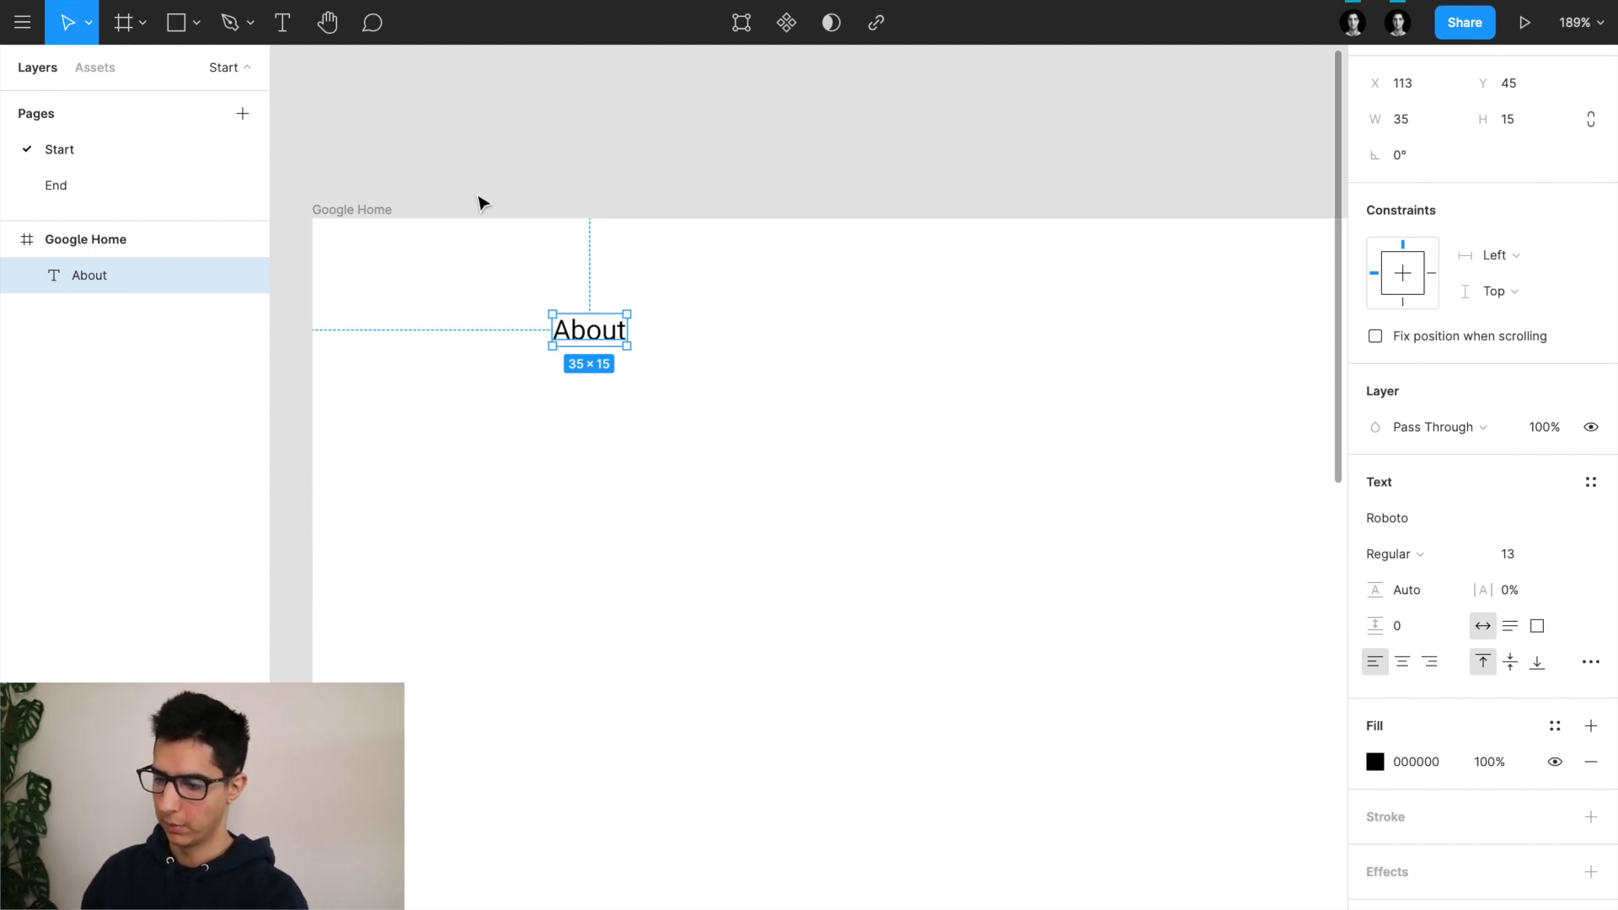
# Step: Check the About text's distances to the frame edges and move it to X 24, Y 24
pyautogui.press('alt')
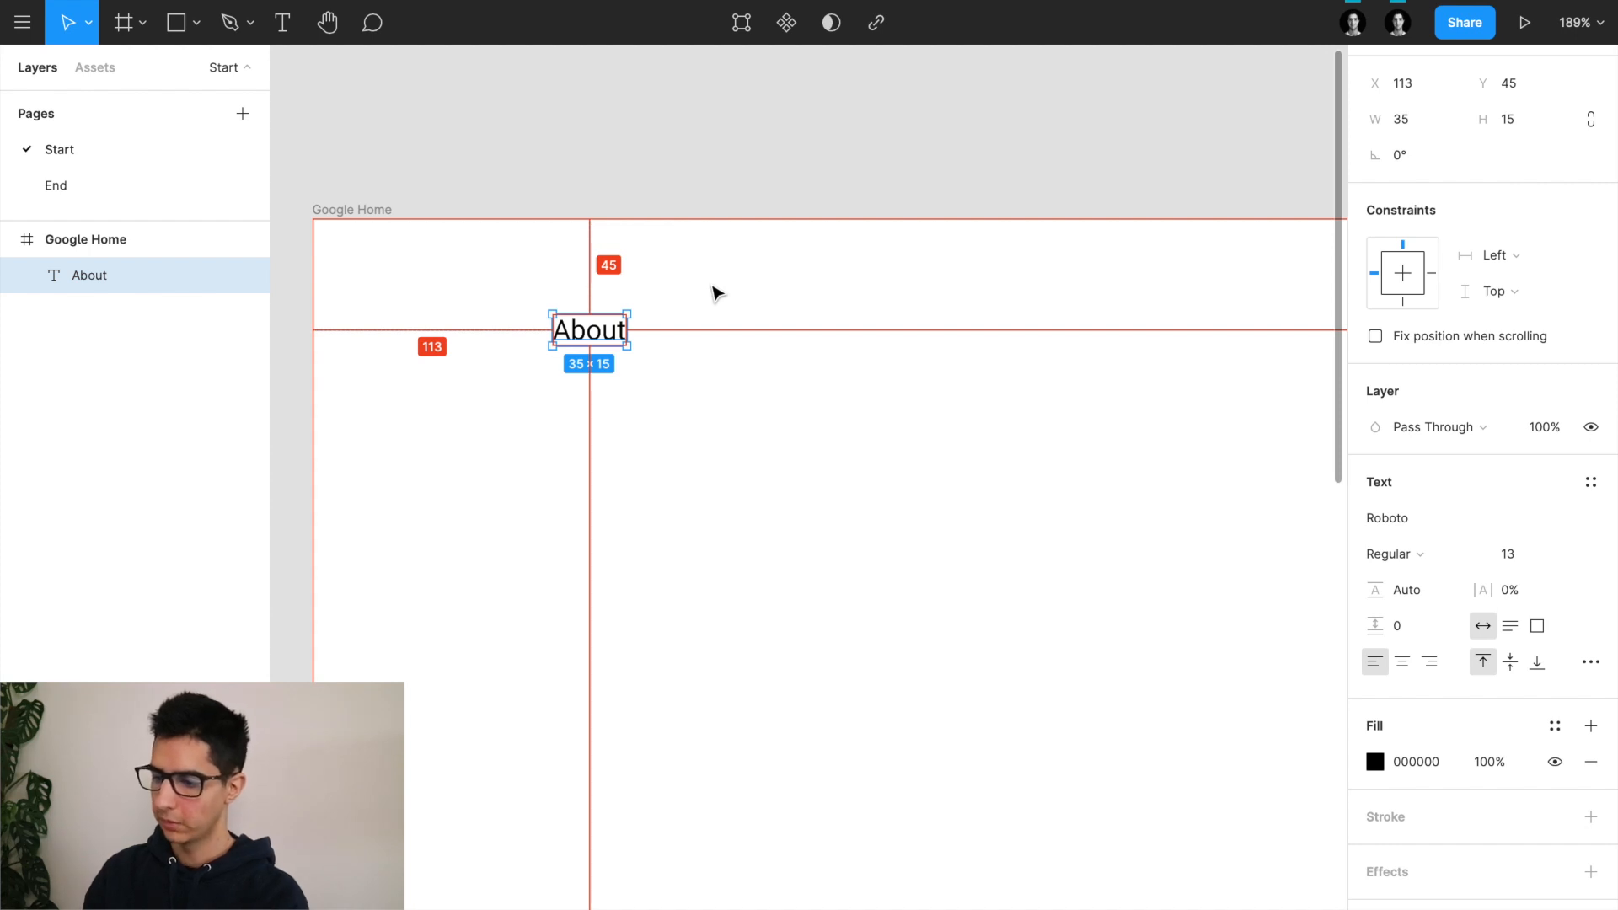
pyautogui.press('alt')
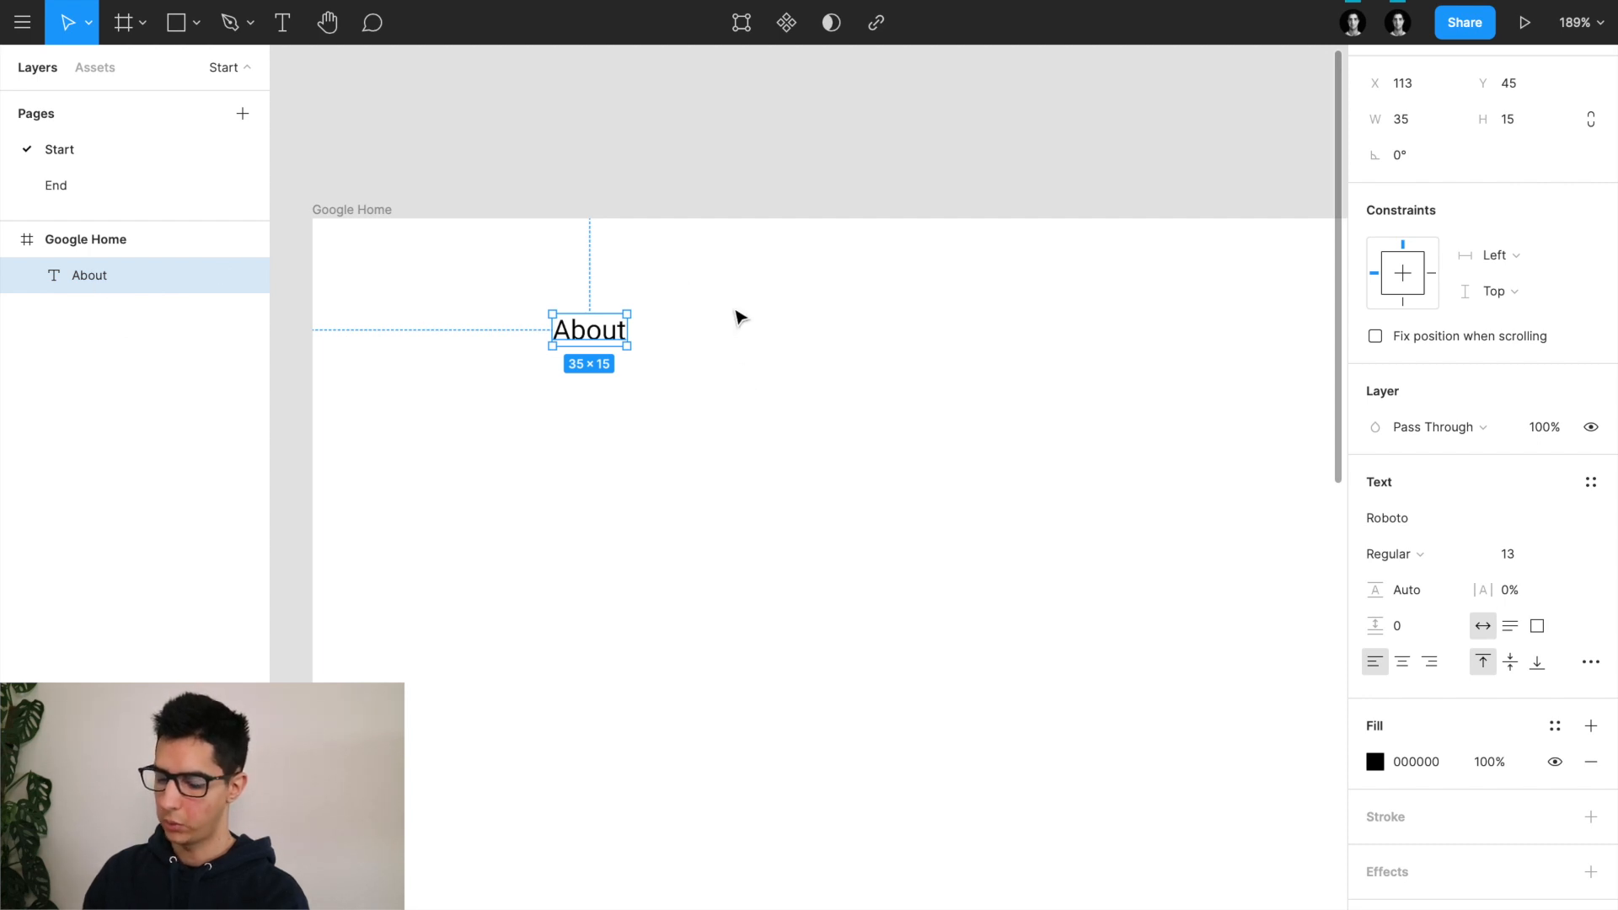
pyautogui.press('alt')
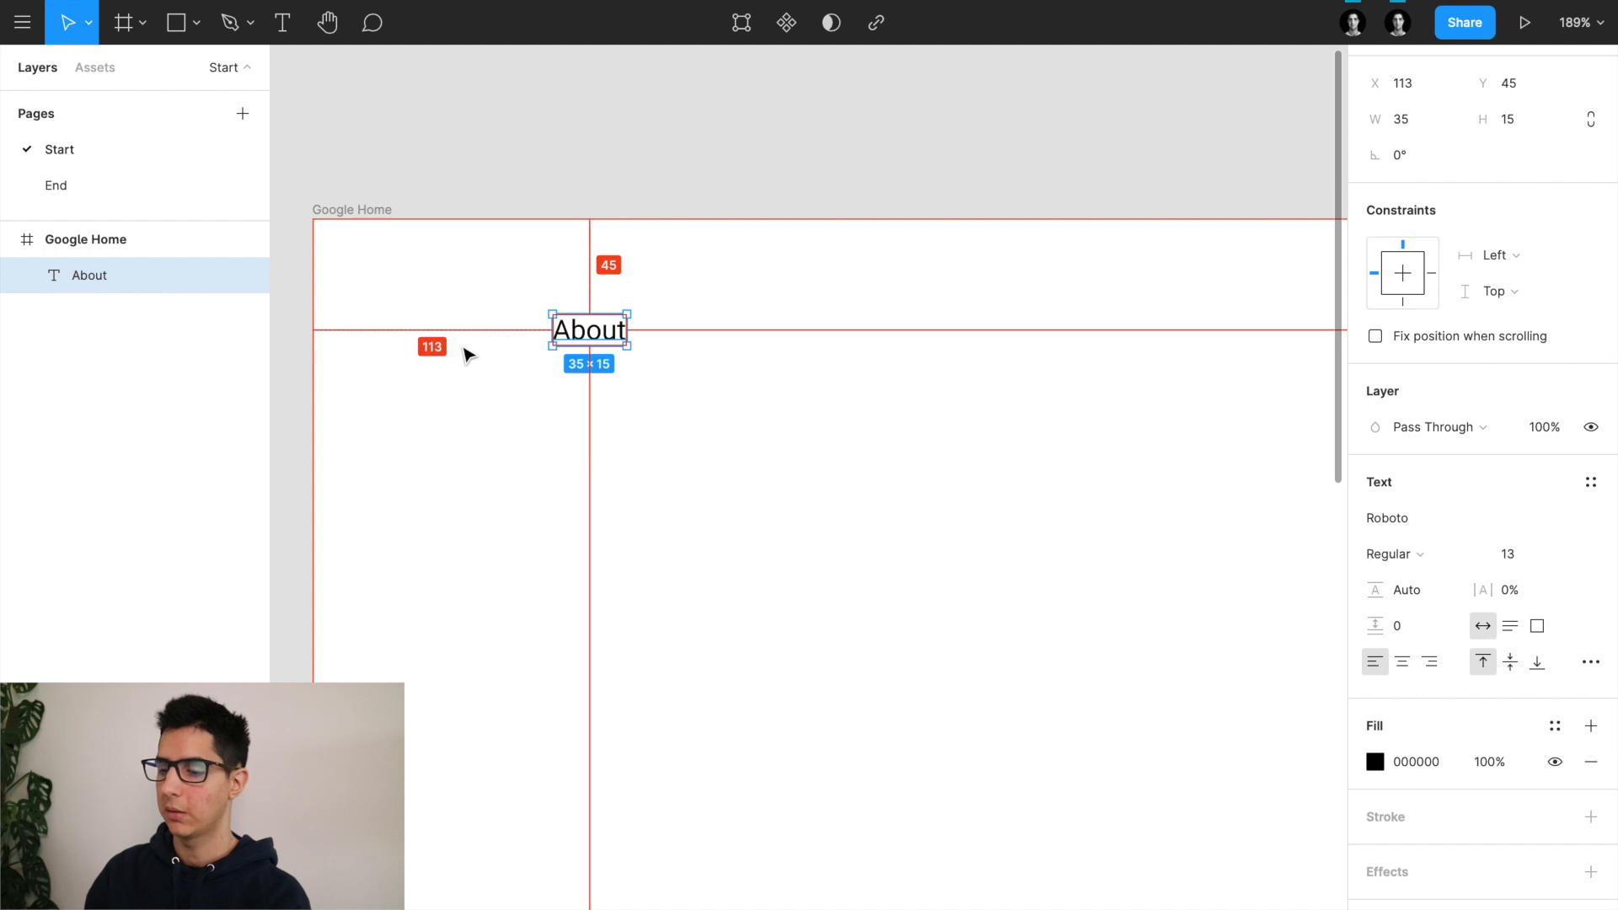
pyautogui.hotkey('shift', 'Up')
pyautogui.hotkey('shift', 'Up')
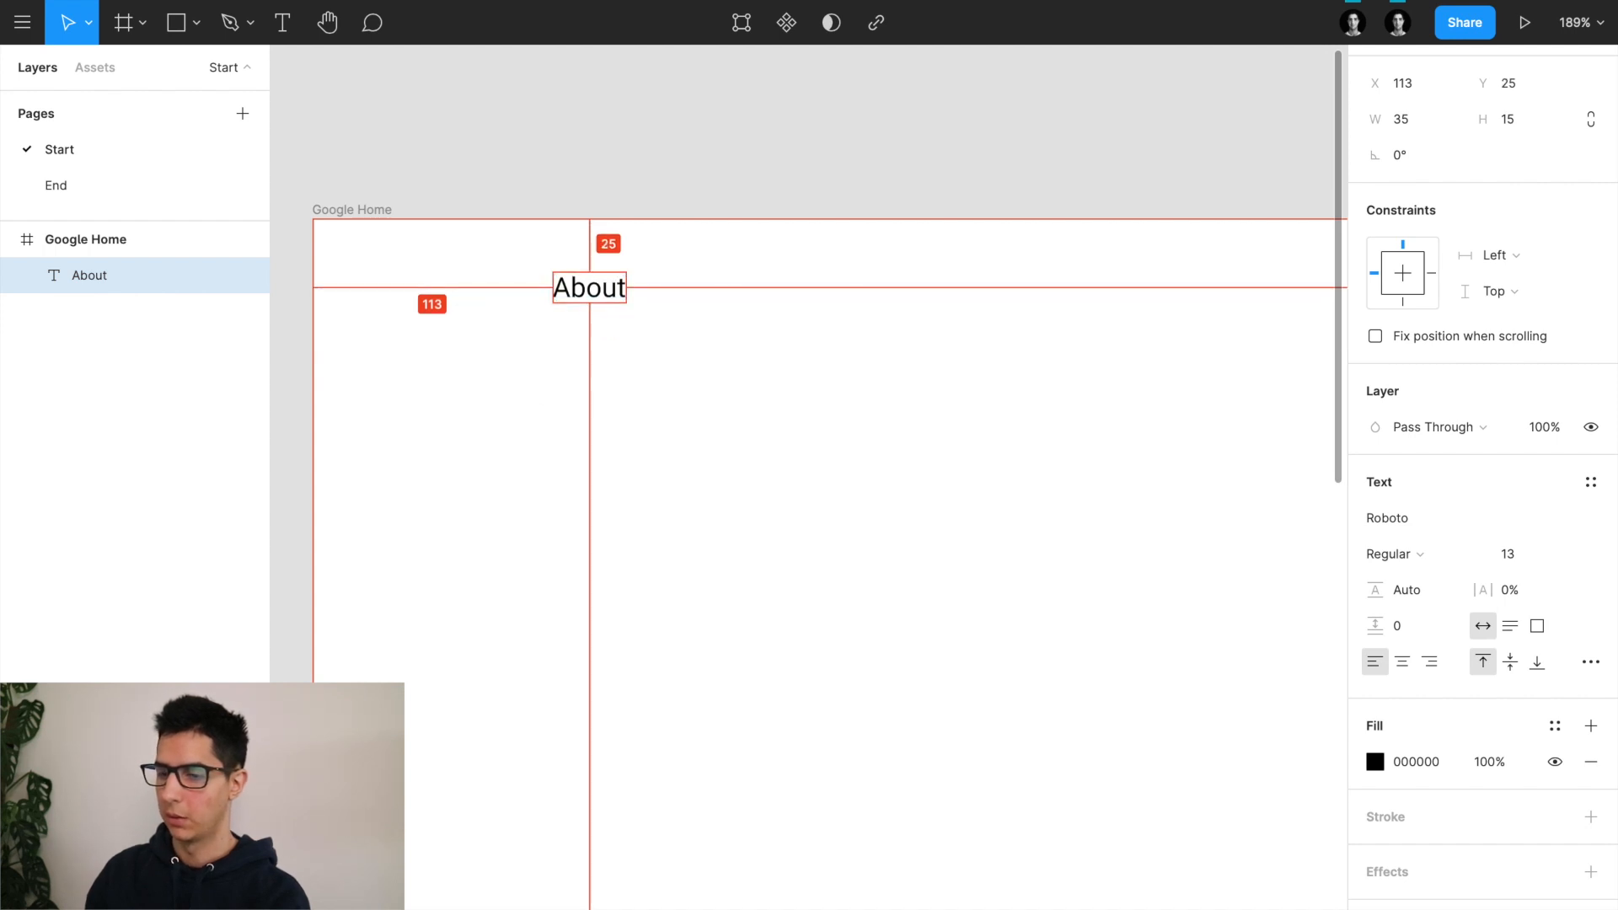
pyautogui.press('Up')
pyautogui.hotkey('shift', 'Left')
pyautogui.hotkey('shift', 'Left')
pyautogui.hotkey('shift', 'Left')
pyautogui.hotkey('shift', 'Left')
pyautogui.hotkey('shift', 'Left')
pyautogui.hotkey('shift', 'Left')
pyautogui.hotkey('shift', 'Left')
pyautogui.hotkey('shift', 'Left')
pyautogui.hotkey('shift', 'Left')
pyautogui.press('Right')
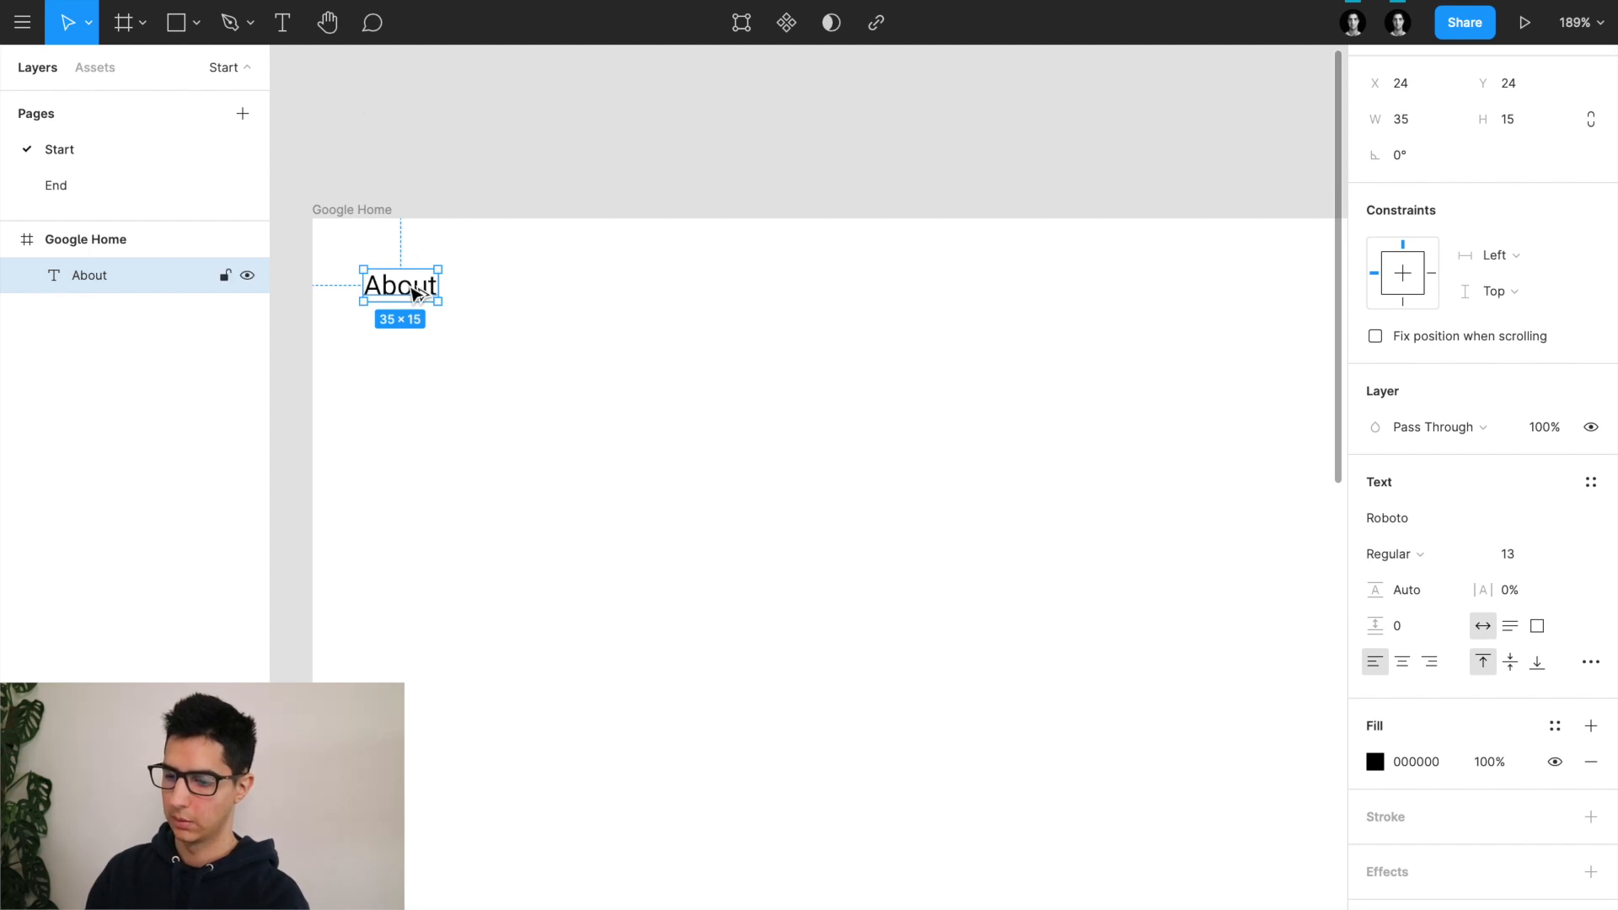
# Step: Duplicate the About text to its right at X 75, Y 24 and change the copy's wording to "Store"
pyautogui.moveTo(413, 292); pyautogui.dragTo(520, 296)
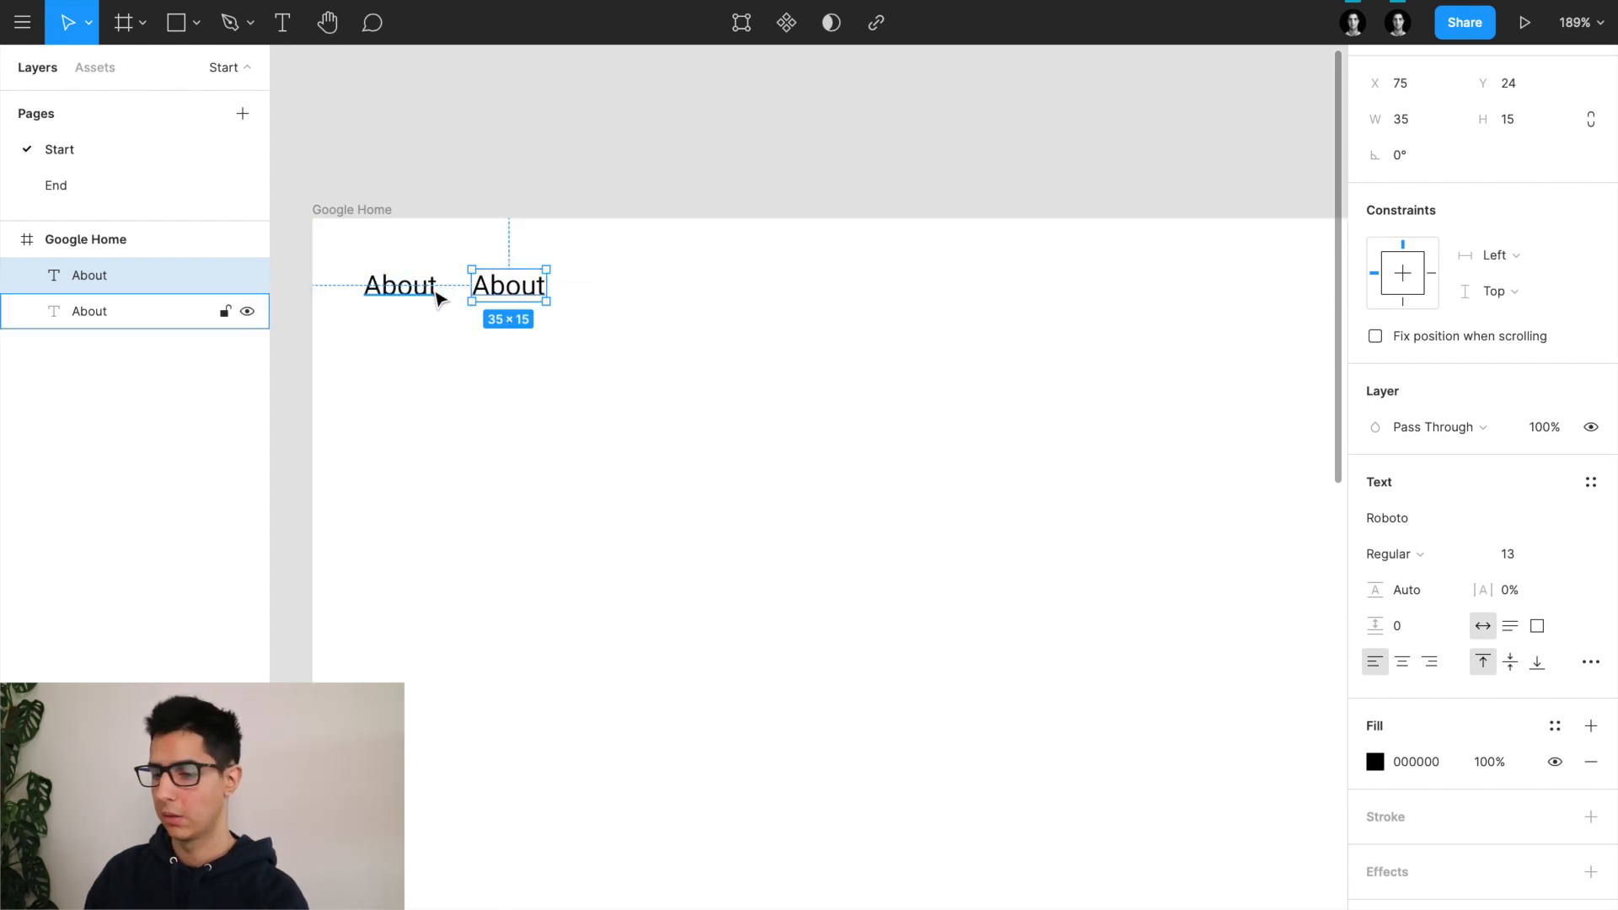
pyautogui.doubleClick(491, 295)
pyautogui.write('Store')
pyautogui.press('Escape')
pyautogui.press('Escape')
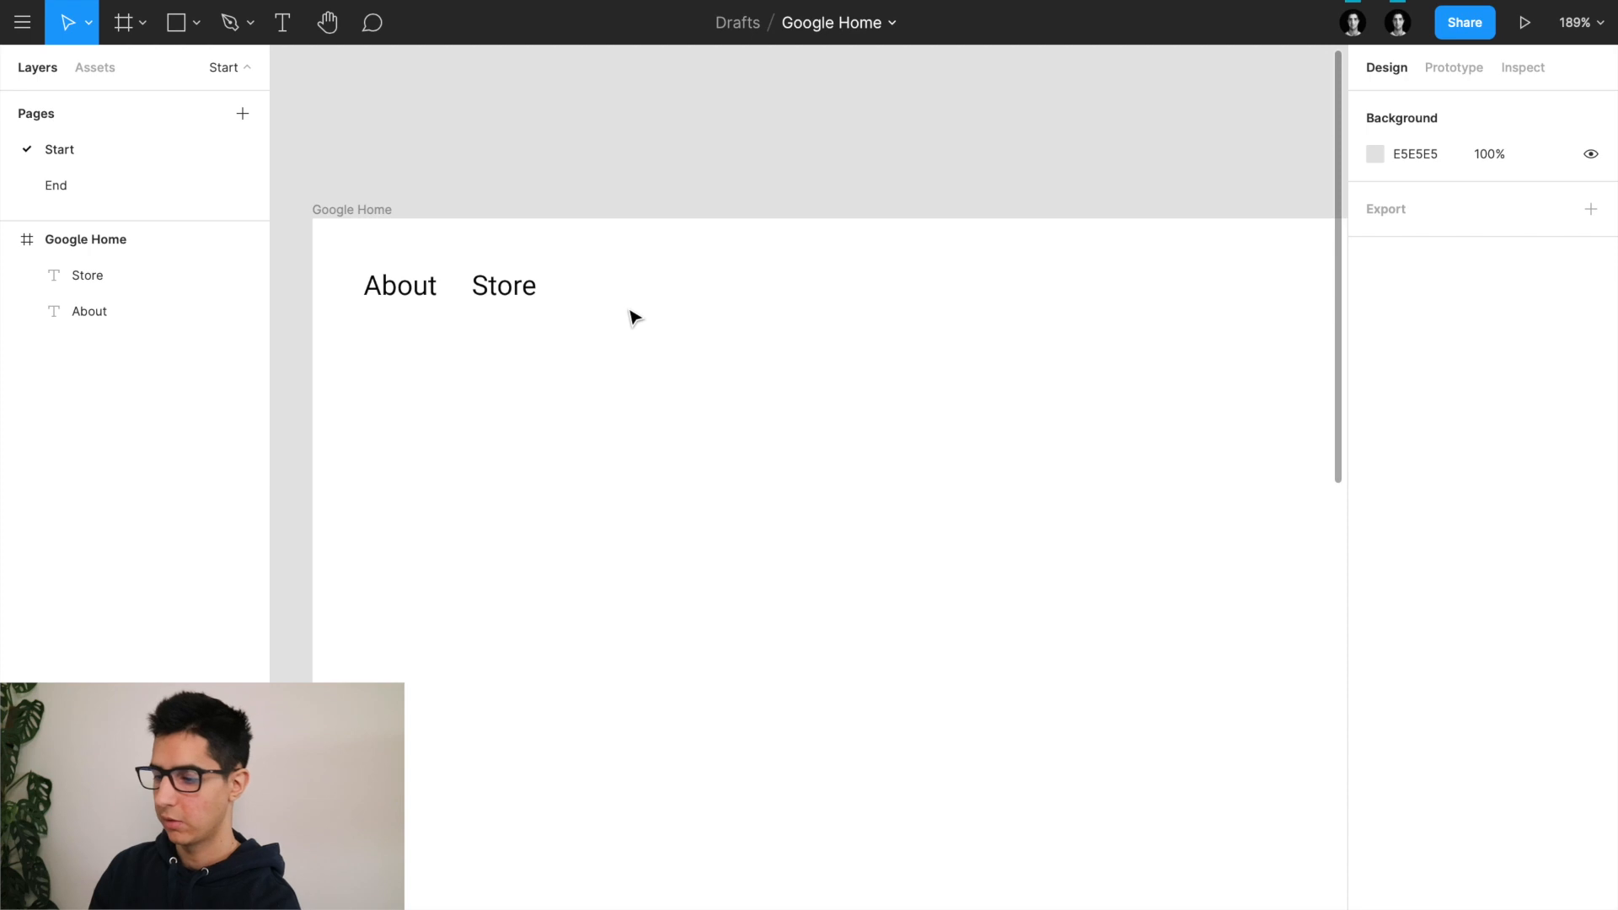
# Step: Duplicate the About and Store texts together and place the copies farther right on the same row at Y 24
pyautogui.scroll(-3, 633, 317)
pyautogui.hscroll(5, 634, 316)
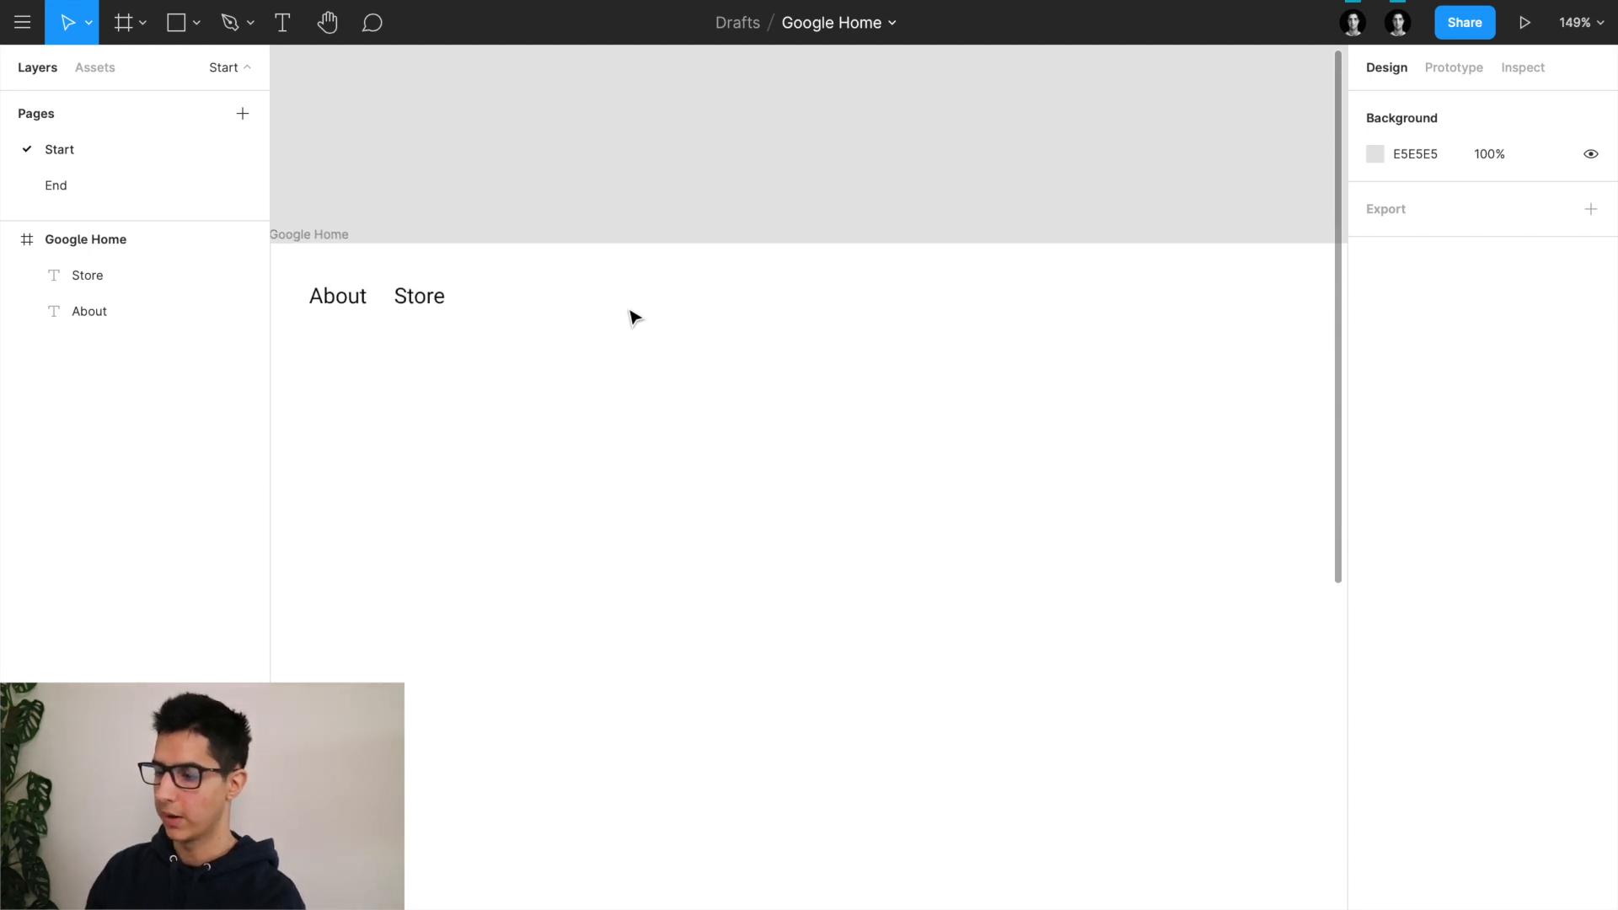
pyautogui.scroll(-3, 633, 317)
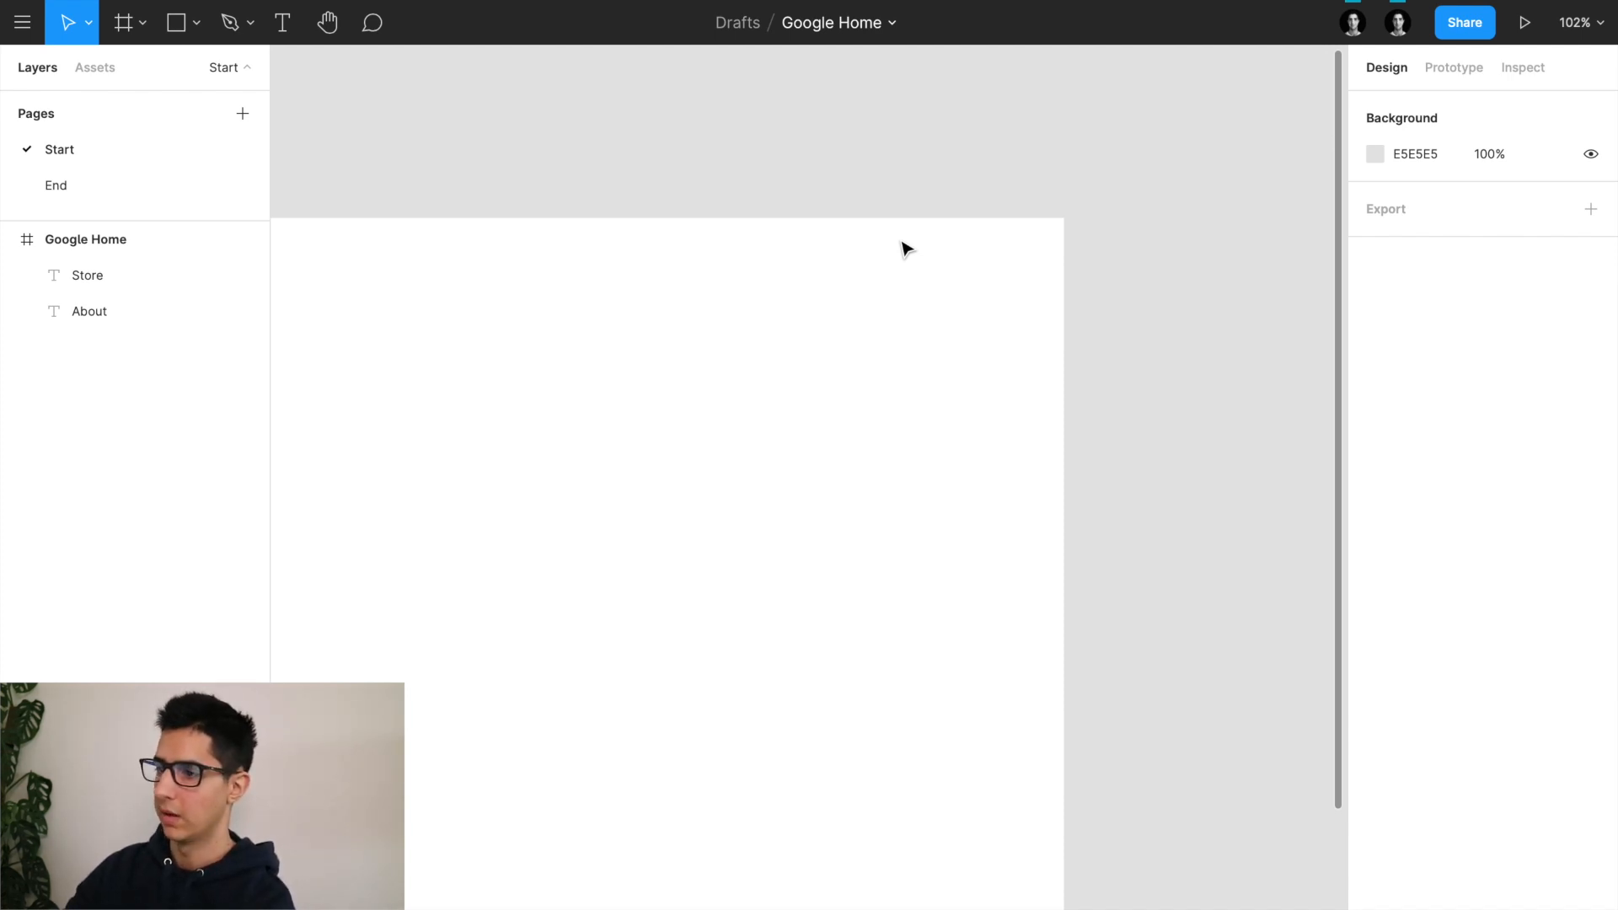
pyautogui.scroll(-4, 814, 263)
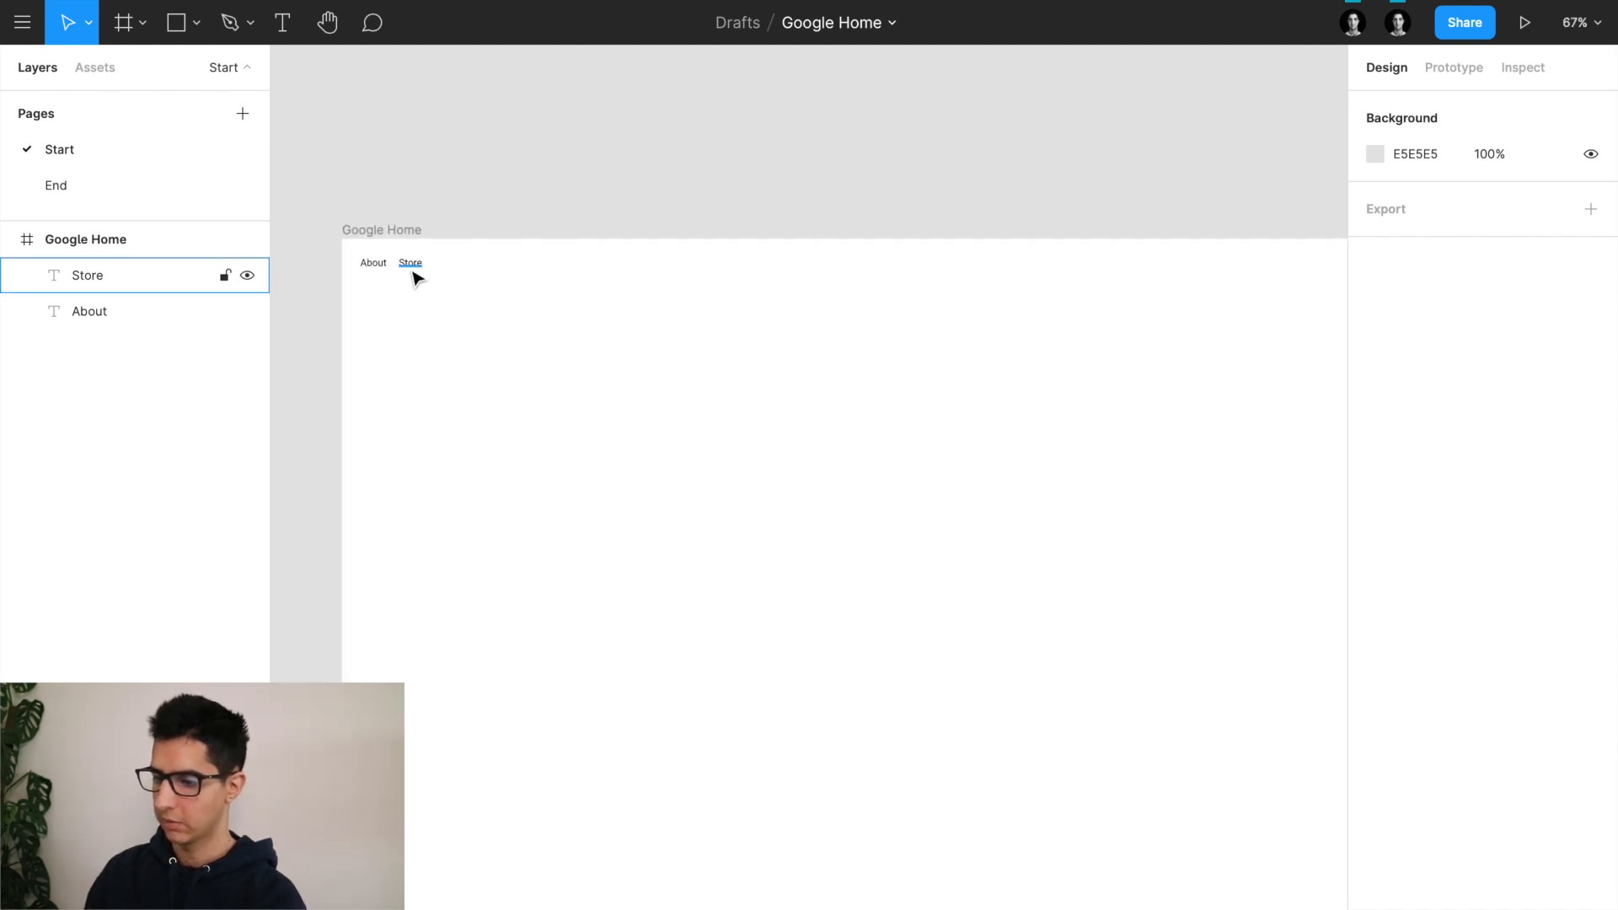
pyautogui.click(374, 264)
pyautogui.keyDown('shift'); pyautogui.click(412, 265); pyautogui.keyUp('shift')
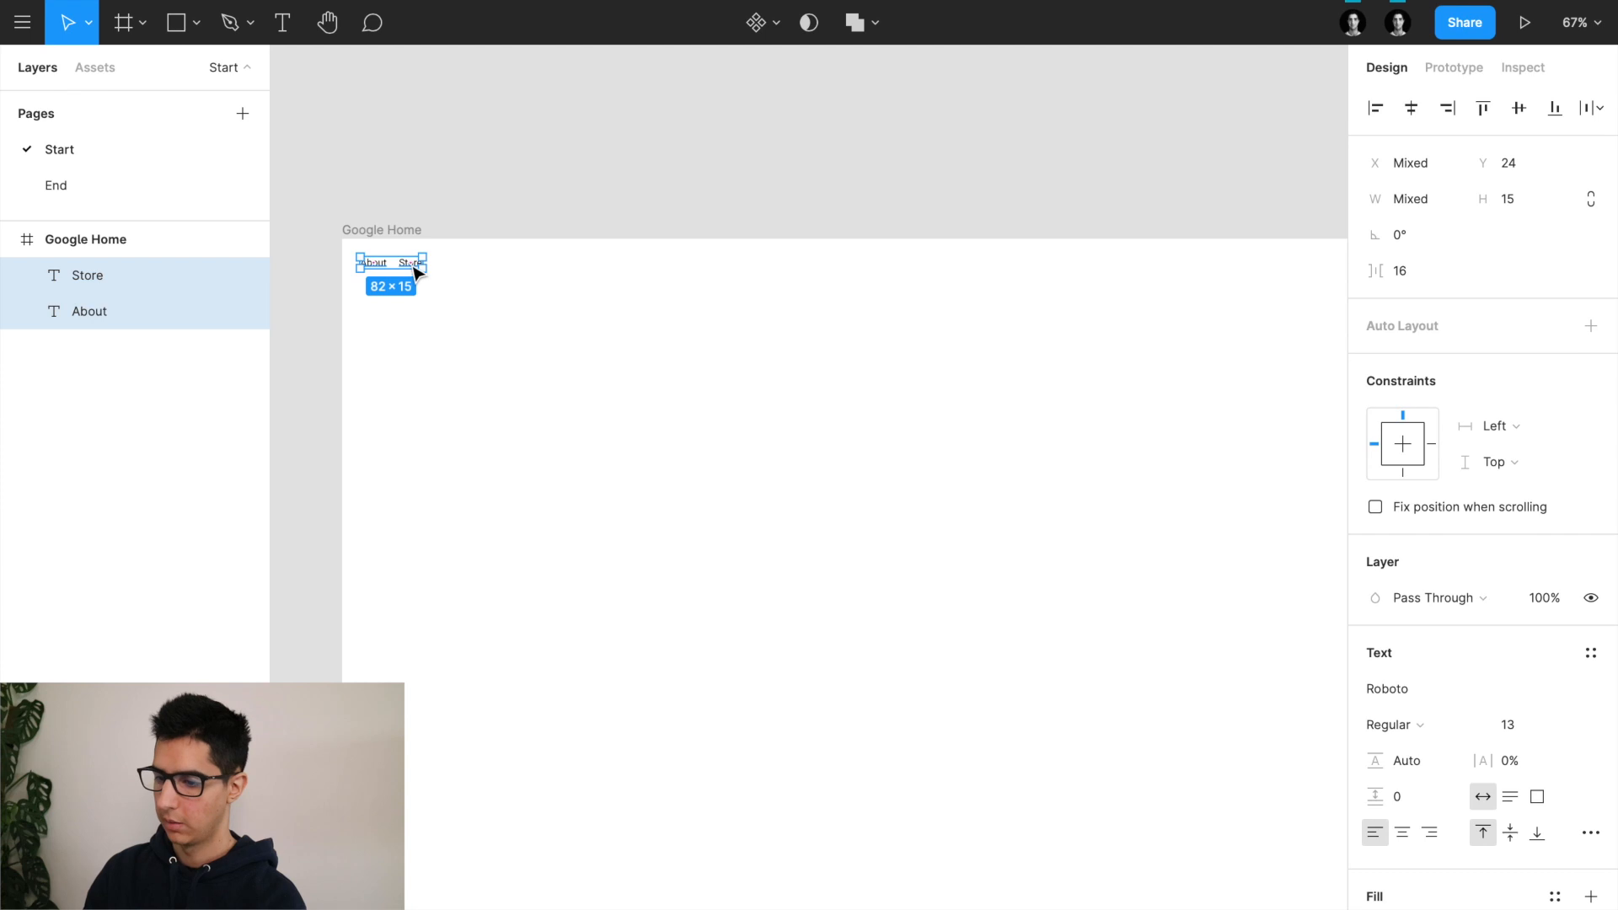
pyautogui.scroll(5, 417, 241)
pyautogui.hscroll(-4, 417, 253)
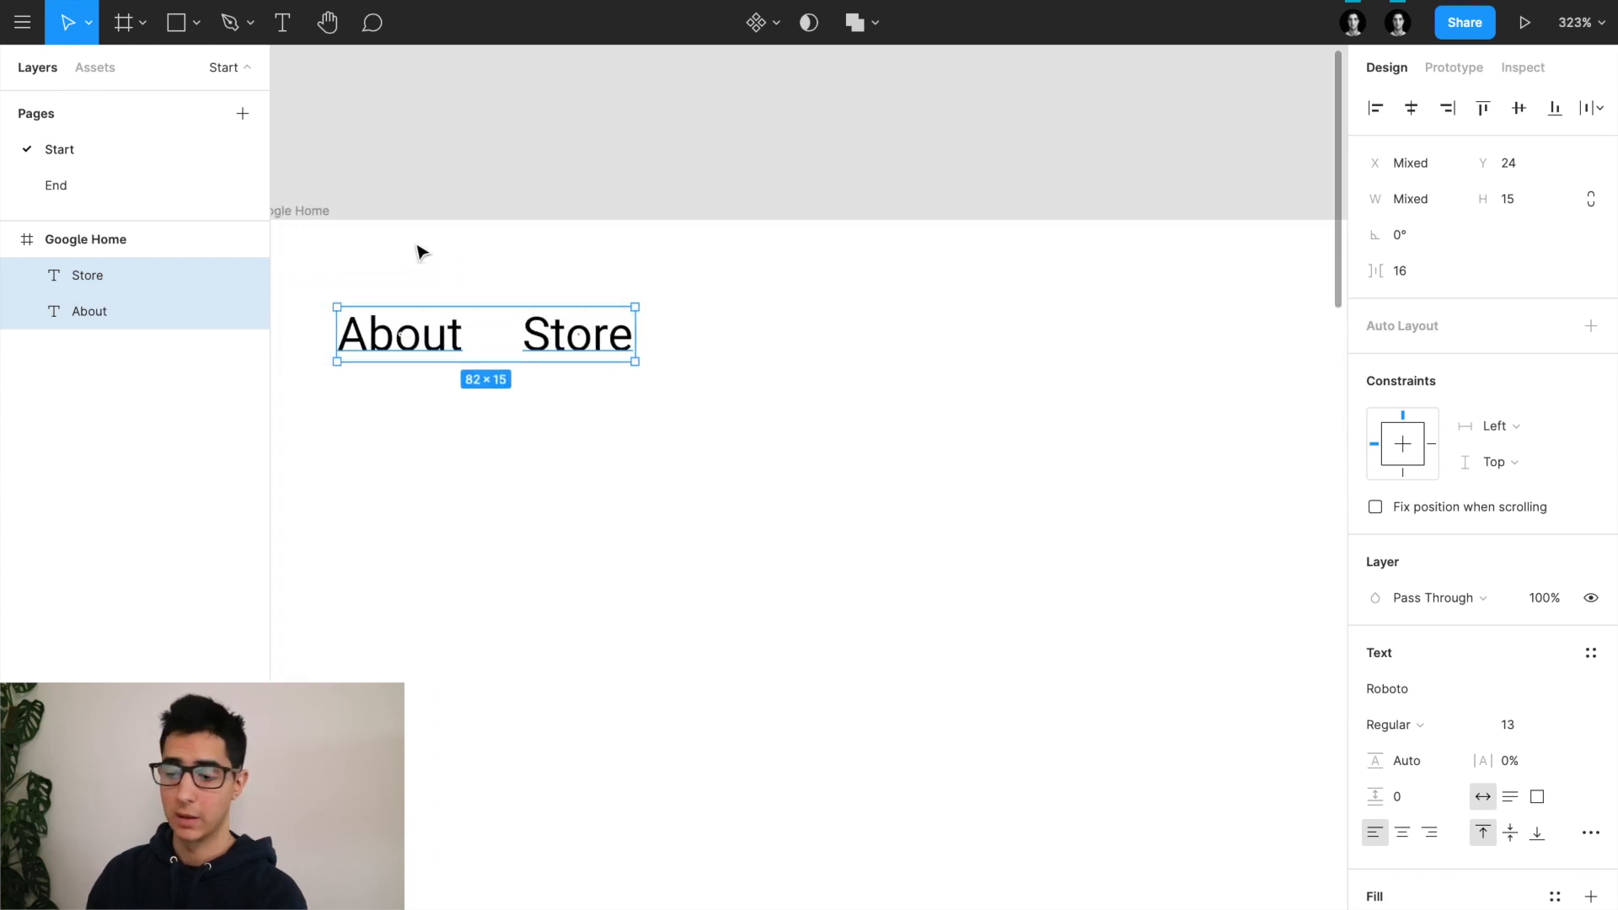
pyautogui.click(516, 228)
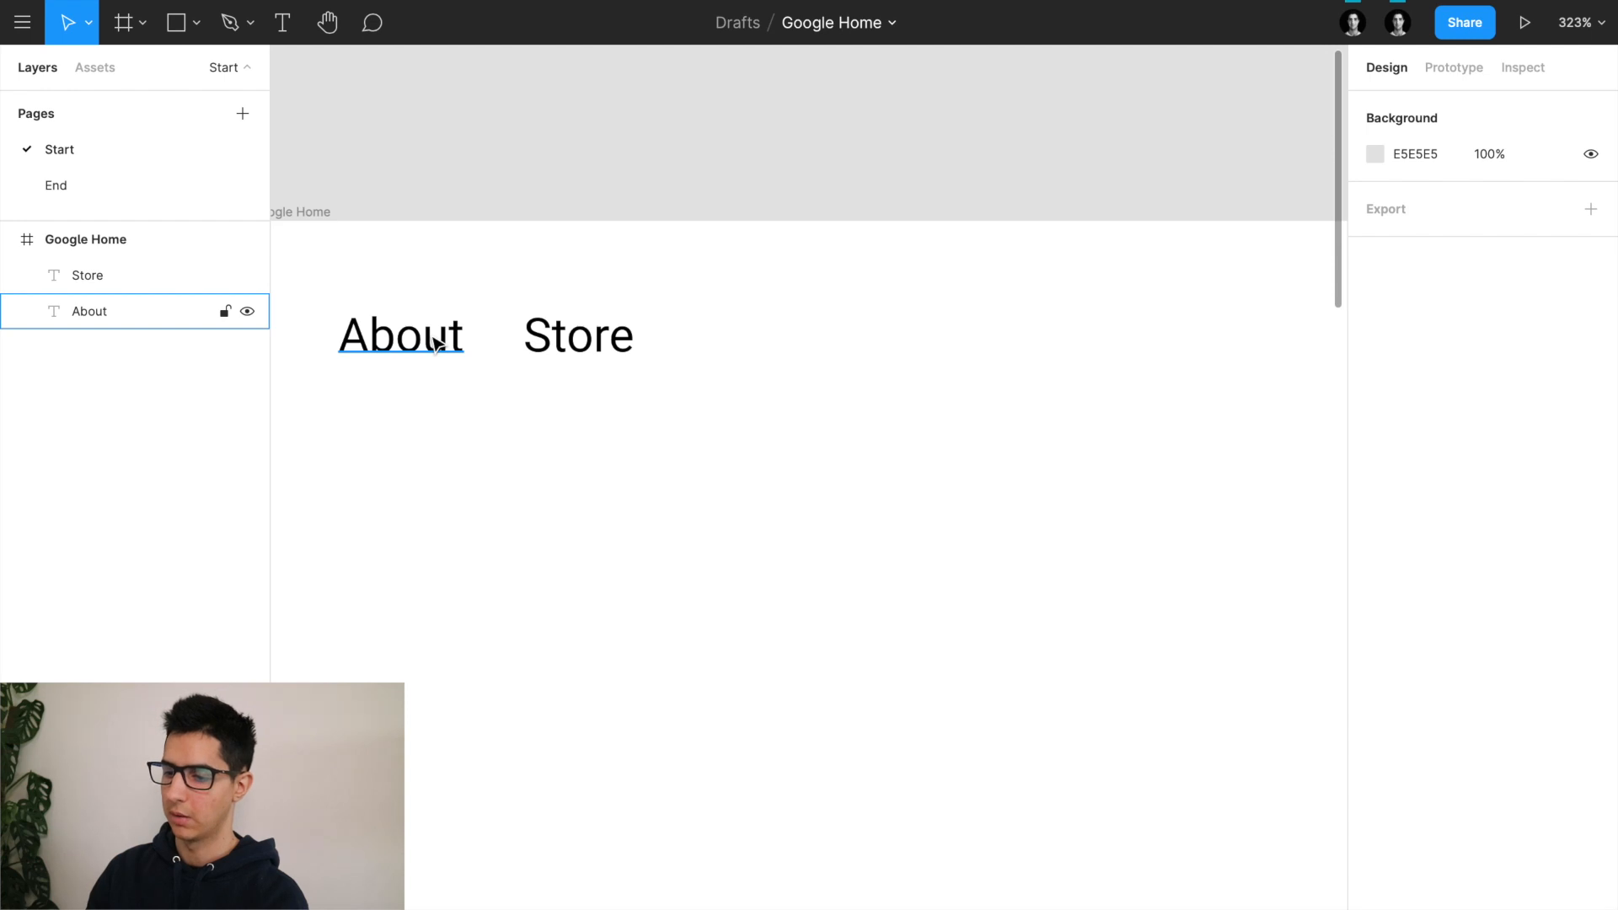
pyautogui.click(436, 344)
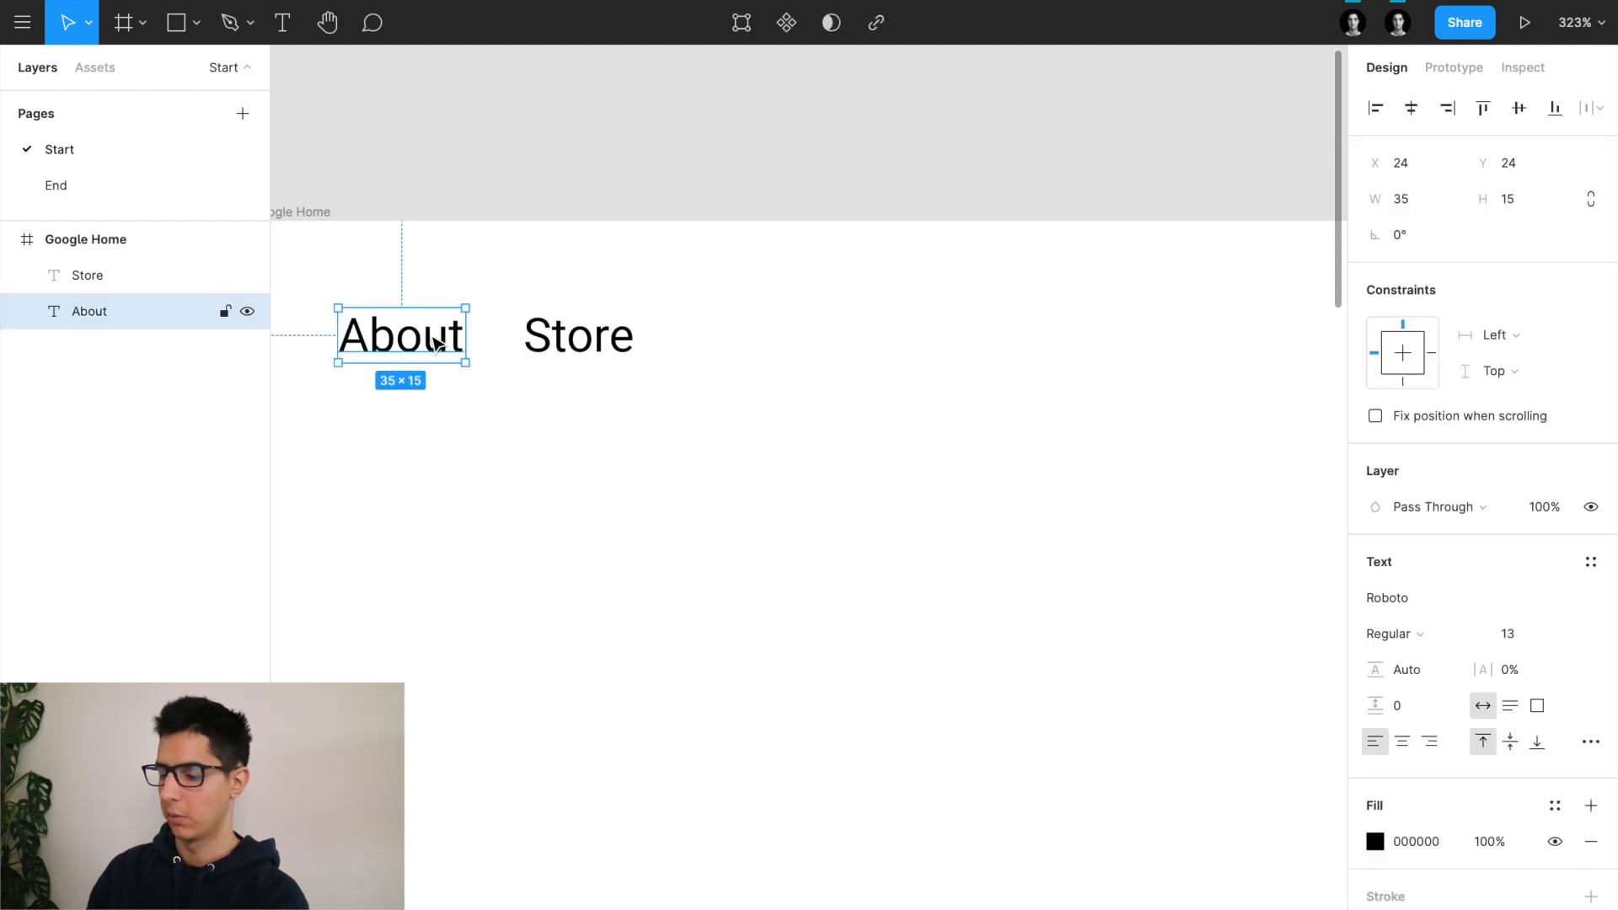
pyautogui.keyDown('shift'); pyautogui.click(579, 341); pyautogui.keyUp('shift')
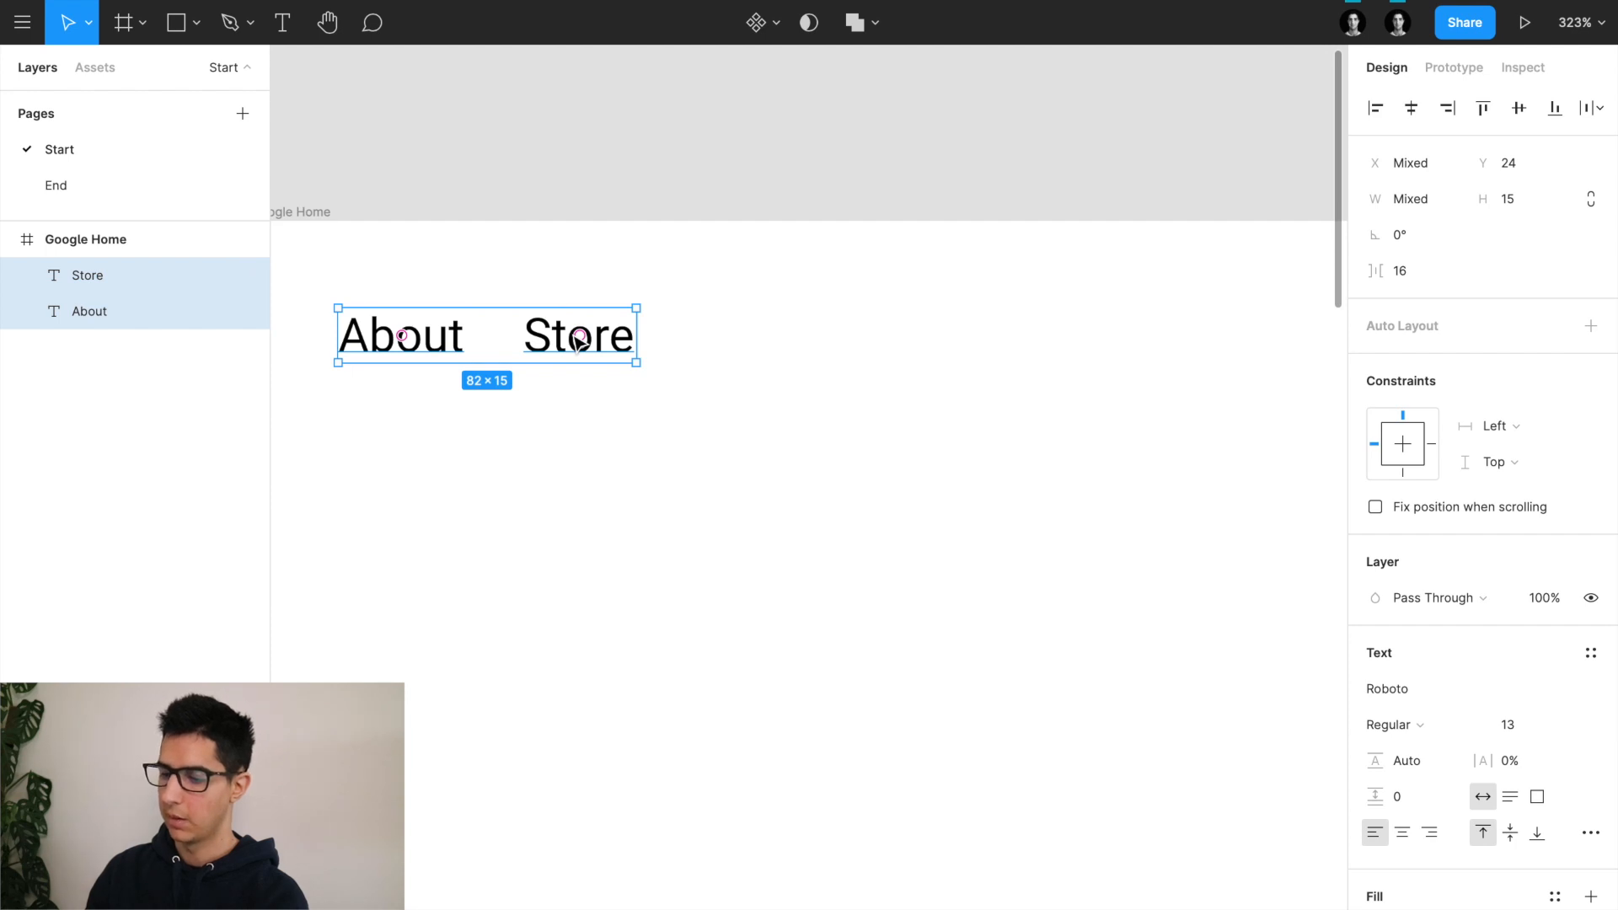
pyautogui.scroll(-5, 578, 341)
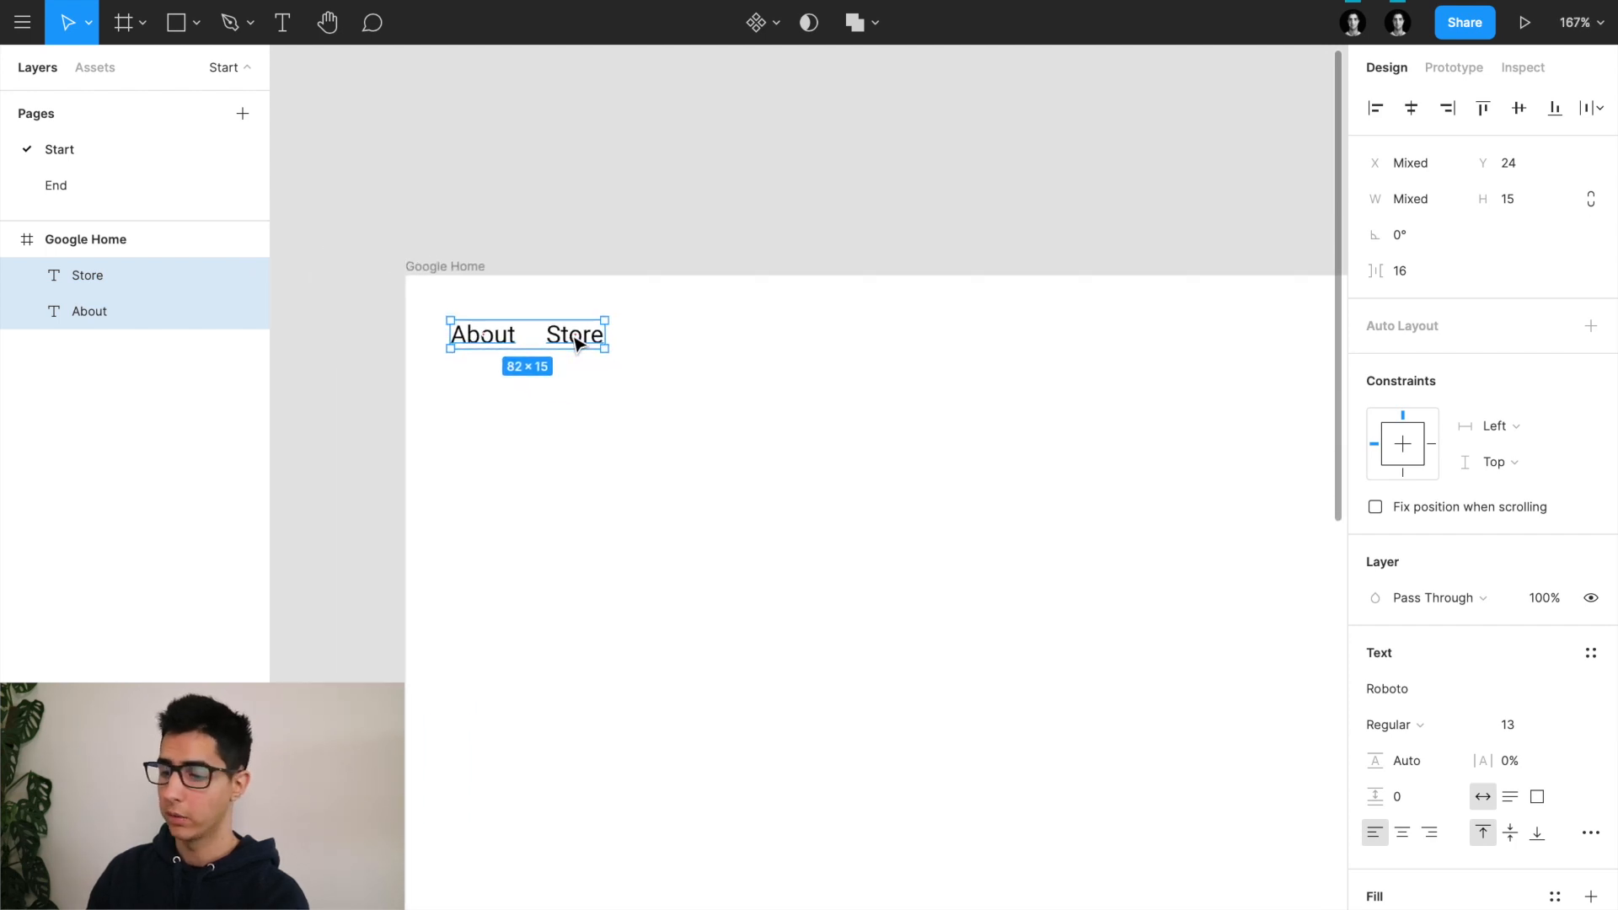
pyautogui.hscroll(3, 578, 341)
pyautogui.scroll(-1, 499, 352)
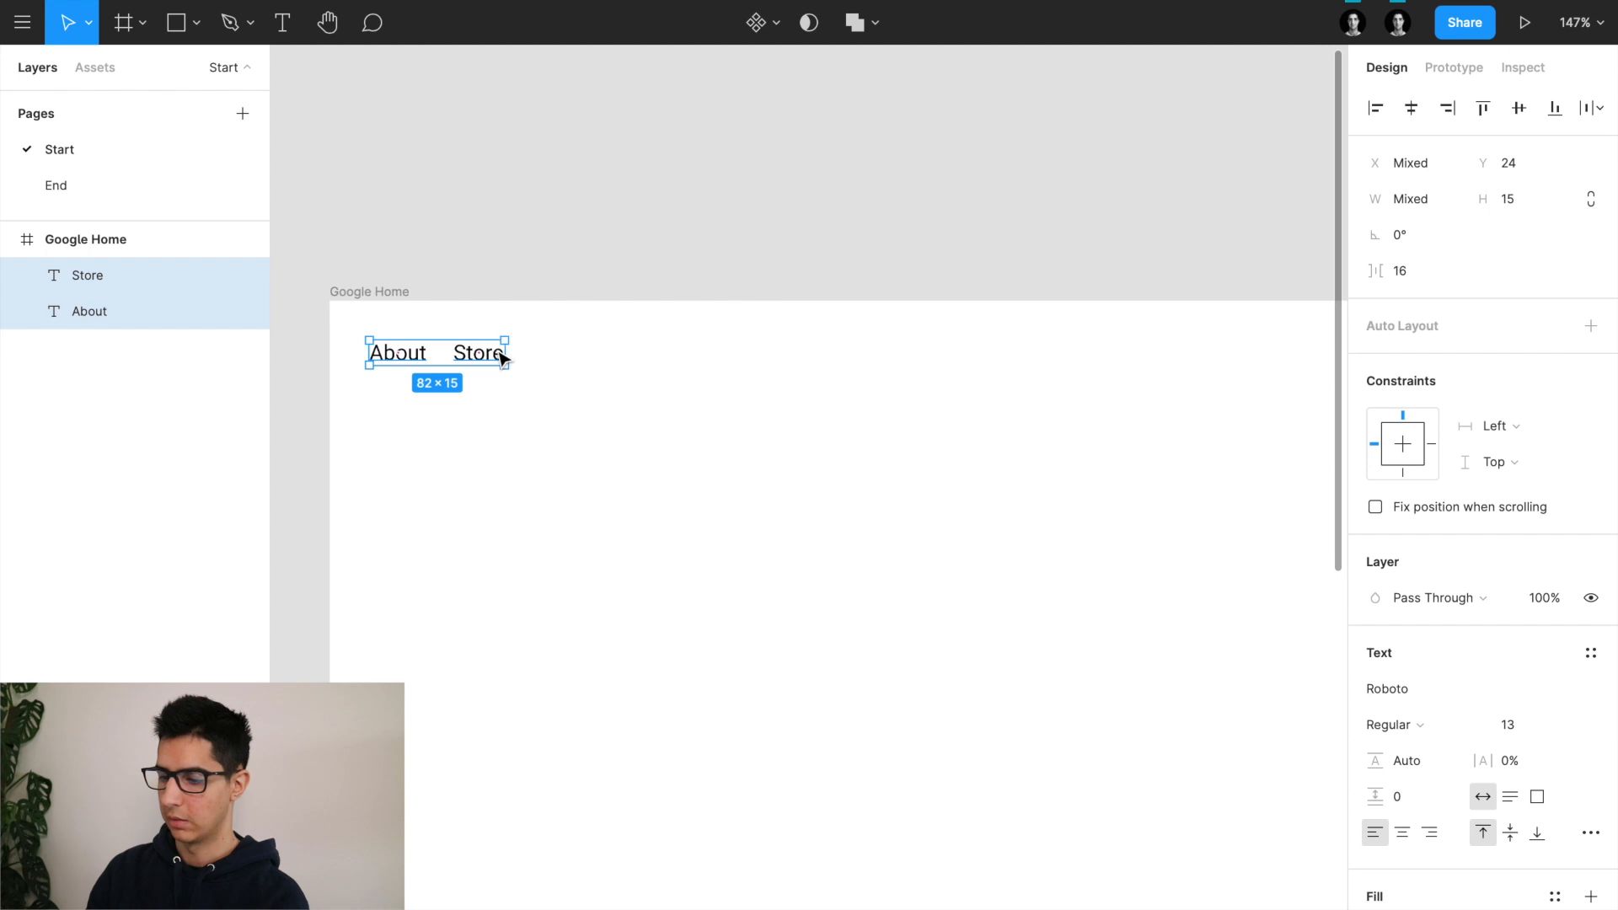
pyautogui.moveTo(492, 364); pyautogui.dragTo(1242, 365)
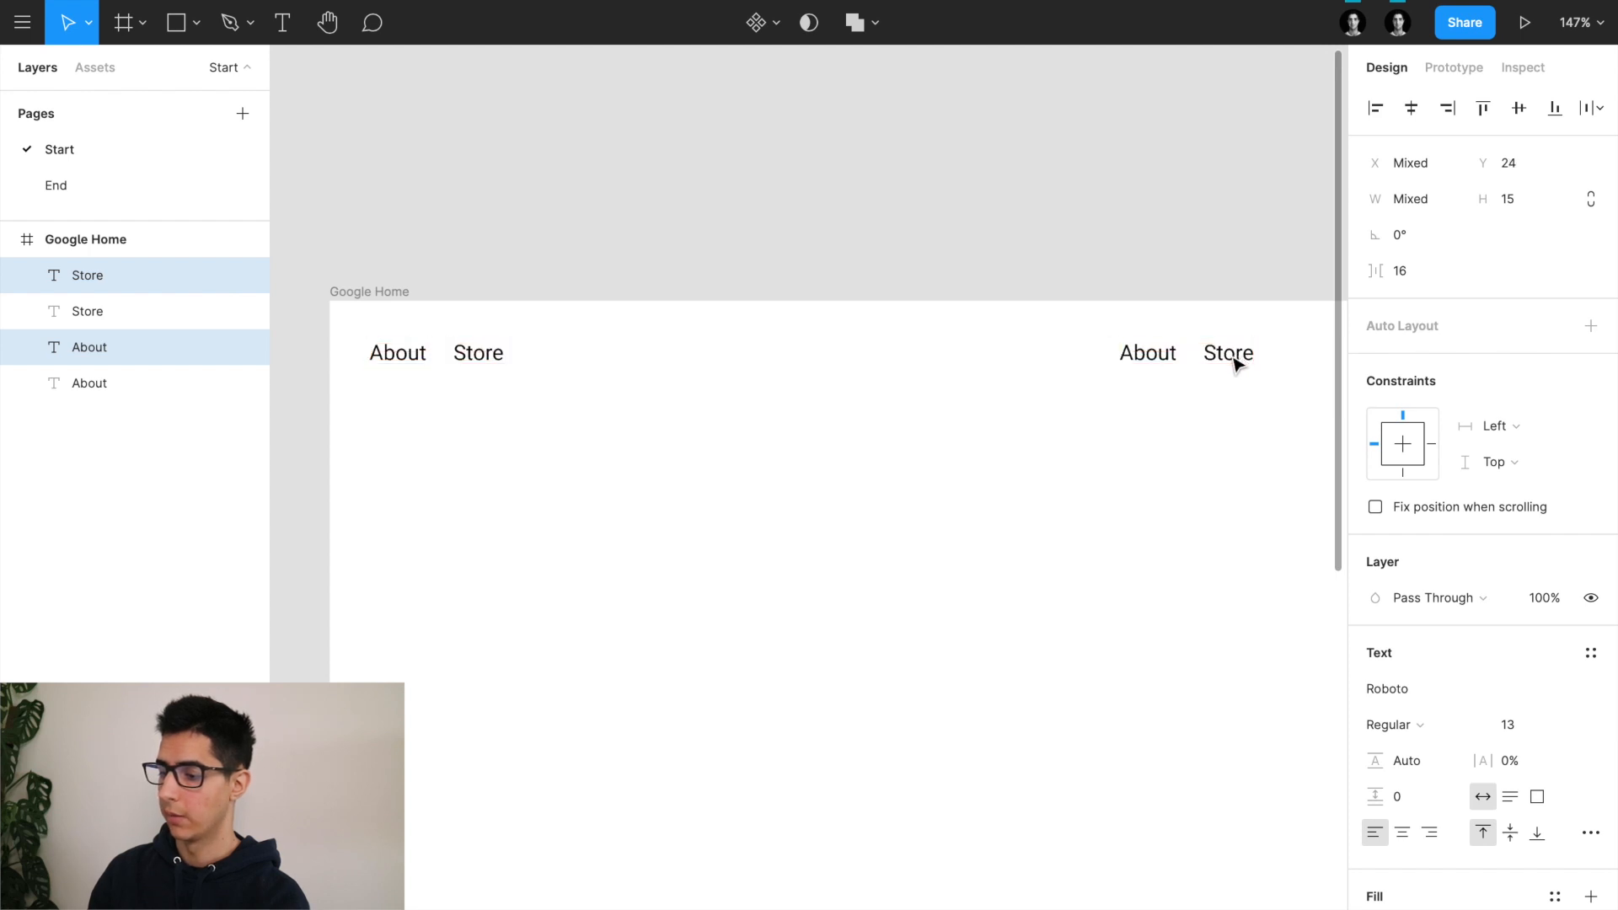
# Step: Move the copied About and Store texts together toward the frame's right edge, keeping them at Y 24
pyautogui.hscroll(7, 1224, 471)
pyautogui.scroll(-3, 1224, 471)
pyautogui.hscroll(2, 1225, 472)
pyautogui.hscroll(4, 1225, 471)
pyautogui.scroll(-5, 1225, 472)
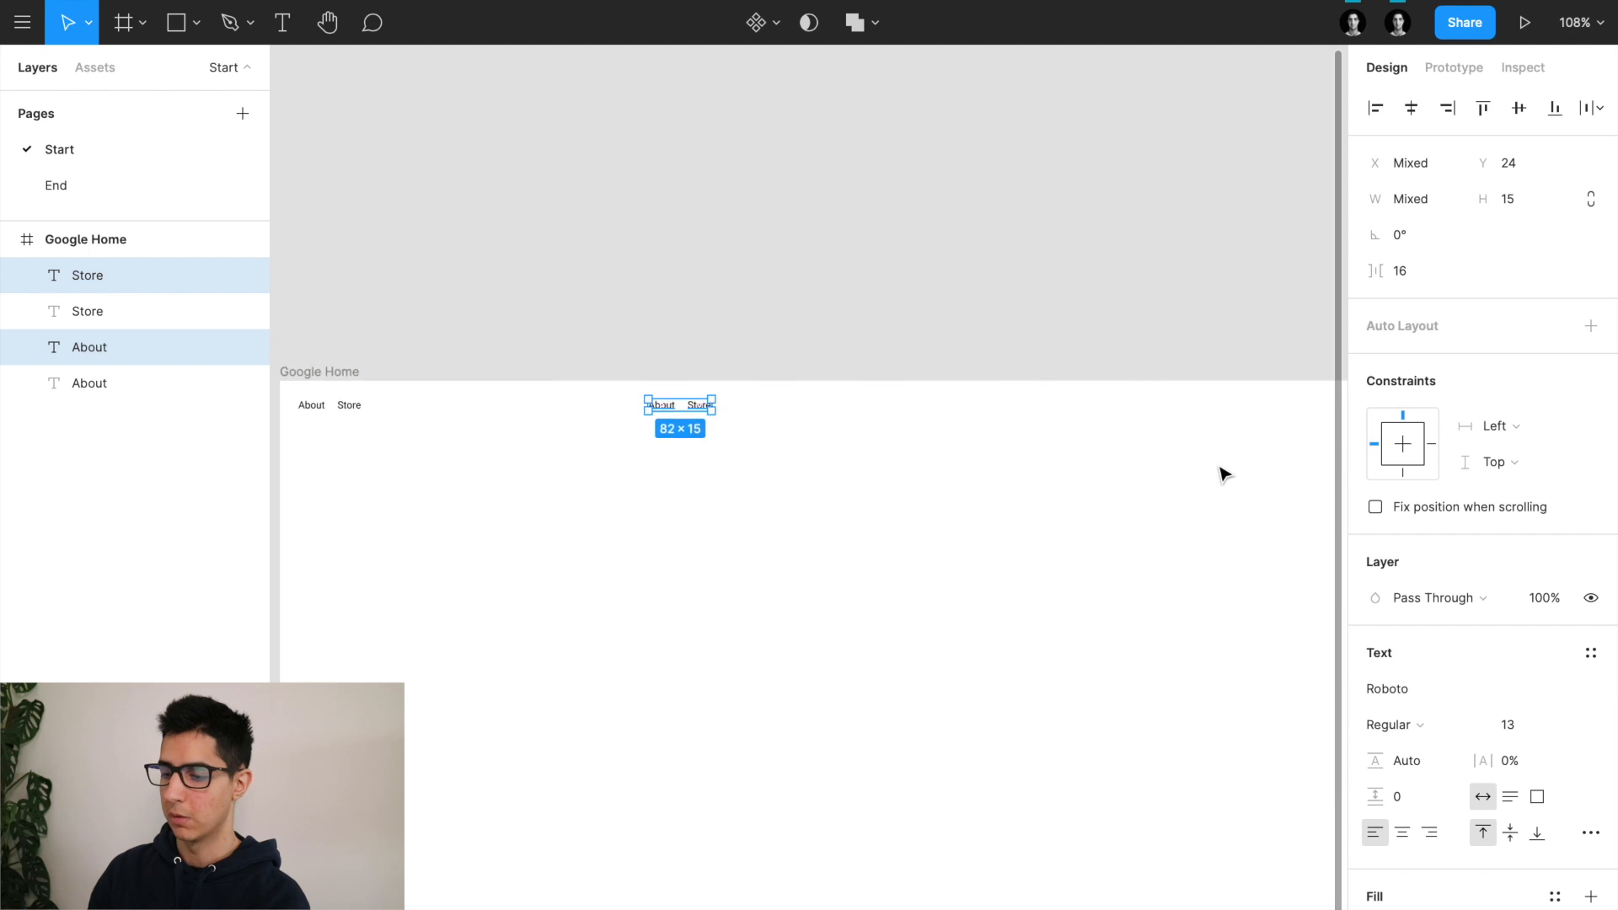
pyautogui.hscroll(2, 1225, 472)
pyautogui.press('alt')
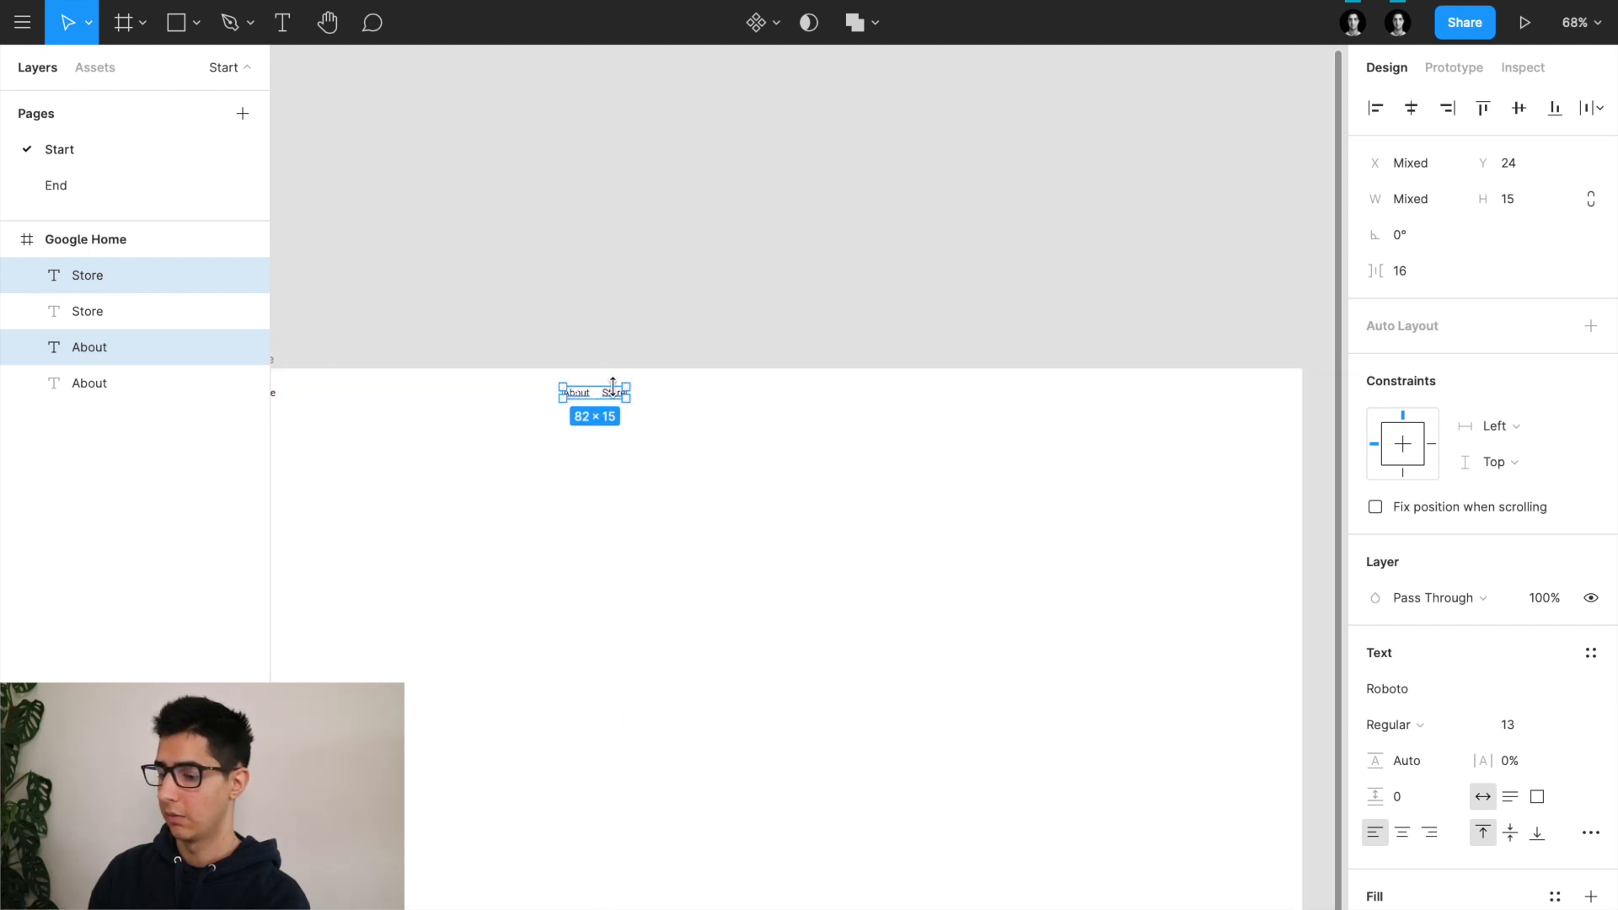
pyautogui.moveTo(621, 394); pyautogui.dragTo(1095, 402)
pyautogui.hscroll(-2, 1095, 401)
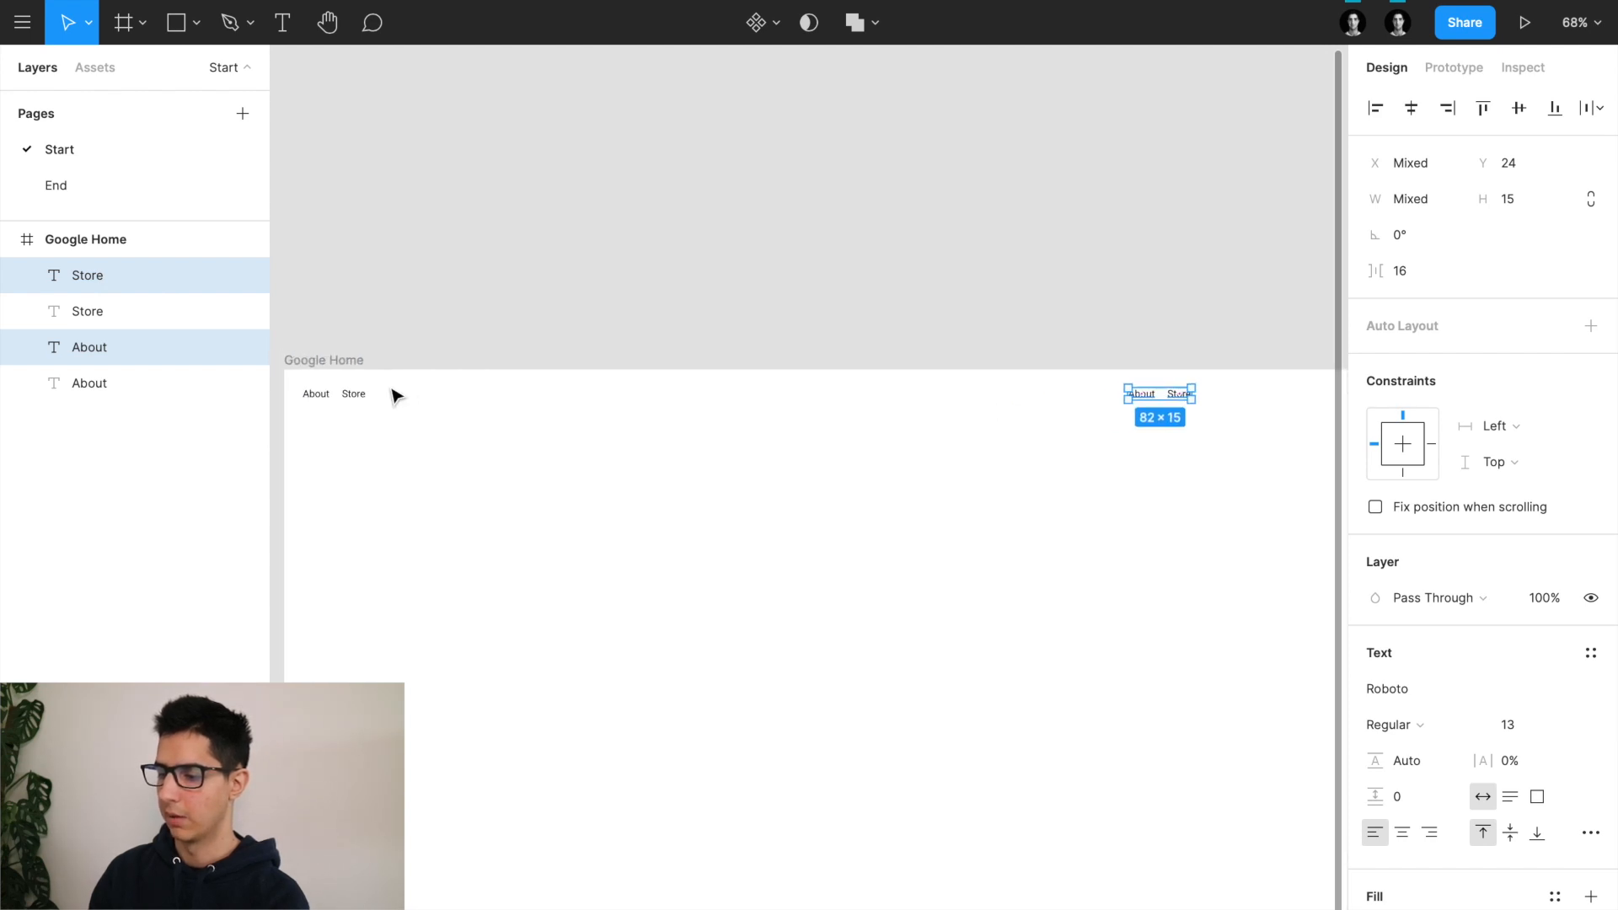
pyautogui.hscroll(2, 1045, 401)
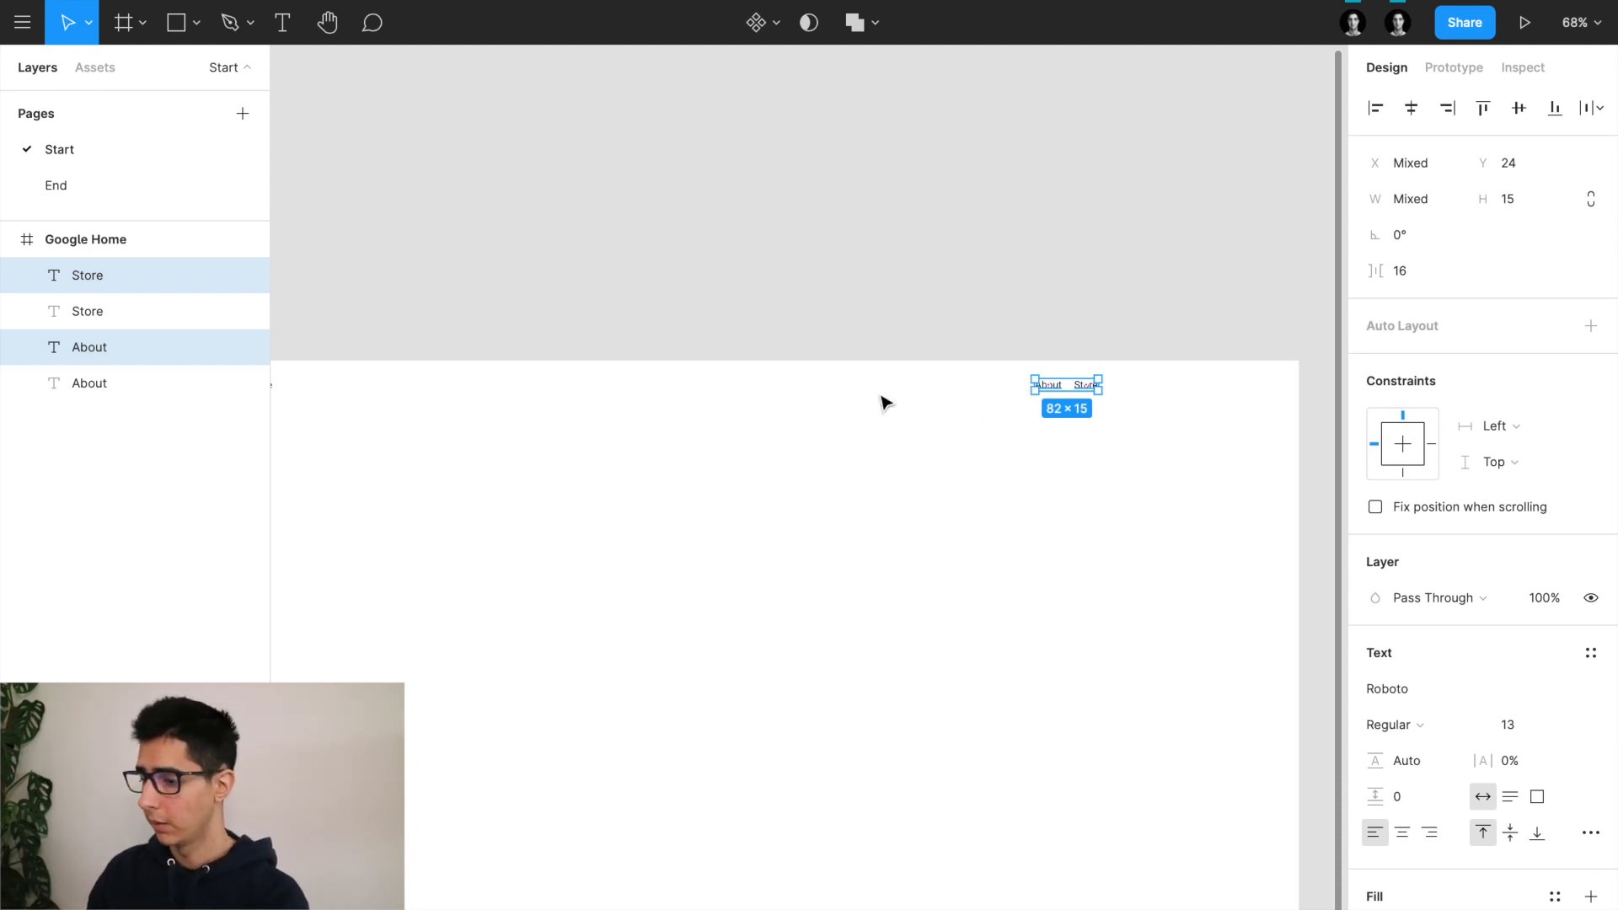
pyautogui.click(953, 441)
# Step: Change the wording of the two copied header texts on the right to "Gmail" and "Images"
pyautogui.scroll(5, 1149, 372)
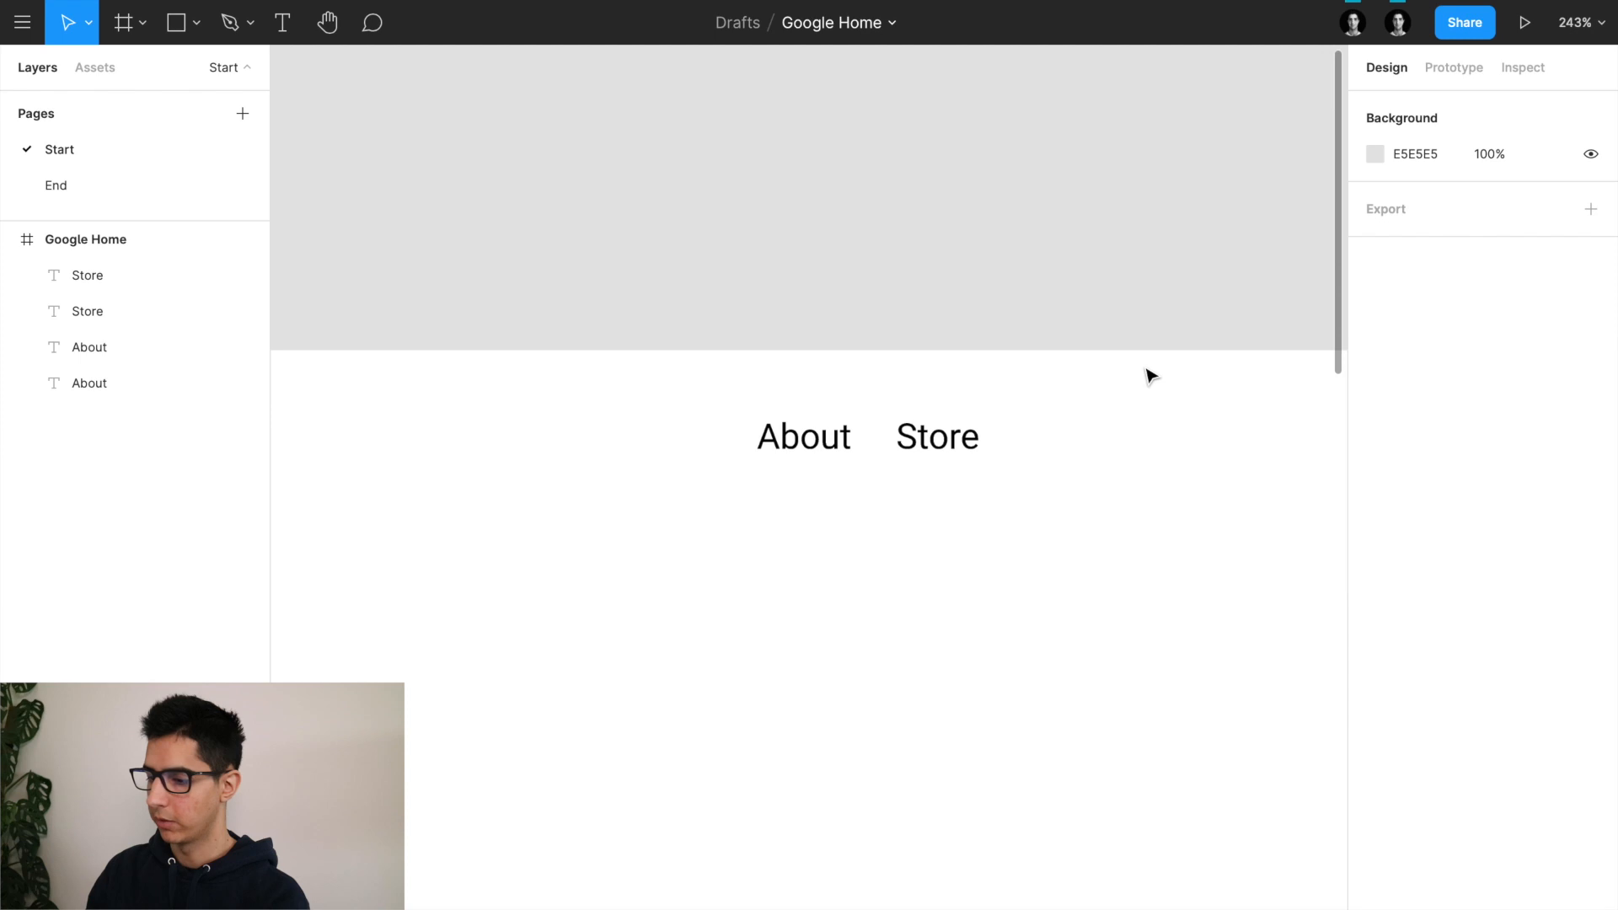
pyautogui.click(822, 436)
pyautogui.doubleClick(823, 435)
pyautogui.write('Gmail')
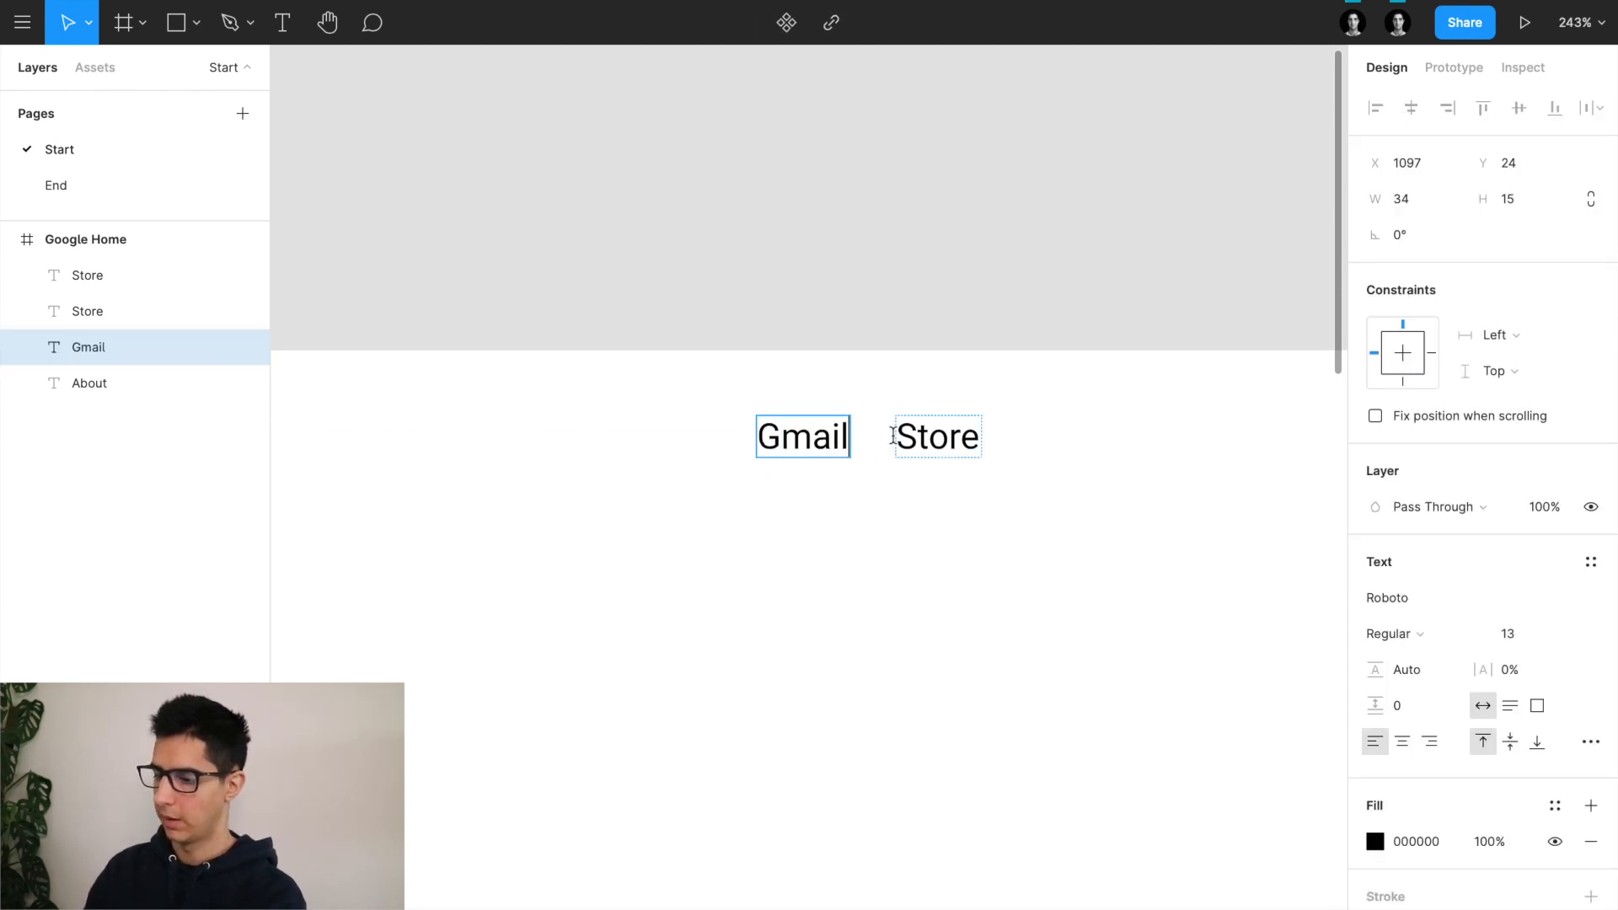
pyautogui.click(895, 437)
pyautogui.doubleClick(895, 437)
pyautogui.write('Images')
pyautogui.scroll(-5, 917, 455)
pyautogui.click(941, 563)
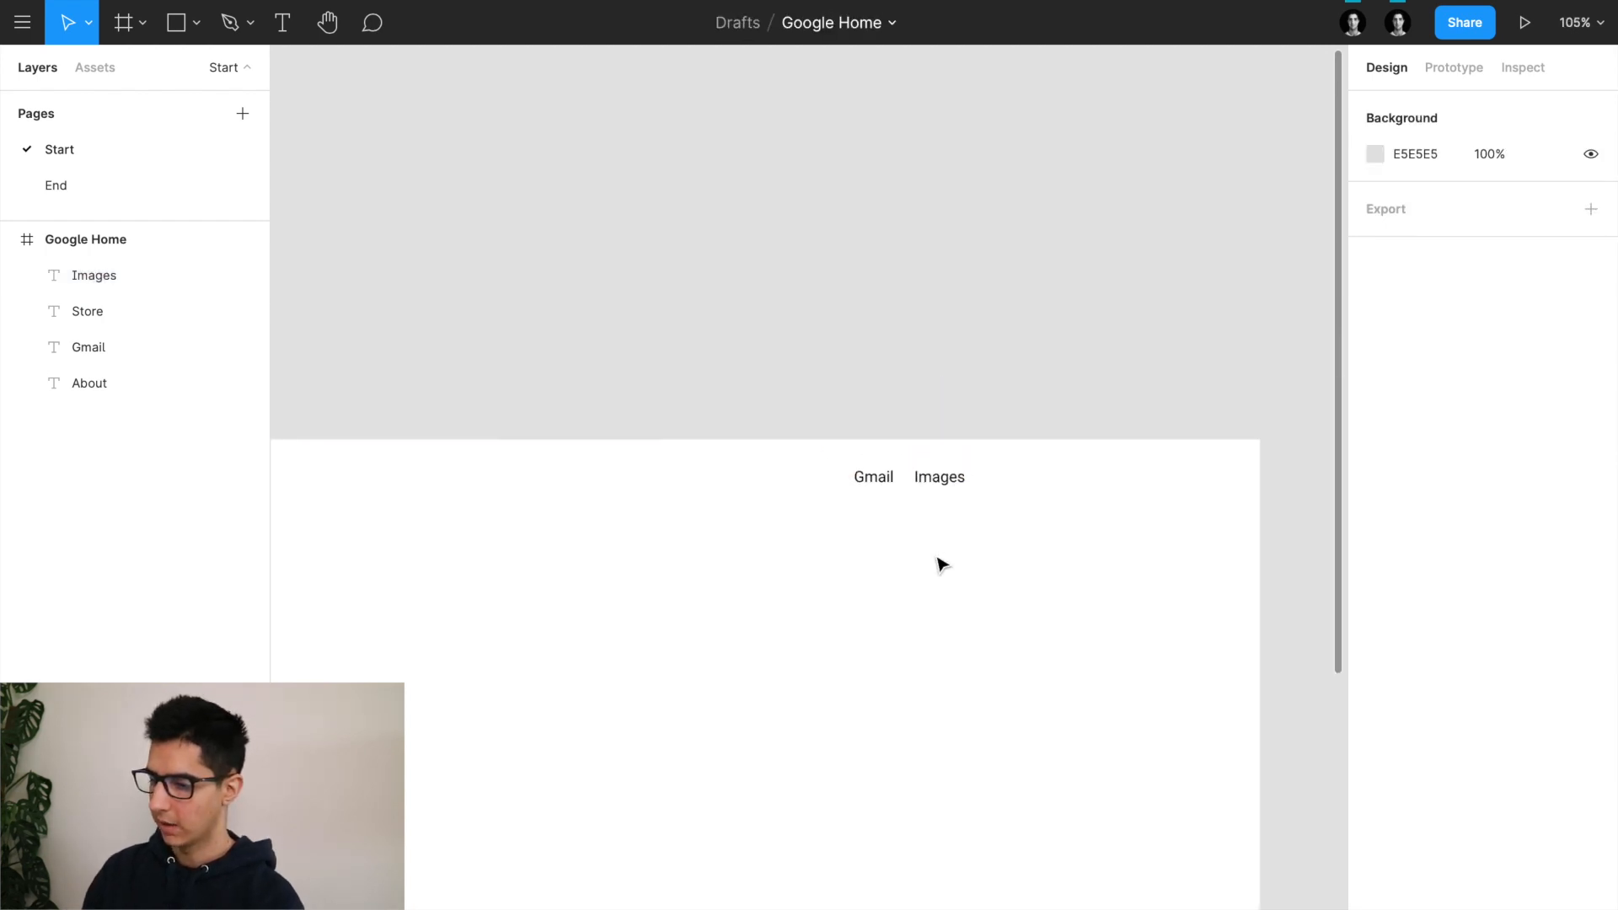
# Step: Draw a 4 × 4 rectangle to the right of the Images text at X 1283, Y 24
pyautogui.moveTo(726, 462); pyautogui.dragTo(912, 521)
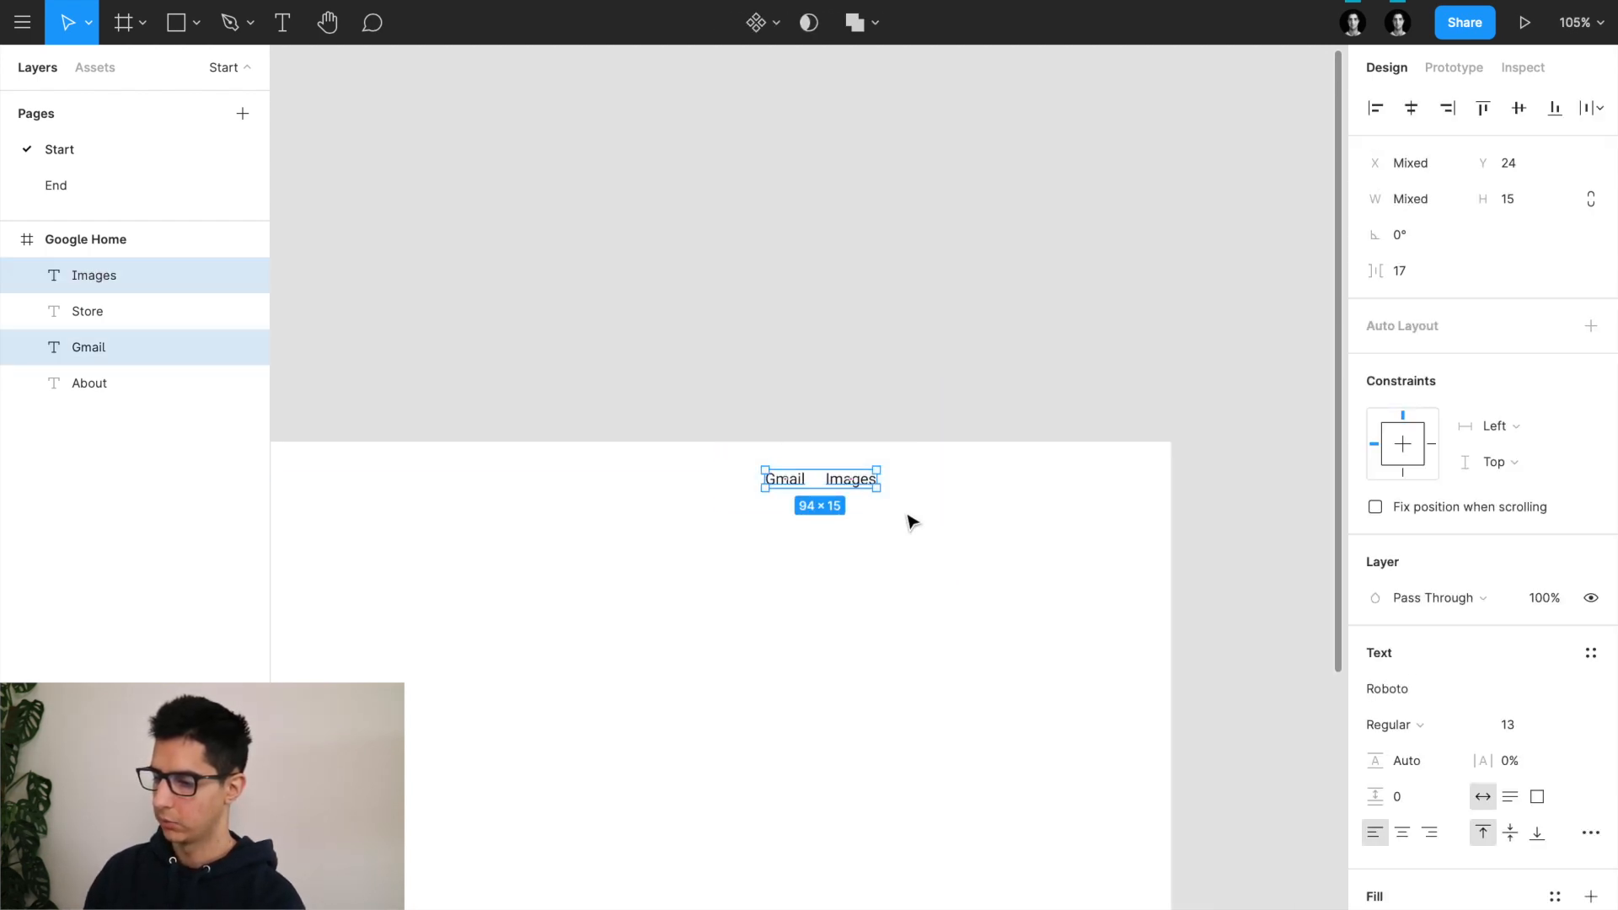
pyautogui.press('alt')
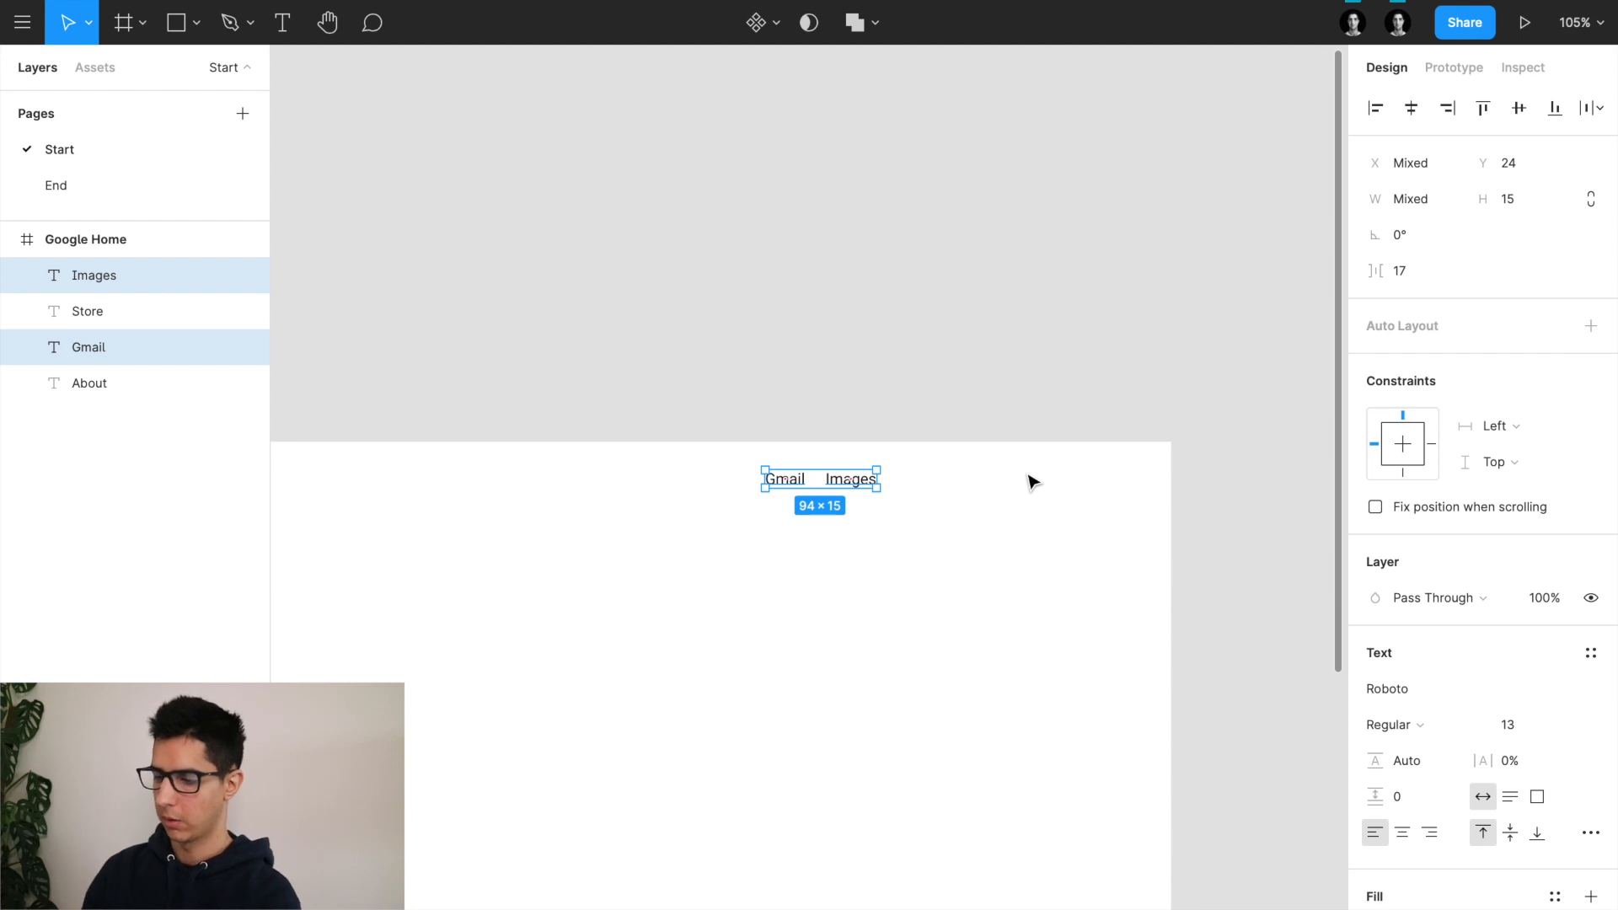
pyautogui.scroll(10, 1005, 466)
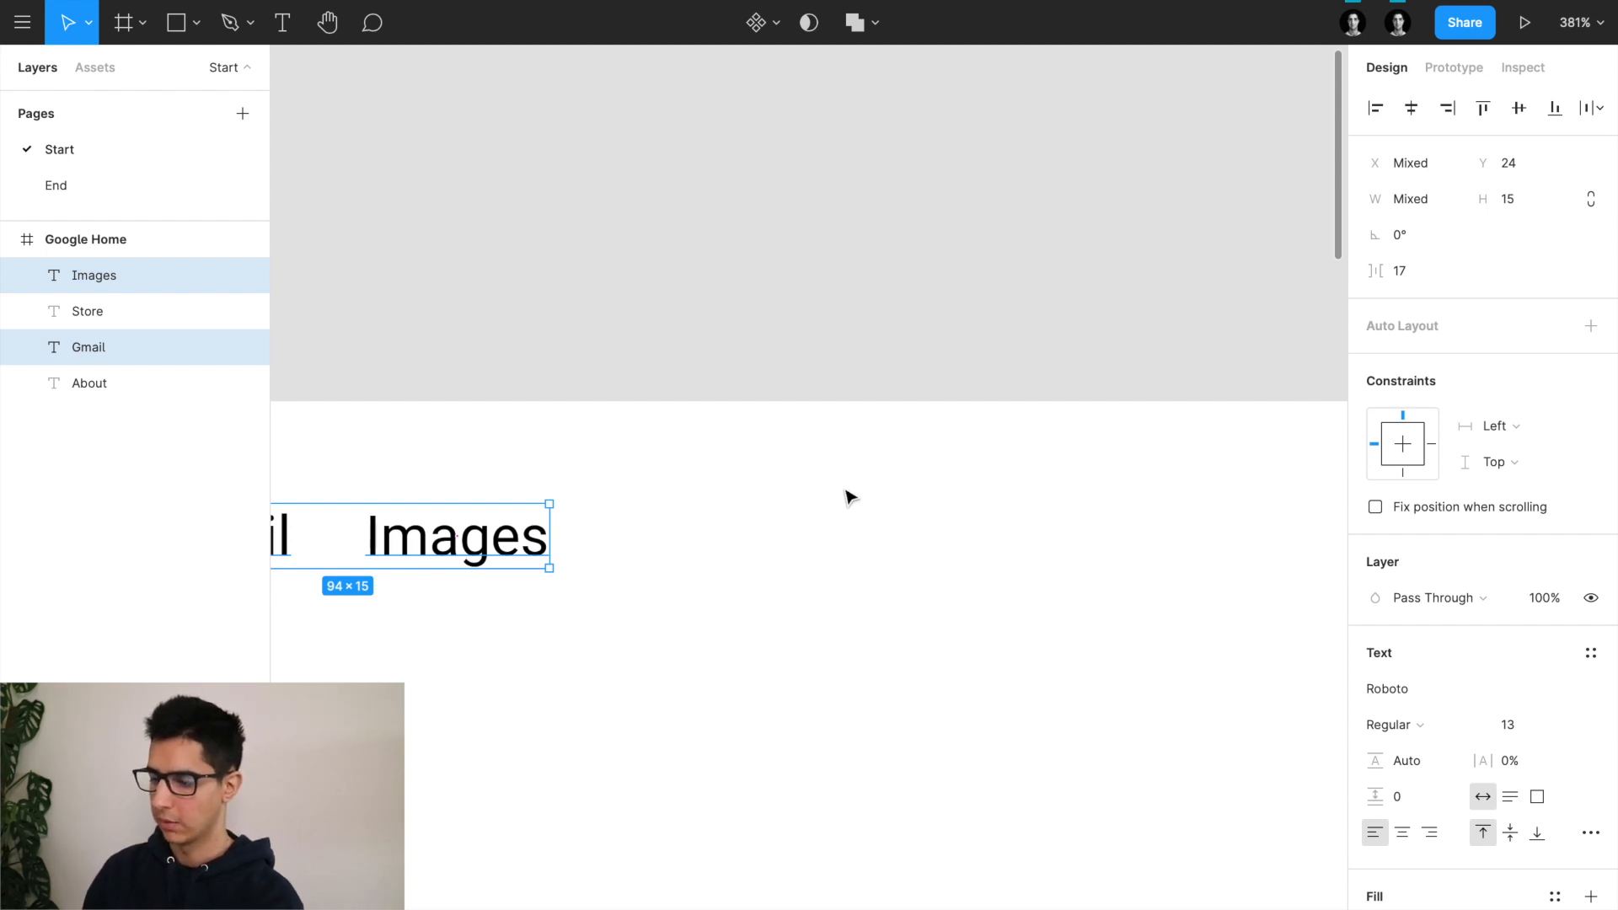
pyautogui.press('r')
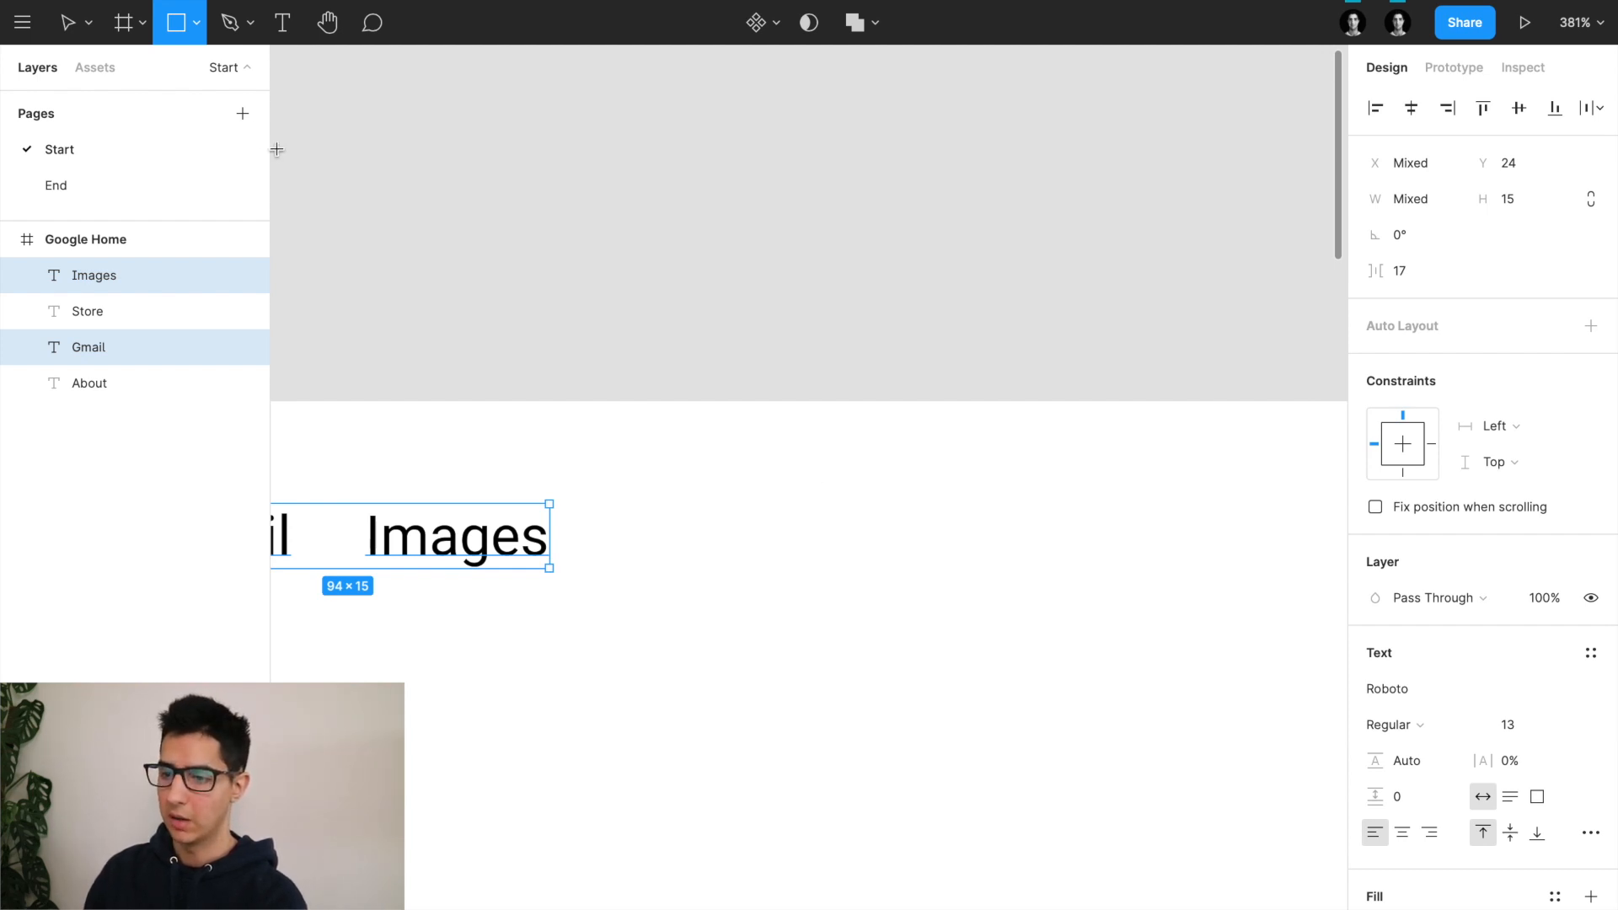
pyautogui.click(192, 22)
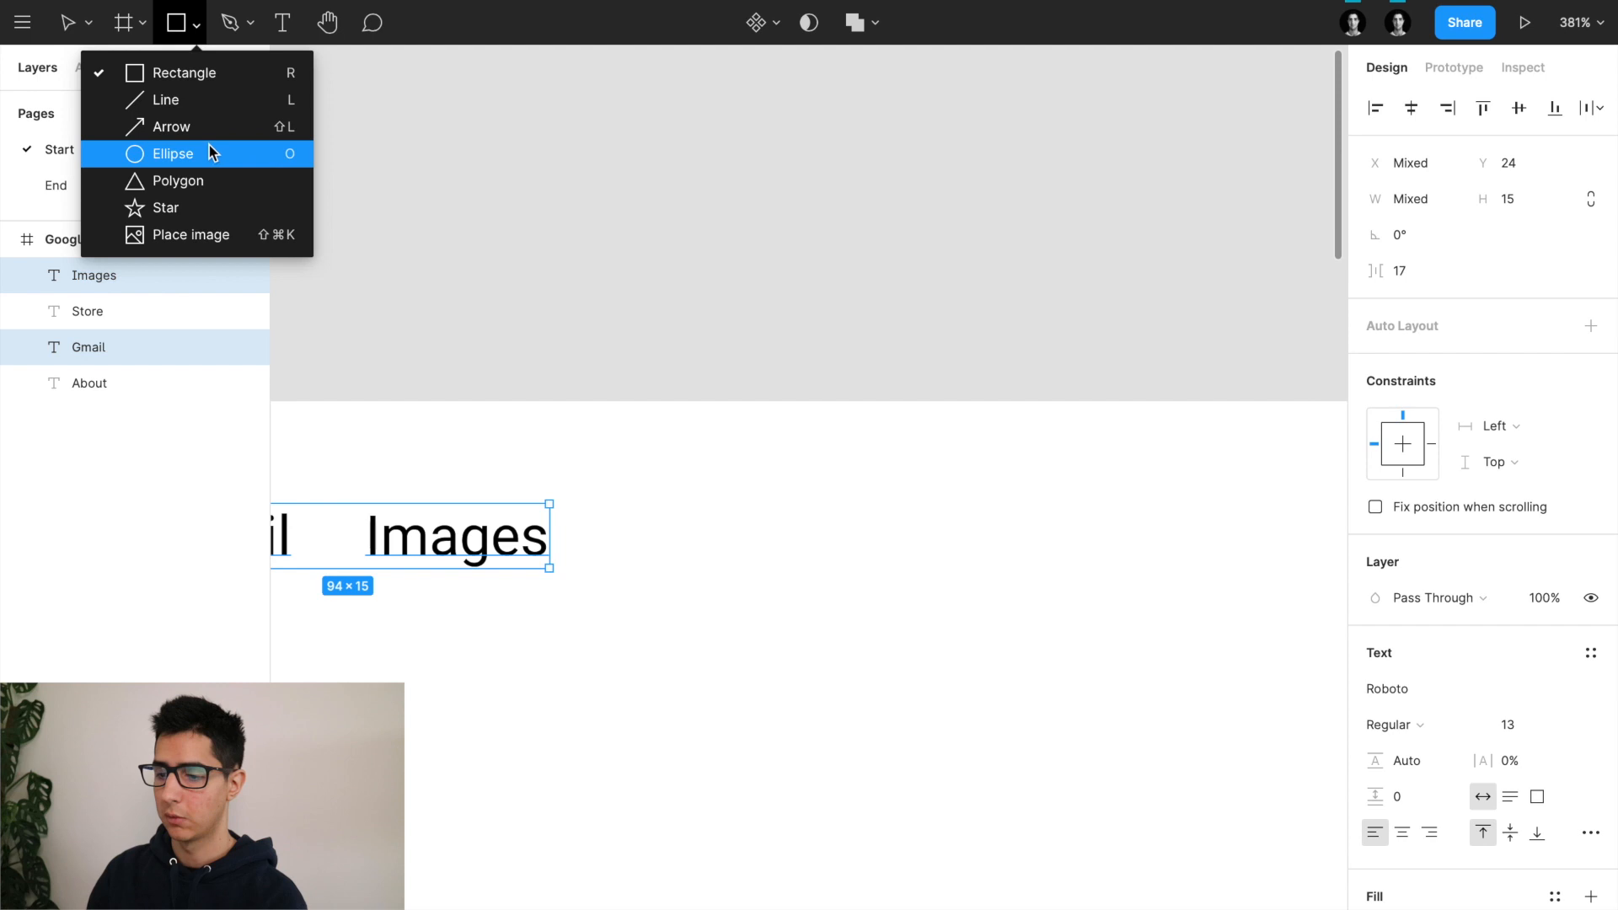
pyautogui.click(197, 28)
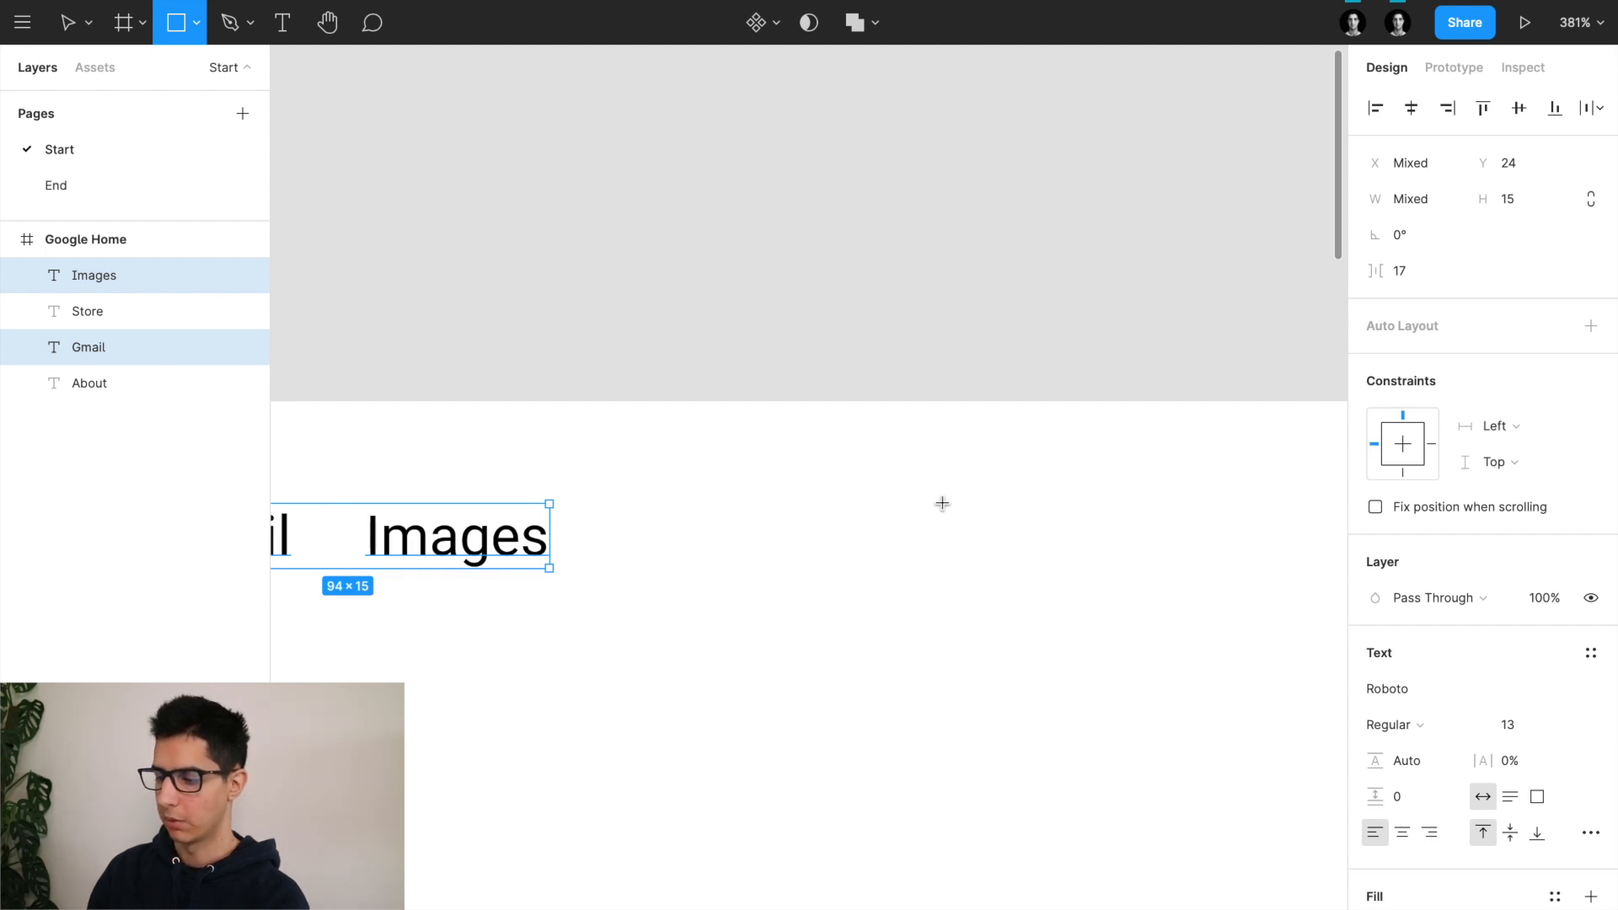
pyautogui.moveTo(950, 512); pyautogui.dragTo(961, 519)
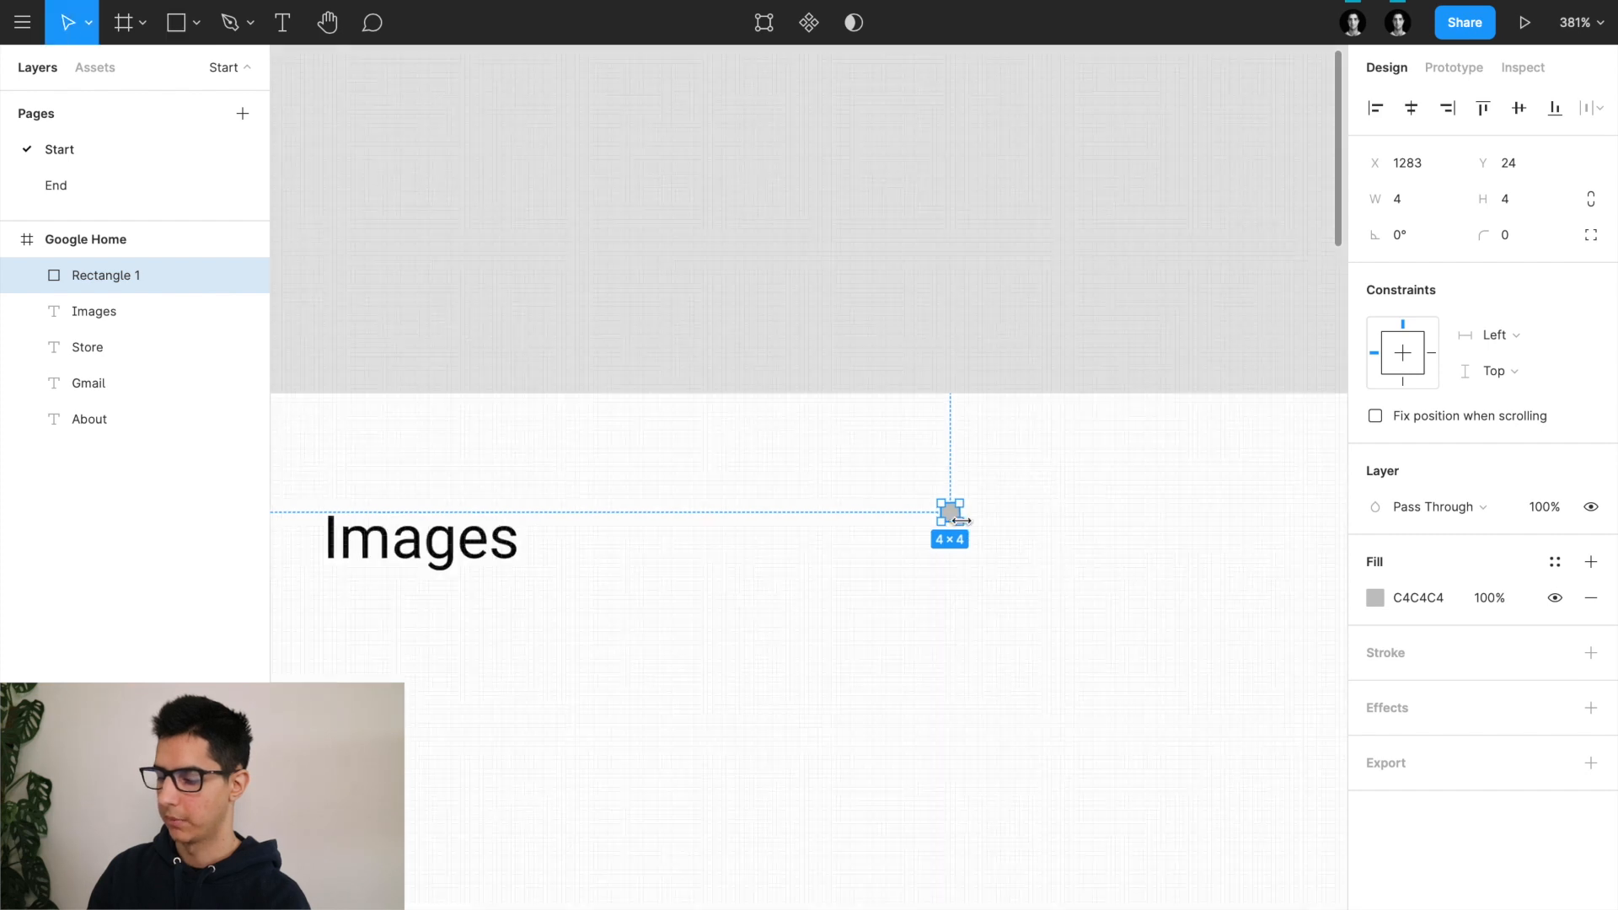
# Step: Duplicate the small square twice to its right with 2 px gaps, placing the last copy at X 1295, Y 24
pyautogui.scroll(5, 961, 520)
pyautogui.hscroll(1, 963, 525)
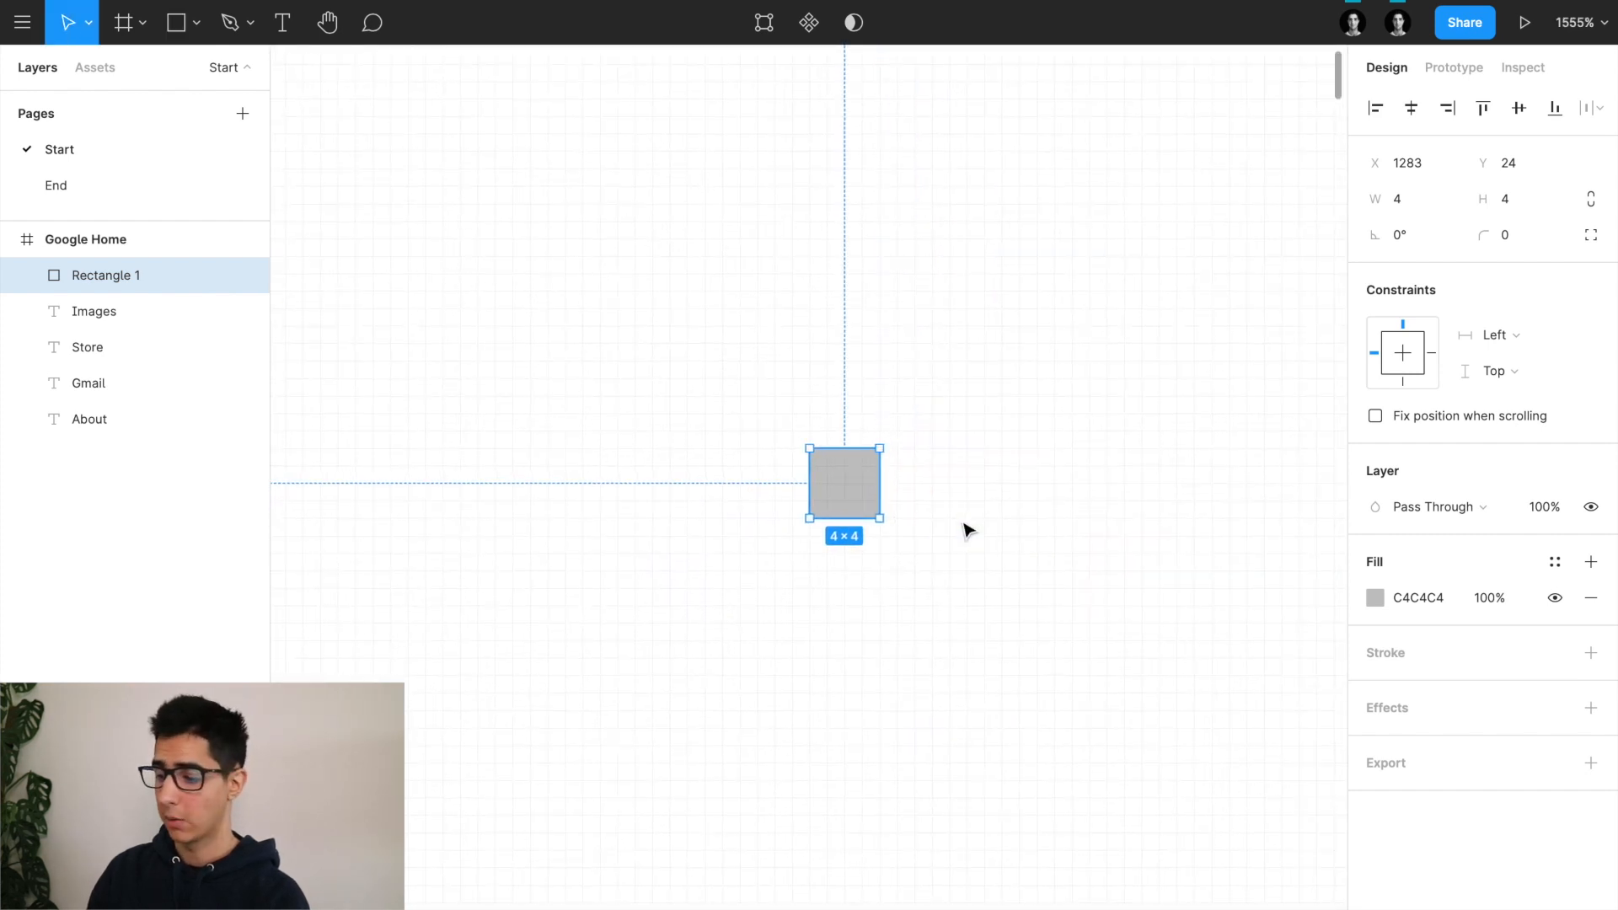
pyautogui.scroll(-3, 967, 530)
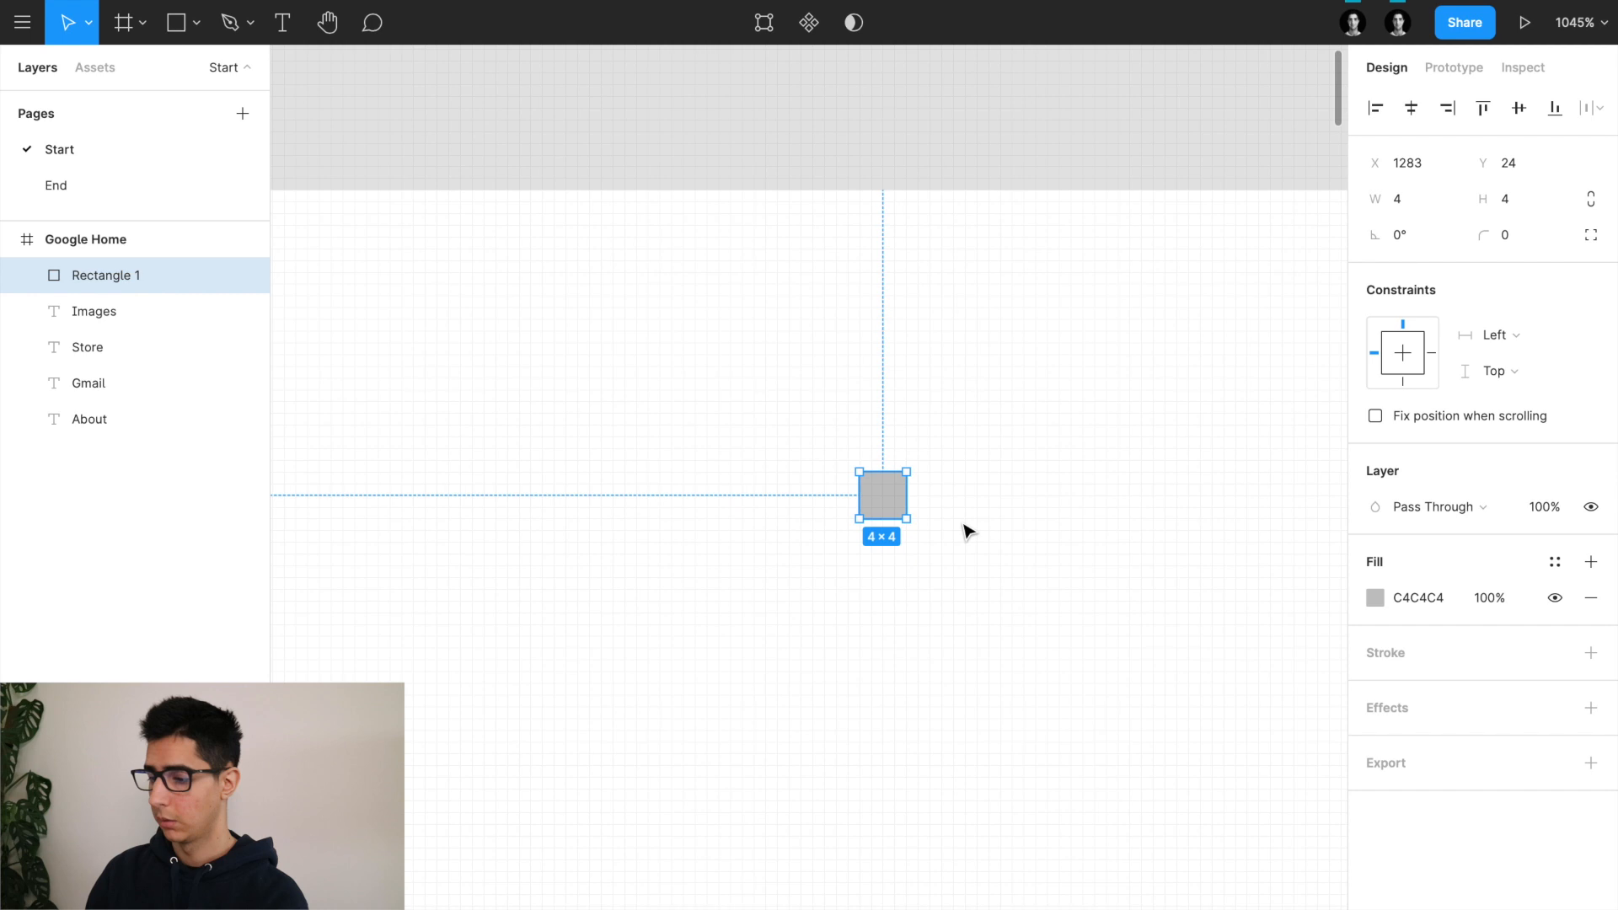
pyautogui.hscroll(2, 967, 531)
pyautogui.scroll(-1, 968, 531)
pyautogui.hscroll(1, 968, 531)
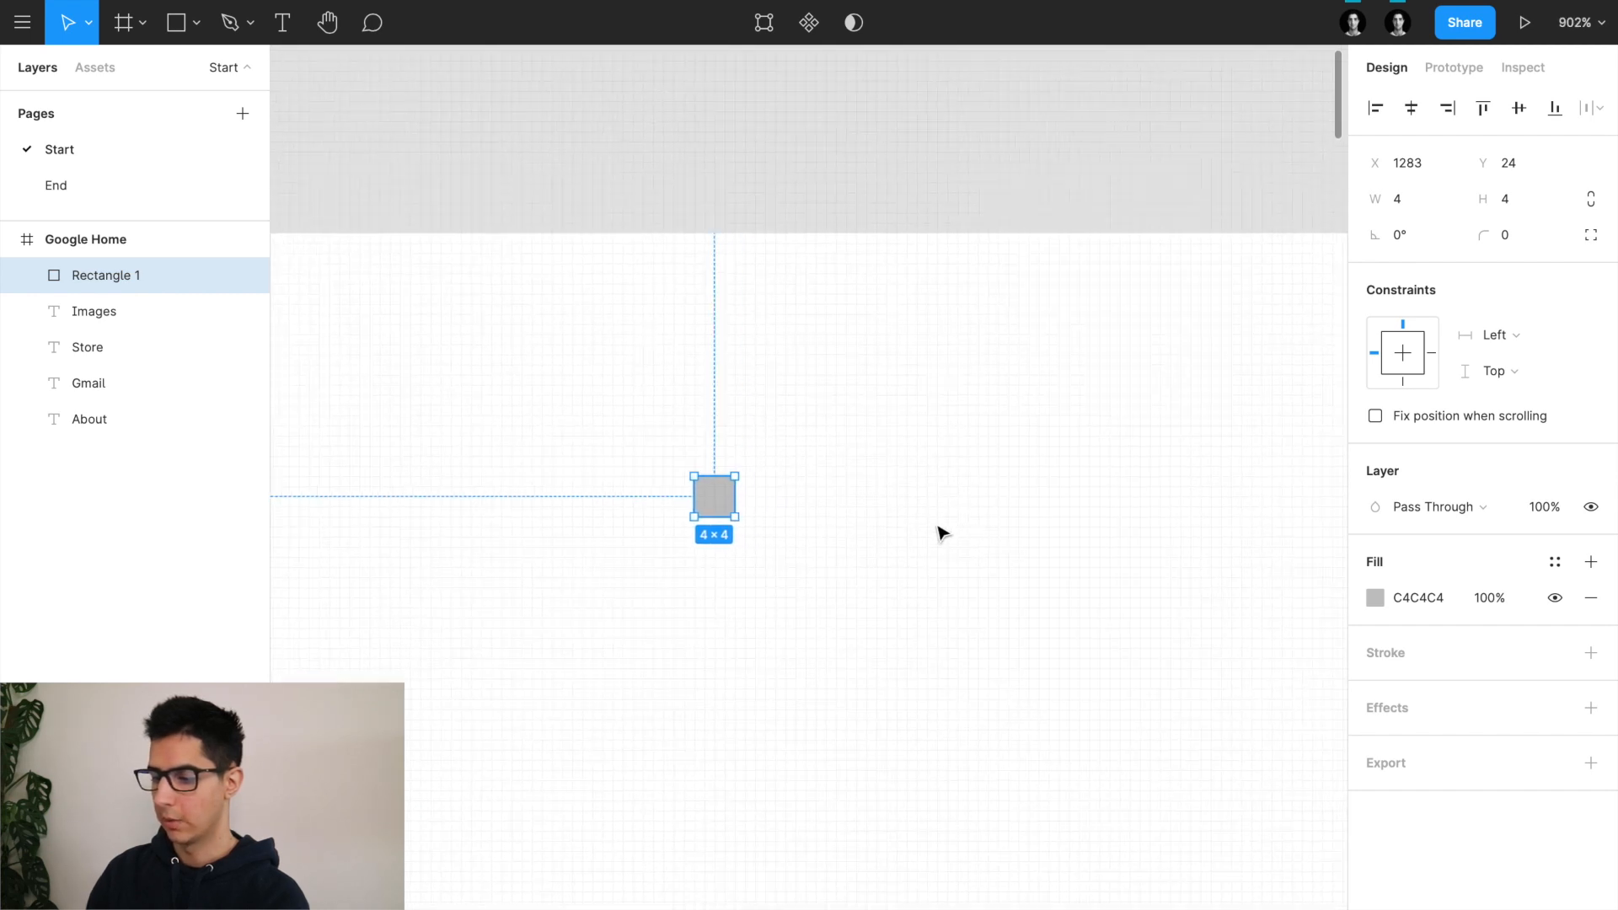
pyautogui.moveTo(719, 503); pyautogui.dragTo(842, 509)
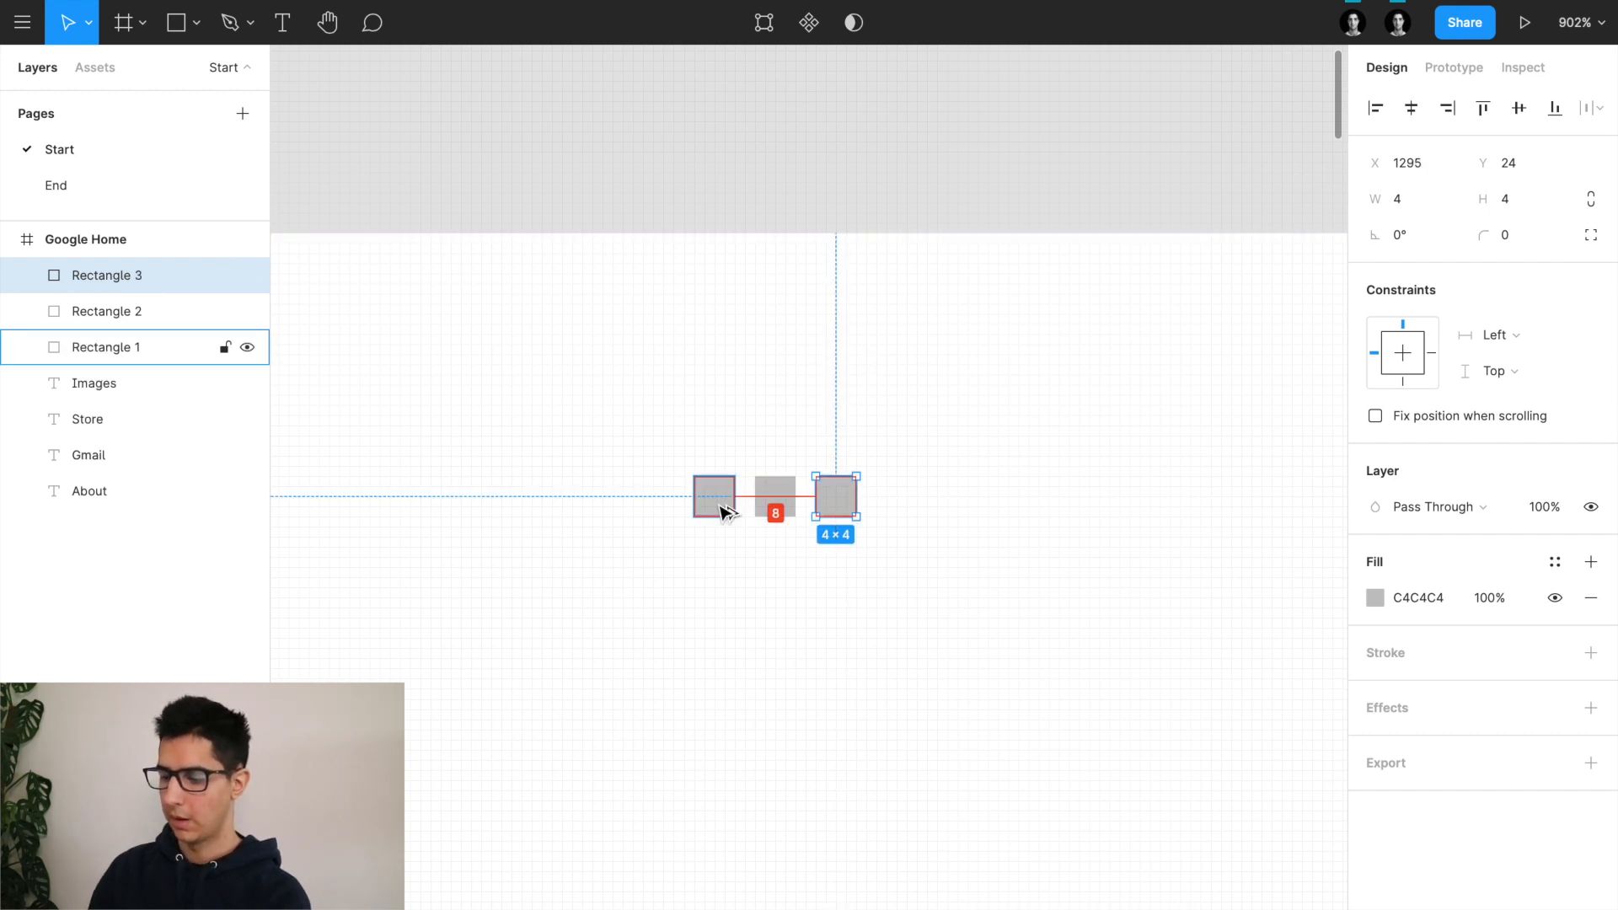
# Step: Duplicate the row of three squares twice downward with 2 px gaps to form a 3 × 3 grid, the last row at Y 36
pyautogui.keyDown('shift'); pyautogui.click(777, 508); pyautogui.keyUp('shift')
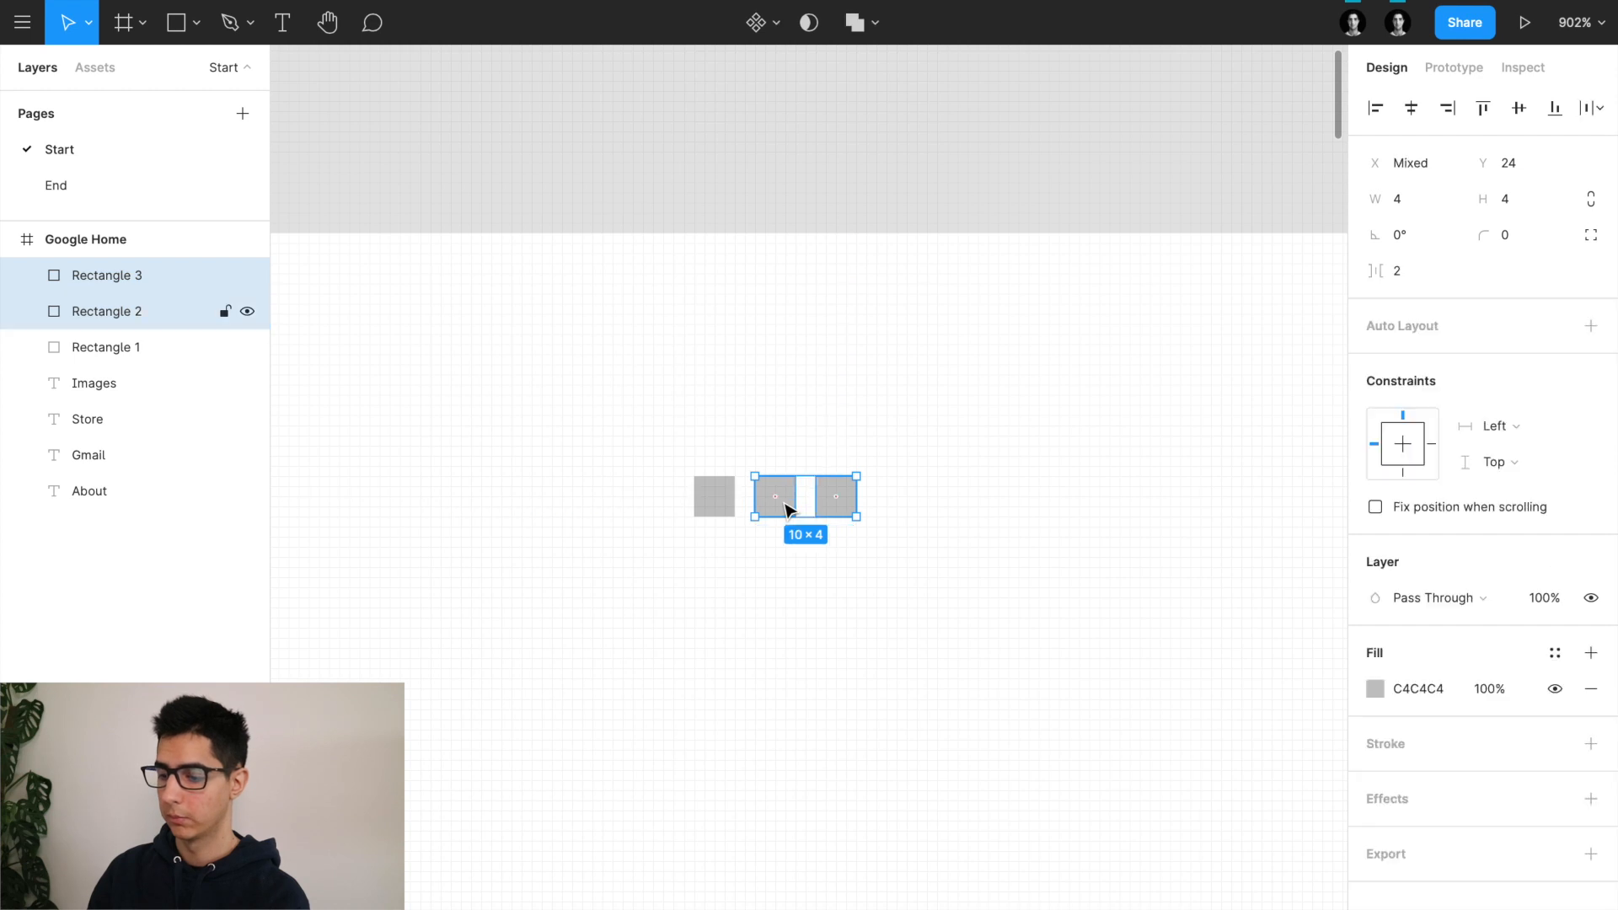
pyautogui.keyDown('shift'); pyautogui.click(716, 506); pyautogui.keyUp('shift')
pyautogui.moveTo(721, 509); pyautogui.dragTo(717, 634)
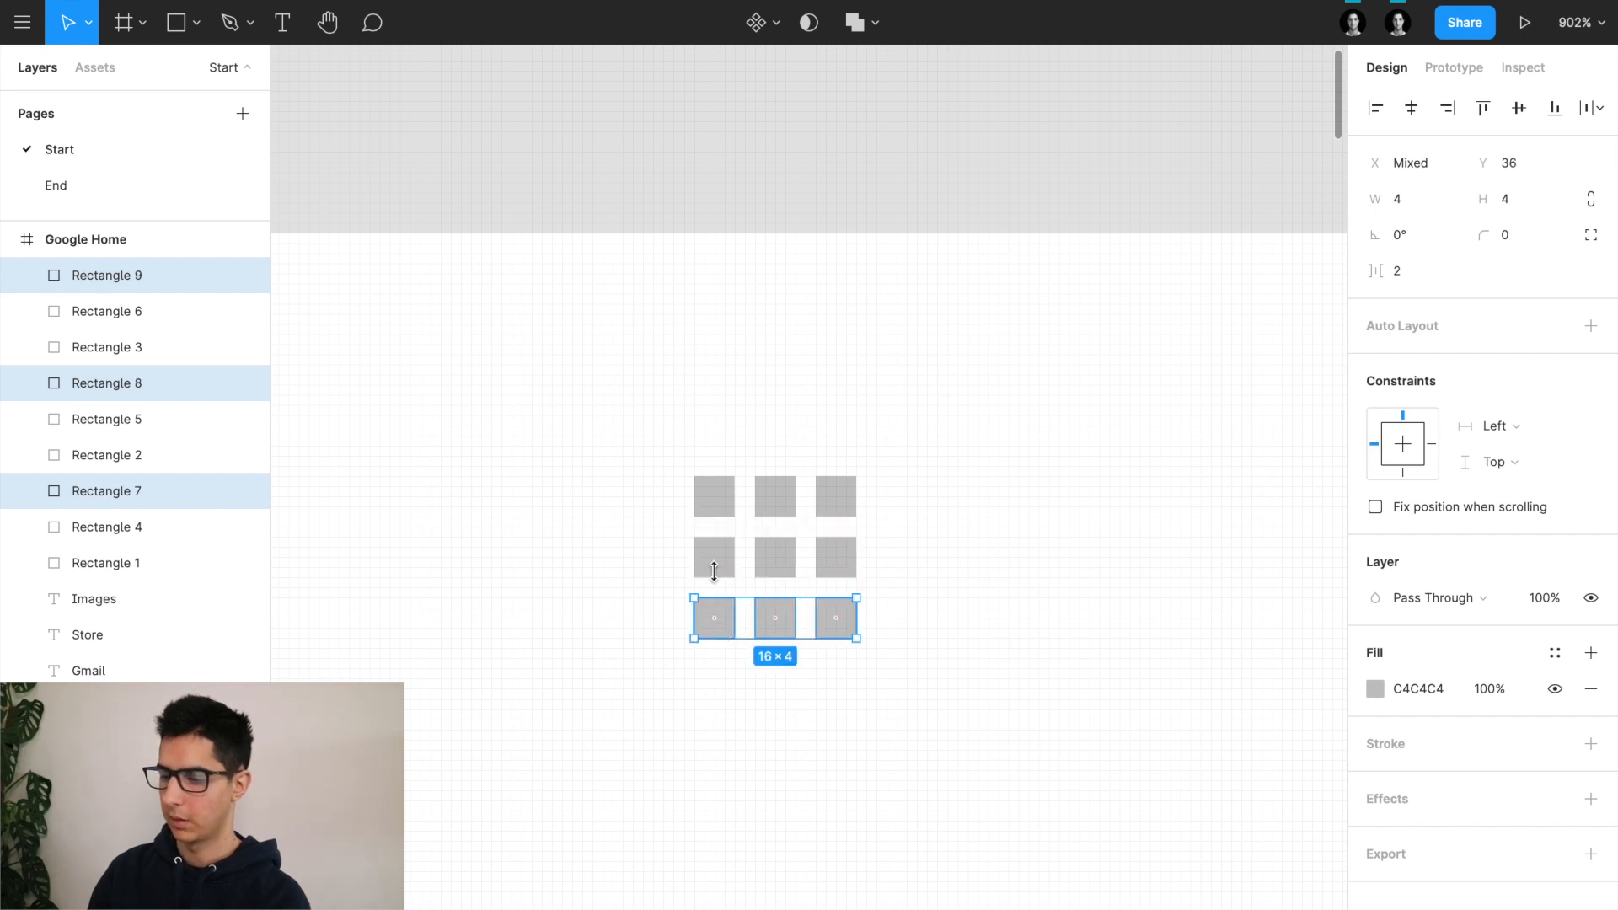
pyautogui.click(706, 184)
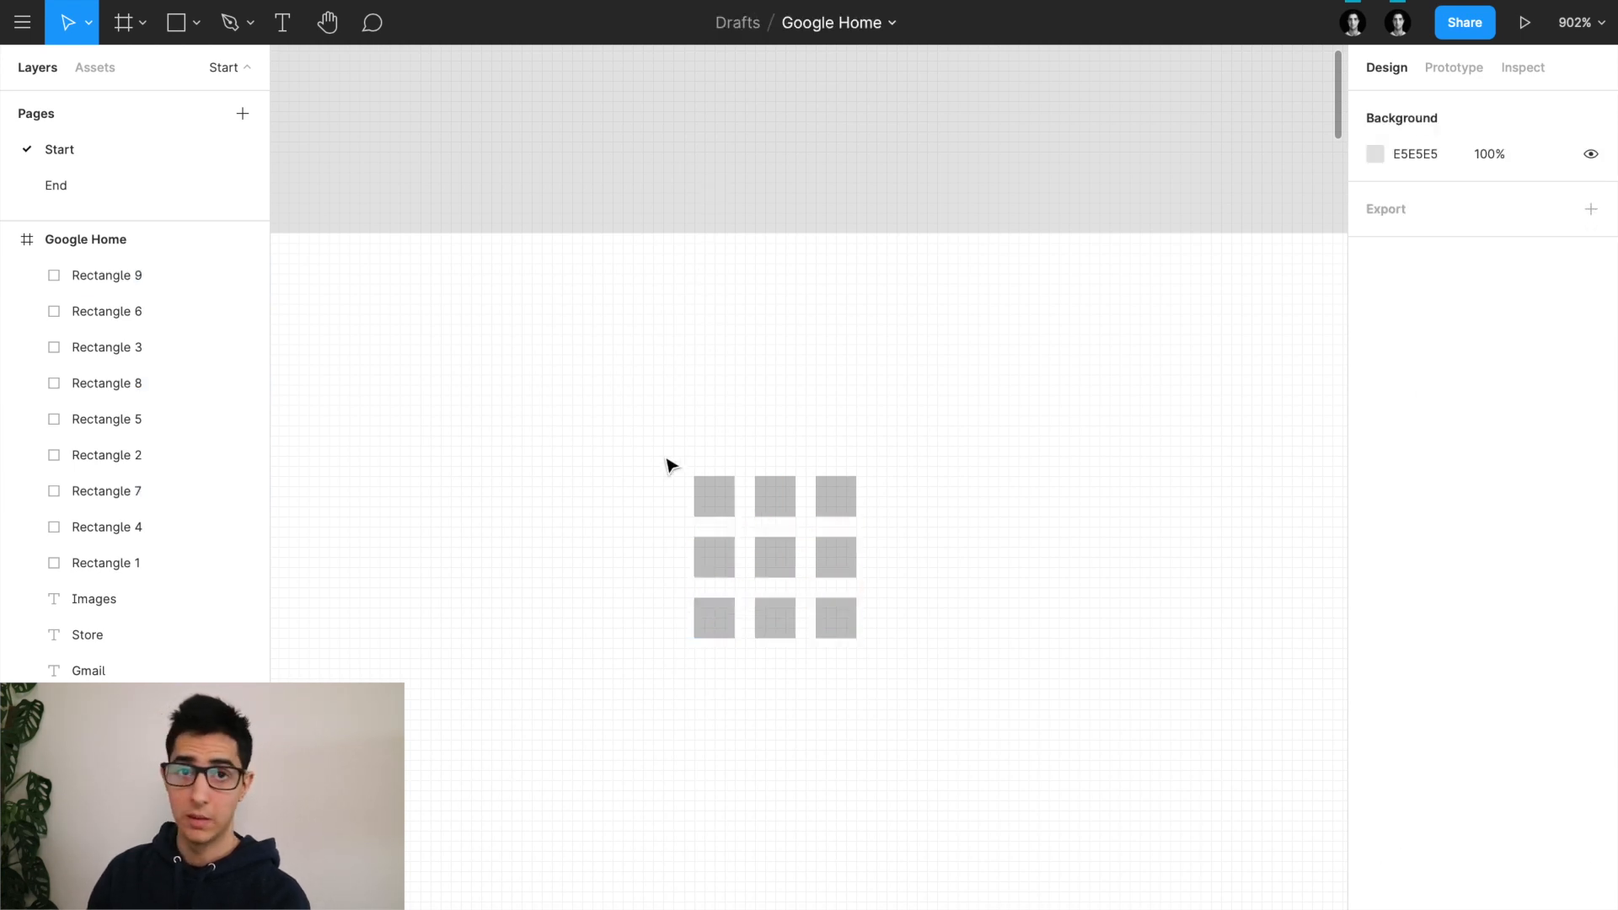
# Step: Wrap all nine squares of the grid in a new frame
pyautogui.moveTo(646, 445); pyautogui.dragTo(923, 708)
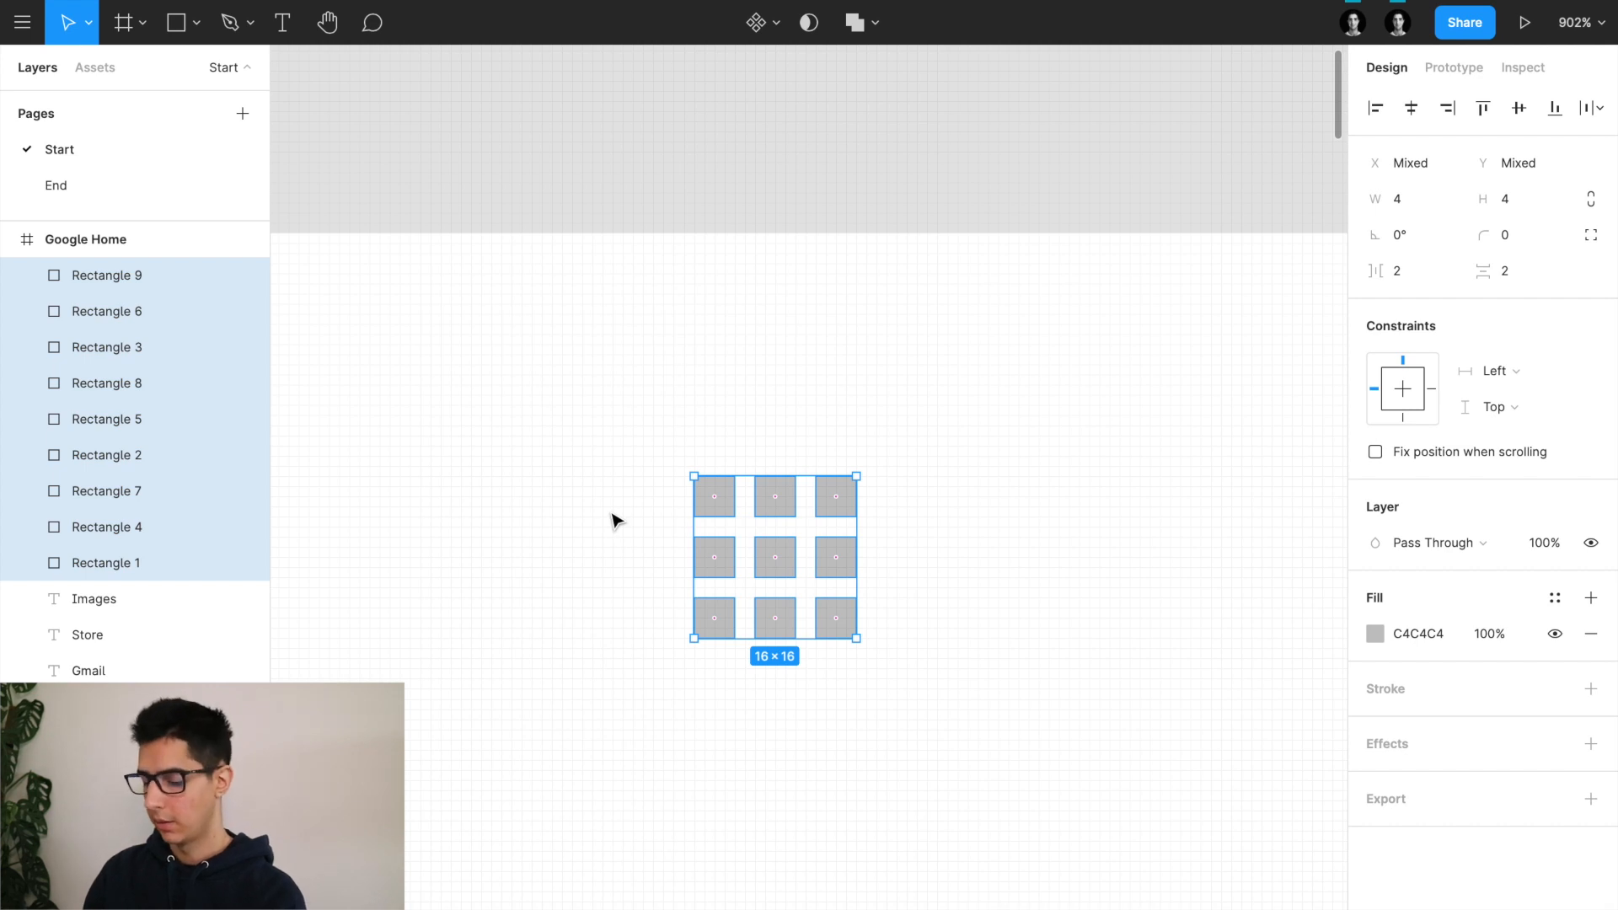
pyautogui.rightClick(164, 282)
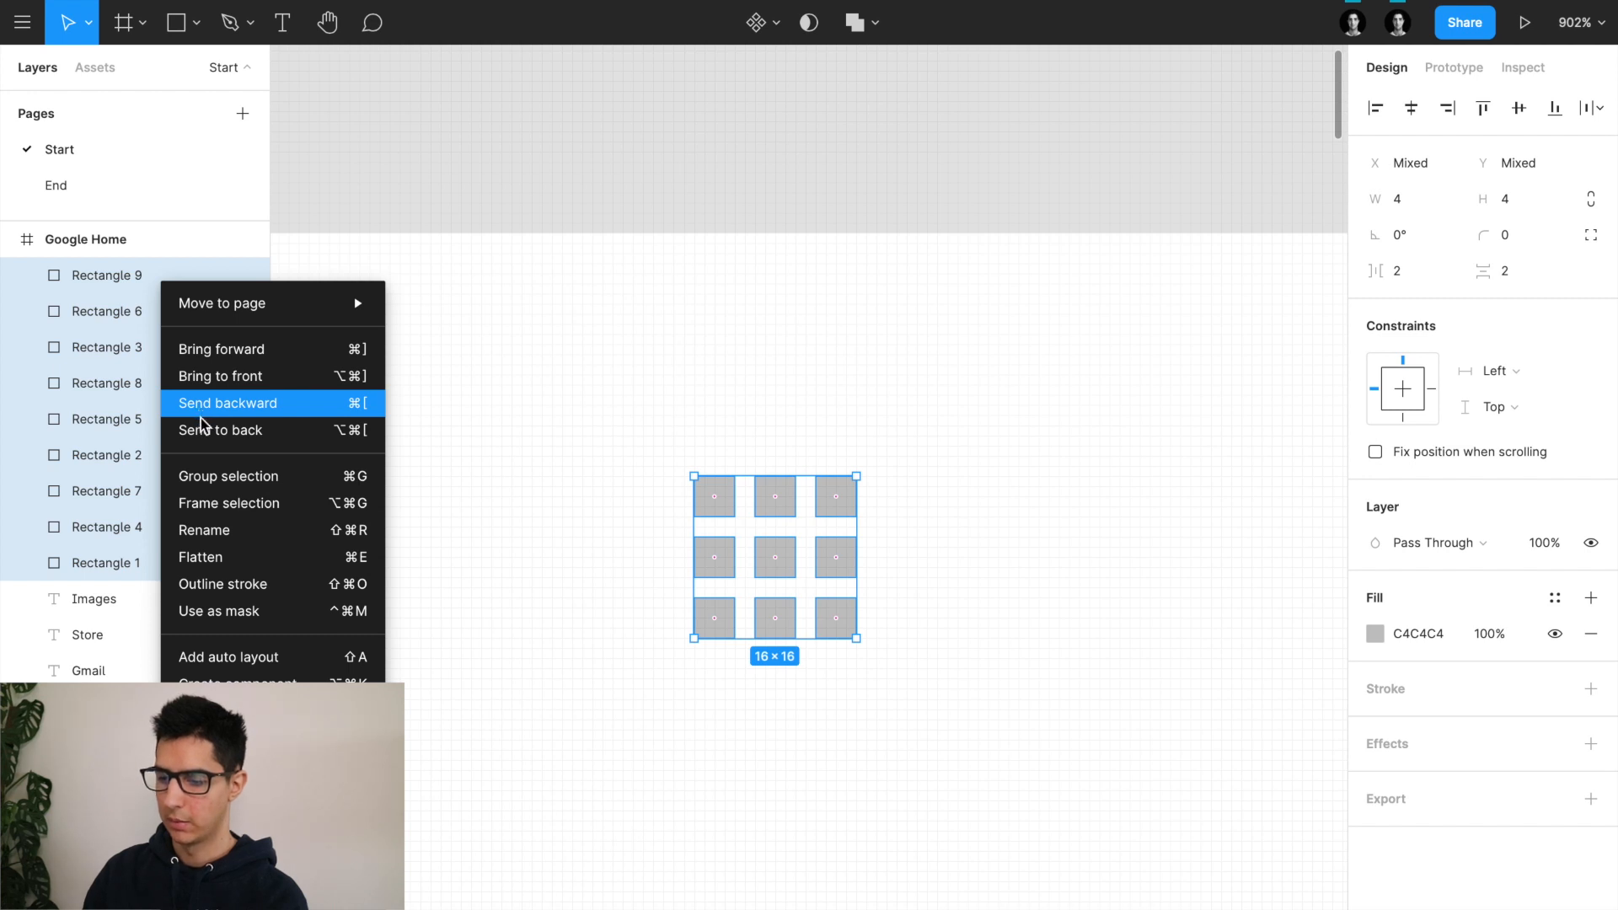
pyautogui.click(214, 509)
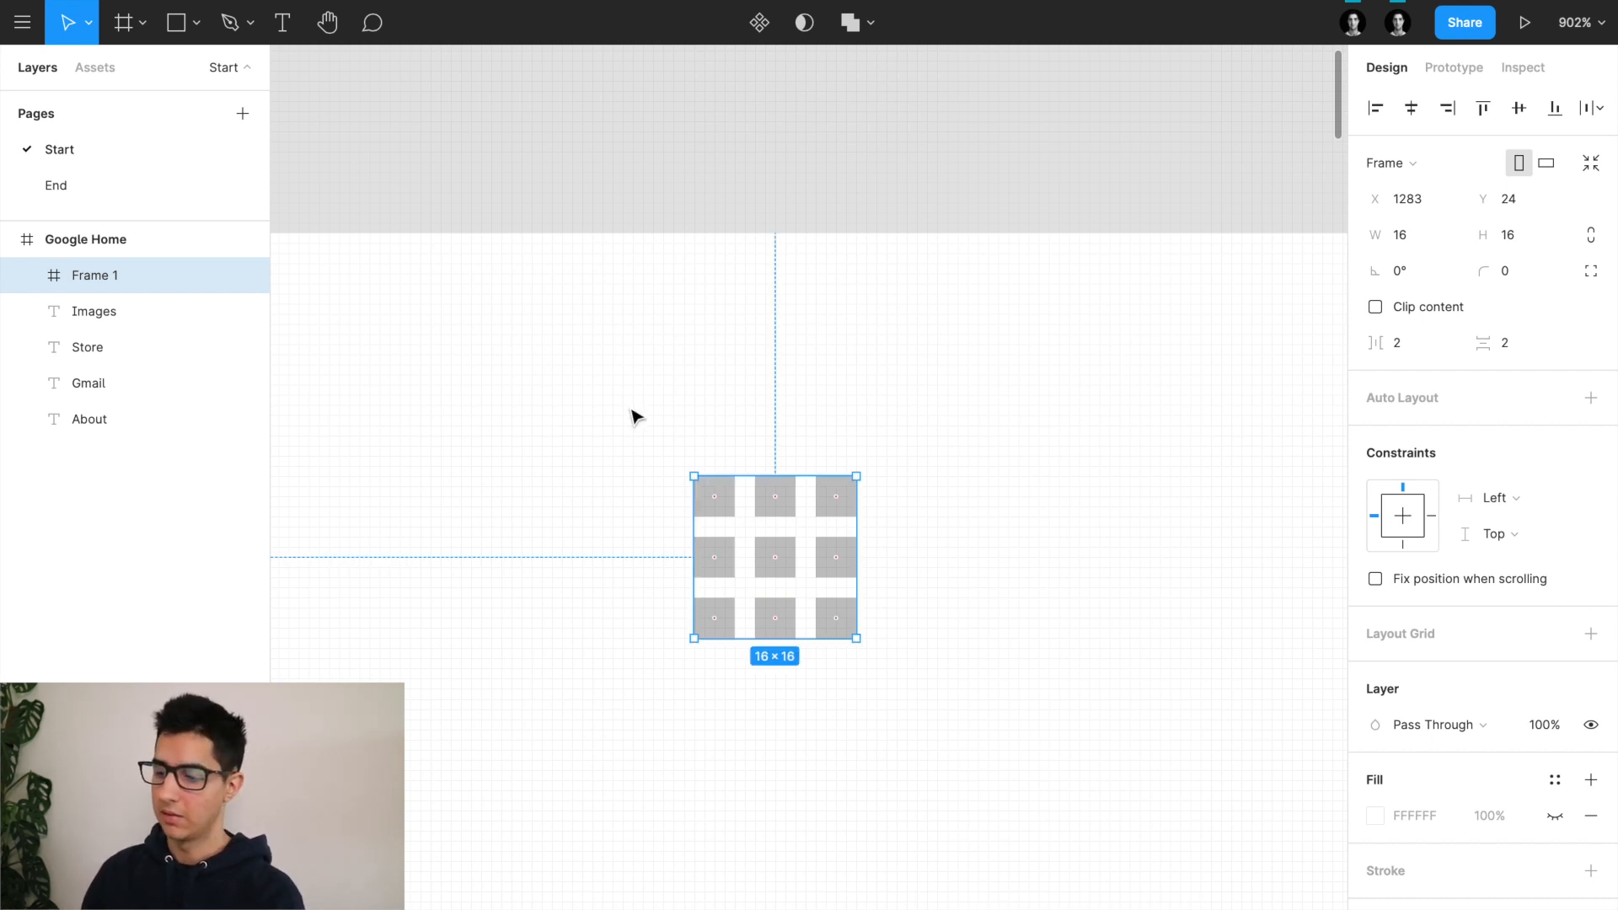
# Step: Examine how the squares' frame is nested inside the Google Home frame and where it sits in the header
pyautogui.scroll(-5, 636, 418)
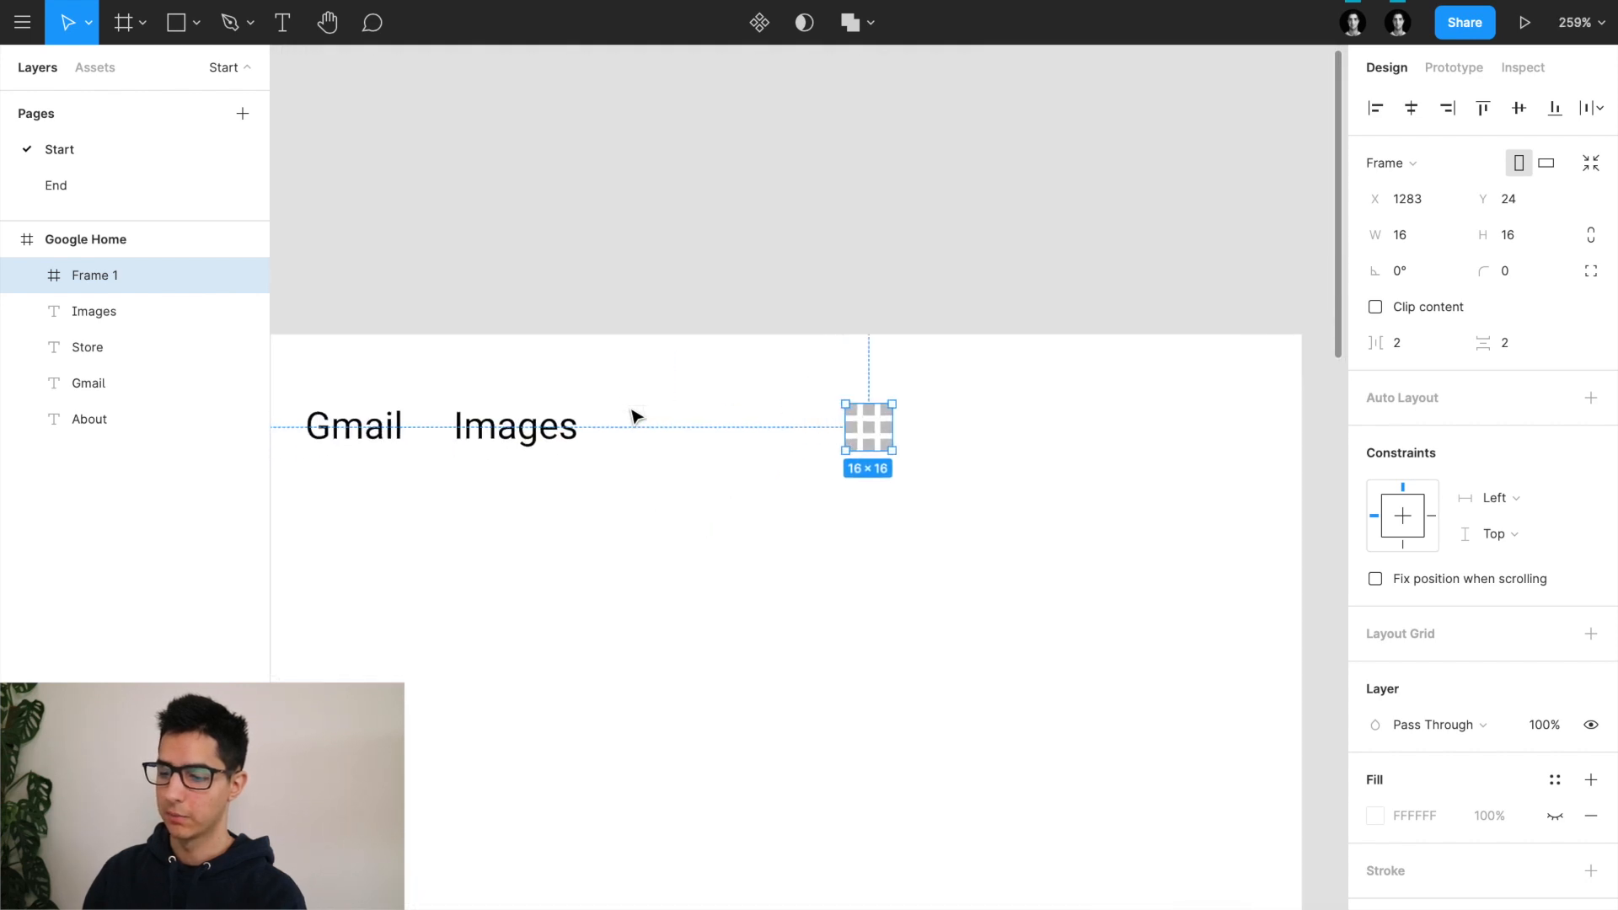
pyautogui.scroll(-10, 637, 417)
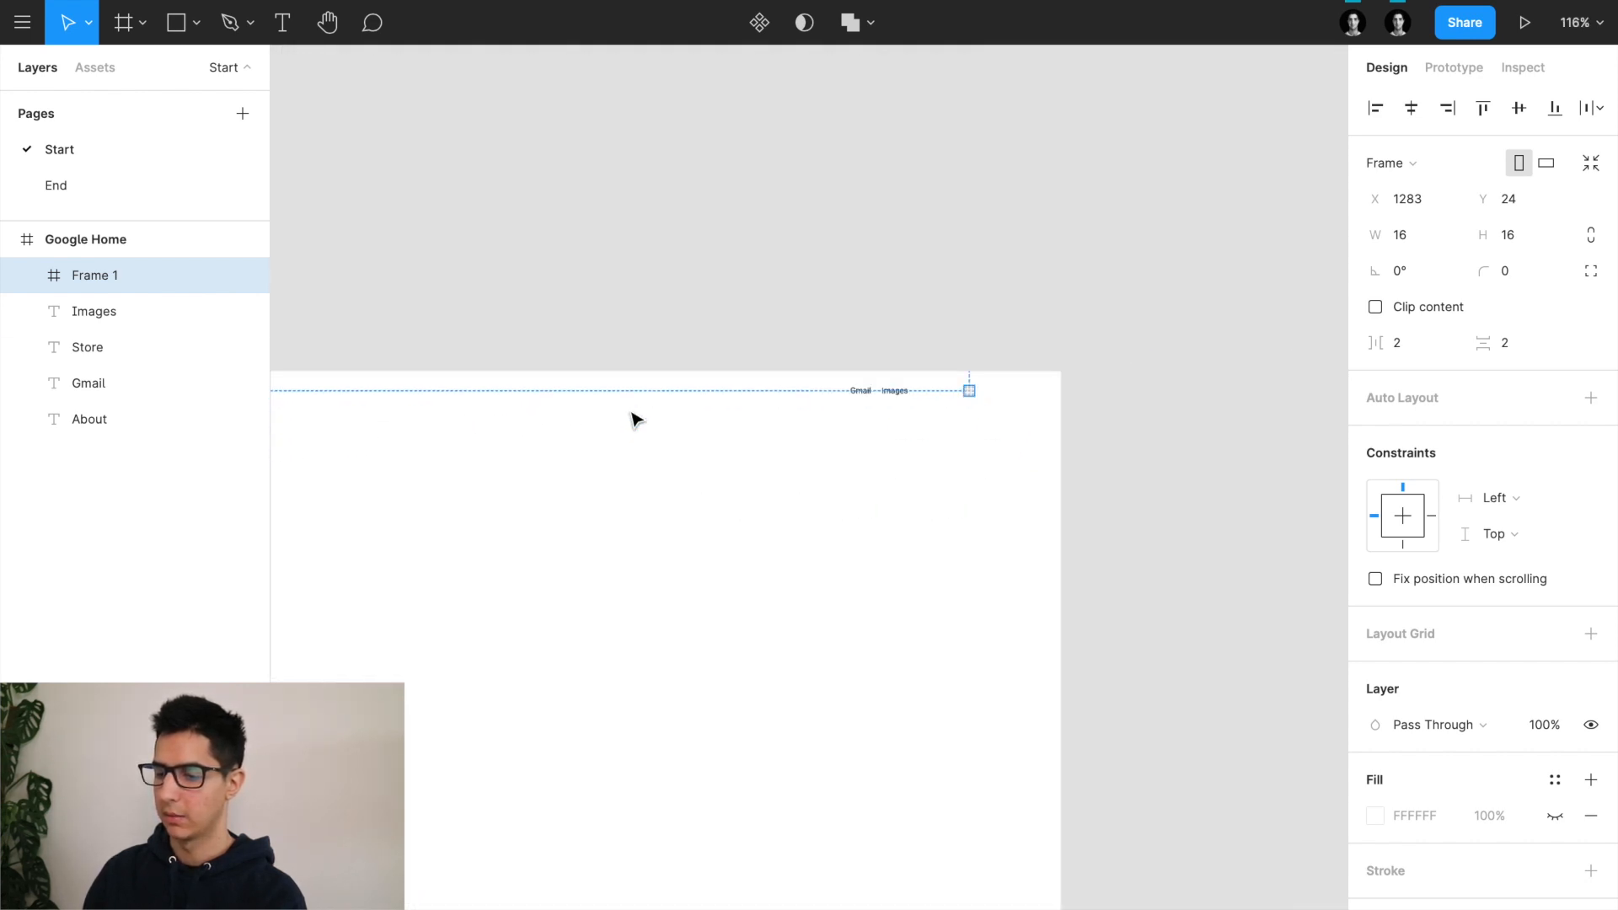
pyautogui.click(118, 239)
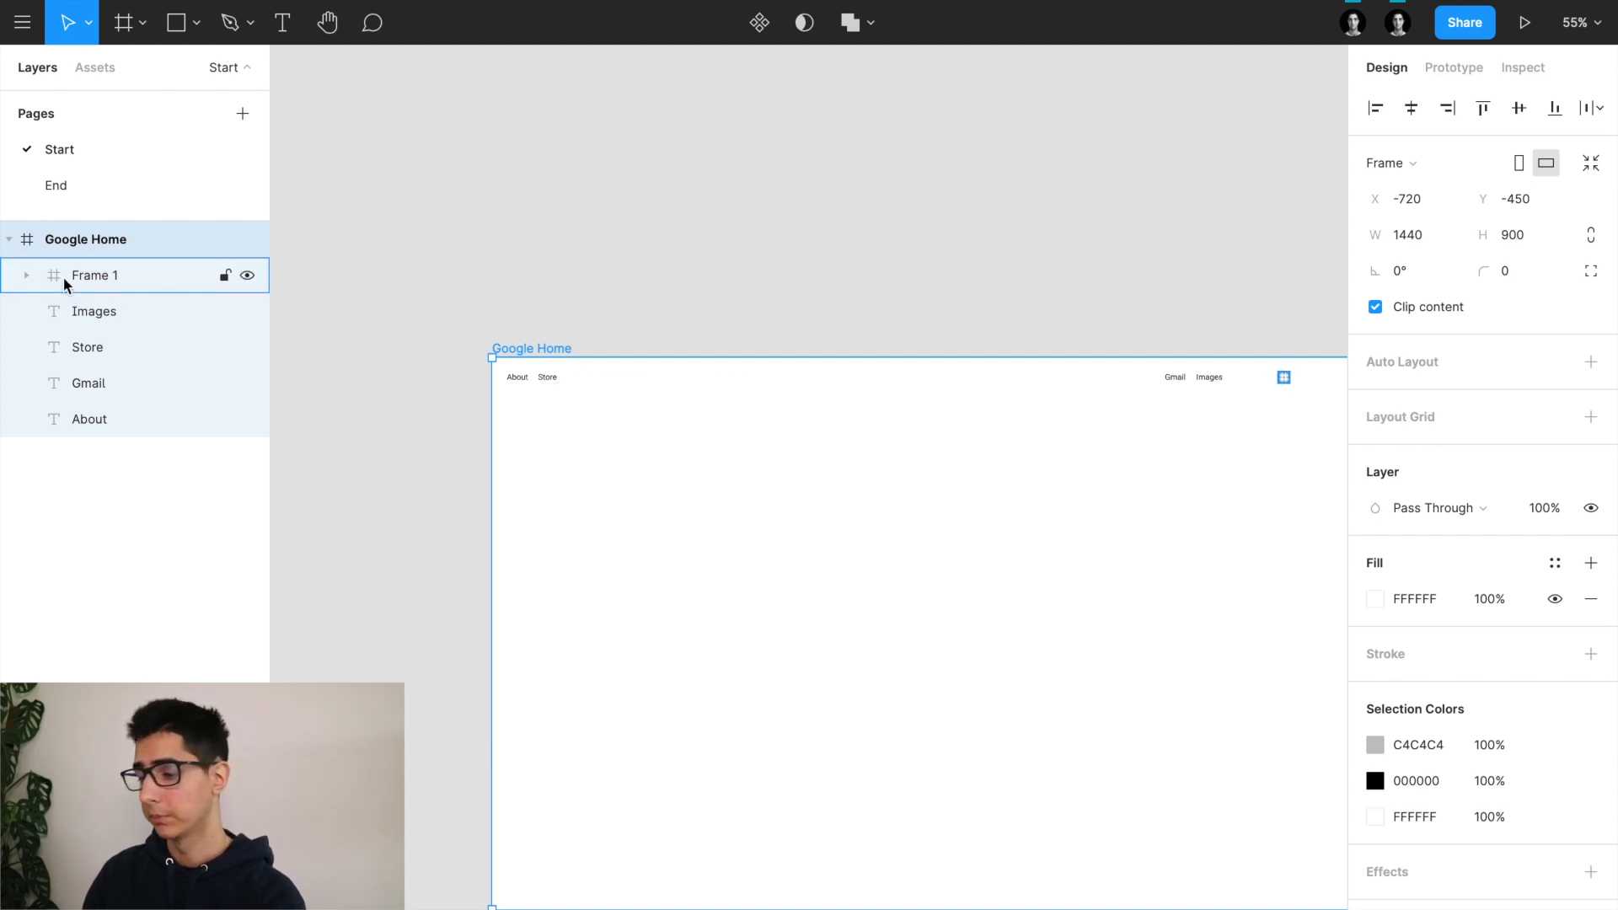
pyautogui.hscroll(5, 535, 303)
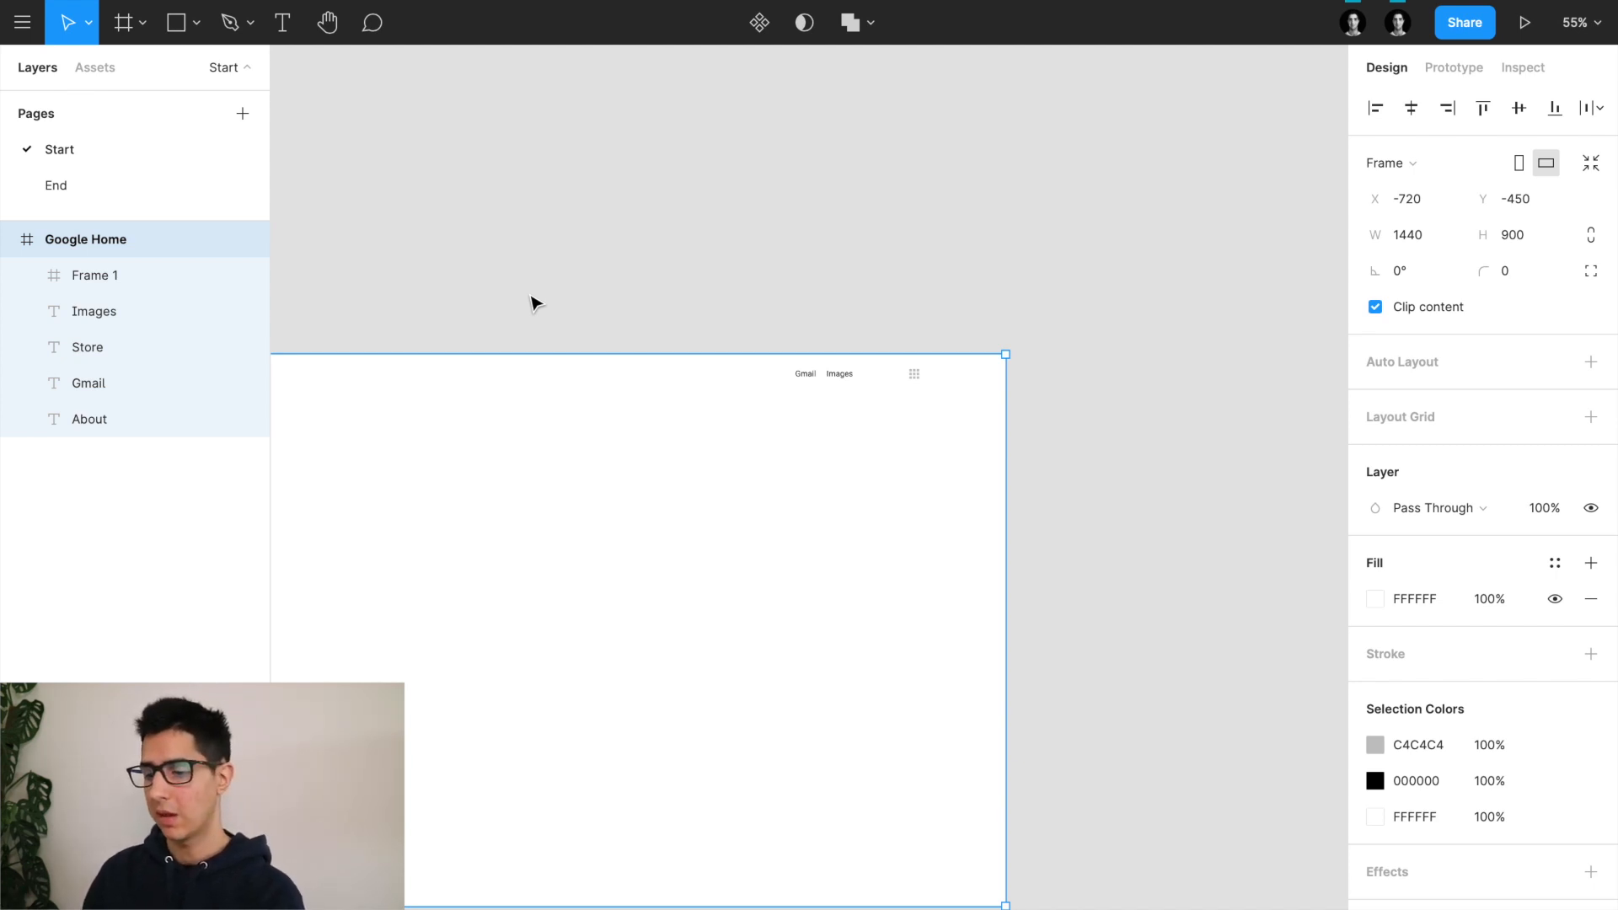
pyautogui.hscroll(-3, 534, 303)
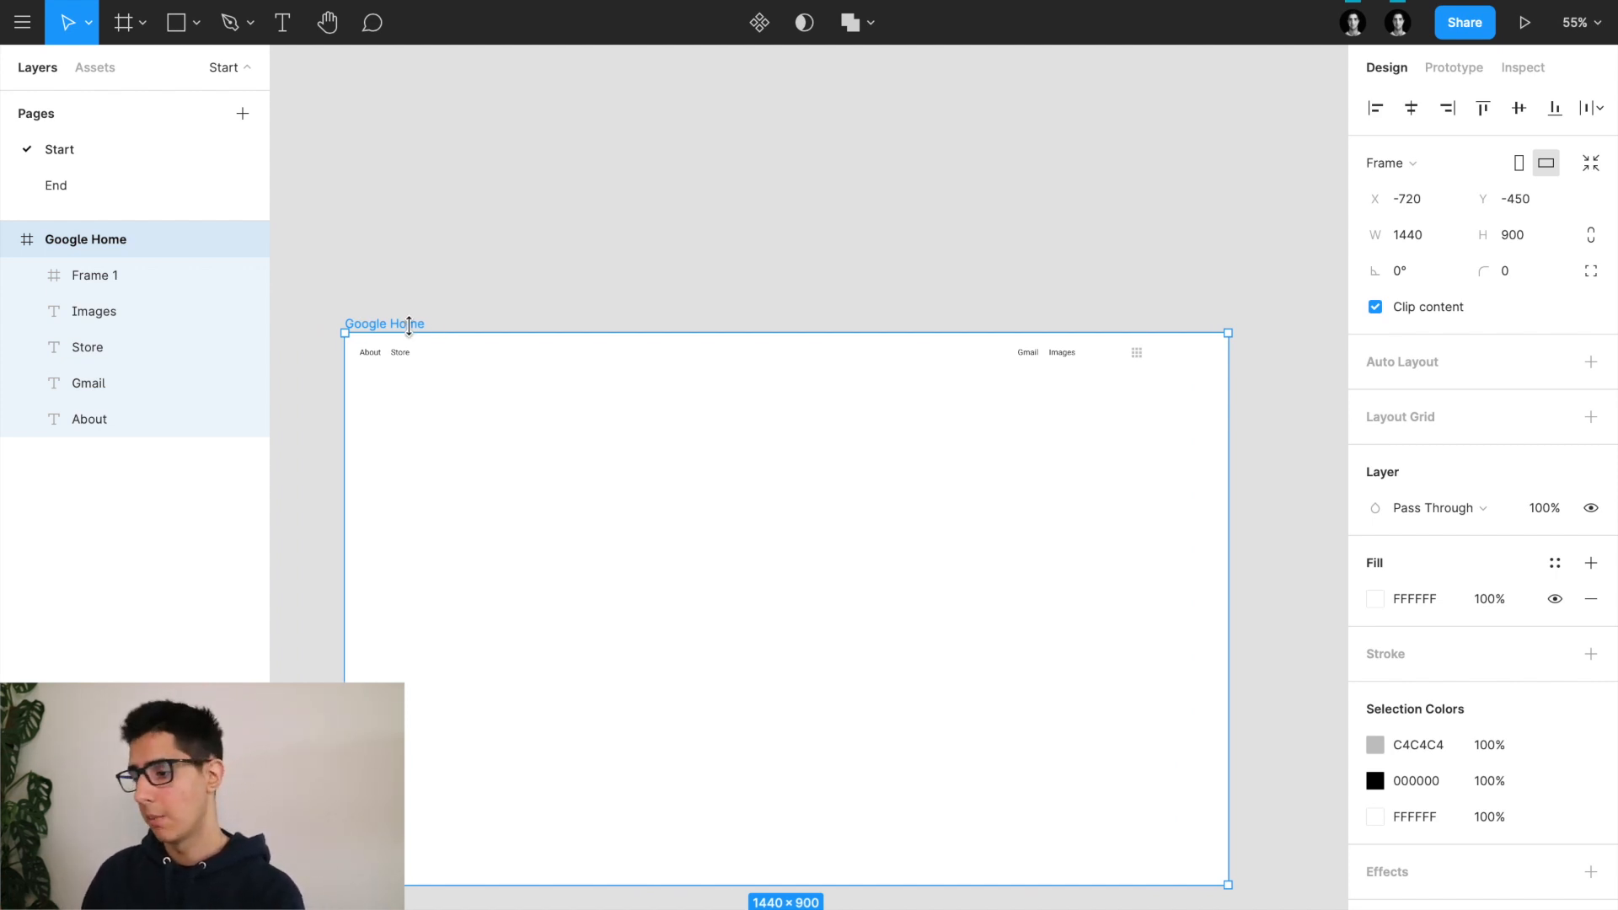
pyautogui.scroll(10, 1159, 377)
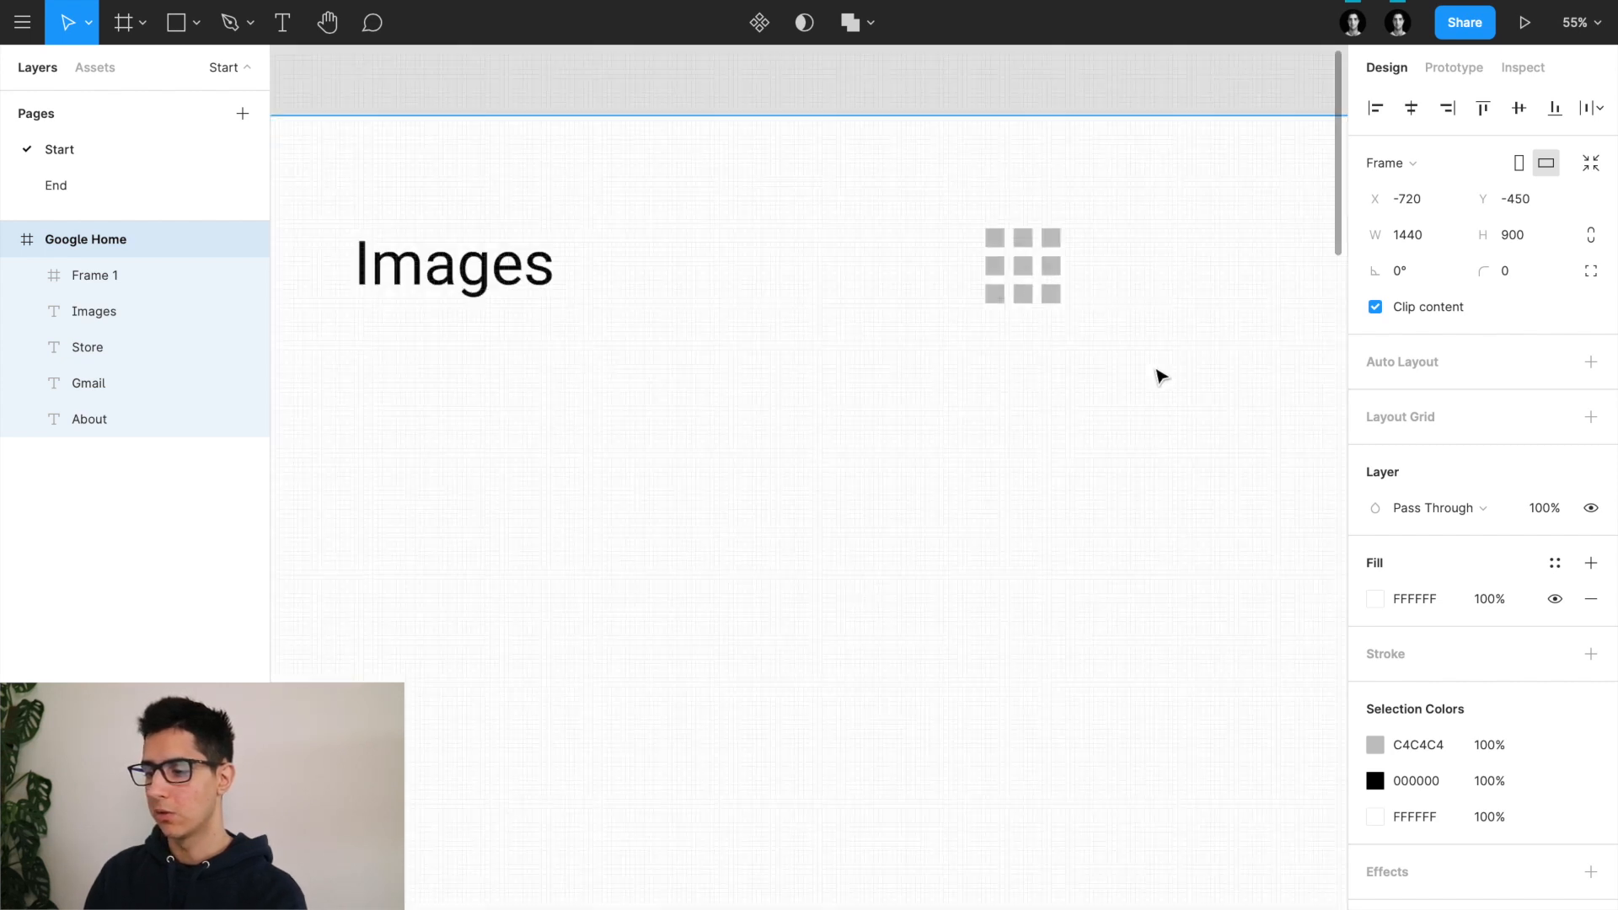
pyautogui.scroll(-3, 1159, 377)
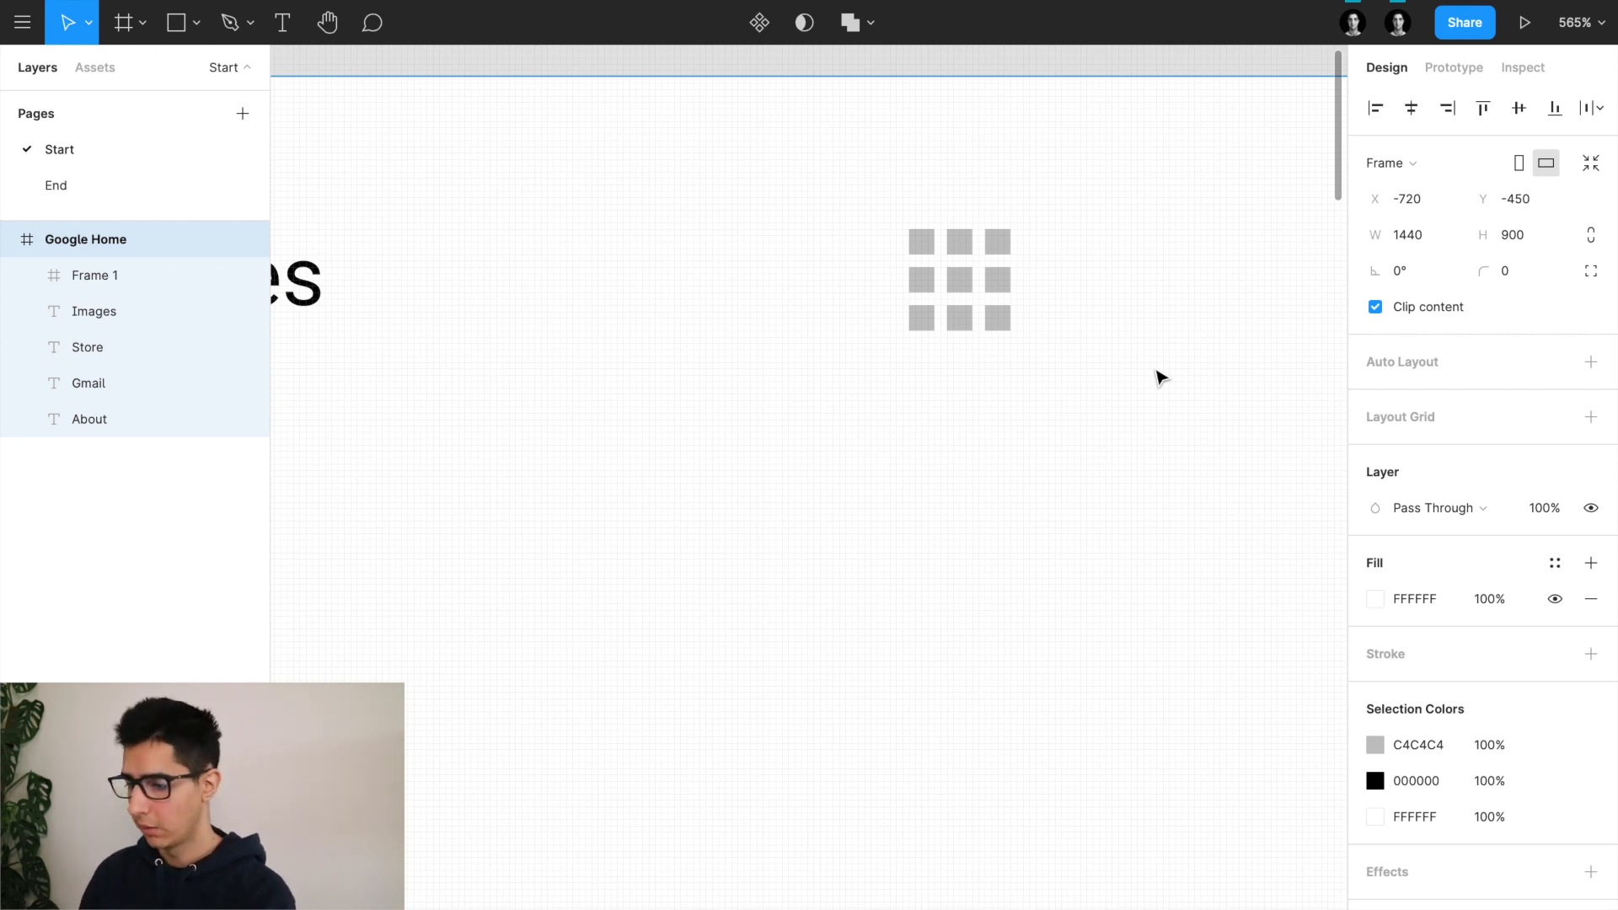
# Step: Rename the frame containing the nine squares as "Apps"
pyautogui.click(116, 278)
pyautogui.doubleClick(116, 278)
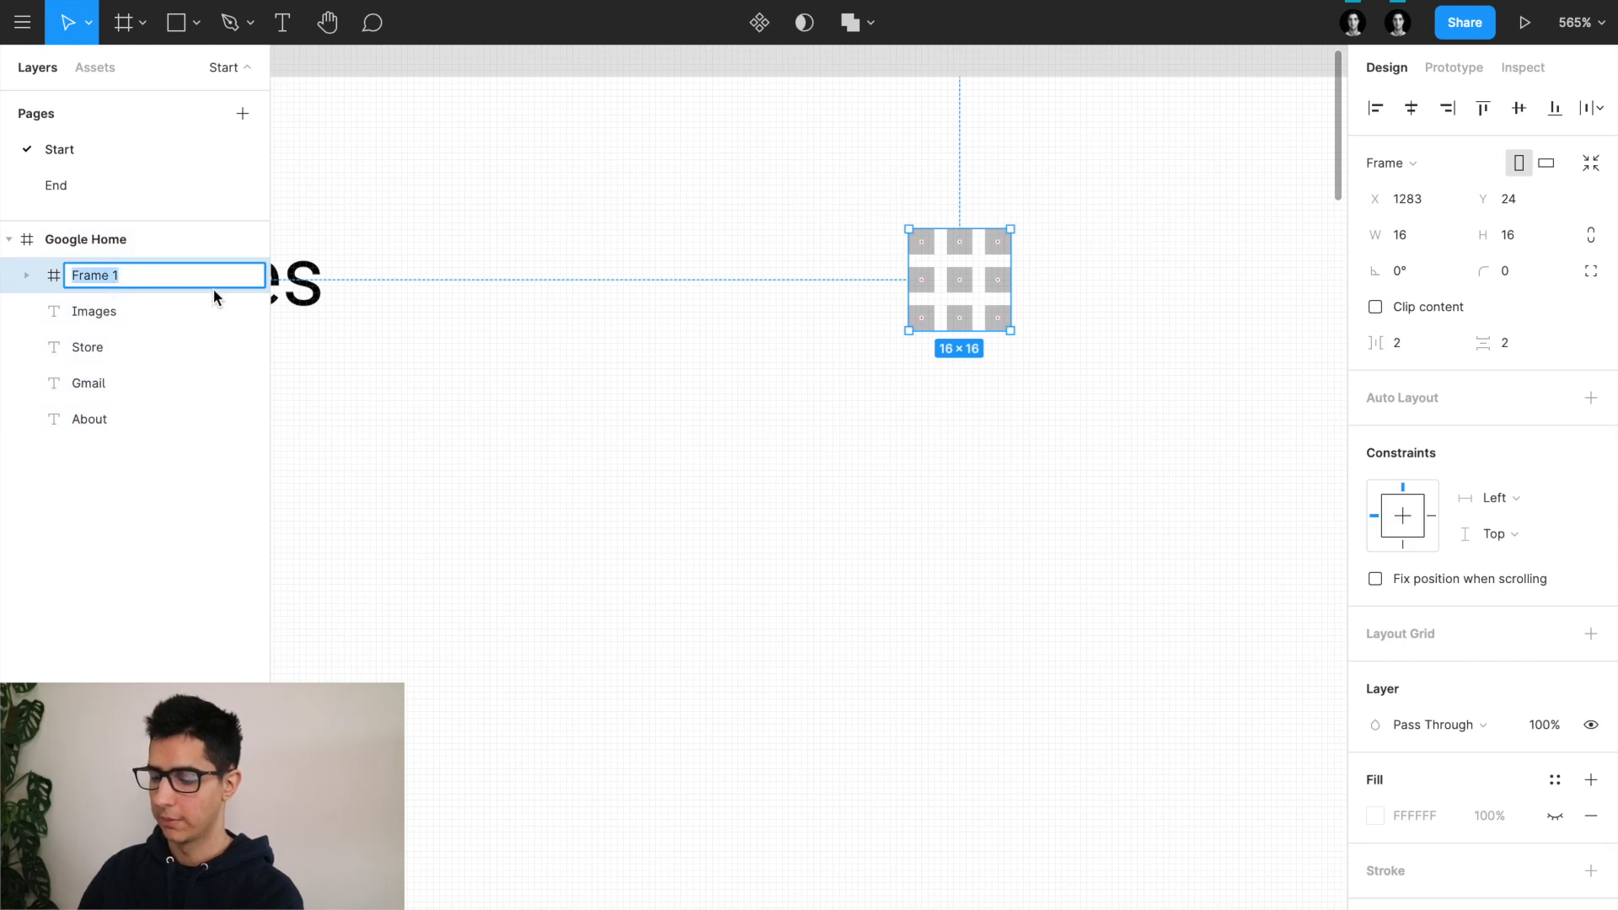
pyautogui.write('Gr')
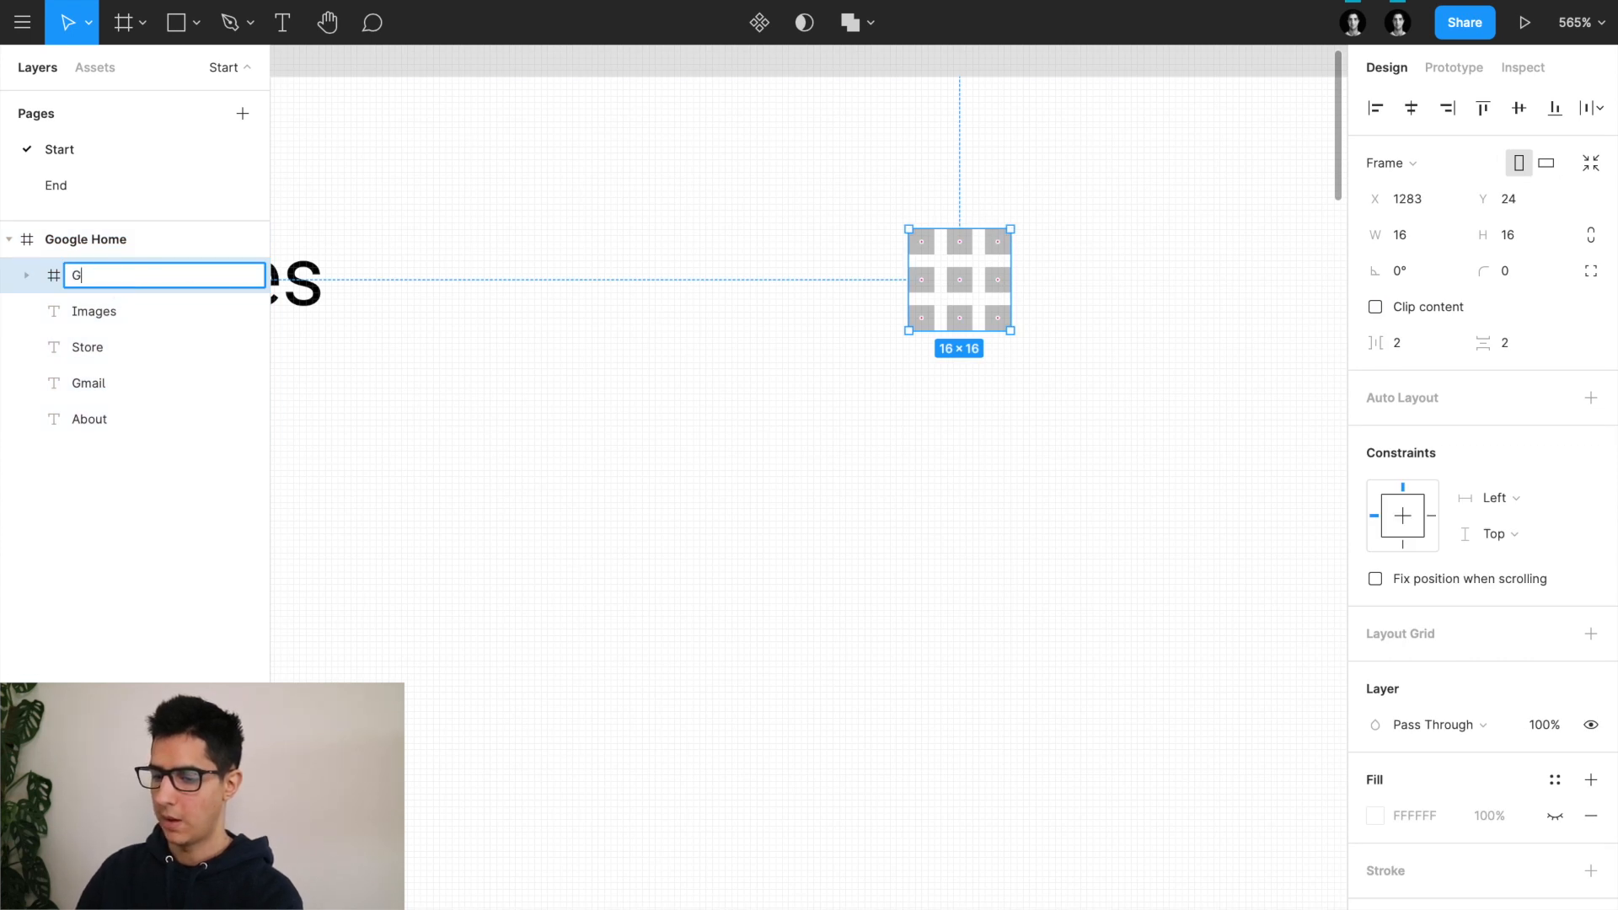
pyautogui.press('BackSpace')
pyautogui.press('BackSpace')
pyautogui.write('Apps')
pyautogui.press('Return')
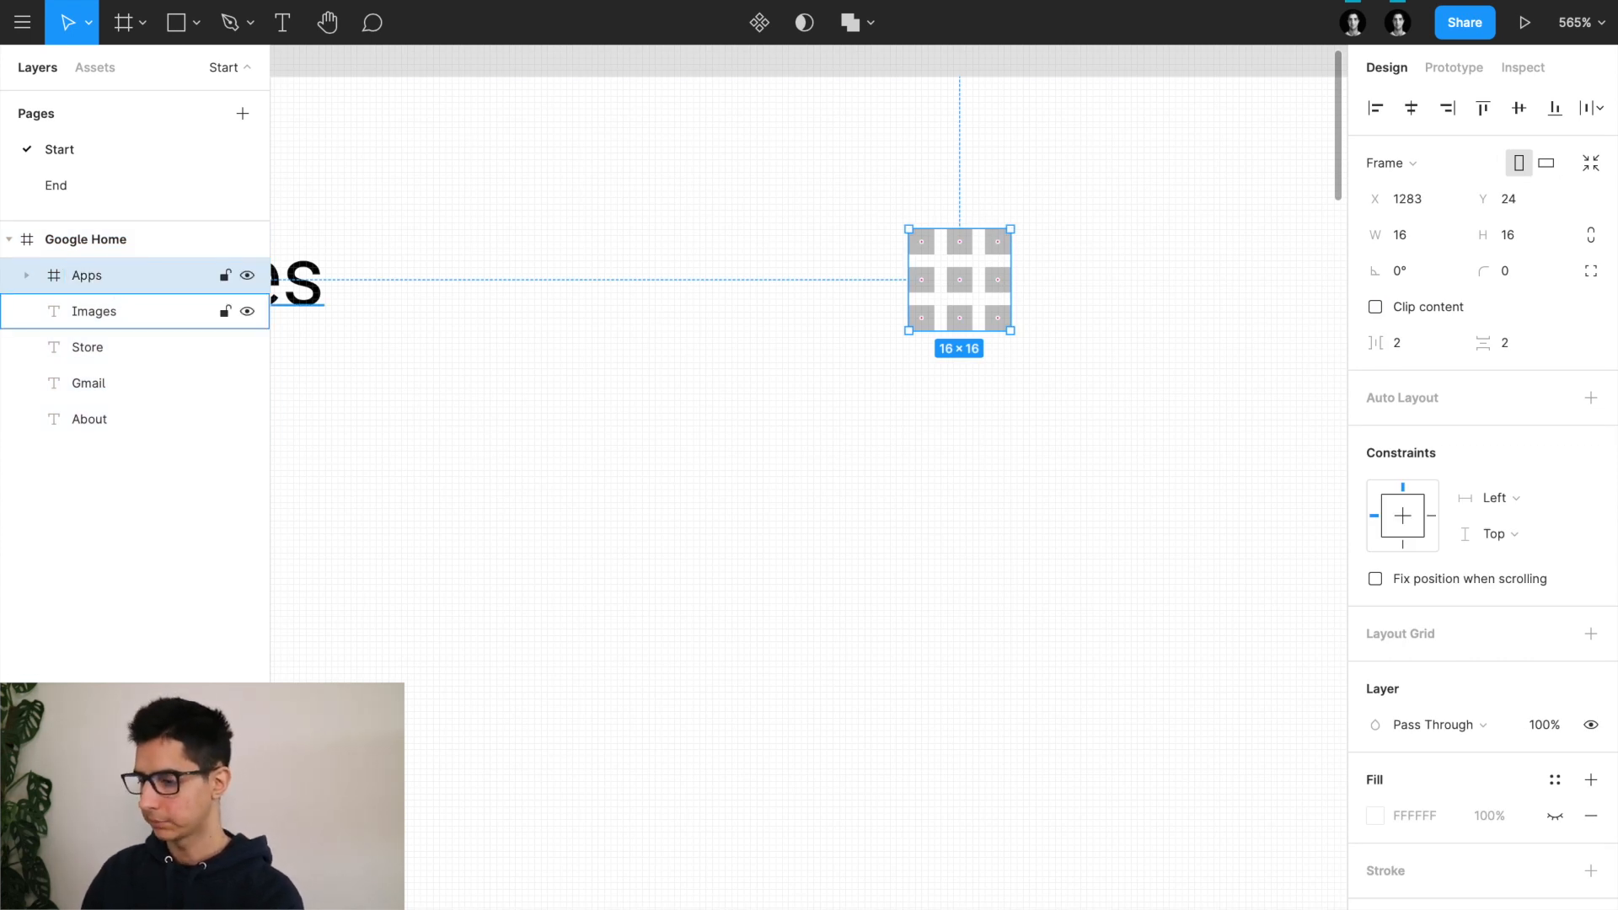
pyautogui.scroll(-2, 776, 259)
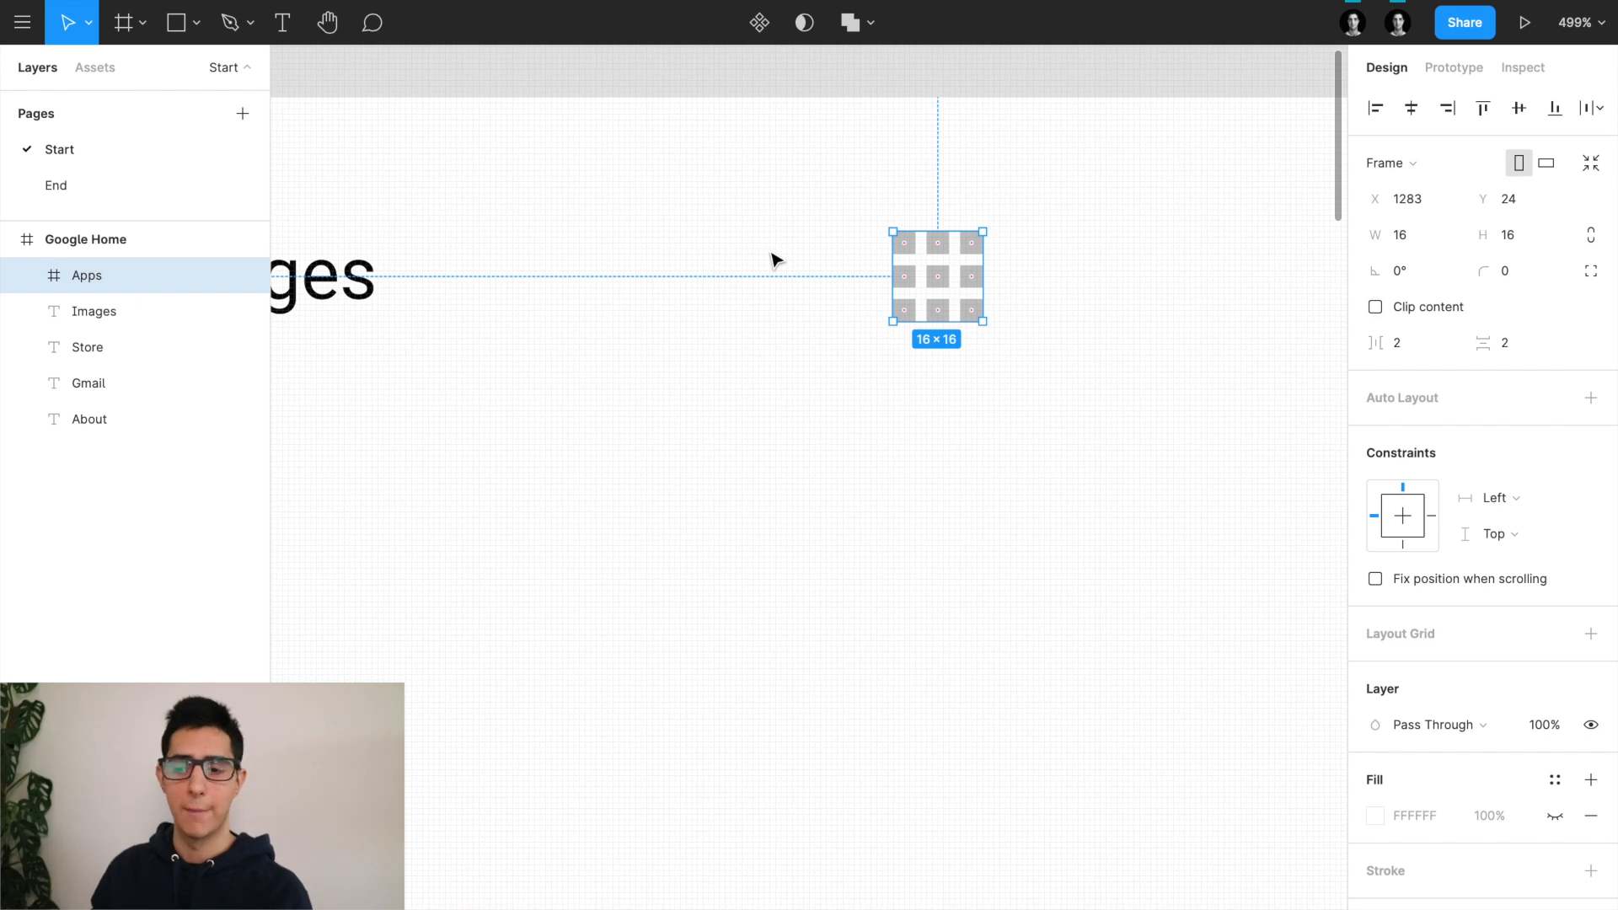
# Step: Draw a 32 × 32 square to the right of the Apps icon and round its corners to radius 16, making a circle
pyautogui.scroll(-5, 777, 259)
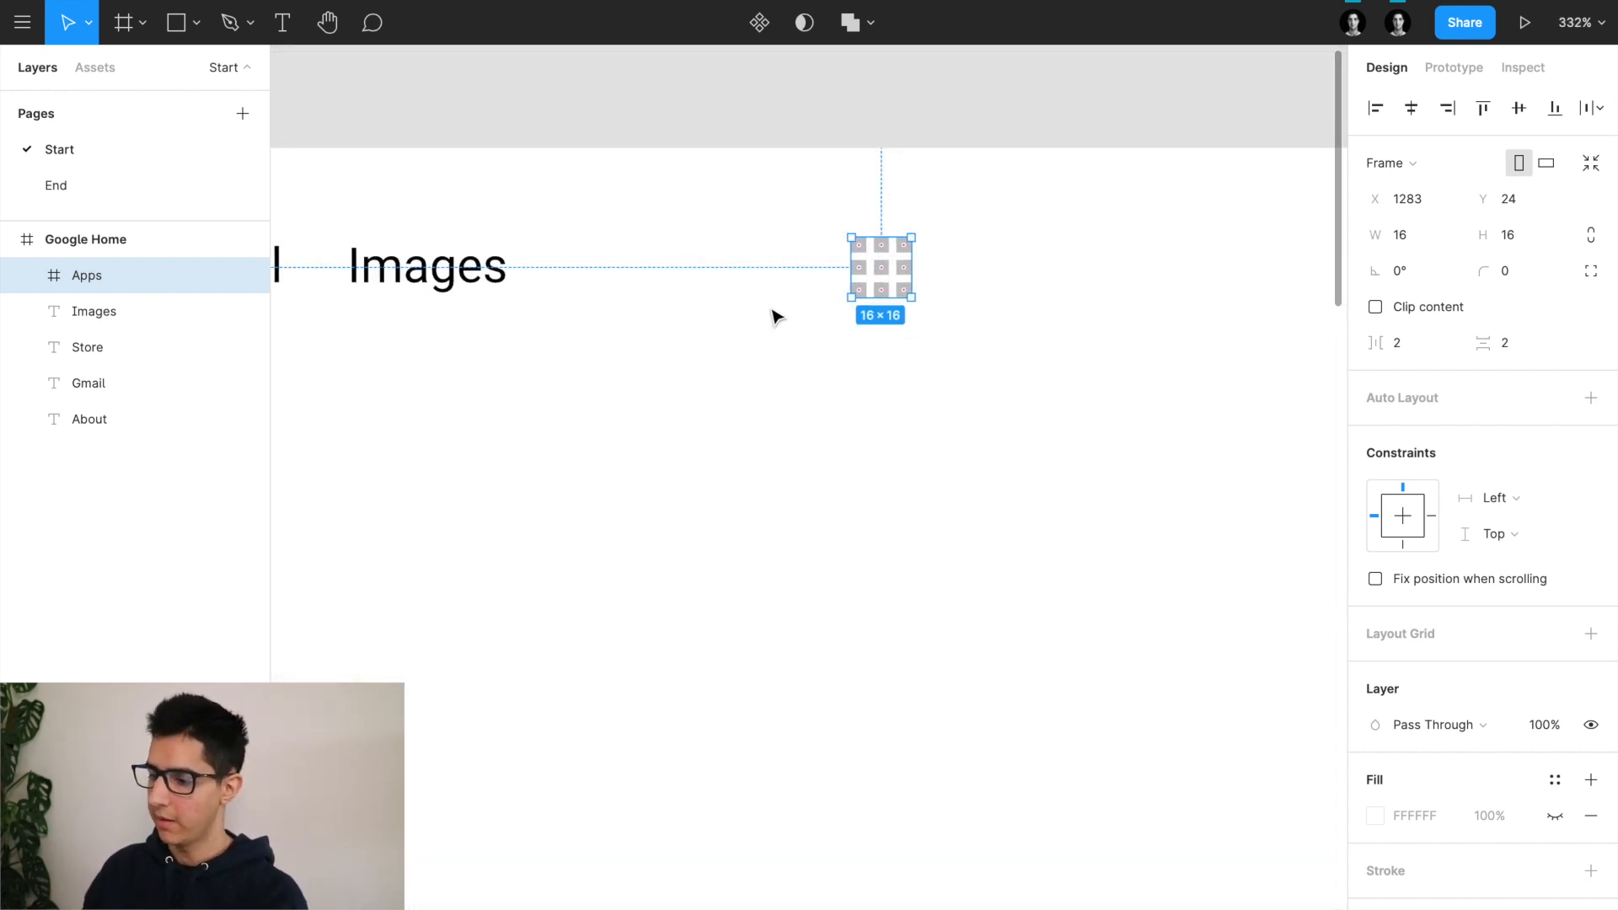
pyautogui.scroll(-3, 773, 313)
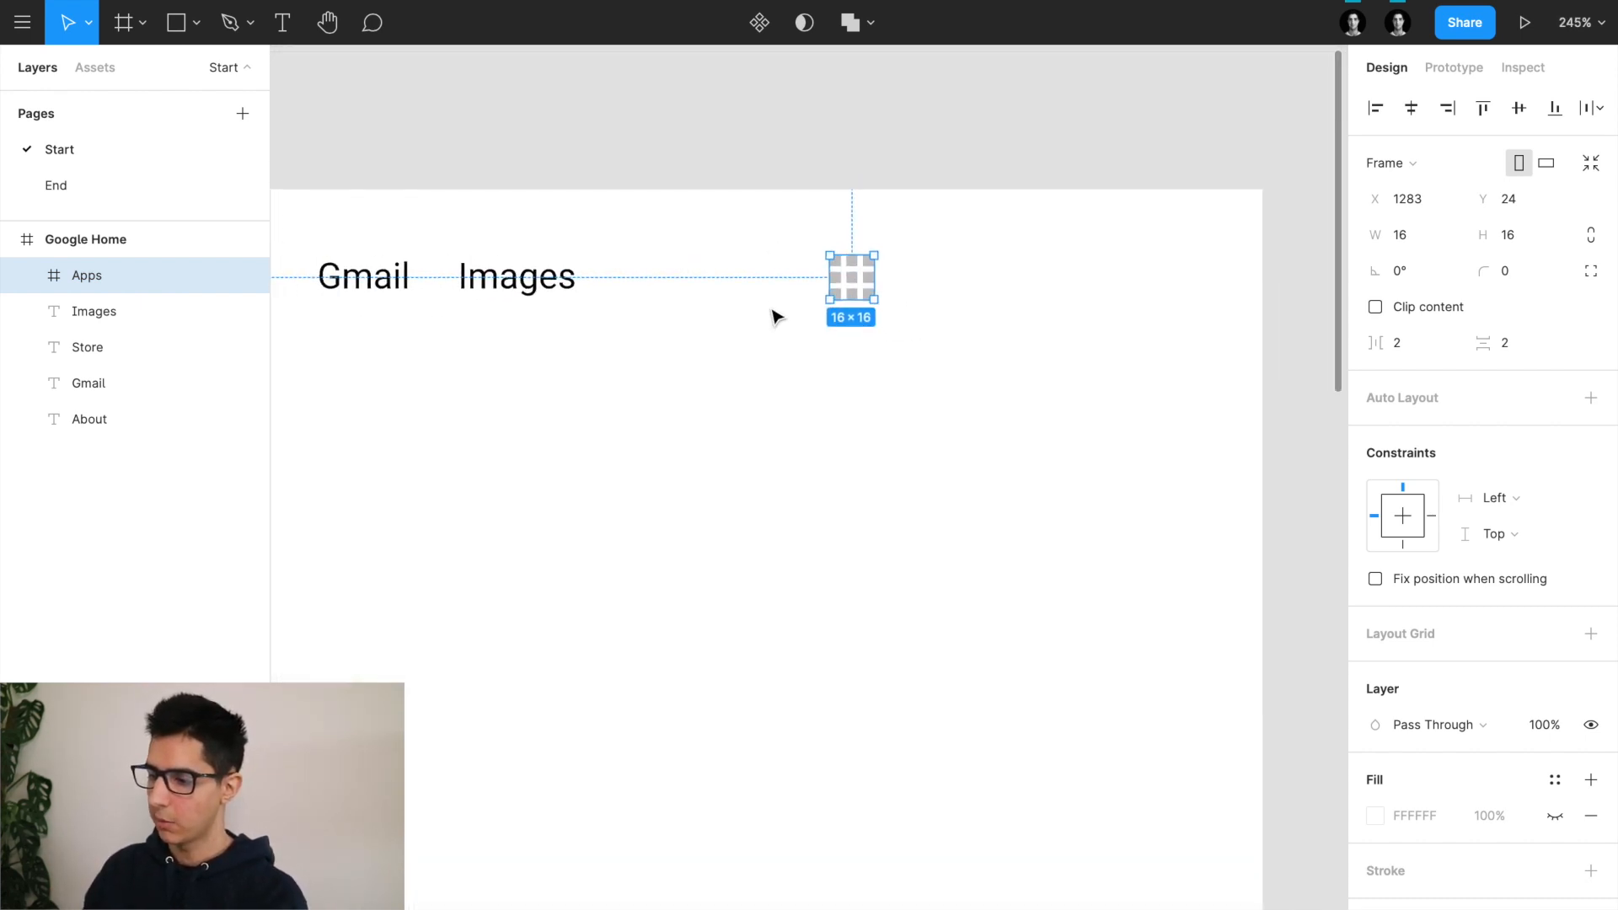
pyautogui.click(905, 279)
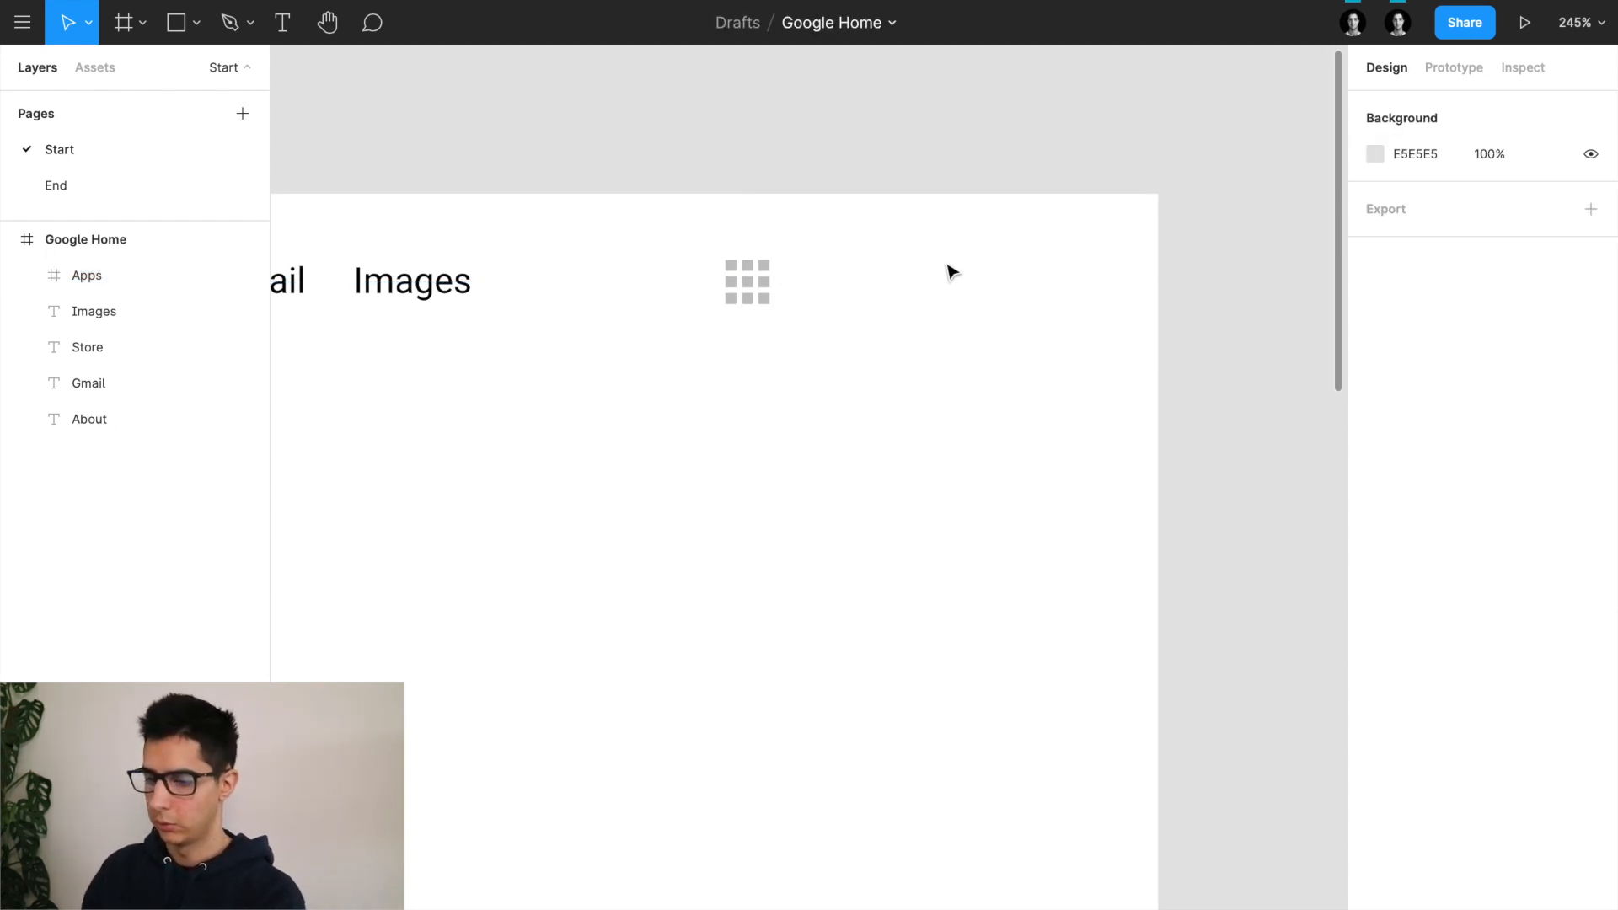
pyautogui.scroll(3, 952, 270)
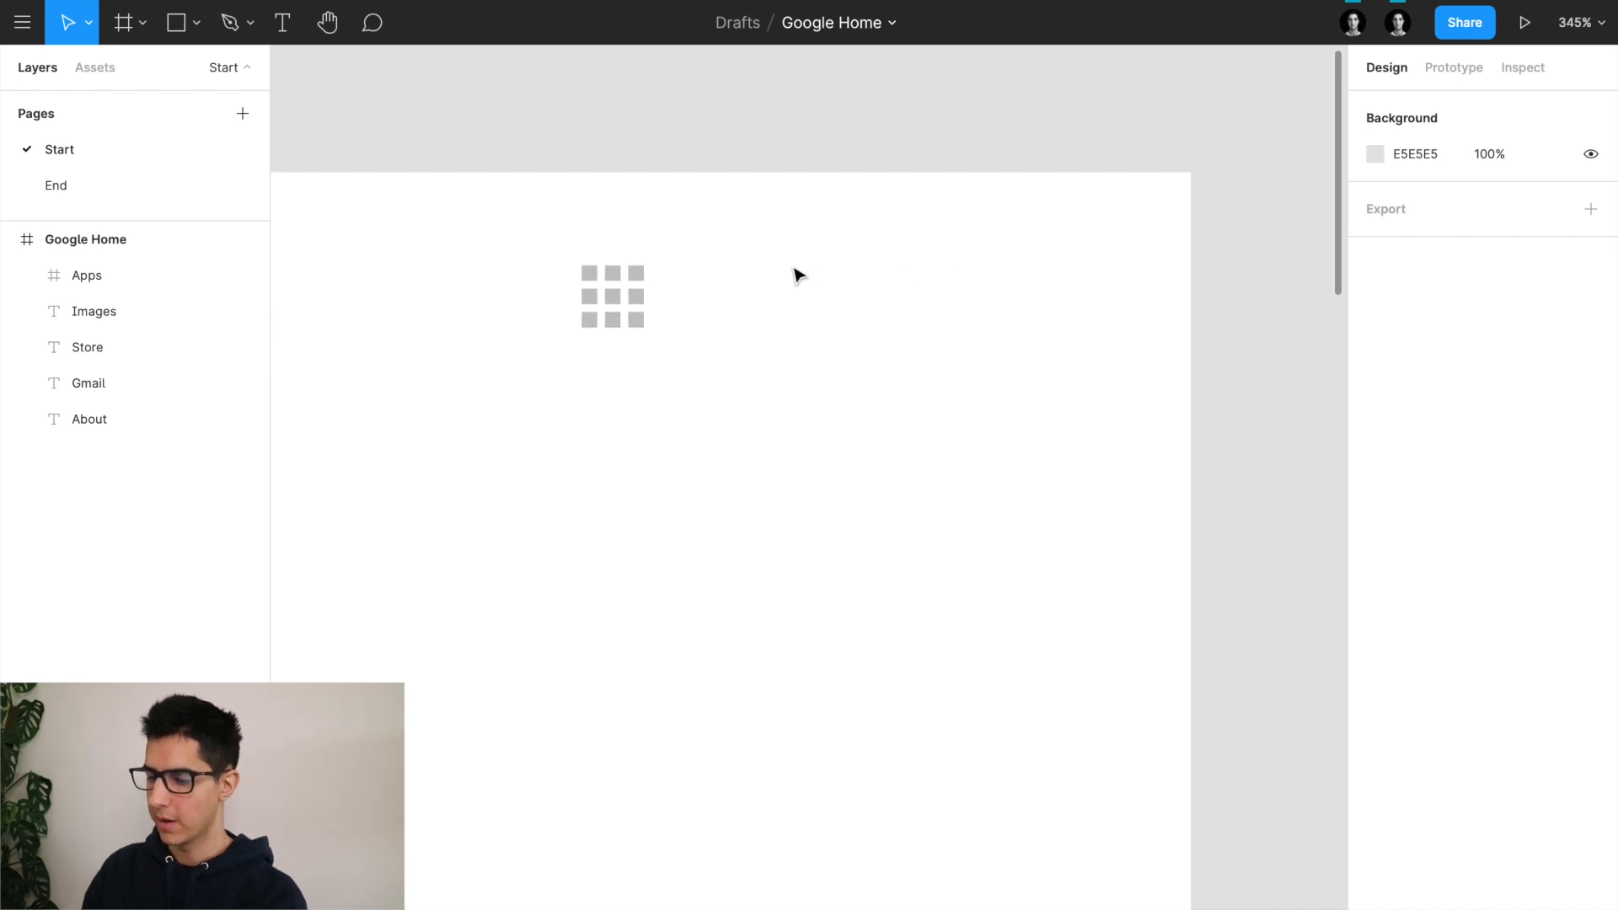
pyautogui.press('r')
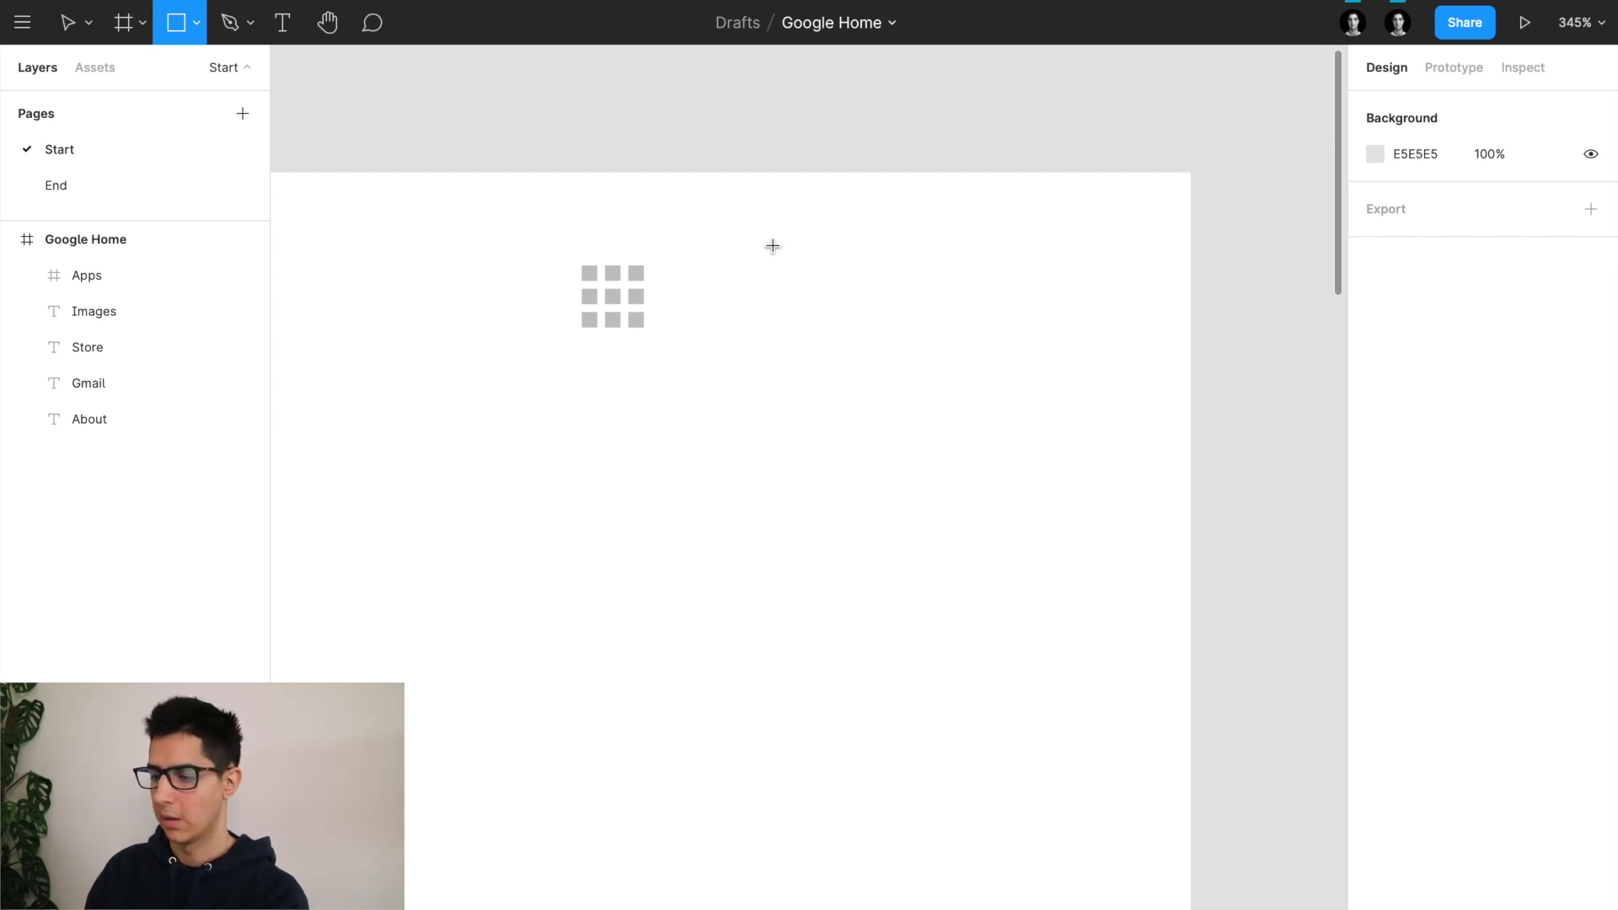
pyautogui.moveTo(772, 242); pyautogui.dragTo(850, 320)
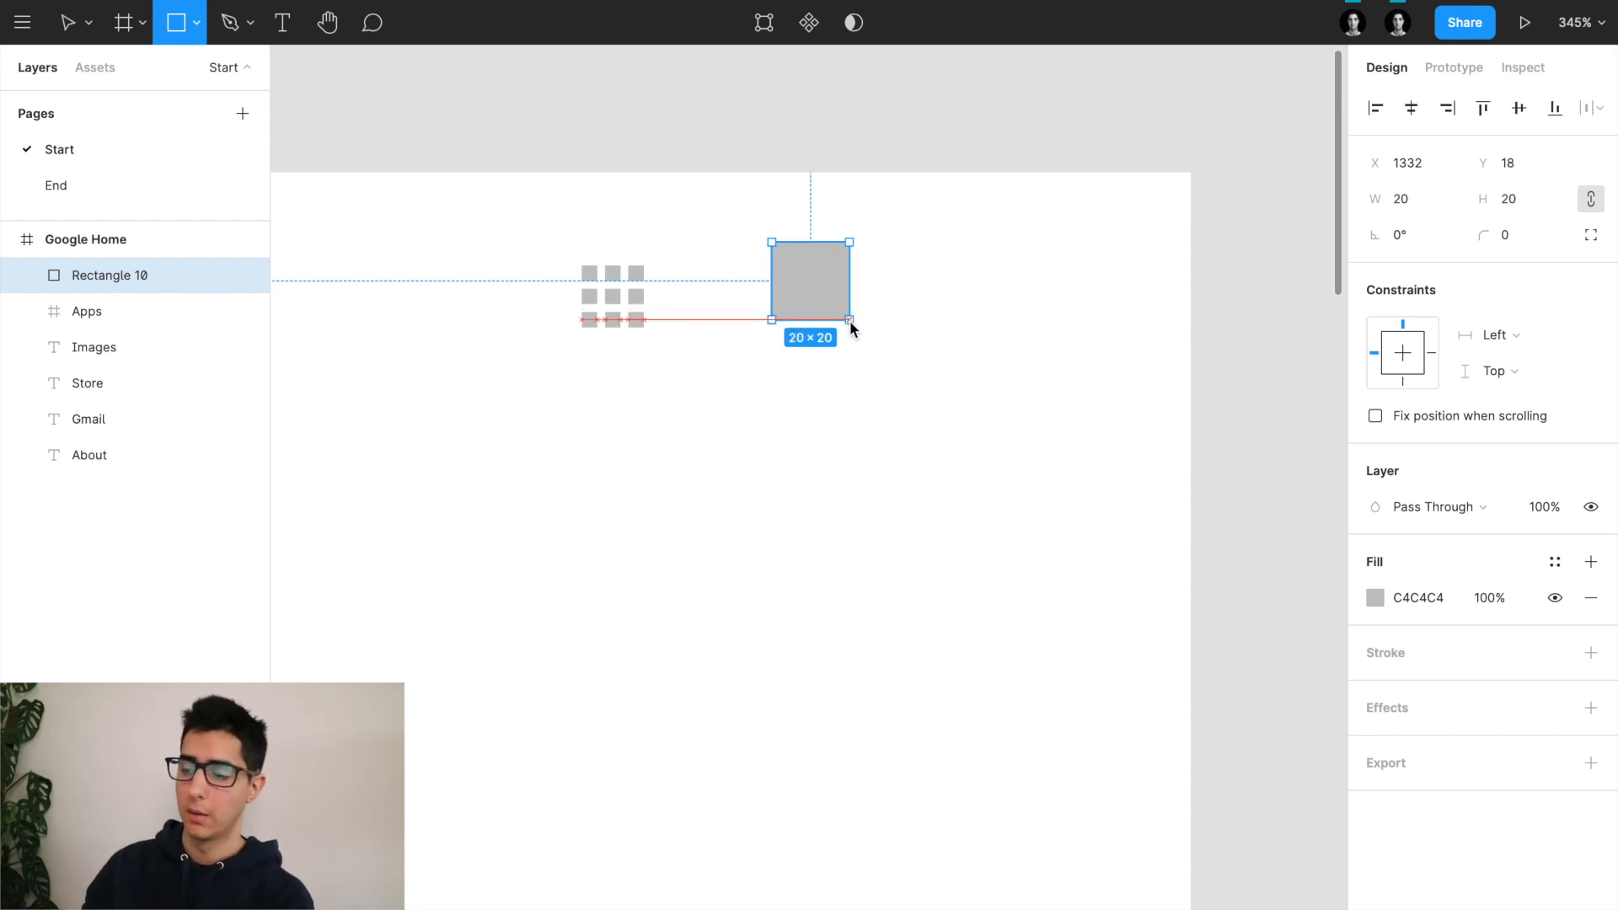
pyautogui.moveTo(850, 320); pyautogui.dragTo(896, 366)
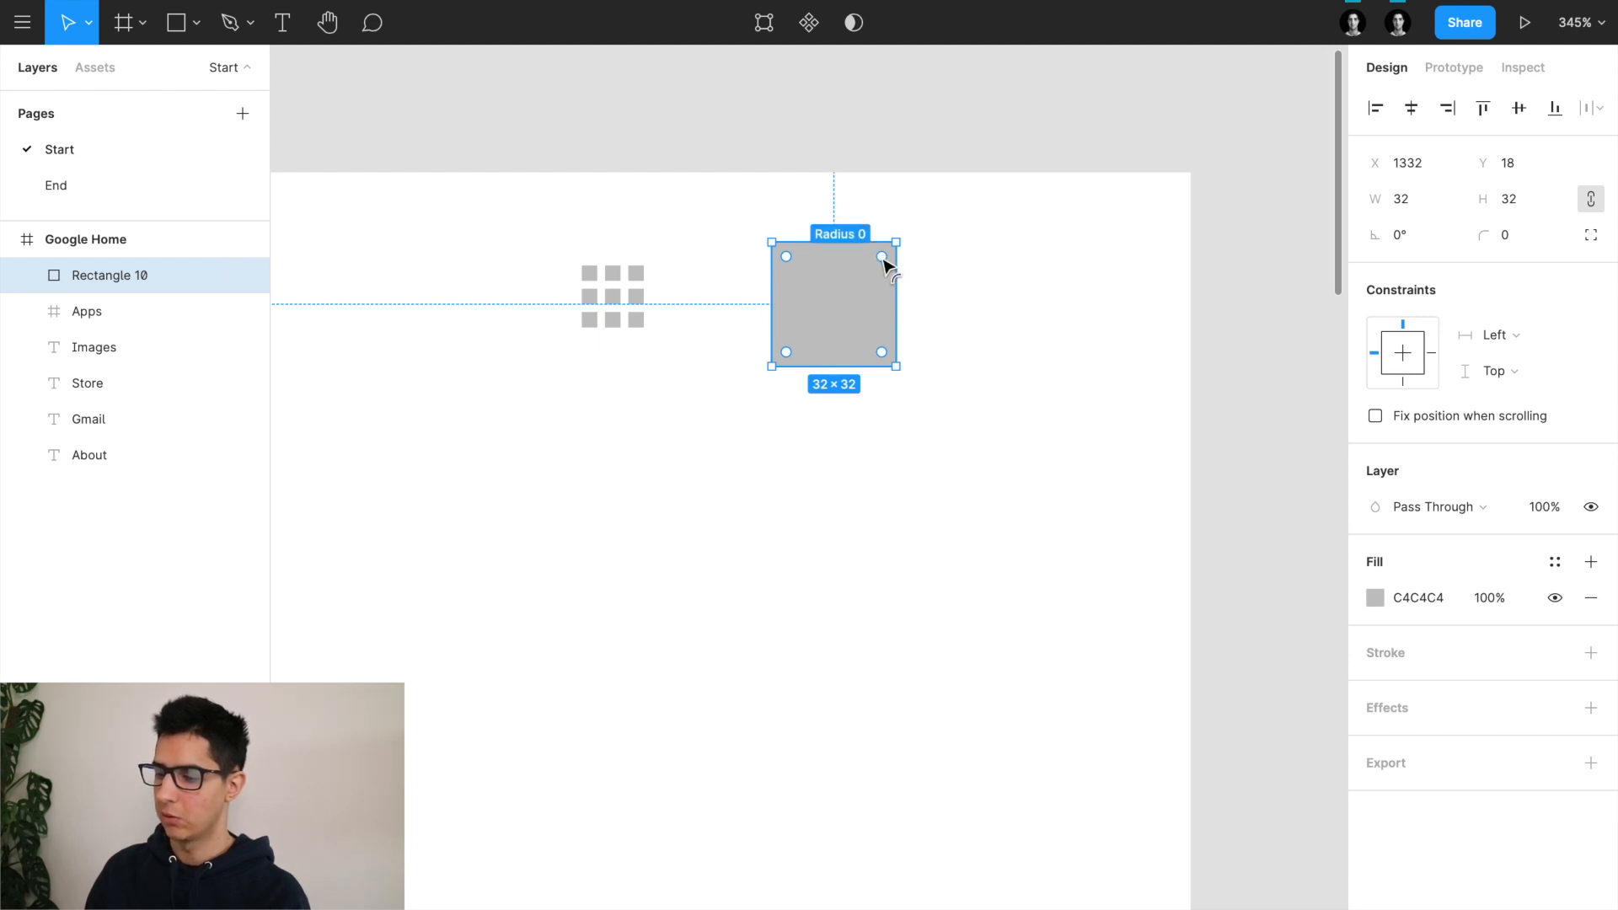
pyautogui.moveTo(882, 257); pyautogui.dragTo(834, 325)
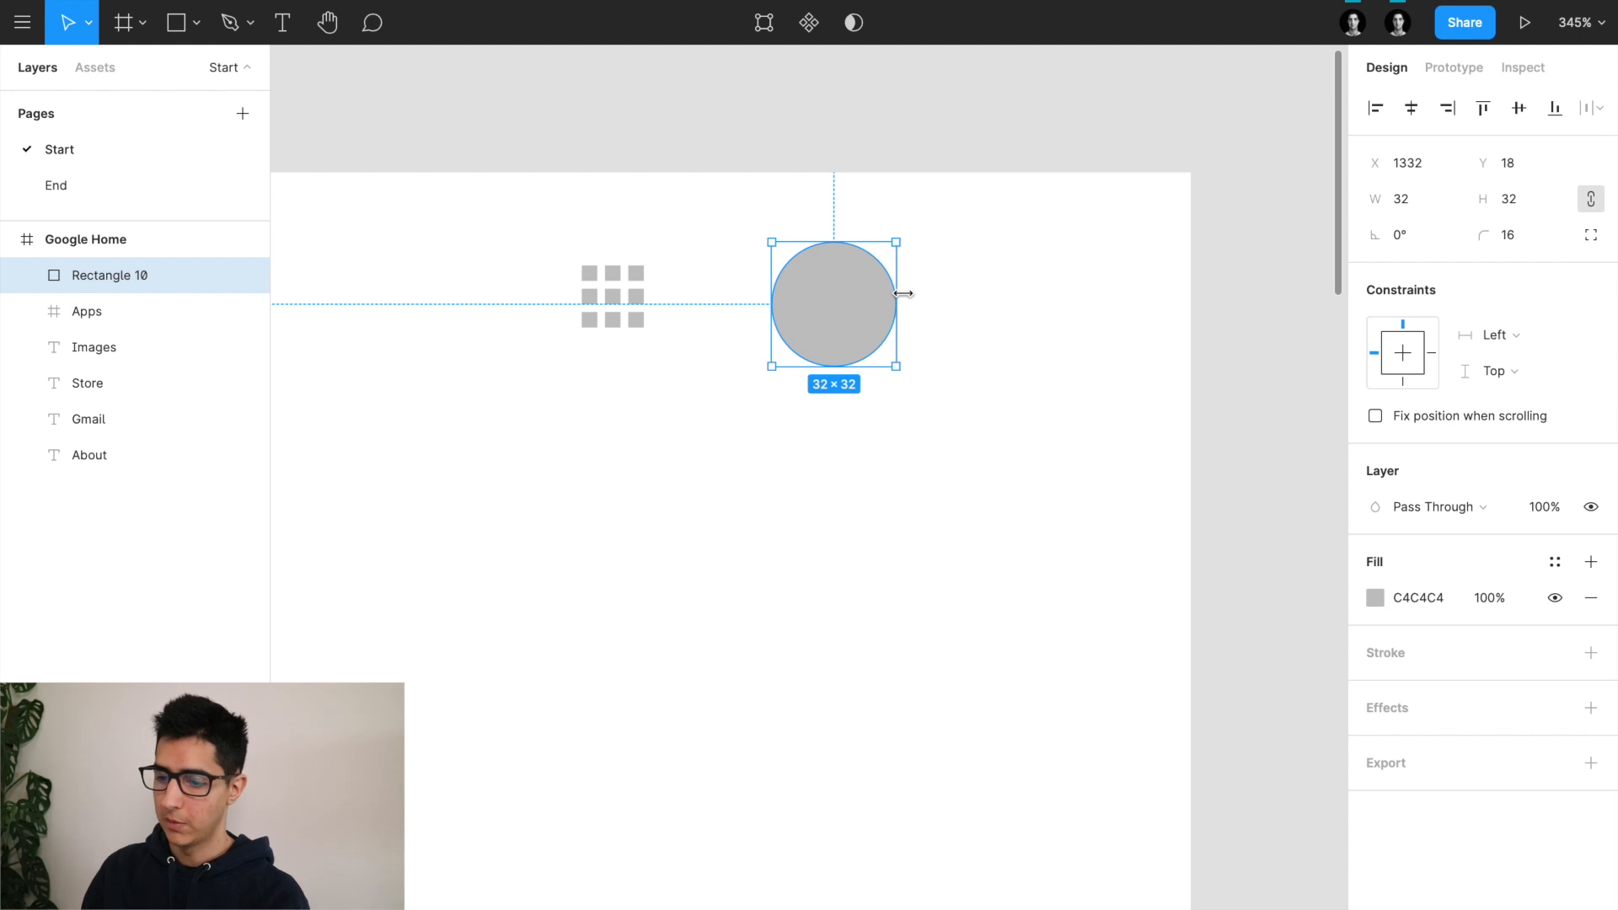
# Step: Rename the circle's layer as "Profile Image"
pyautogui.doubleClick(118, 275)
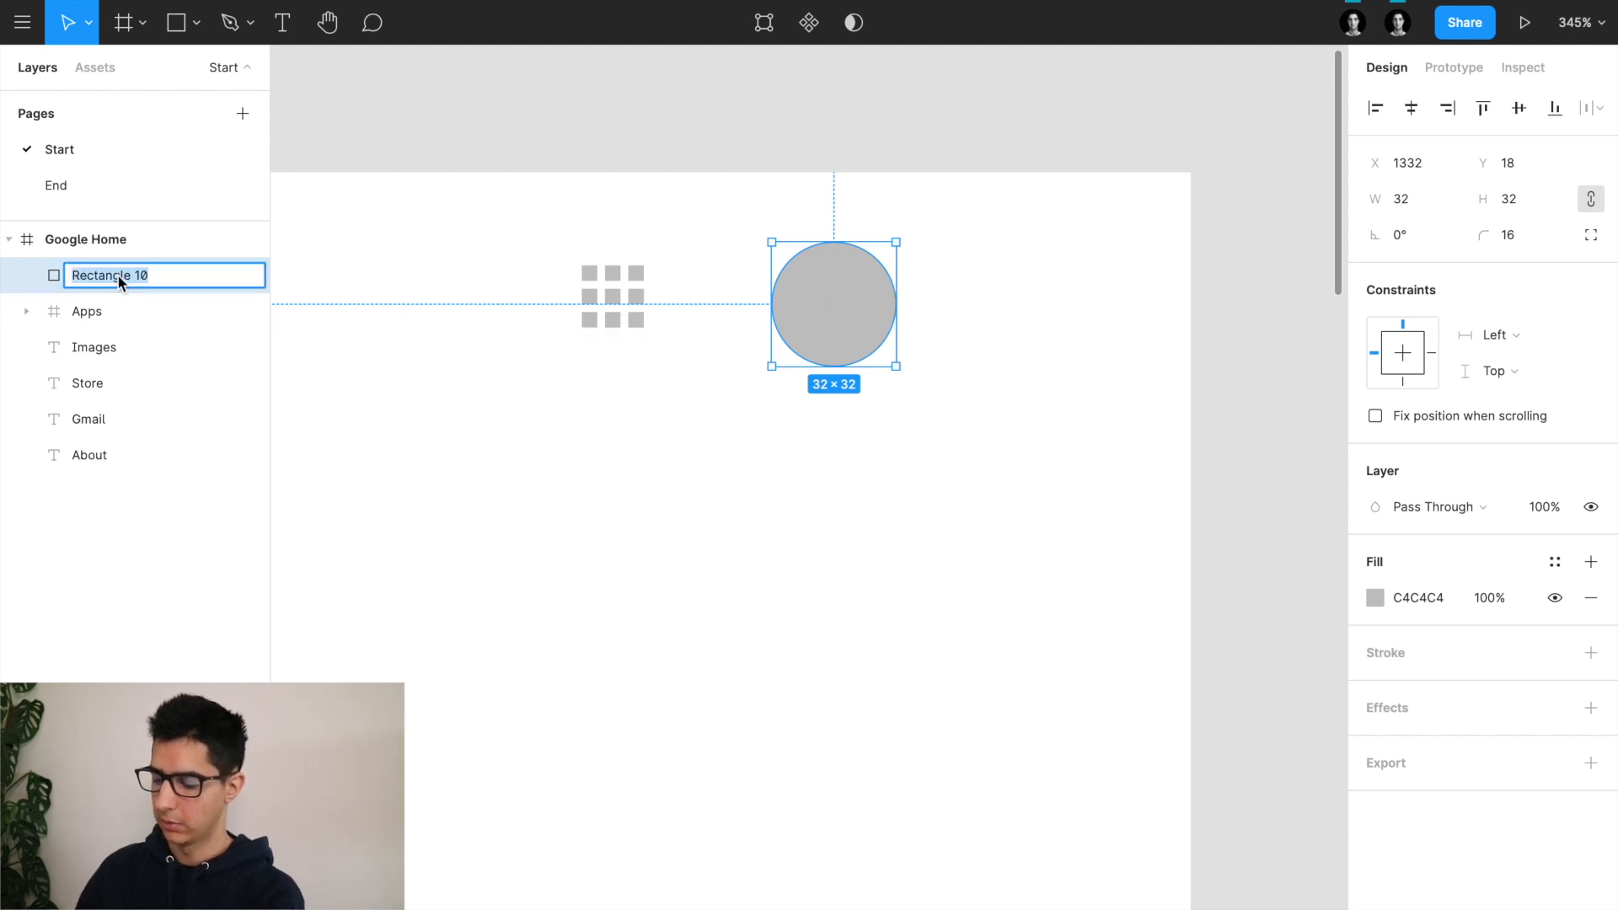
pyautogui.write('Pr')
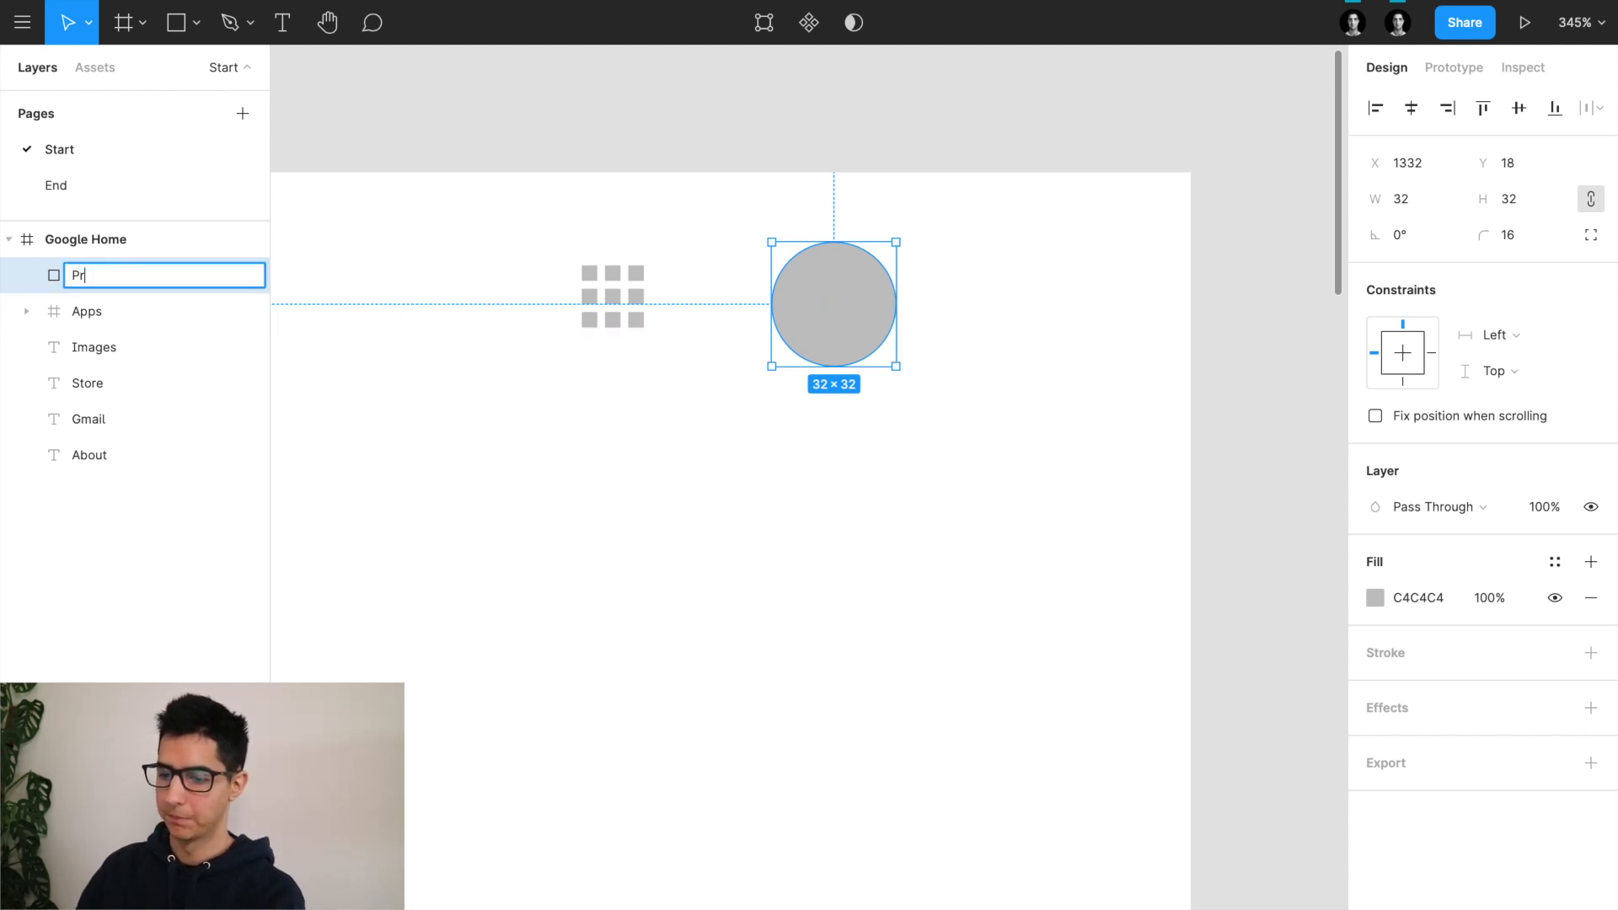
pyautogui.write('ofile Image')
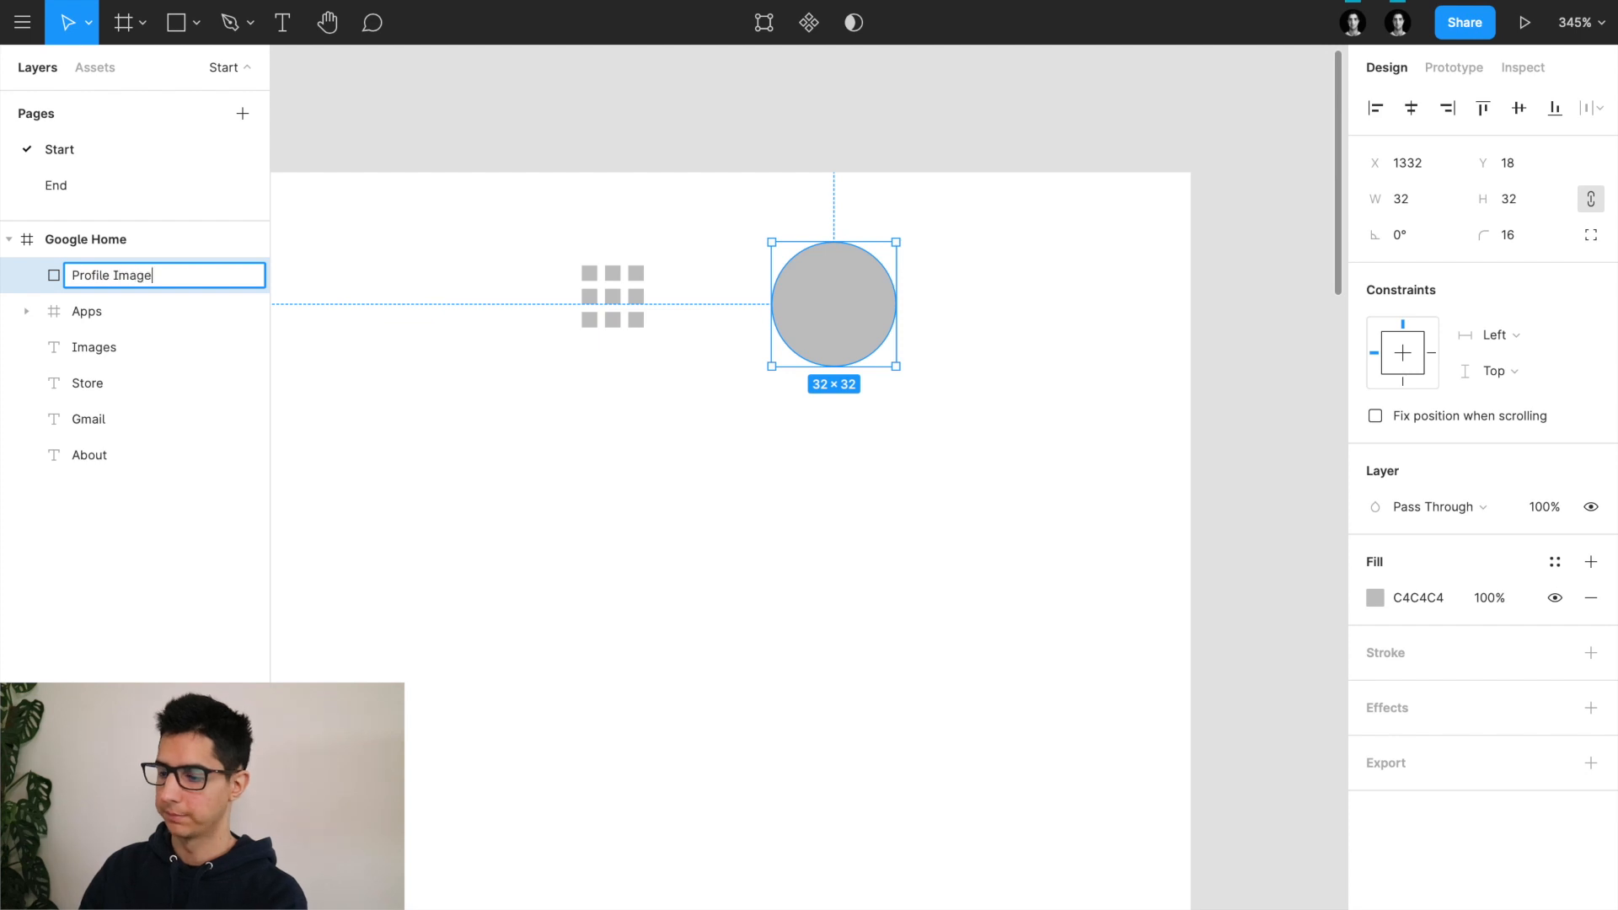
pyautogui.press('Return')
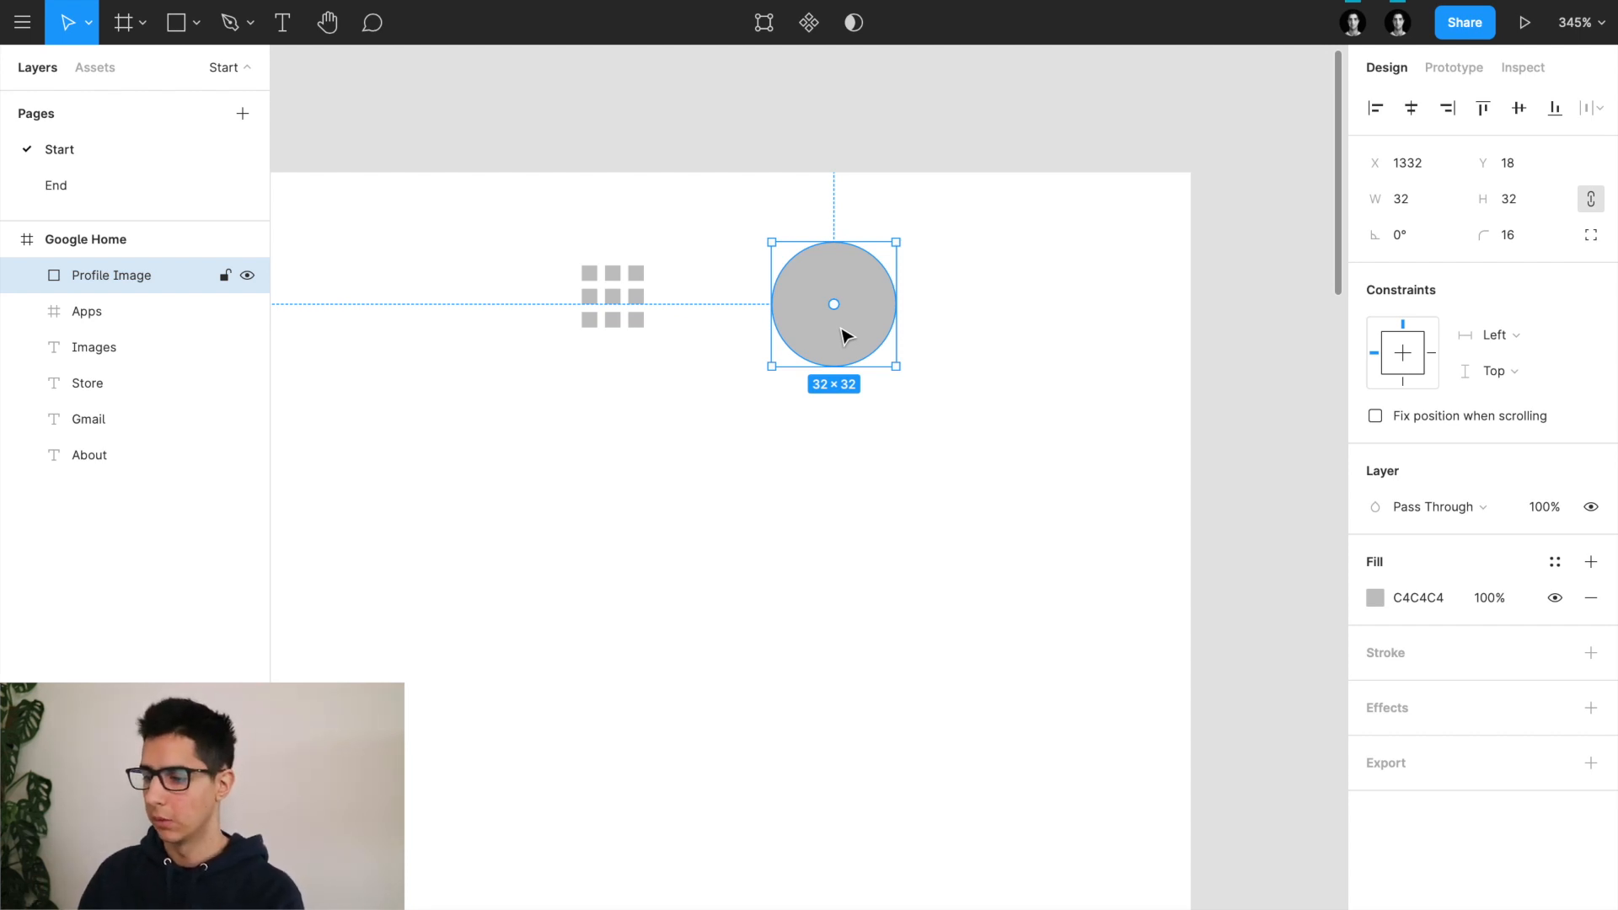
# Step: Fill the Profile Image circle with an avatar from the UI Faces plugin, using Unsplash.com as source and Happiness as emotion
pyautogui.rightClick(845, 336)
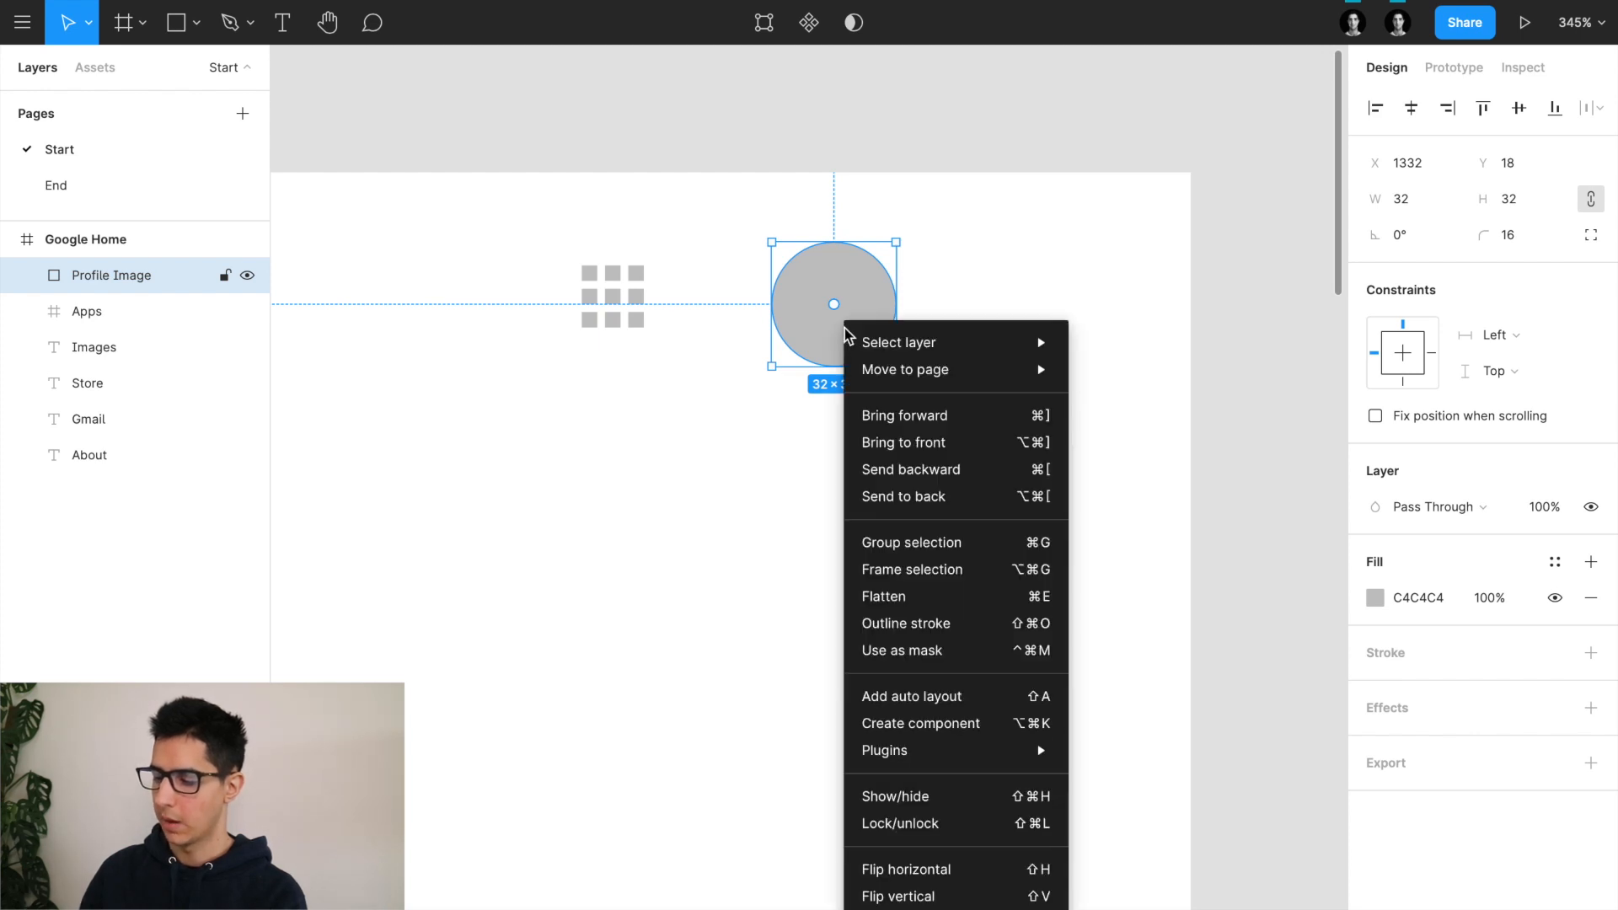
pyautogui.moveTo(959, 746)
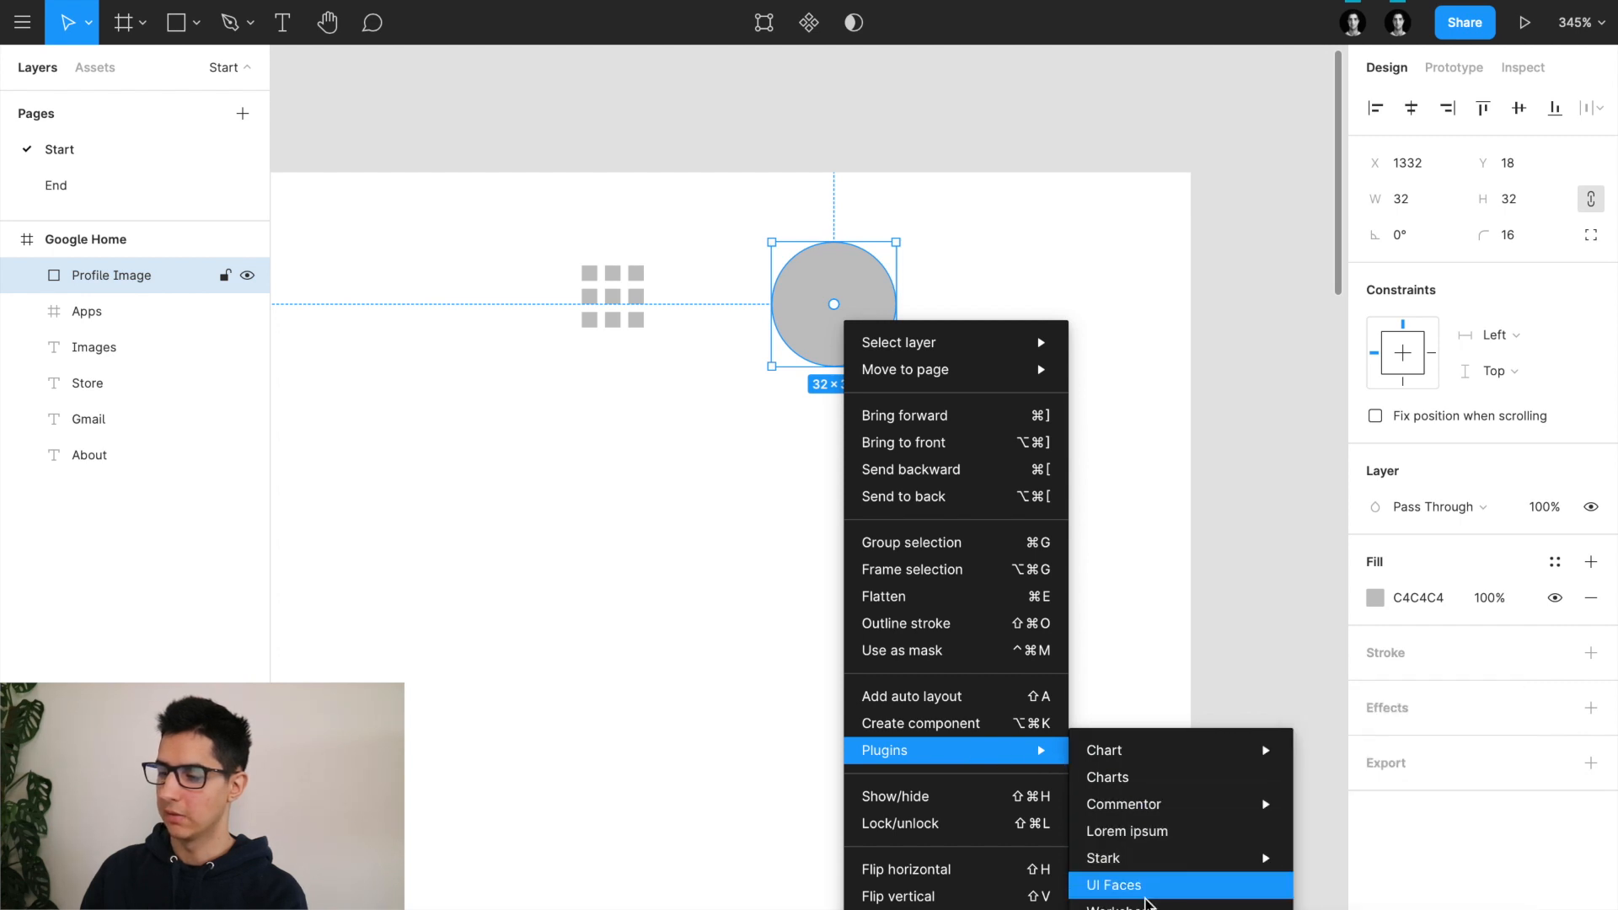
pyautogui.click(1140, 892)
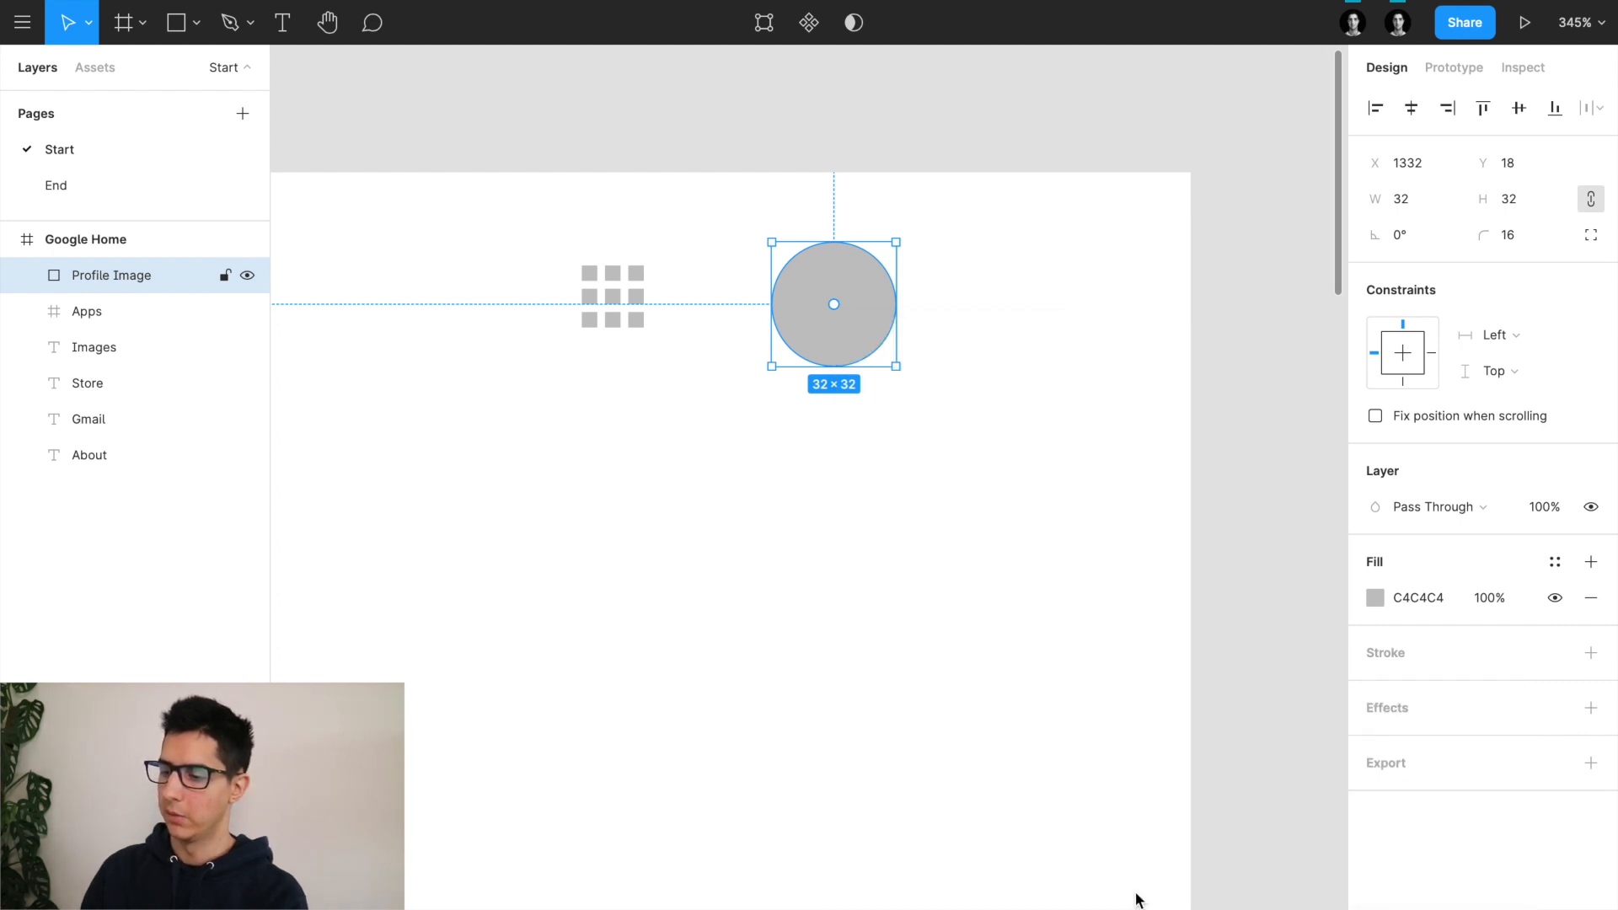
pyautogui.moveTo(746, 221); pyautogui.dragTo(567, 225)
pyautogui.click(541, 298)
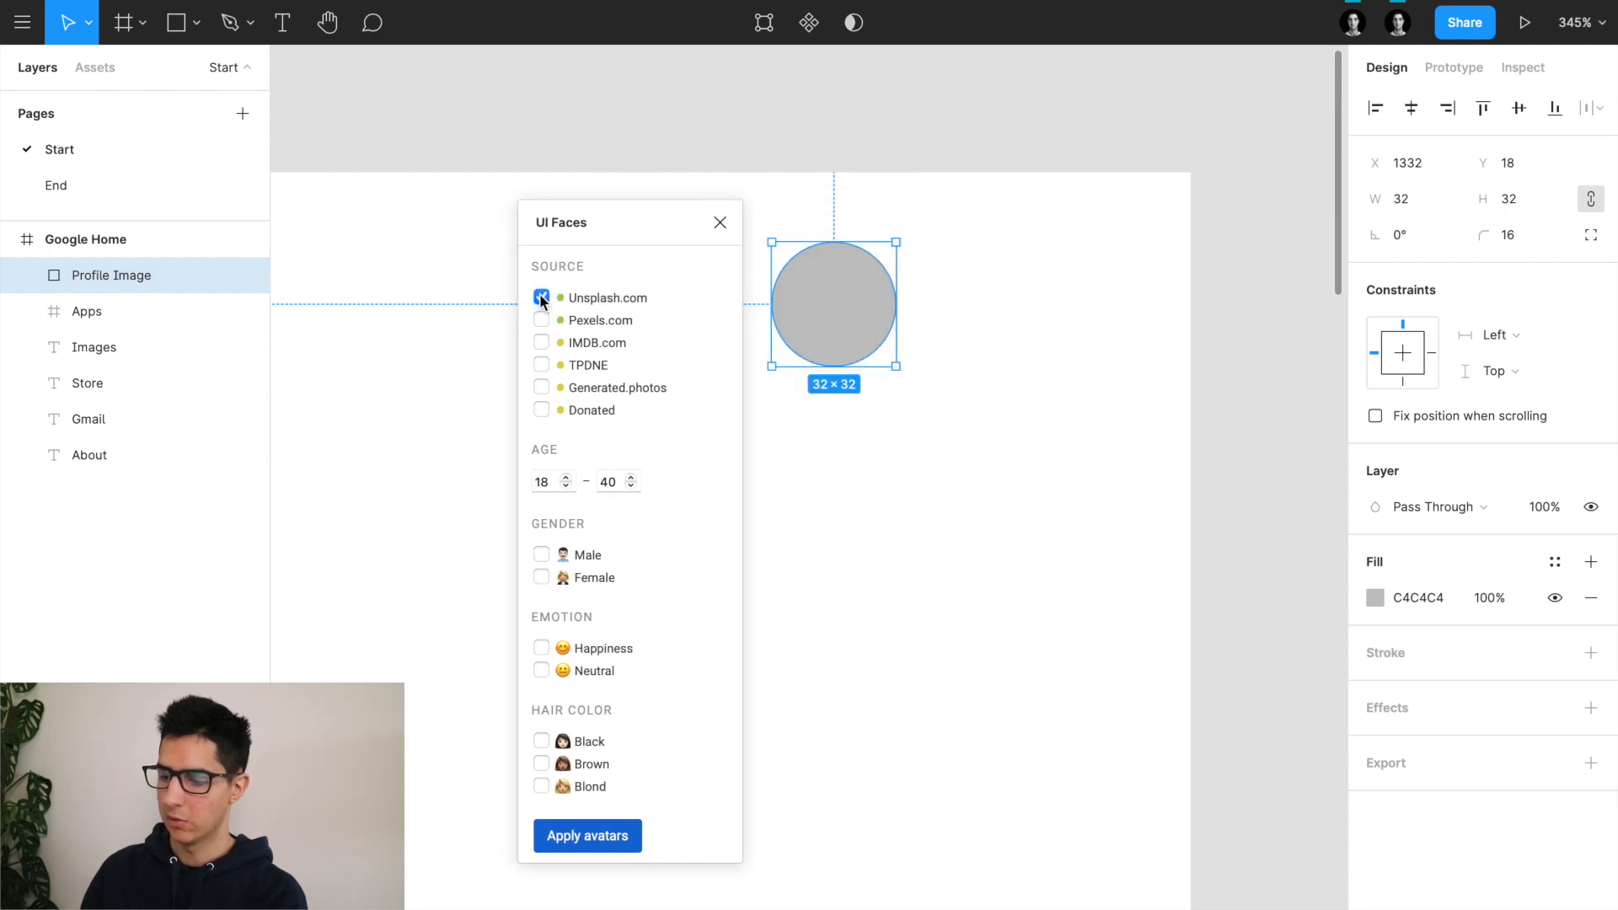
pyautogui.click(541, 647)
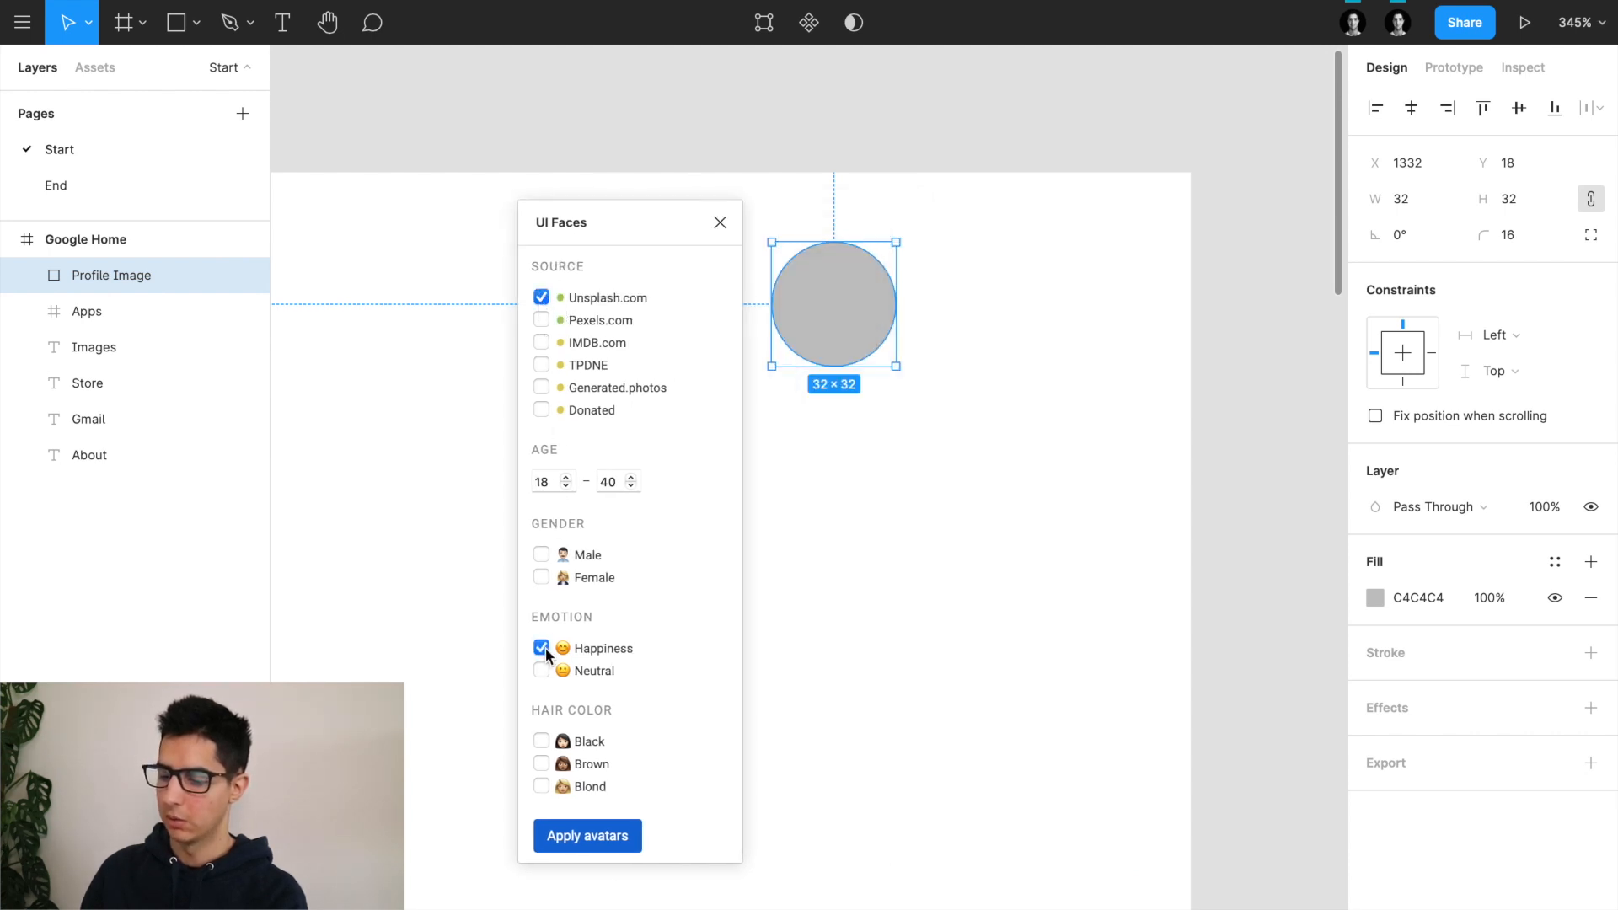
pyautogui.click(575, 843)
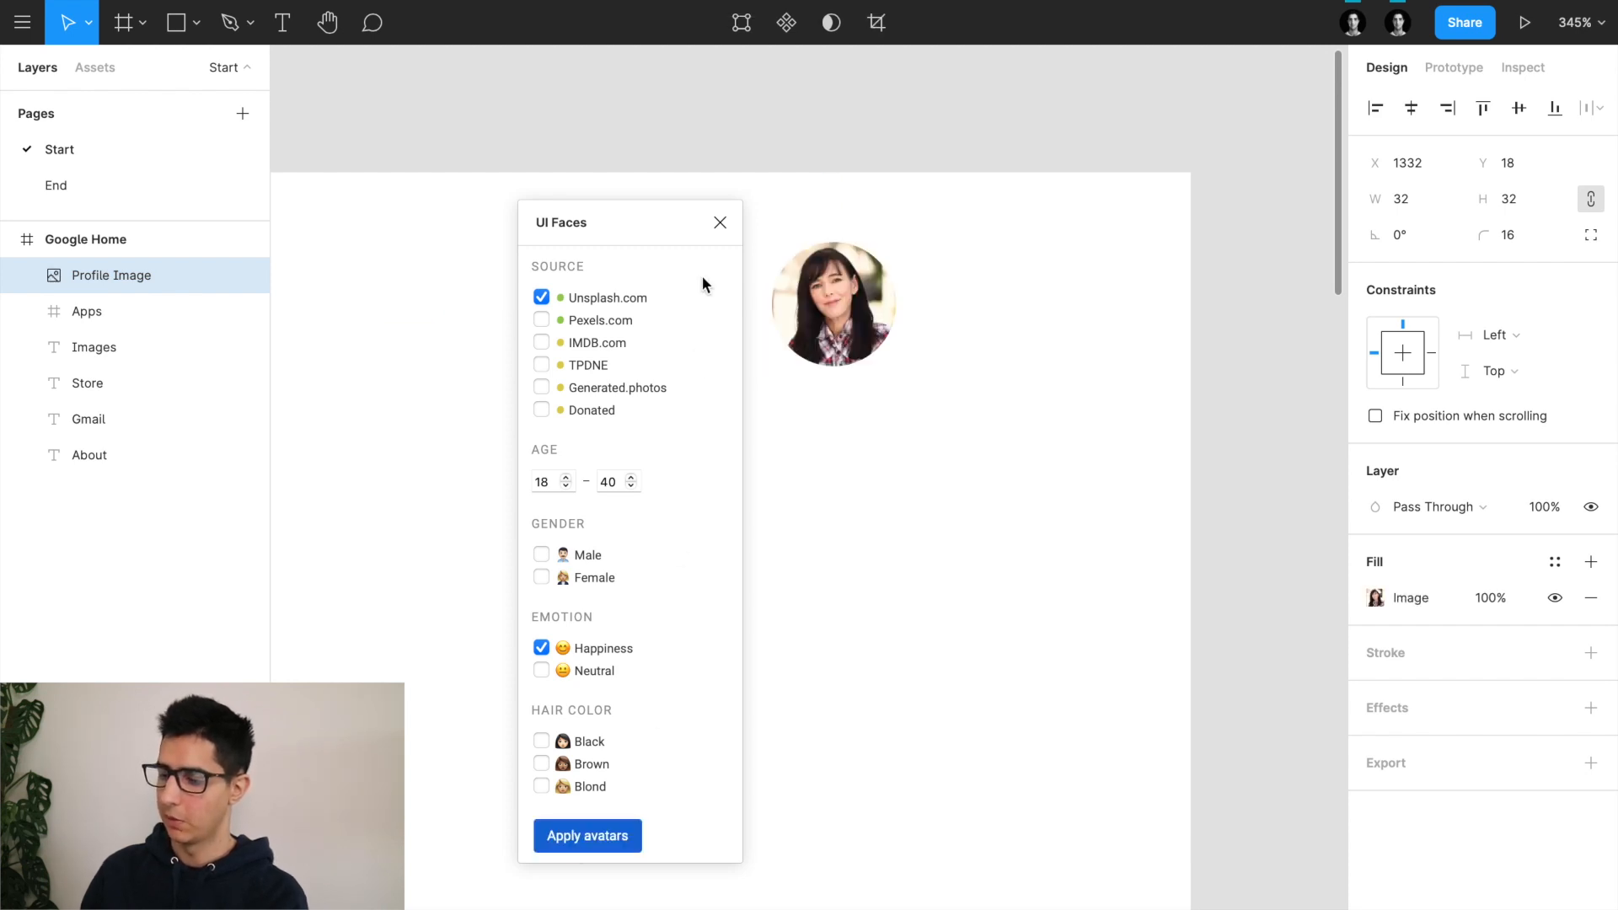
pyautogui.click(721, 225)
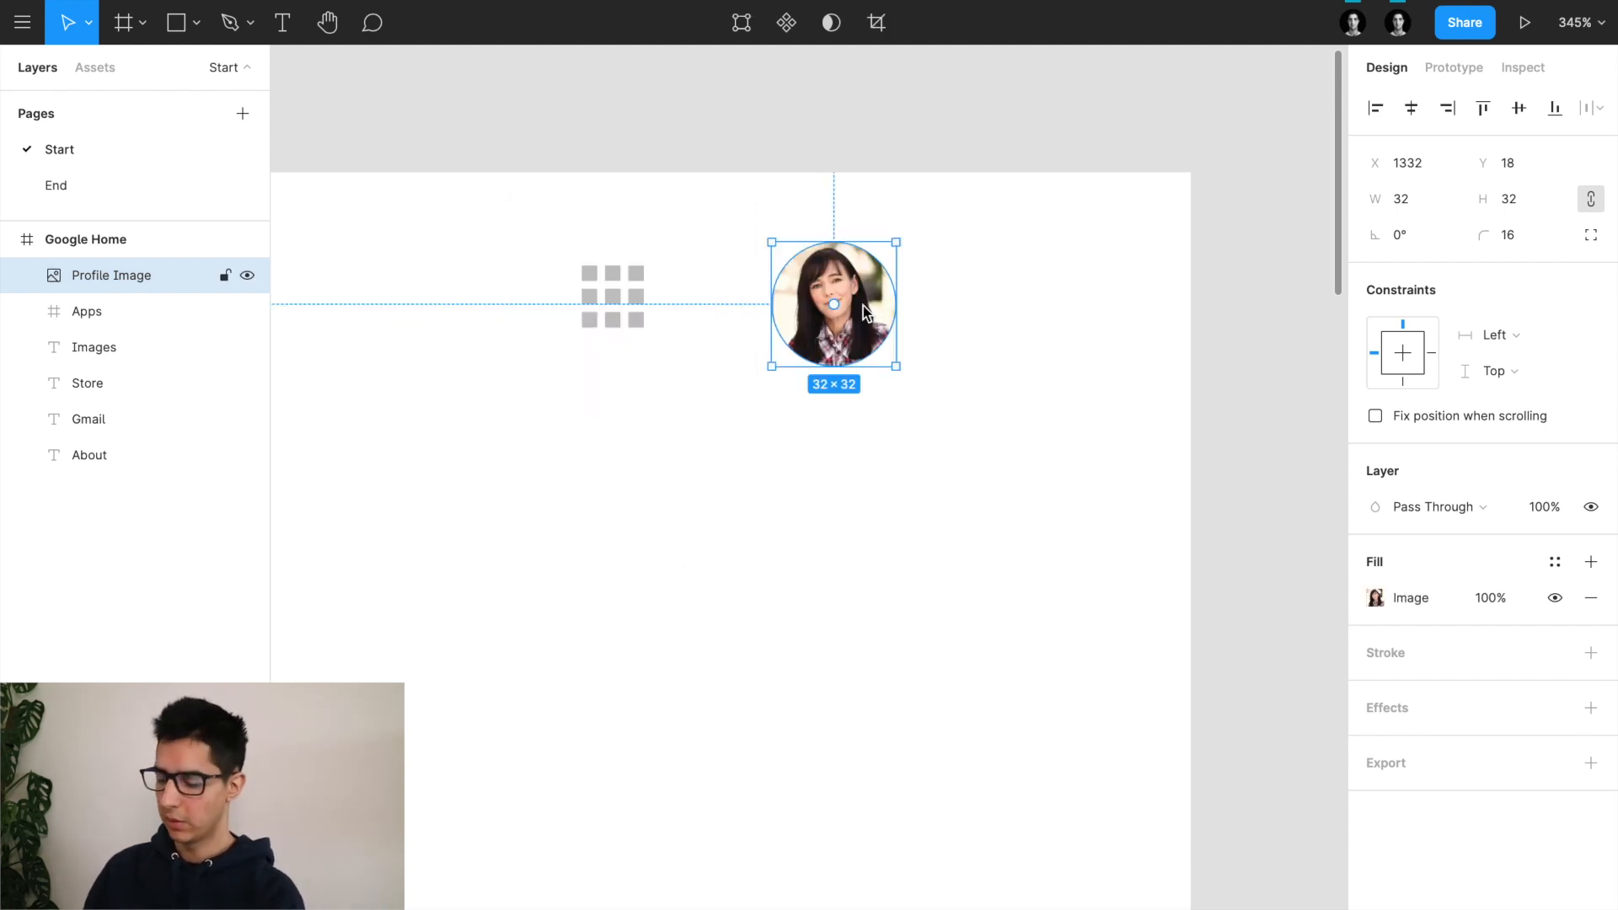
# Step: Move the Profile Image to X 1376, Y 16, leaving 32 px to the frame's right edge and 16 px above
pyautogui.scroll(-2, 864, 305)
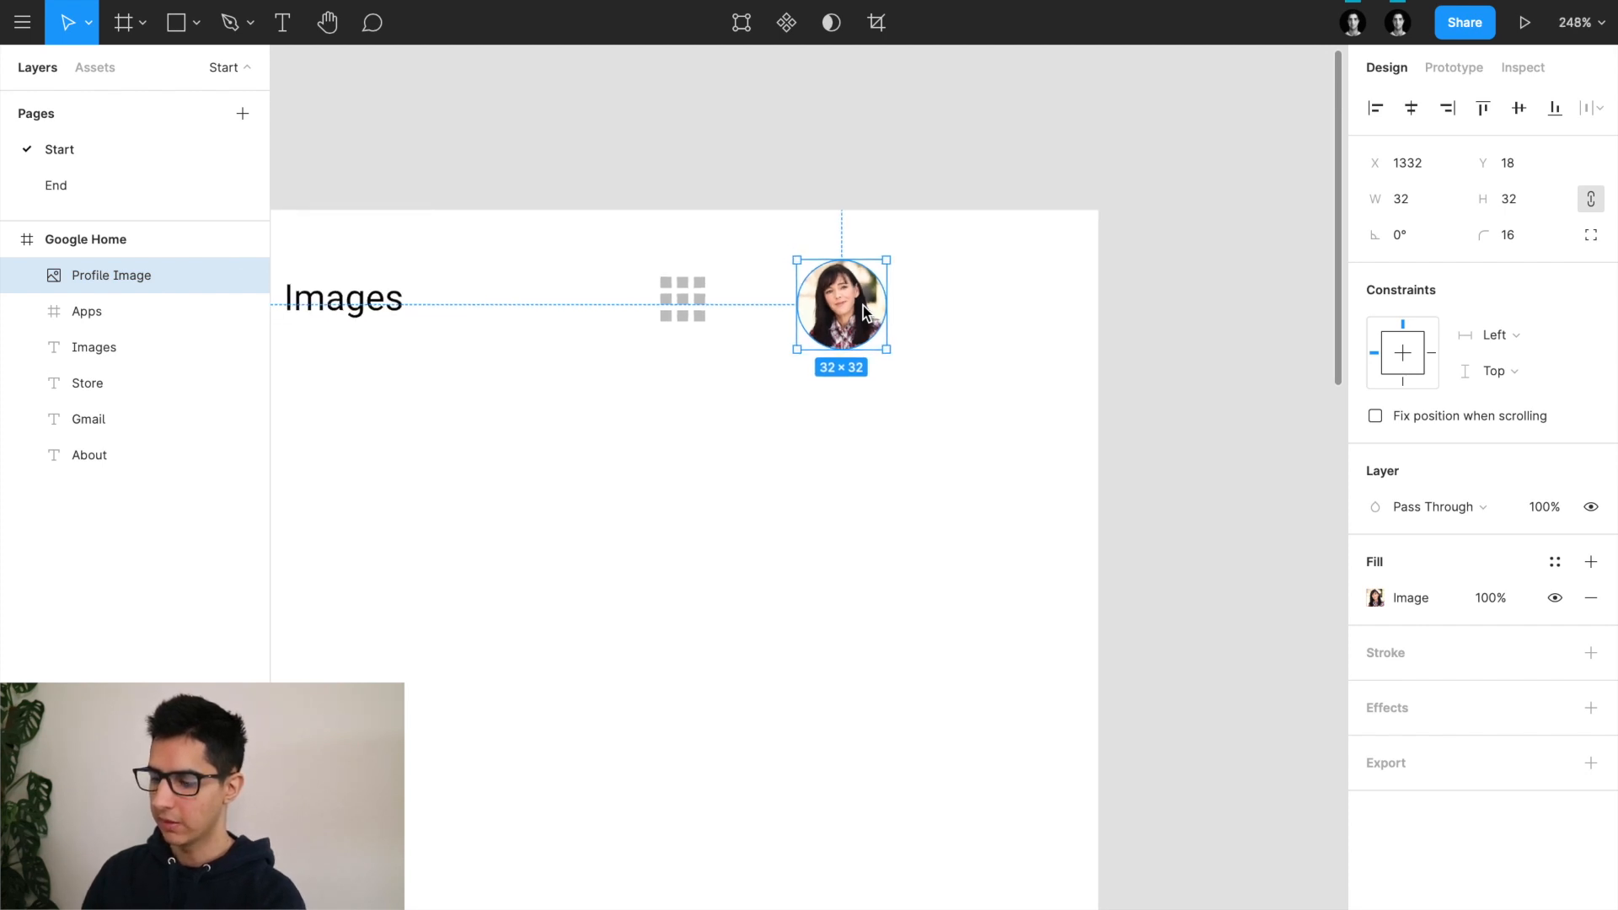
pyautogui.scroll(-4, 866, 313)
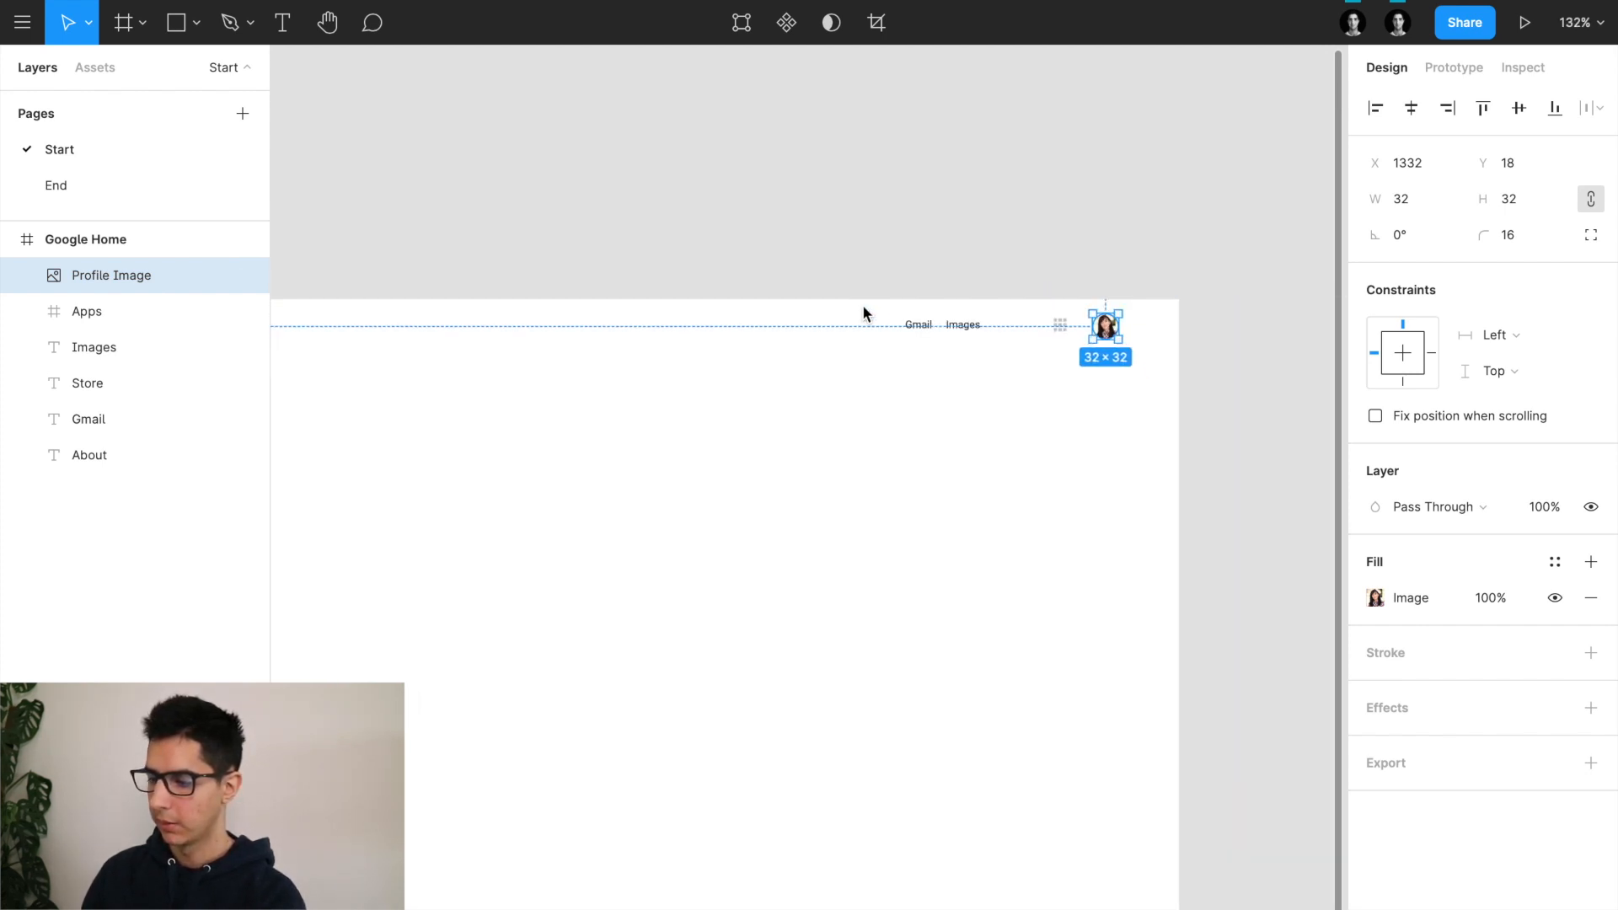
pyautogui.scroll(3, 862, 305)
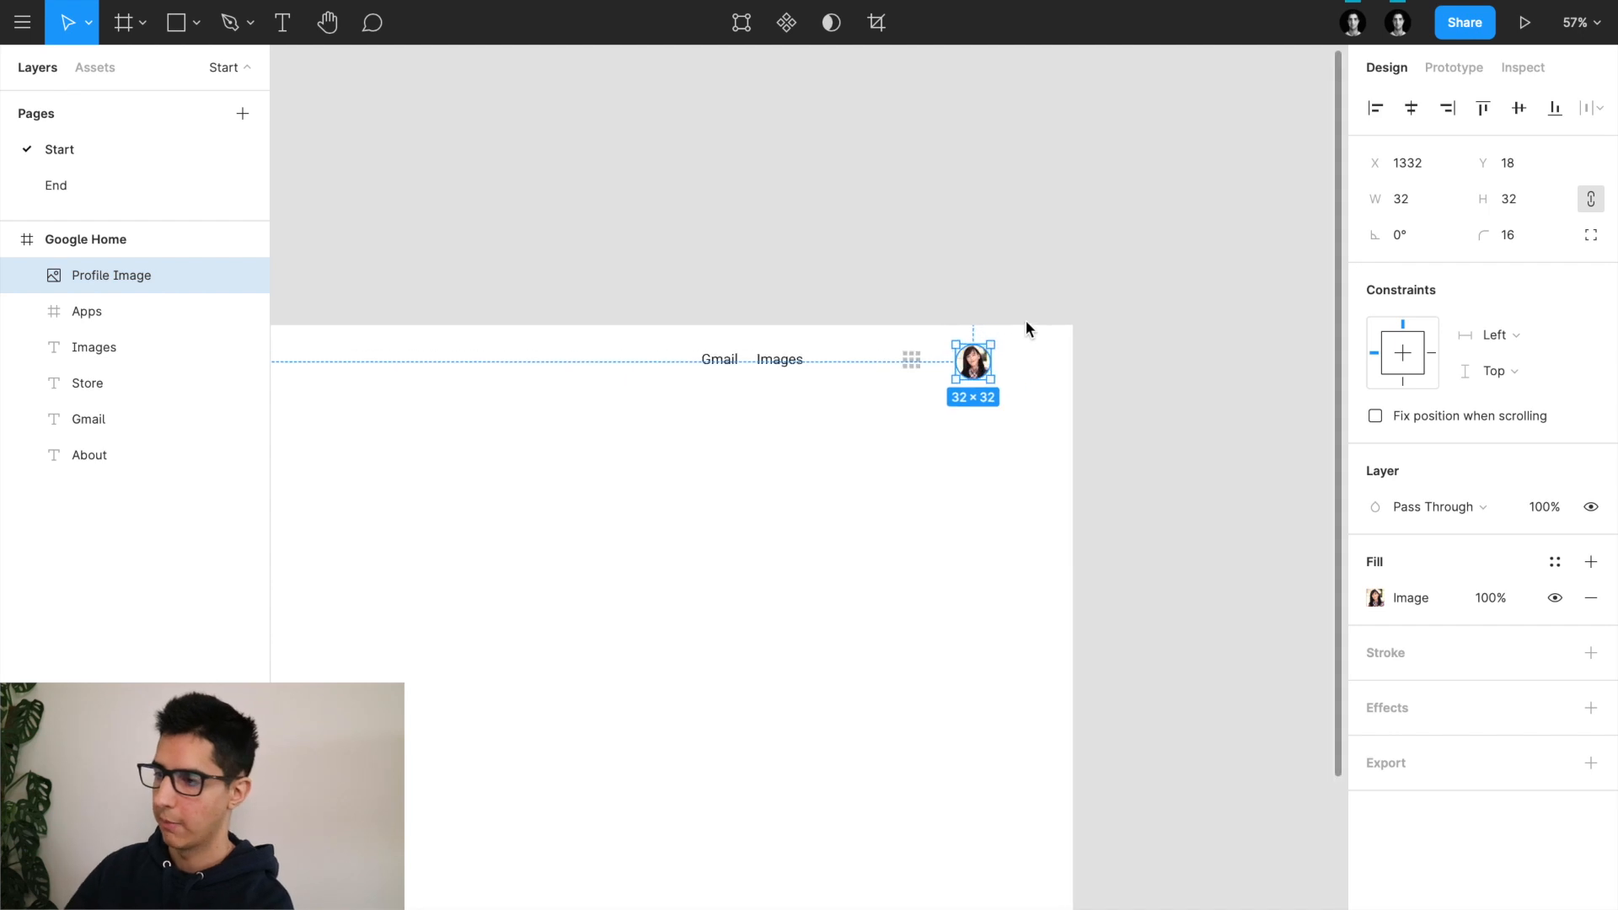
pyautogui.scroll(5, 1025, 321)
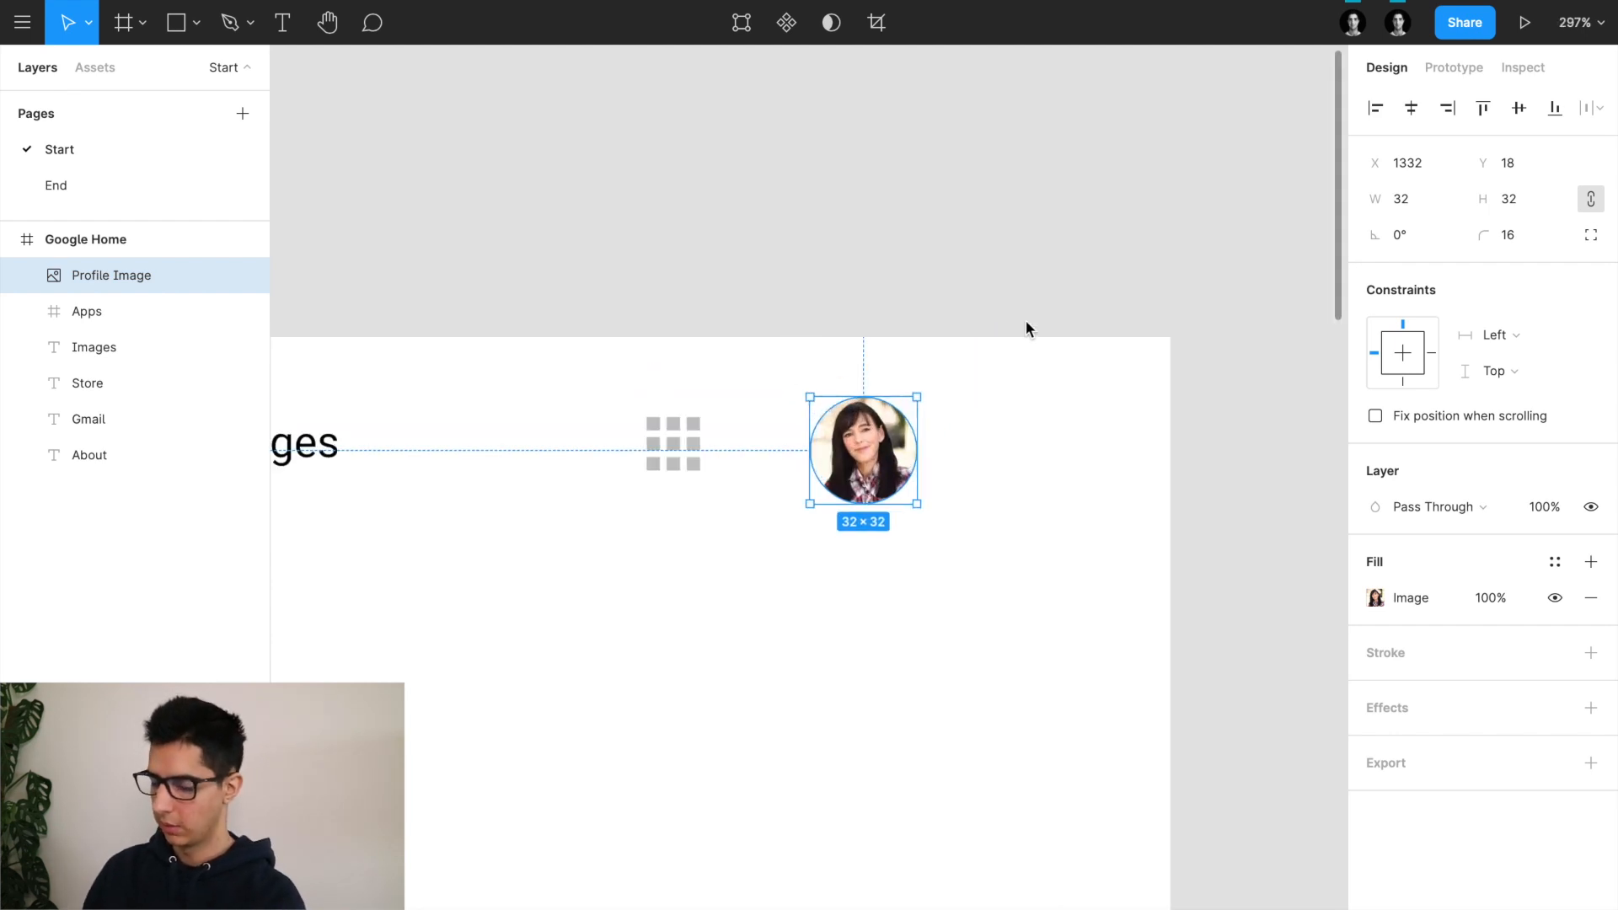
pyautogui.hotkey('shift', 'Right')
pyautogui.hotkey('shift', 'Right')
pyautogui.hotkey('shift', 'Right')
pyautogui.hotkey('shift', 'Right')
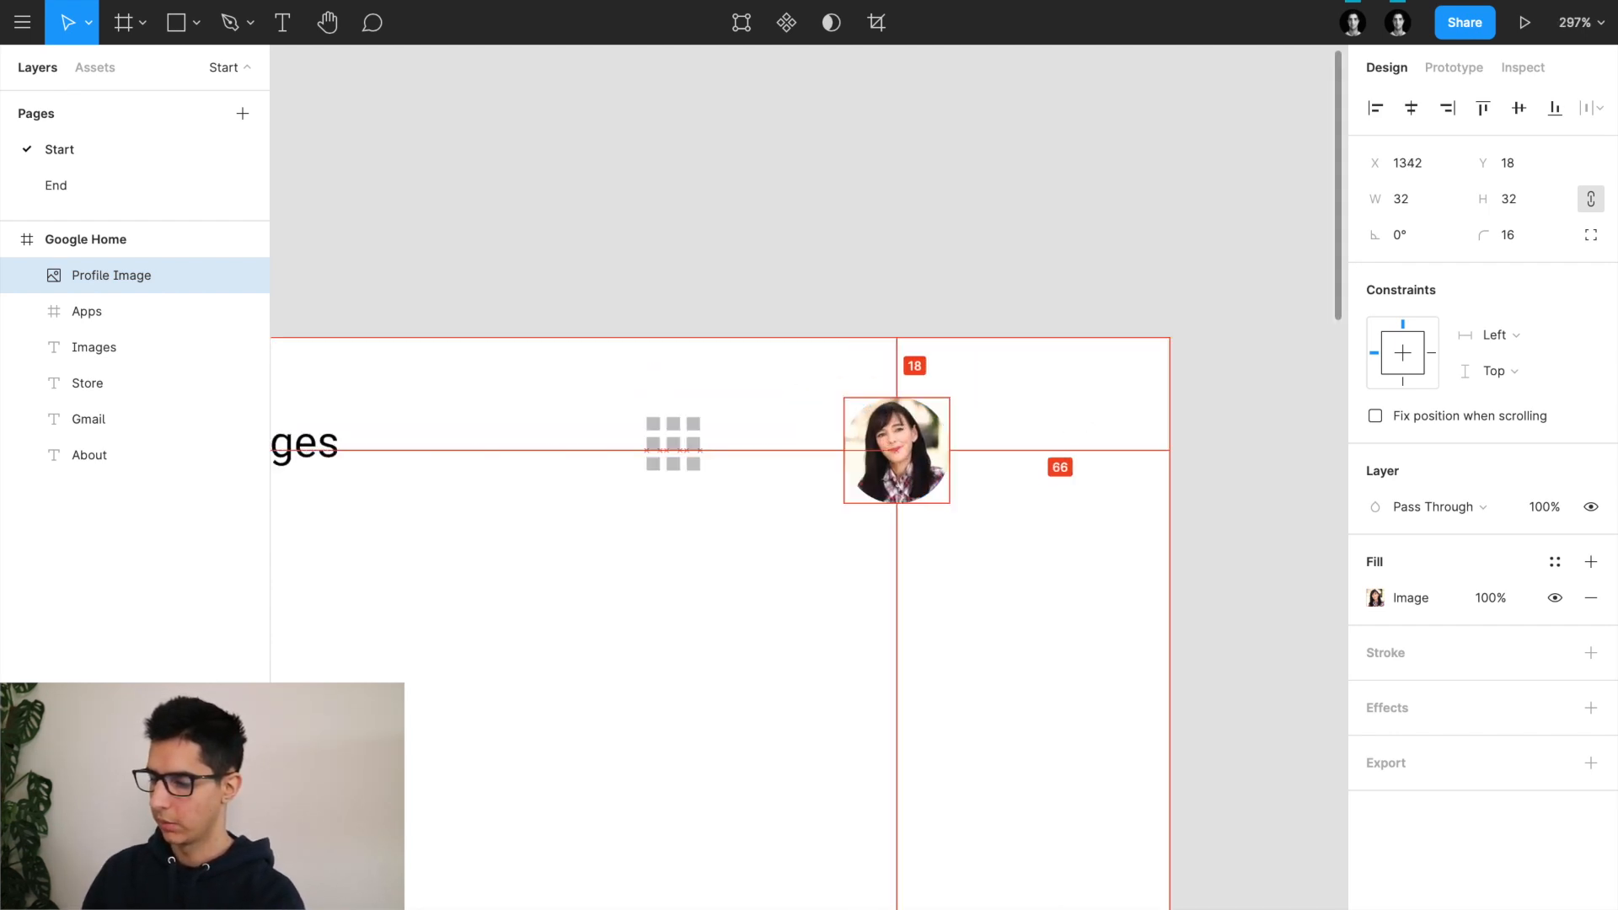
pyautogui.press('Right')
pyautogui.press('Right')
pyautogui.press('Right')
pyautogui.press('Right')
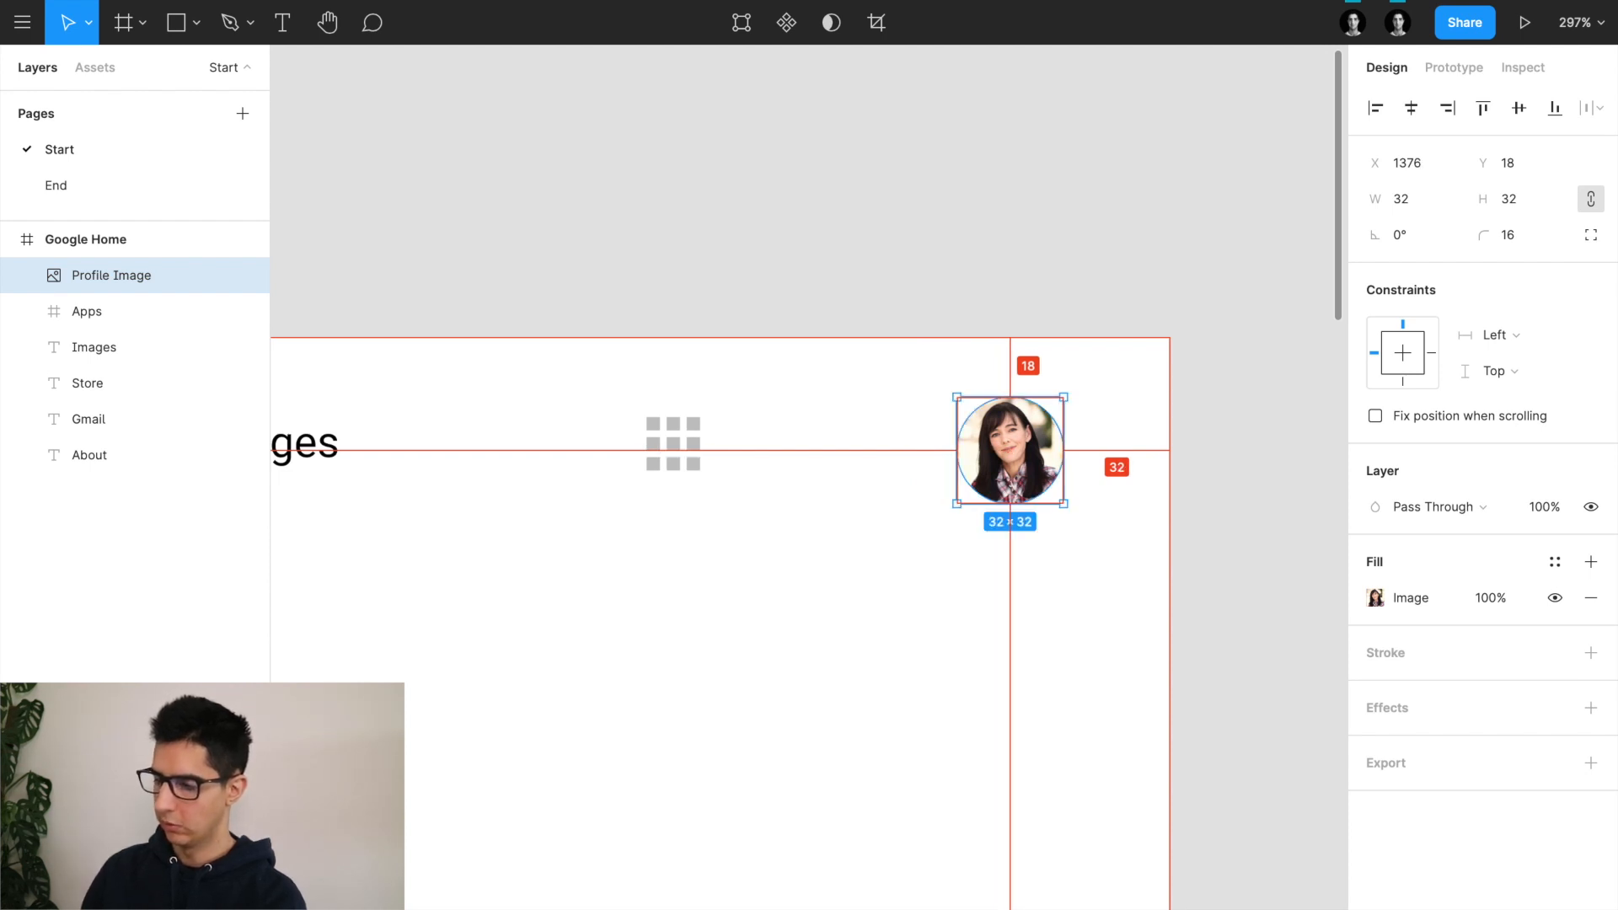
pyautogui.press('Up')
pyautogui.press('Up')
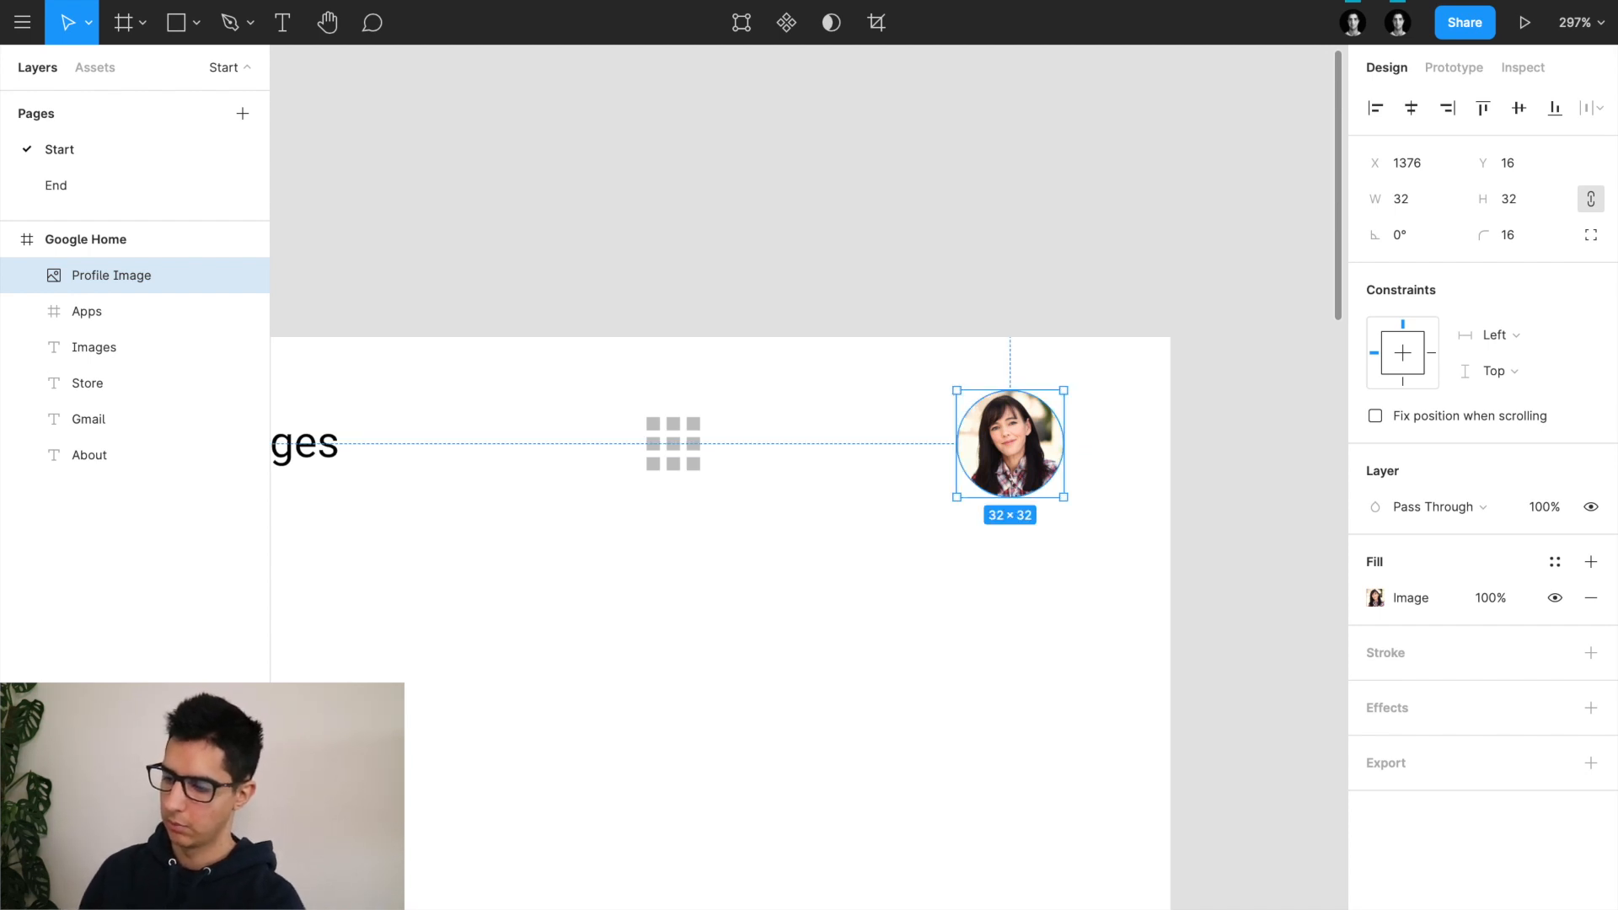
# Step: Move the Apps icon to X 1344, 16 px left of the Profile Image, and check the spacing around both
pyautogui.click(679, 436)
pyautogui.moveTo(703, 438); pyautogui.dragTo(892, 435)
pyautogui.press('alt')
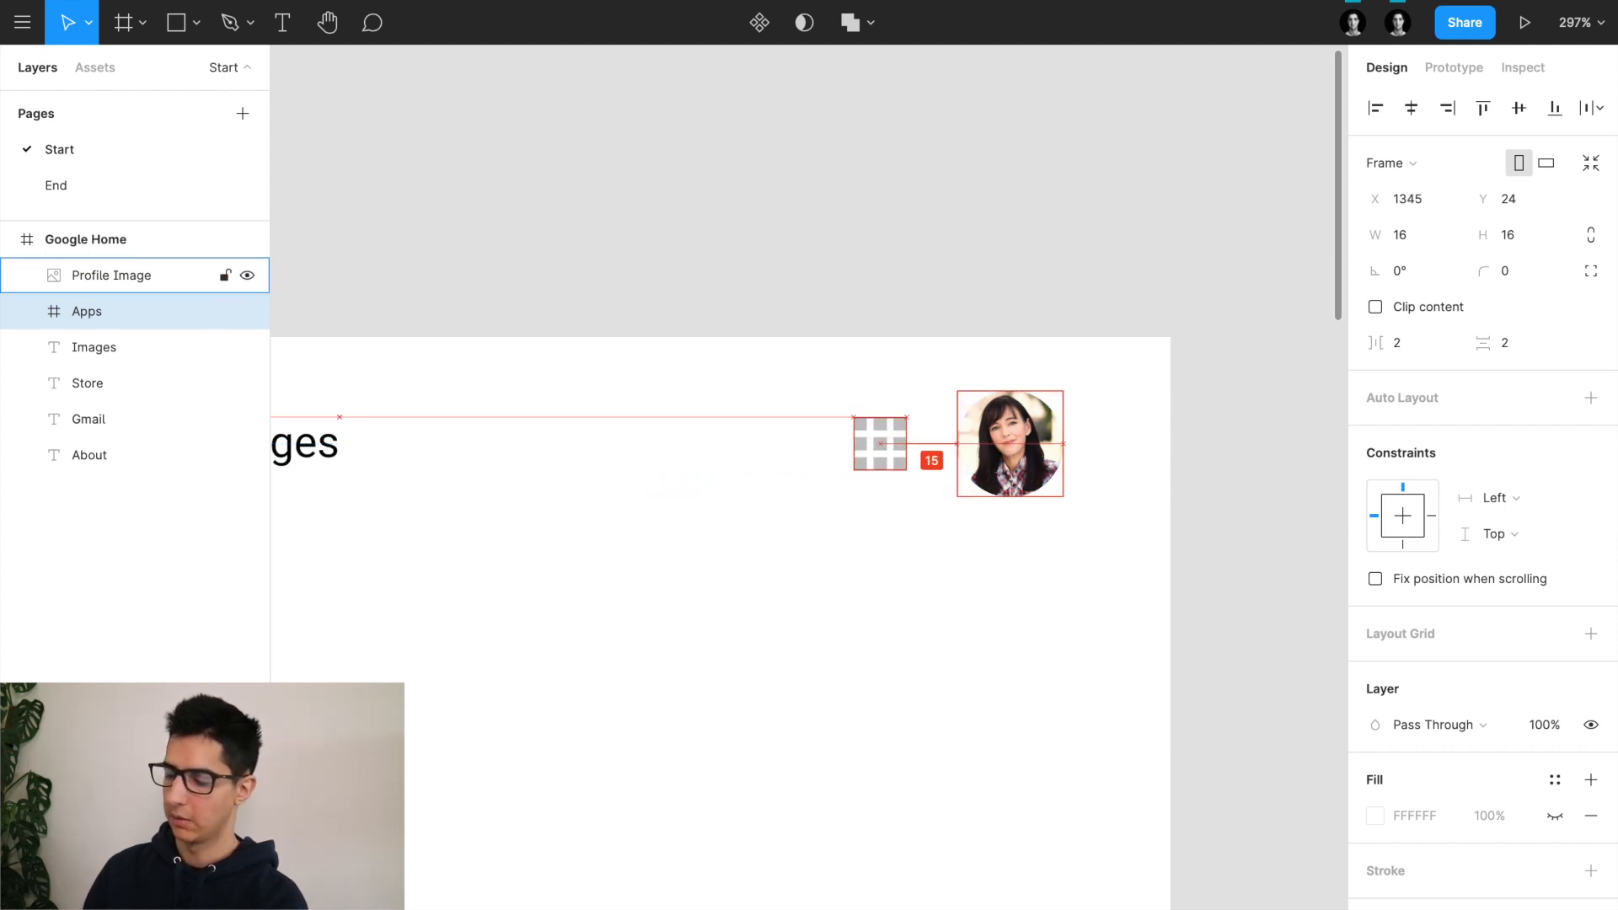
pyautogui.press('Left')
pyautogui.press('Left')
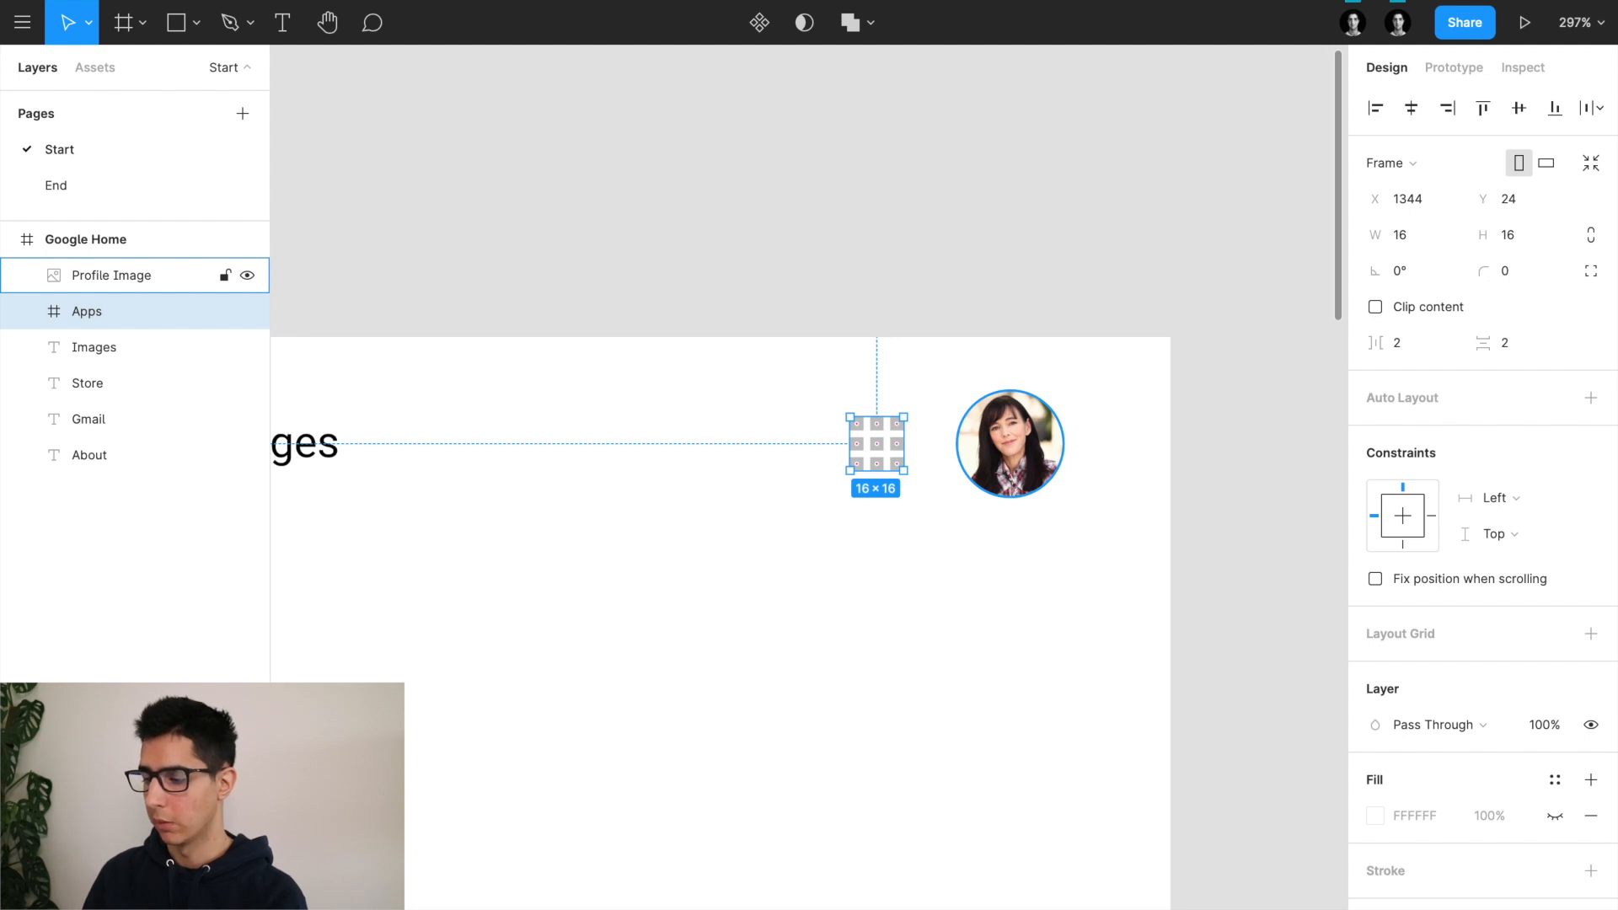
pyautogui.press('alt')
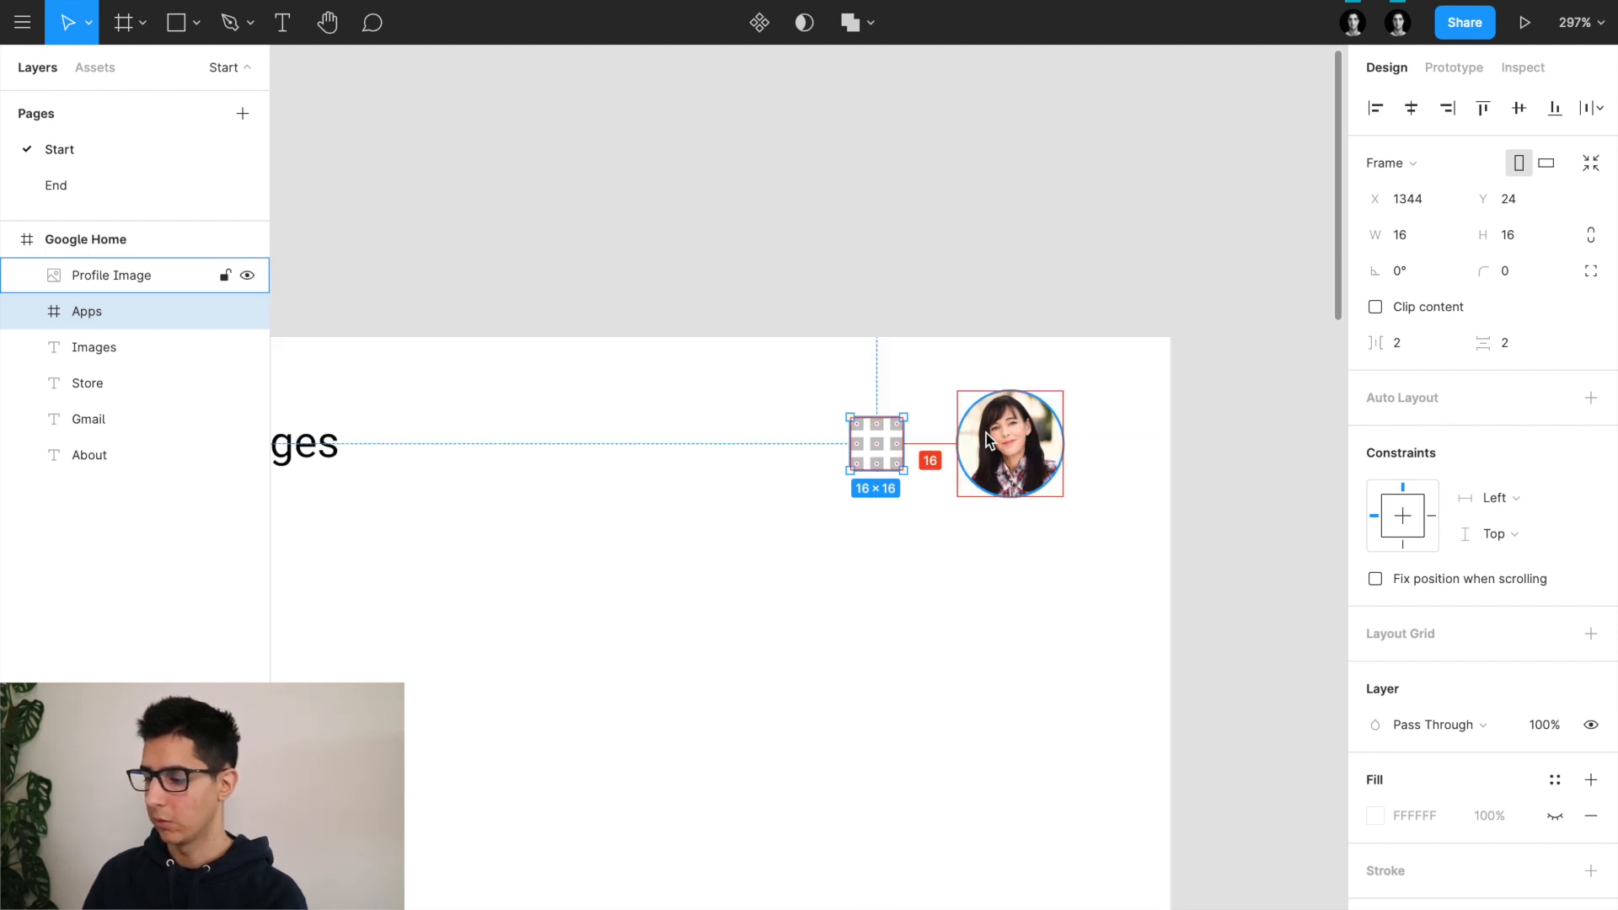
pyautogui.click(991, 443)
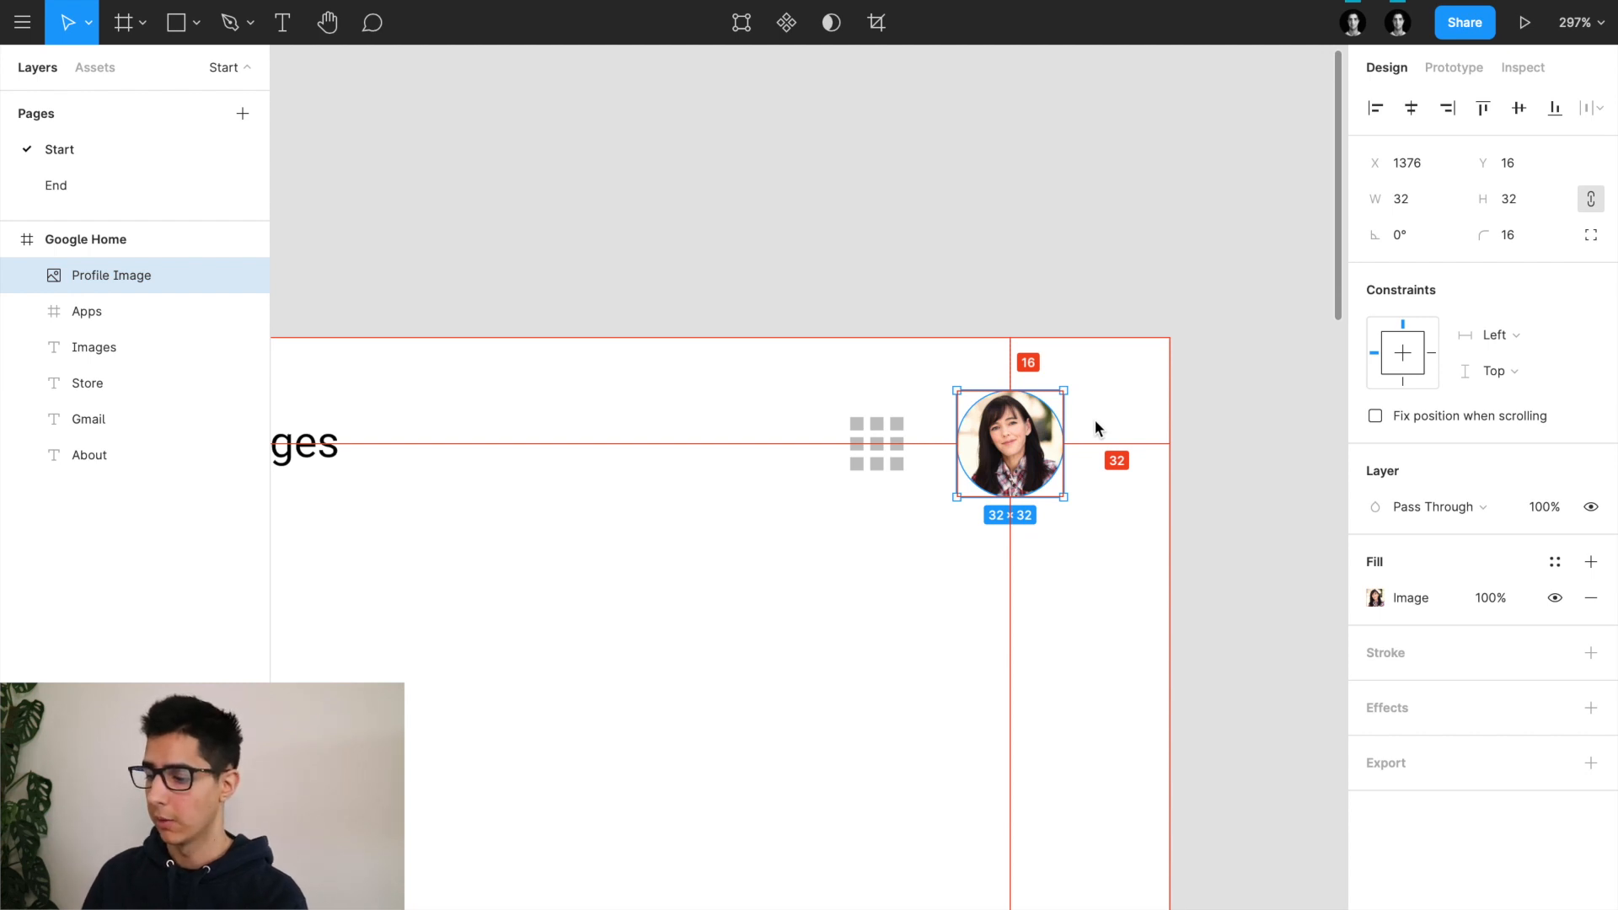
# Step: Set the Apps icon's selection color to 737373
pyautogui.click(882, 462)
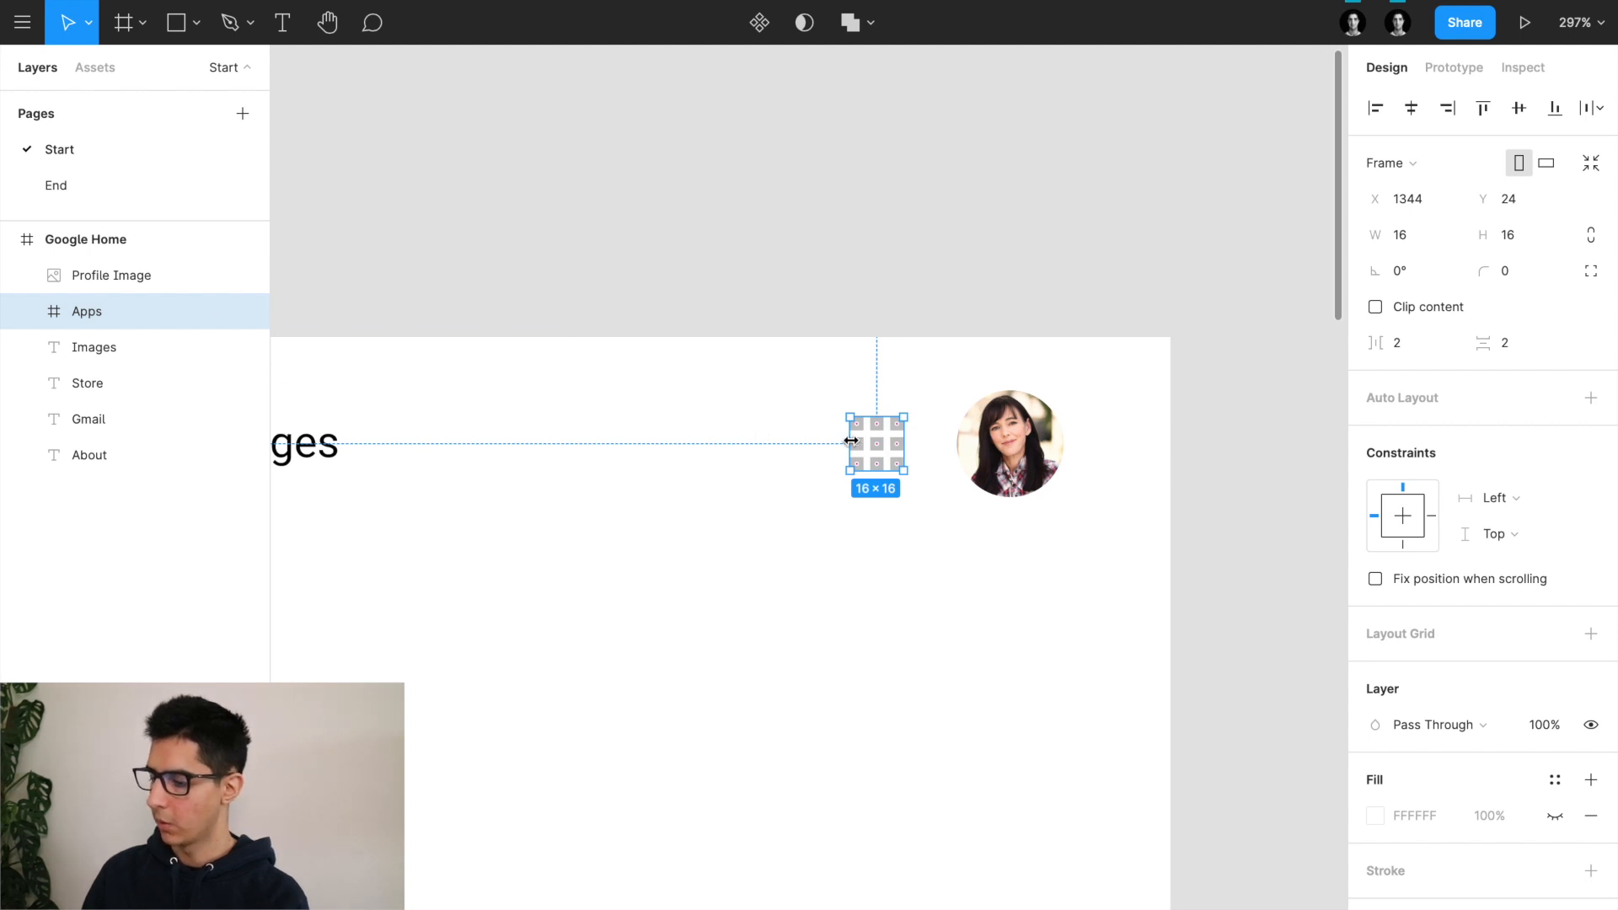
pyautogui.scroll(-3, 1484, 716)
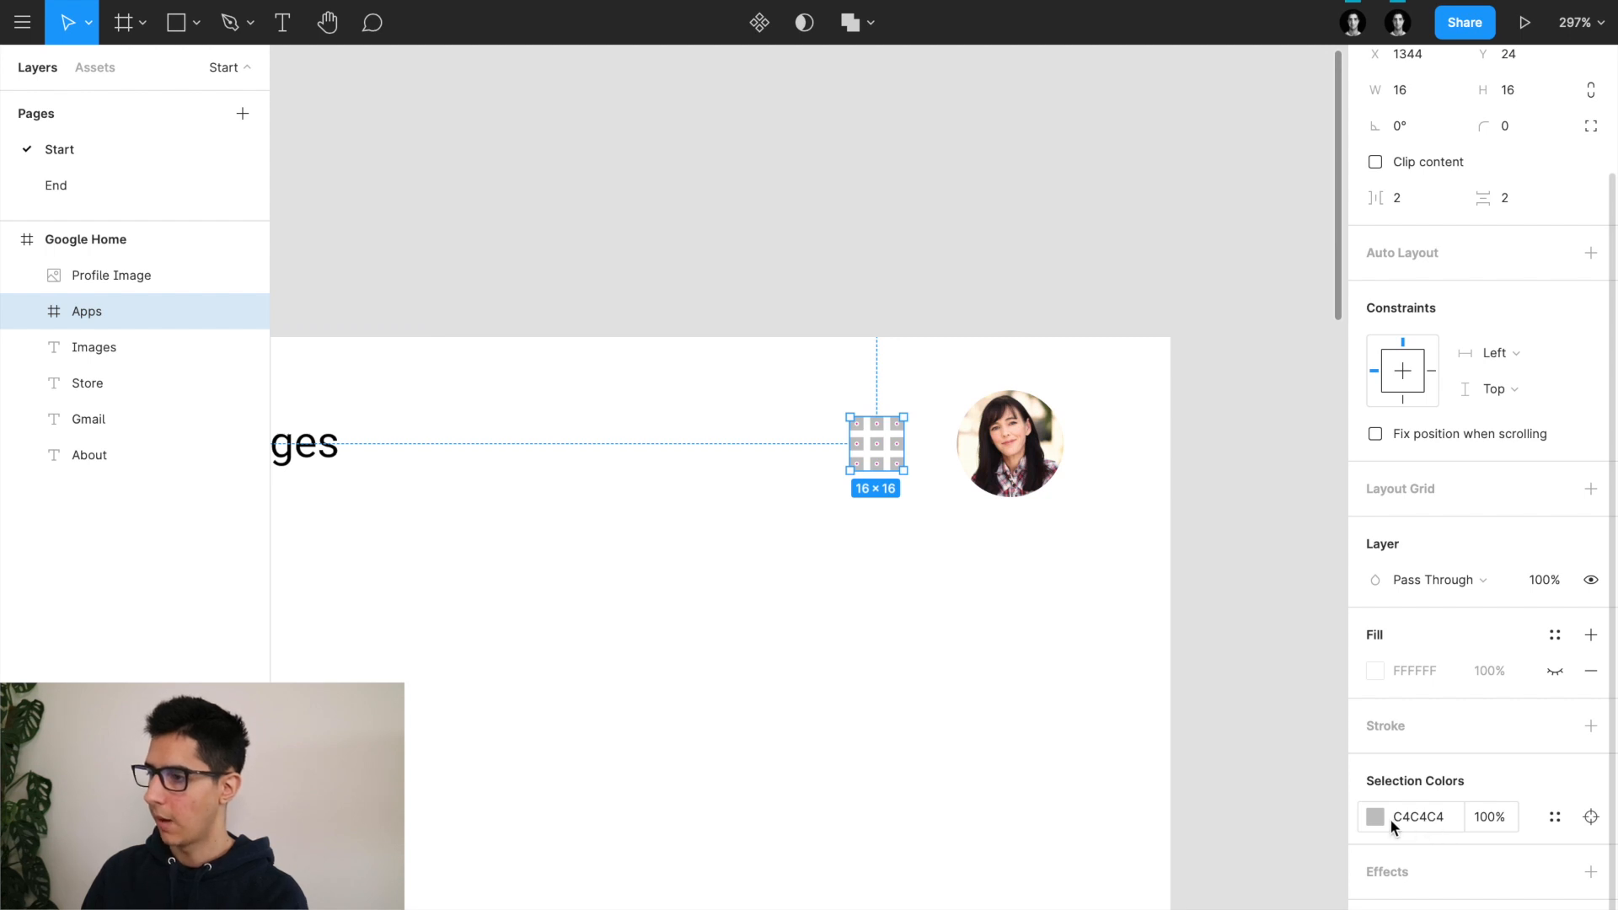
pyautogui.click(1401, 816)
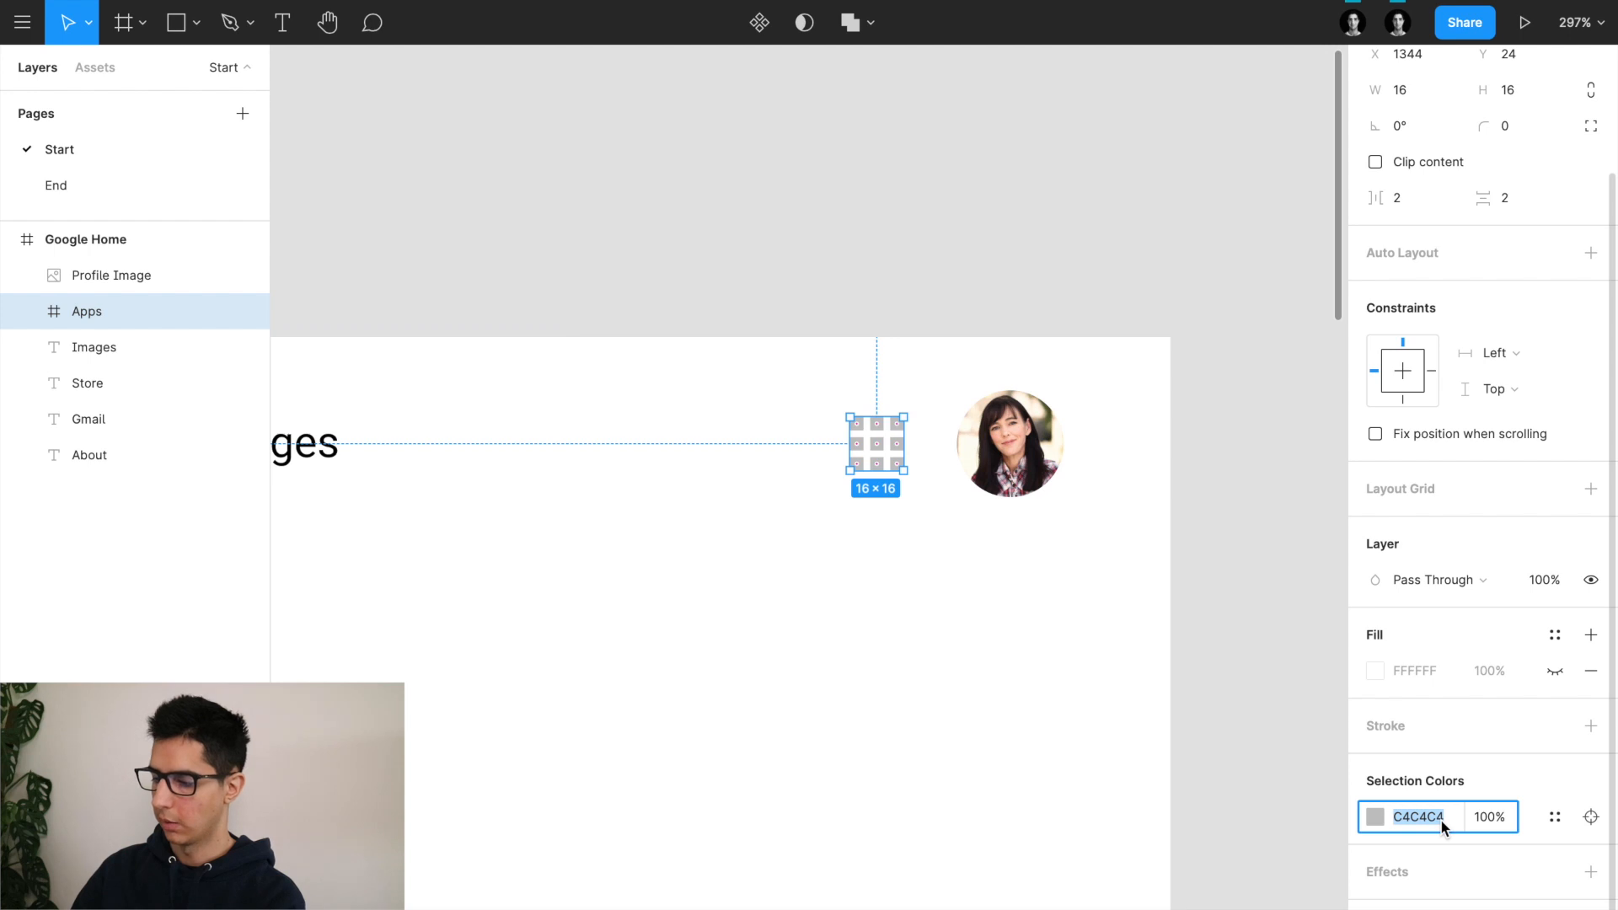
pyautogui.write('73')
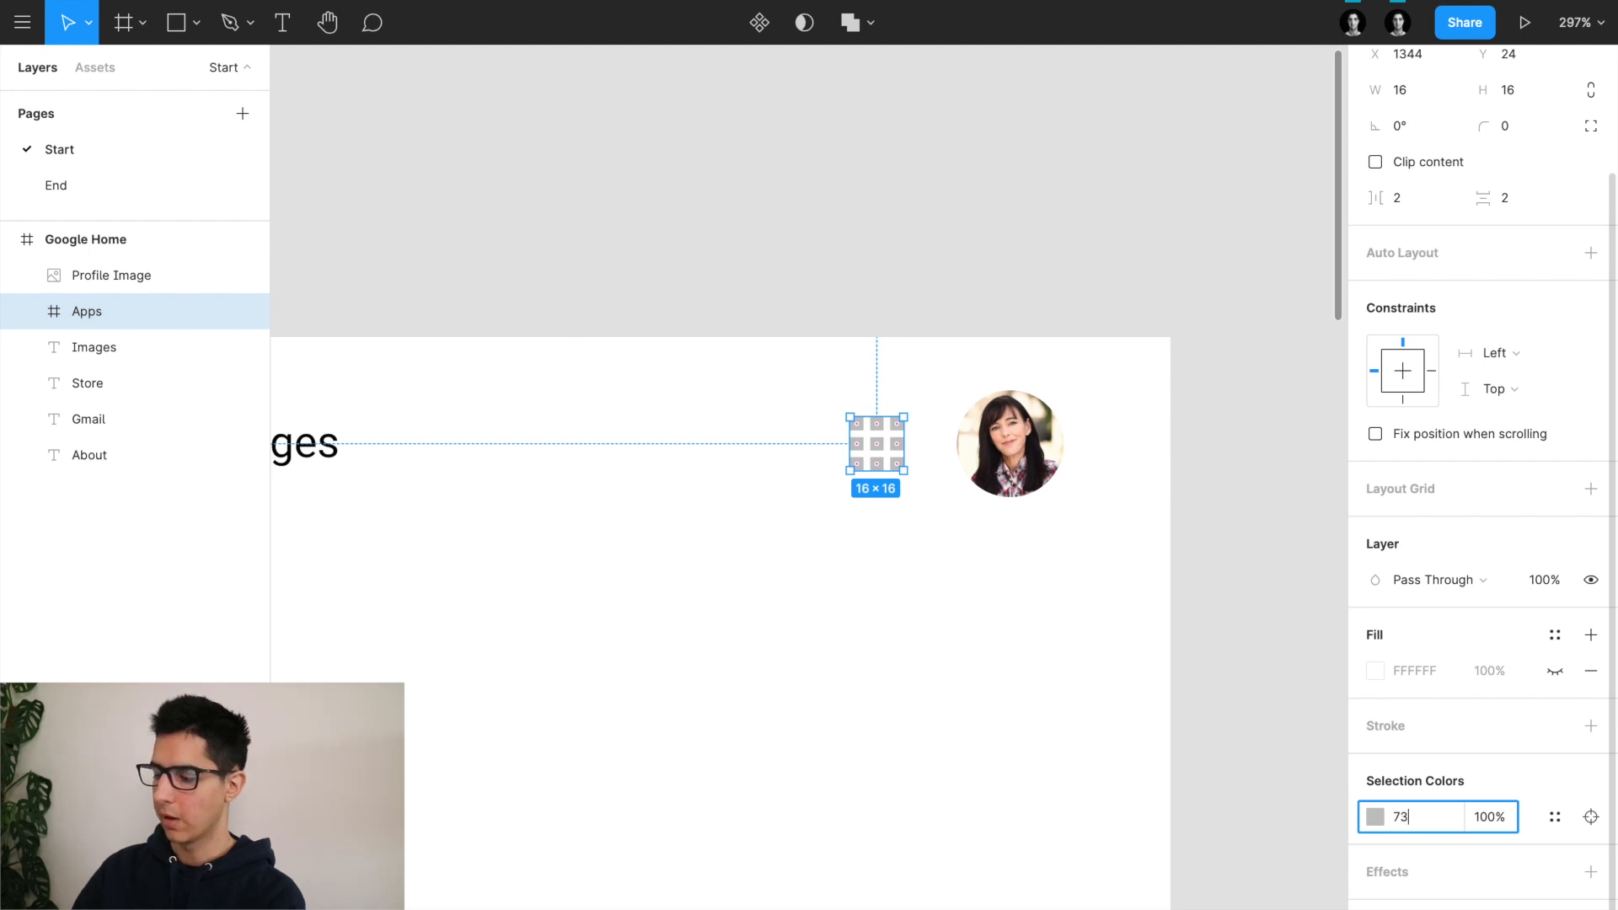
pyautogui.write('7373')
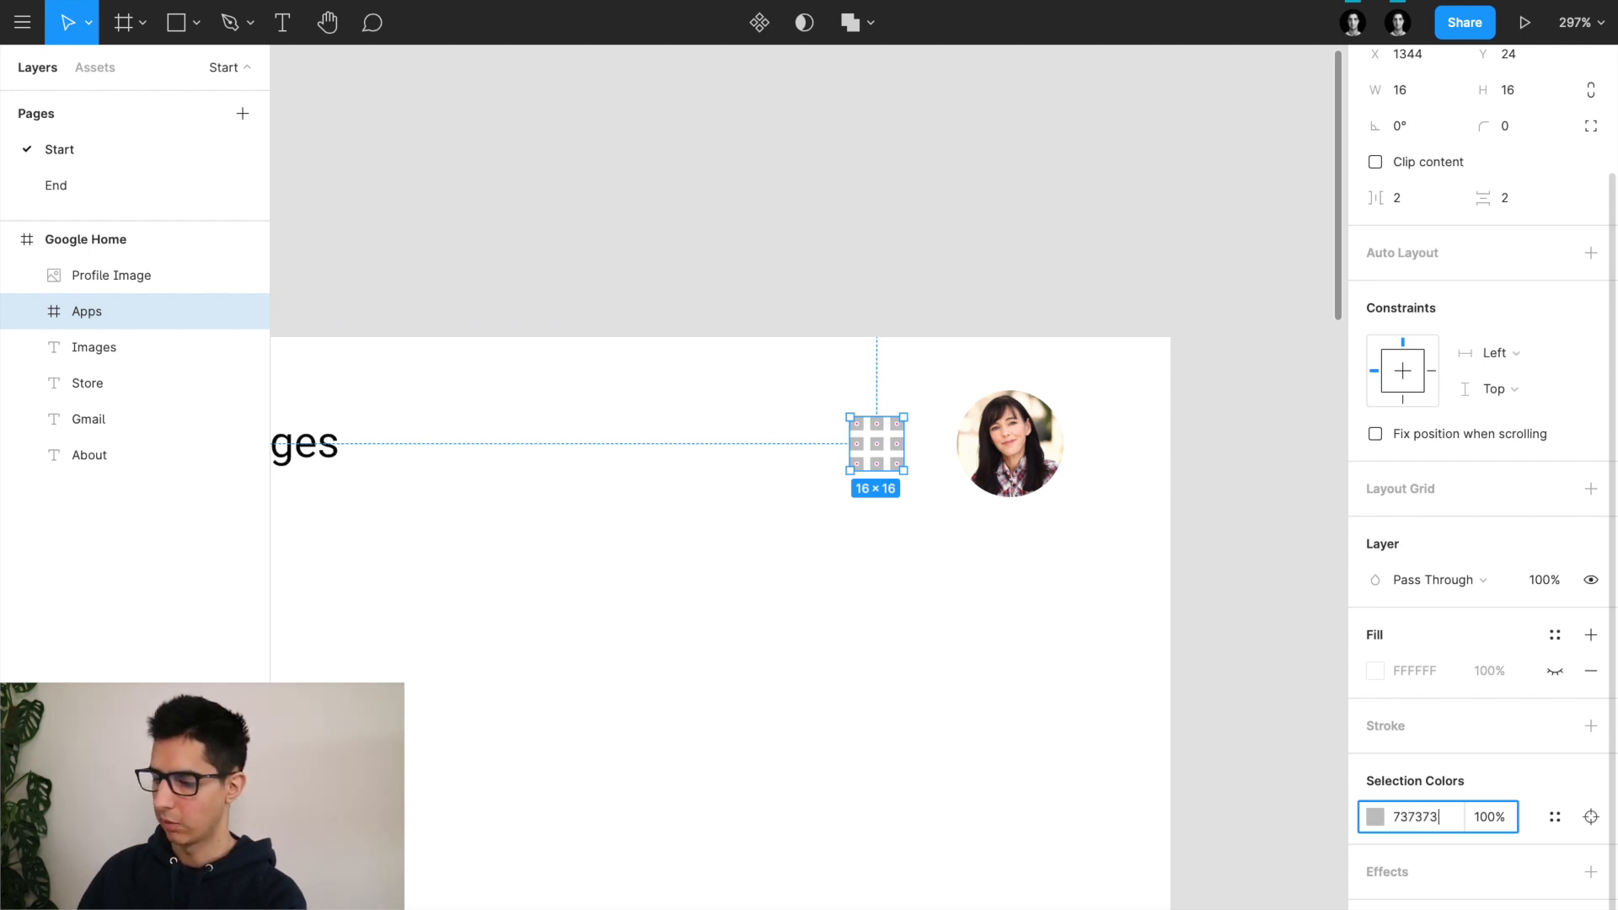
pyautogui.press('Return')
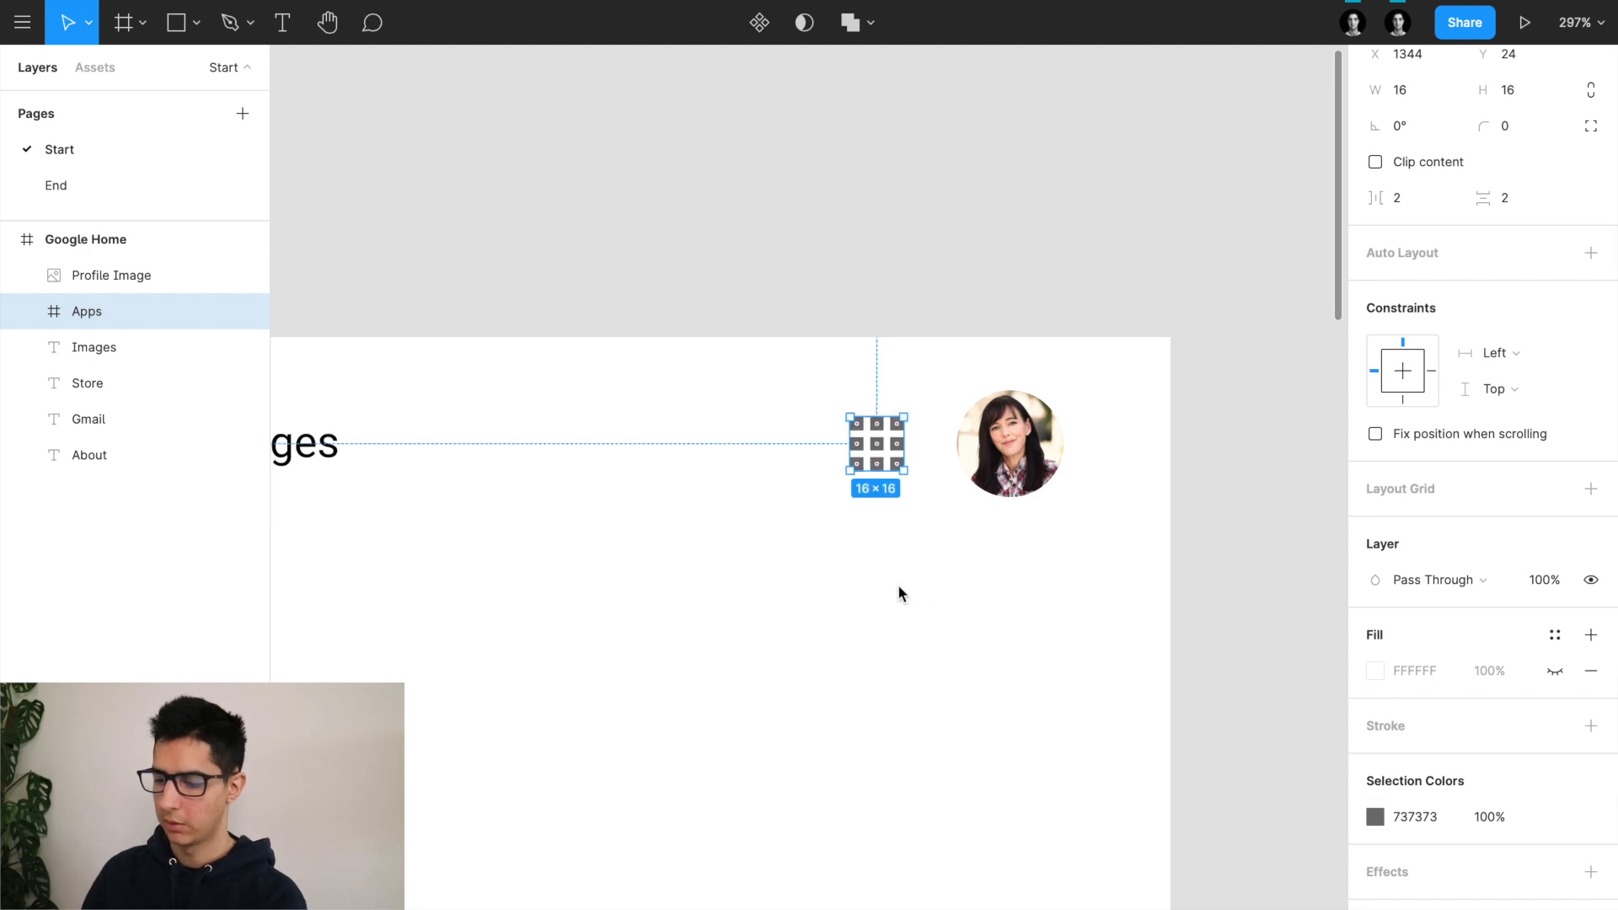
# Step: Move the Gmail and Images links together toward the Apps icon, leaving 16 px between Images and the icon
pyautogui.scroll(-3, 897, 585)
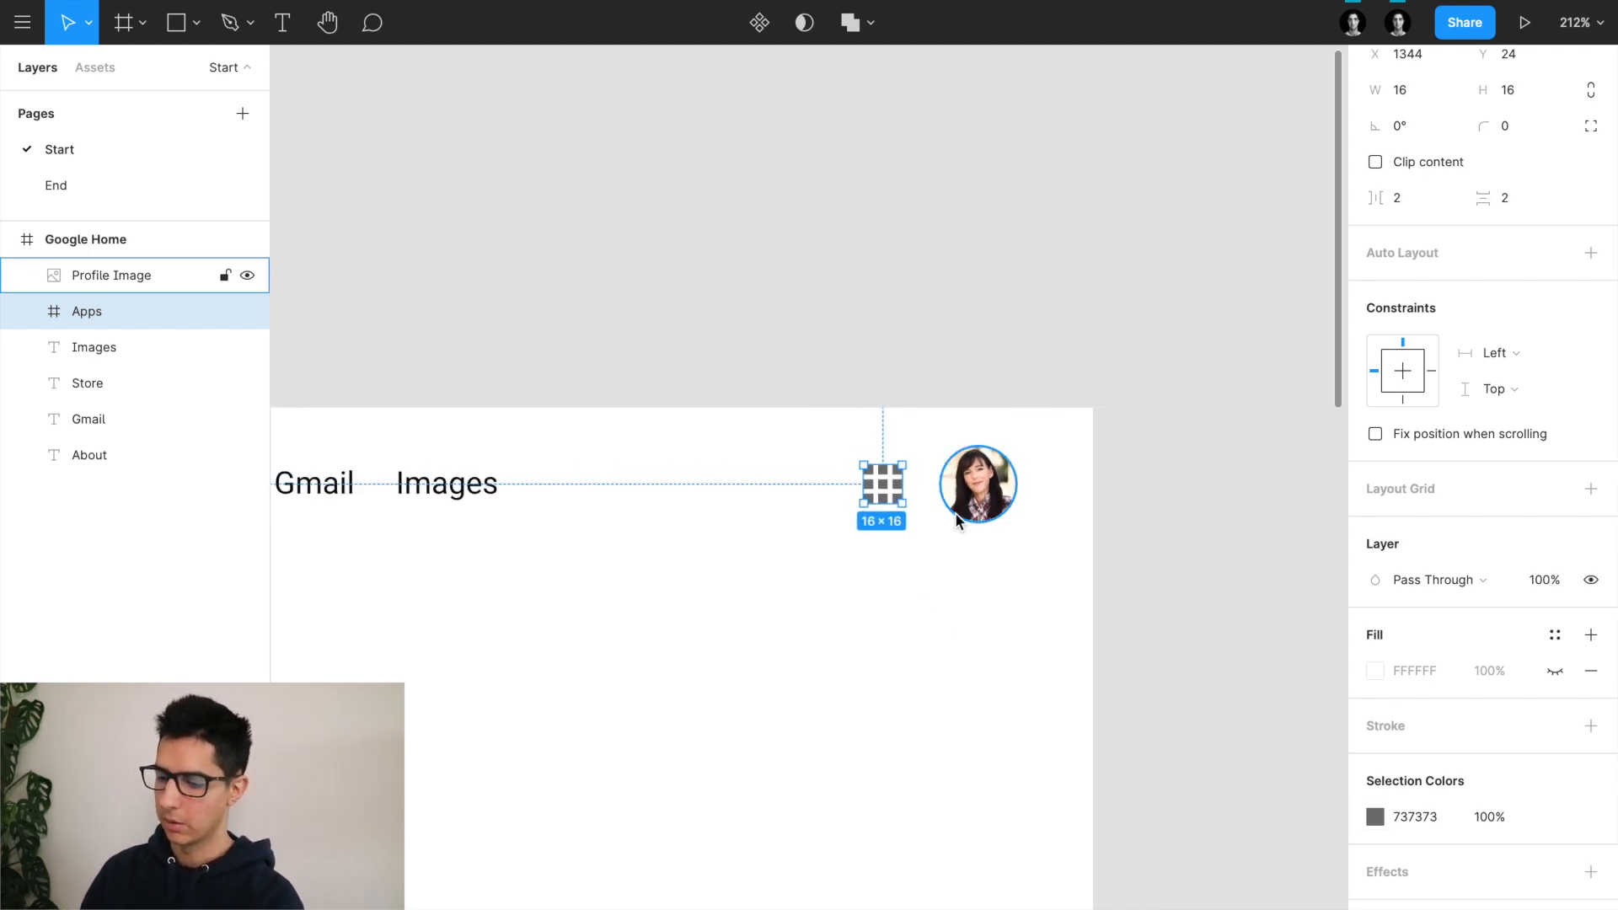
pyautogui.click(463, 492)
pyautogui.hscroll(-3, 456, 496)
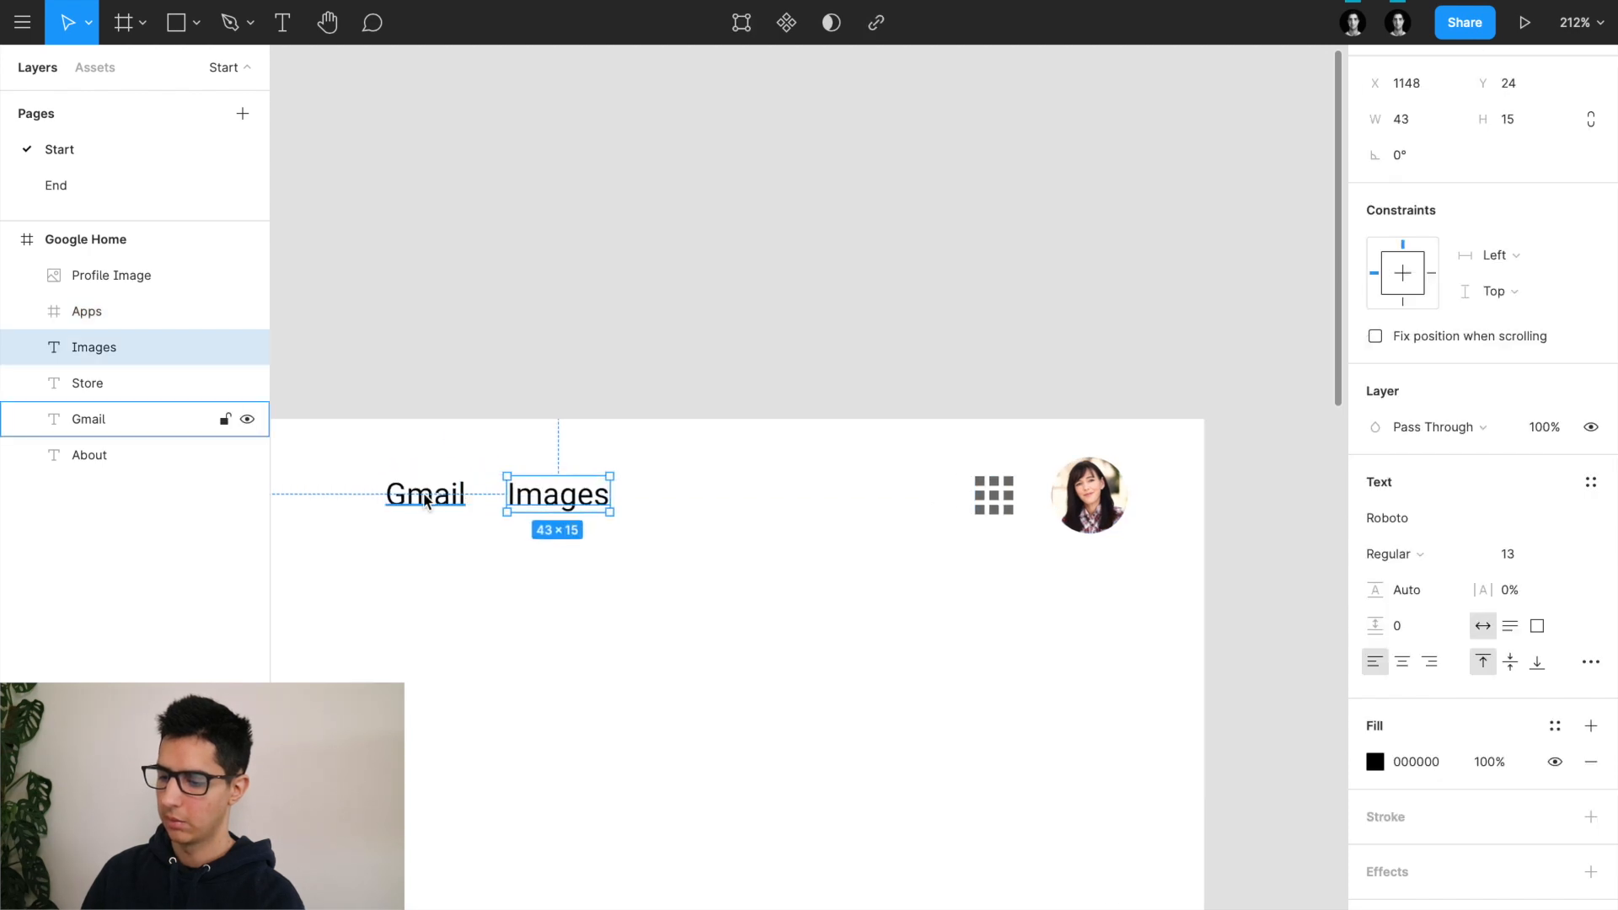
pyautogui.click(418, 501)
pyautogui.keyDown('shift'); pyautogui.click(561, 497); pyautogui.keyUp('shift')
pyautogui.moveTo(560, 497); pyautogui.dragTo(874, 503)
pyautogui.scroll(3, 944, 497)
pyautogui.press('alt')
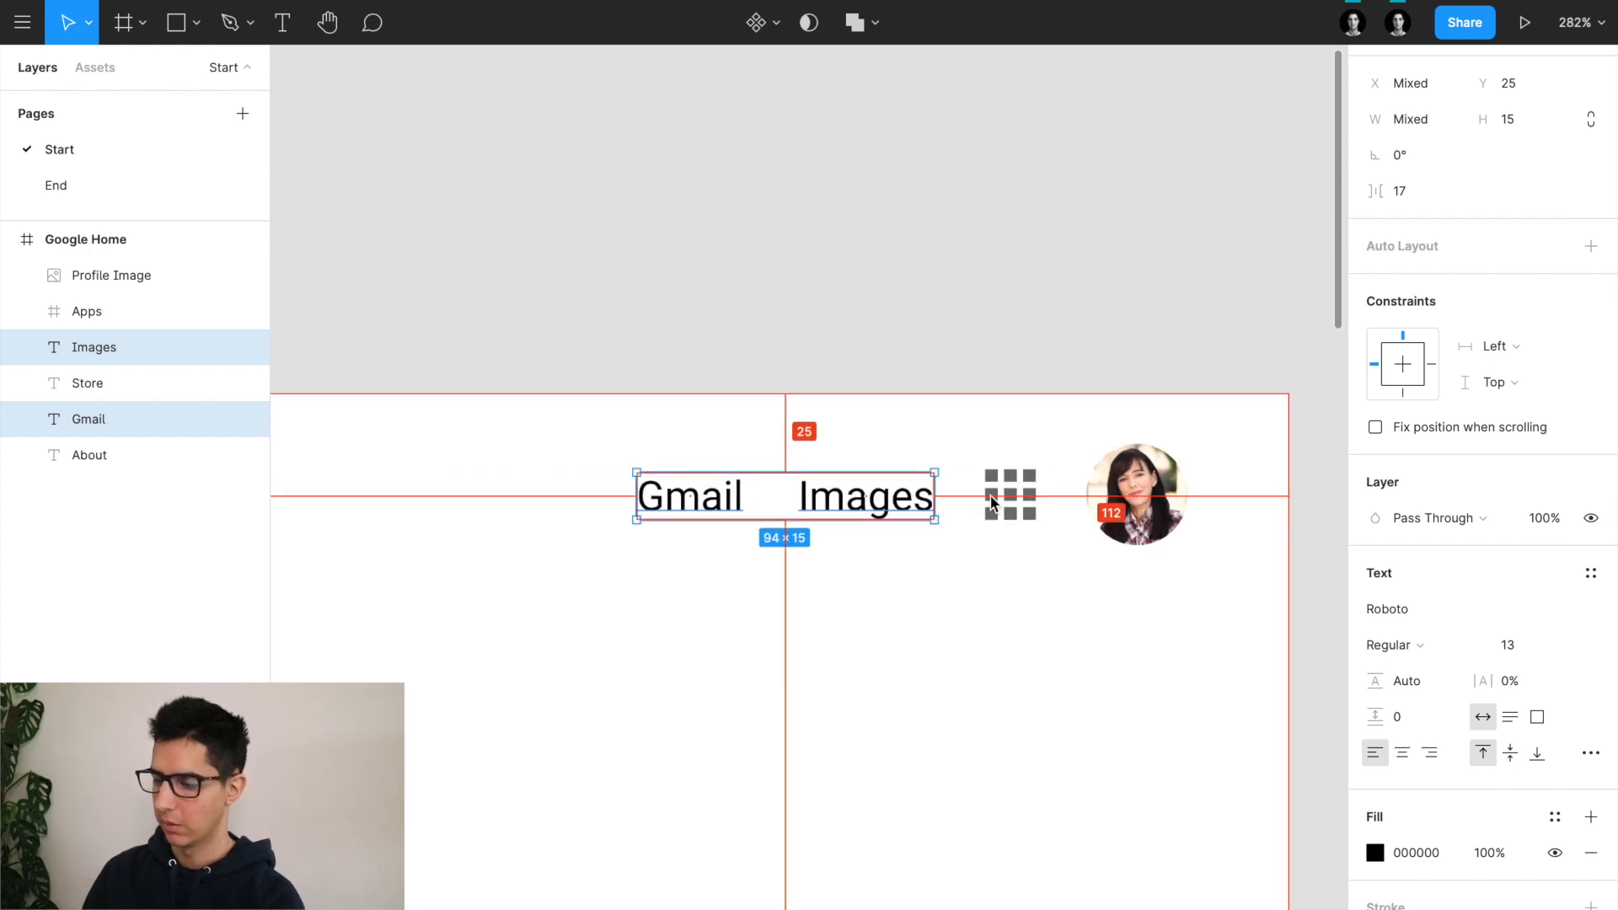
# Step: Compare the Gmail and Images links at Y 24 and Y 25 against the Apps icon, settling on Y 24
pyautogui.press('Up')
pyautogui.press('Down')
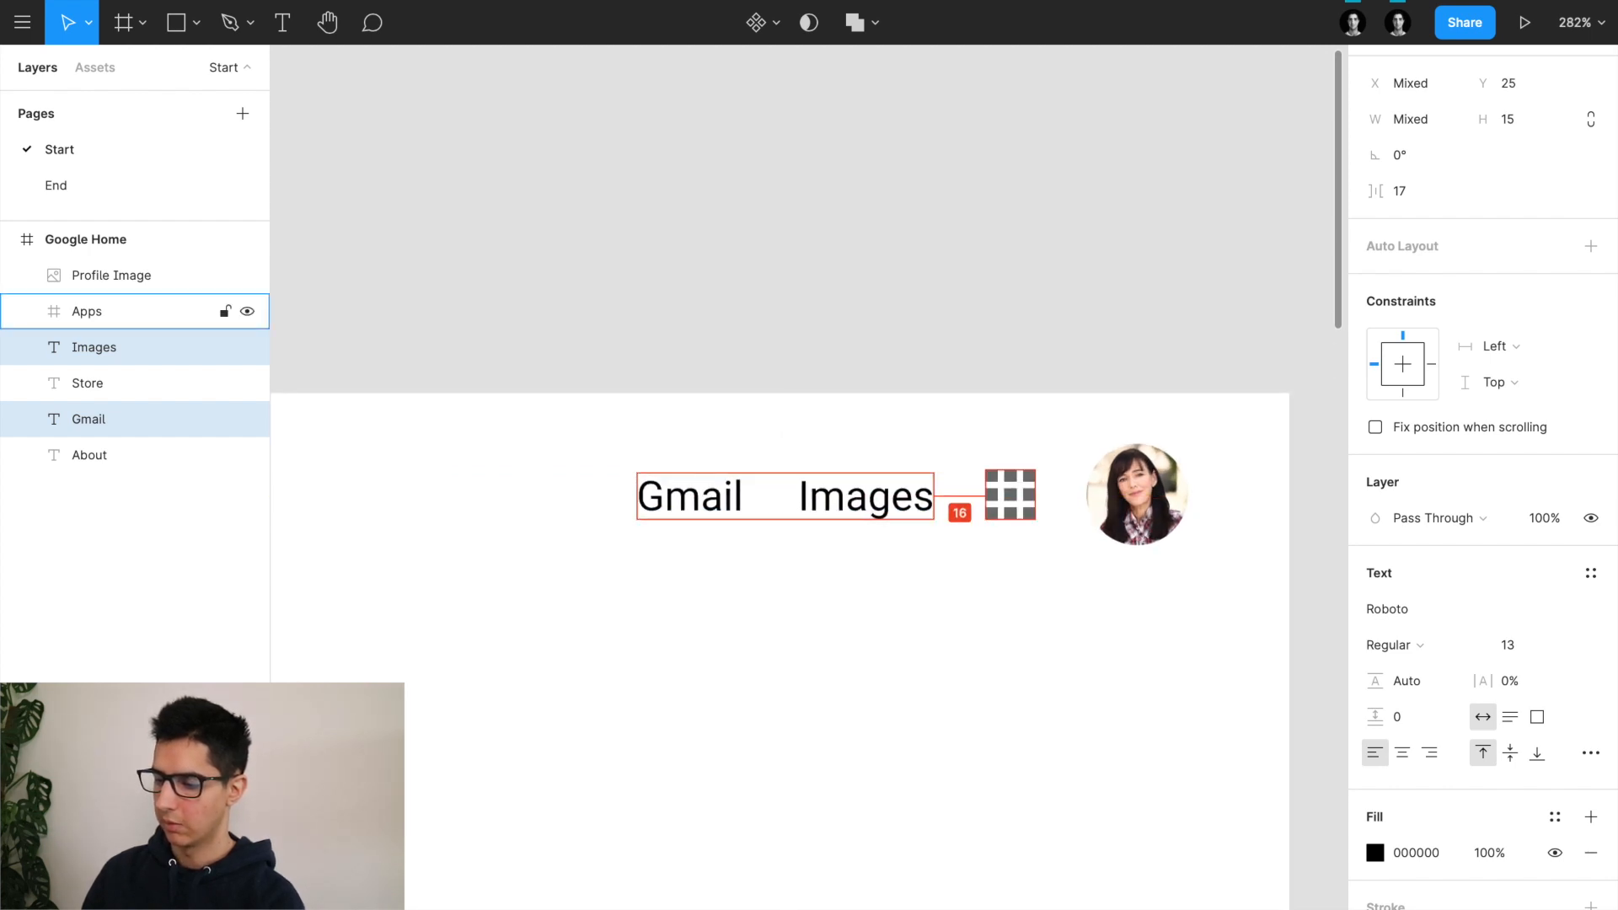
pyautogui.press('Up')
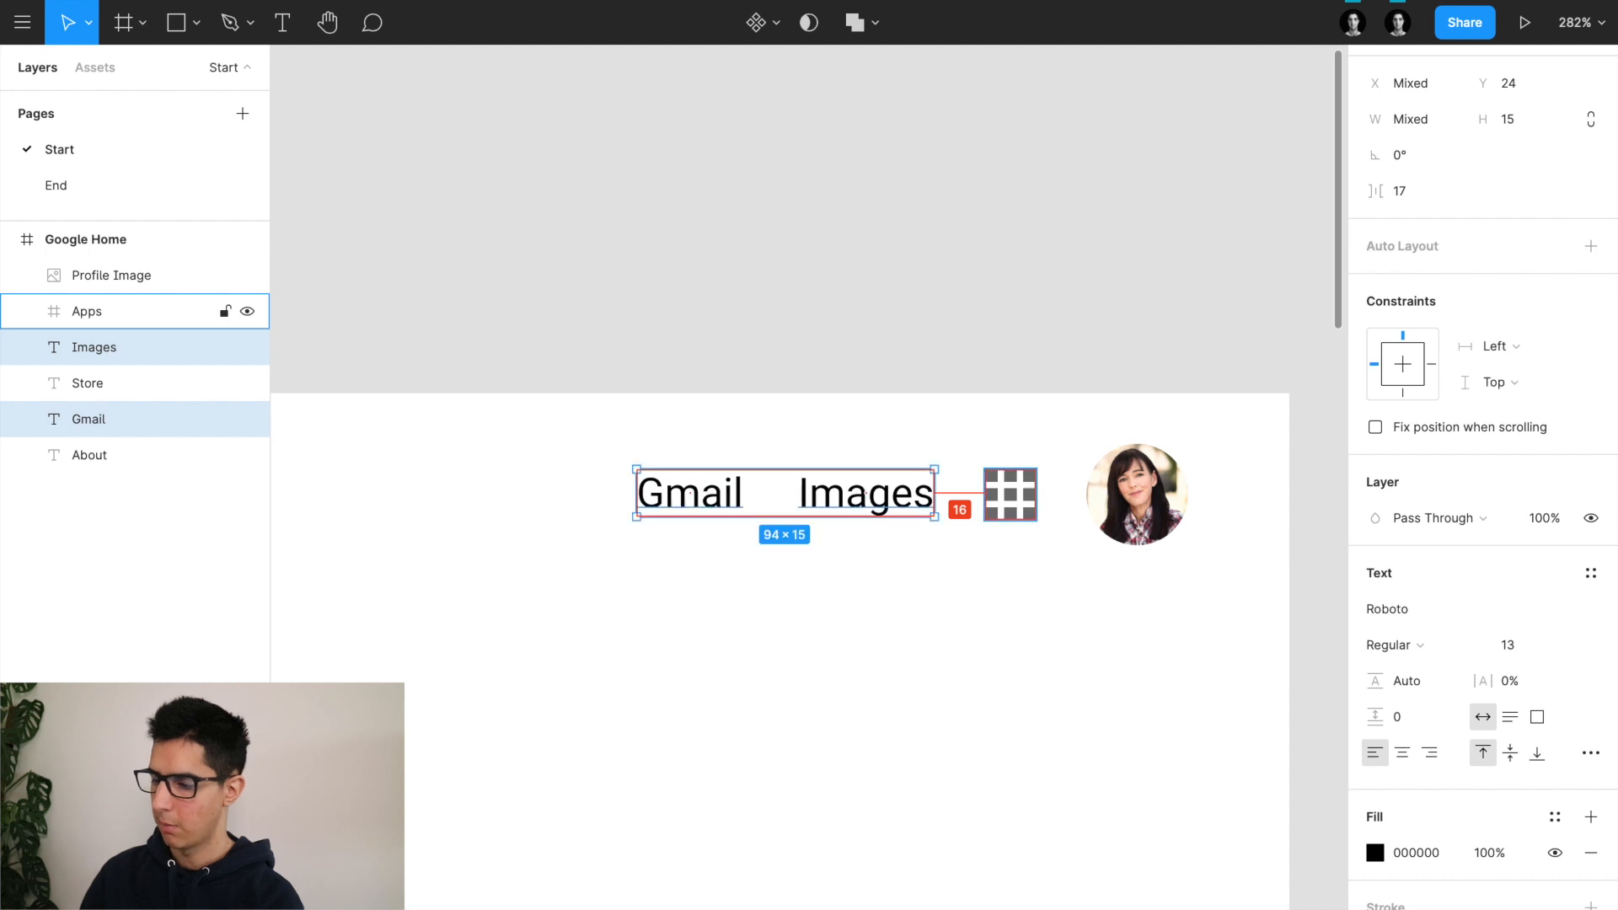
pyautogui.press('Down')
pyautogui.press('Up')
pyautogui.press('Down')
pyautogui.press('Up')
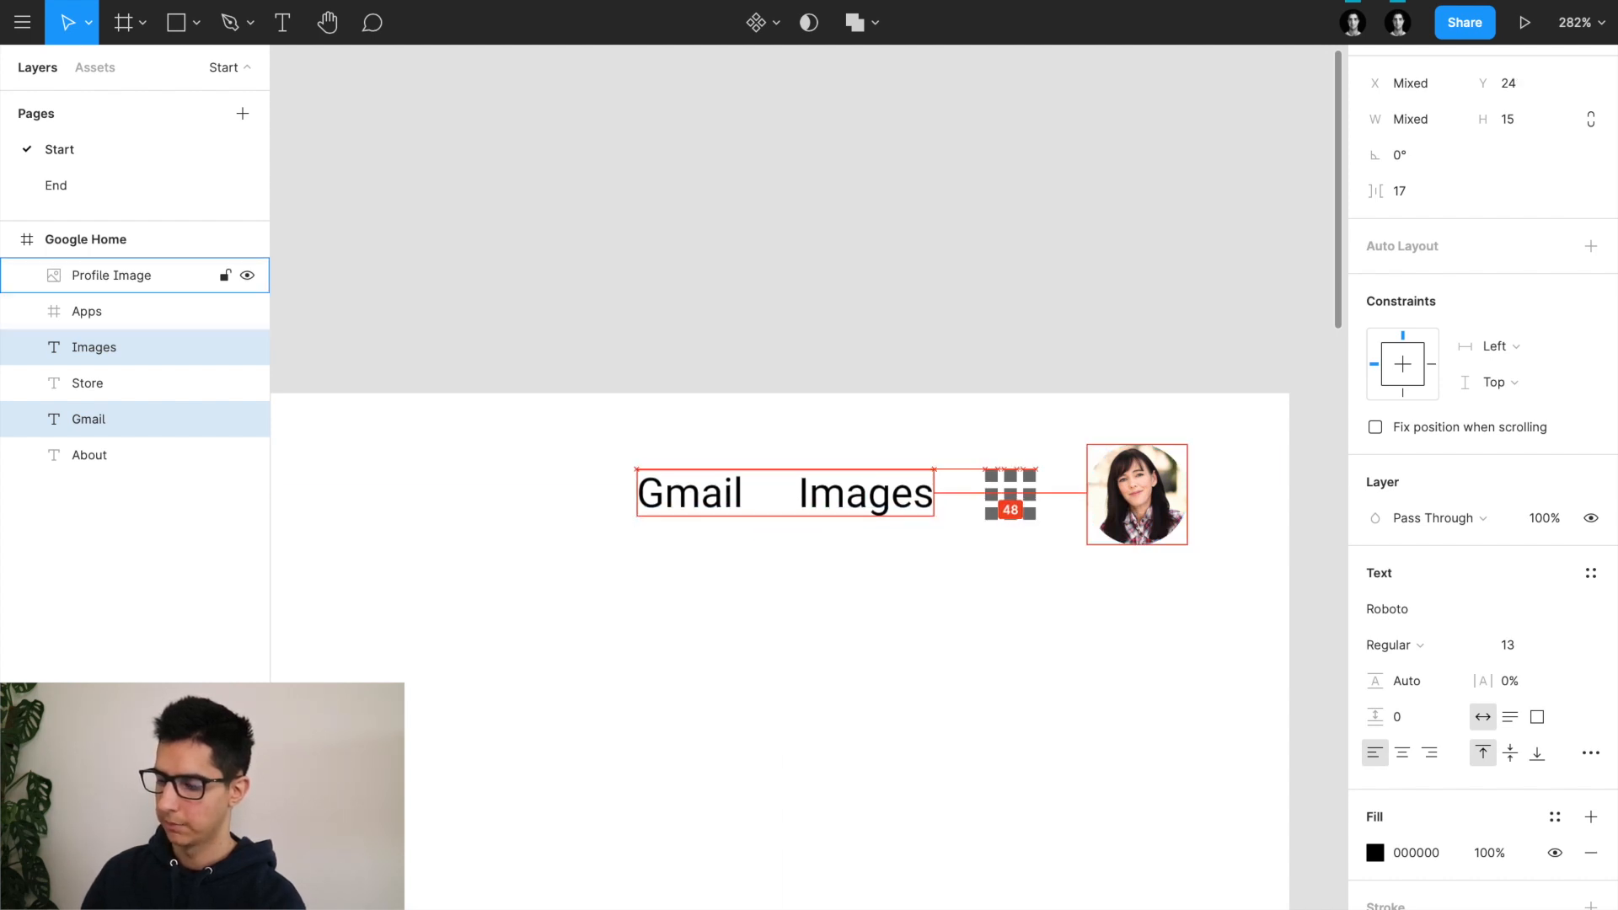
pyautogui.scroll(5, 1003, 516)
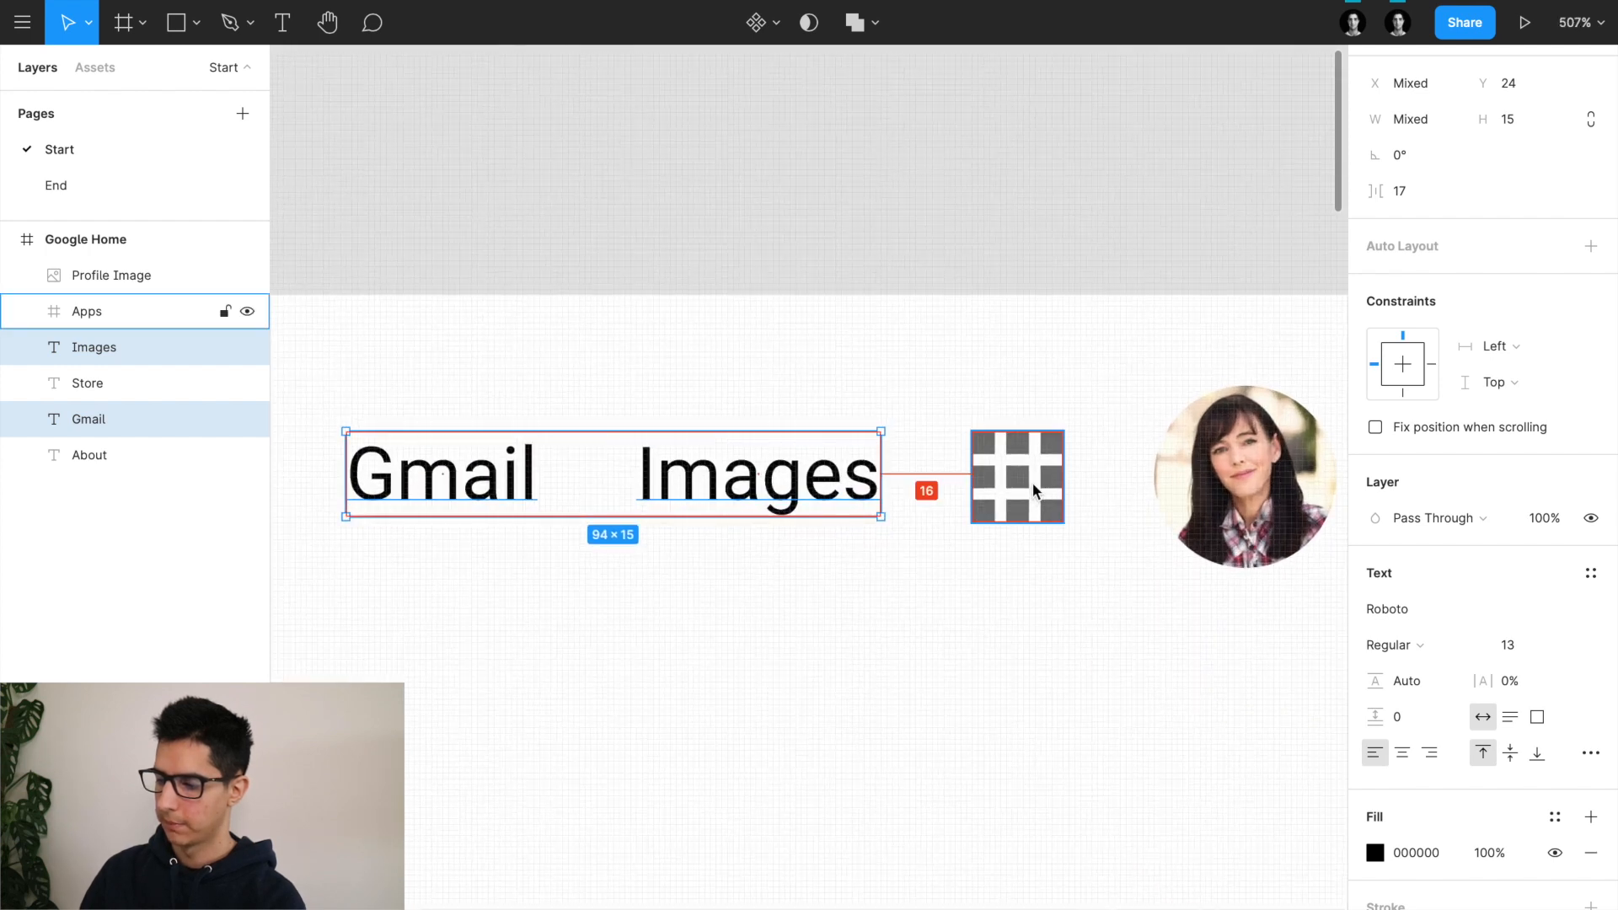
pyautogui.press('Down')
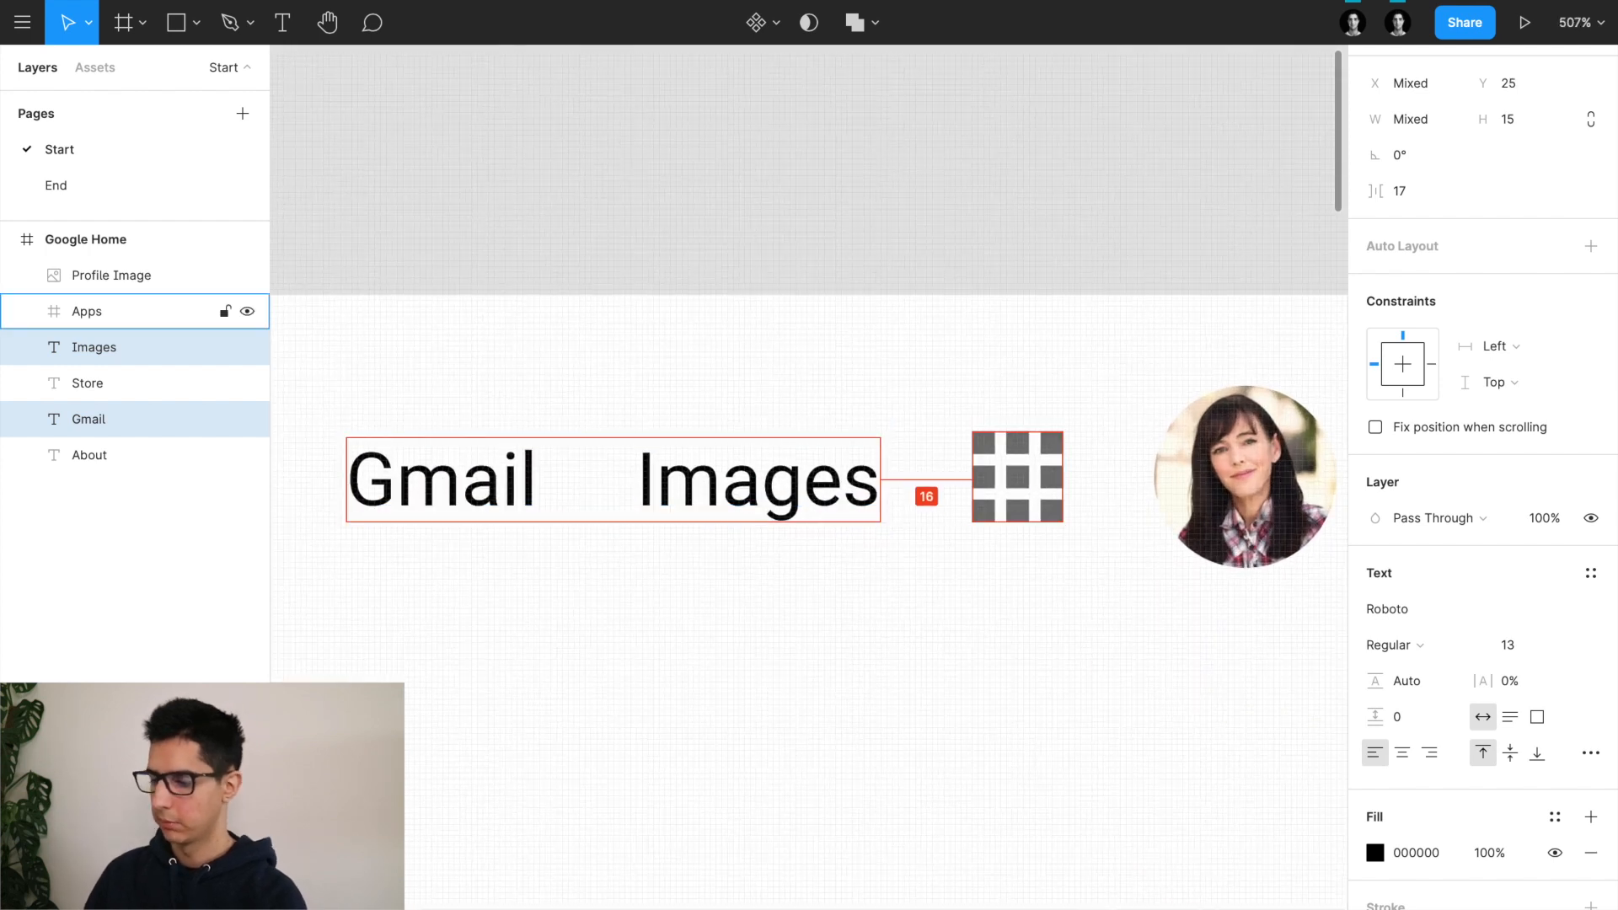
pyautogui.press('Up')
# Step: Shift the Gmail and Images links 4 px away from the Apps icon, and nudge Gmail 1 px closer to Images, to X 1231
pyautogui.press('Left')
pyautogui.press('Left')
pyautogui.press('Left')
pyautogui.press('Left')
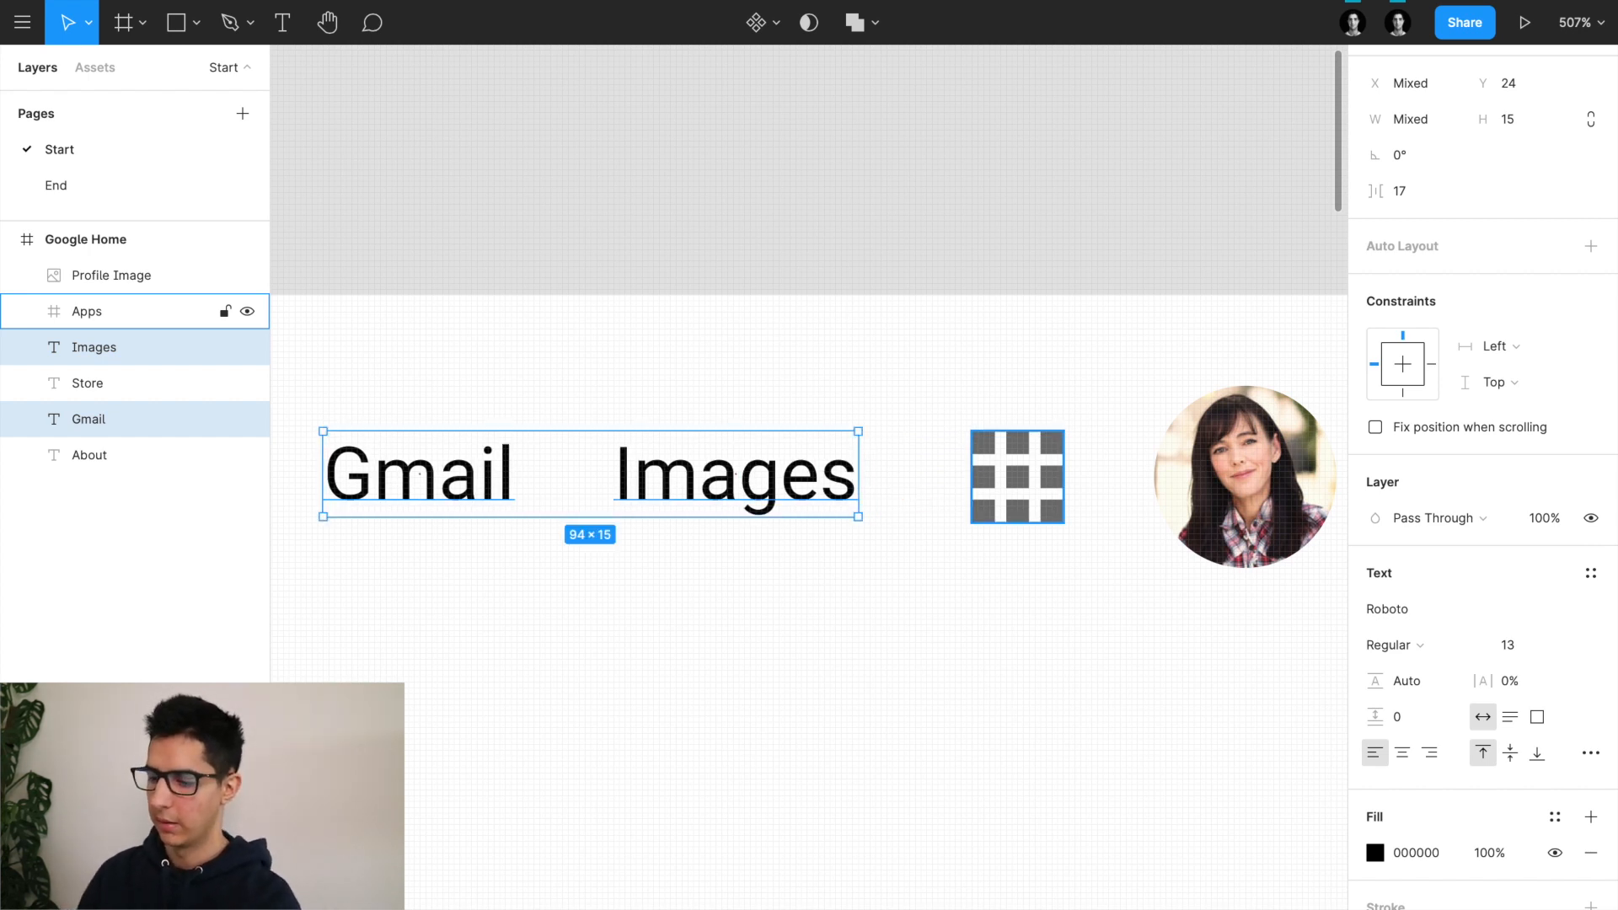
pyautogui.click(453, 506)
pyautogui.press('Right')
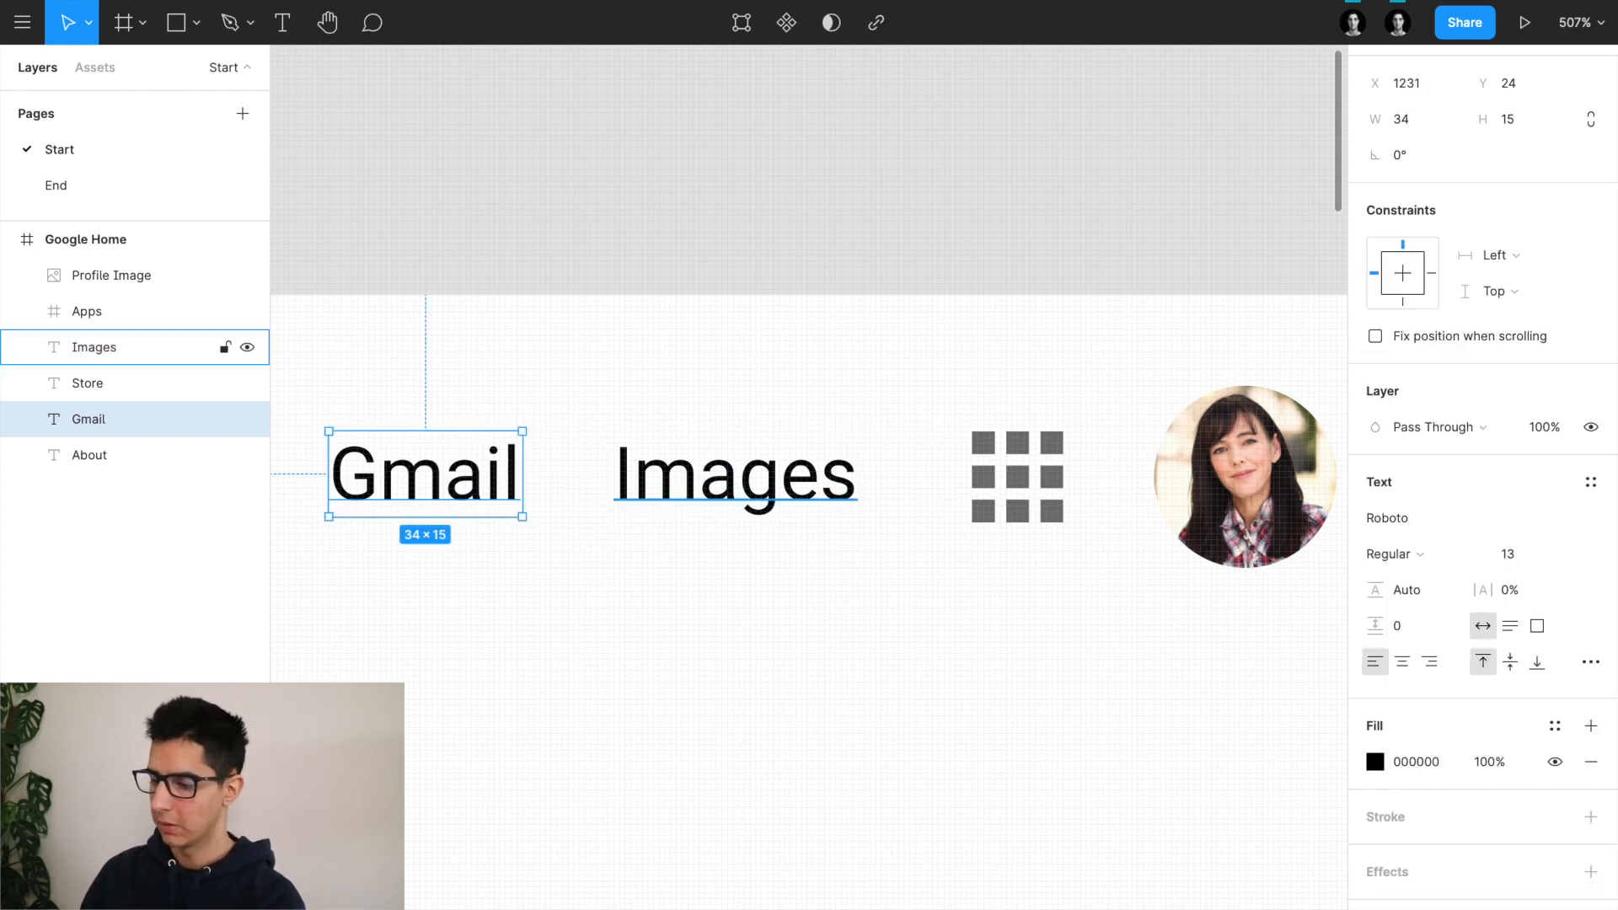
# Step: Review the spacing and balance of the header items across the whole Google Home frame
pyautogui.scroll(-5, 654, 504)
pyautogui.hscroll(-3, 655, 504)
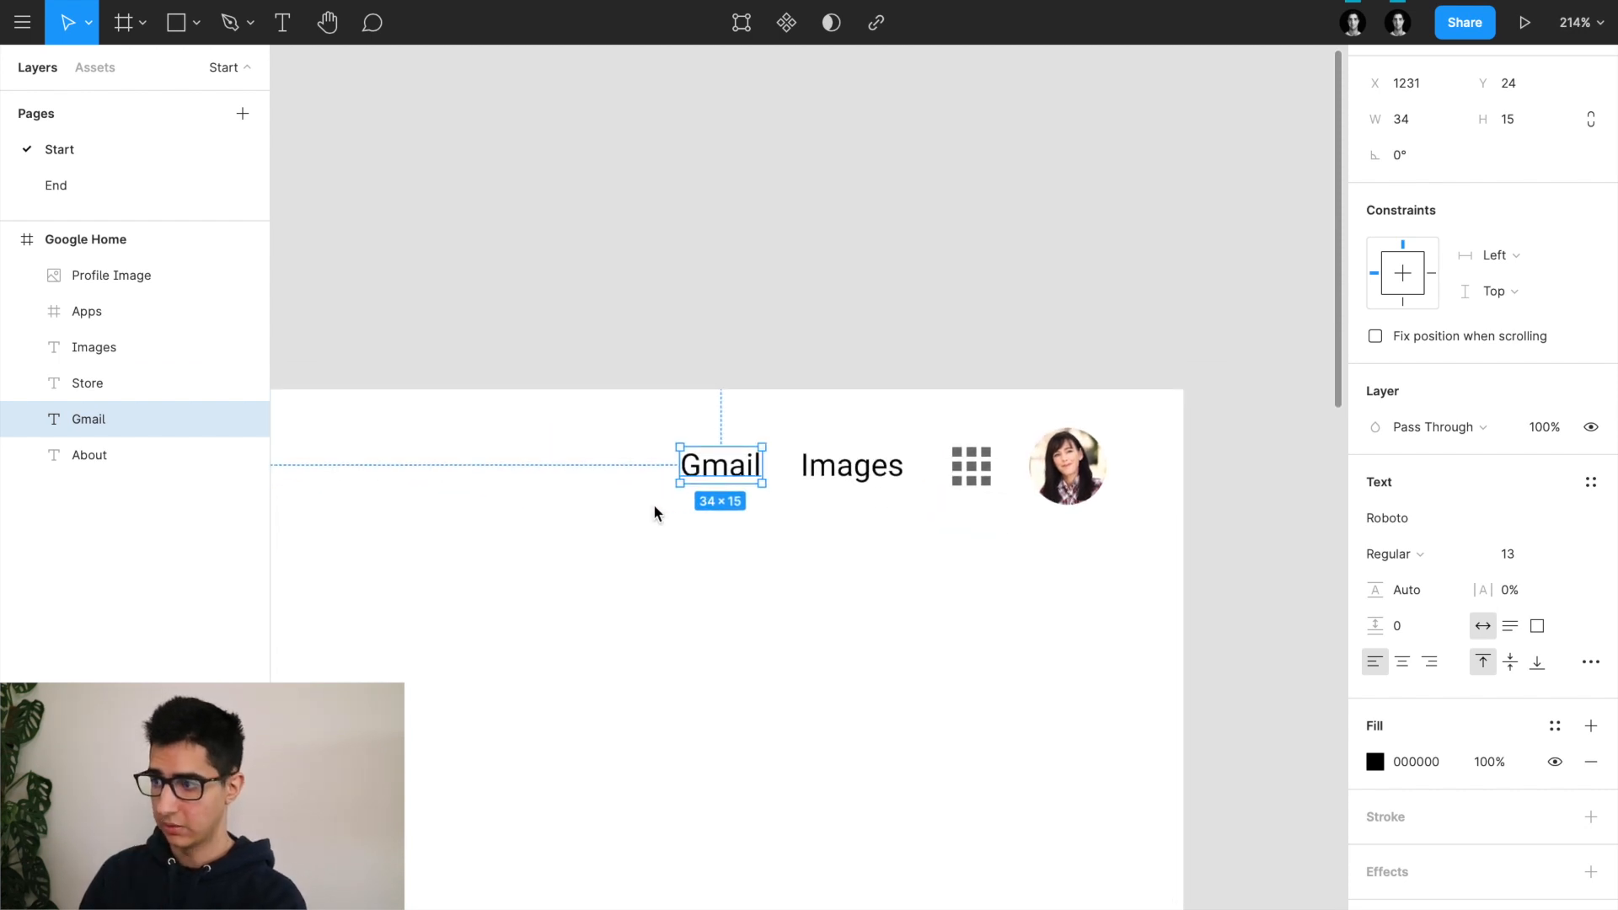
pyautogui.scroll(-2, 654, 511)
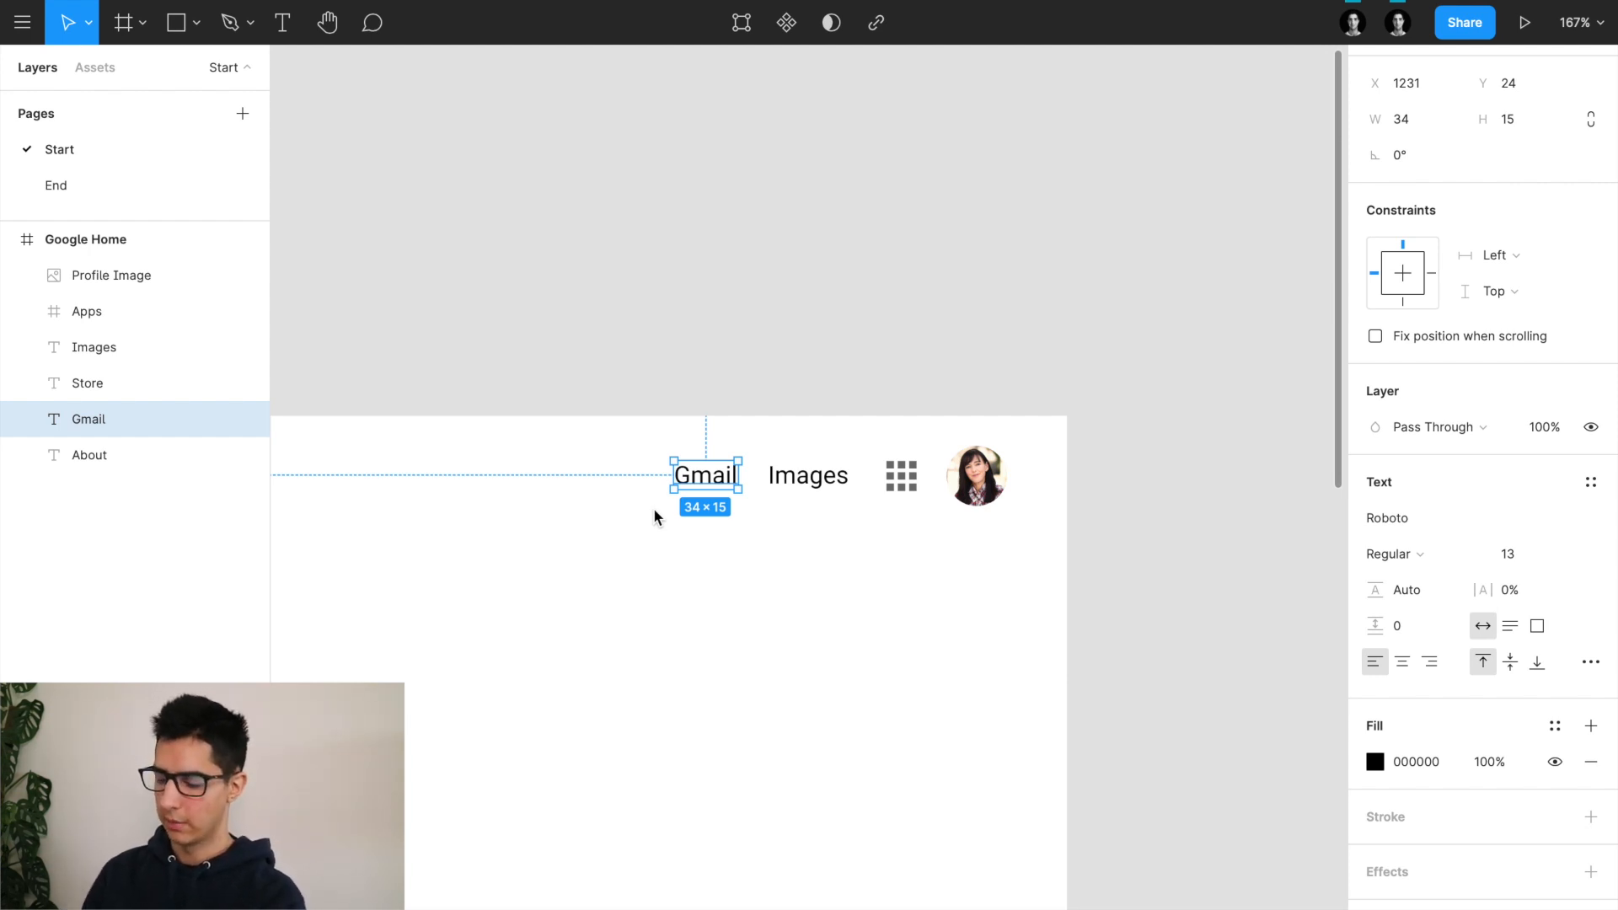
pyautogui.scroll(-3, 654, 507)
pyautogui.hscroll(-5, 654, 508)
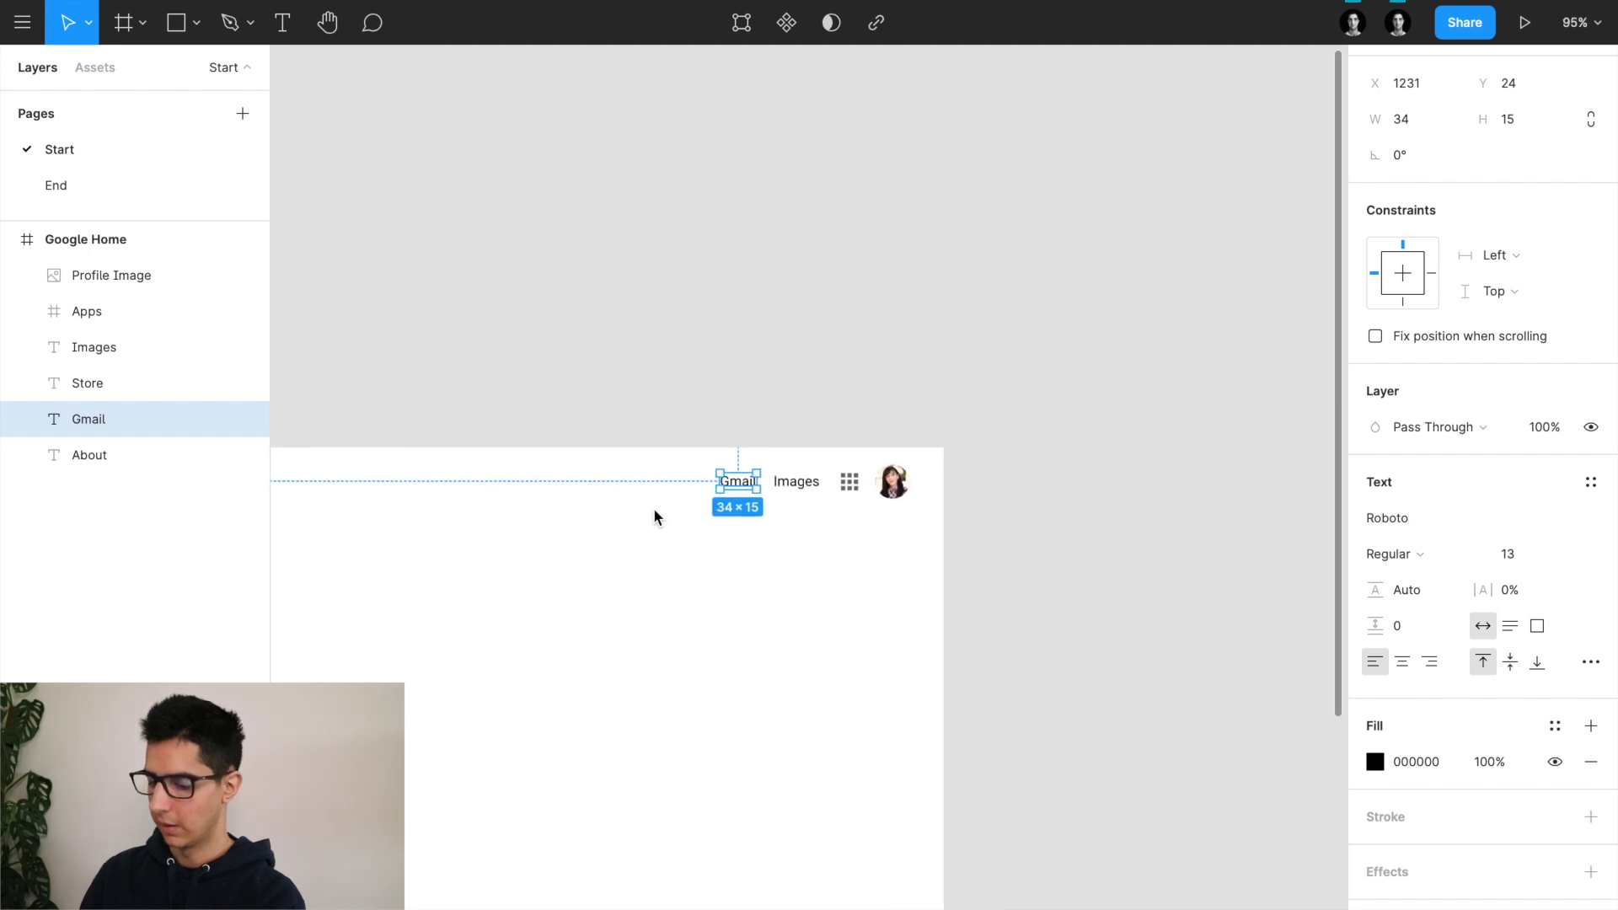
pyautogui.scroll(-4, 654, 508)
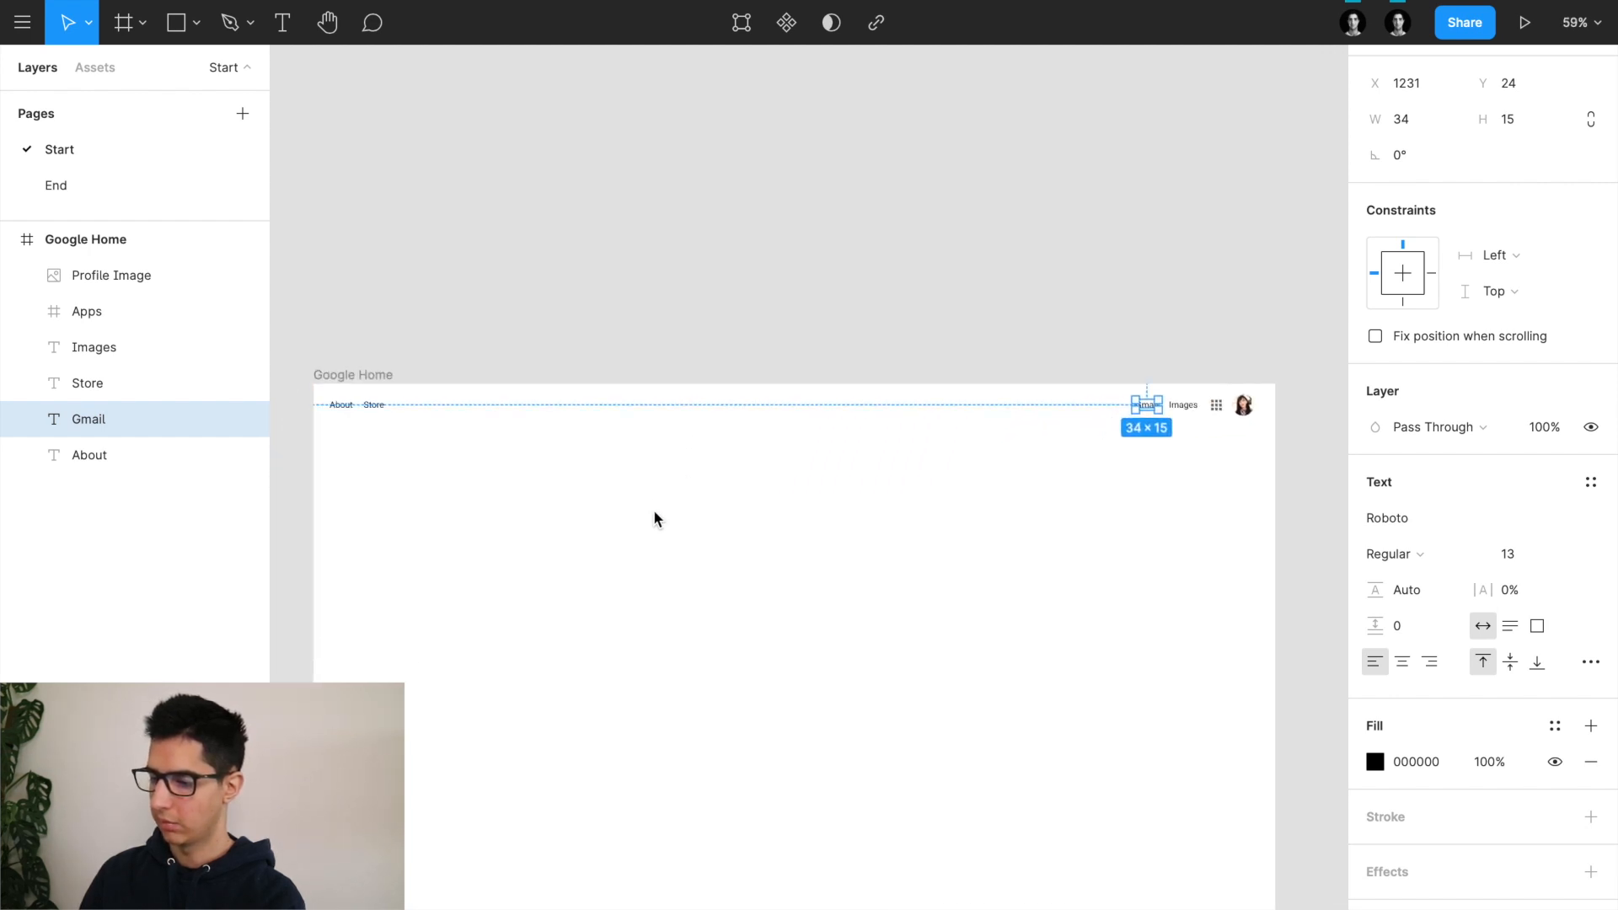
pyautogui.click(385, 366)
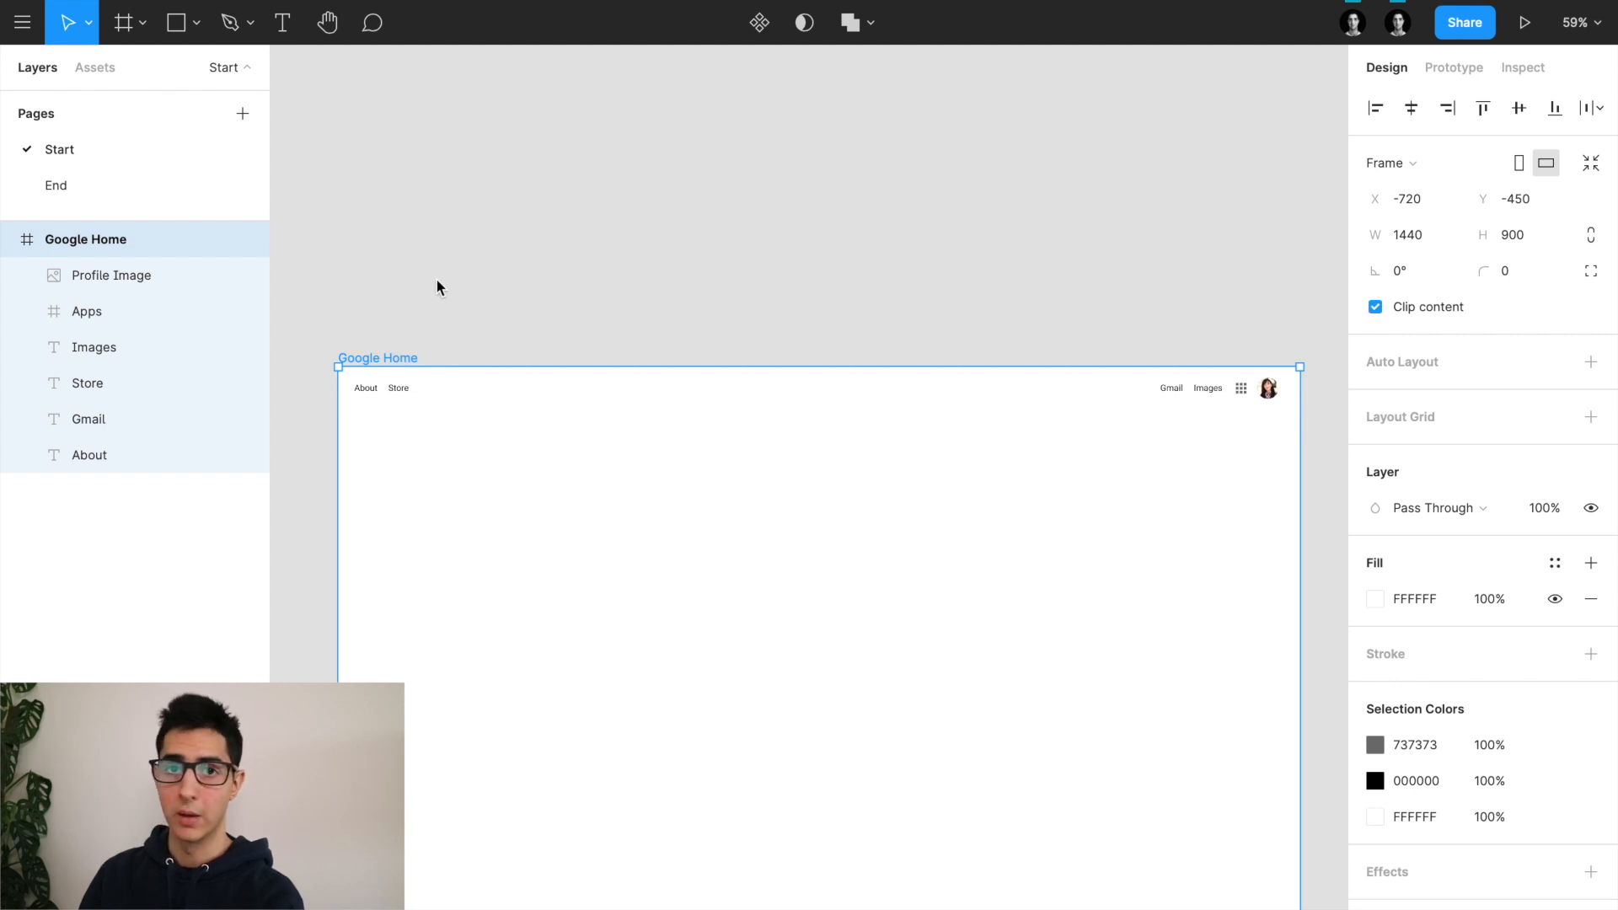
pyautogui.click(416, 297)
pyautogui.scroll(-2, 416, 297)
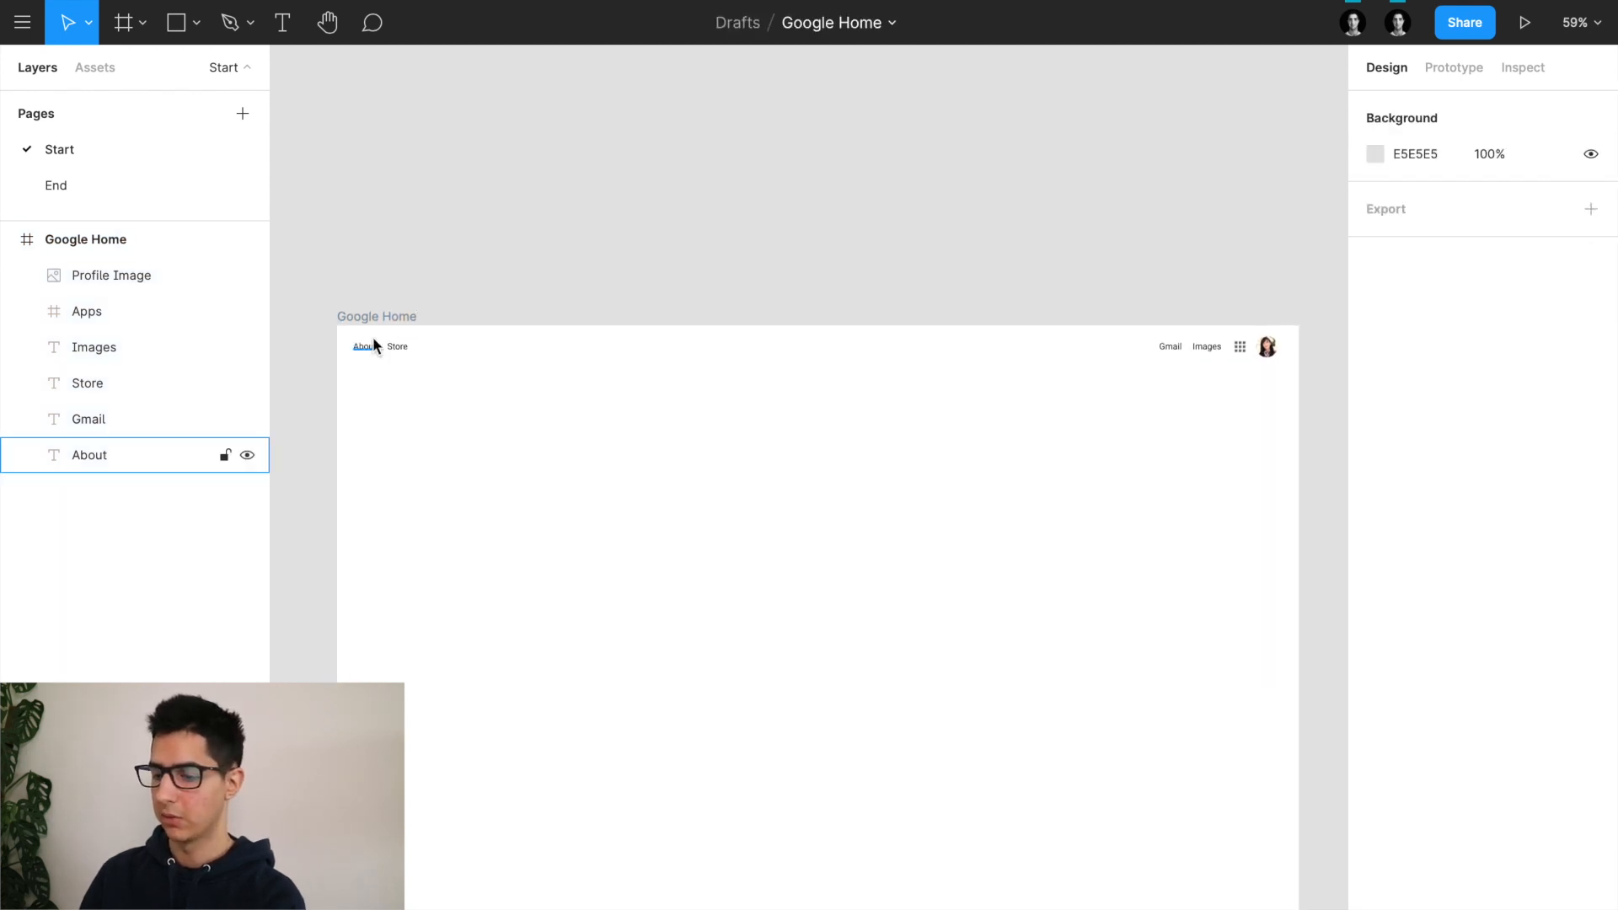
# Step: Set the fill of the About and Store links to 404040
pyautogui.scroll(10, 374, 344)
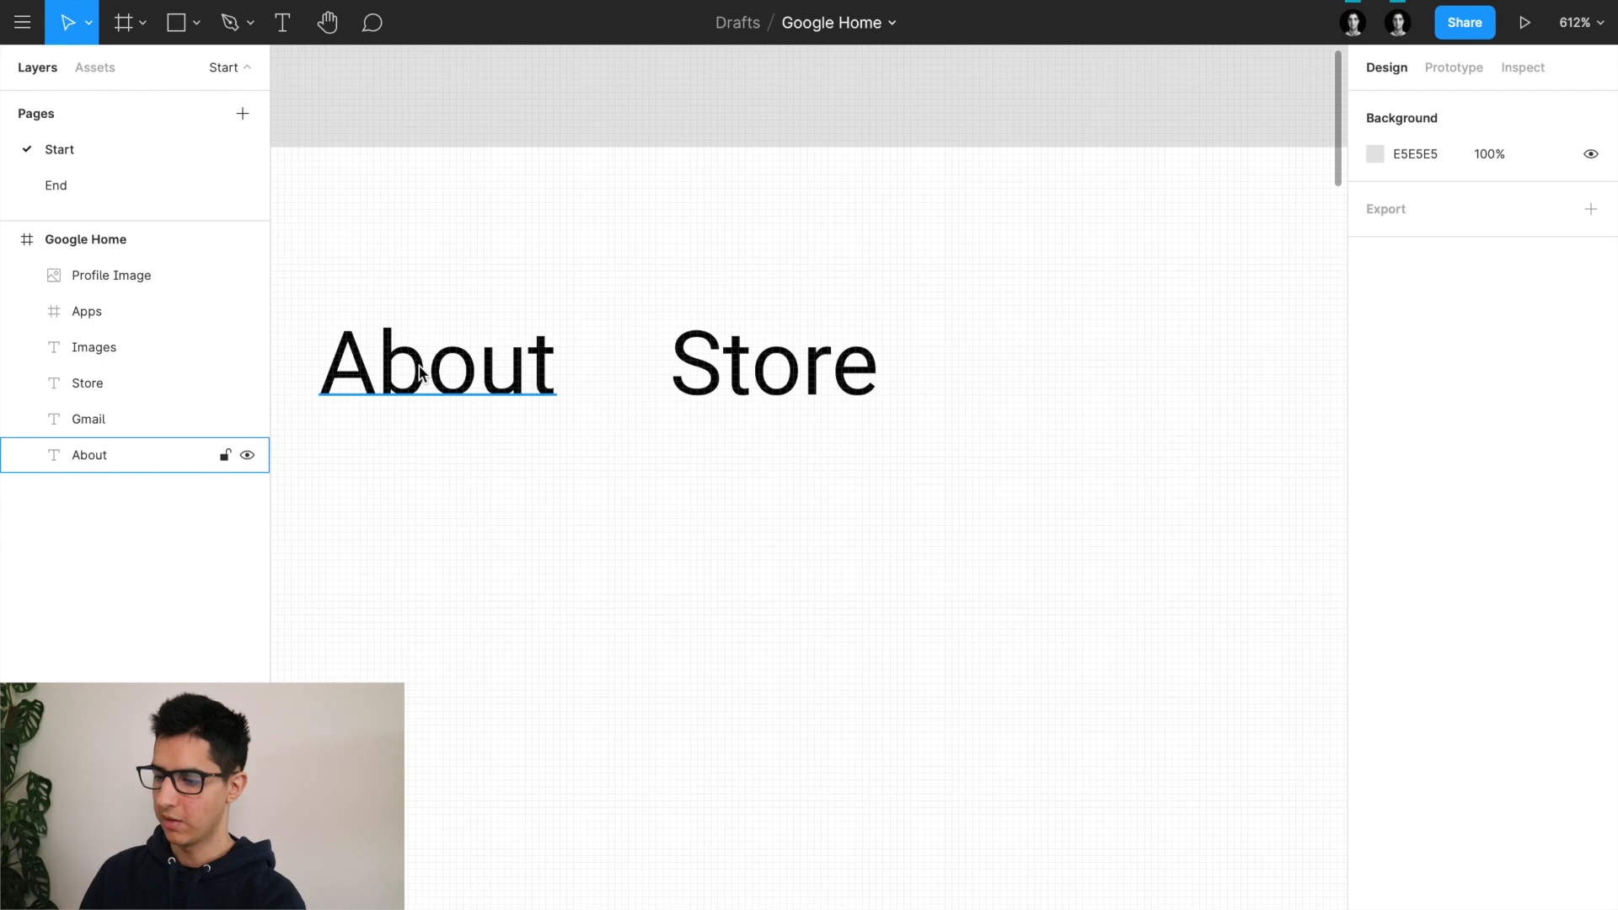
pyautogui.click(419, 365)
pyautogui.keyDown('shift'); pyautogui.click(689, 362); pyautogui.keyUp('shift')
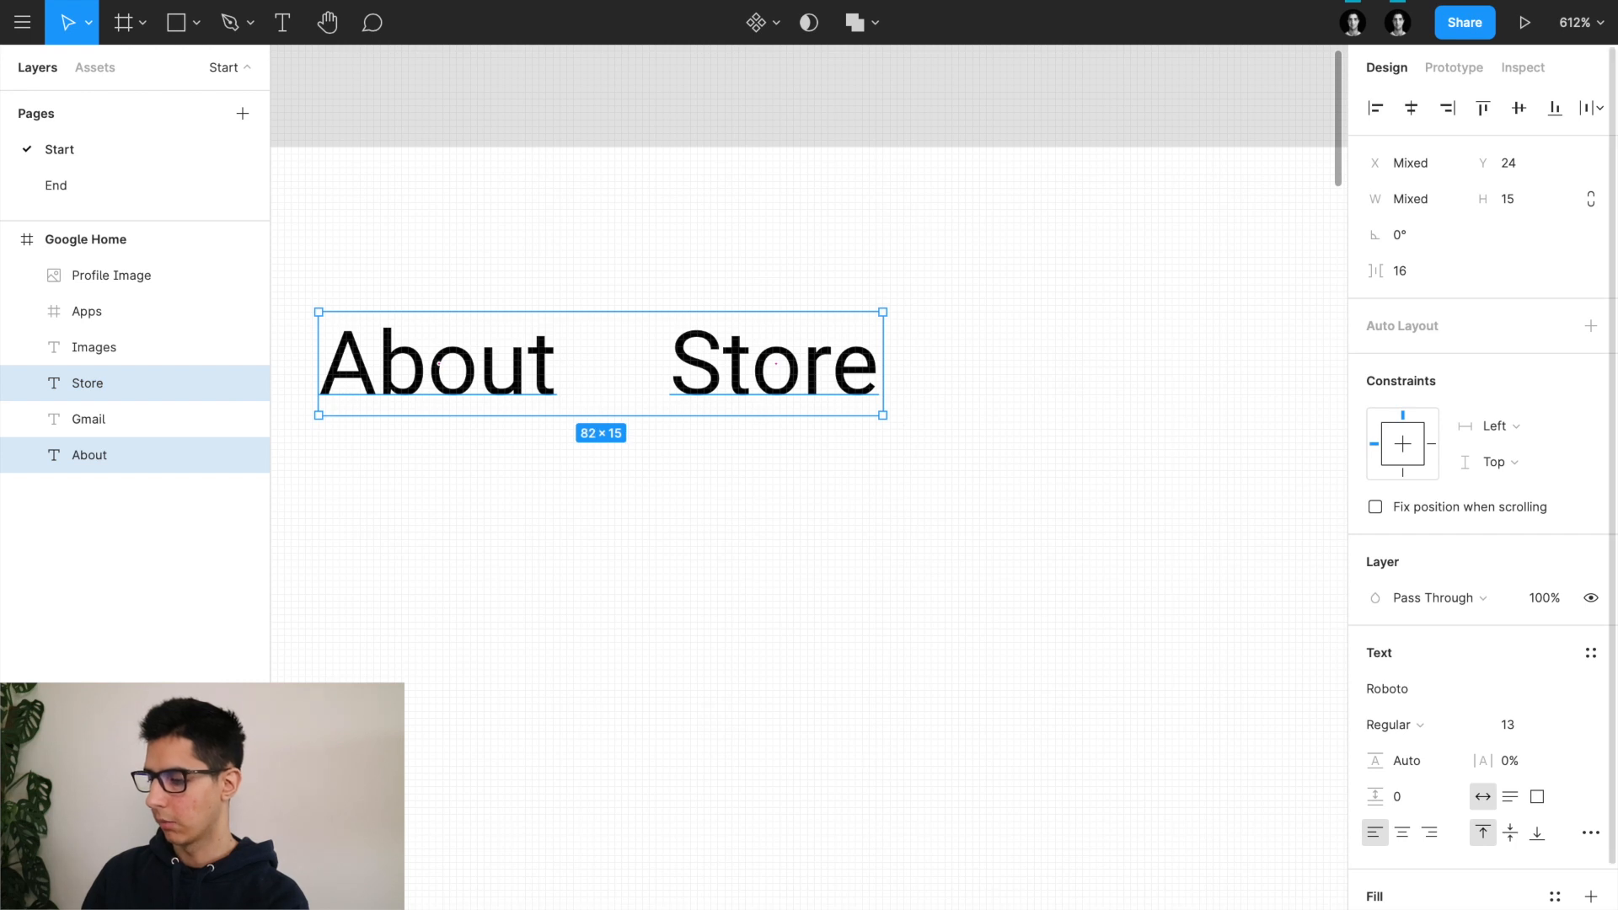
pyautogui.scroll(-2, 1446, 851)
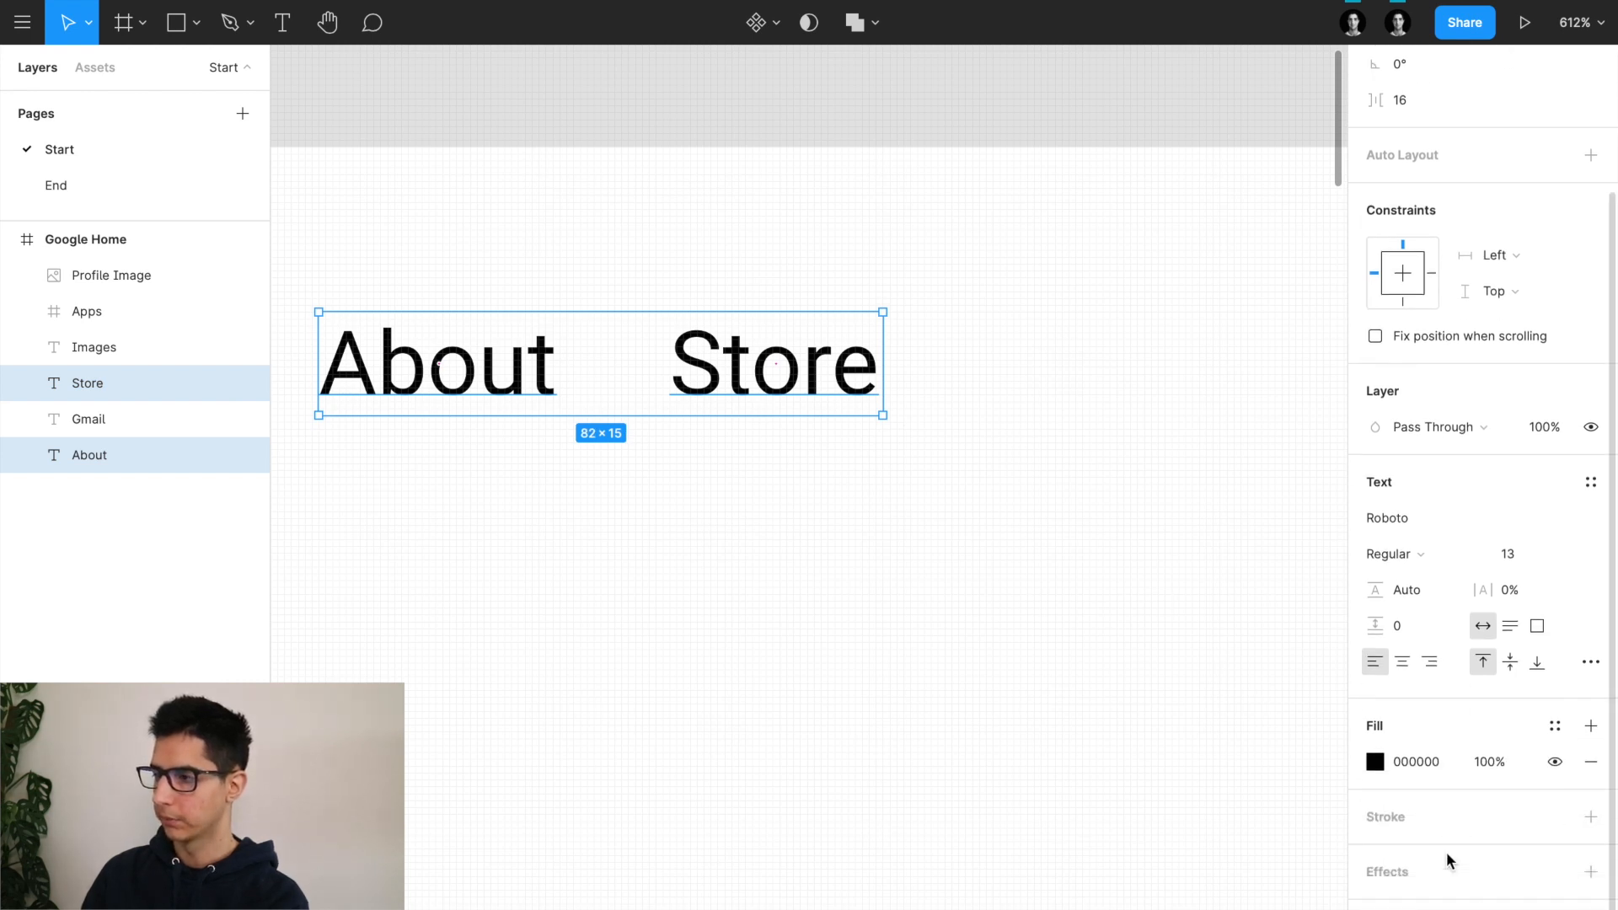
pyautogui.click(1438, 762)
pyautogui.write('404040')
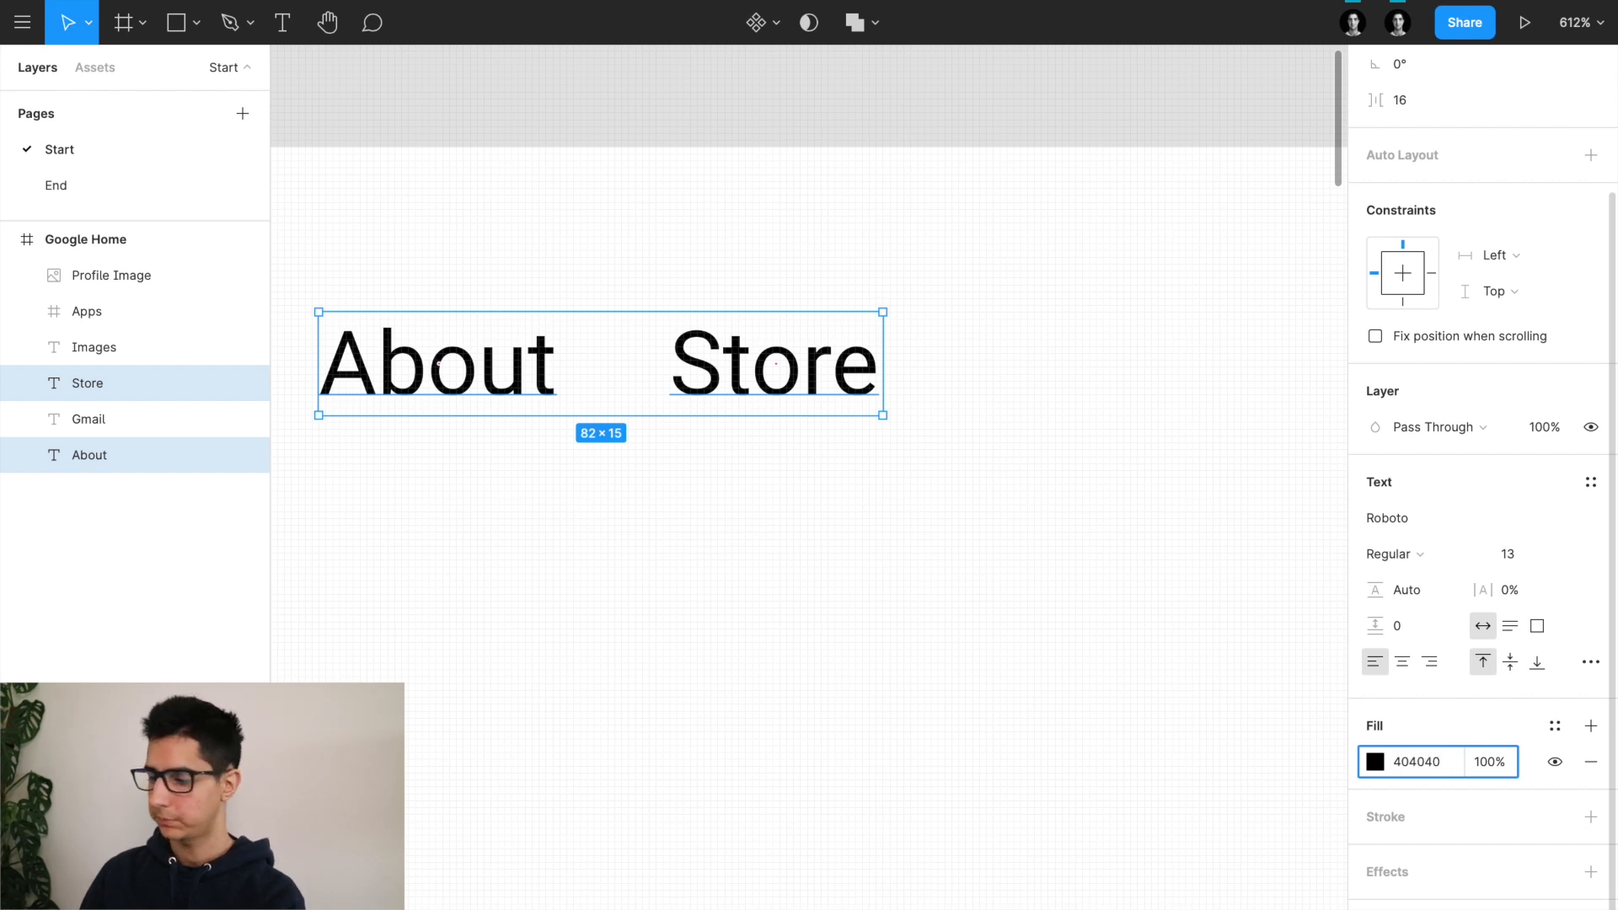
pyautogui.press('Return')
# Step: Set the fill of the Gmail and Images links to 212121
pyautogui.scroll(-5, 902, 548)
pyautogui.hscroll(5, 902, 548)
pyautogui.hscroll(10, 902, 549)
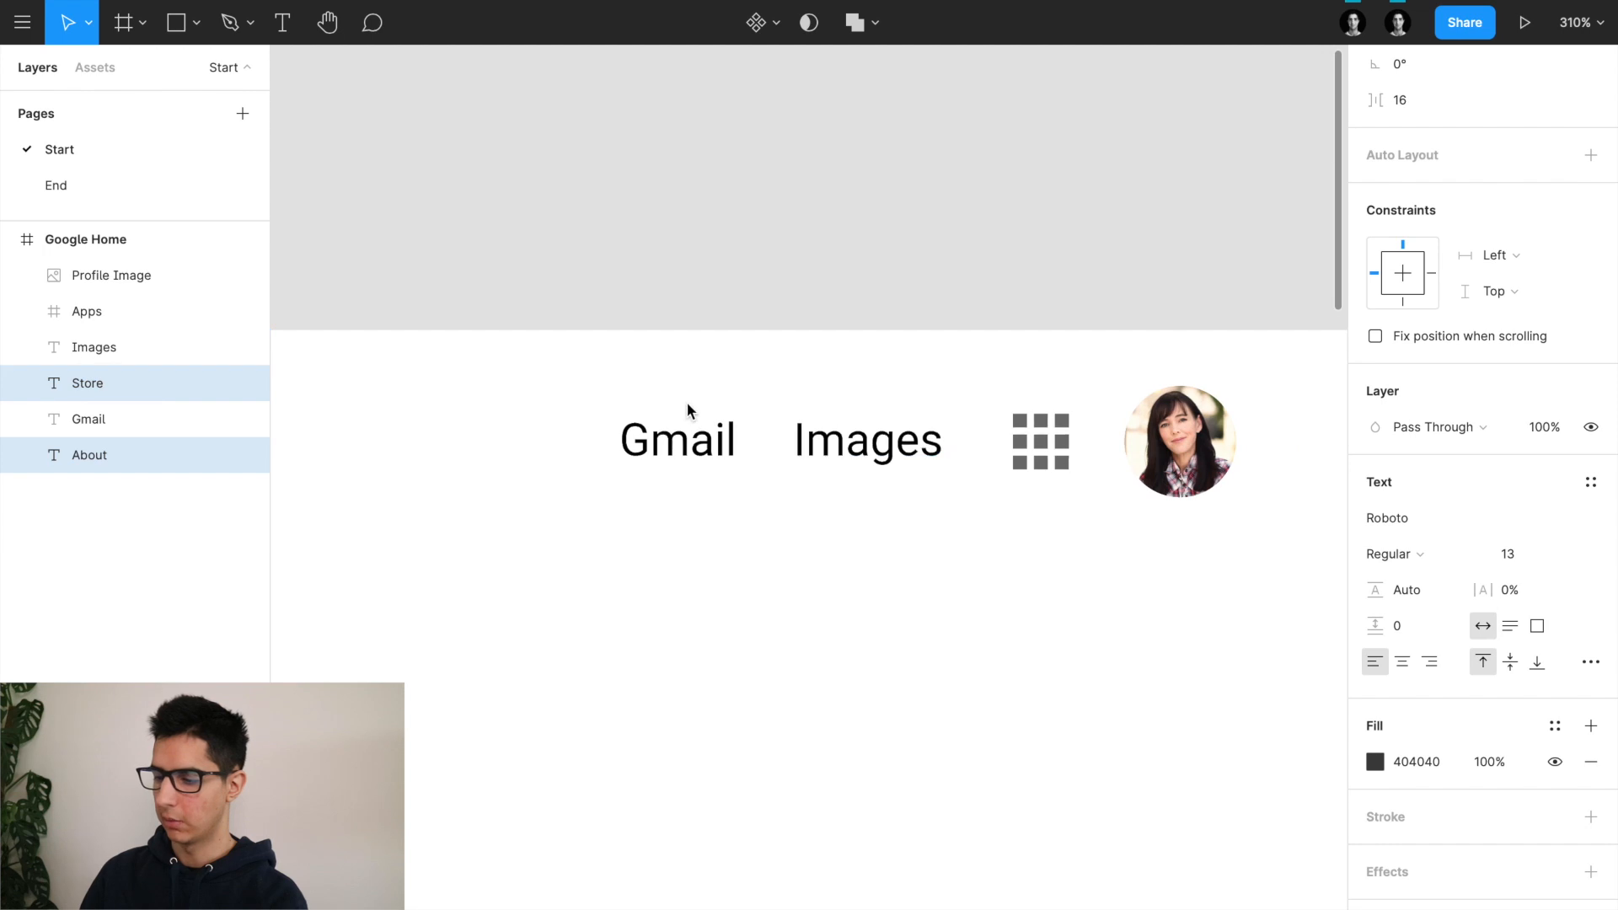
pyautogui.click(680, 438)
pyautogui.keyDown('shift'); pyautogui.click(878, 448); pyautogui.keyUp('shift')
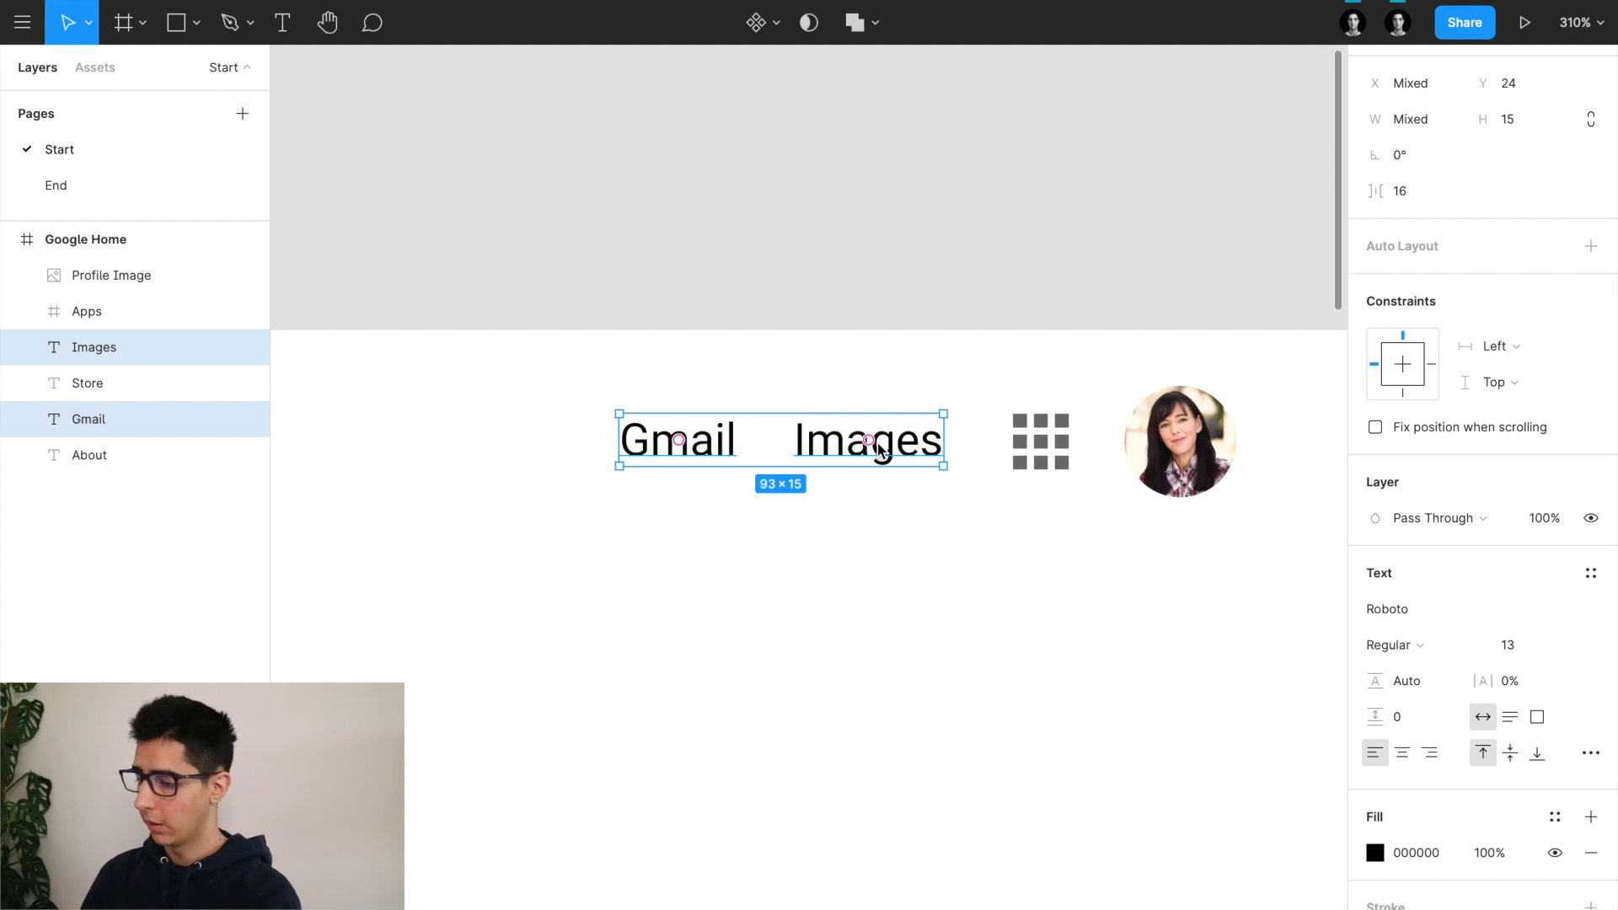
pyautogui.click(1431, 848)
pyautogui.write('212121')
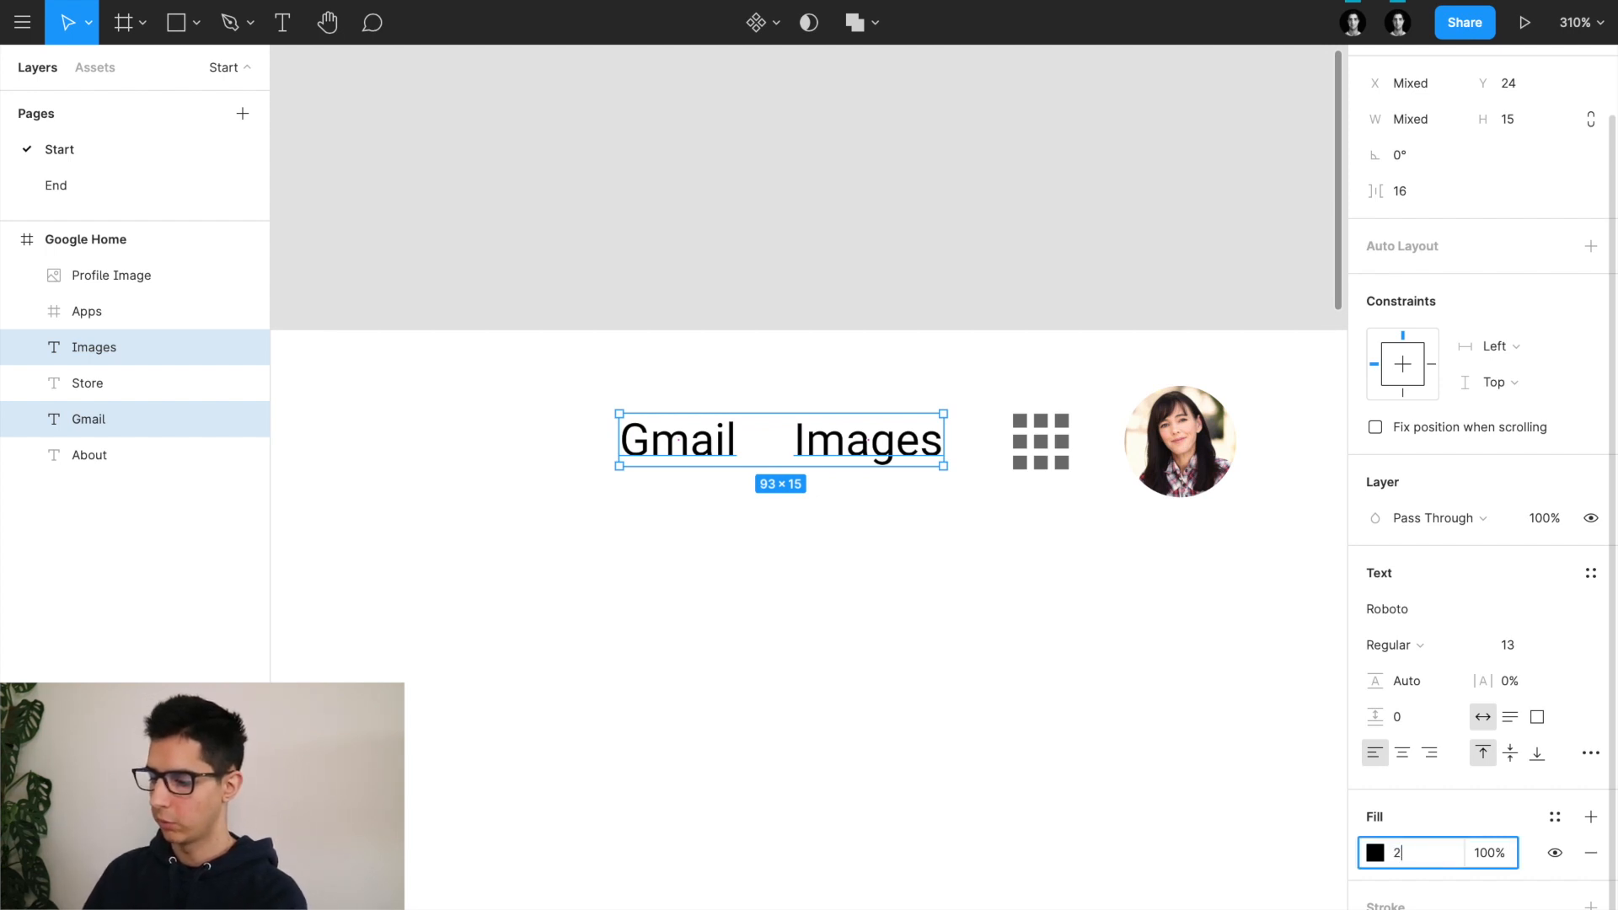
pyautogui.press('Return')
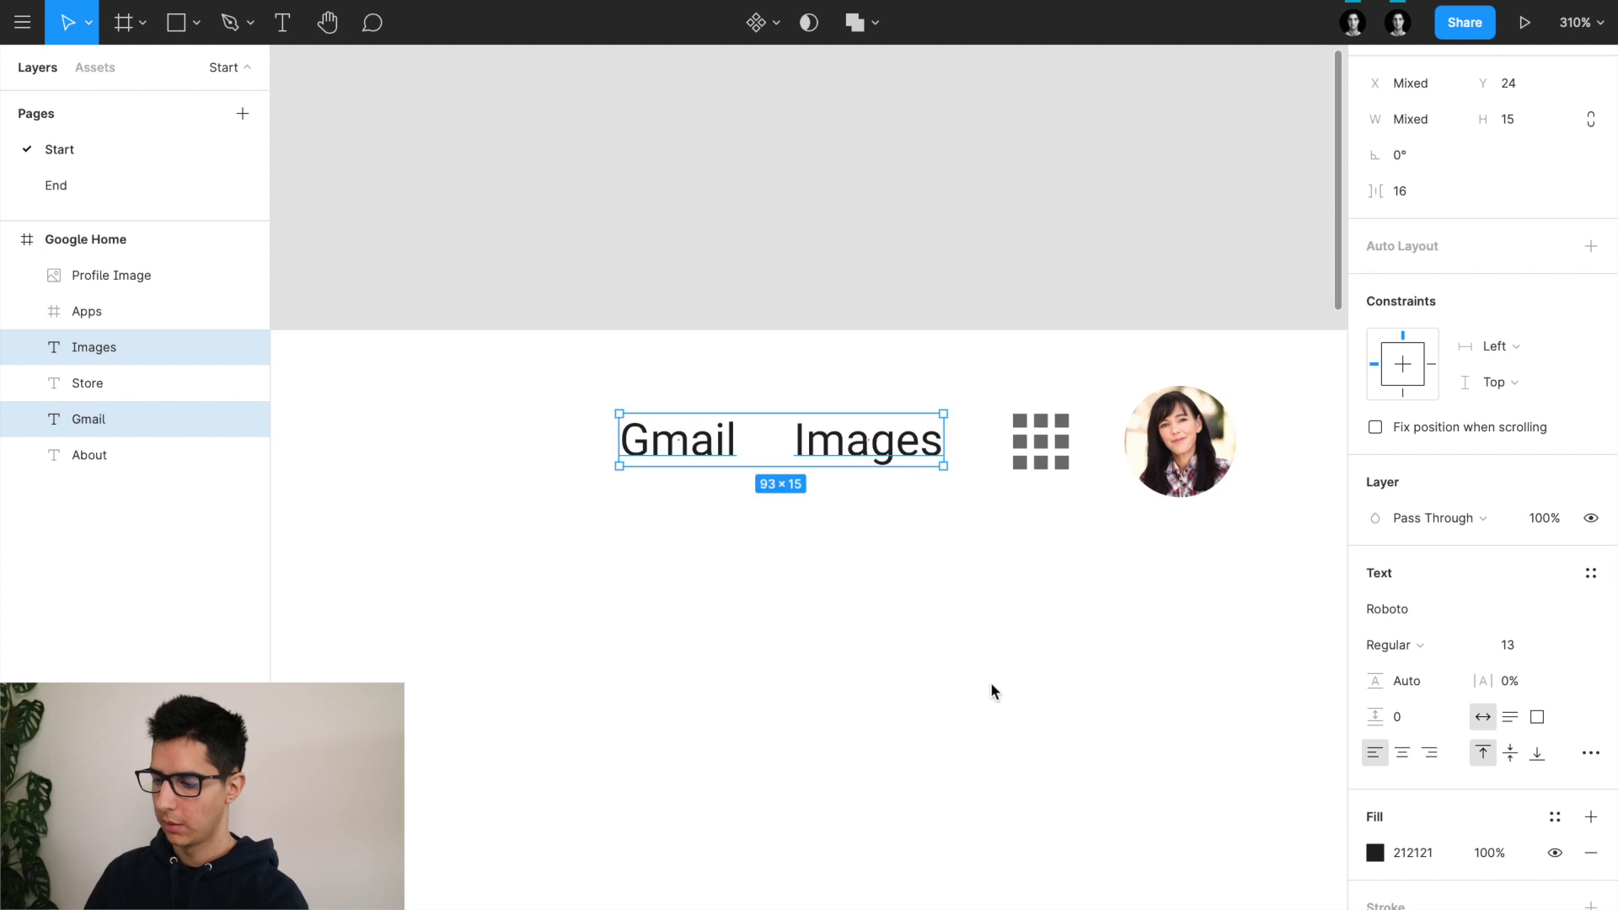
# Step: Review the finished header, inspect the Google logo in the End page's reference design, and return to the Start page
pyautogui.scroll(-5, 991, 685)
pyautogui.hscroll(-3, 992, 684)
pyautogui.scroll(-1, 991, 685)
pyautogui.scroll(-5, 991, 688)
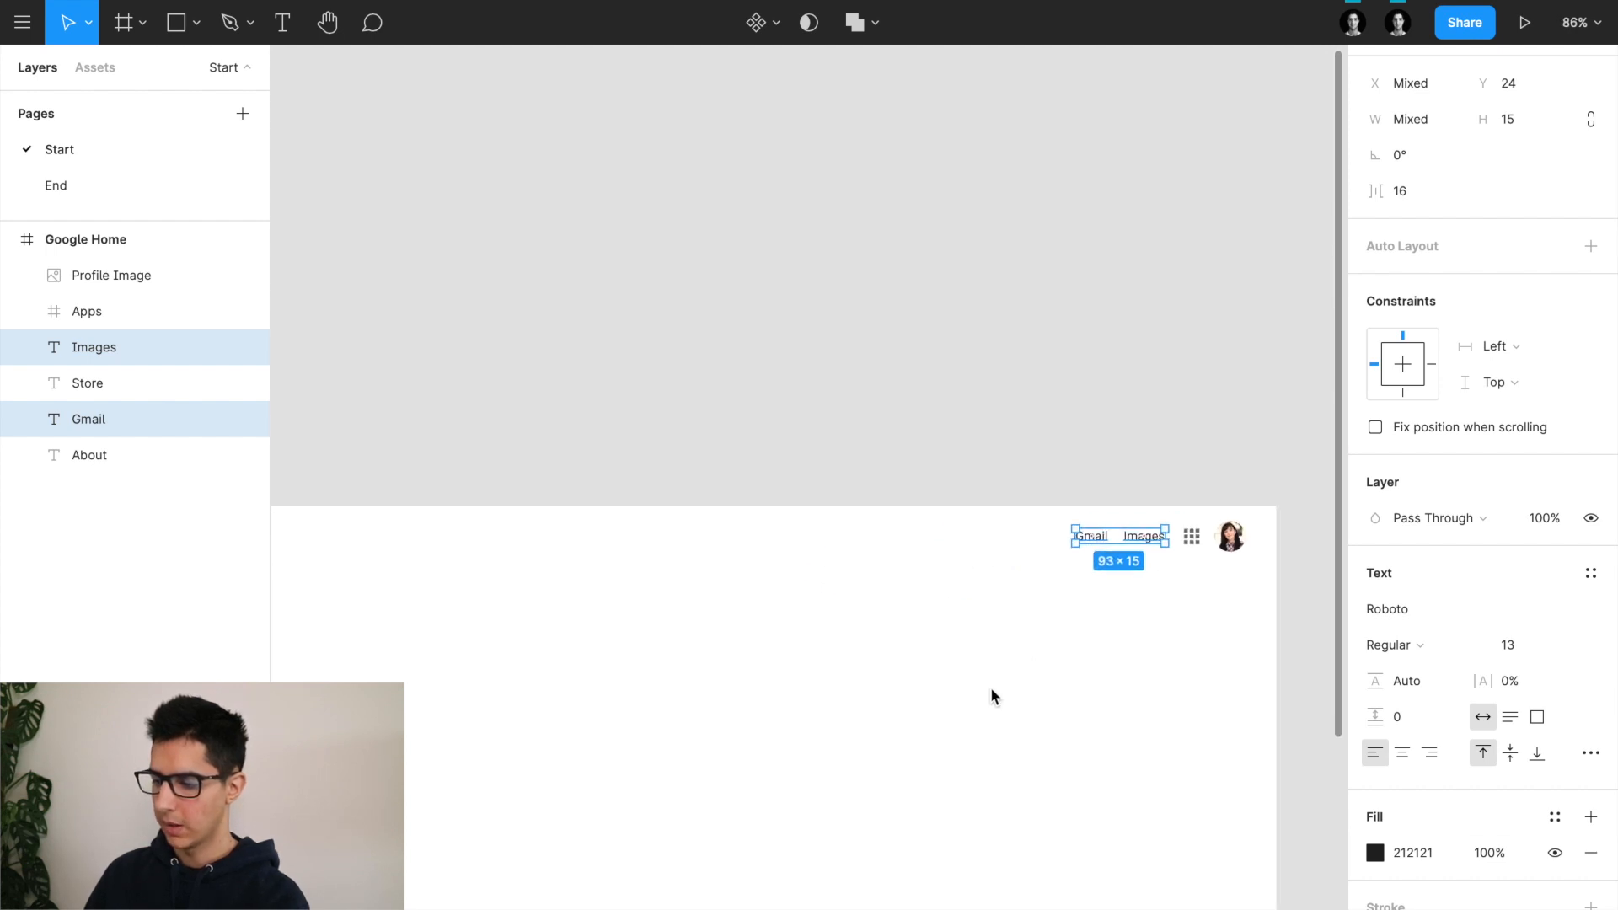
pyautogui.scroll(-2, 991, 697)
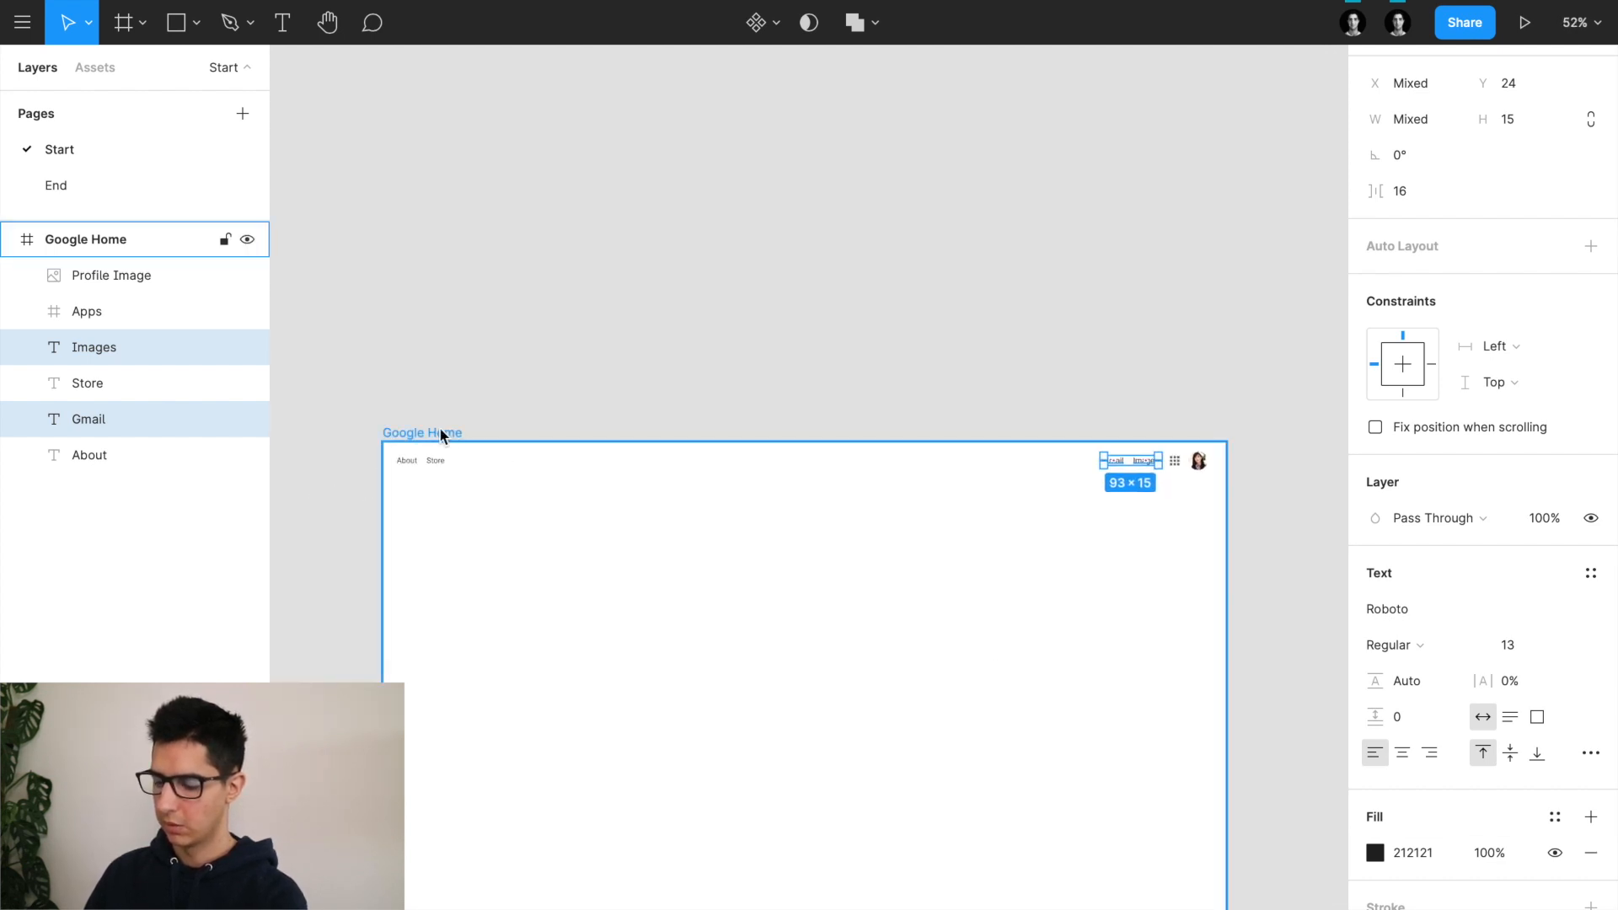
pyautogui.click(425, 302)
pyautogui.scroll(-2, 424, 303)
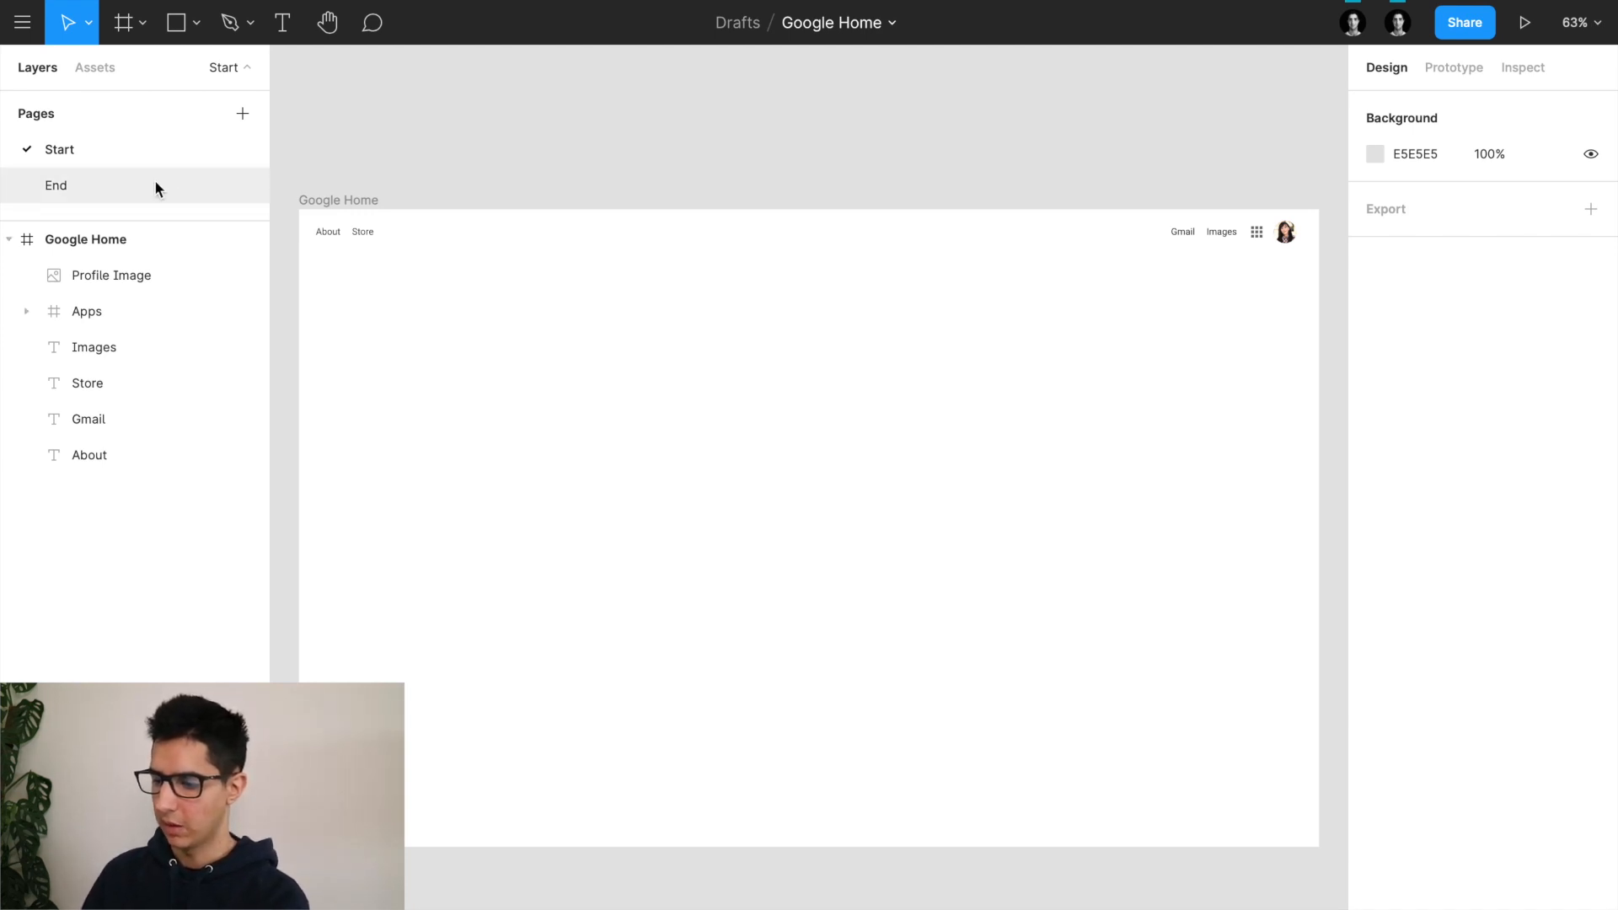
pyautogui.click(132, 185)
pyautogui.click(790, 362)
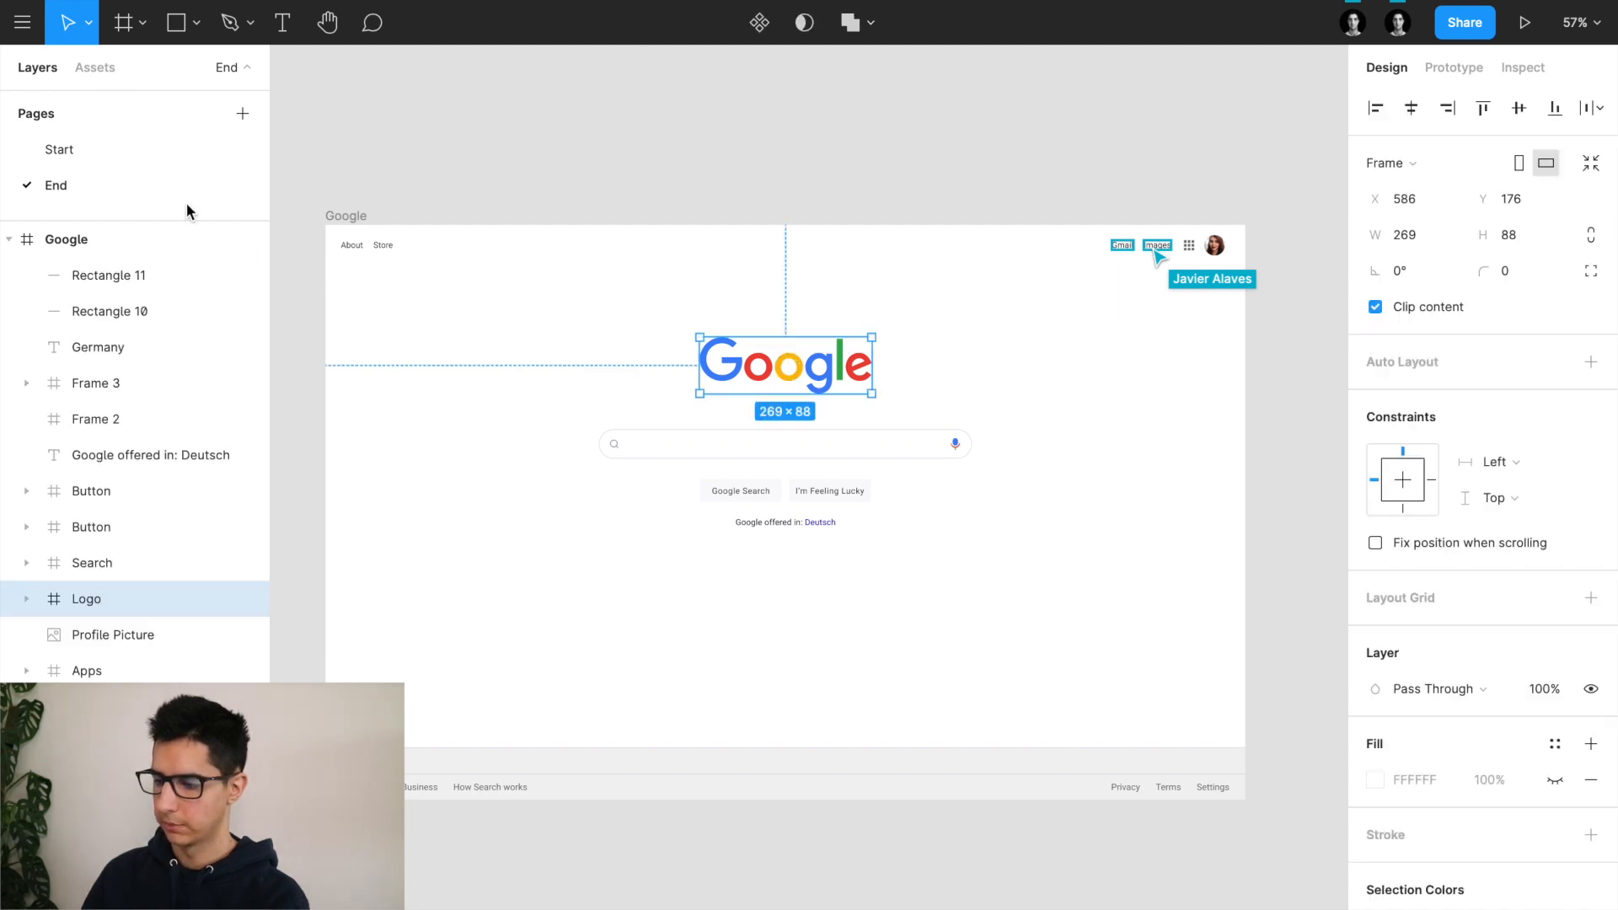
pyautogui.click(138, 155)
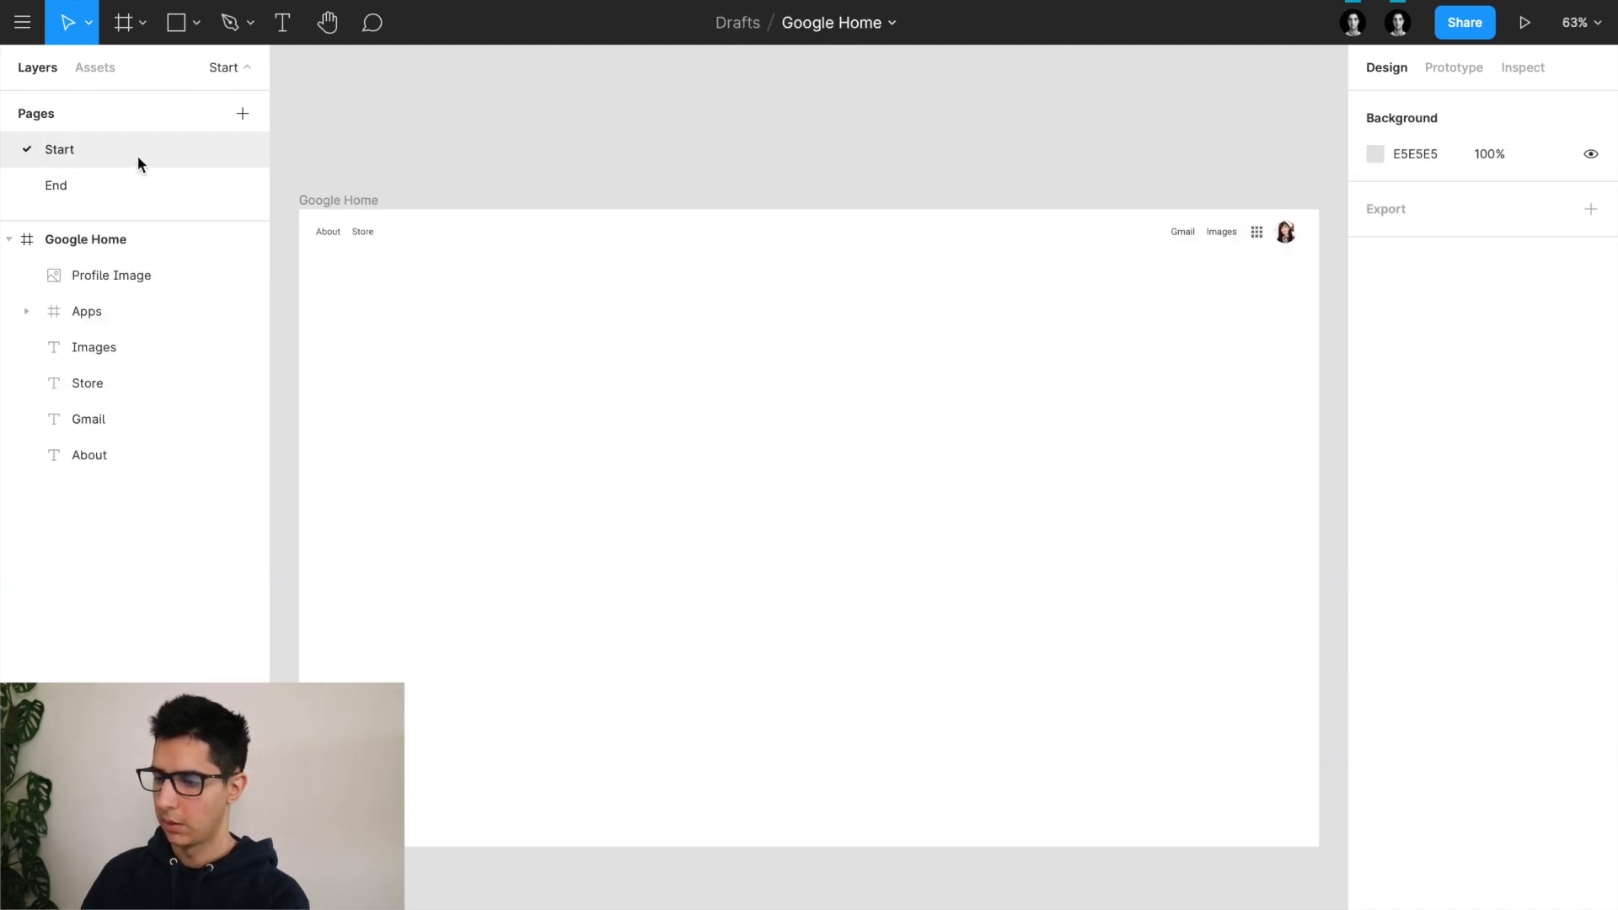
# Step: Paste the copied Google logo into the Google Home frame and expand its layer to list the vectors
pyautogui.click(362, 201)
pyautogui.hotkey('ctrl', 'v')
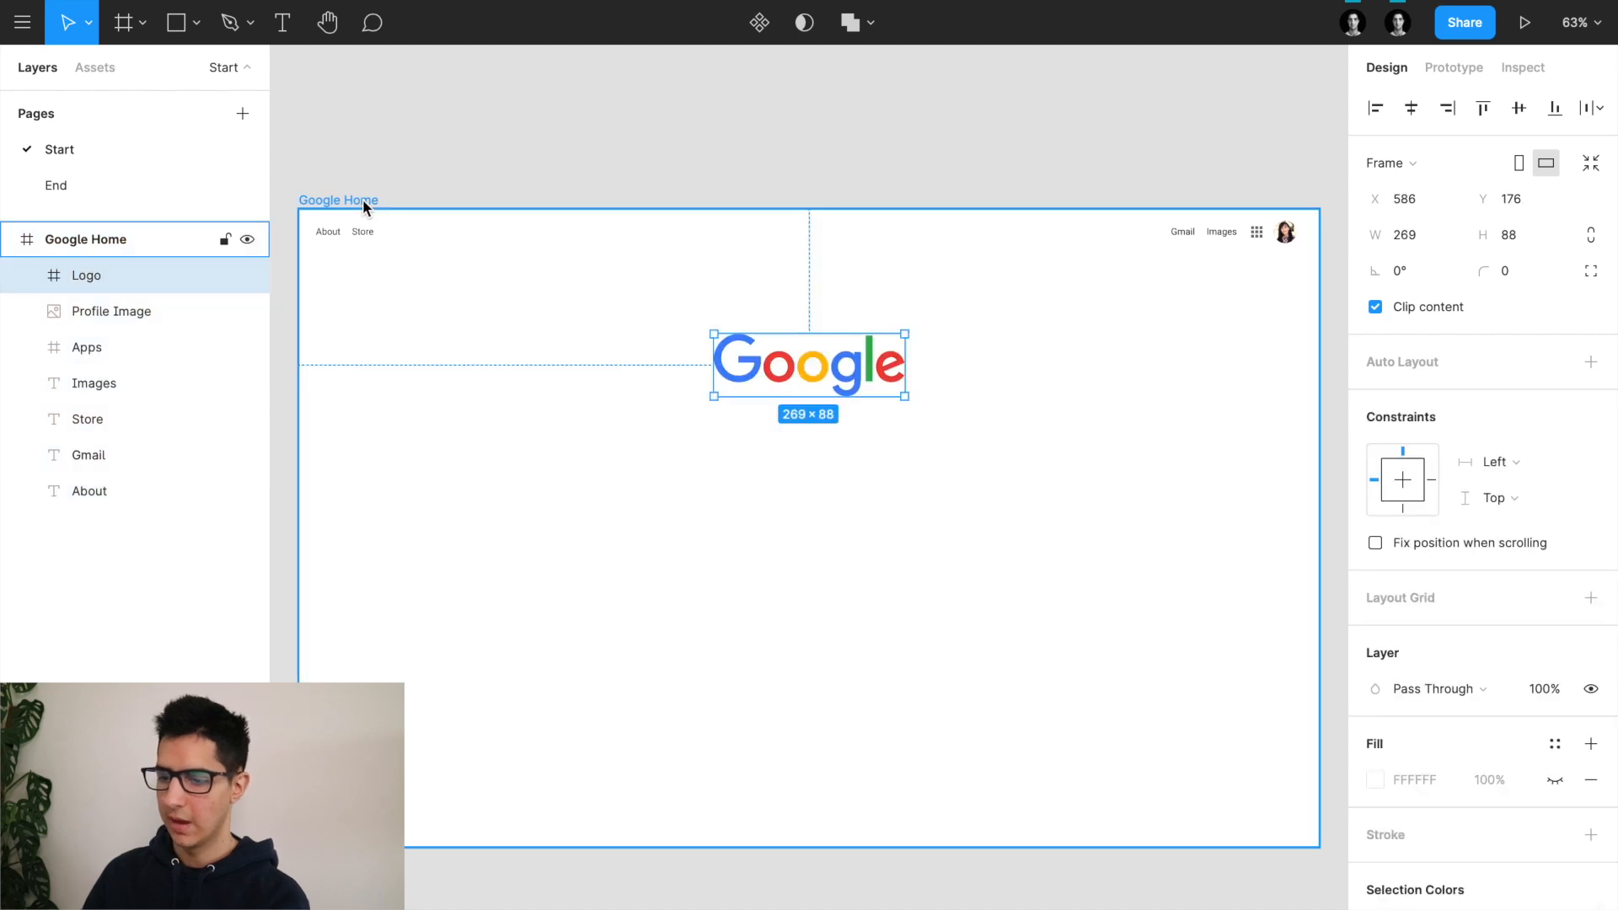
pyautogui.click(26, 276)
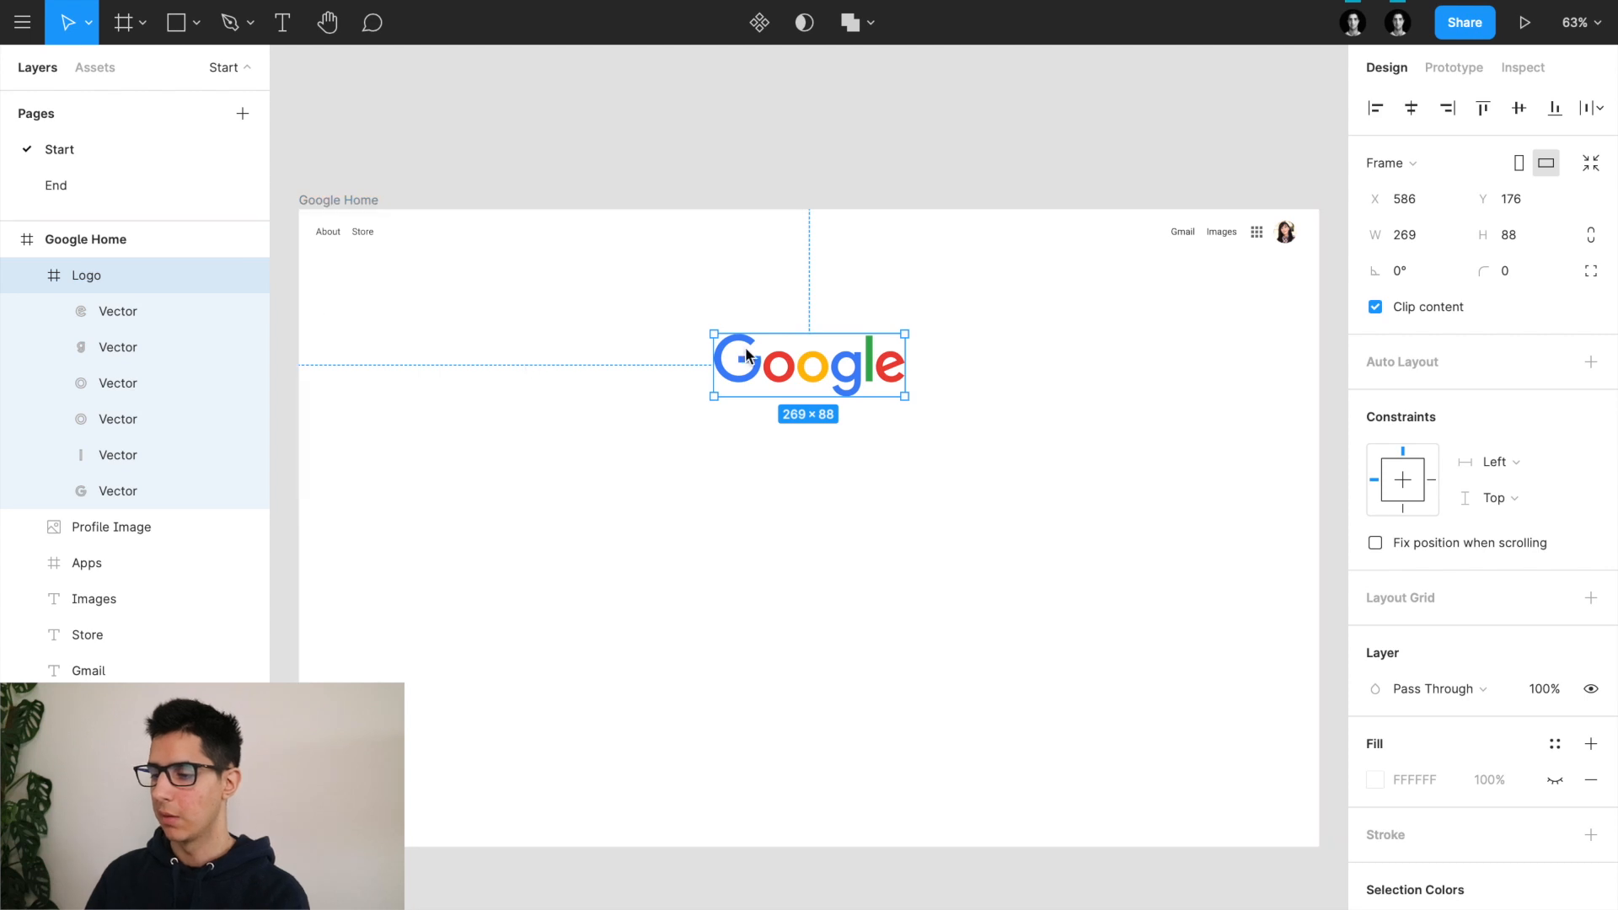
# Step: Examine the individual vector letters that make up the Google logo
pyautogui.scroll(5, 790, 350)
pyautogui.scroll(3, 790, 354)
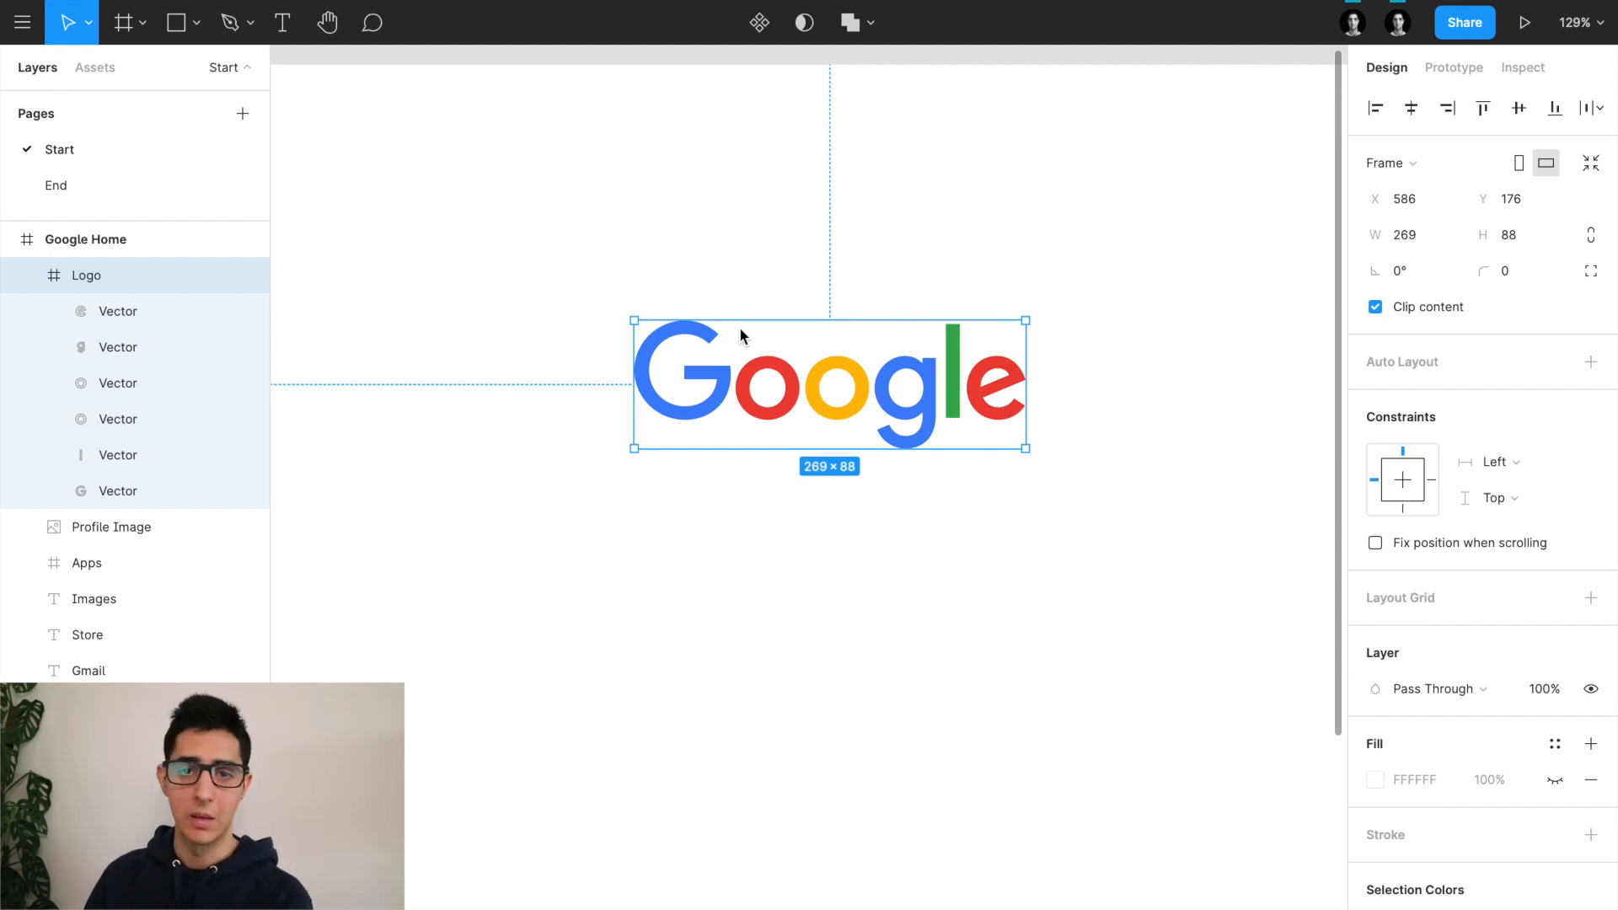
pyautogui.click(149, 324)
pyautogui.scroll(5, 1025, 371)
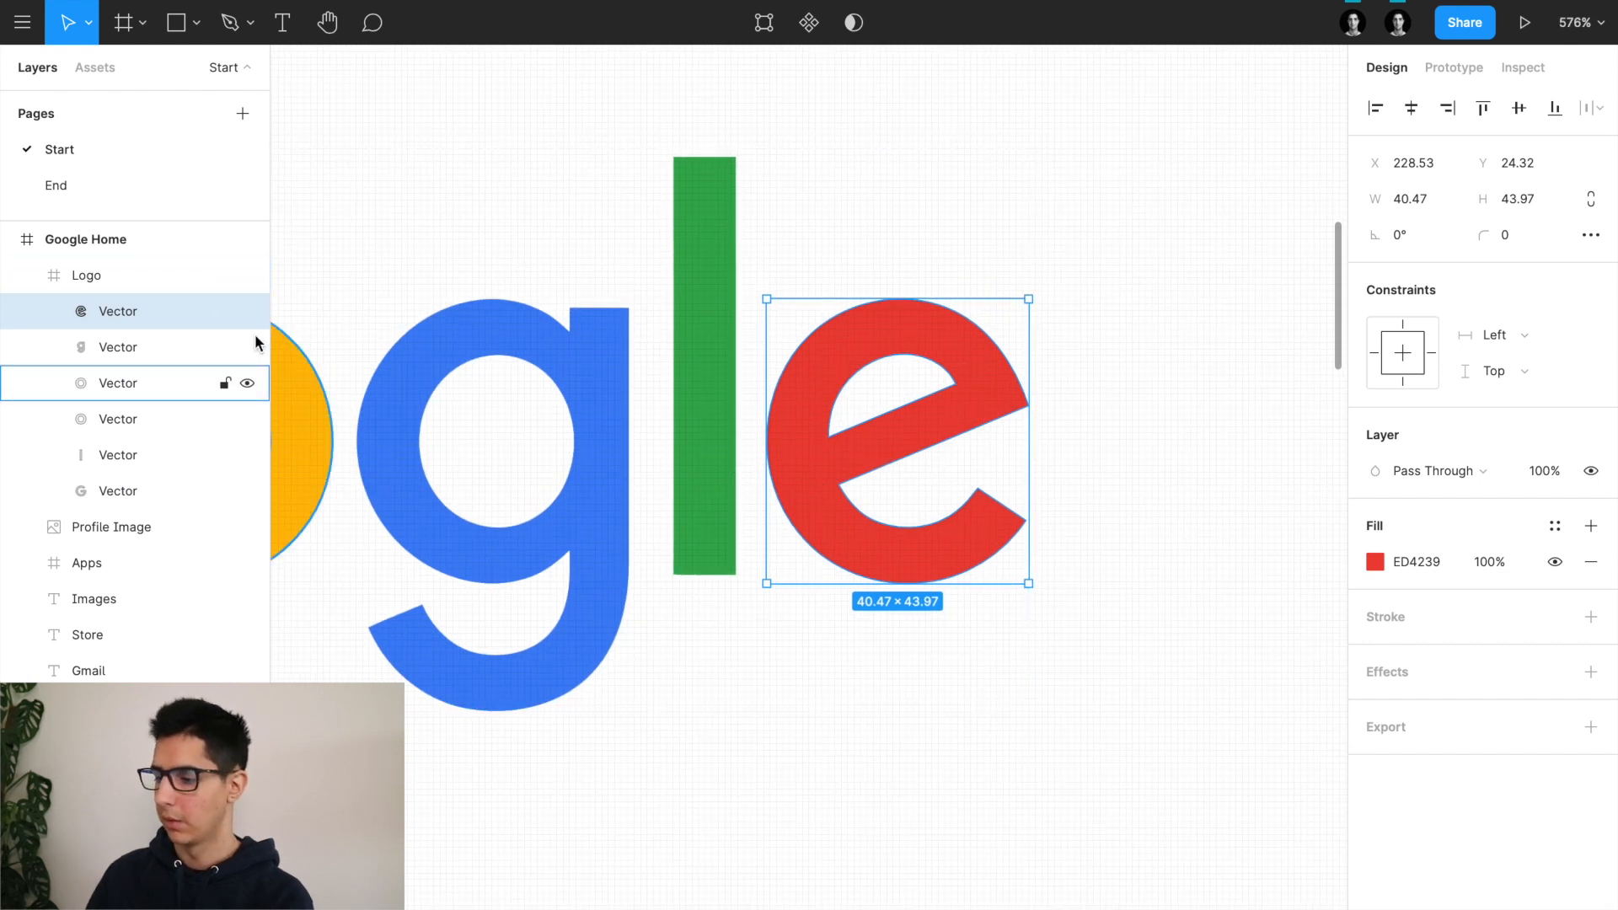
pyautogui.scroll(-5, 496, 327)
pyautogui.scroll(-10, 496, 327)
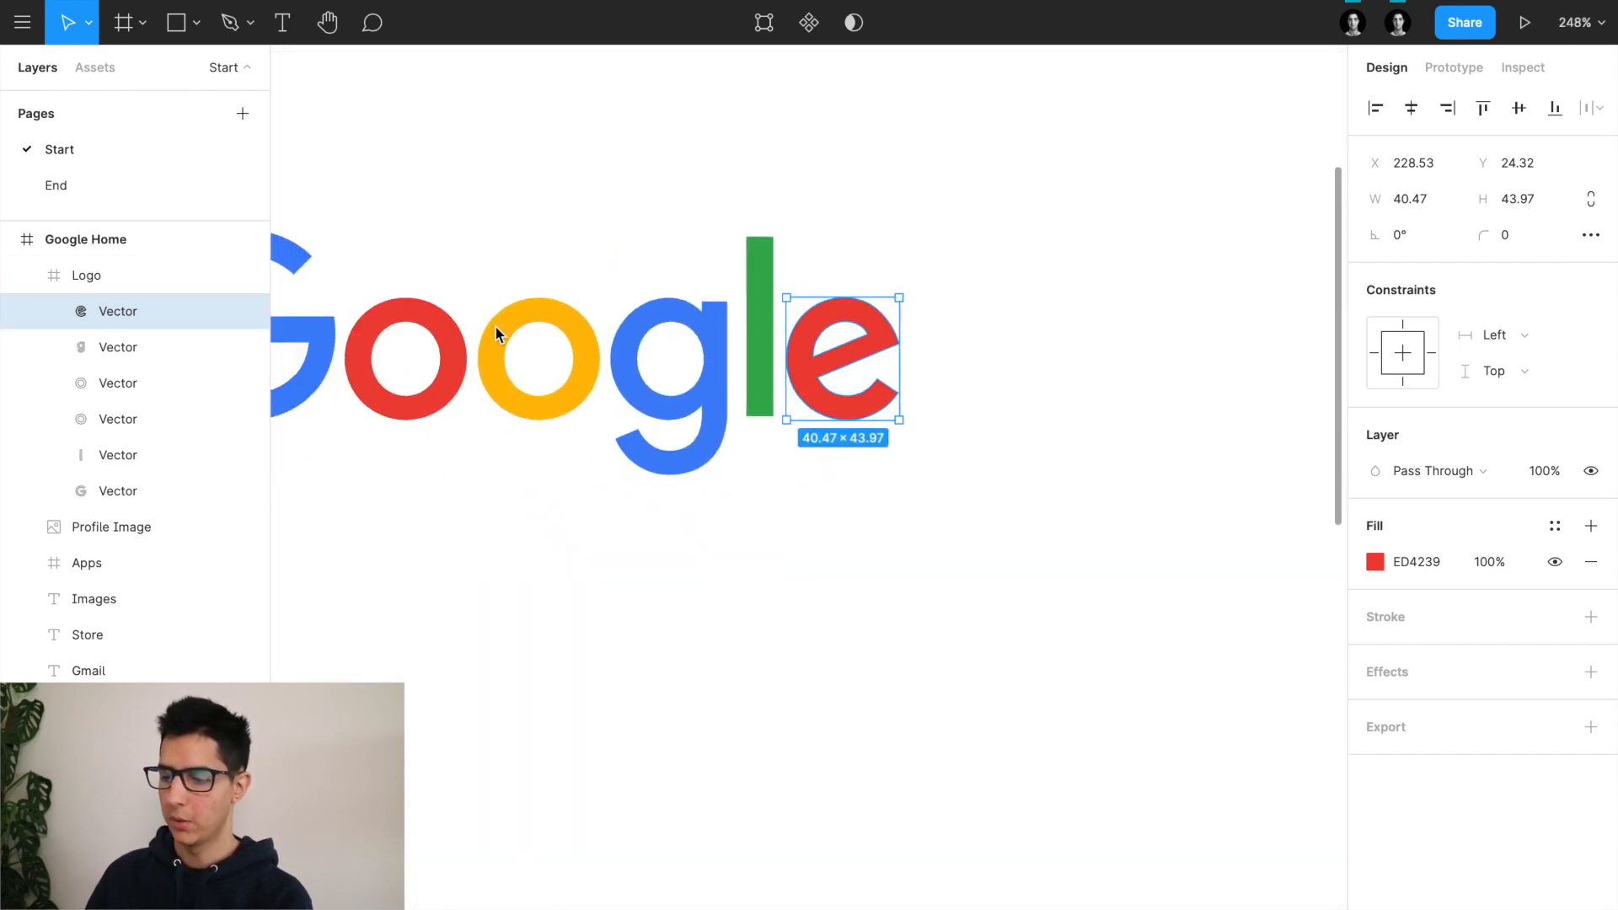
pyautogui.click(683, 314)
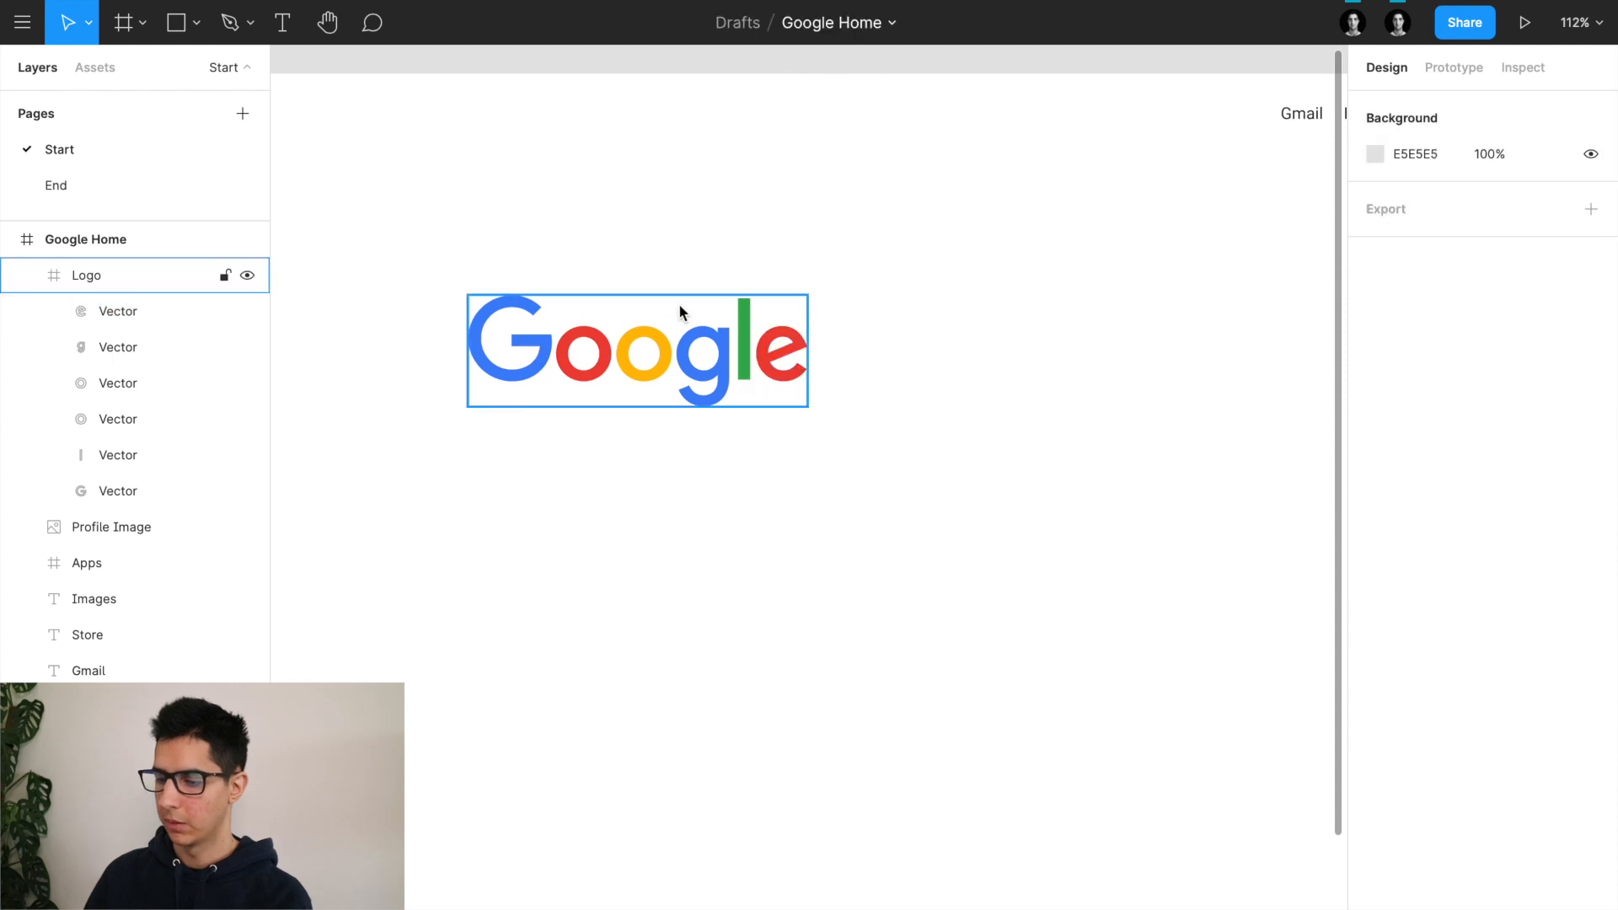
# Step: Centre the Google logo horizontally within the Google Home frame
pyautogui.click(679, 305)
pyautogui.scroll(-5, 679, 303)
pyautogui.hscroll(-1, 680, 305)
pyautogui.scroll(-1, 679, 305)
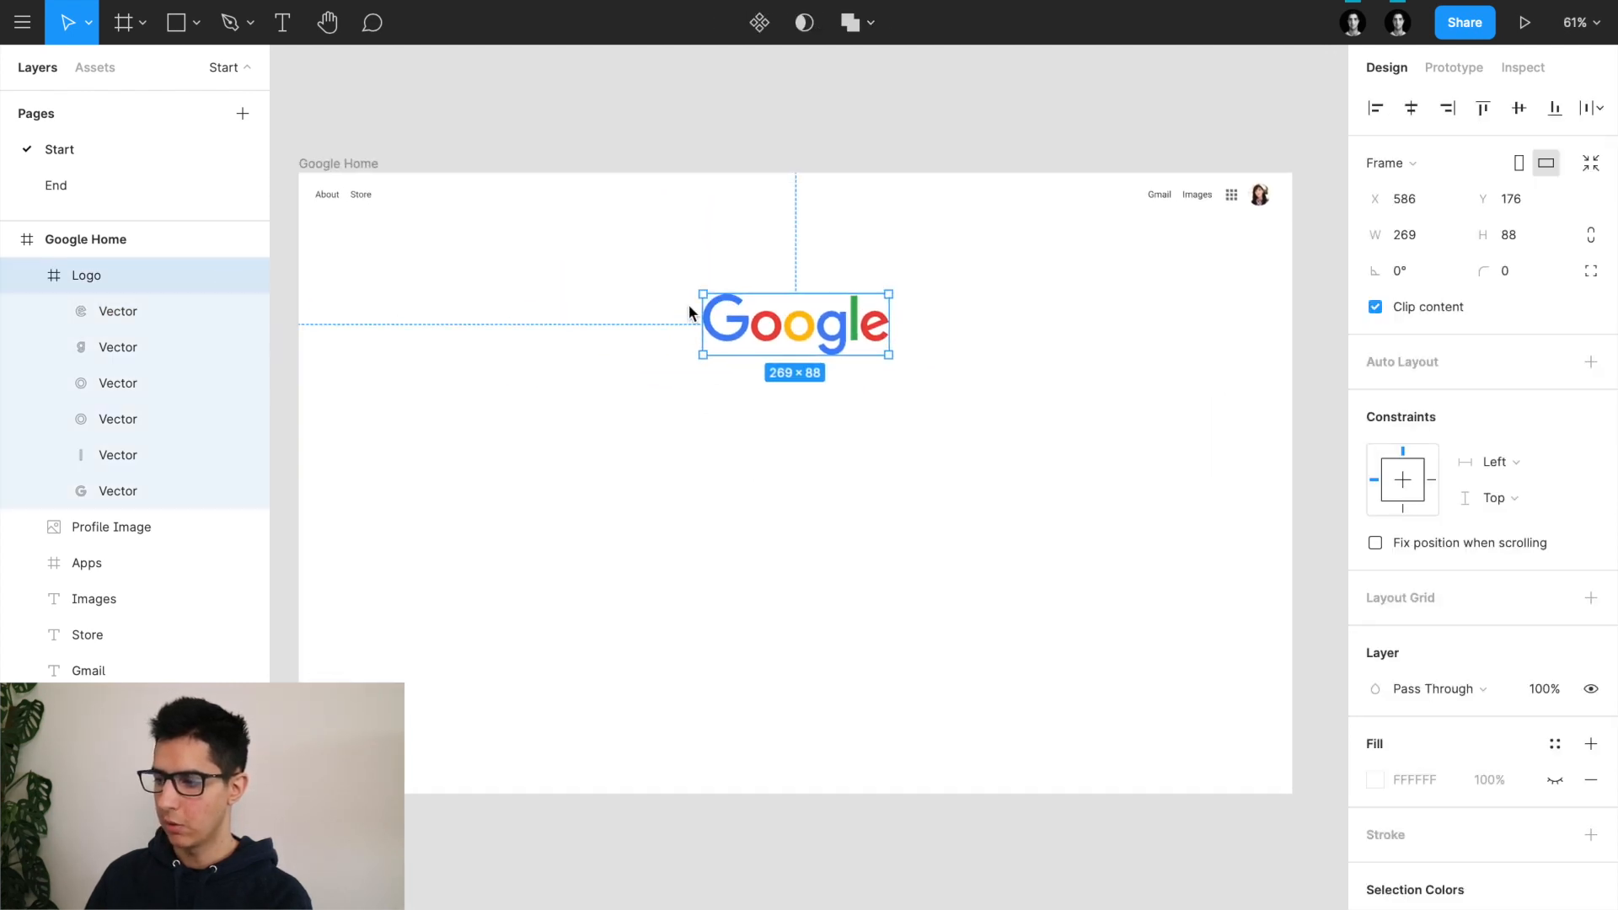
pyautogui.click(1408, 113)
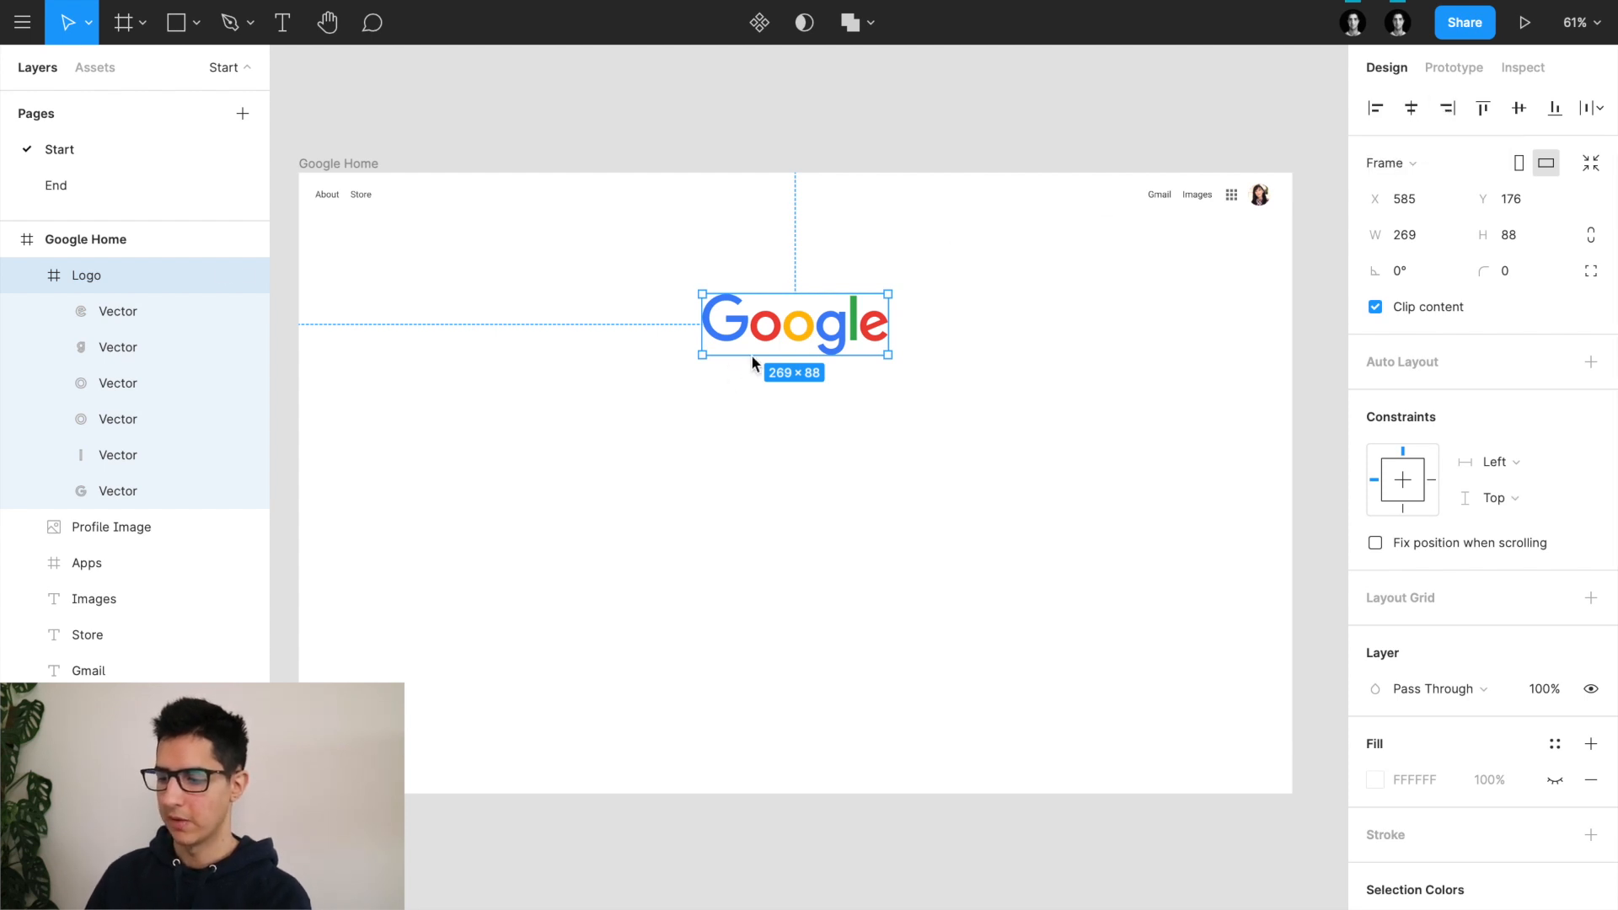
# Step: Shift the logo 70 px to the left of the frame's centre and realign it to the horizontal centre
pyautogui.hotkey('shift', 'Left')
pyautogui.hotkey('shift', 'Left')
pyautogui.hotkey('shift', 'Left')
pyautogui.hotkey('shift', 'Left')
pyautogui.hotkey('shift', 'Left')
pyautogui.hotkey('shift', 'Left')
pyautogui.hotkey('shift', 'Left')
pyautogui.hotkey('shift', 'Left')
pyautogui.hotkey('shift', 'Left')
pyautogui.hotkey('shift', 'Left')
pyautogui.hotkey('shift', 'Left')
pyautogui.hotkey('shift', 'Left')
pyautogui.hotkey('shift', 'Left')
pyautogui.hotkey('shift', 'Left')
pyautogui.hotkey('shift', 'Left')
pyautogui.hotkey('shift', 'Left')
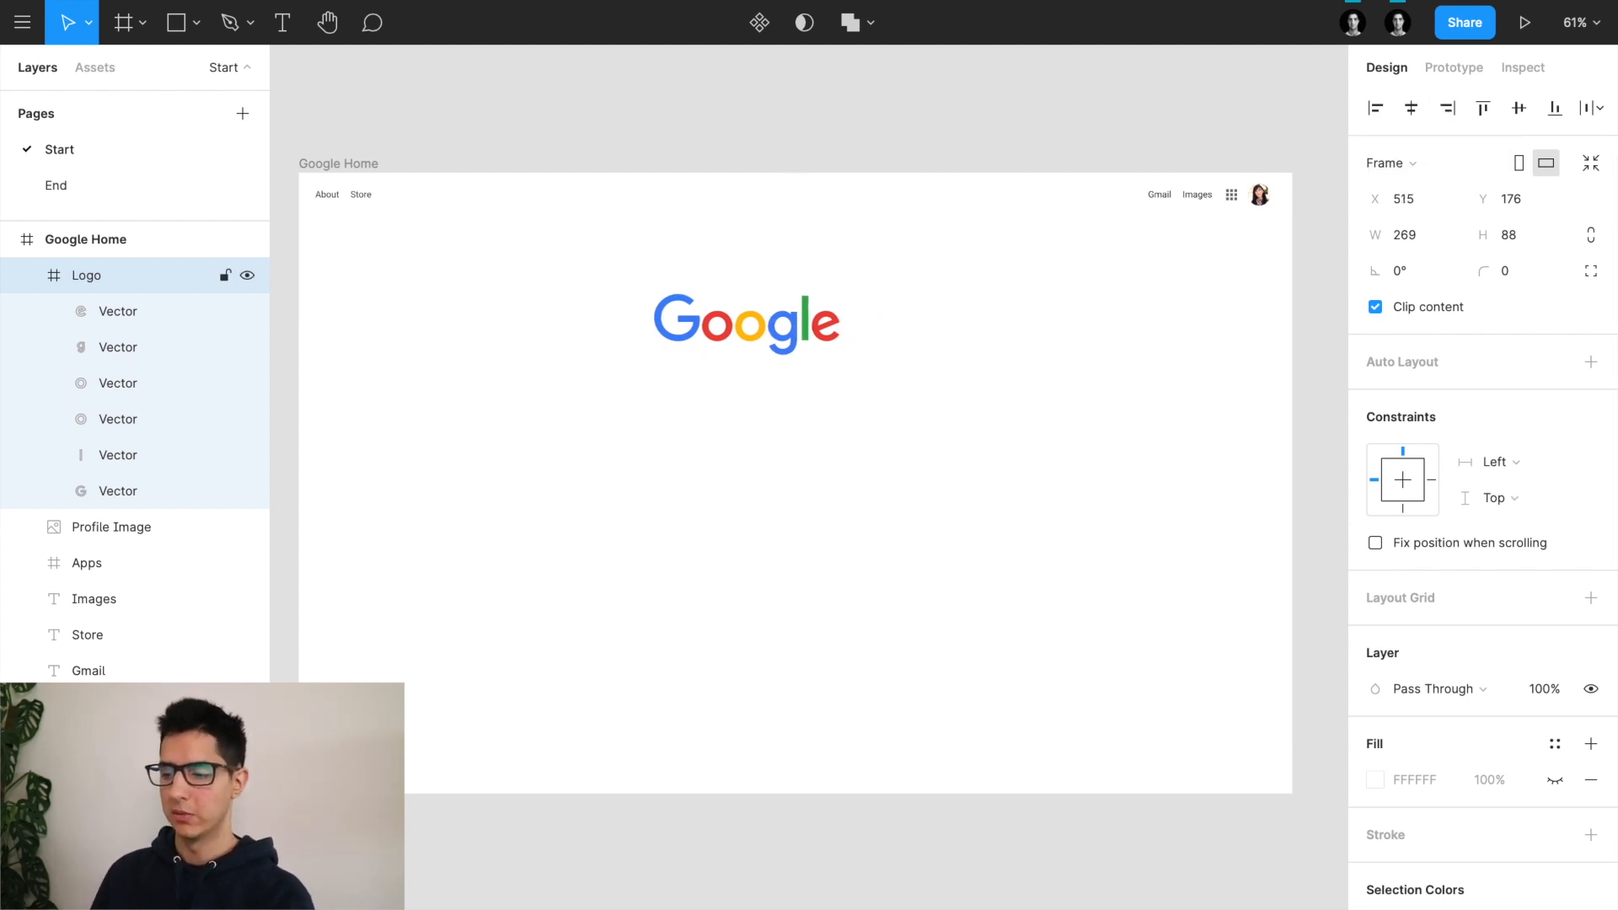
pyautogui.click(1410, 108)
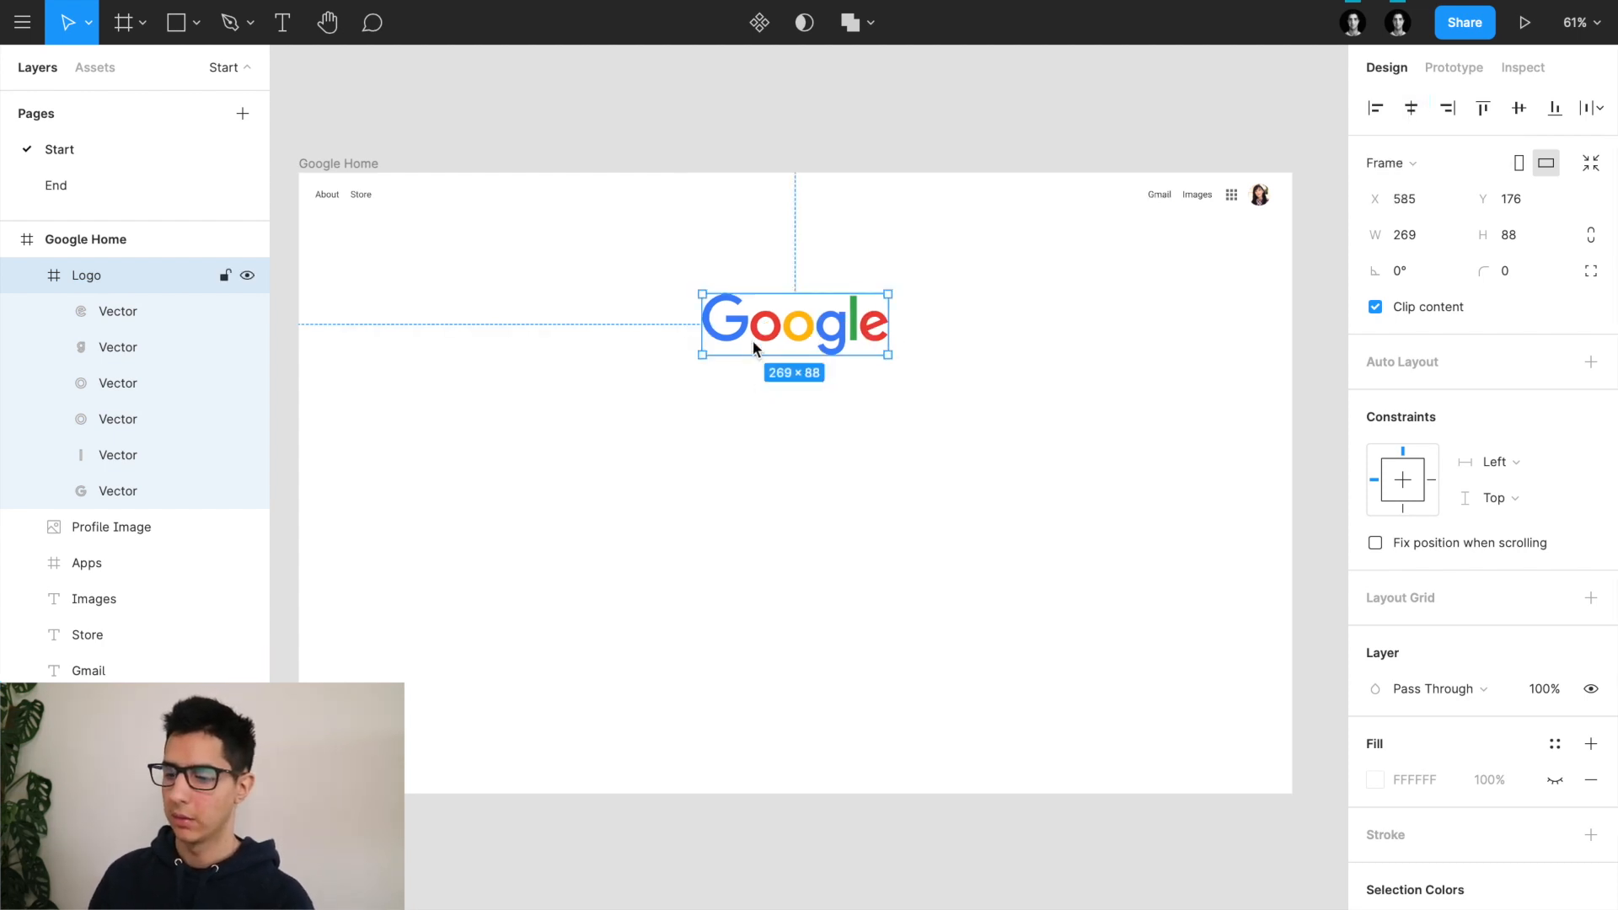
# Step: Draw a 584 × 46 frame beneath the Google logo and centre it horizontally in the Google Home frame
pyautogui.click(25, 275)
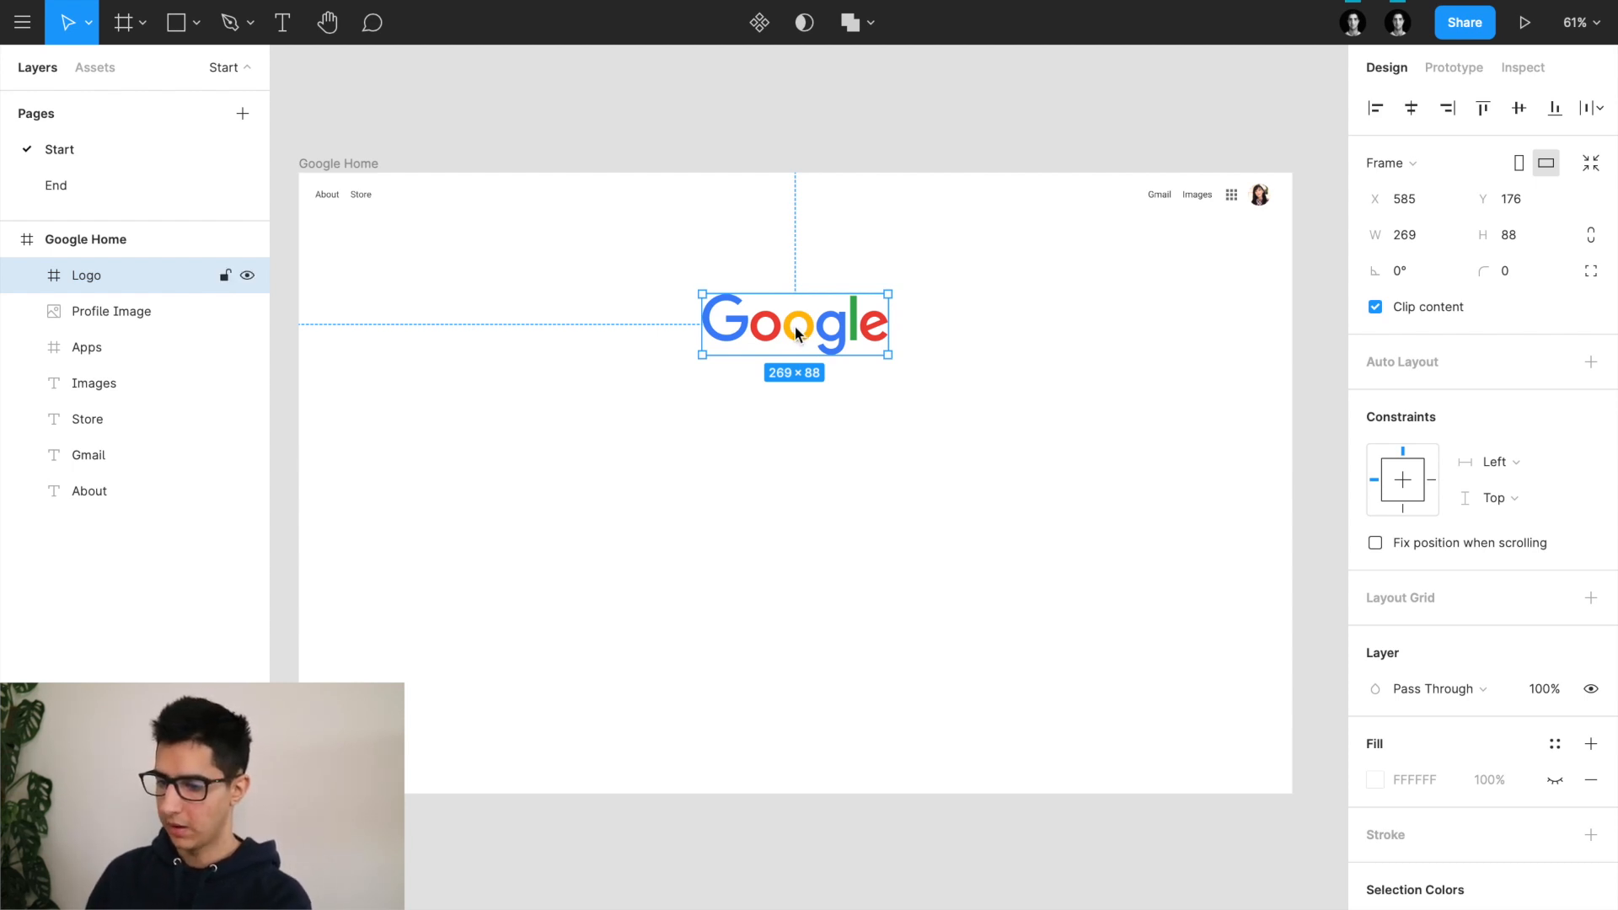
pyautogui.click(362, 161)
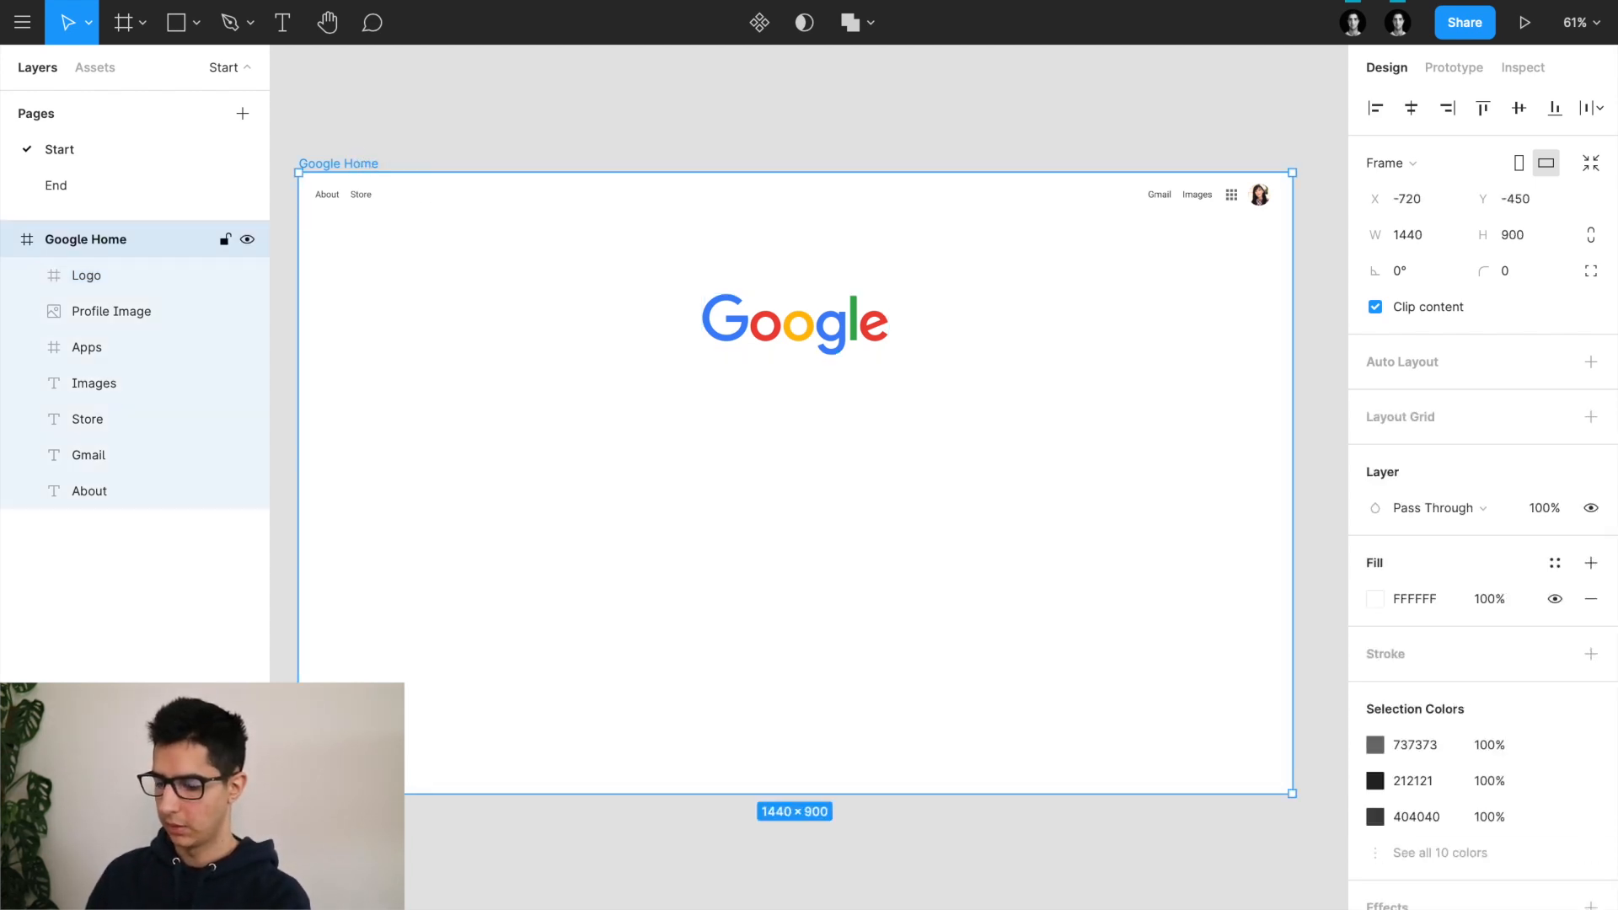
pyautogui.scroll(1, 406, 189)
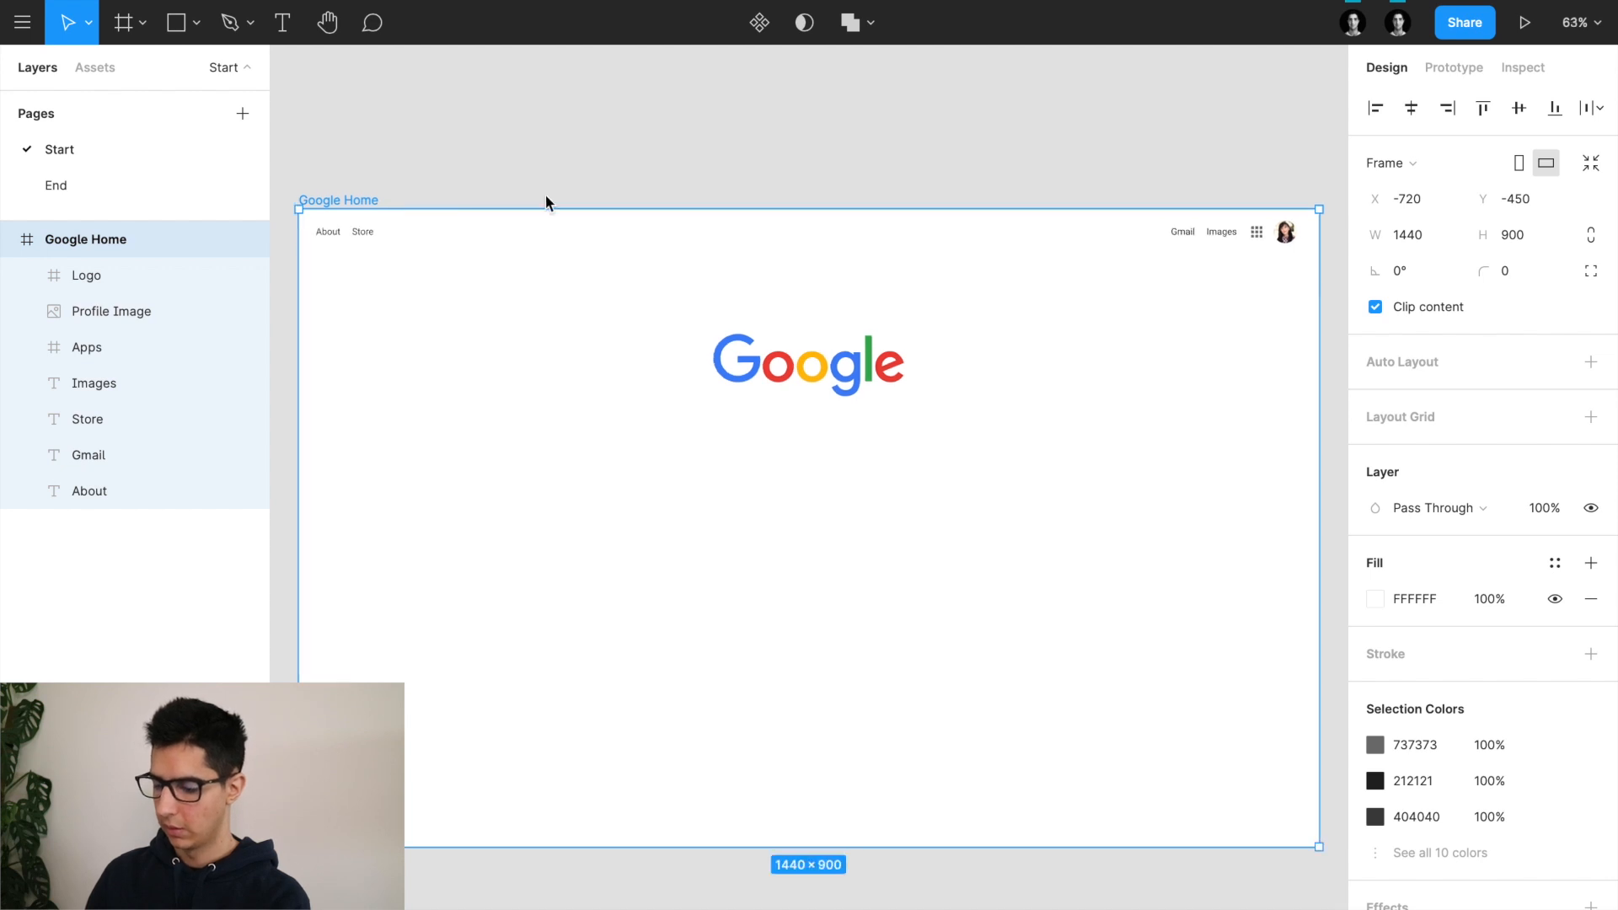
pyautogui.click(781, 474)
pyautogui.press('f')
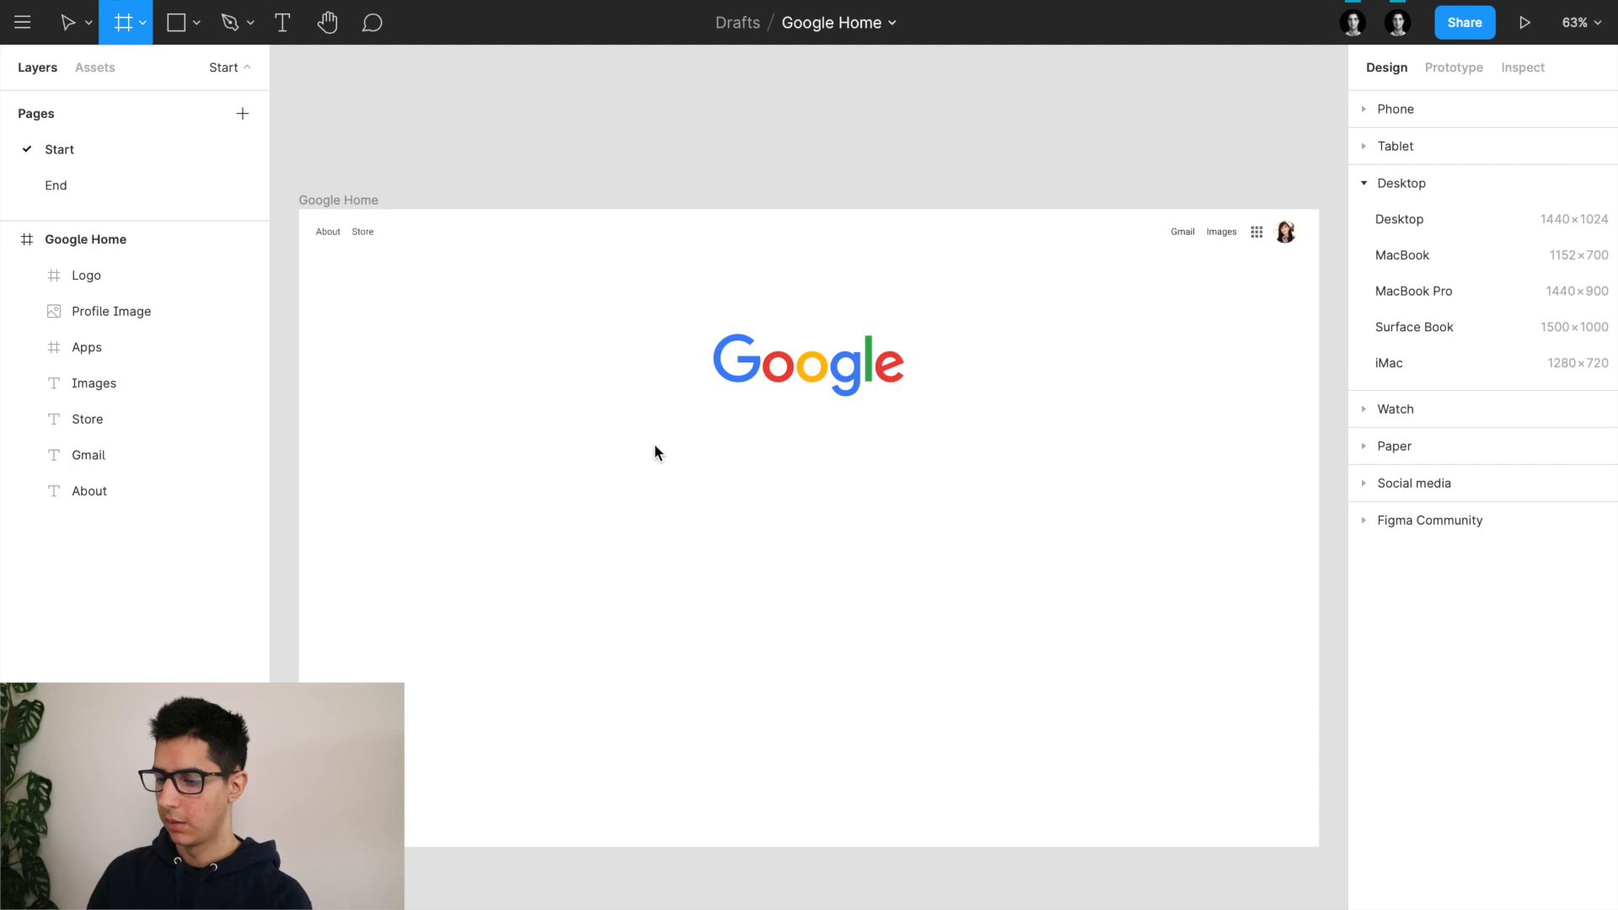
pyautogui.moveTo(551, 437); pyautogui.dragTo(965, 469)
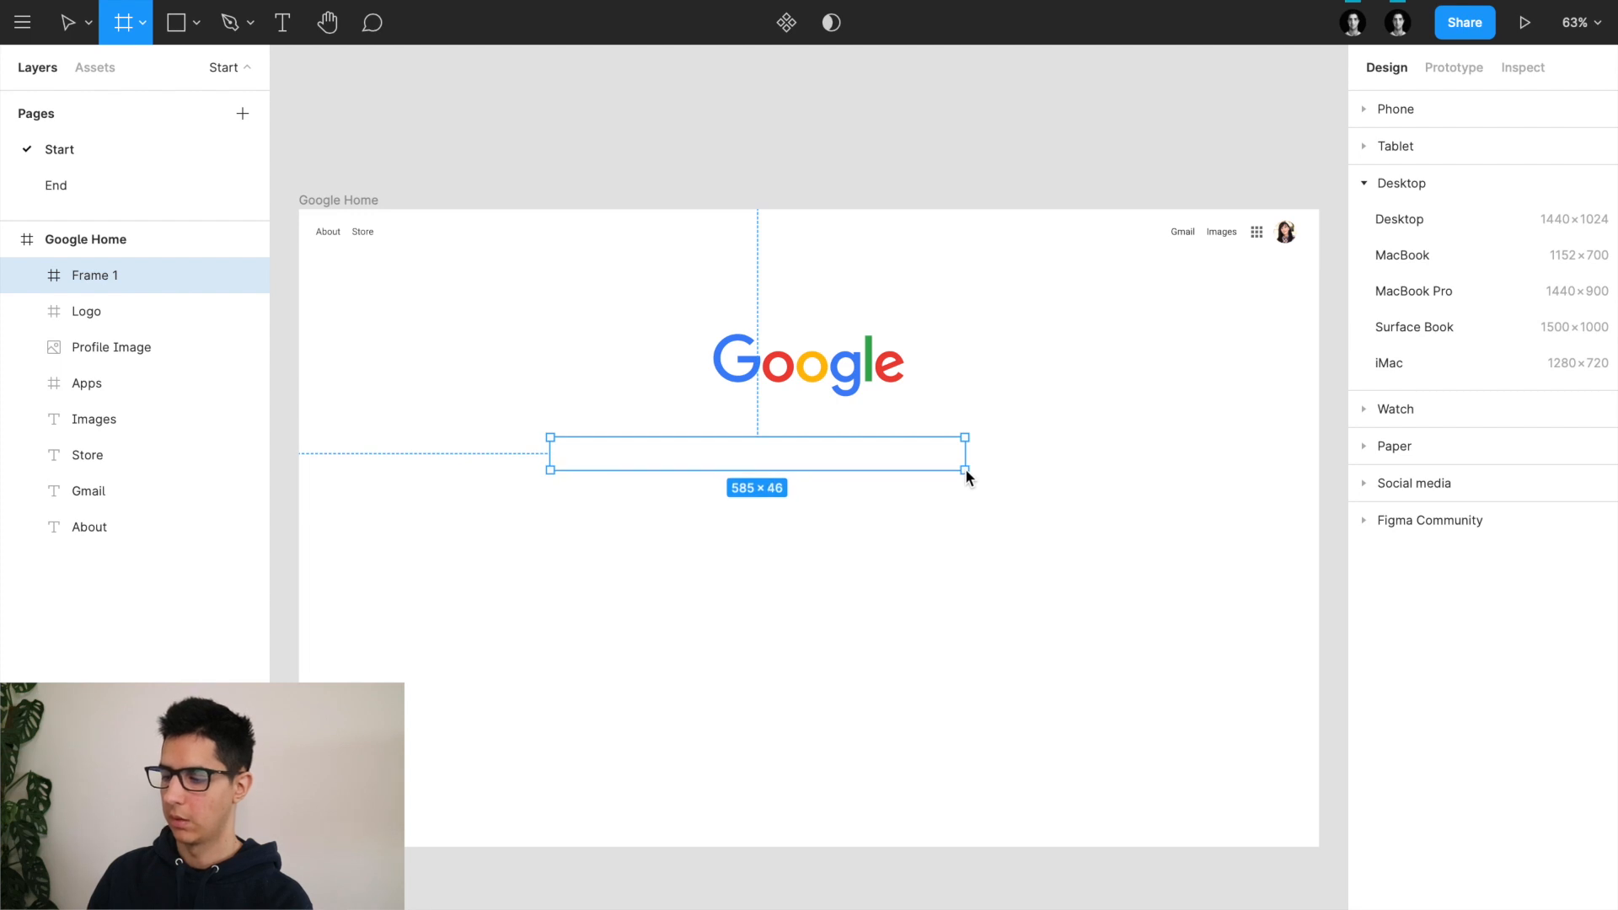
pyautogui.moveTo(964, 469); pyautogui.dragTo(964, 468)
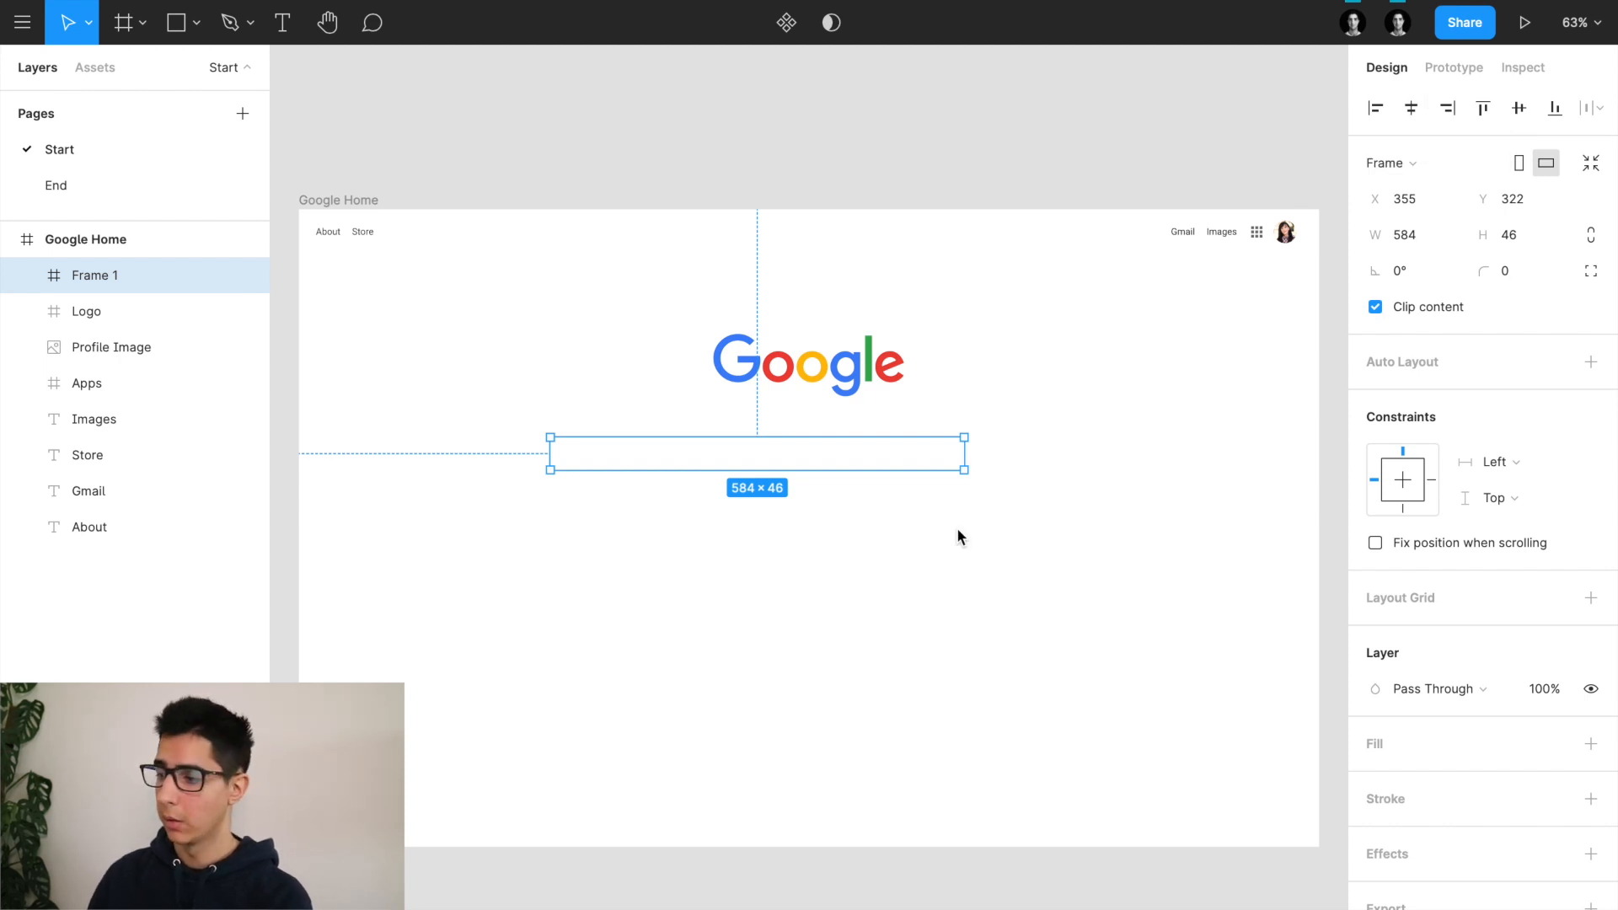
pyautogui.click(1412, 109)
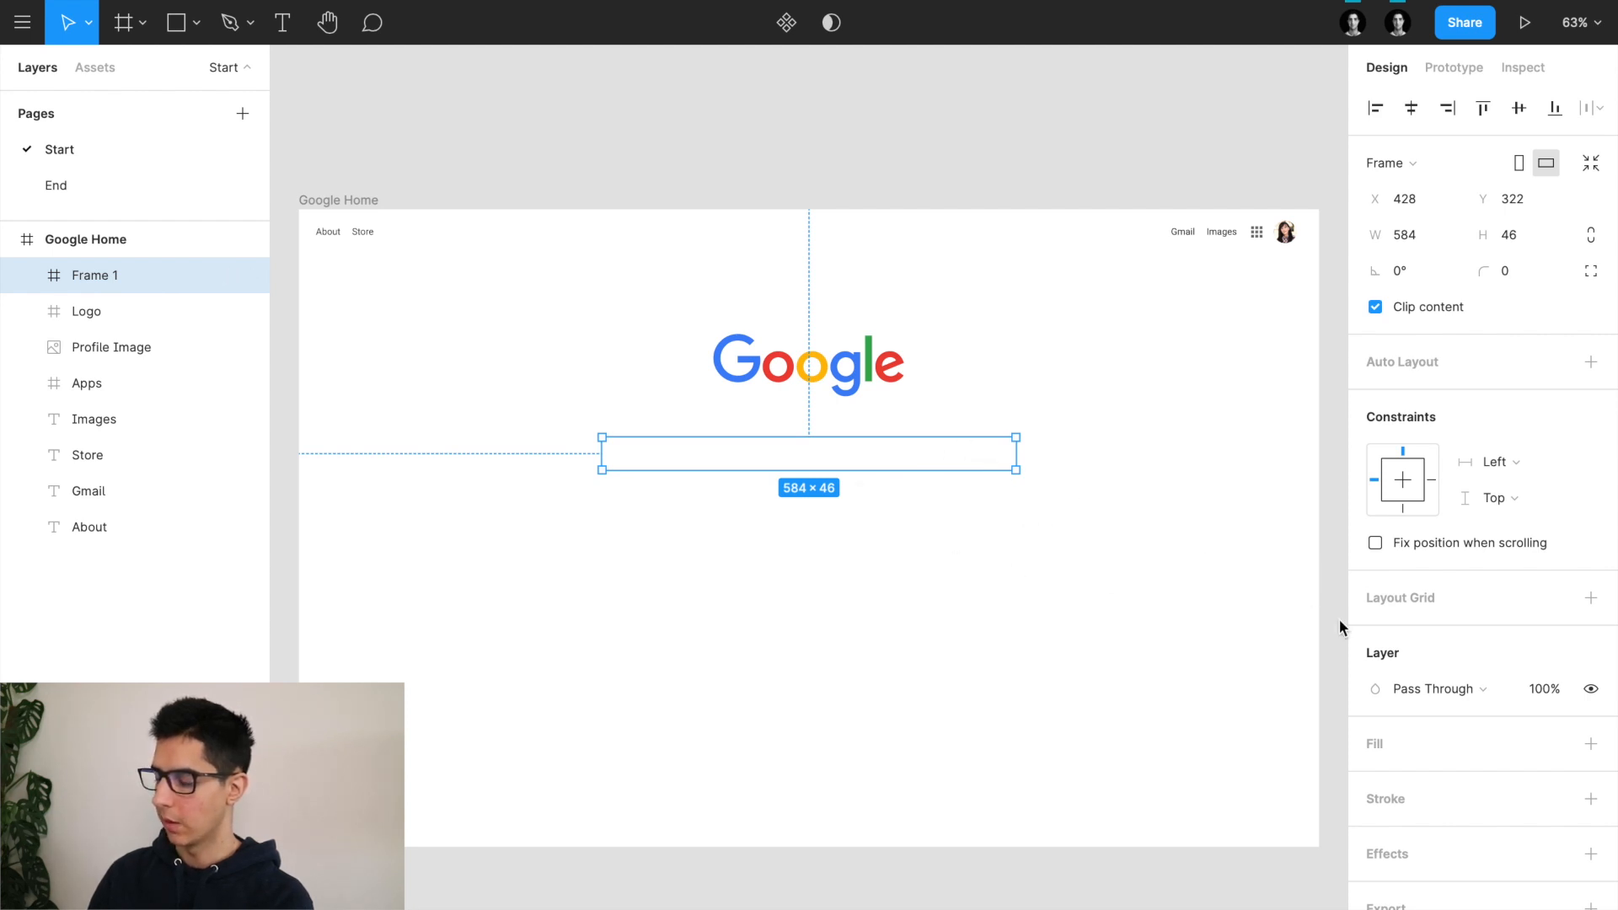
# Step: Add a stroke to the 584 × 46 frame beneath the logo
pyautogui.click(1588, 799)
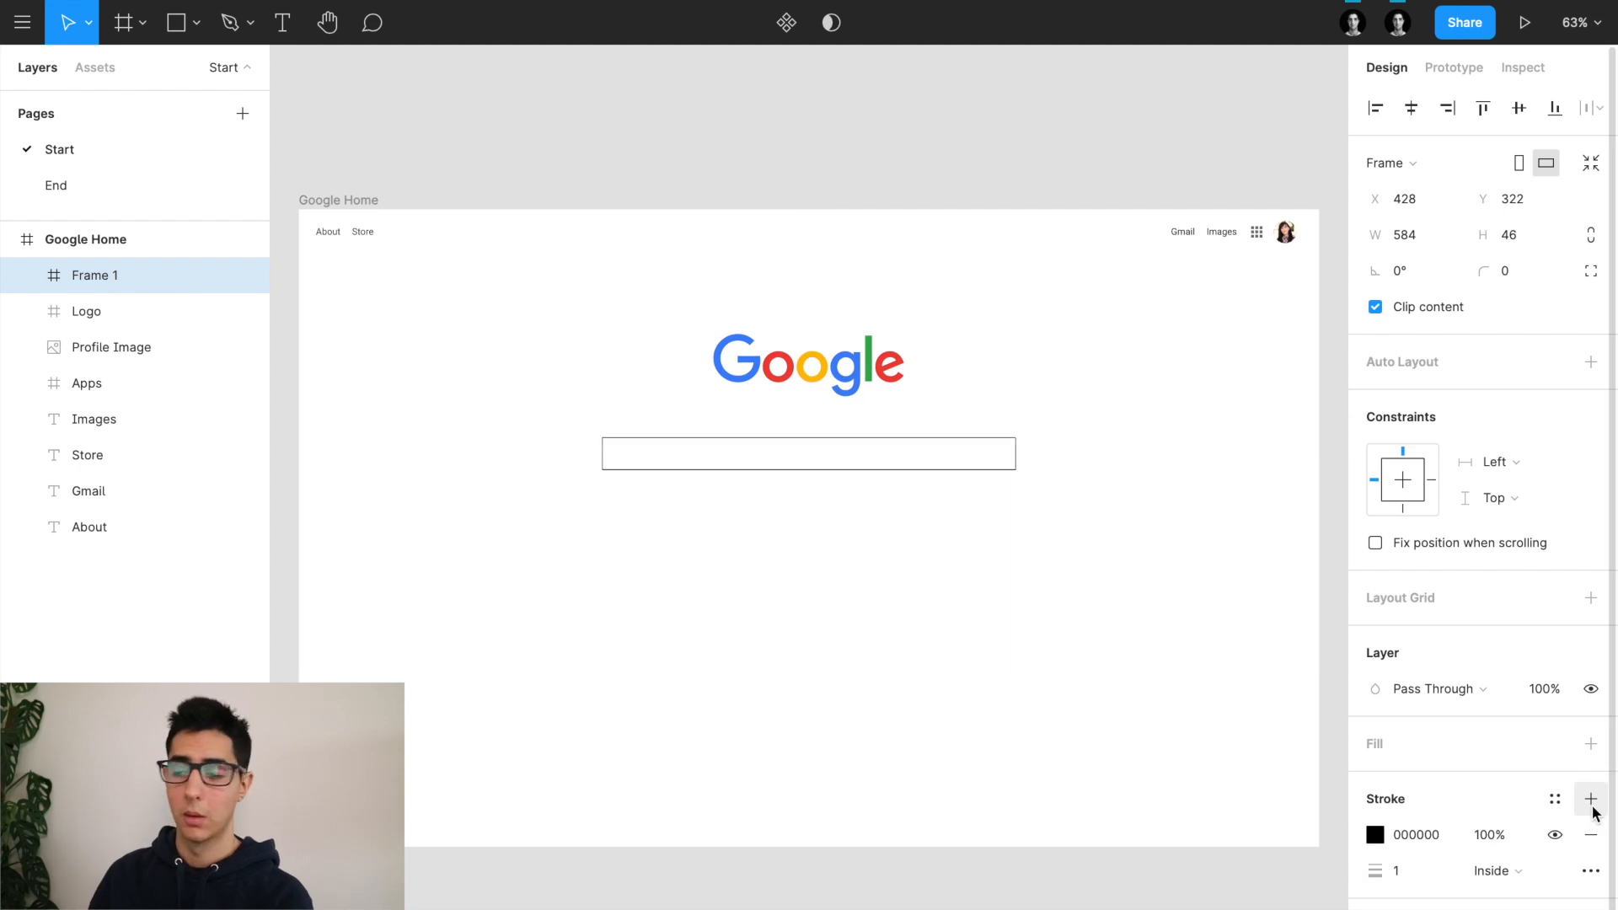
pyautogui.click(1033, 630)
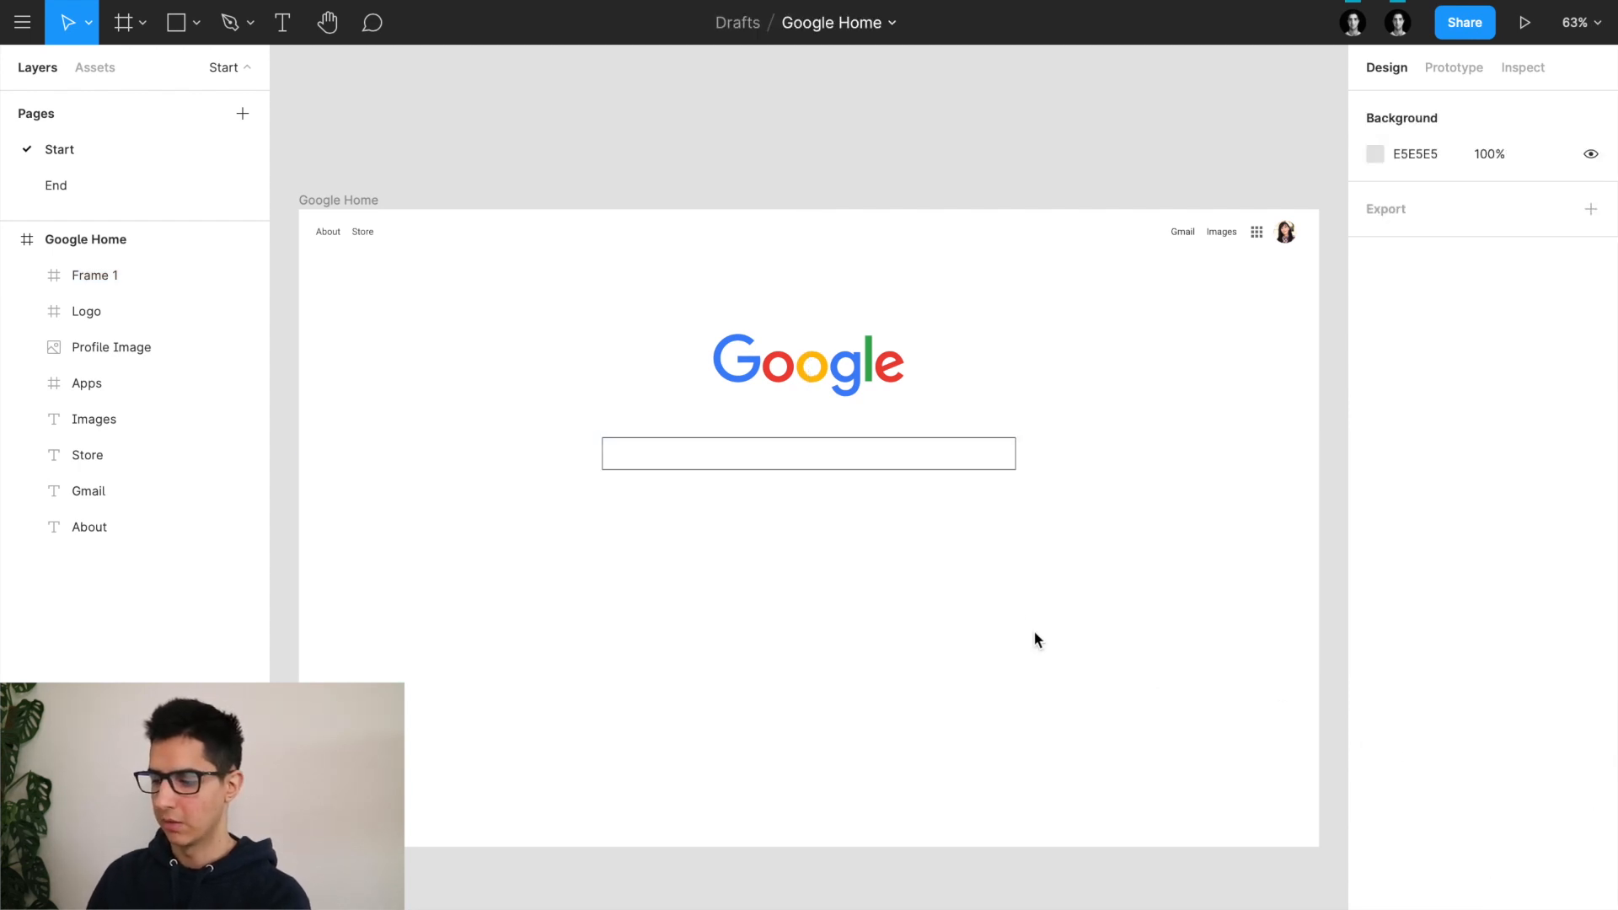
# Step: Round the search bar frame's ends by setting its corner radius to 1000
pyautogui.click(938, 455)
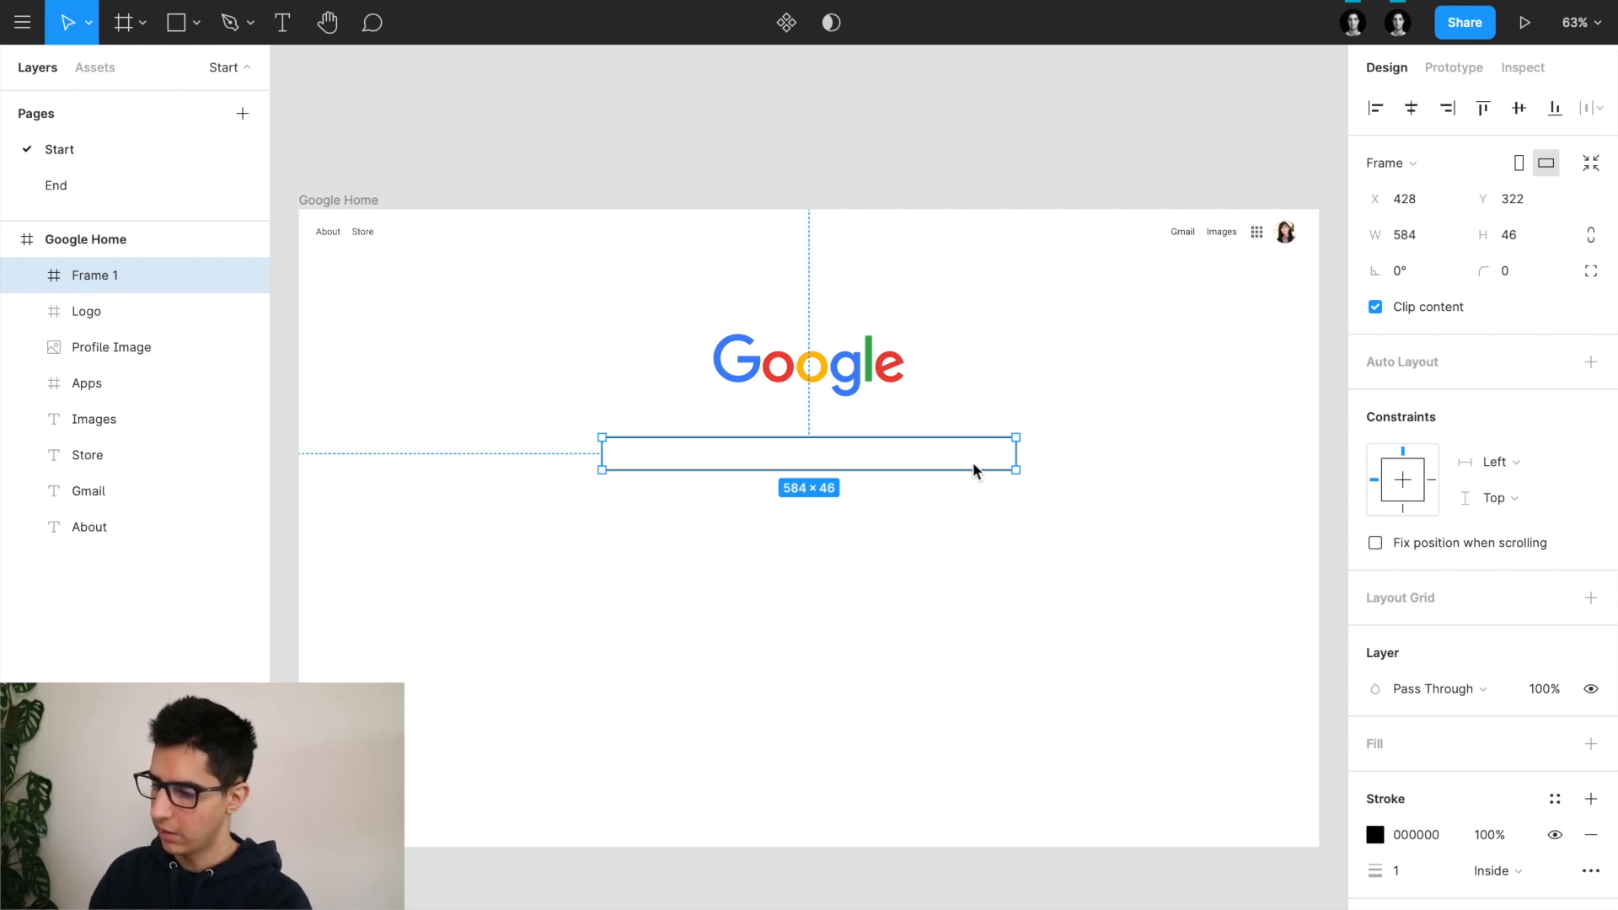
pyautogui.scroll(5, 973, 461)
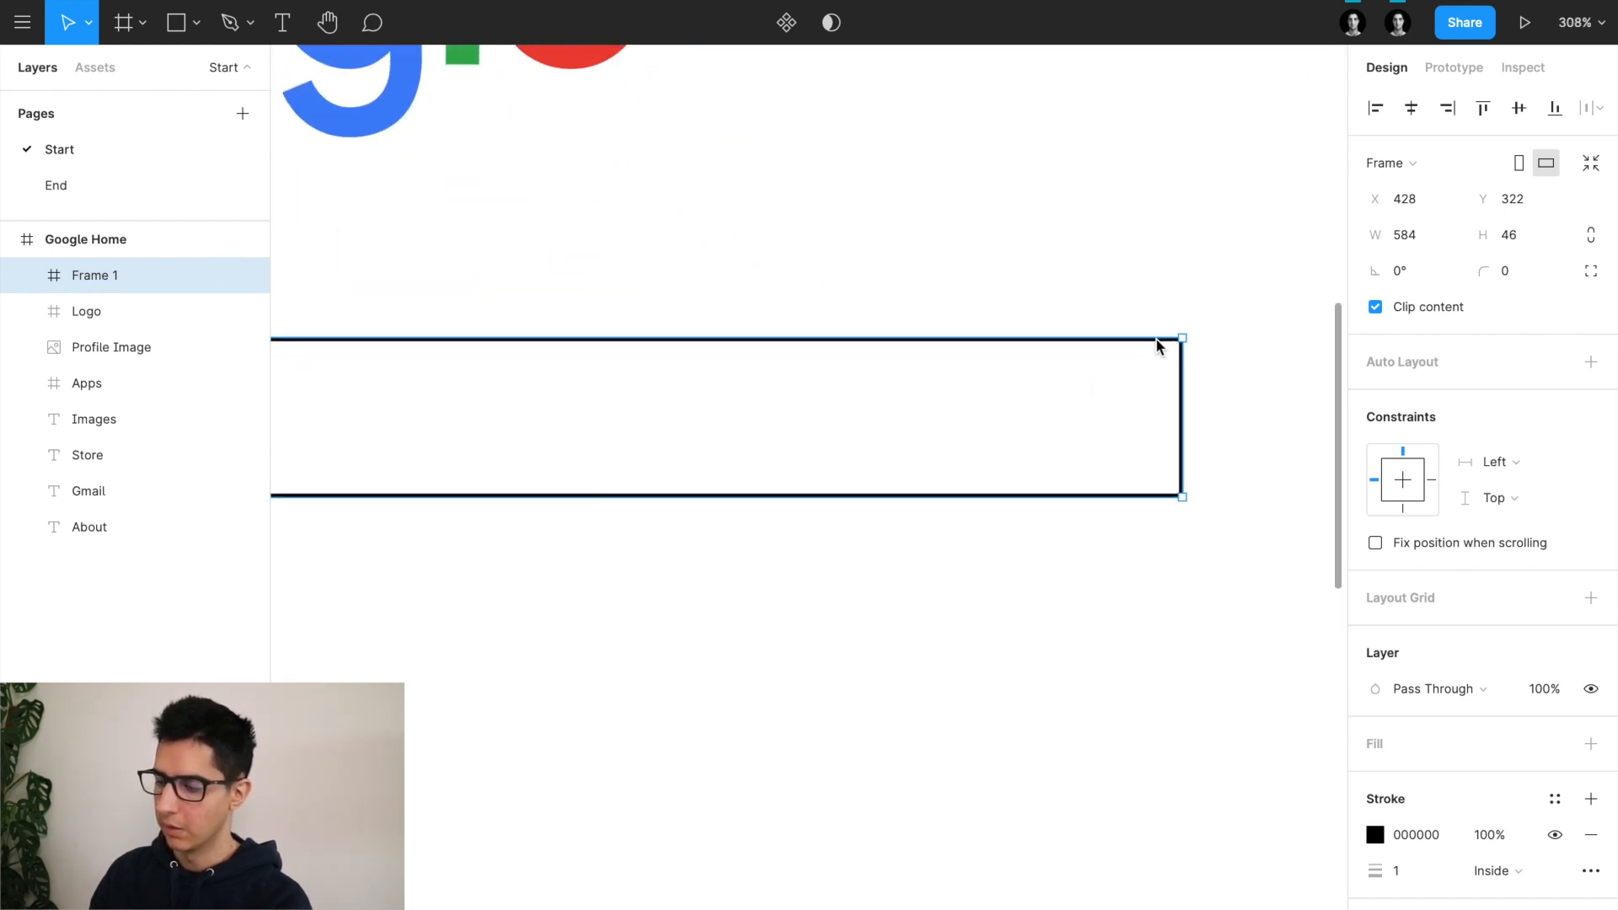
pyautogui.scroll(-5, 1033, 398)
pyautogui.scroll(1, 1033, 398)
pyautogui.hscroll(2, 1033, 398)
pyautogui.scroll(-2, 1033, 398)
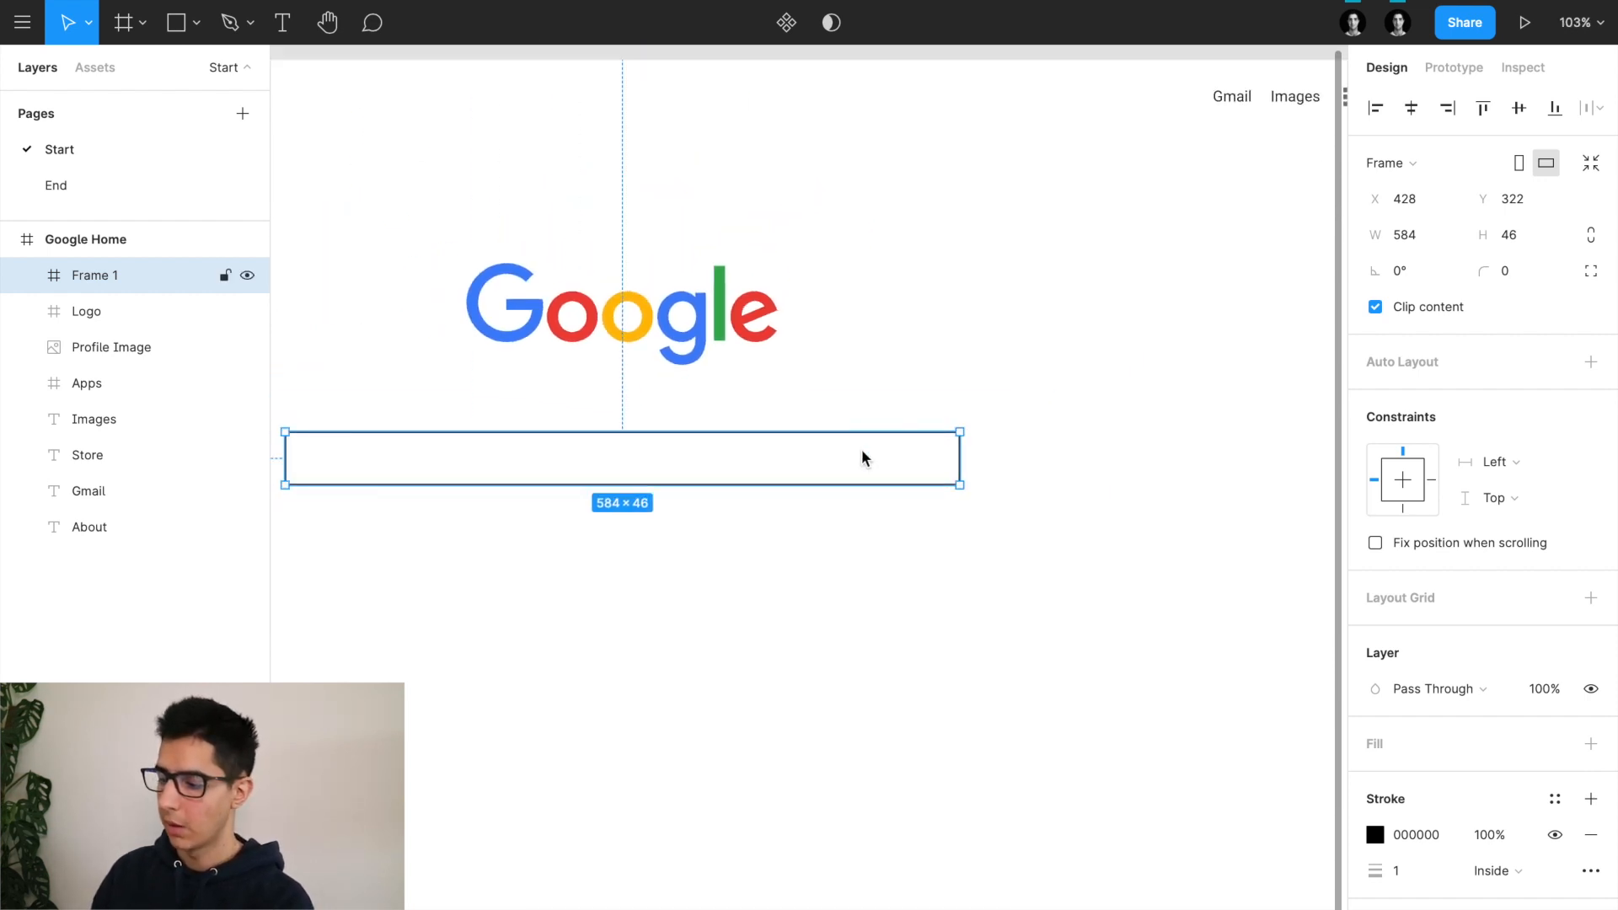
pyautogui.scroll(-3, 862, 453)
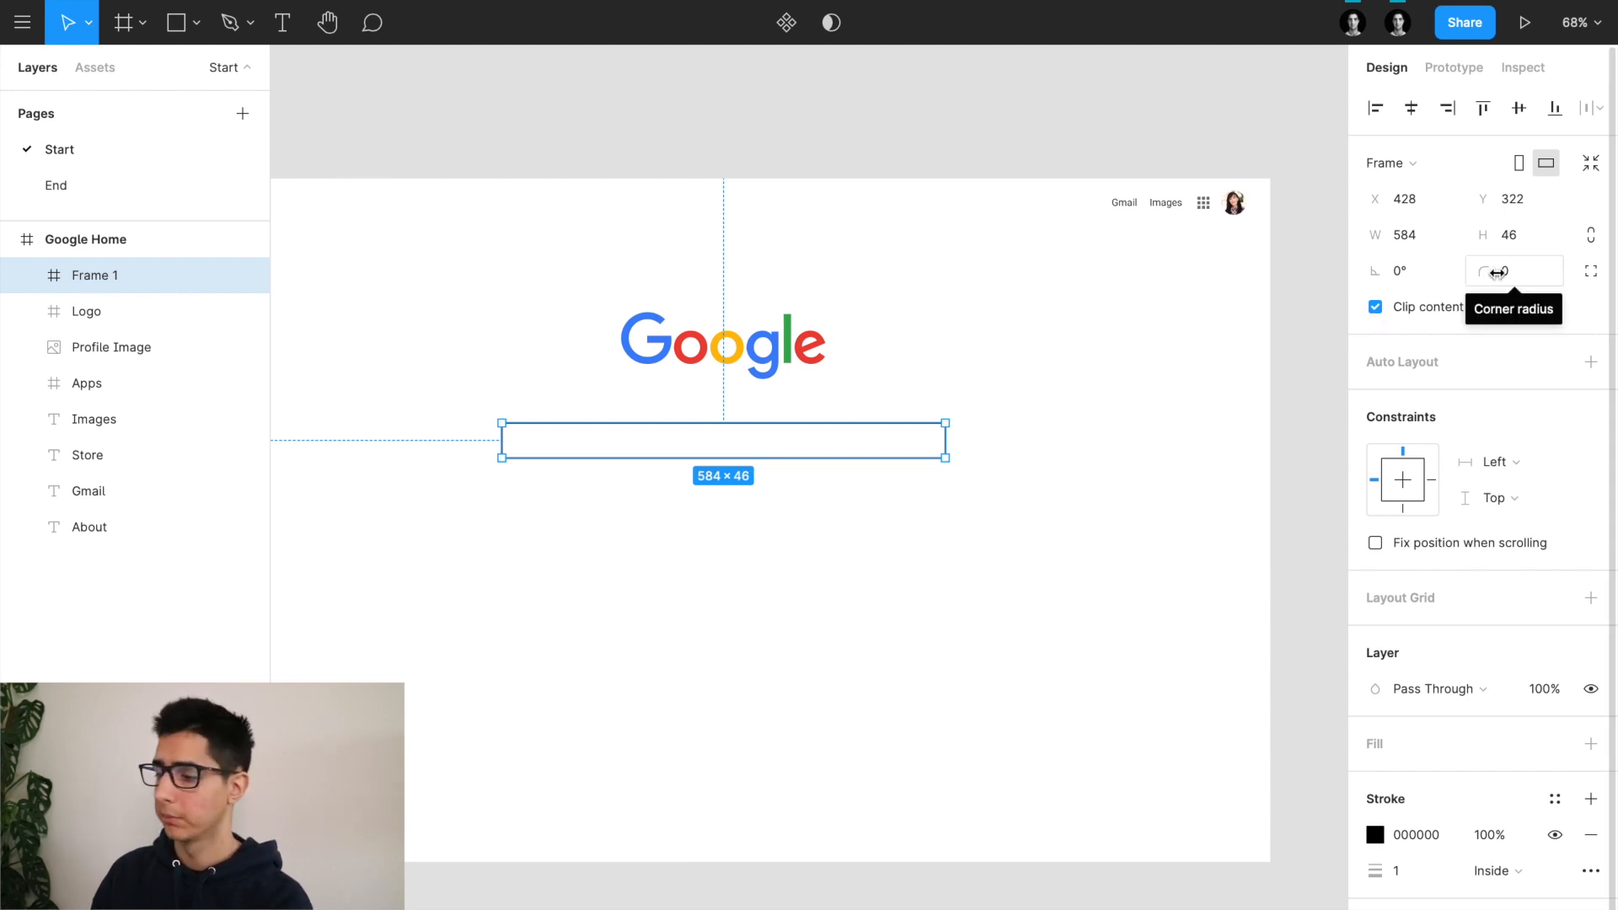
pyautogui.click(1547, 278)
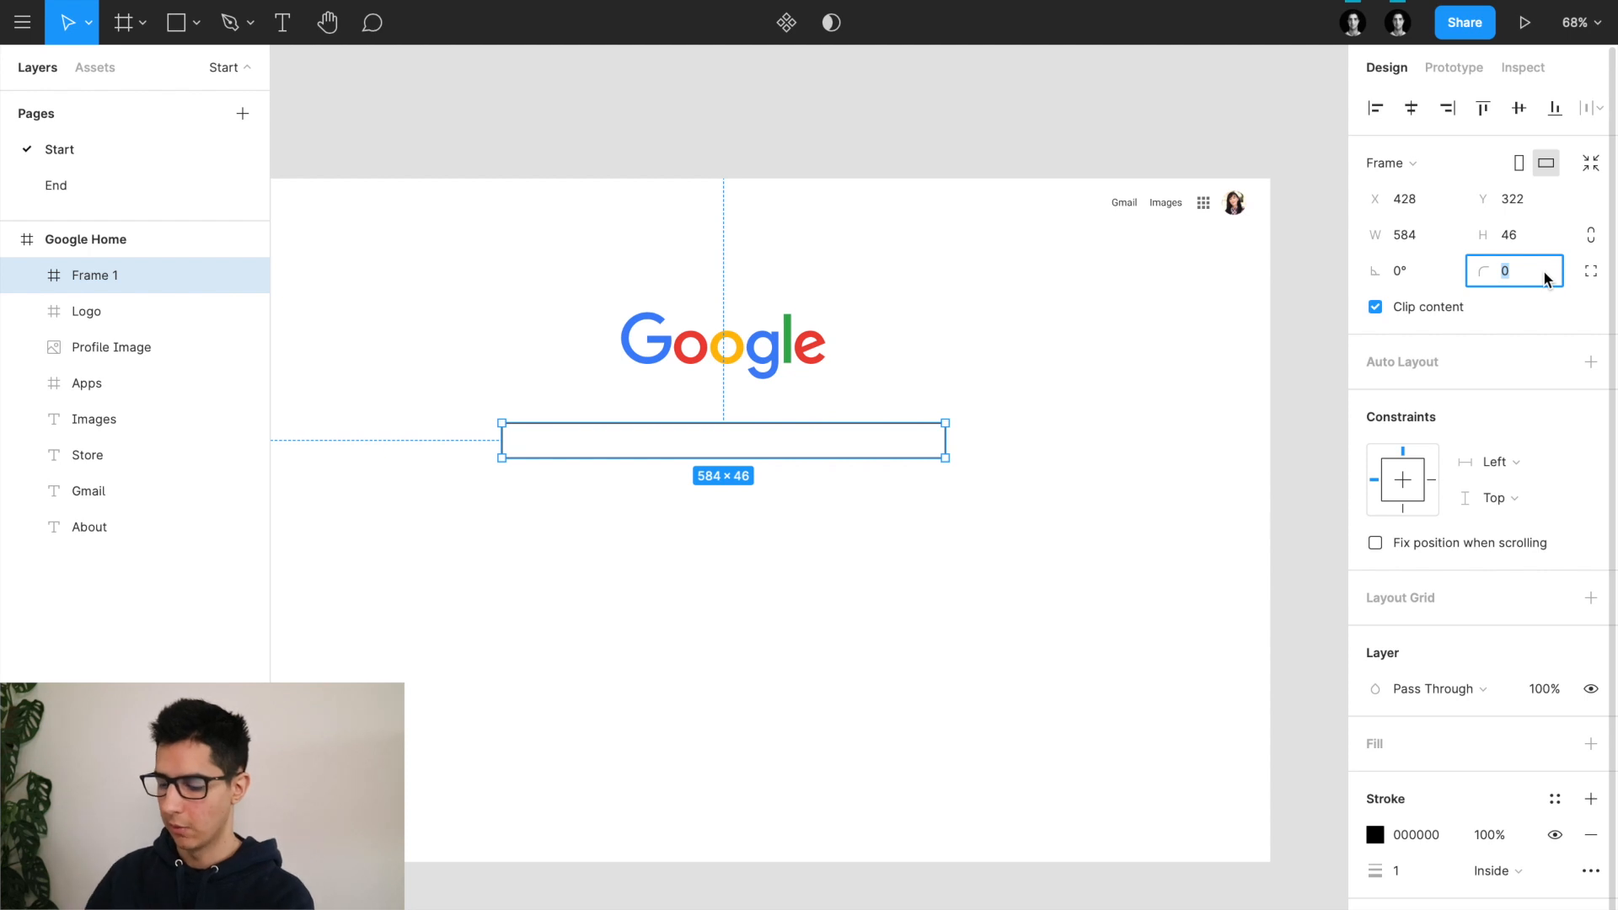
pyautogui.write('1000')
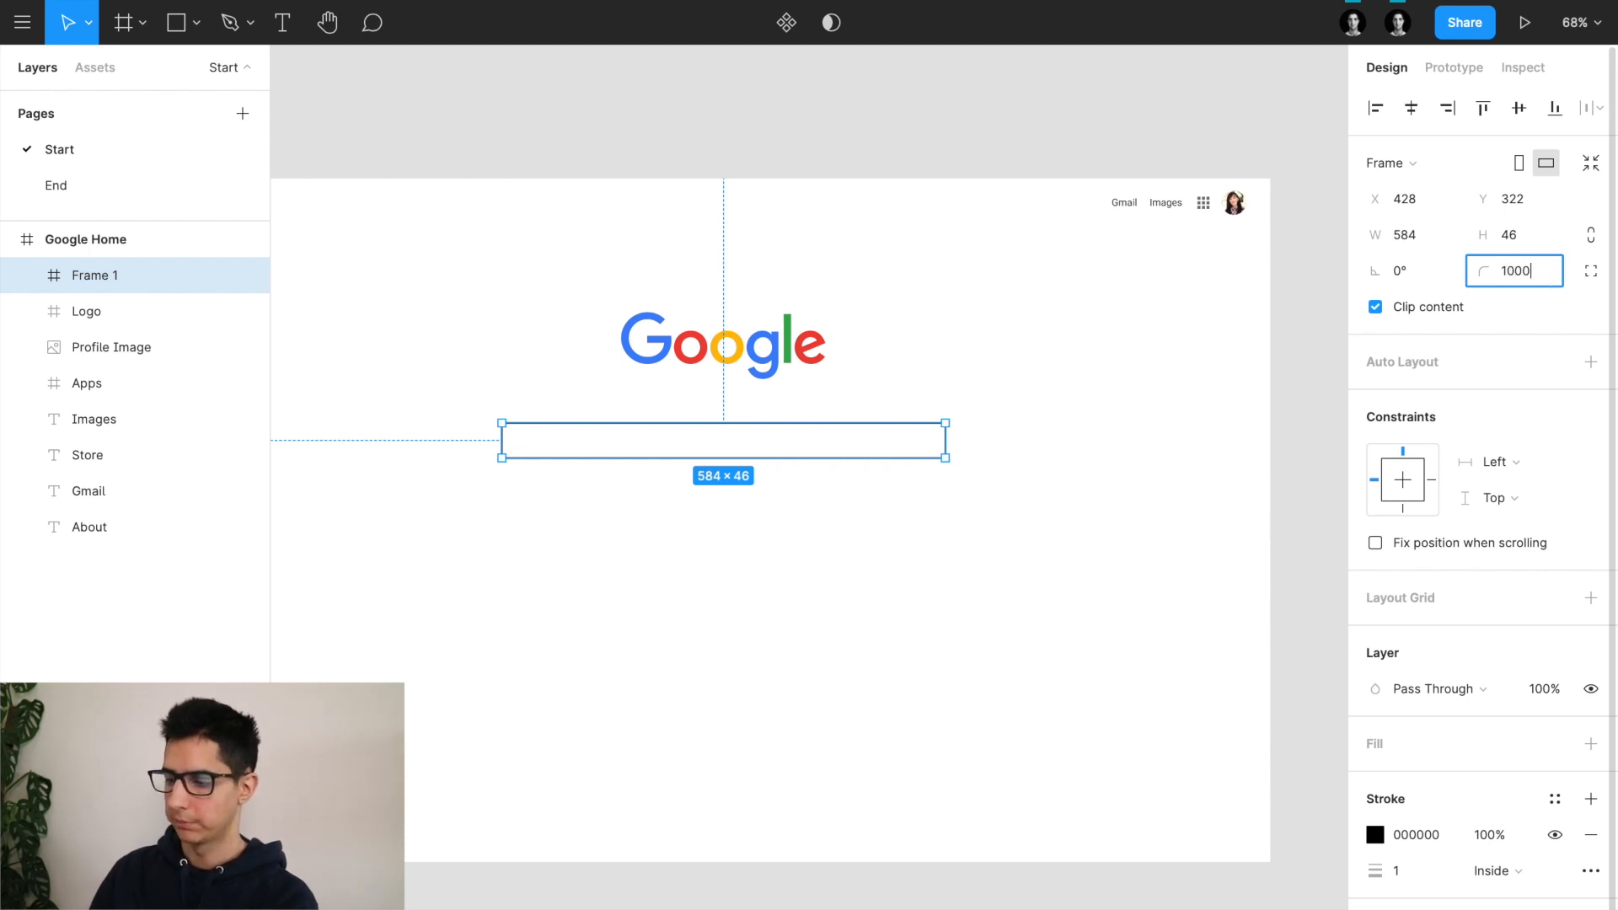
pyautogui.press('Return')
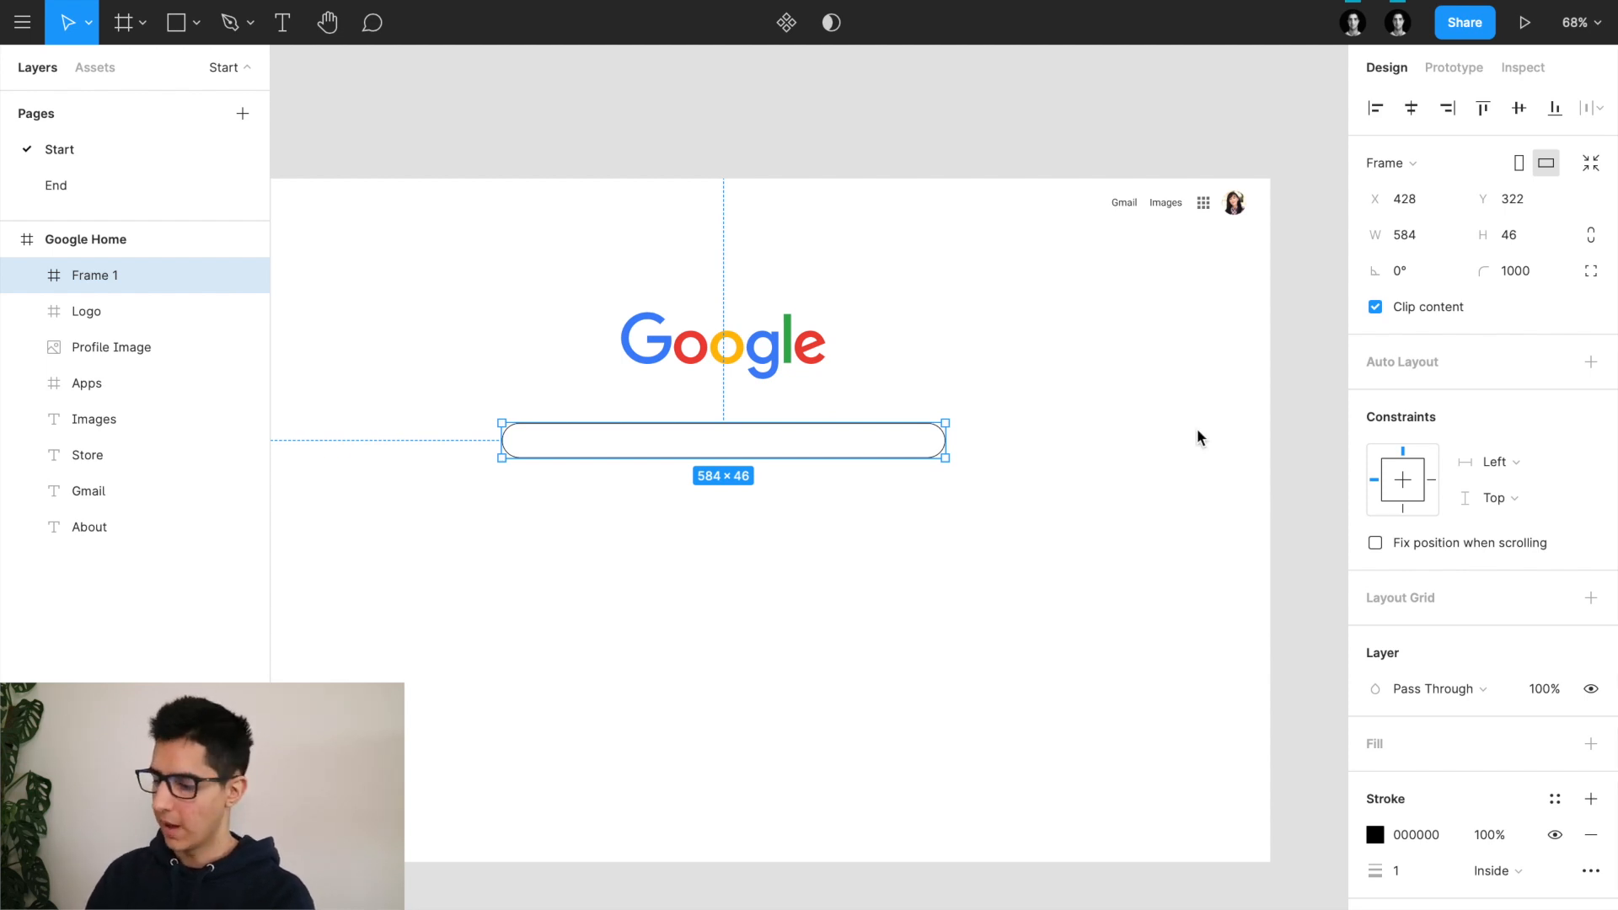
# Step: Set the search bar frame's stroke colour to DFE1E5 and check it in the colour picker
pyautogui.scroll(5, 1045, 457)
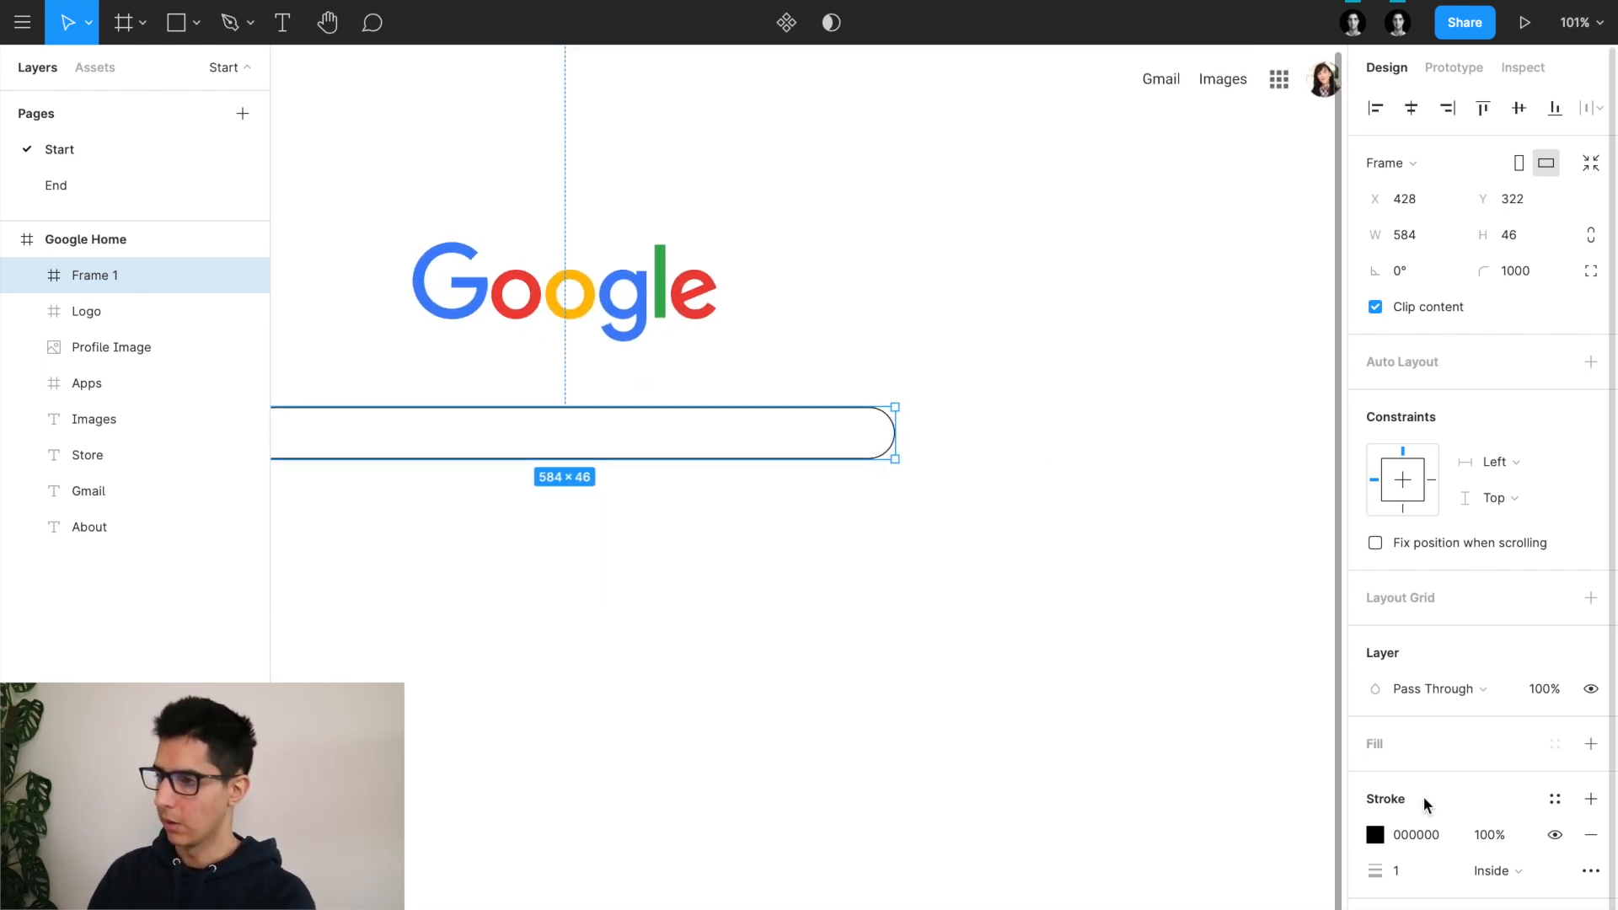
pyautogui.click(1412, 834)
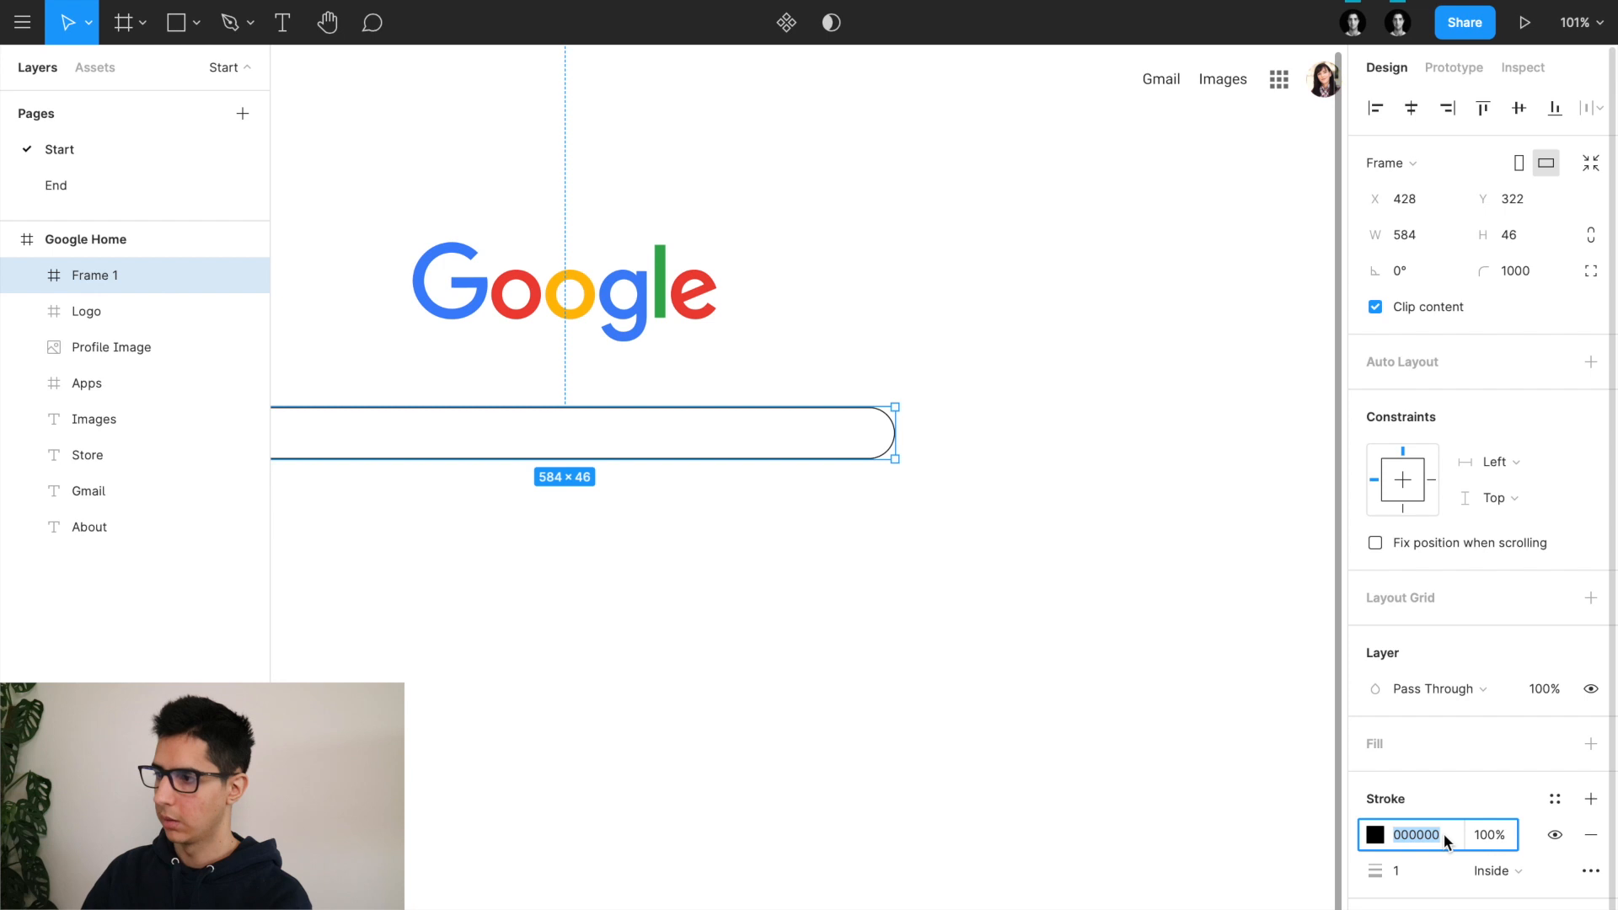
pyautogui.write('DFE')
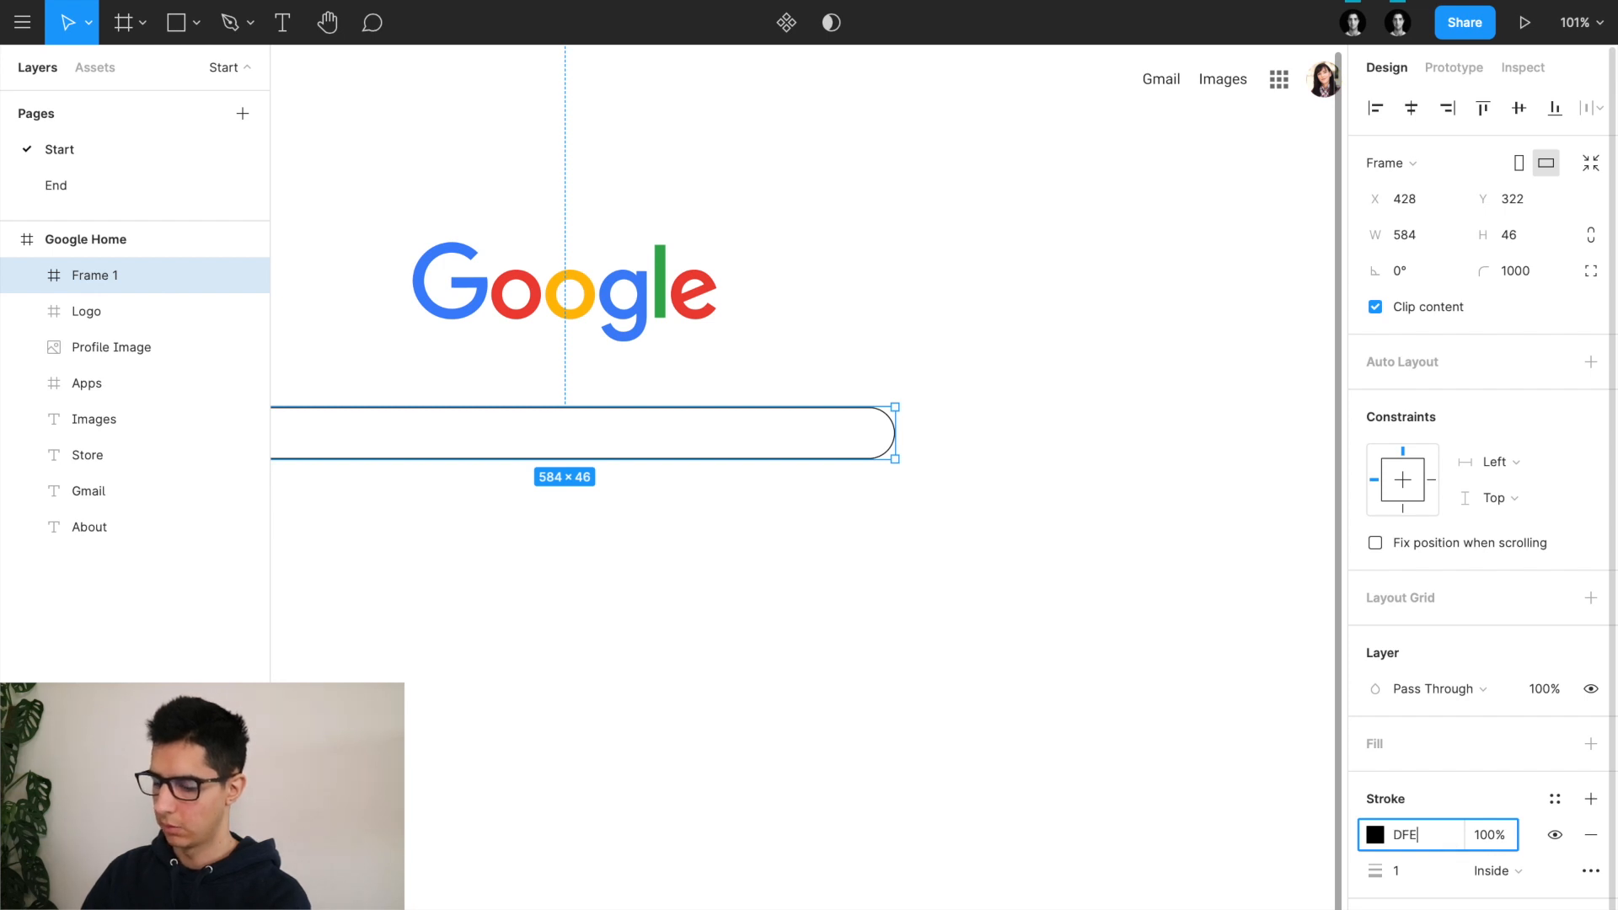
pyautogui.write('1E5')
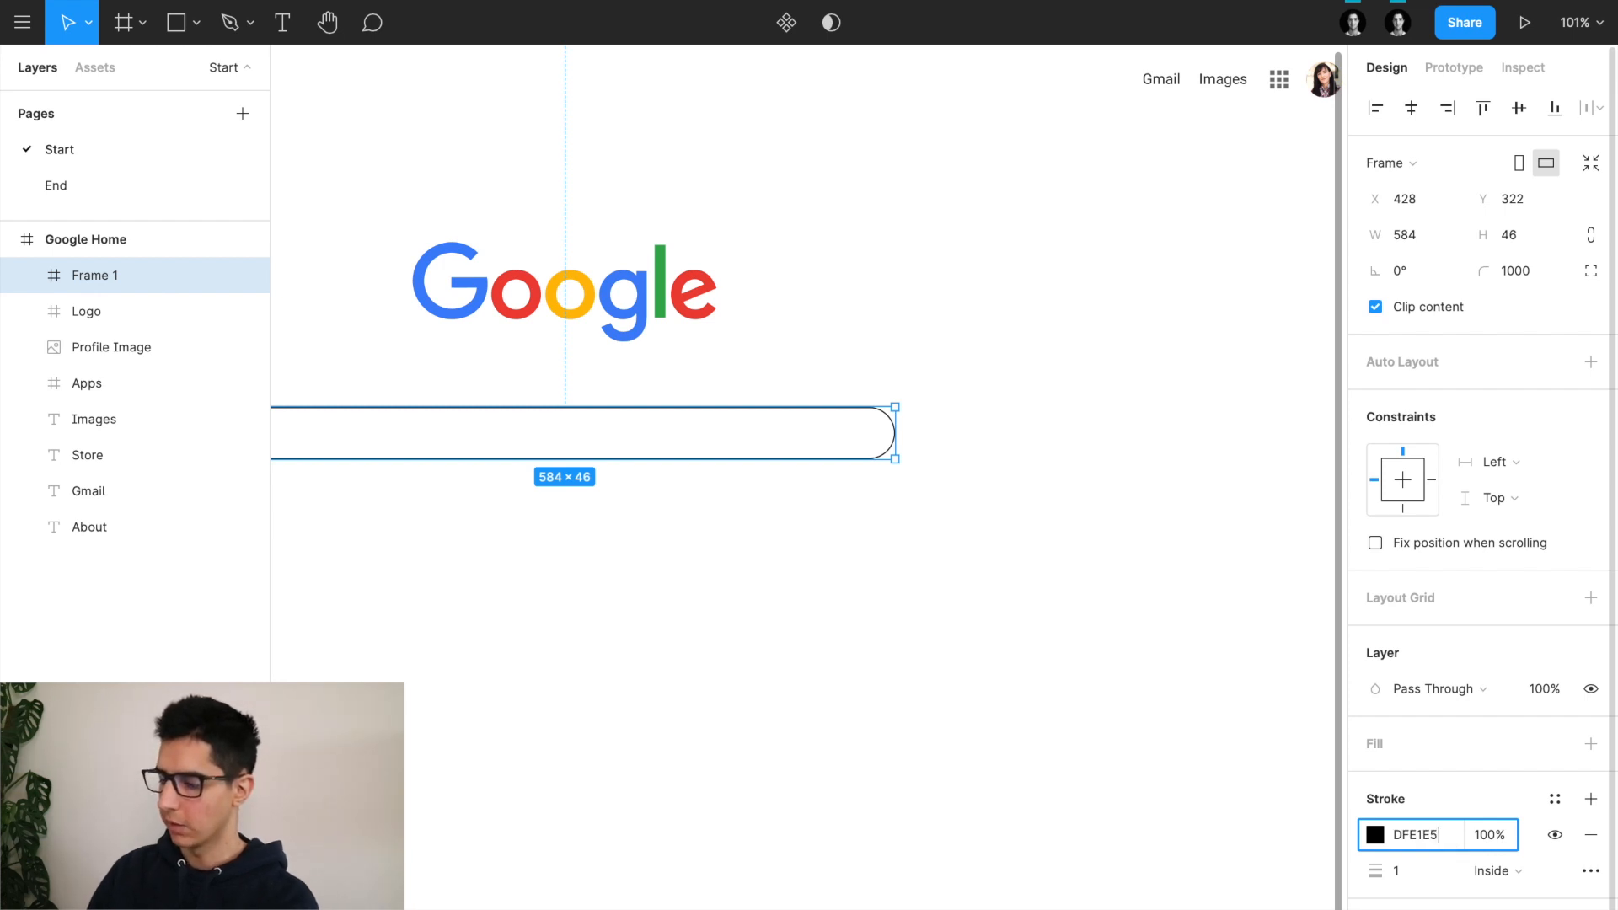
pyautogui.press('Return')
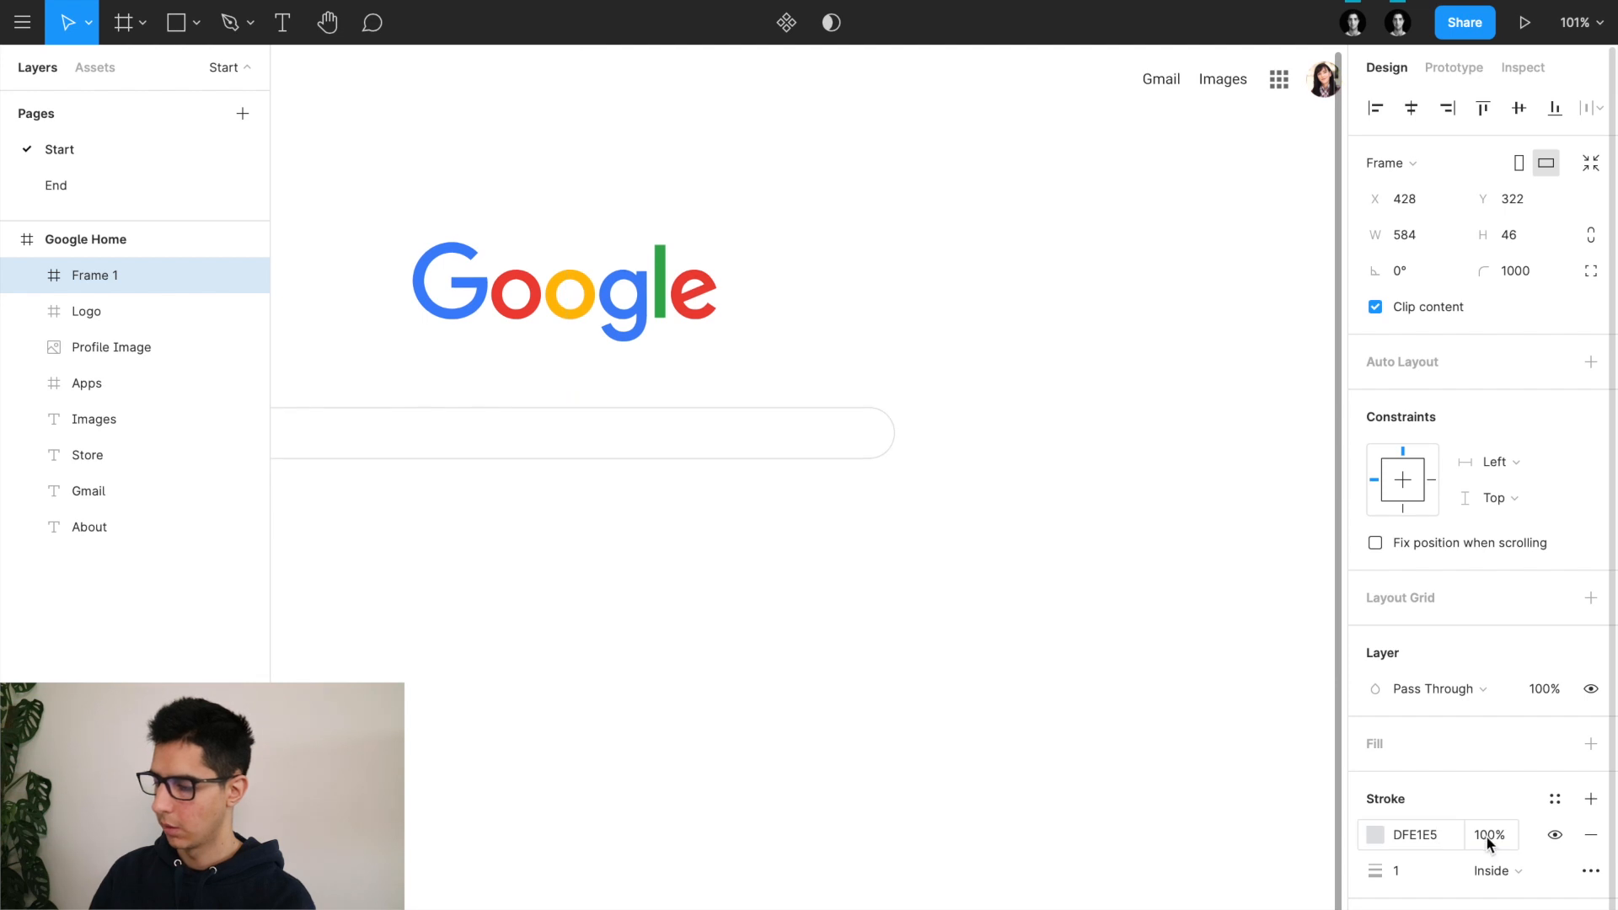
pyautogui.click(1376, 834)
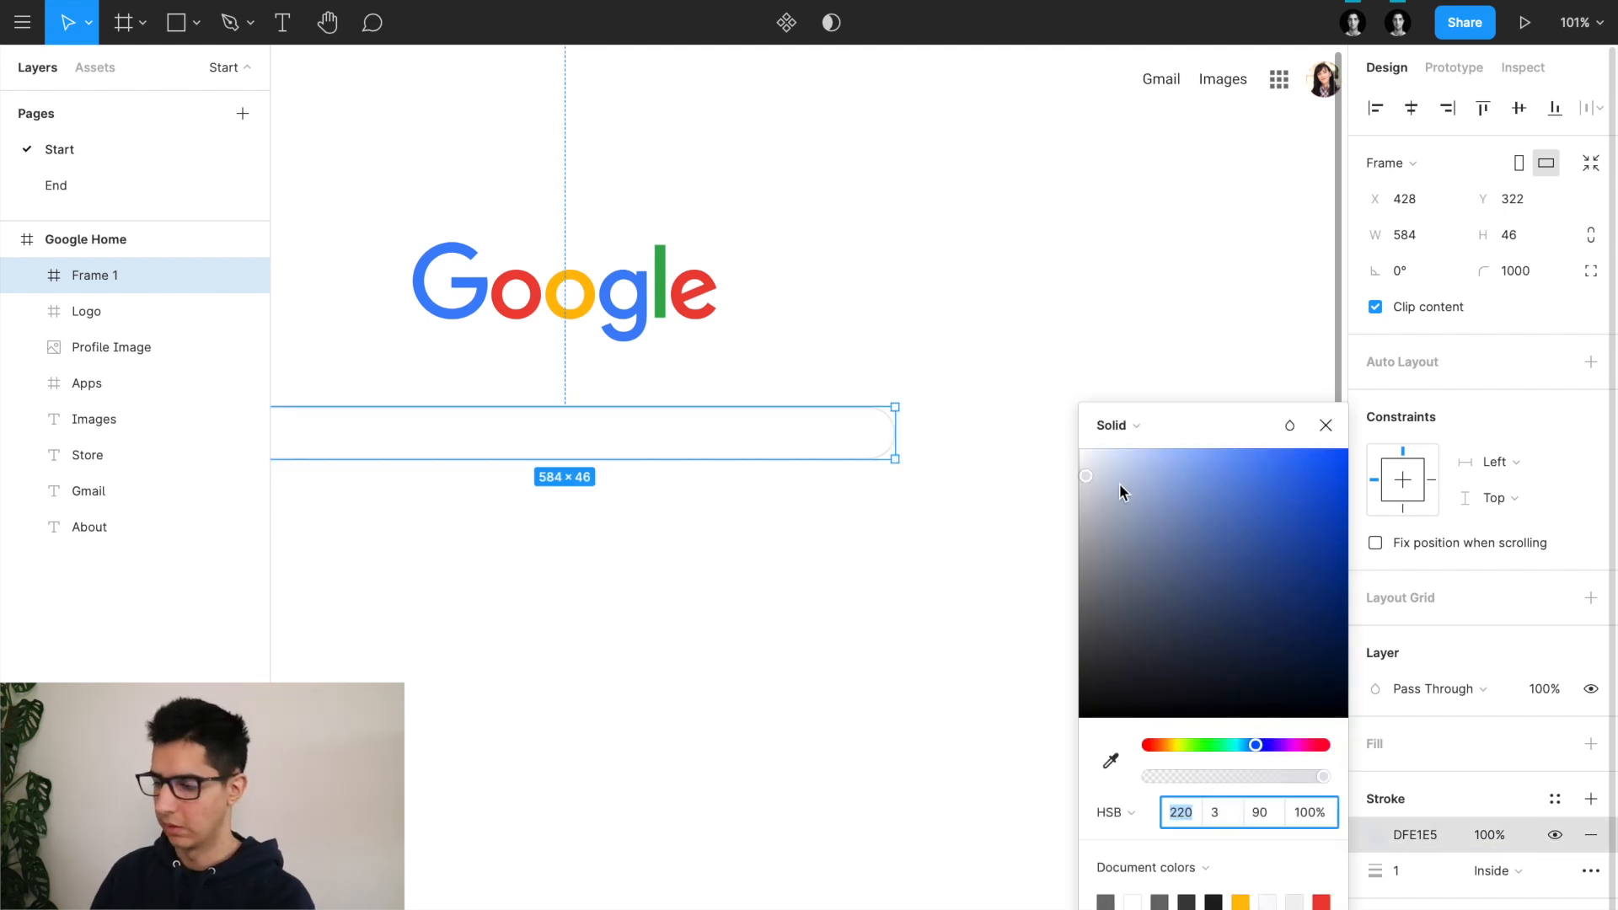
pyautogui.click(1326, 426)
pyautogui.click(1042, 455)
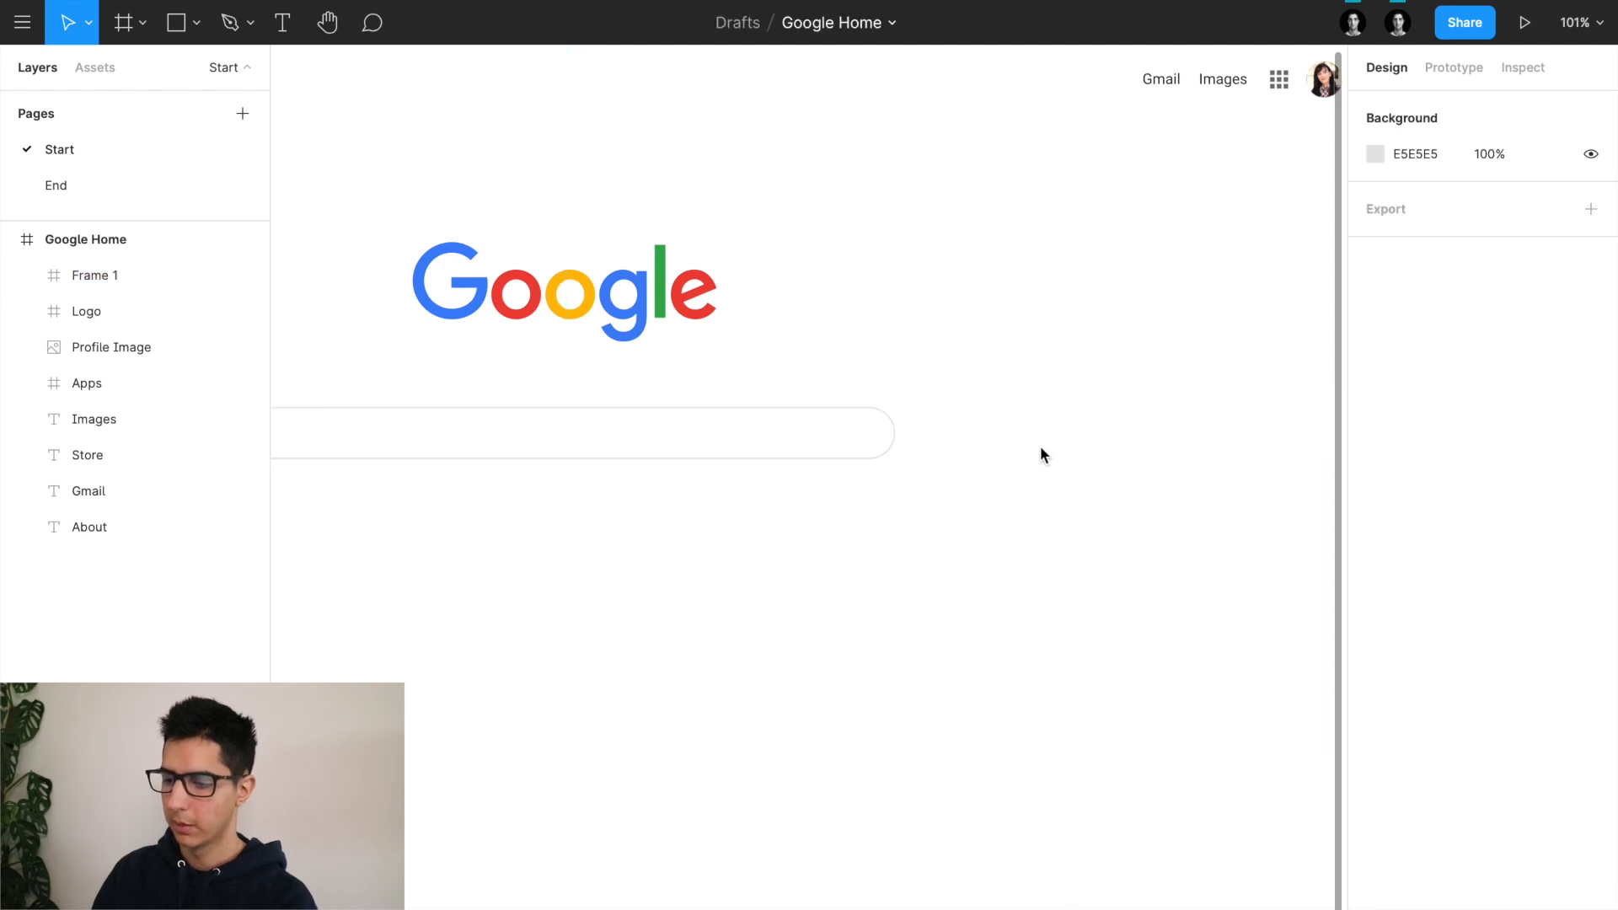
# Step: Rename the 584 × 46 search bar frame beneath the logo as Search
pyautogui.hscroll(-3, 1041, 451)
pyautogui.scroll(1, 1040, 451)
pyautogui.click(898, 465)
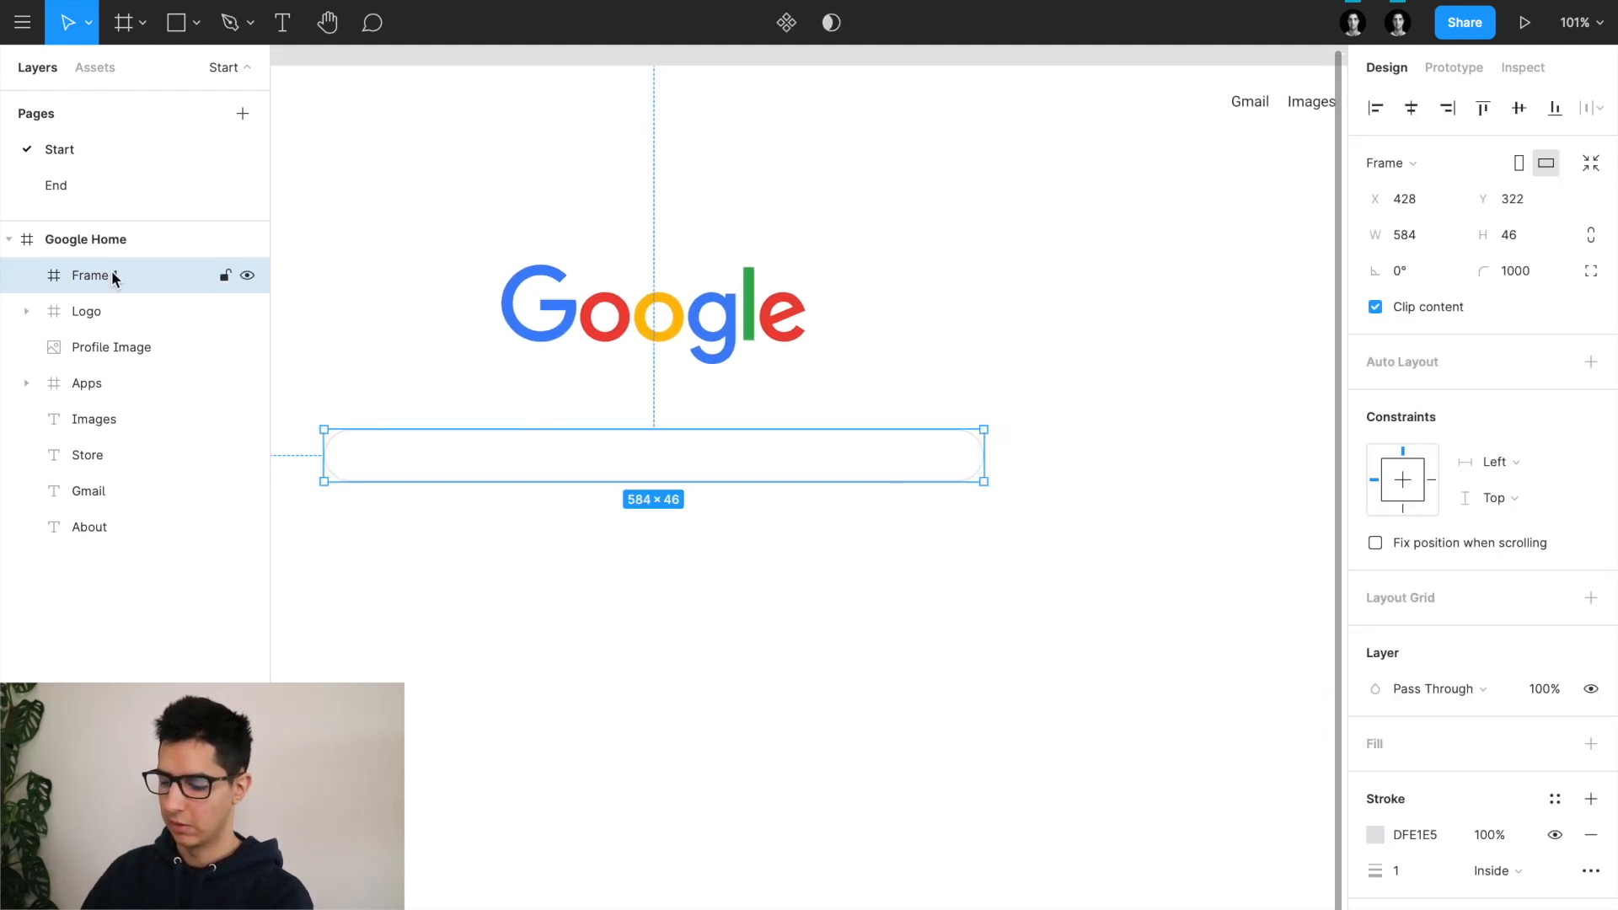
pyautogui.doubleClick(89, 275)
pyautogui.write('sEA')
pyautogui.press('BackSpace')
pyautogui.press('BackSpace')
pyautogui.press('BackSpace')
pyautogui.write('Search')
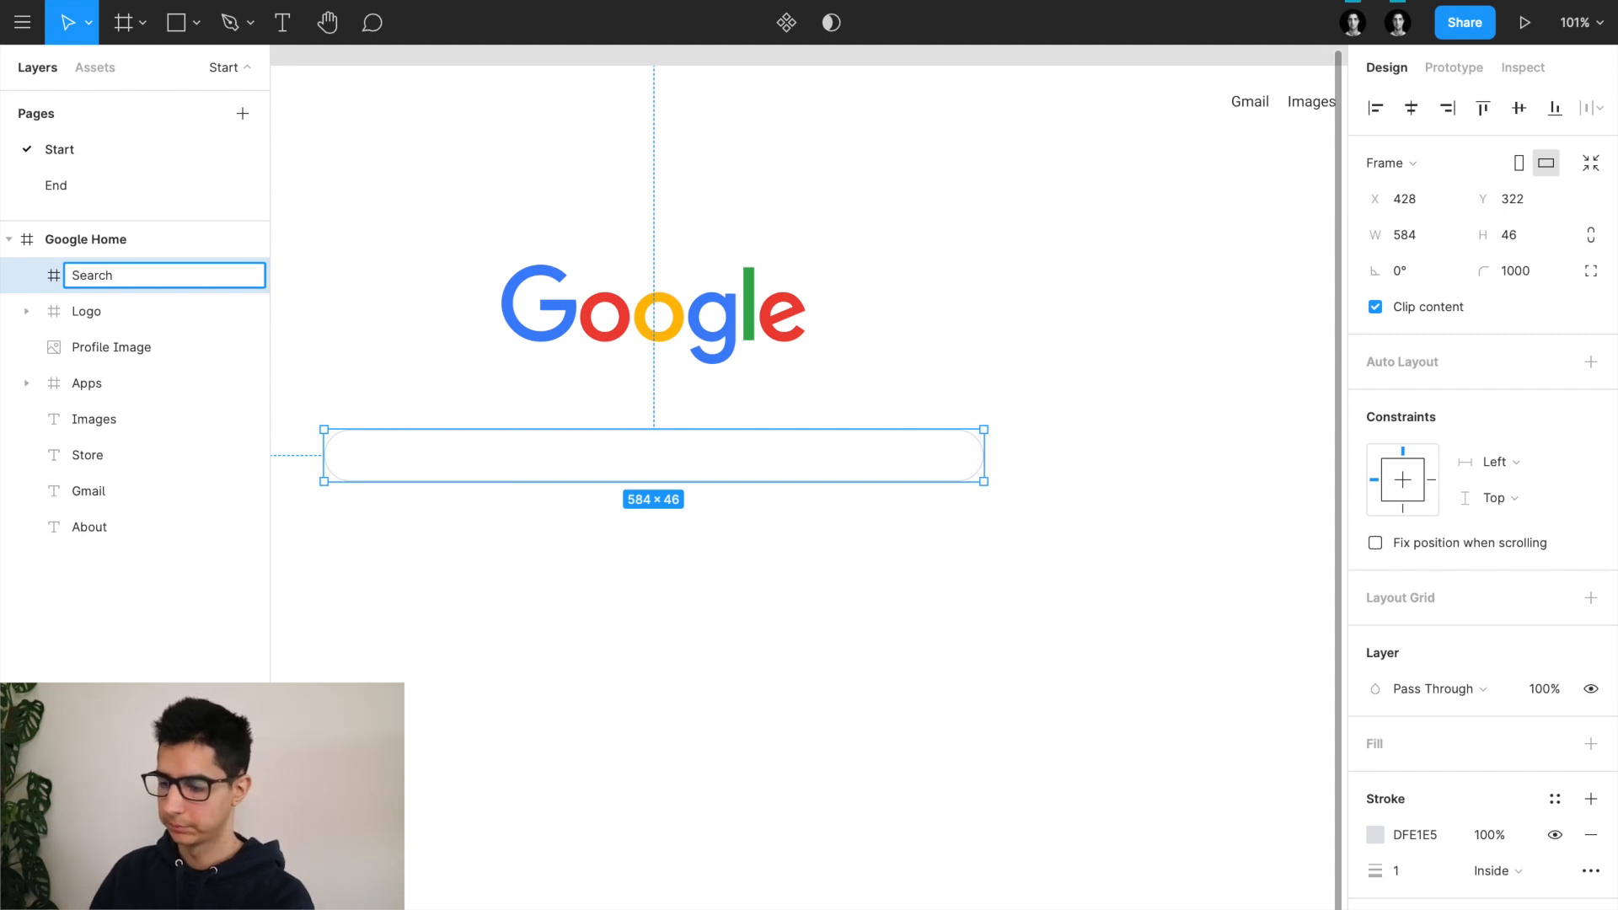
pyautogui.press('Return')
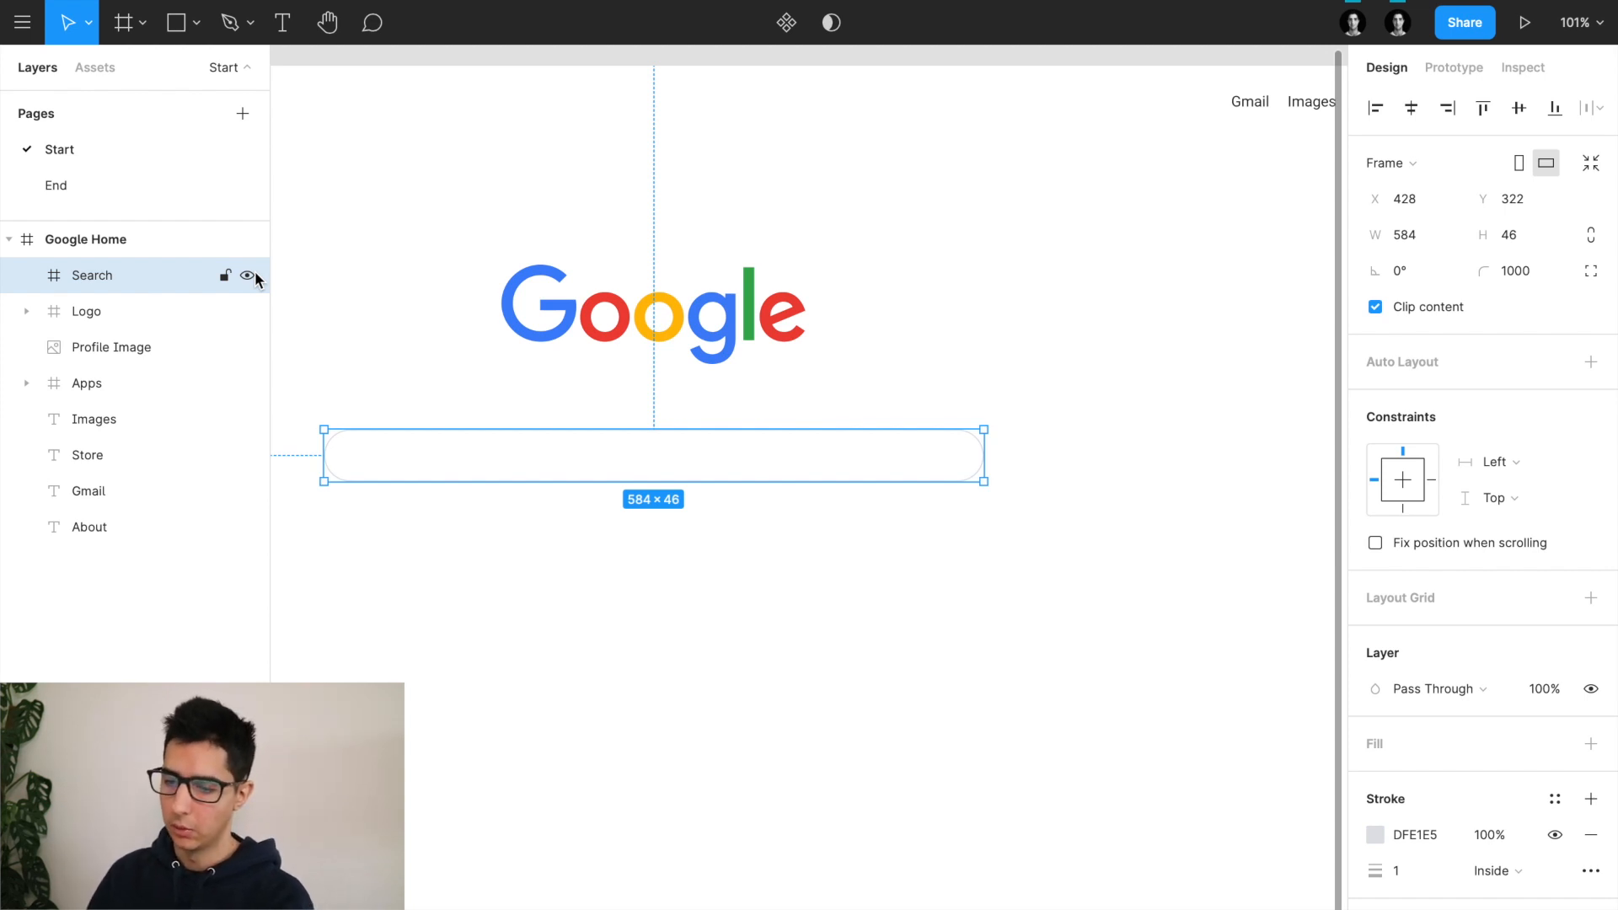
# Step: Copy the magnifier icon from the search bar on the End page into the Search frame on the Start page
pyautogui.click(81, 177)
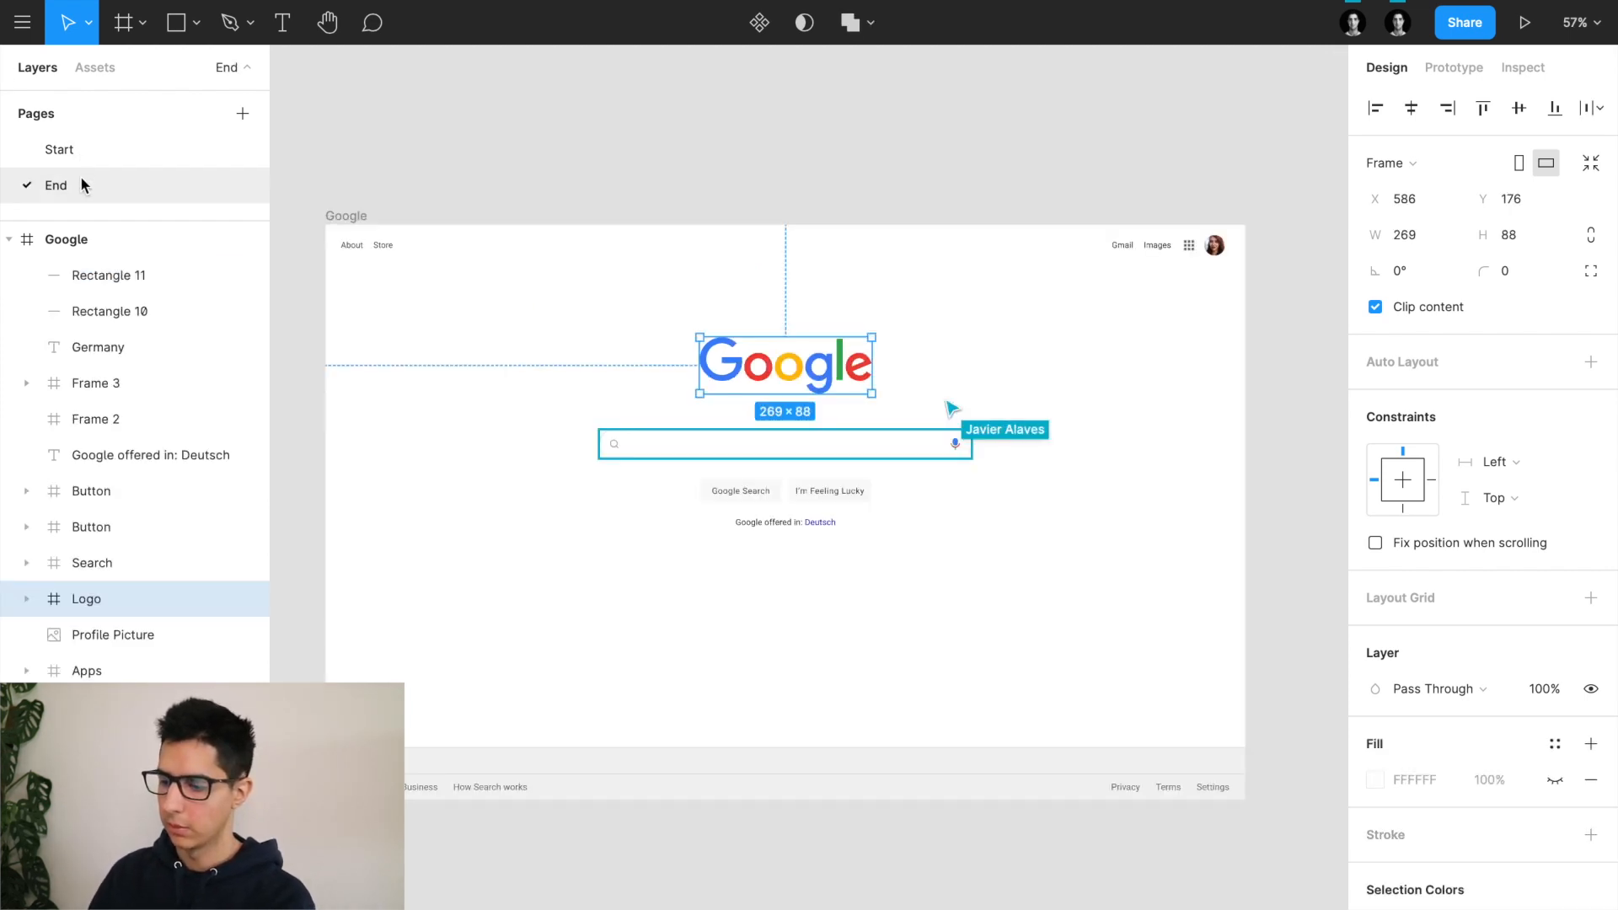
pyautogui.click(565, 192)
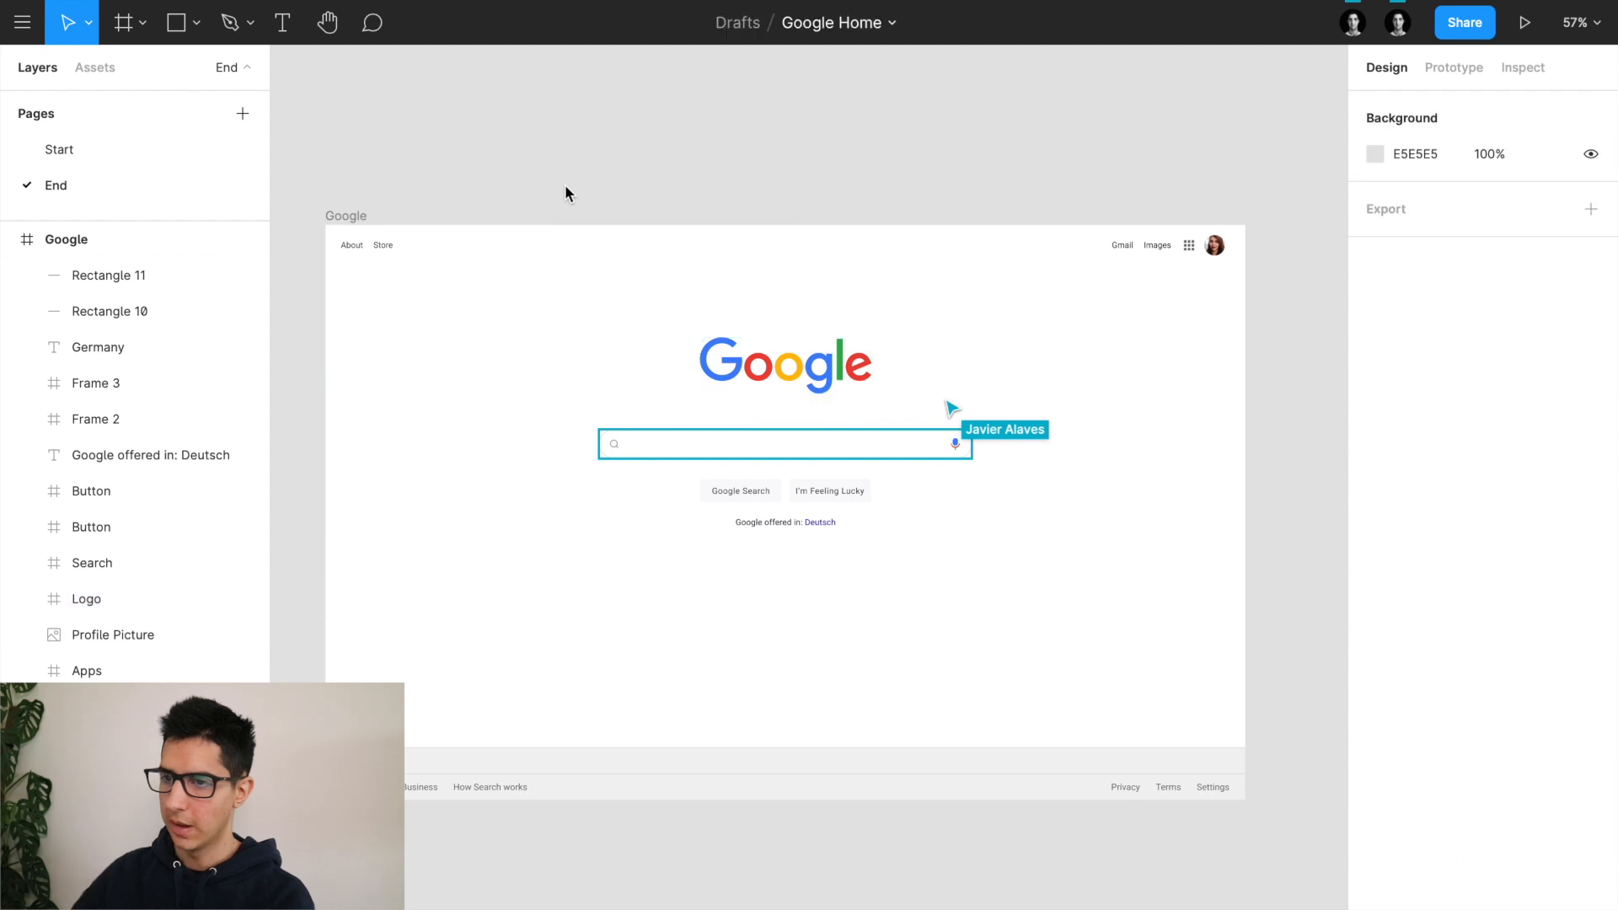
pyautogui.scroll(5, 613, 462)
pyautogui.click(621, 437)
pyautogui.click(620, 437)
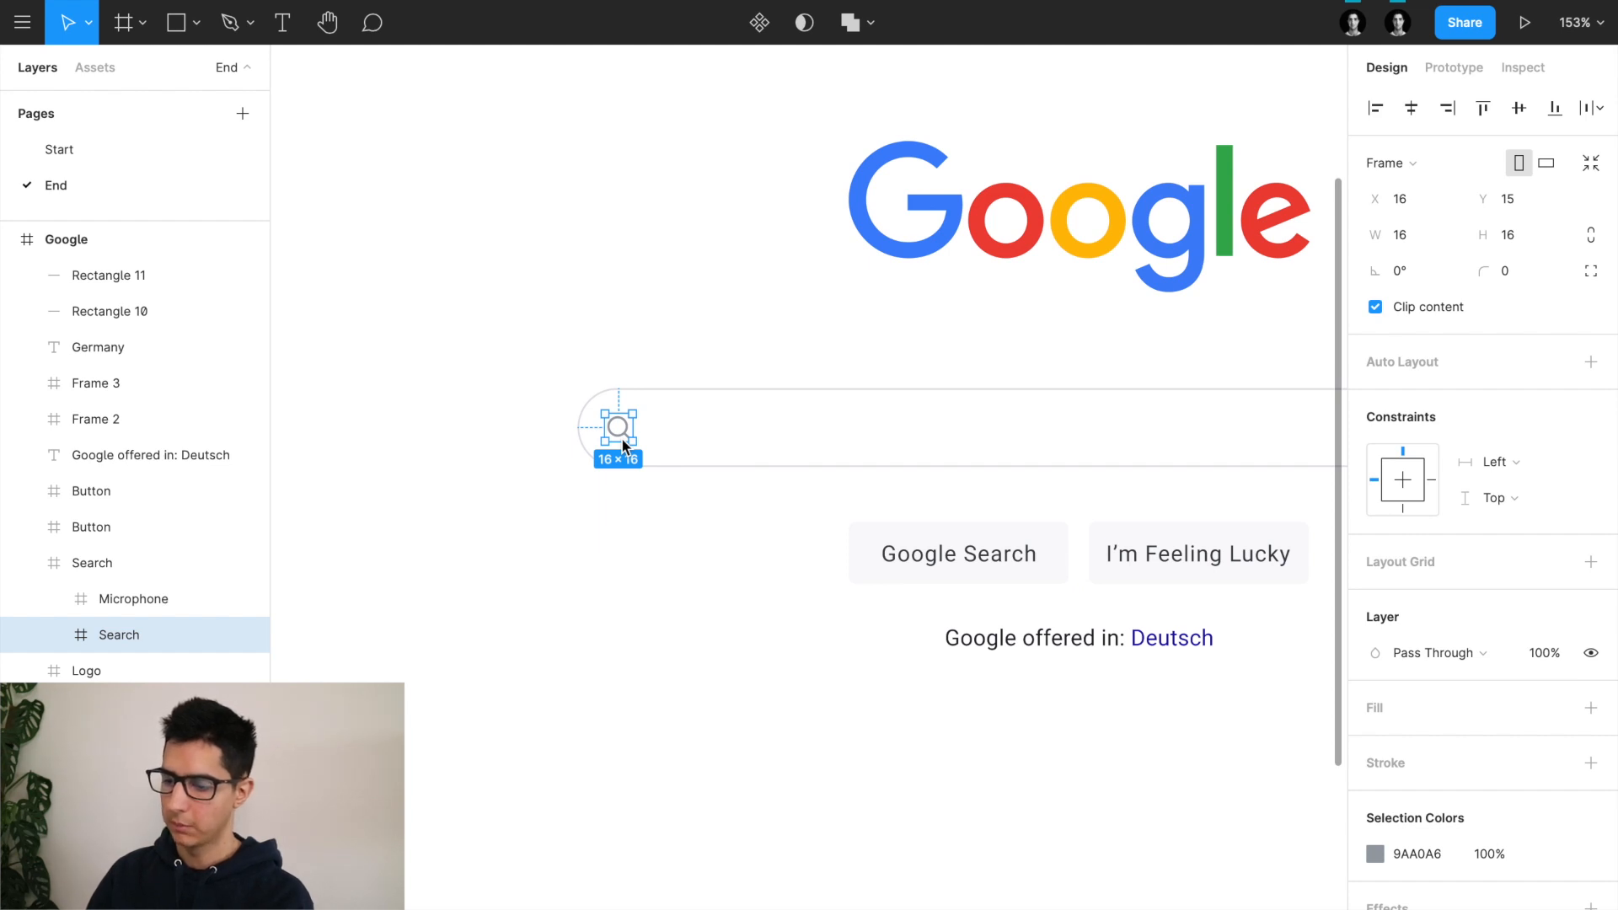
pyautogui.click(128, 155)
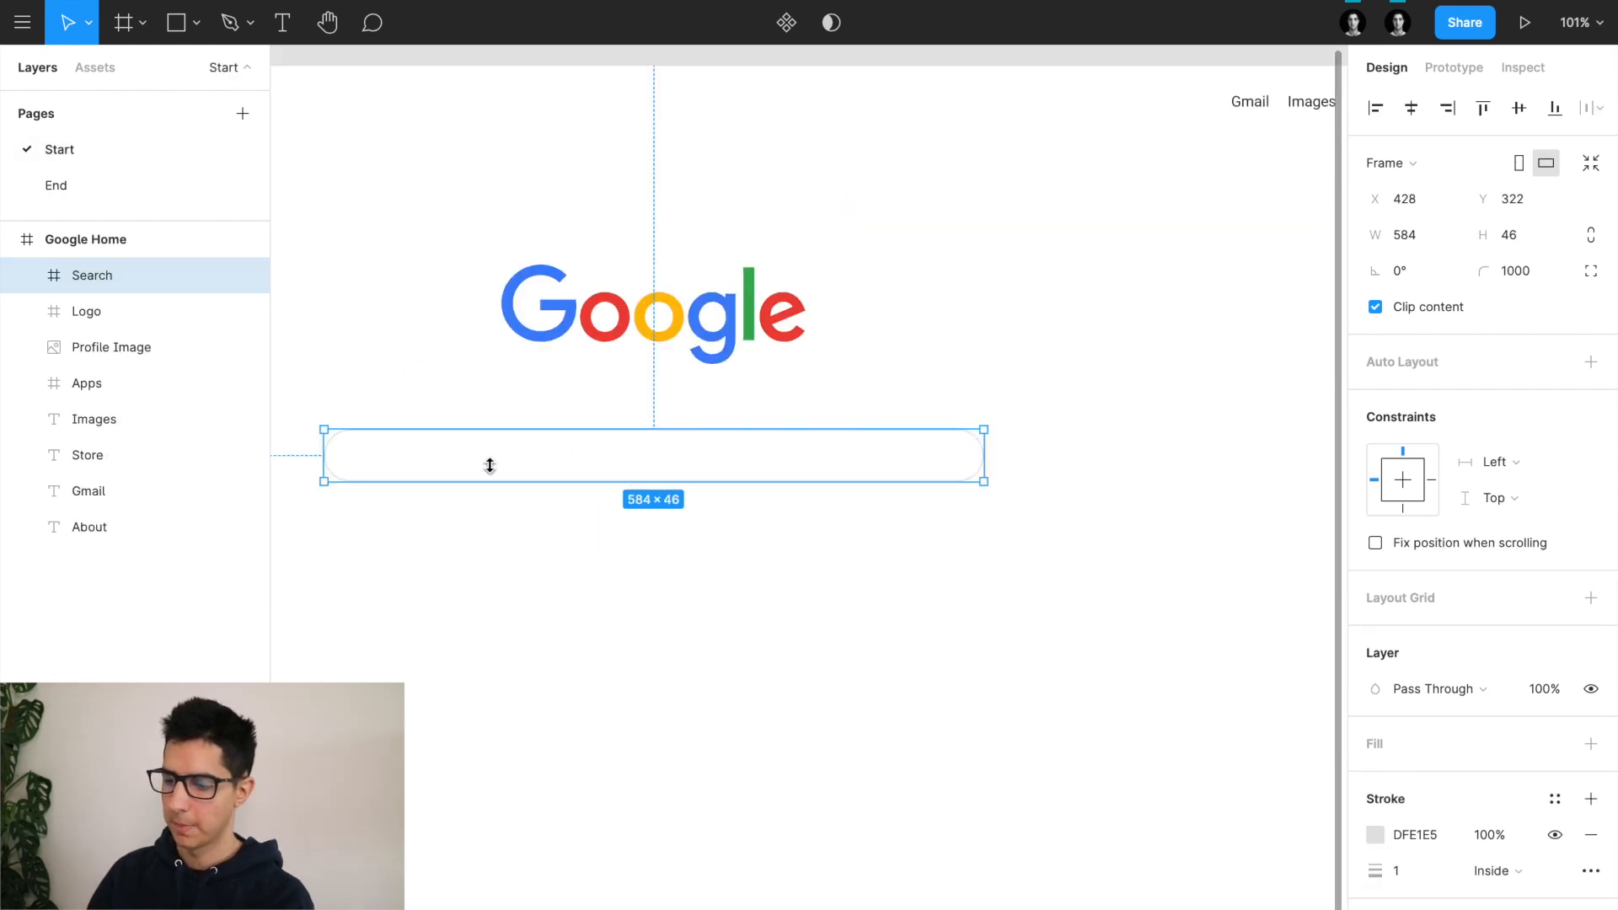
pyautogui.press('Return')
pyautogui.scroll(6, 374, 464)
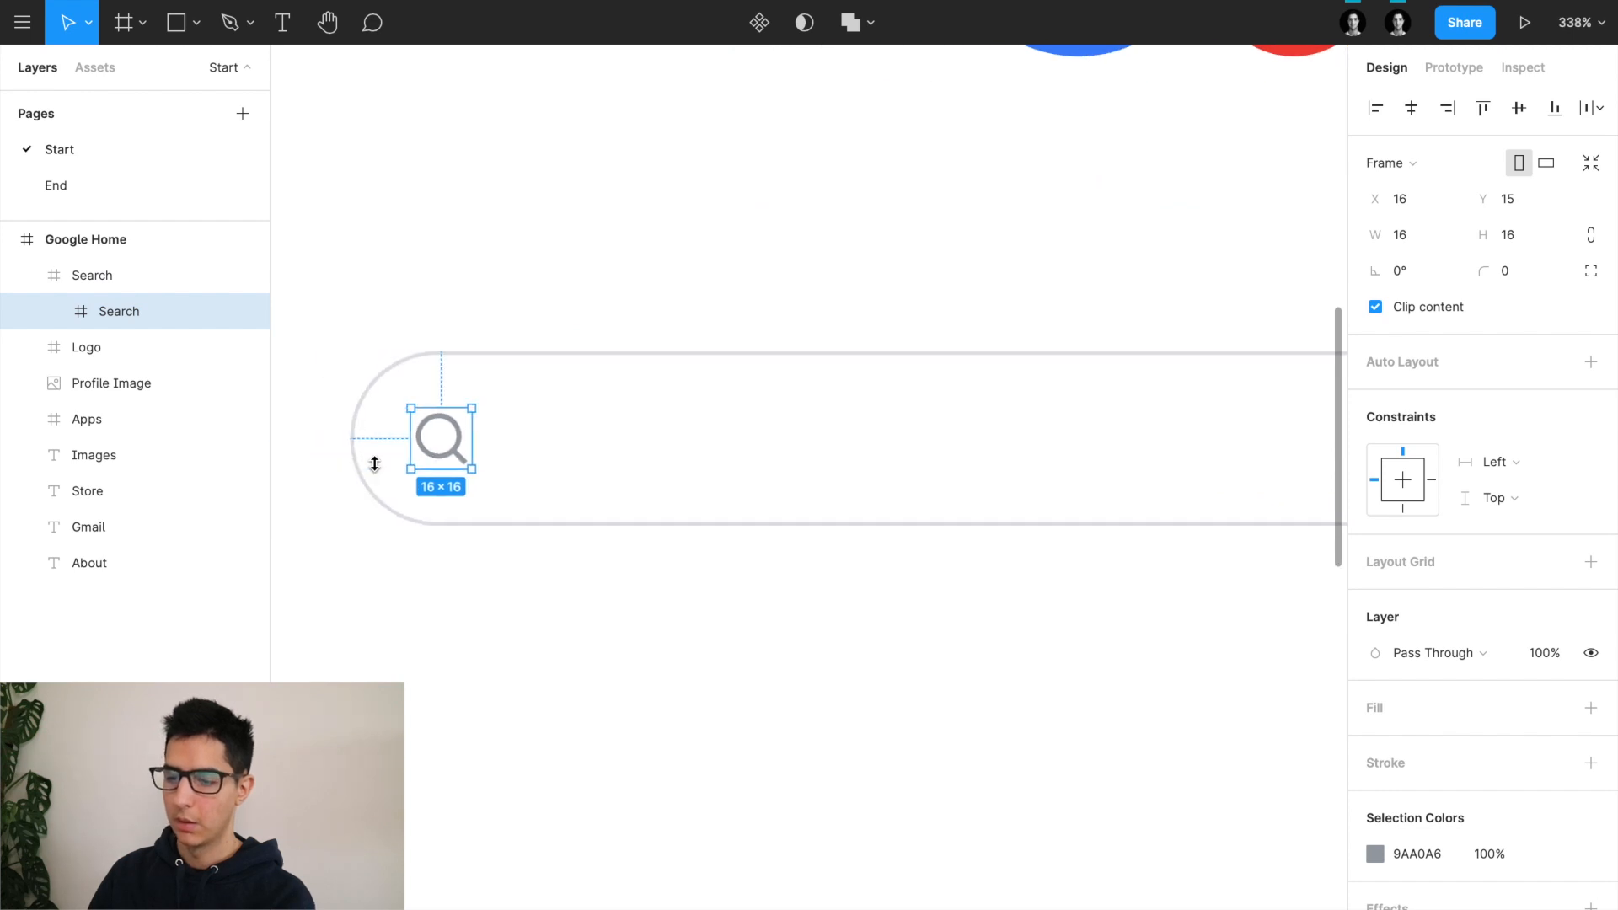
# Step: Rename the pasted magnifier frame as Search Icon and check its spacing inside the search bar
pyautogui.doubleClick(133, 319)
pyautogui.write('Icon')
pyautogui.press('Return')
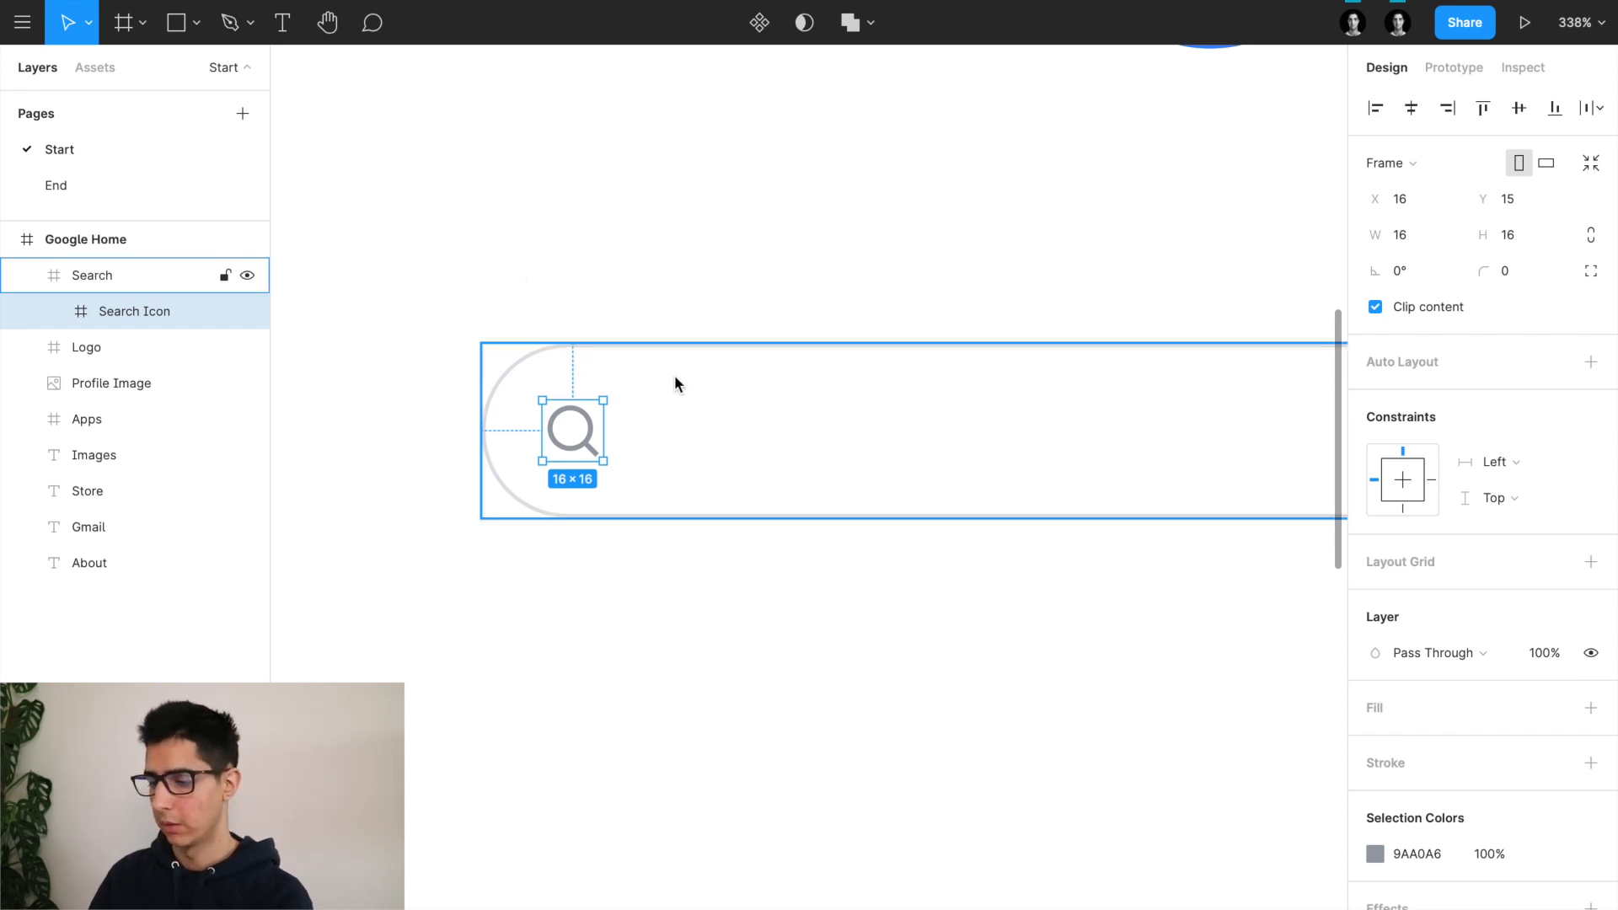
pyautogui.press('alt')
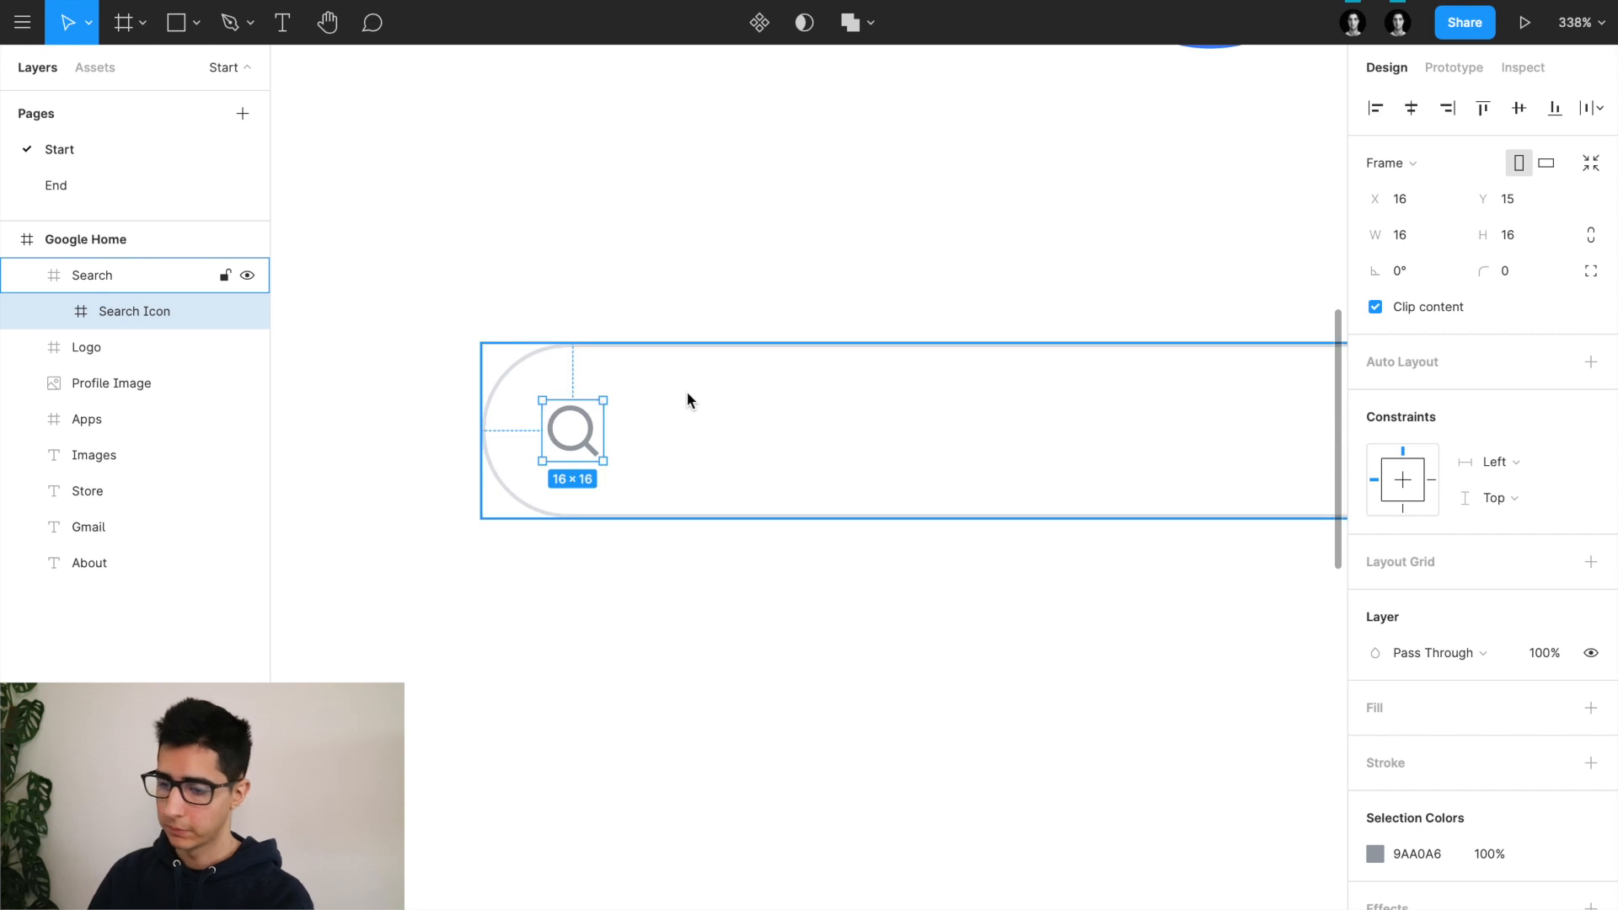
pyautogui.scroll(-3, 686, 392)
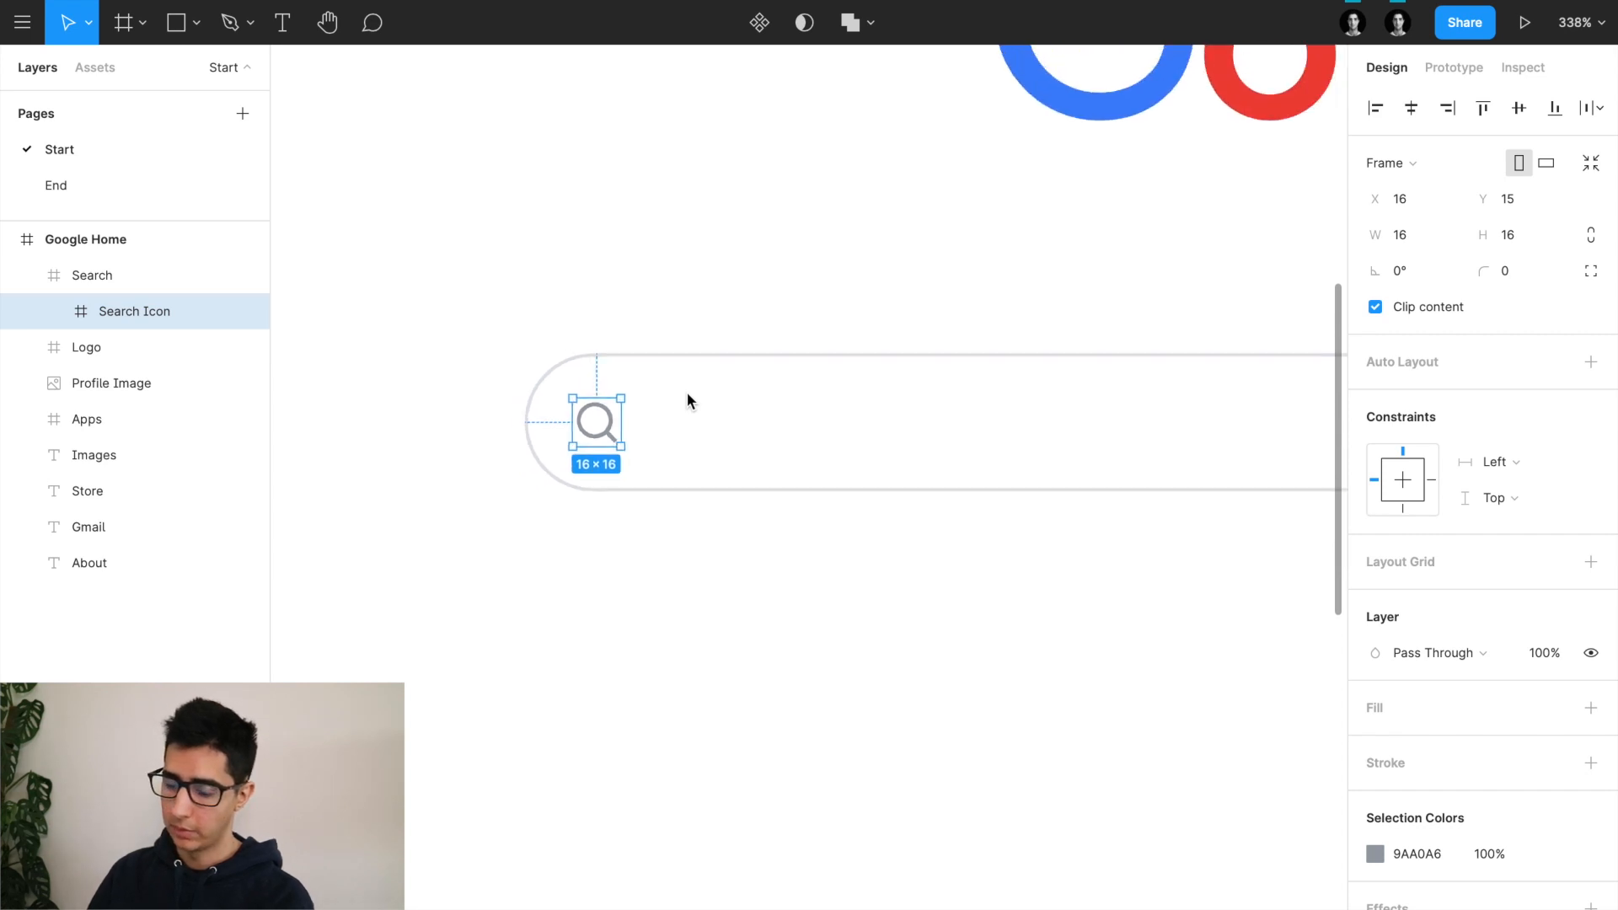
# Step: Copy the Microphone icon from the search bar on the End page
pyautogui.click(172, 194)
pyautogui.scroll(-3, 812, 454)
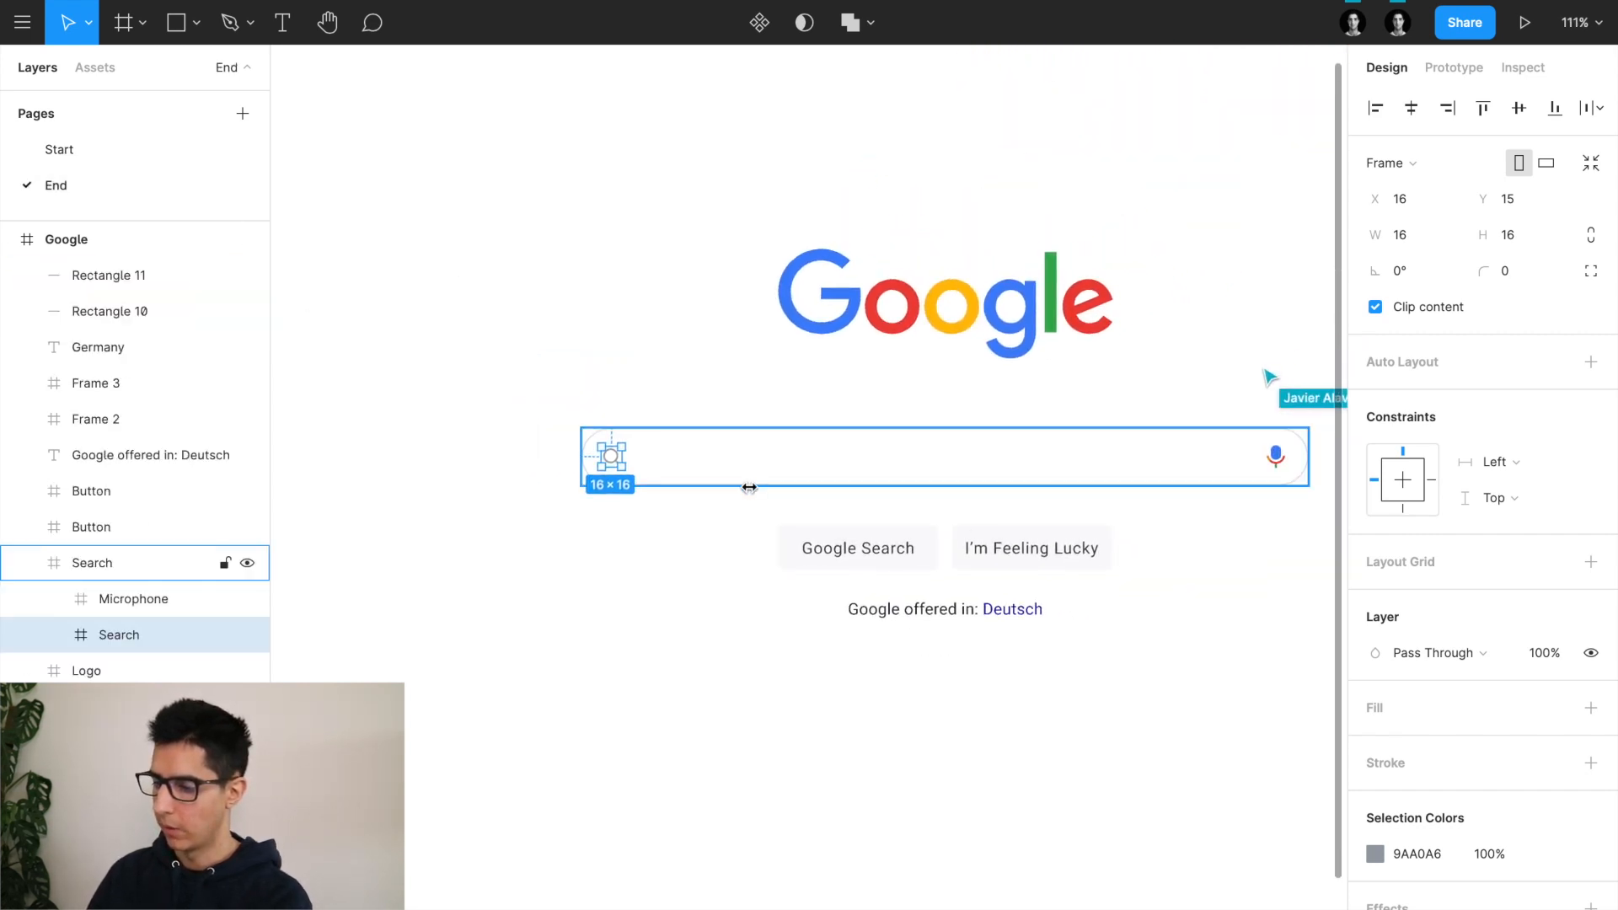
pyautogui.click(1277, 460)
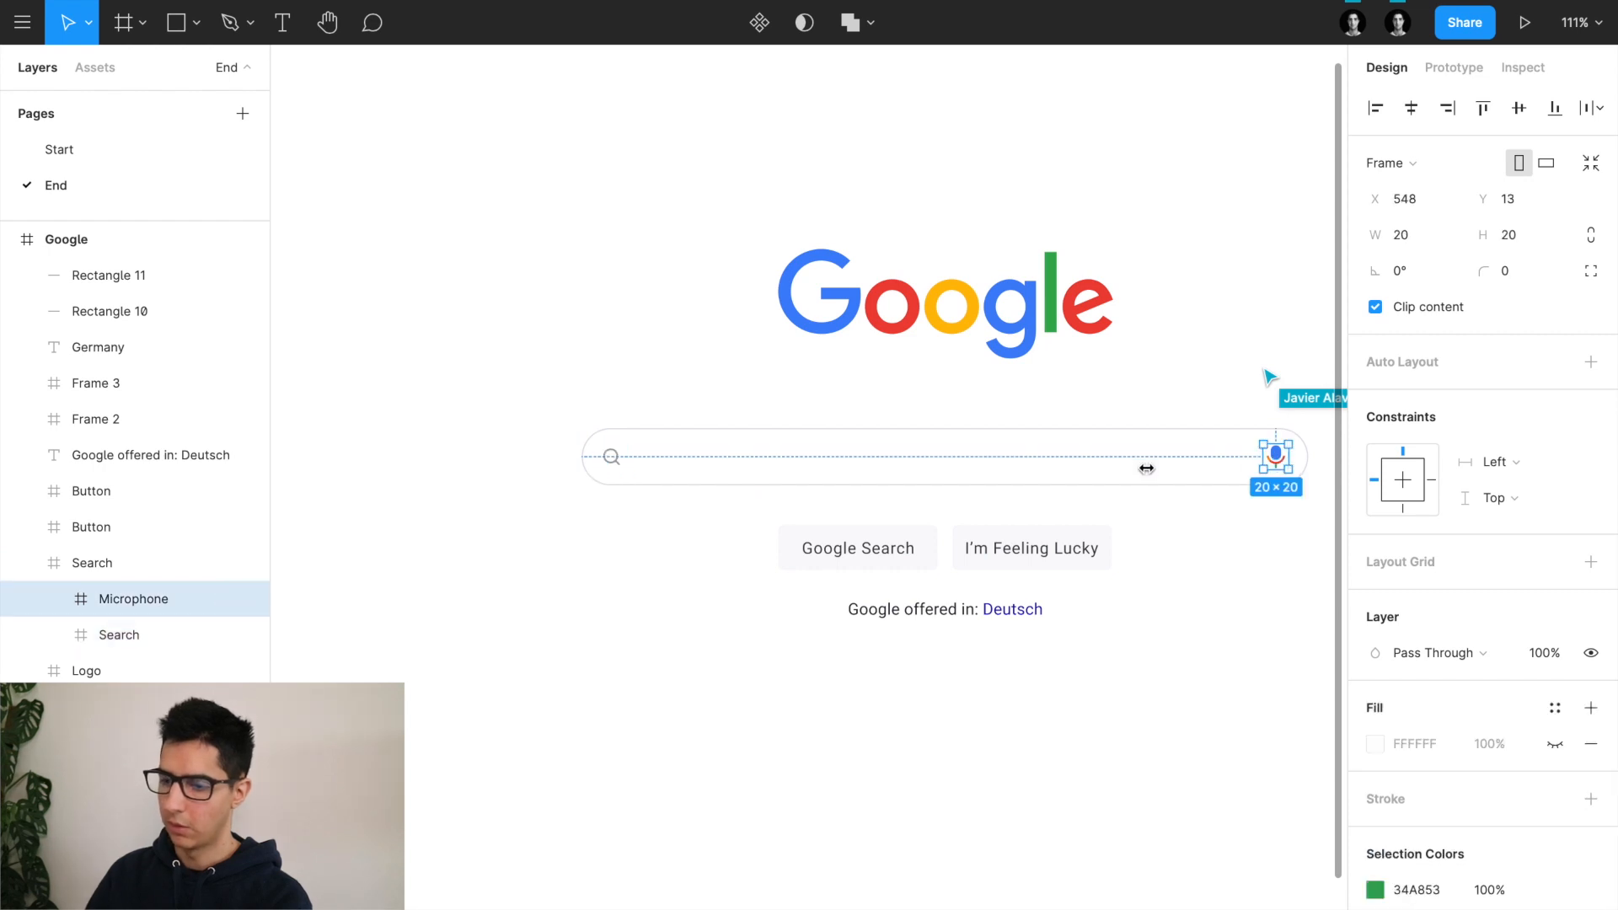
# Step: Paste the Microphone icon into the Search frame on the Start page
pyautogui.click(165, 151)
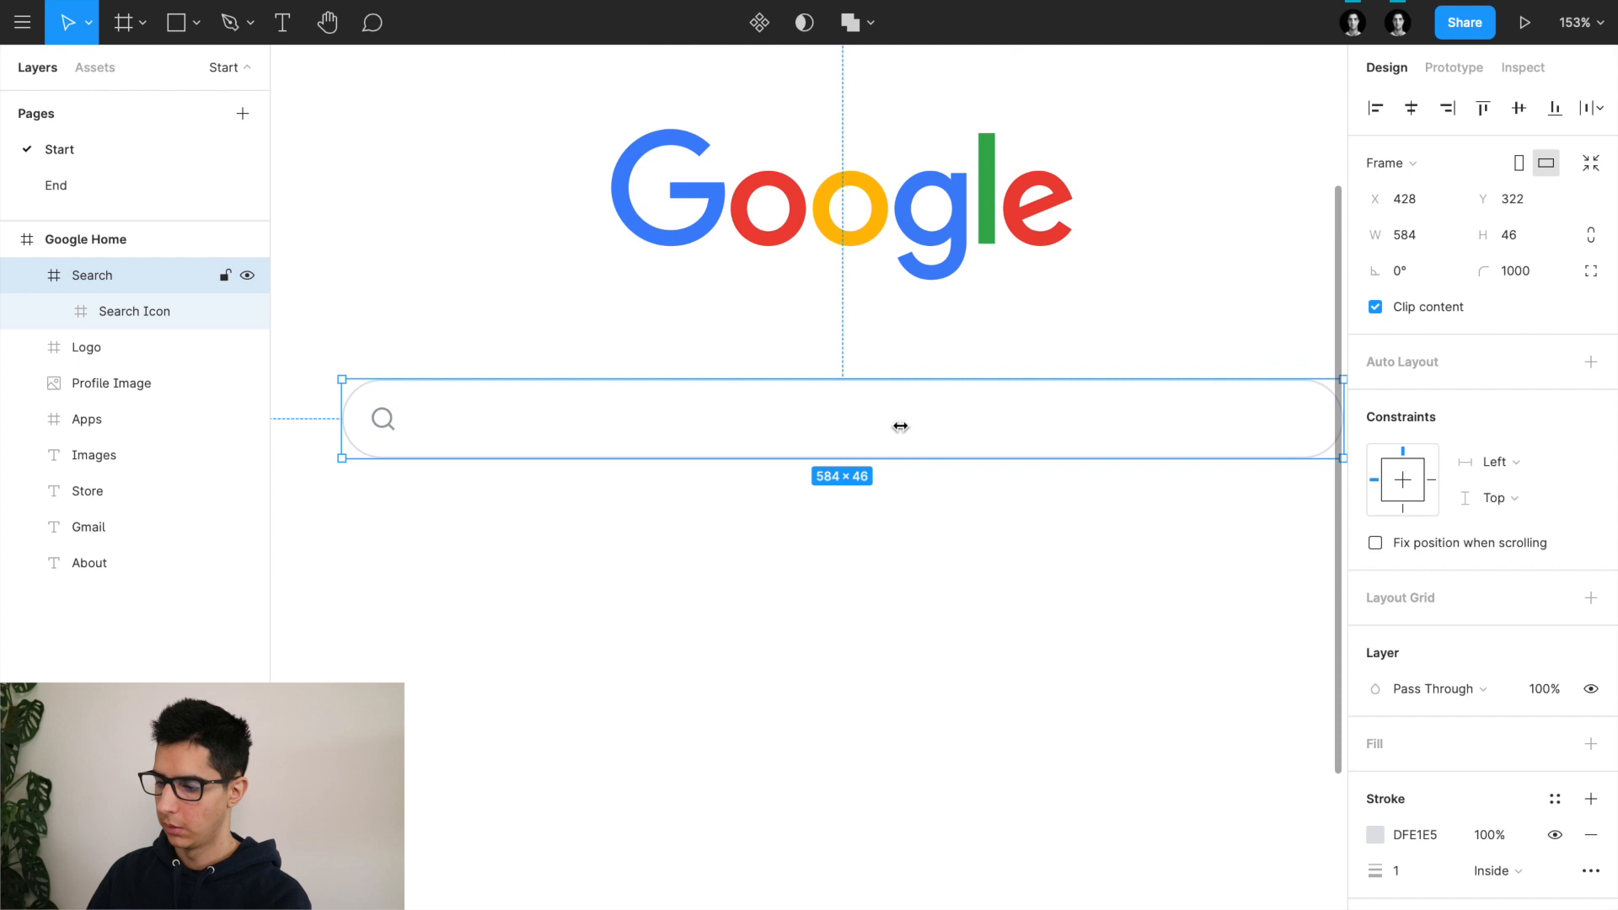
pyautogui.click(913, 498)
pyautogui.click(905, 452)
pyautogui.click(936, 541)
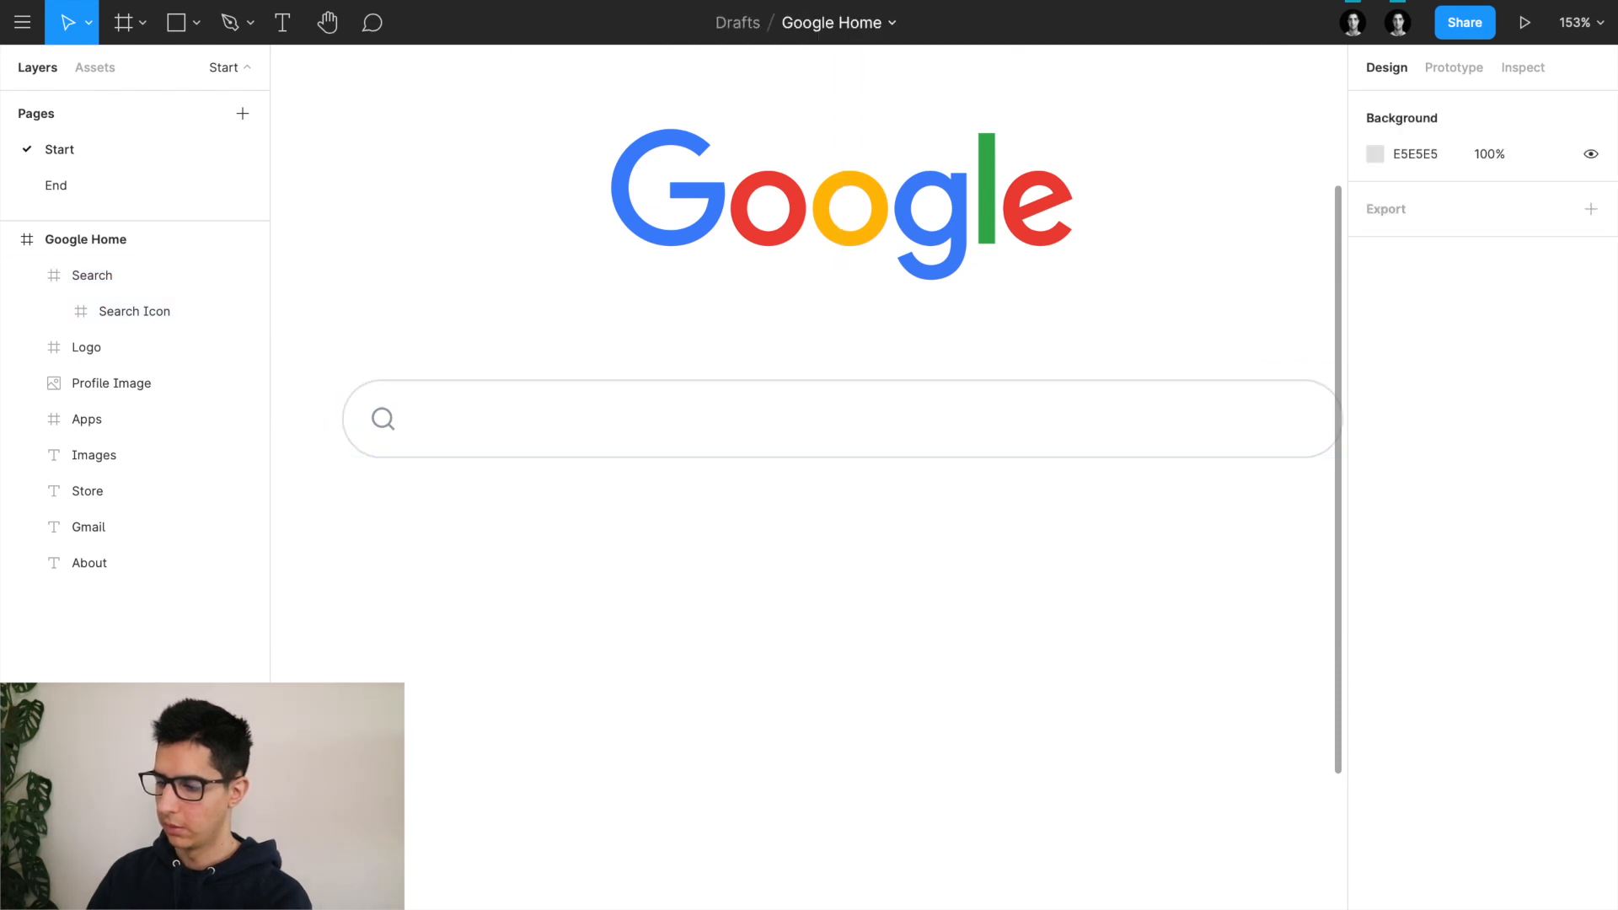
pyautogui.click(885, 397)
pyautogui.click(155, 358)
pyautogui.click(577, 403)
pyautogui.press('Escape')
pyautogui.hscroll(3, 771, 425)
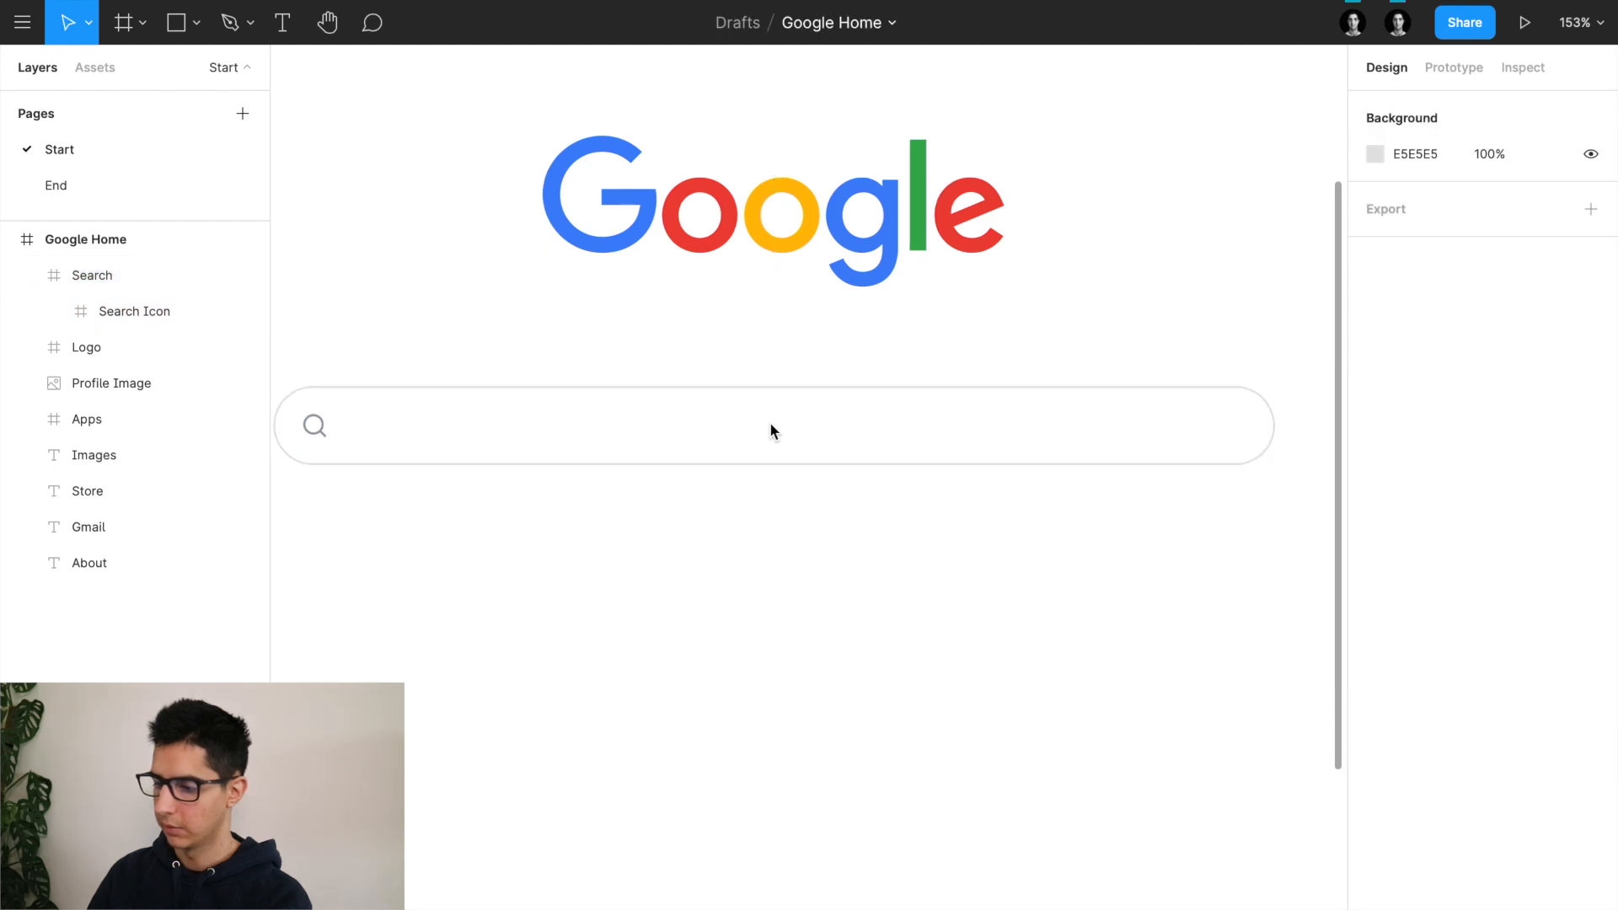
pyautogui.click(923, 427)
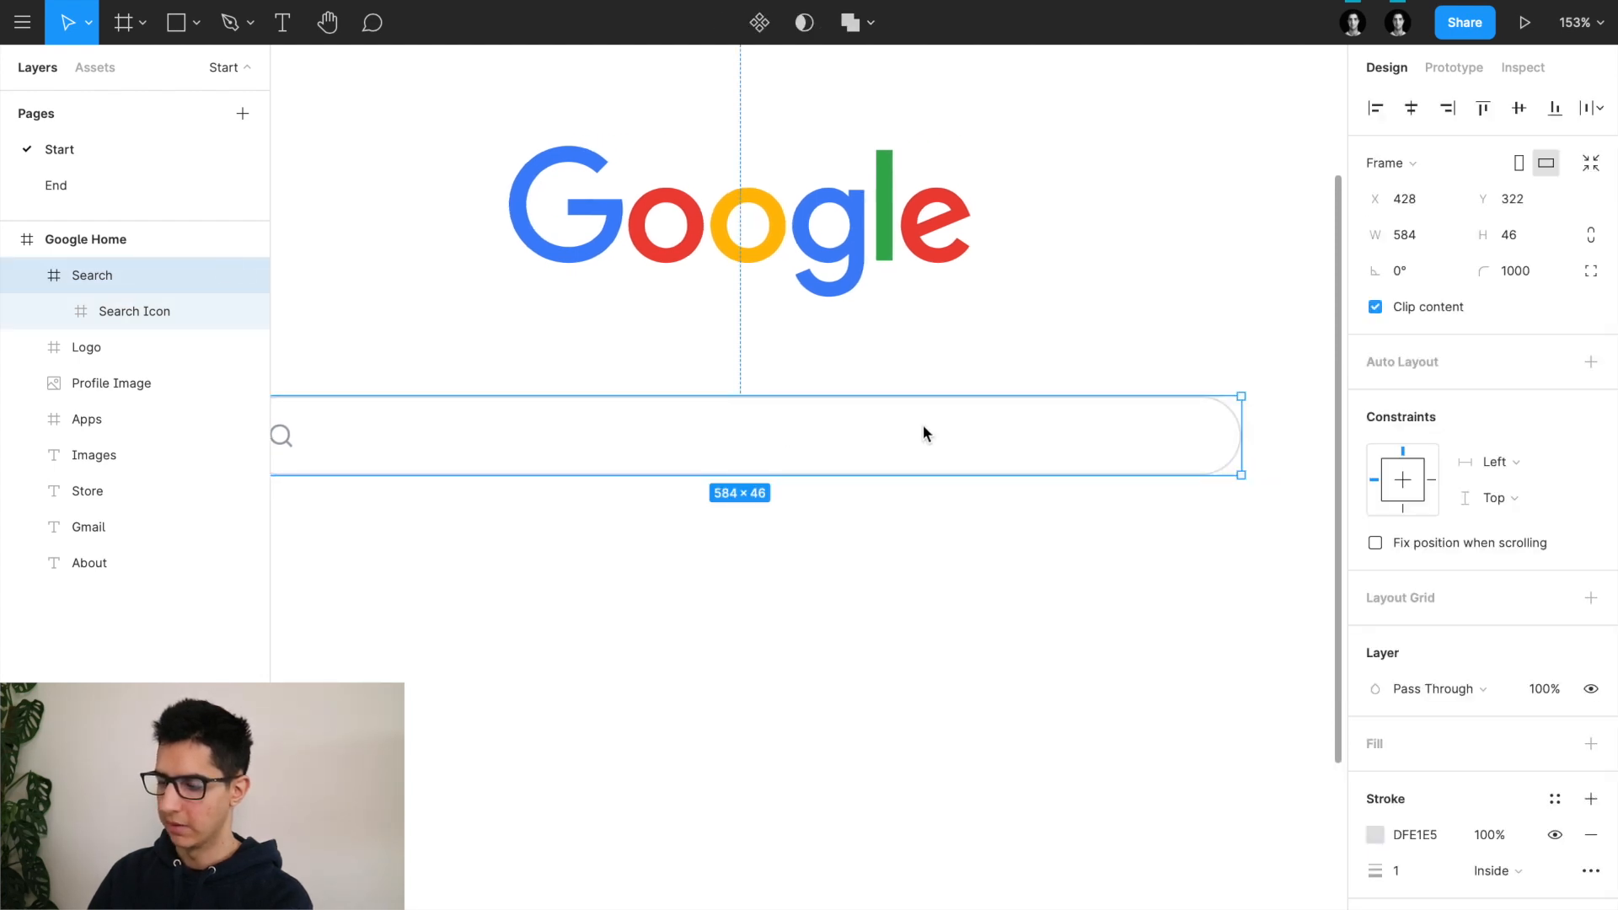
pyautogui.hotkey('ctrl', 'v')
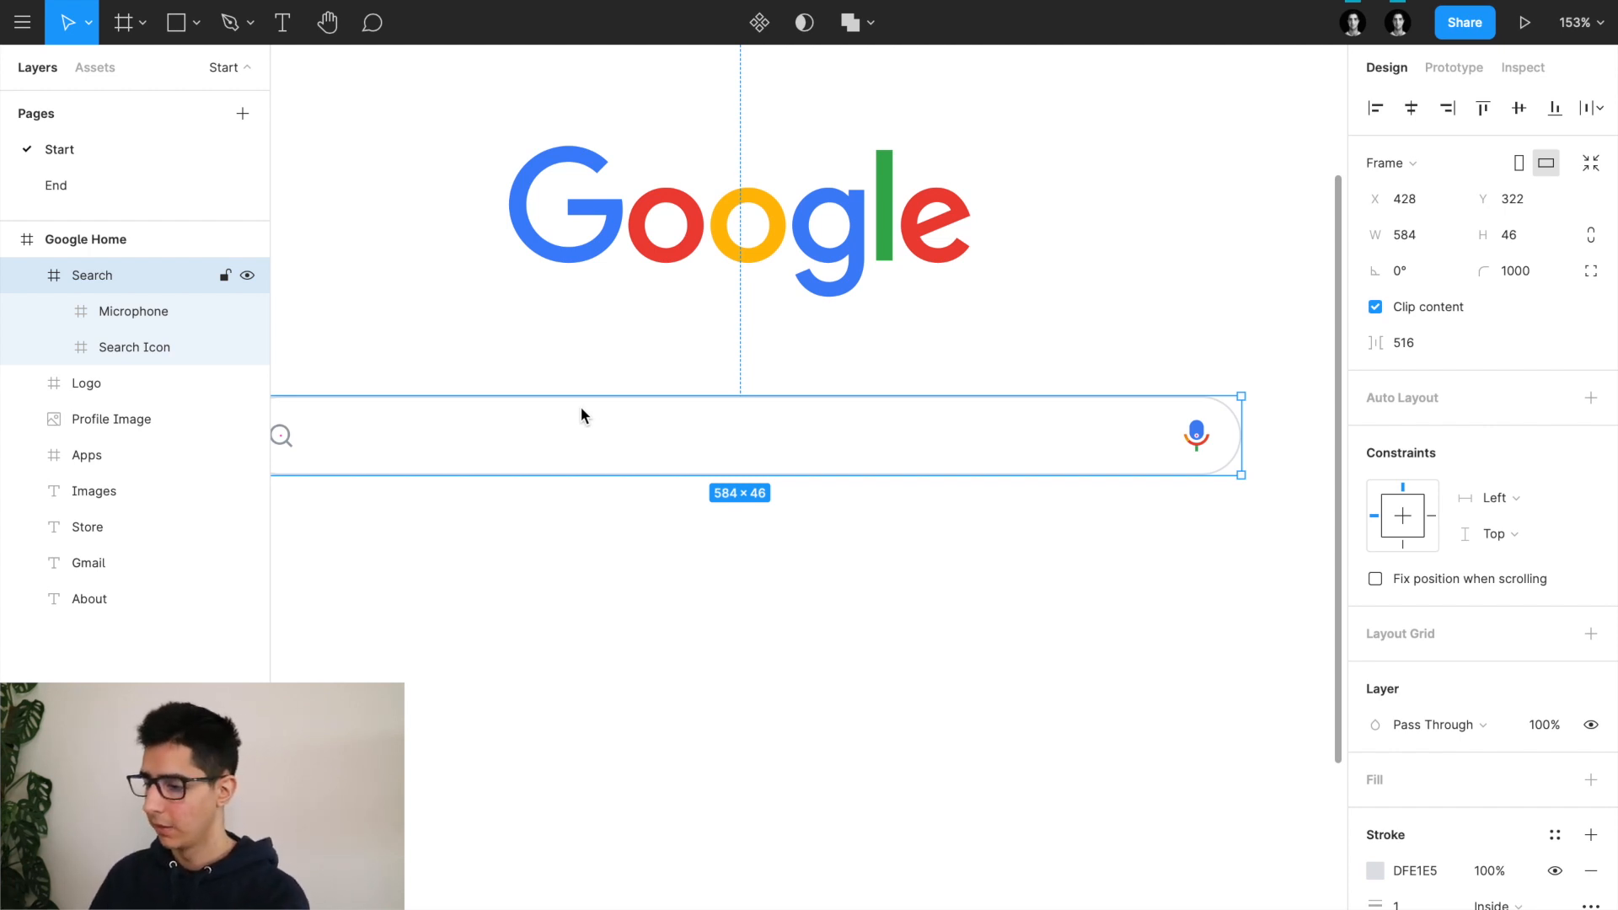
# Step: Measure the Microphone icon's distances to the edges of the Search frame
pyautogui.click(1199, 434)
pyautogui.scroll(2, 1203, 419)
pyautogui.scroll(5, 1202, 422)
pyautogui.hscroll(1, 1203, 422)
pyautogui.scroll(-4, 1203, 422)
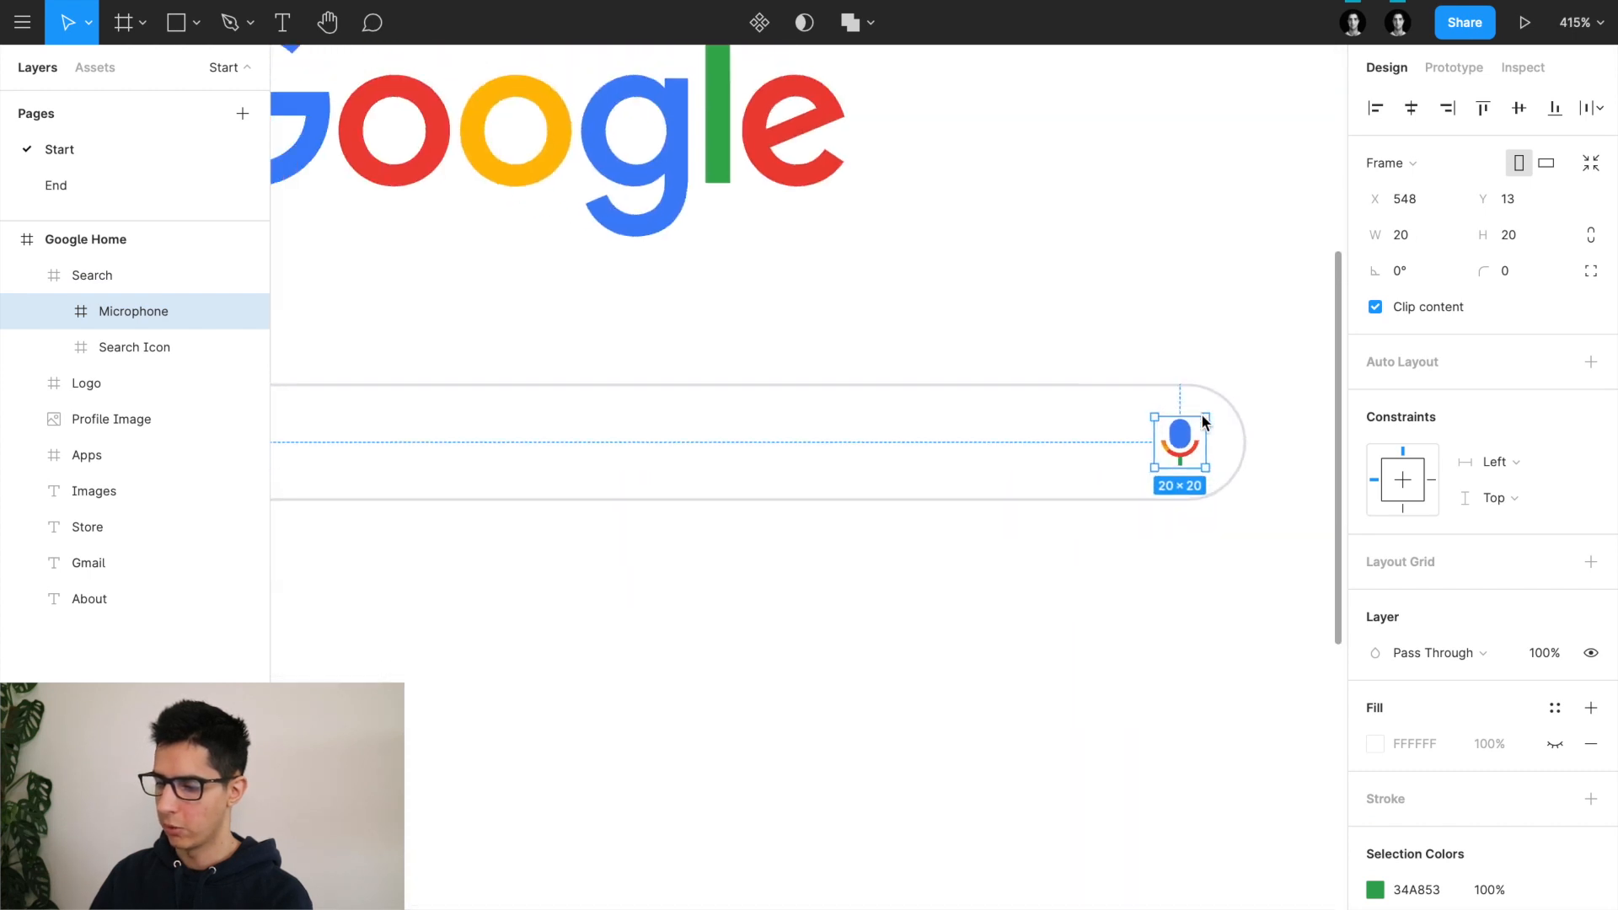
pyautogui.hscroll(-4, 1203, 423)
pyautogui.hscroll(-7, 578, 433)
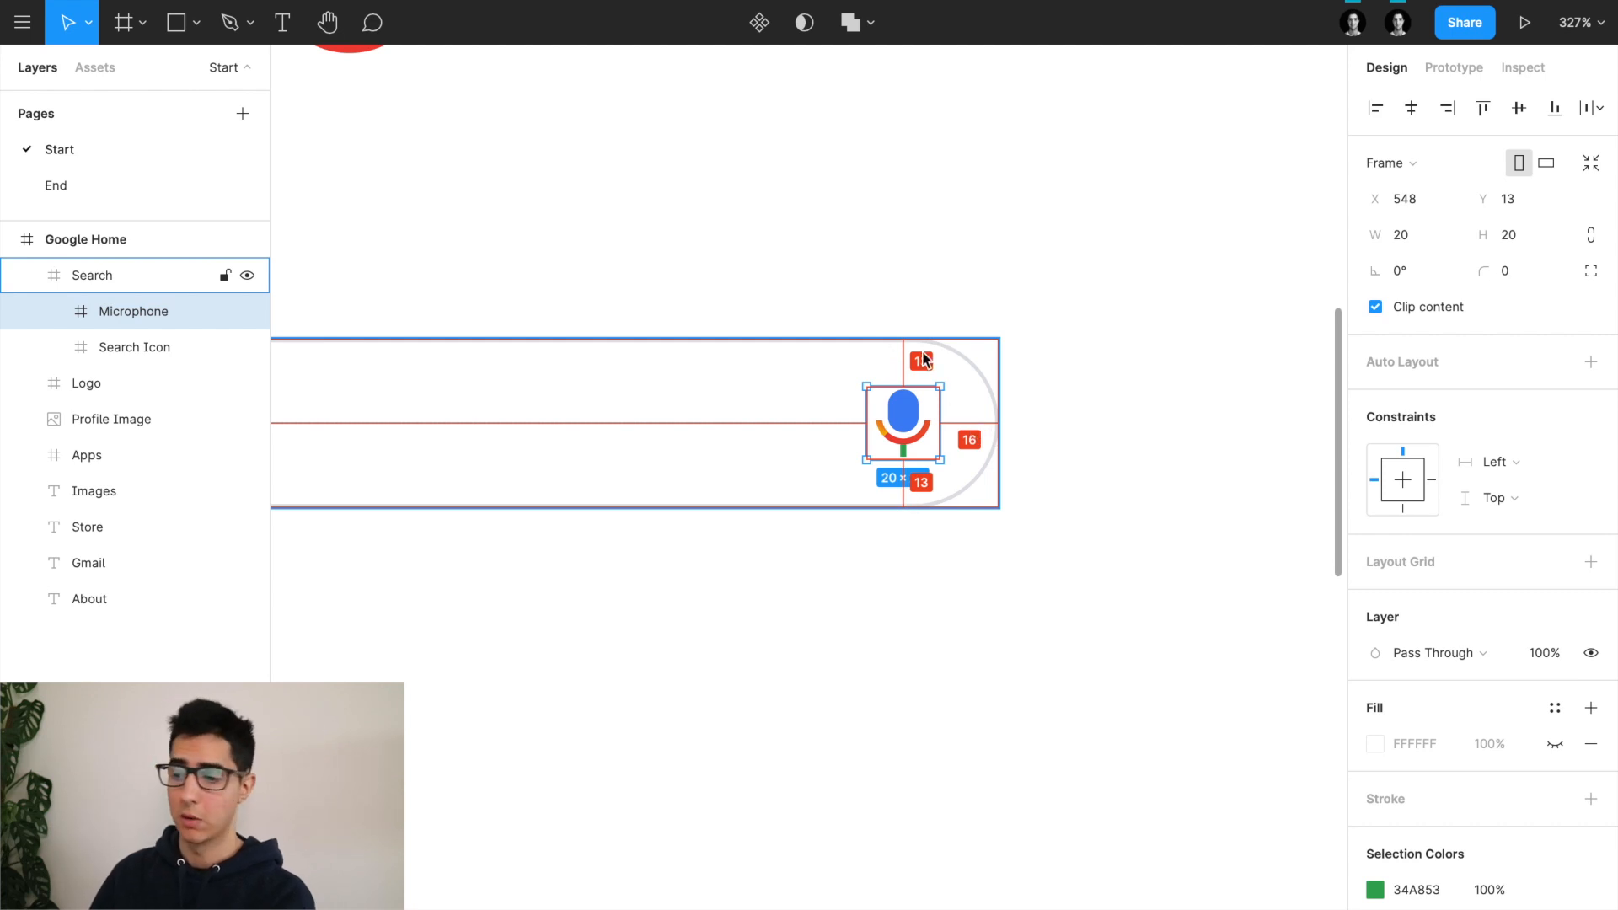
pyautogui.scroll(-10, 627, 558)
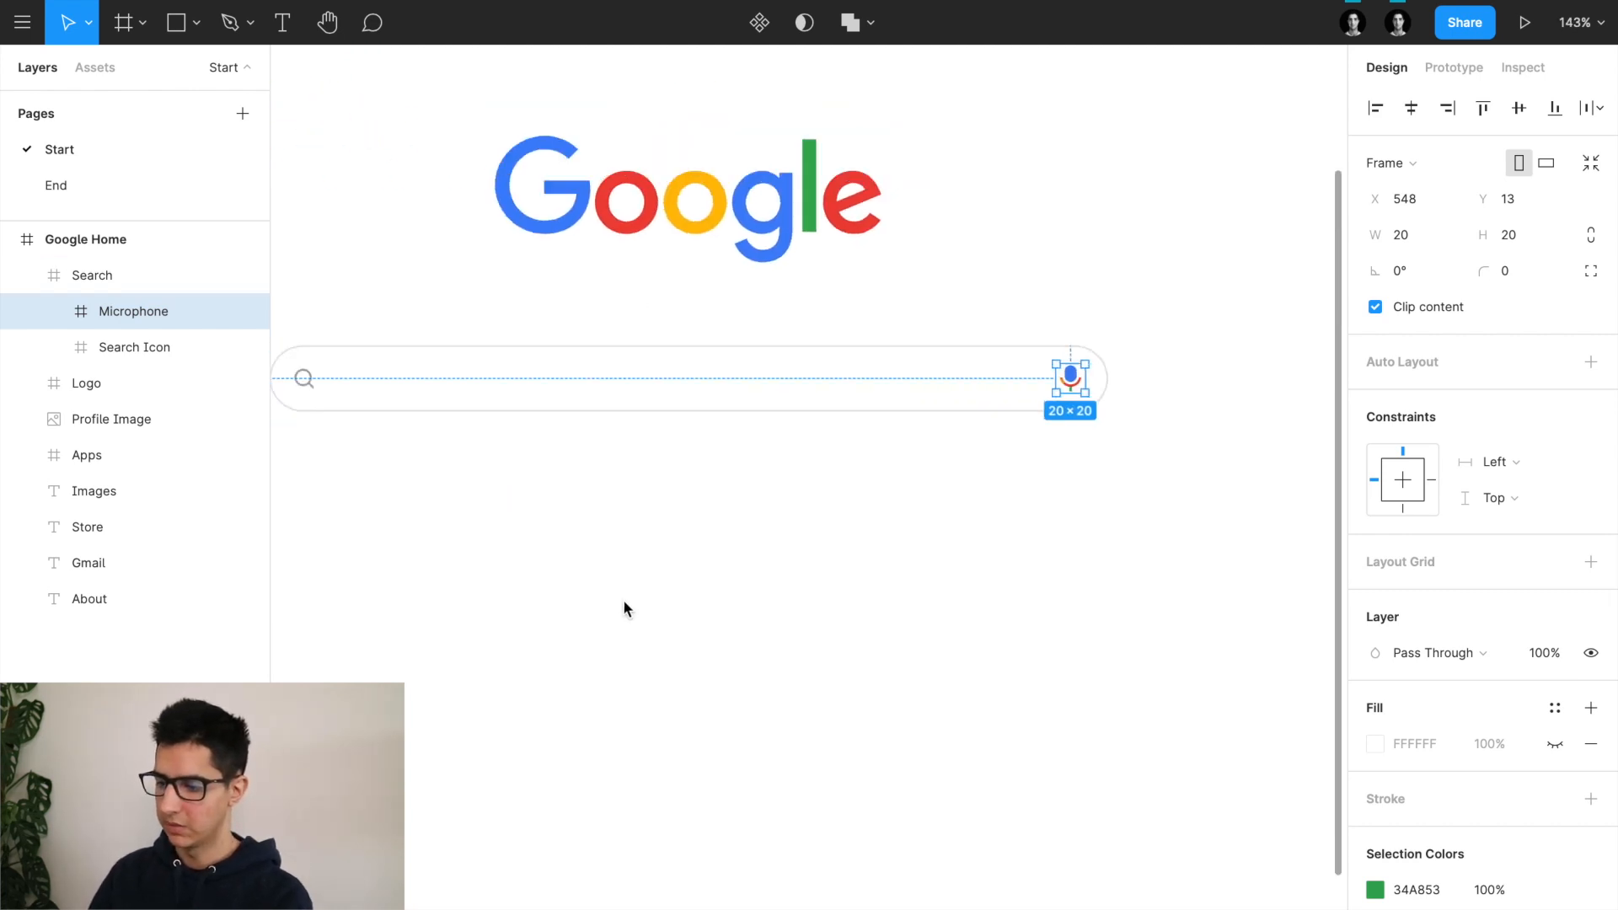
# Step: Measure the gap between the logo and the Search frame, and nudge the Search frame up 2 px to Y 320
pyautogui.click(392, 196)
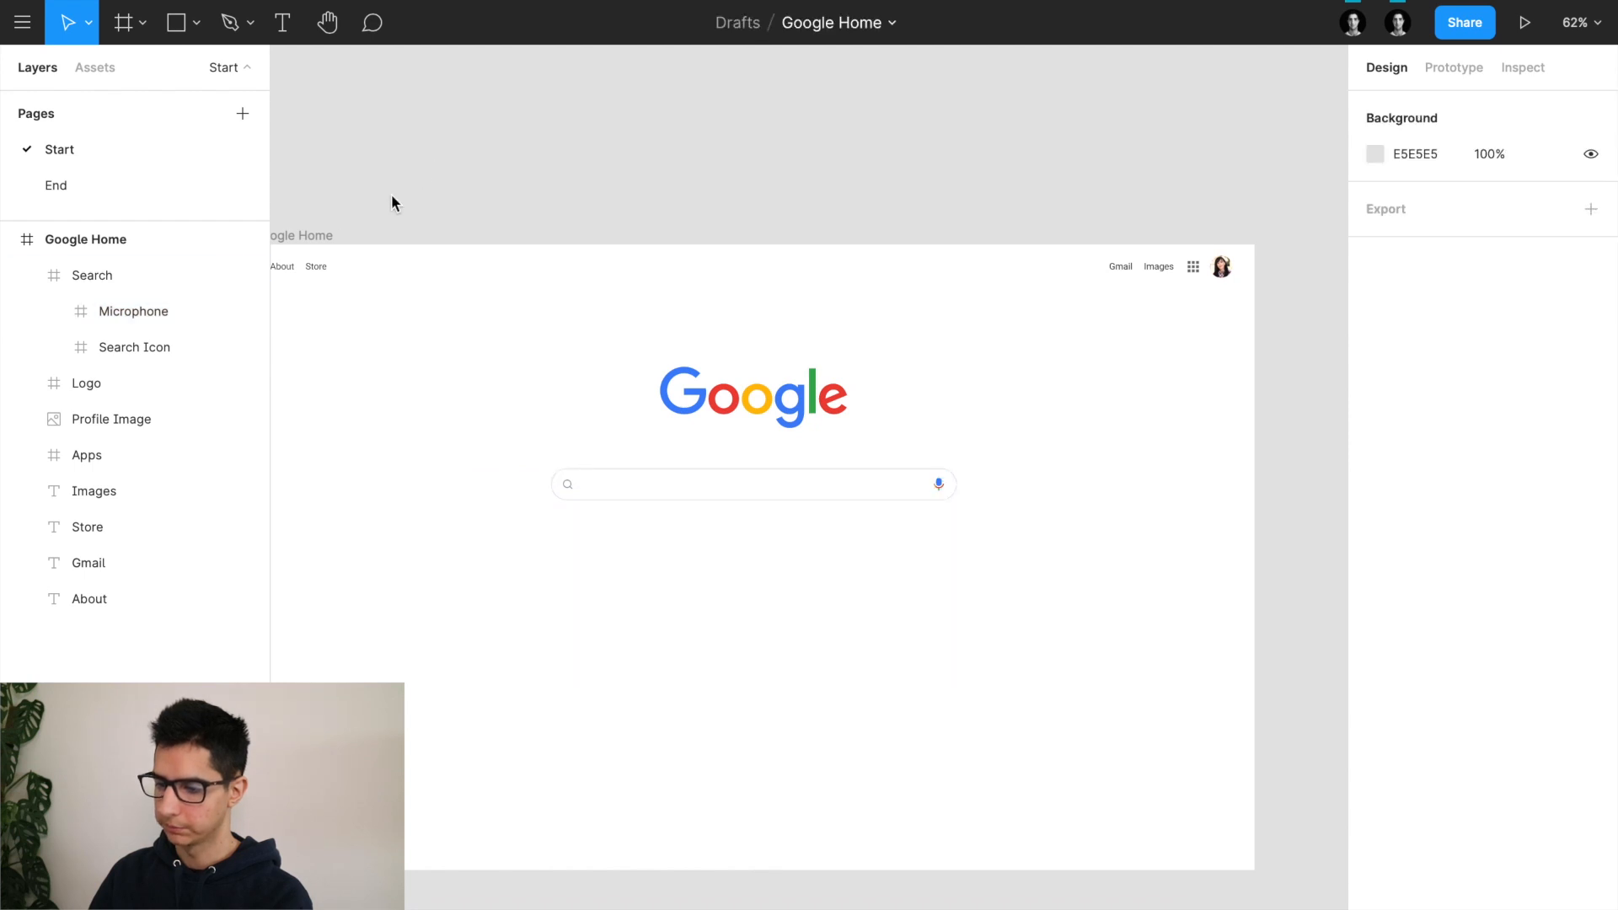
pyautogui.click(314, 235)
pyautogui.hotkey('shift', '2')
pyautogui.click(502, 185)
pyautogui.click(813, 453)
pyautogui.press('alt')
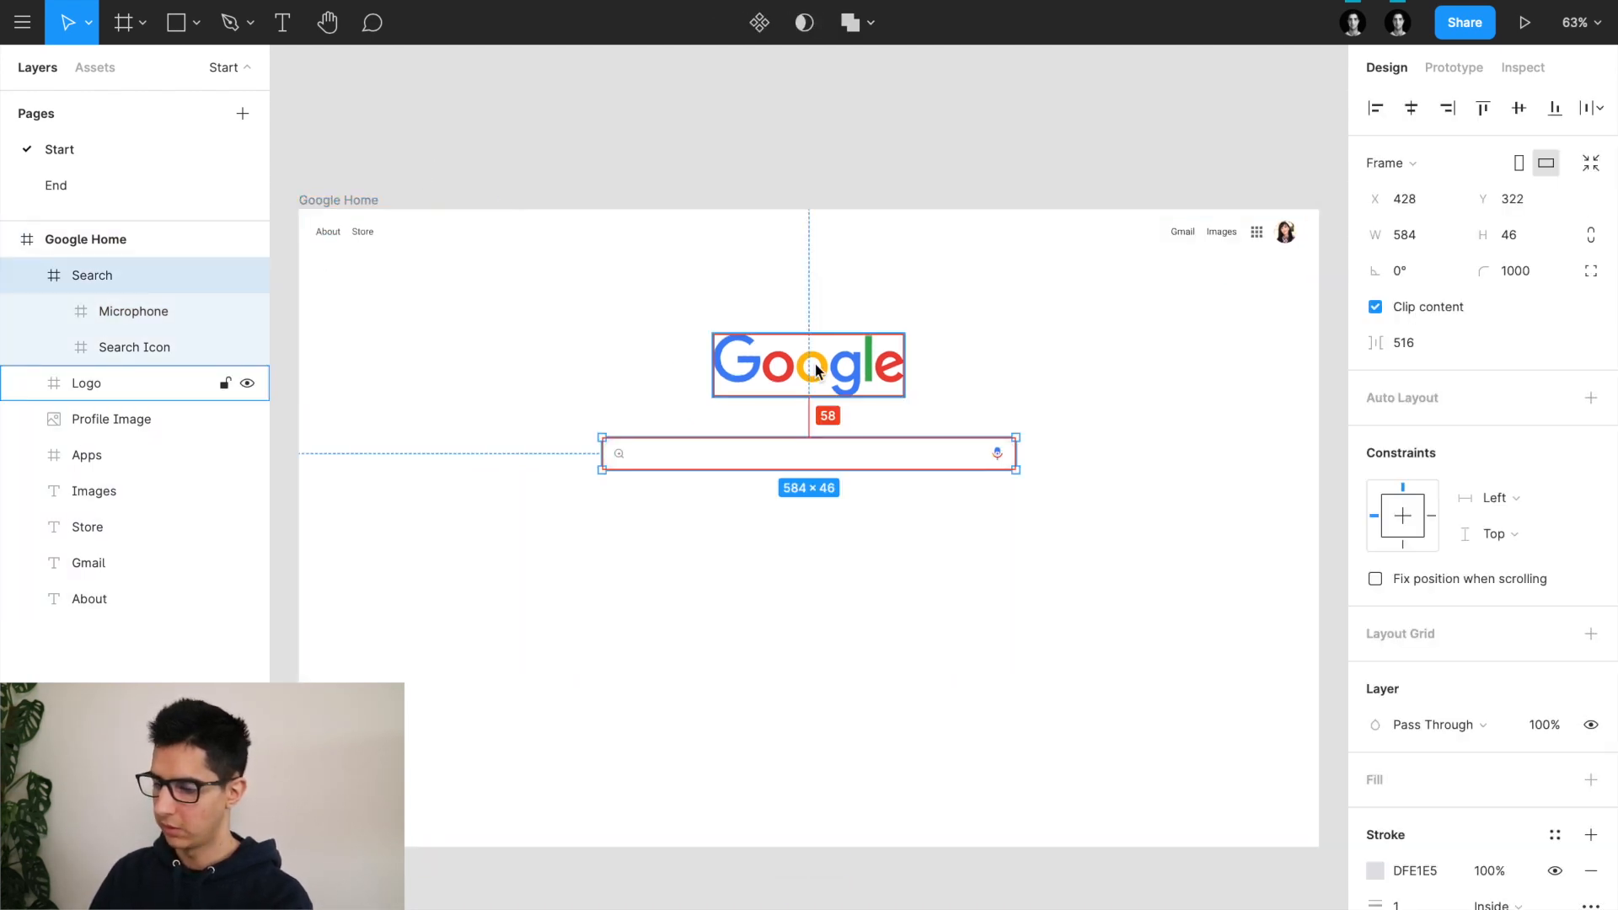
pyautogui.scroll(3, 816, 369)
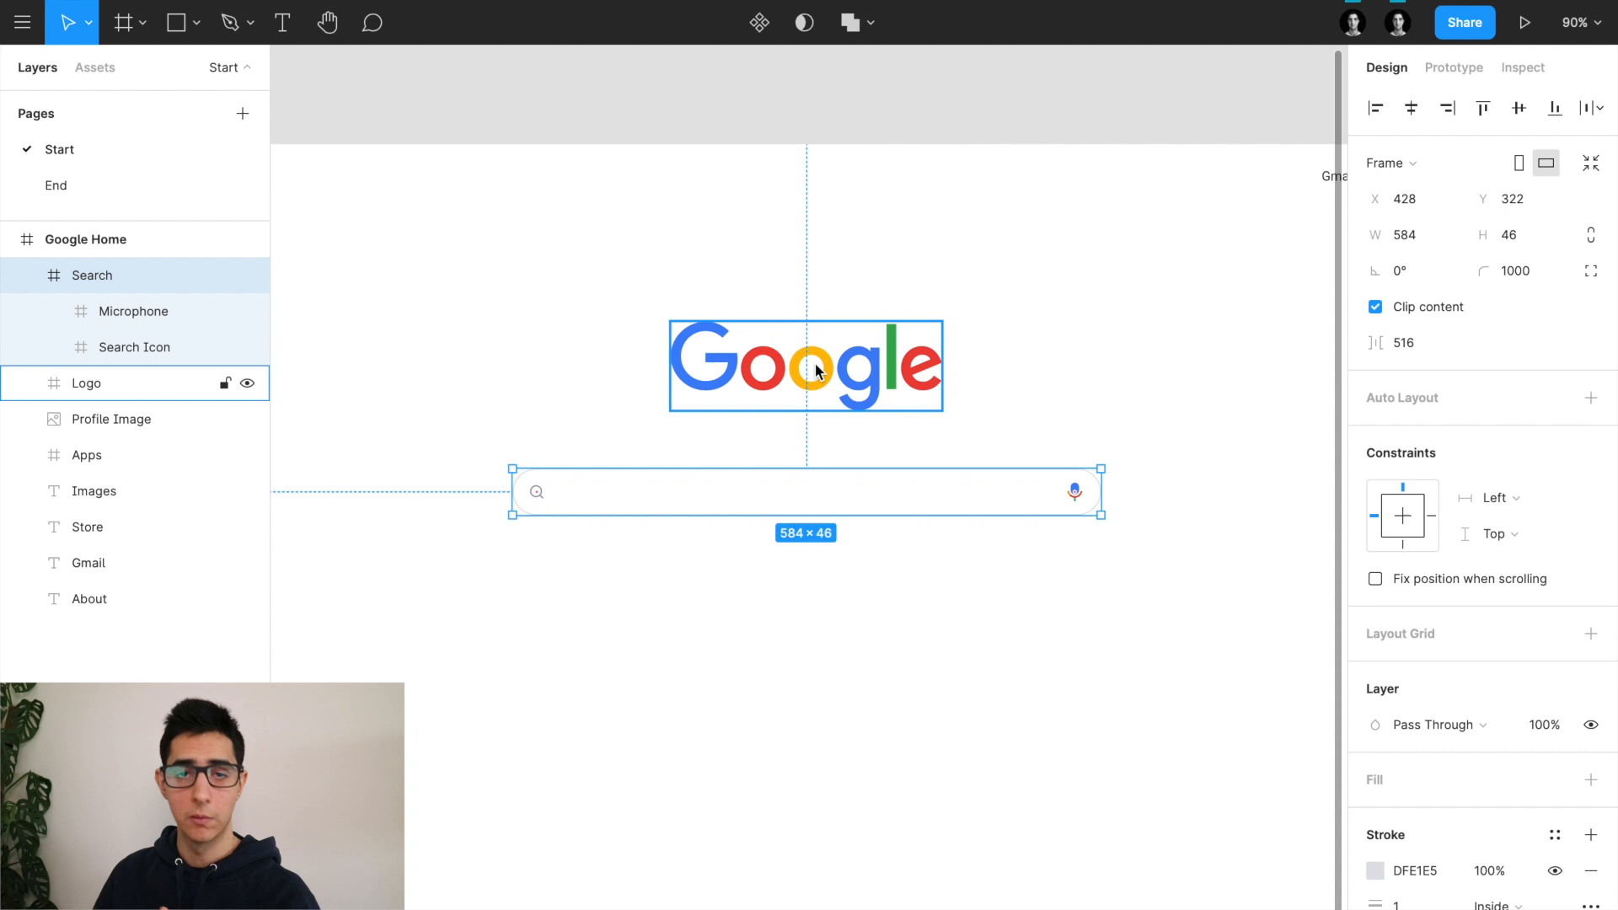
pyautogui.press('alt')
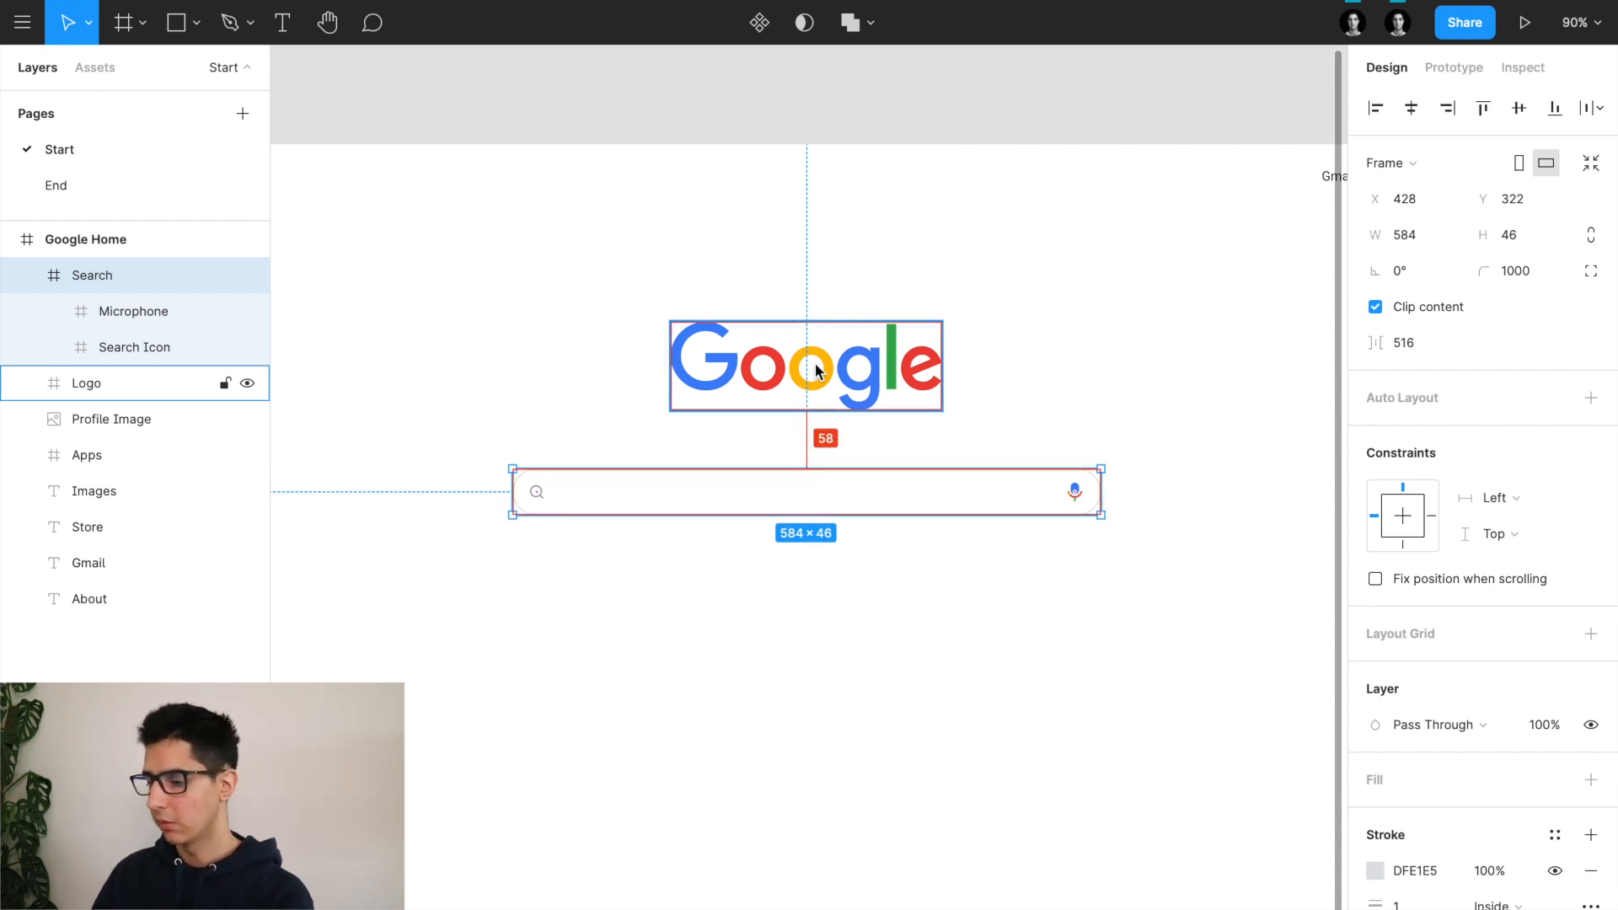
pyautogui.press('Up')
pyautogui.press('Up')
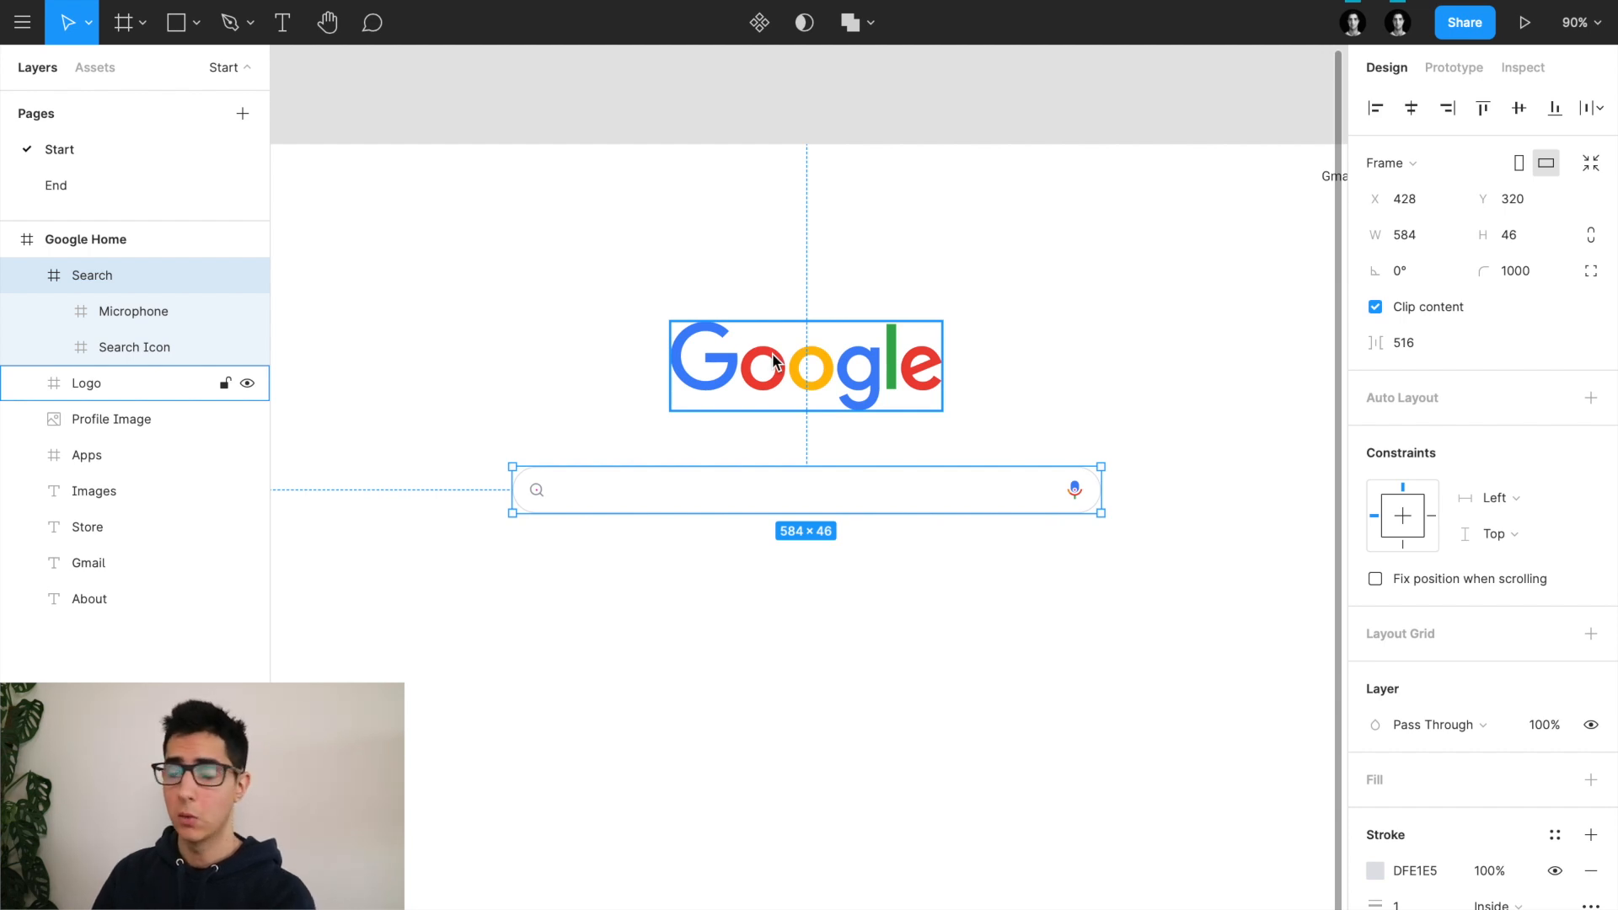
# Step: Draw a button frame beneath the search bar and set its size to 128 × 36
pyautogui.moveTo(566, 537)
pyautogui.mouseDown()
pyautogui.moveTo(670, 588)
pyautogui.moveTo(797, 589)
pyautogui.mouseUp()
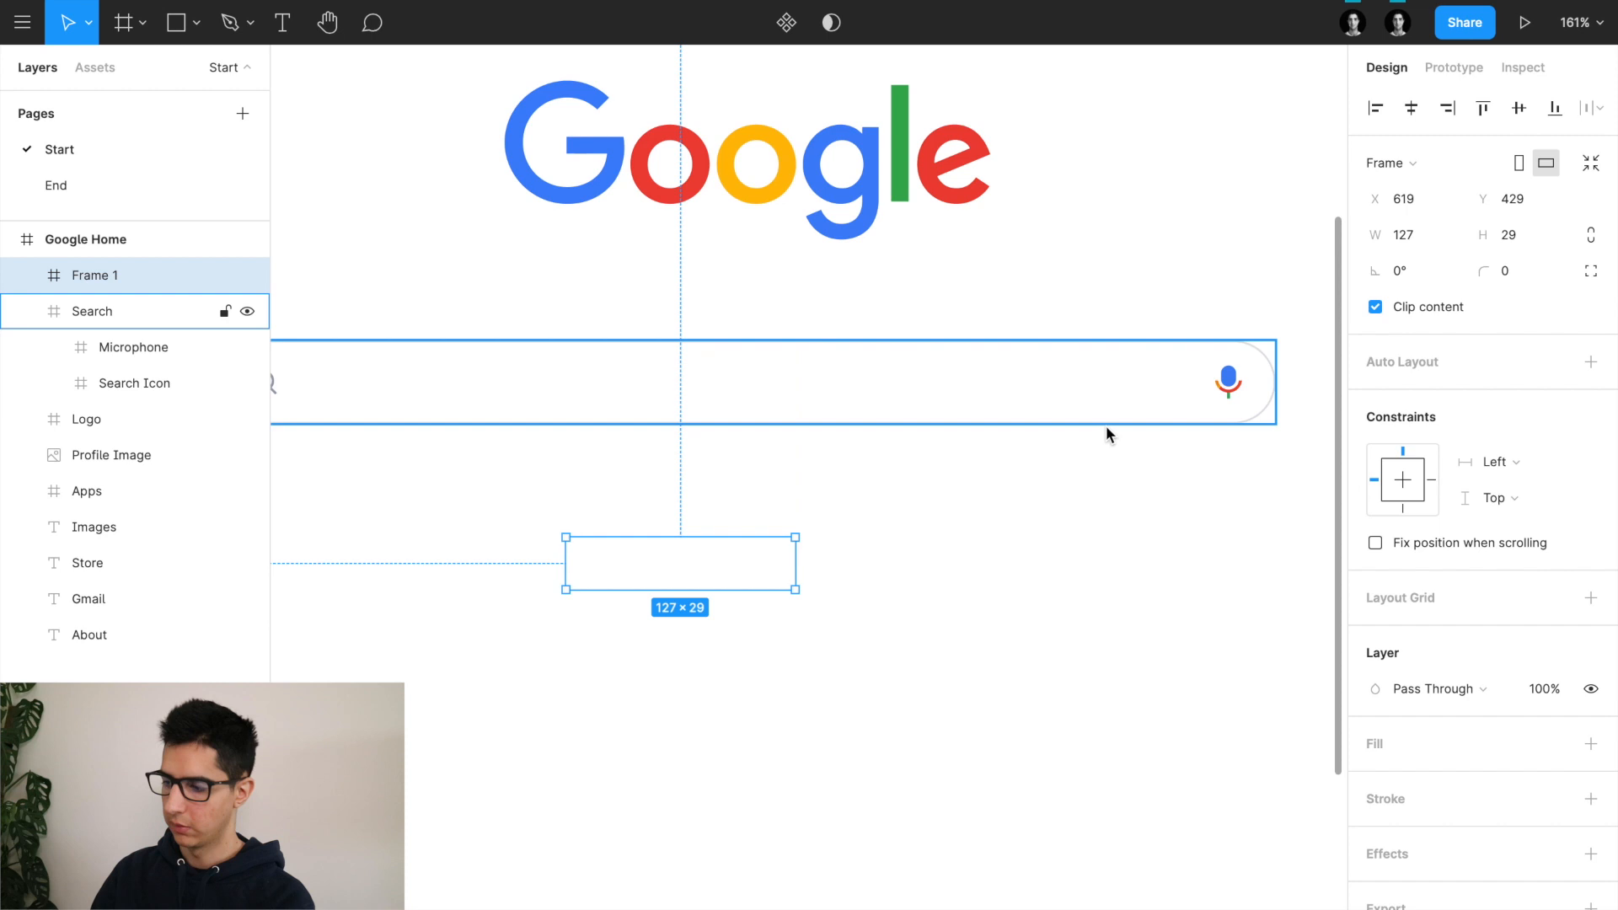
pyautogui.click(1419, 239)
pyautogui.write('128')
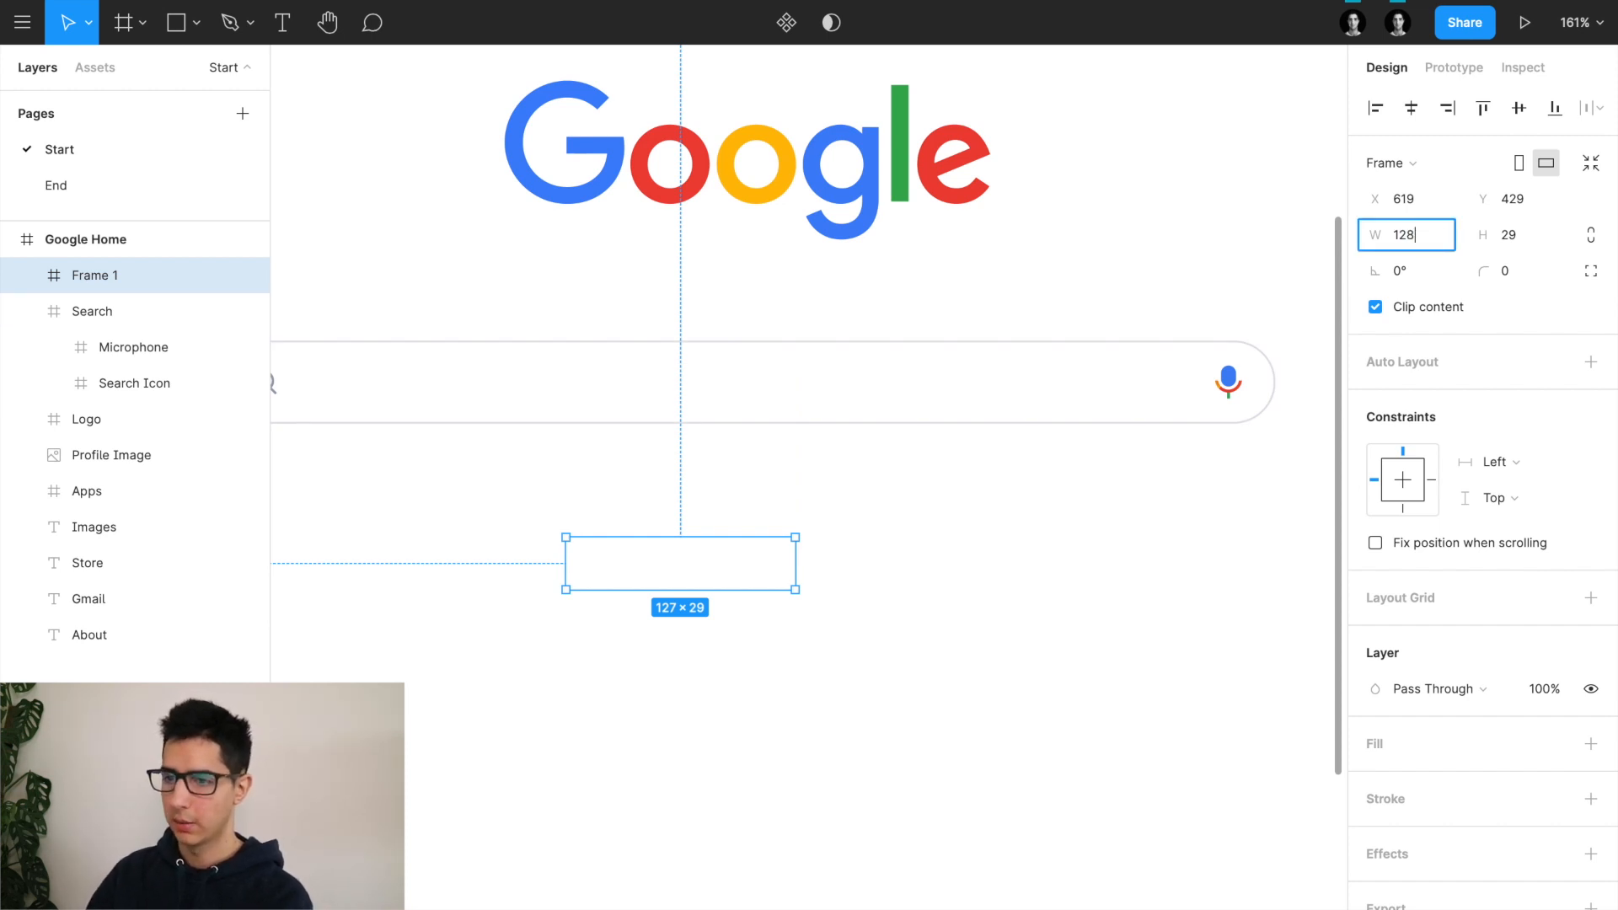
pyautogui.press('Tab')
pyautogui.write('36')
pyautogui.press('Return')
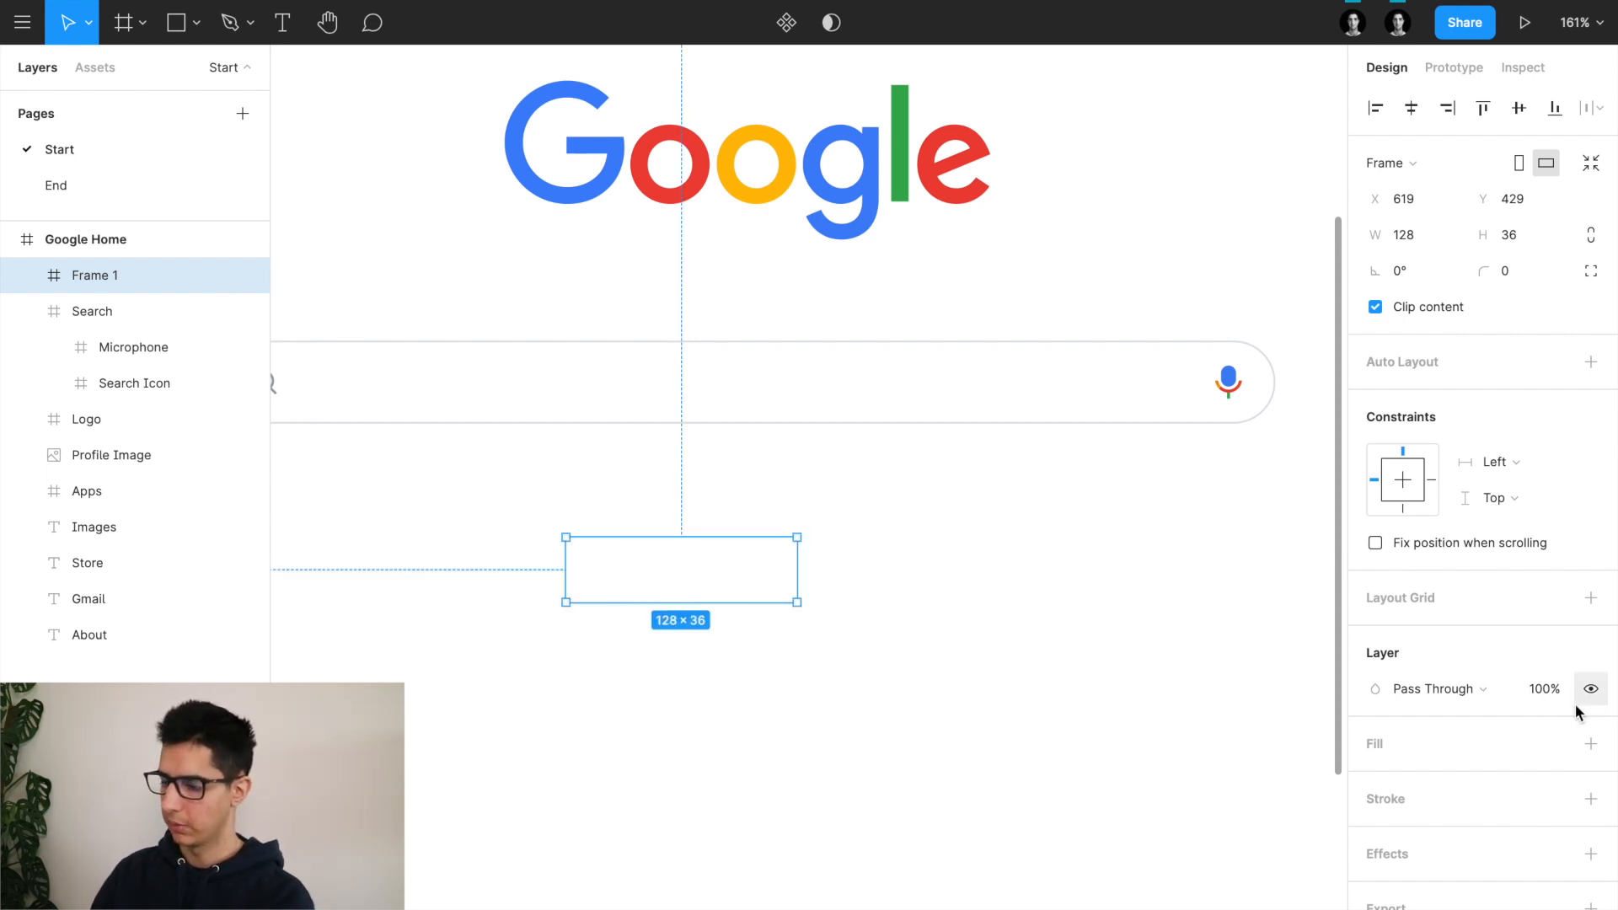
# Step: Add a fill of F8F9FA to the 128 × 36 button frame and inspect it beneath the search bar
pyautogui.click(1591, 744)
pyautogui.click(1425, 780)
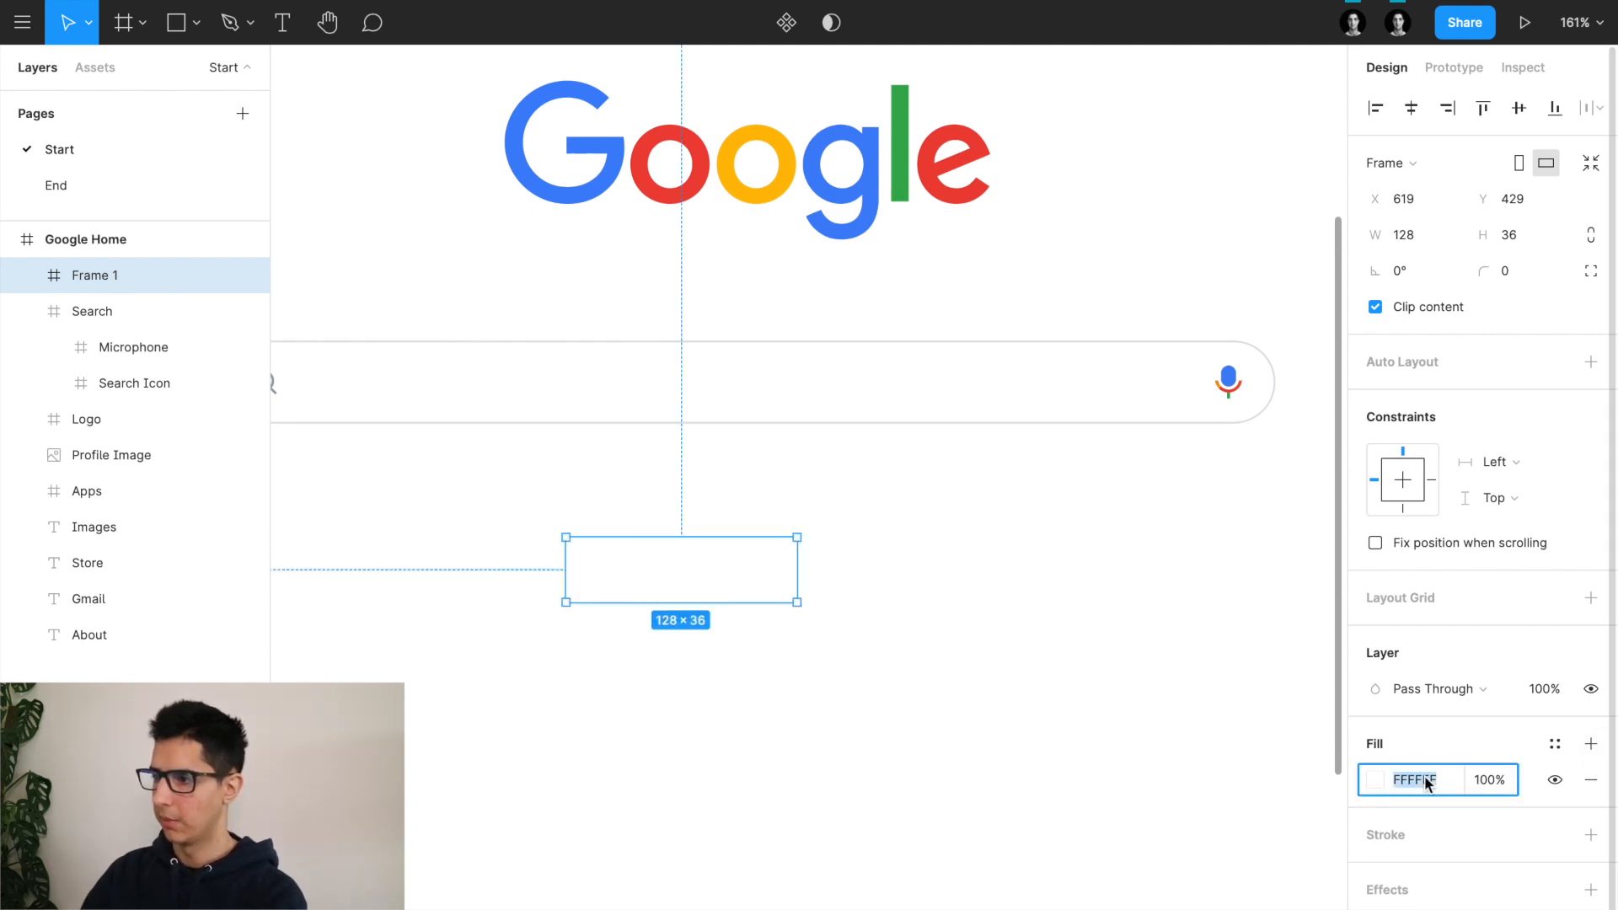
pyautogui.write('F8F9FA')
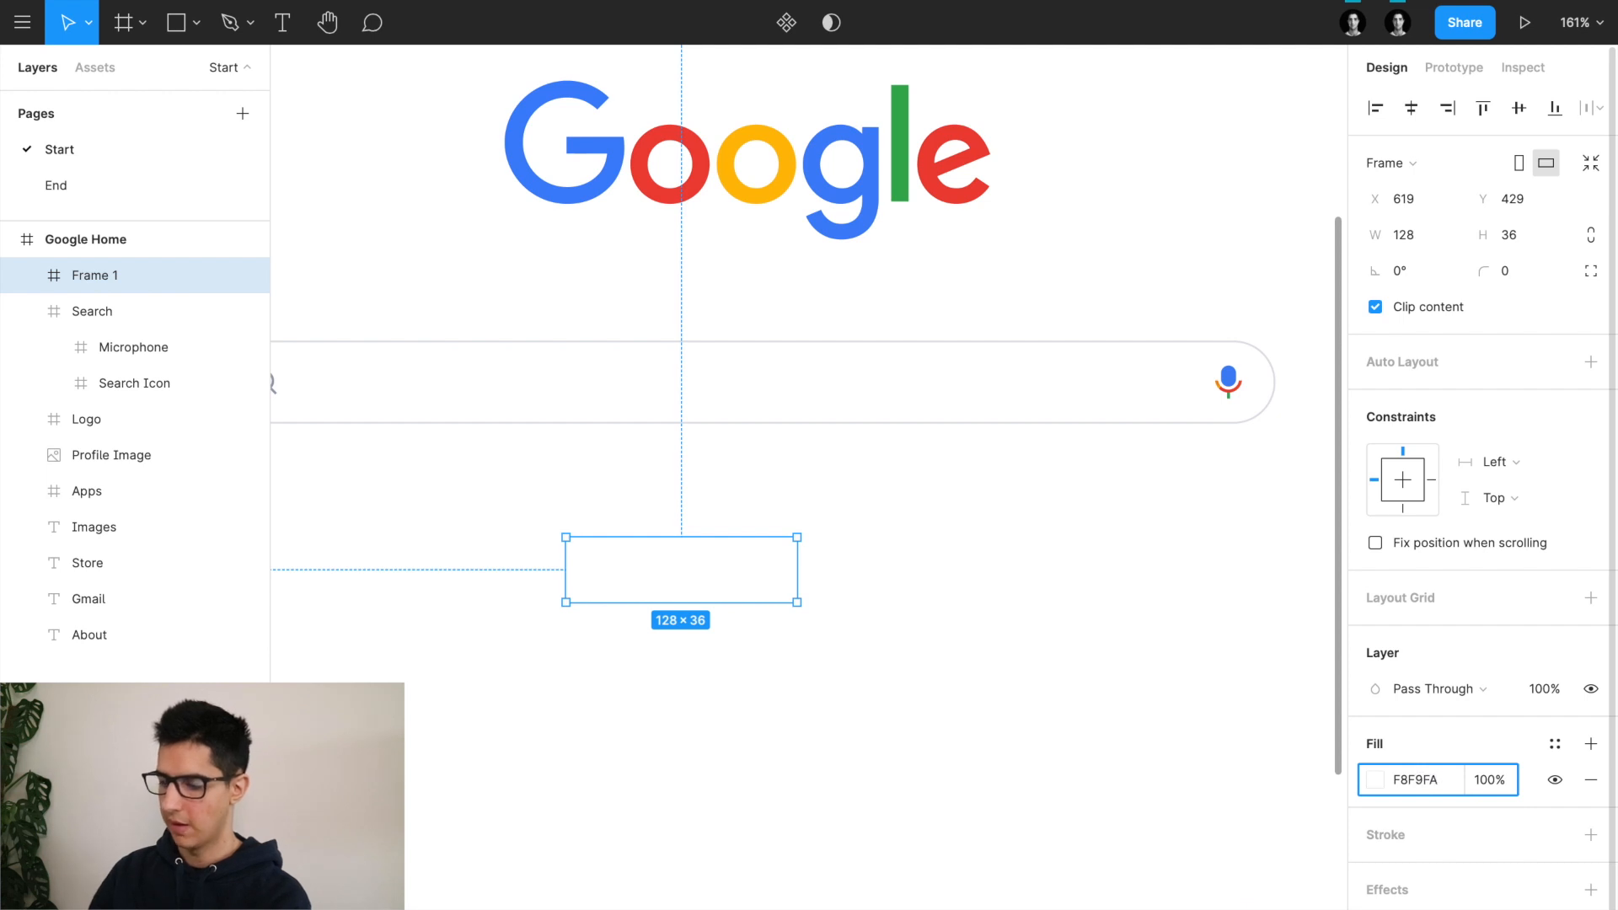
pyautogui.press('Return')
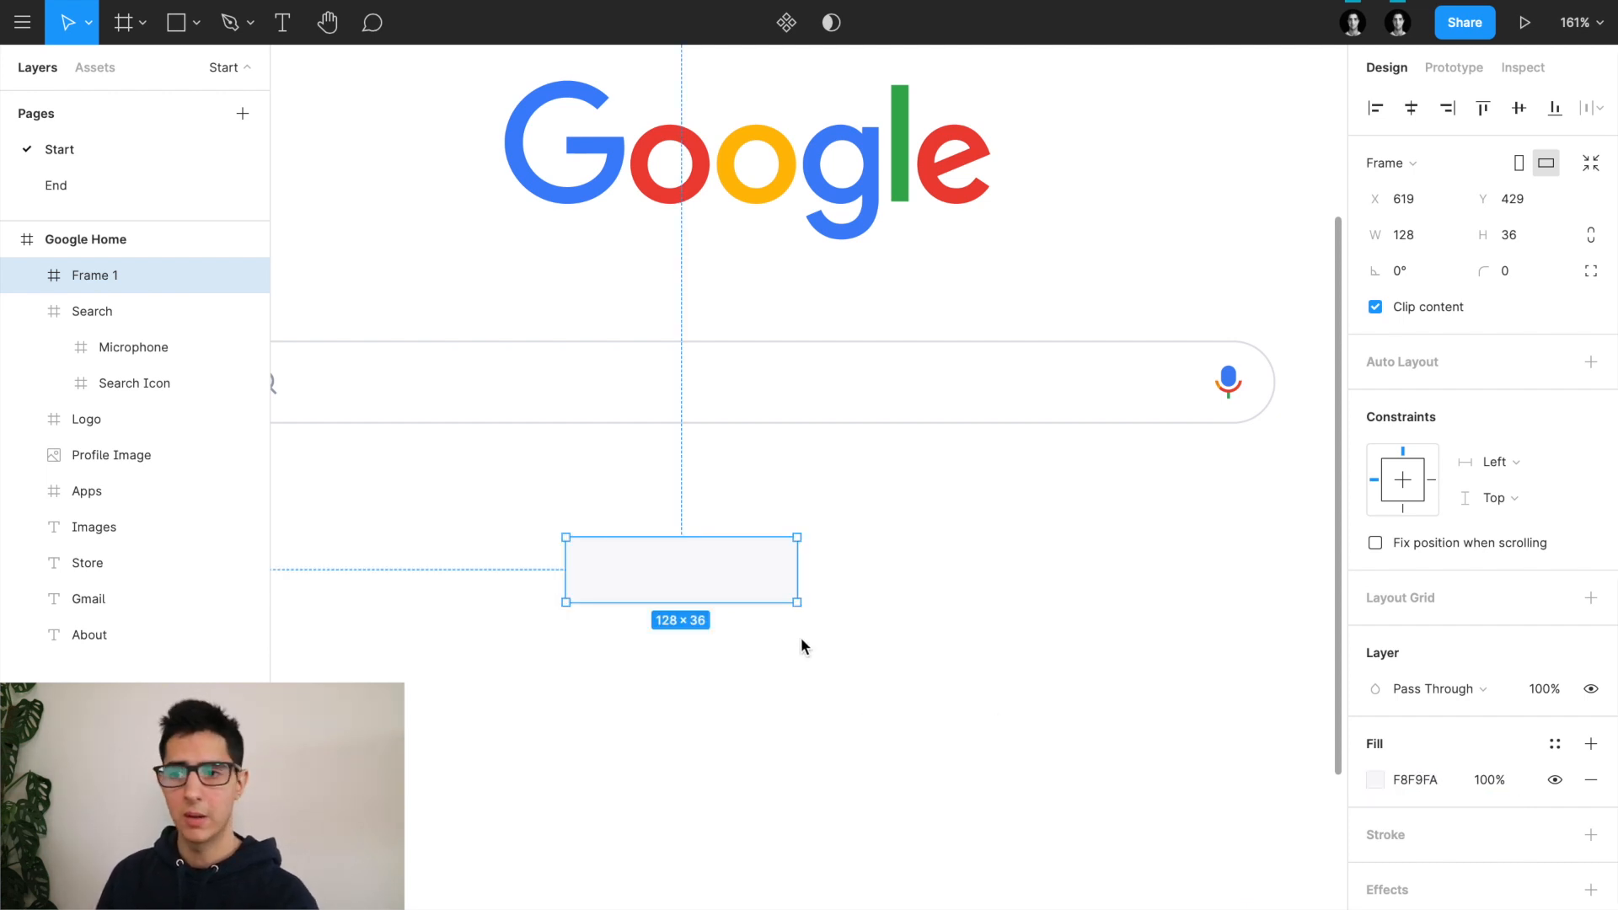
pyautogui.click(877, 580)
pyautogui.scroll(-5, 878, 580)
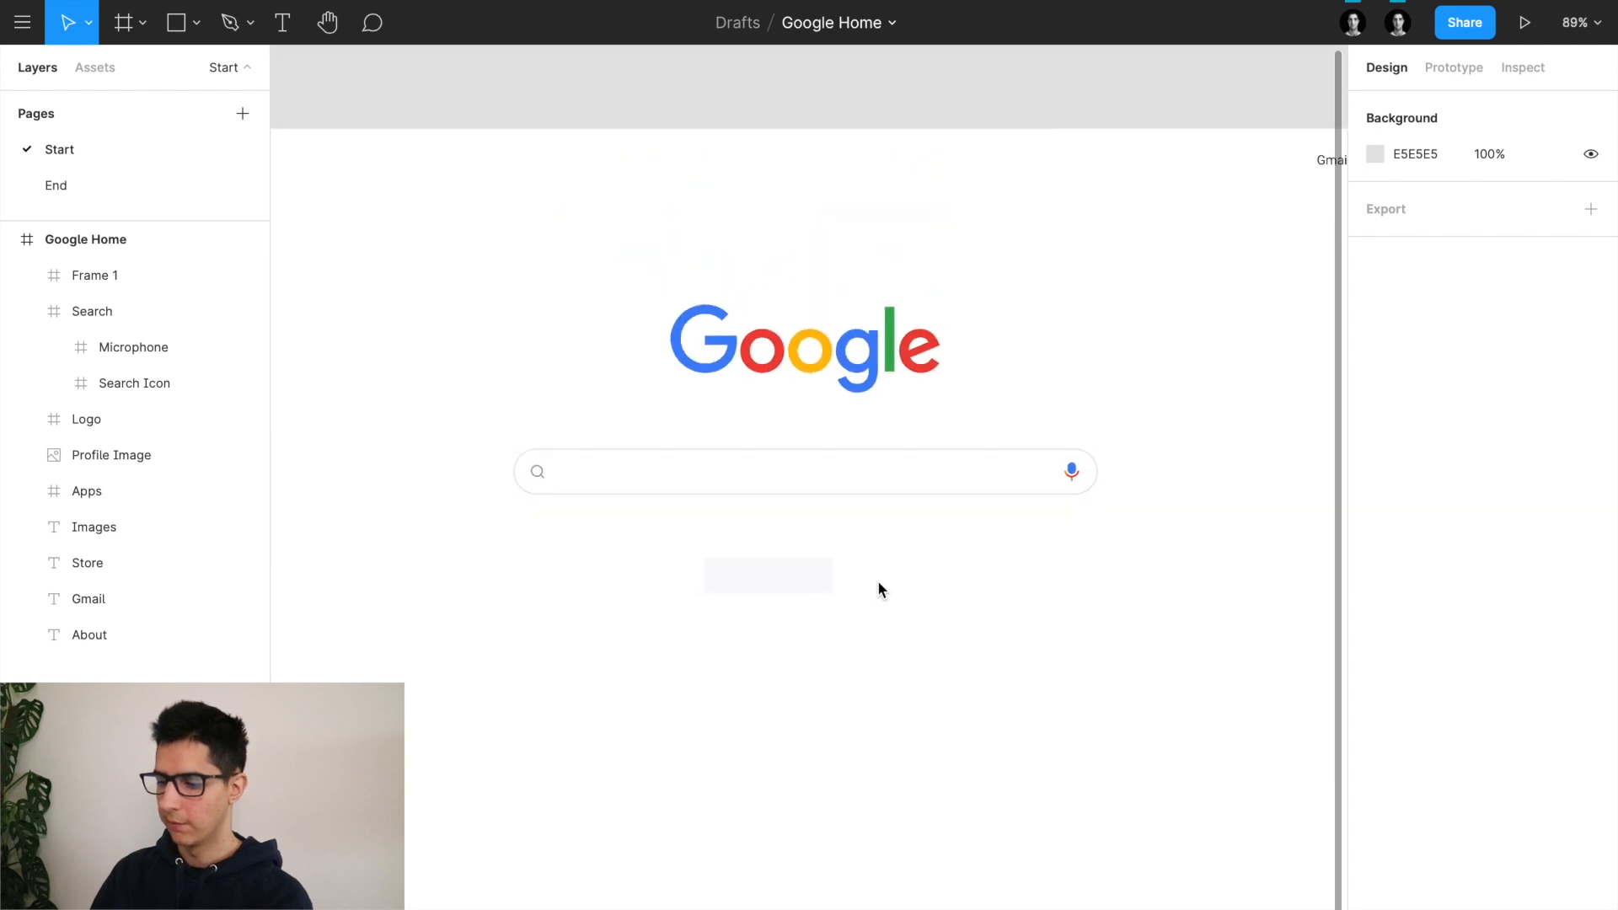
pyautogui.click(805, 574)
pyautogui.scroll(5, 805, 574)
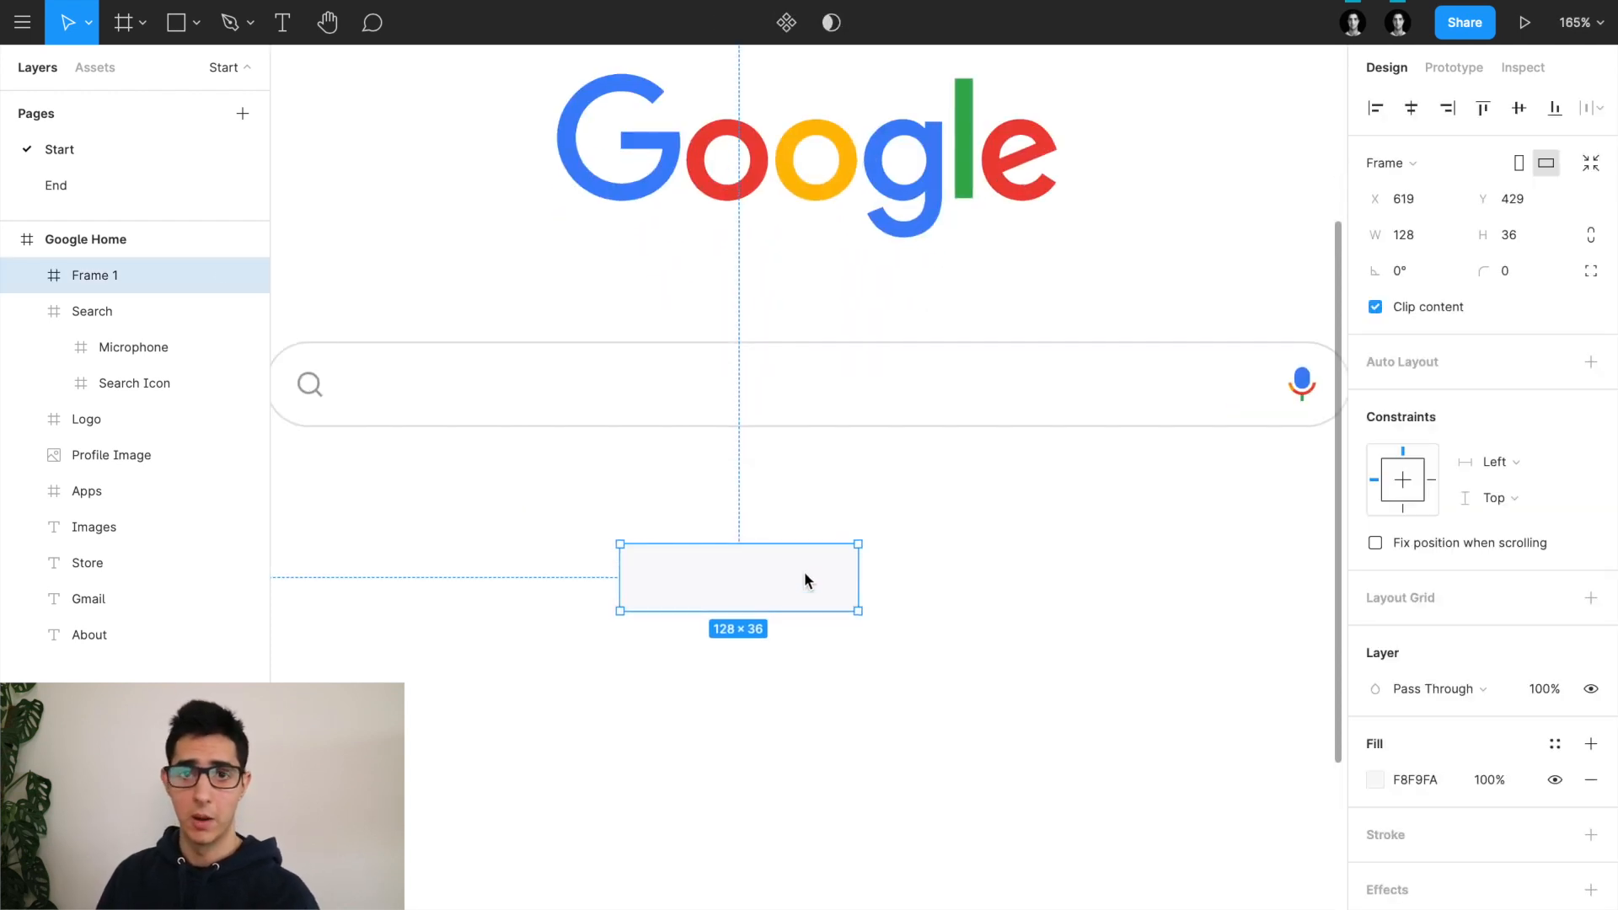
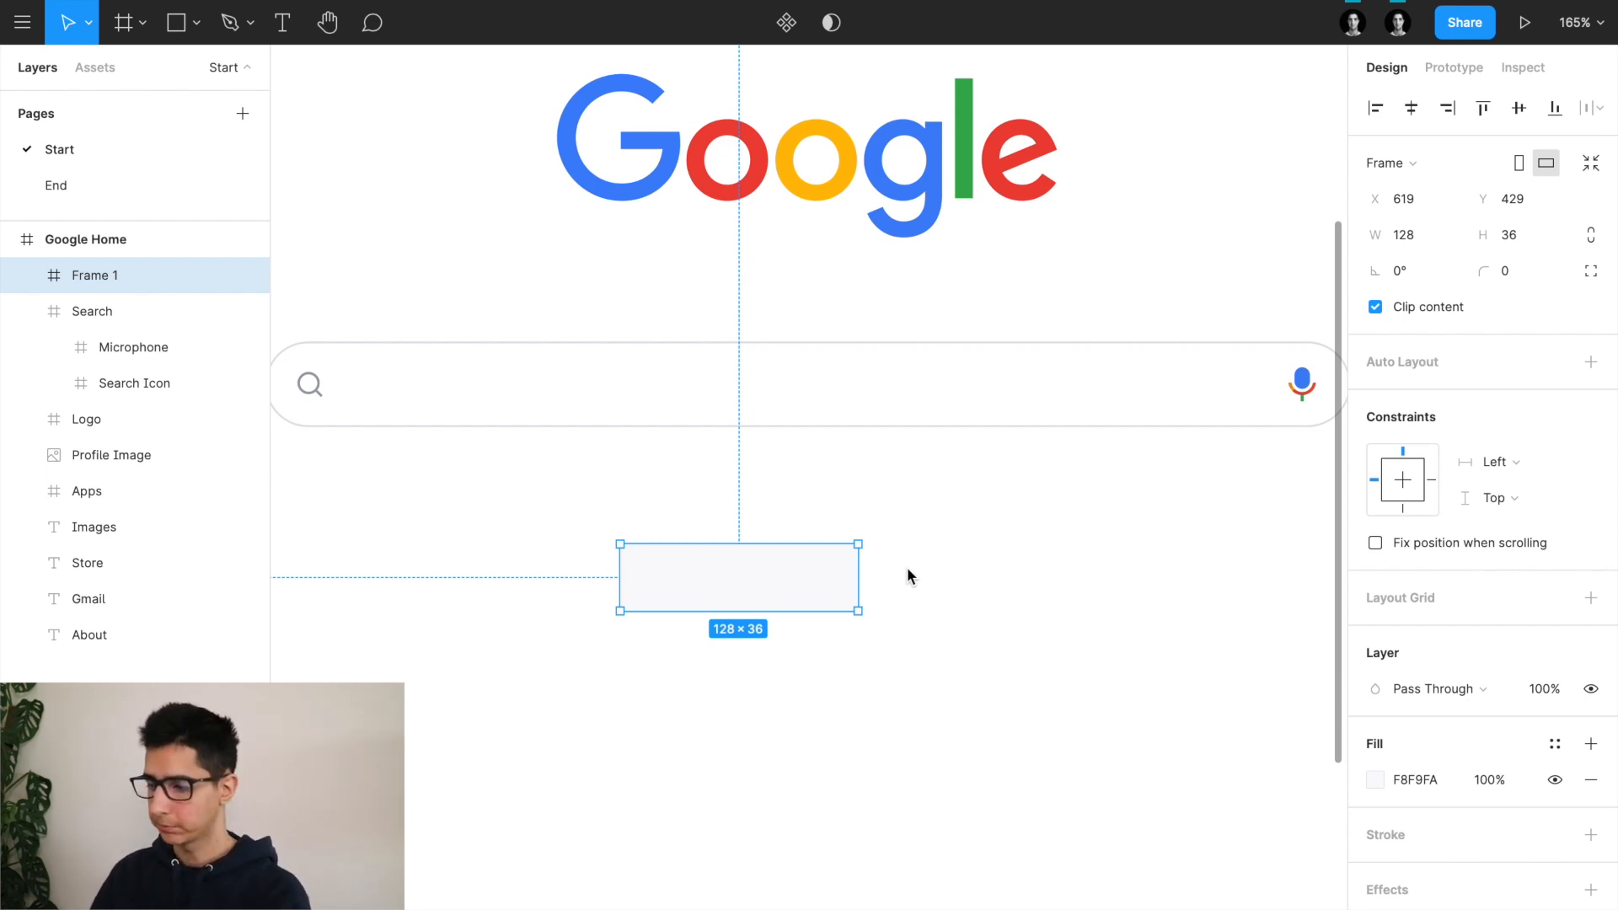
# Step: Set the corner radius of the 128 × 36 frame beneath the search bar to 4
pyautogui.click(1518, 271)
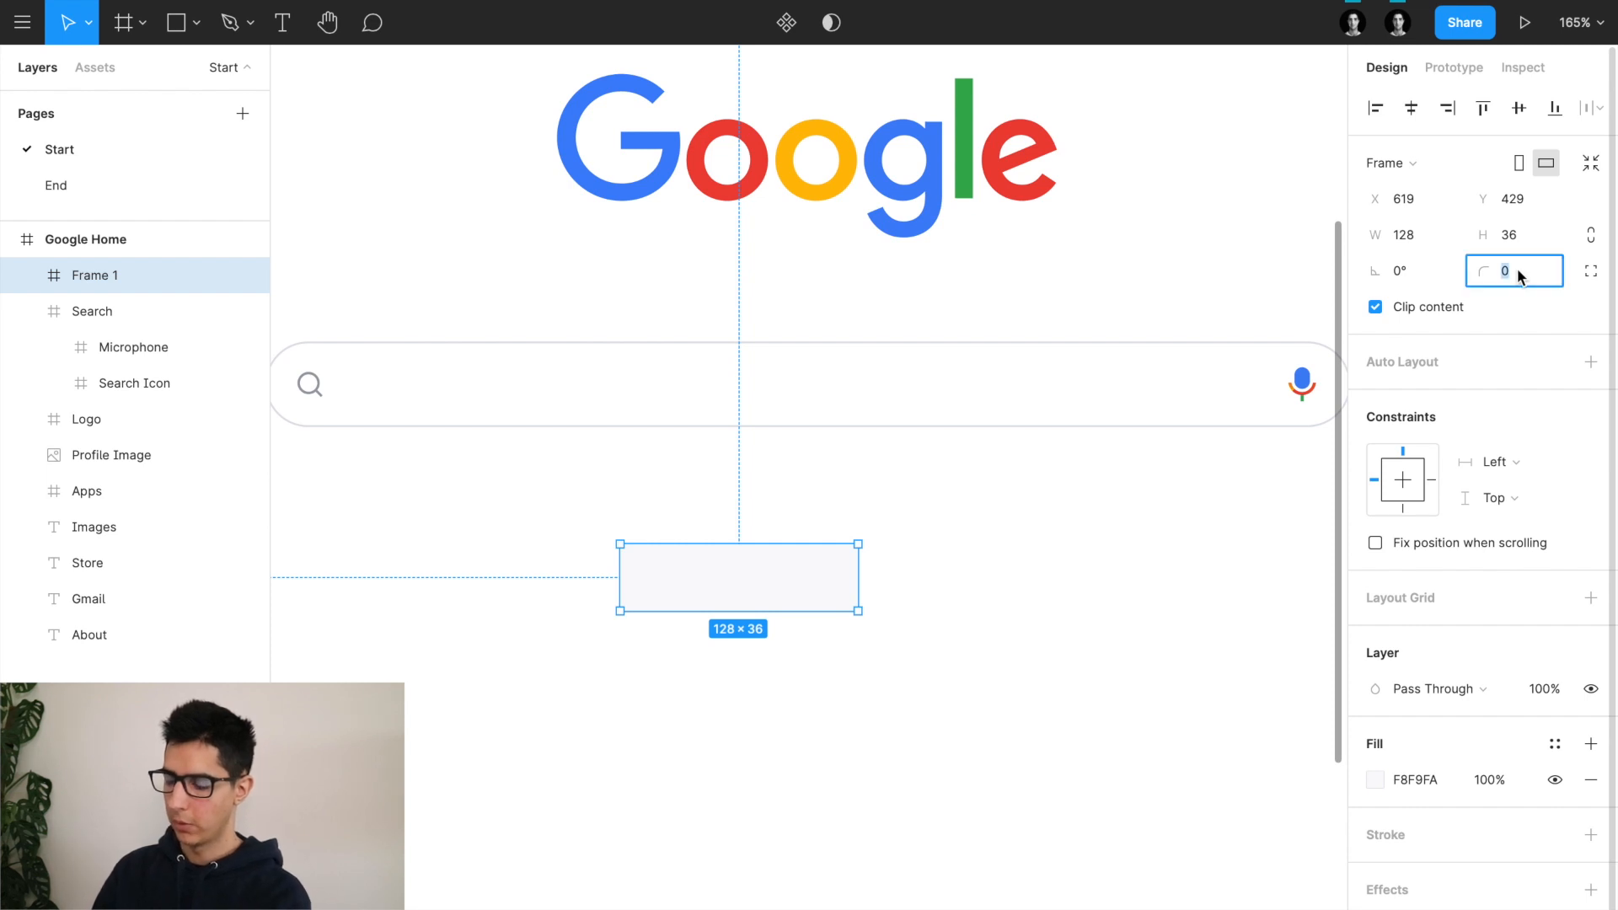
pyautogui.write('4')
pyautogui.press('Return')
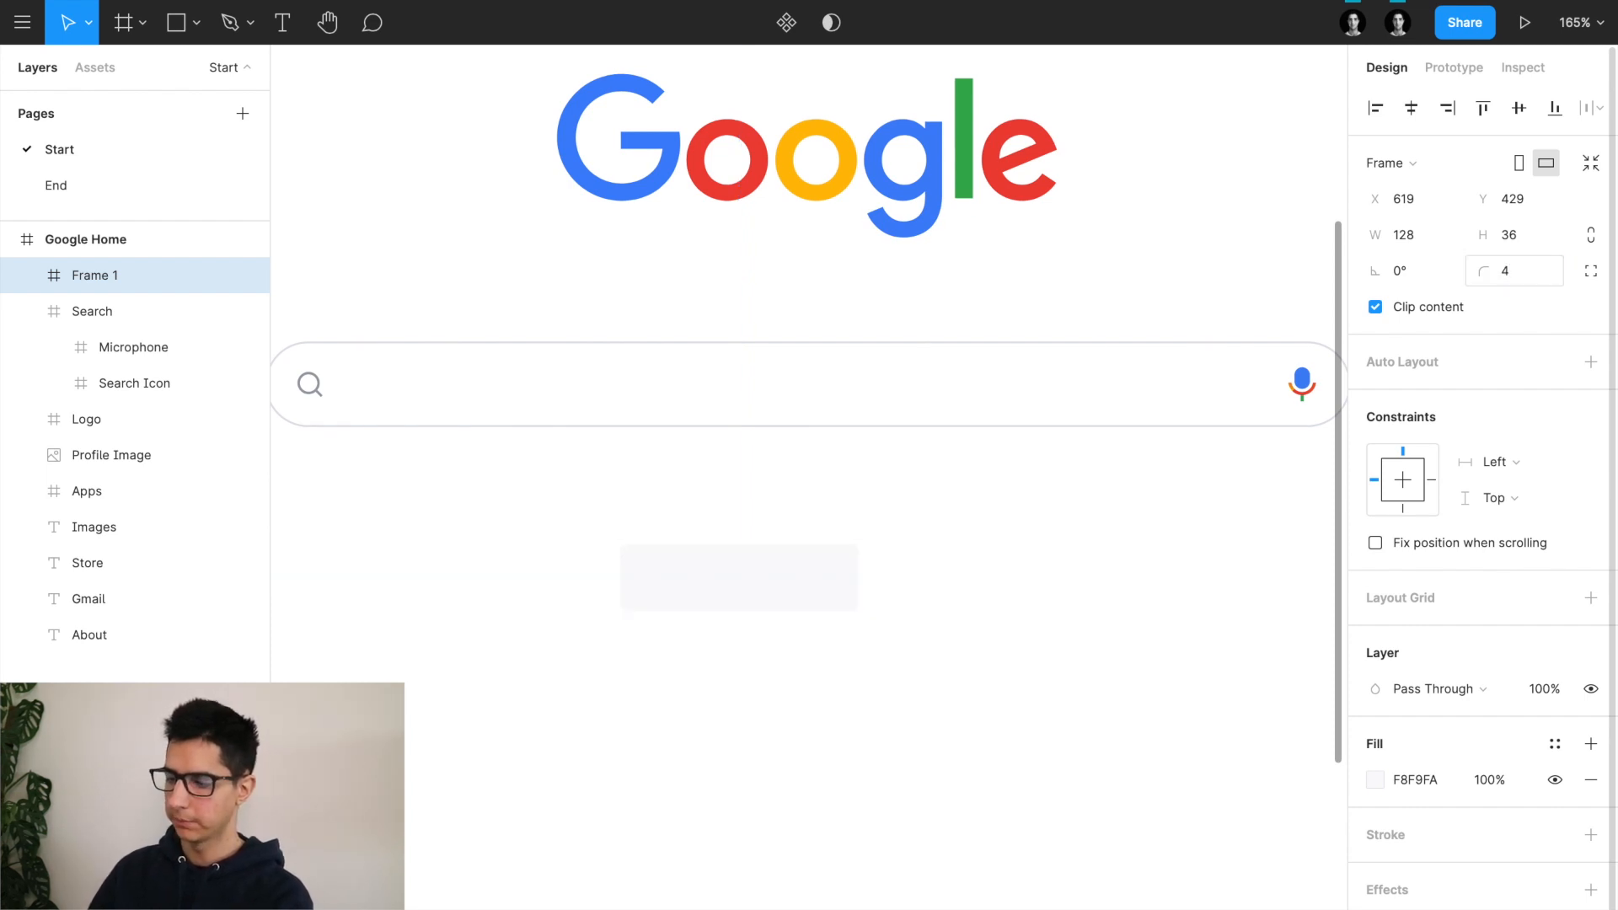
pyautogui.scroll(5, 776, 583)
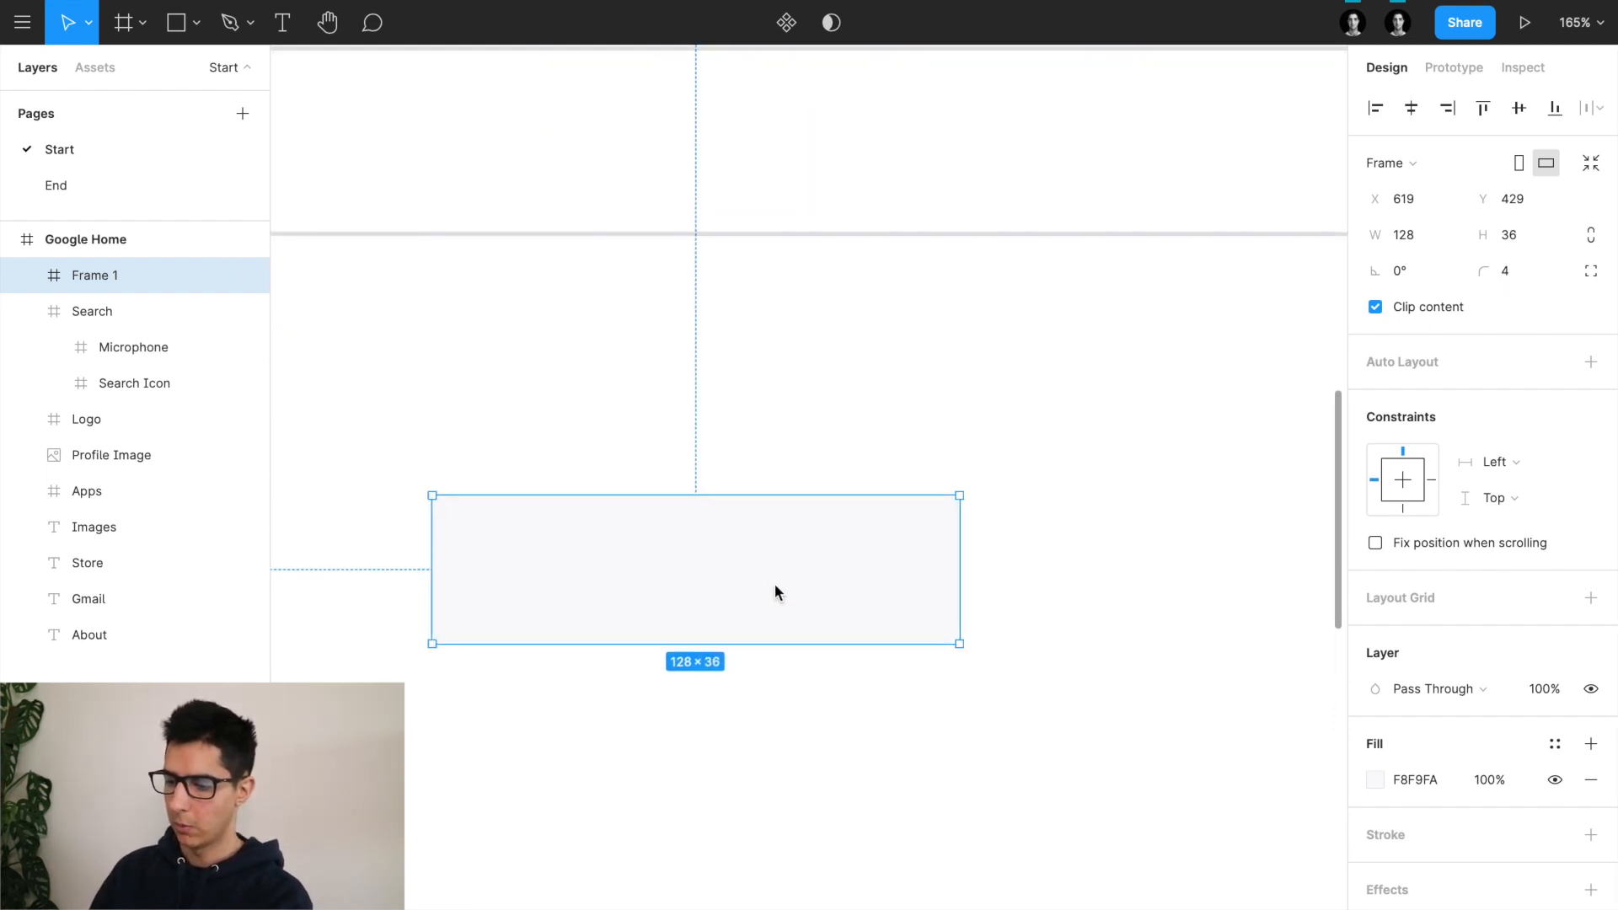
# Step: Rename the 128 × 36 frame beneath the search bar as Button
pyautogui.doubleClick(94, 280)
pyautogui.write('bUTTO')
pyautogui.press('BackSpace')
pyautogui.press('BackSpace')
pyautogui.press('BackSpace')
pyautogui.press('BackSpace')
pyautogui.press('BackSpace')
pyautogui.write('B')
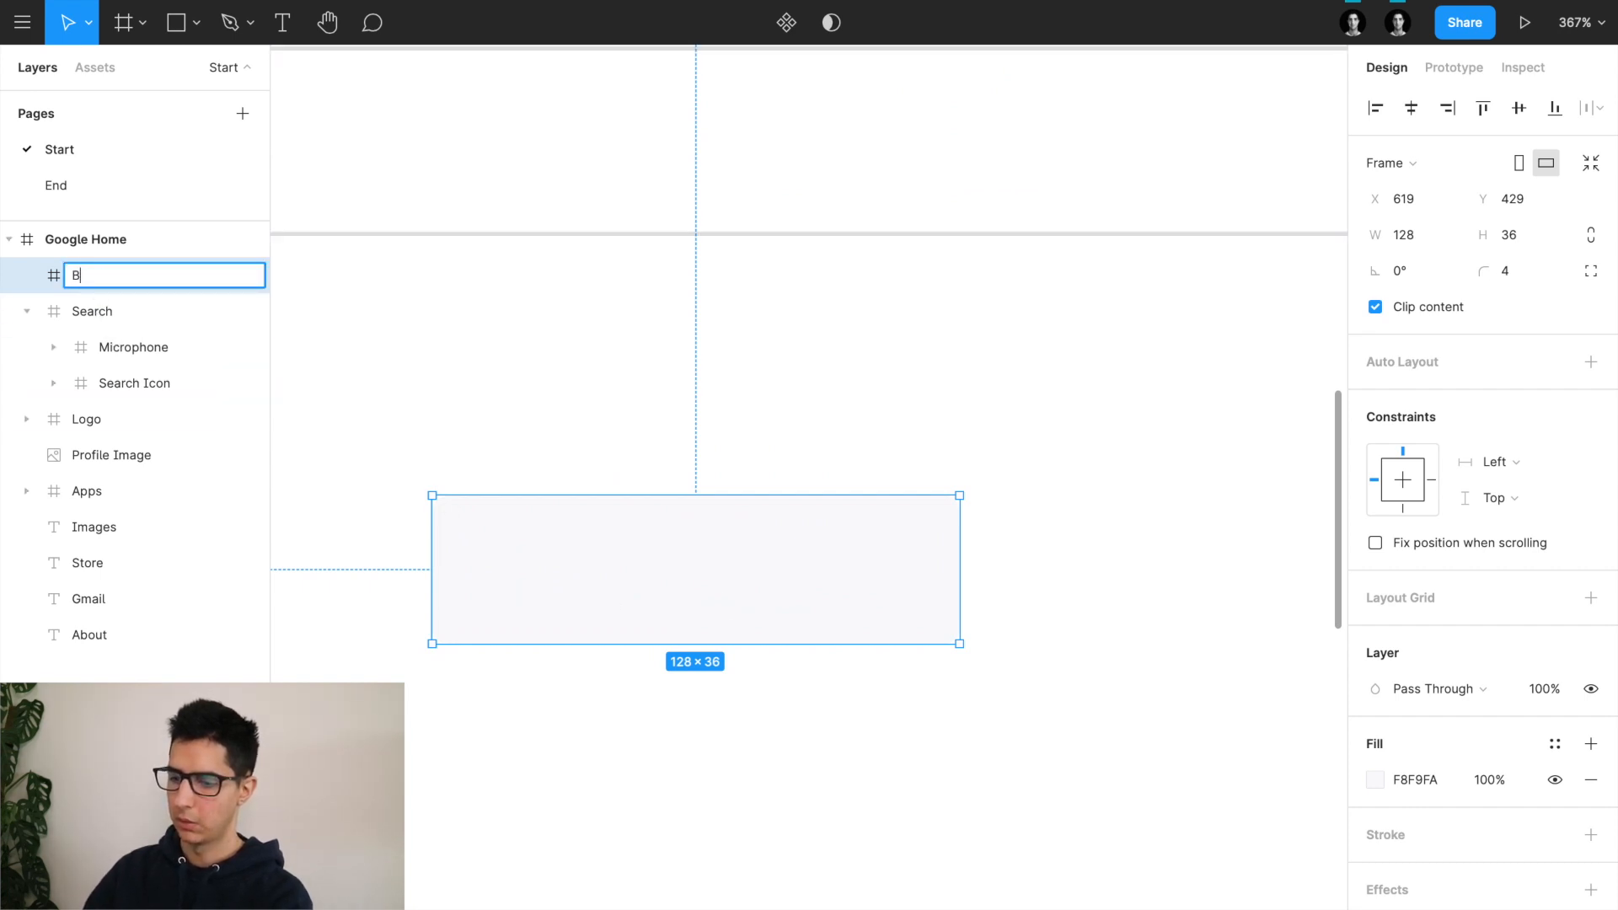
pyautogui.write('utton')
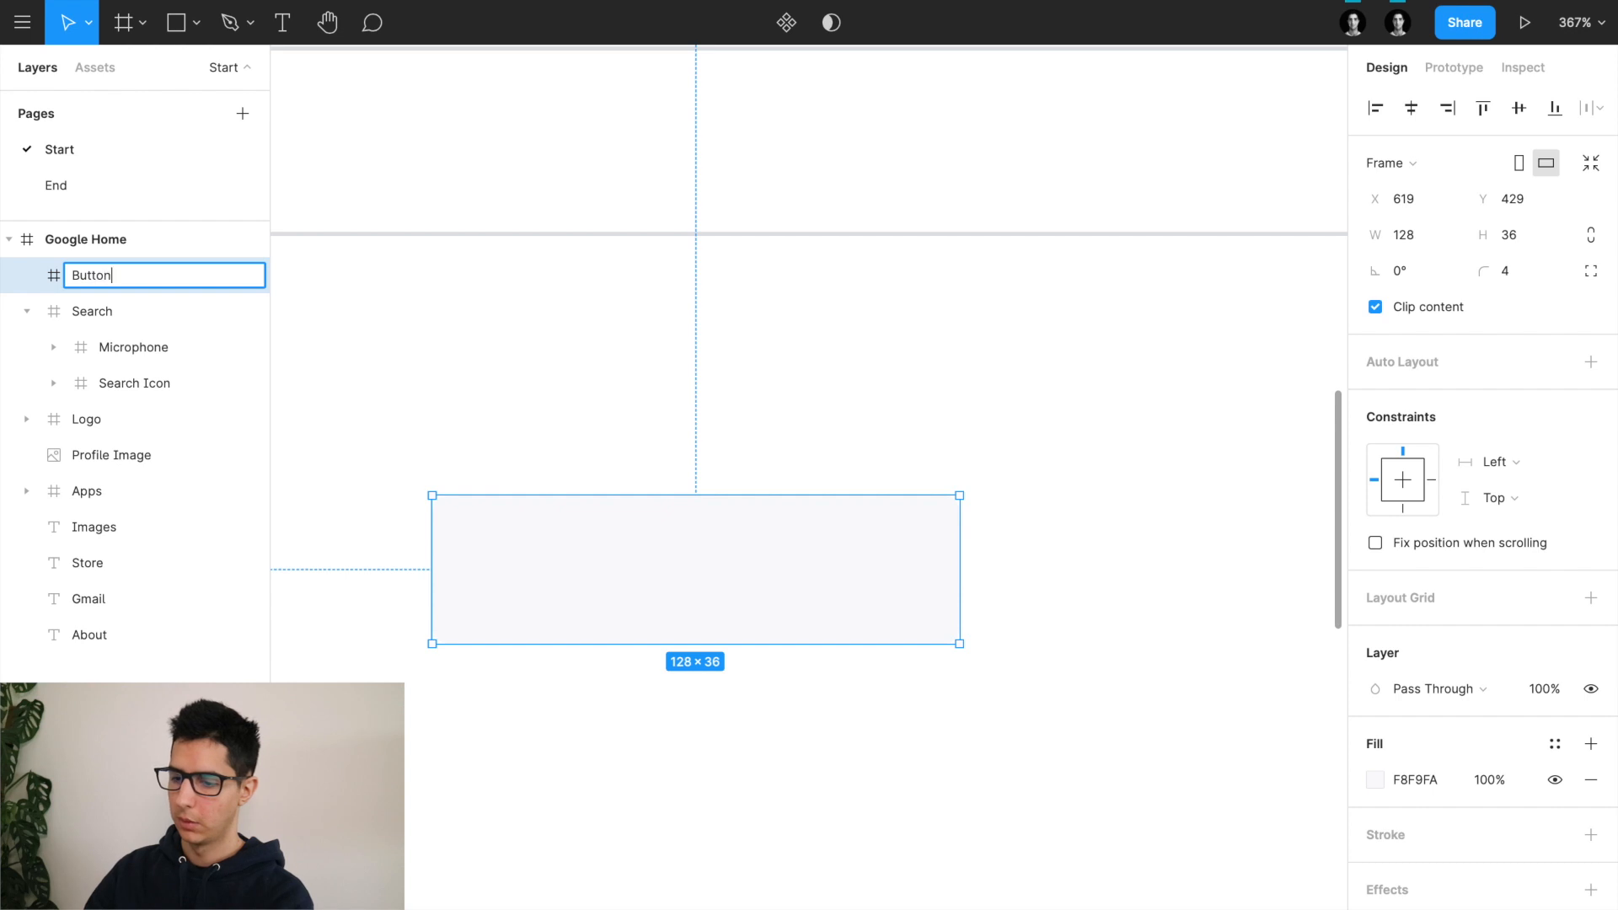
pyautogui.press('Return')
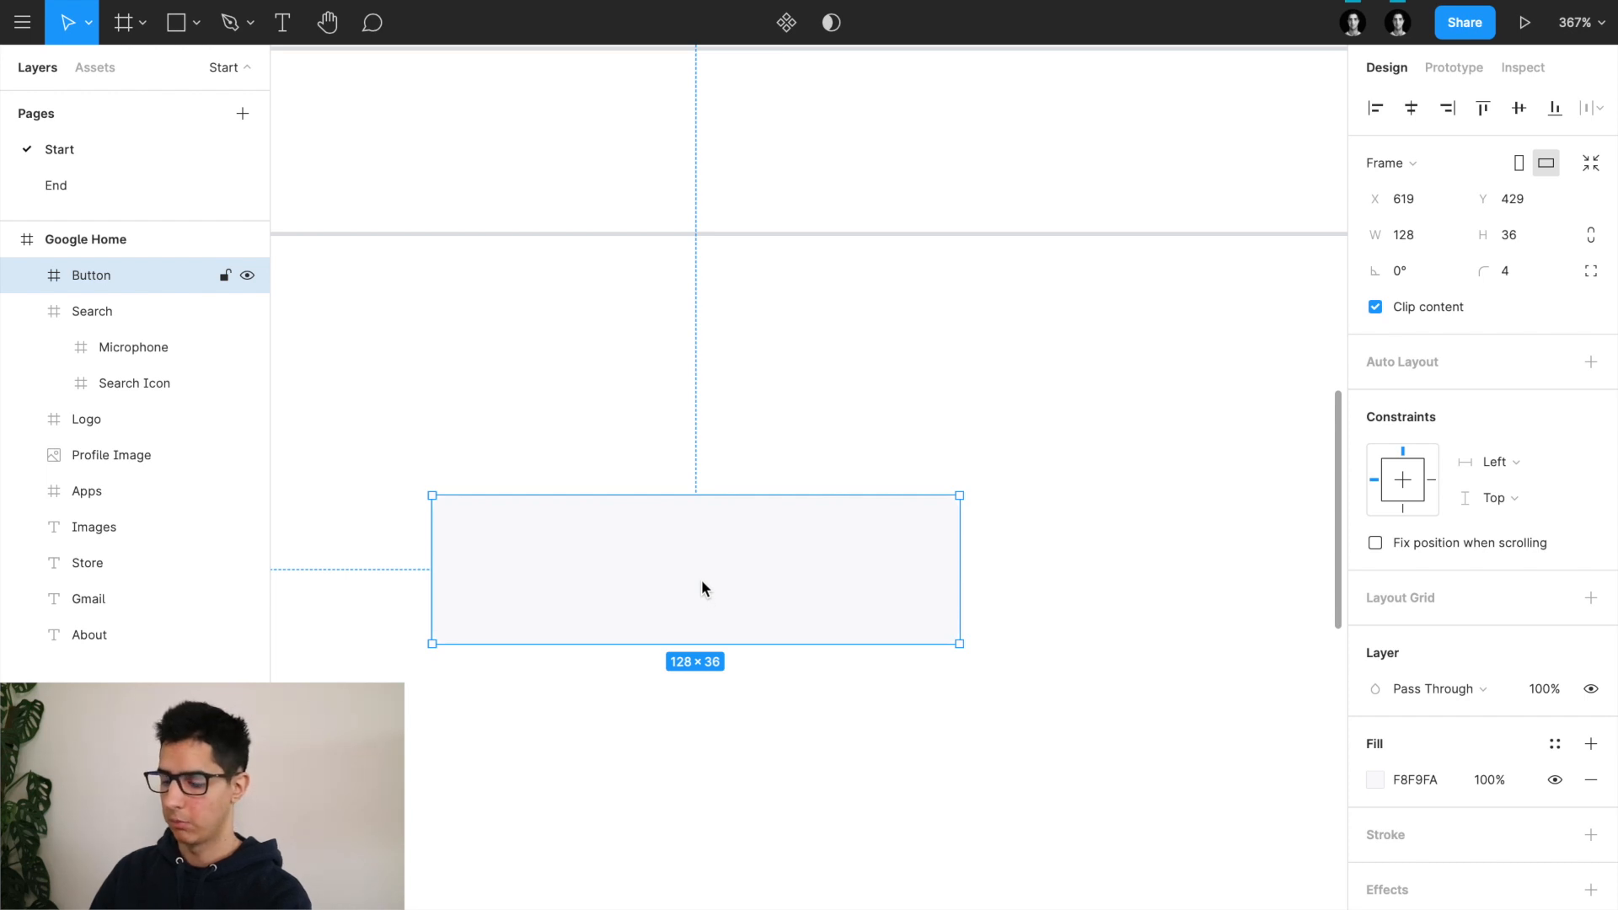
# Step: Add a text layer reading "Google Search" inside the Button frame
pyautogui.press('t')
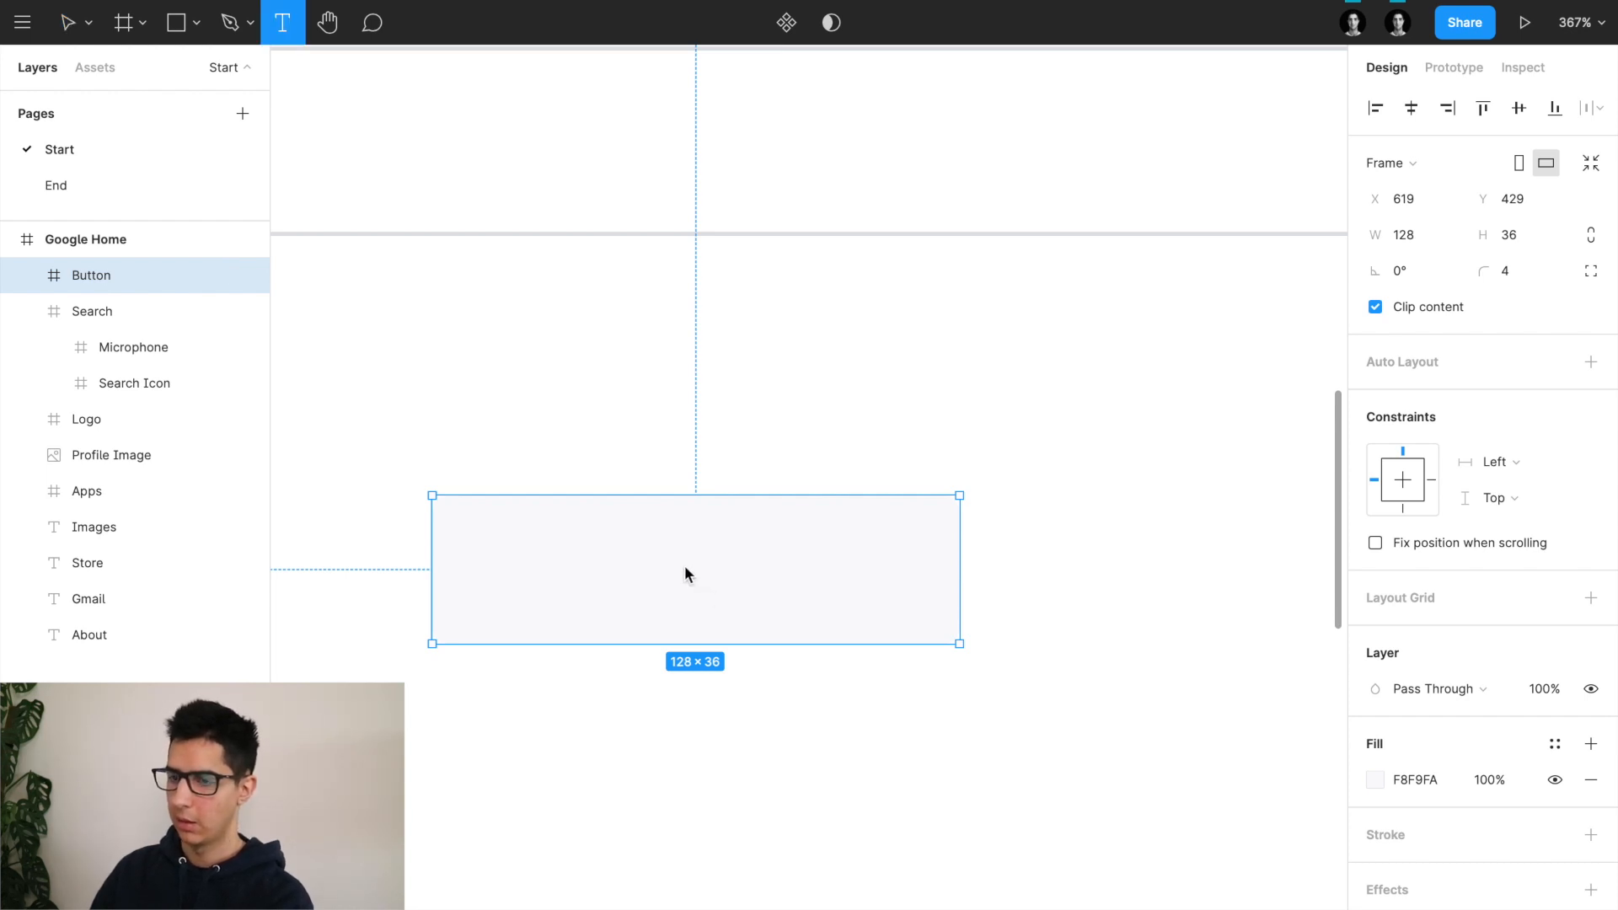
pyautogui.click(673, 572)
pyautogui.write('Google Search')
pyautogui.press('Escape')
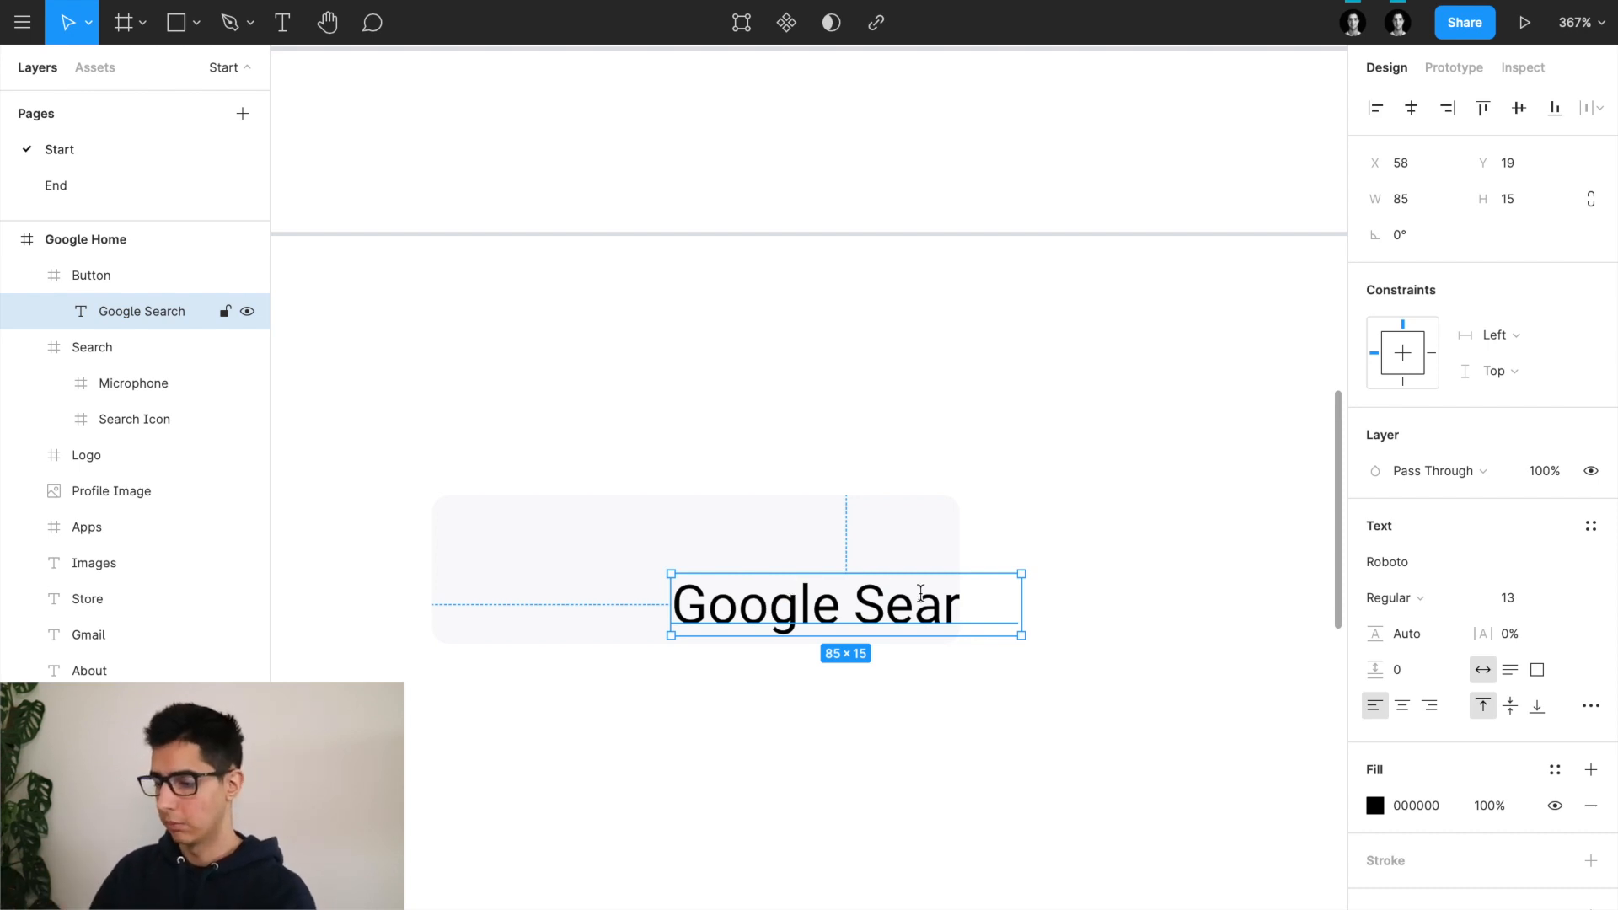
pyautogui.press('Escape')
# Step: Centre the Google Search label in the Button frame at X 22, Y 11 and set its text alignment to centre
pyautogui.click(805, 611)
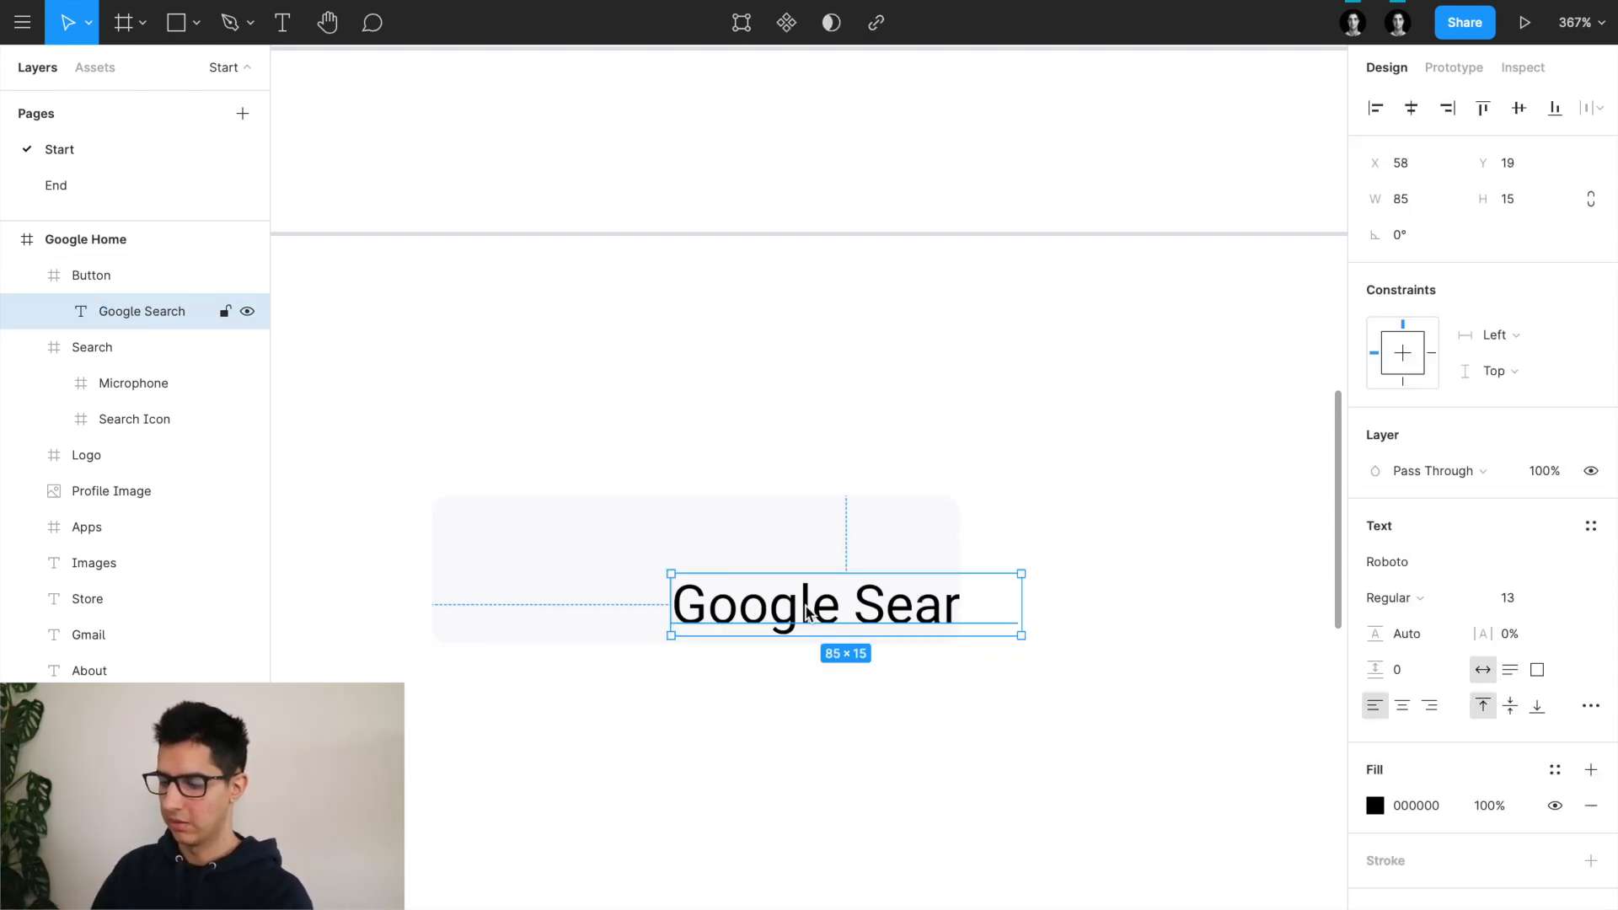
pyautogui.moveTo(805, 612); pyautogui.dragTo(660, 584)
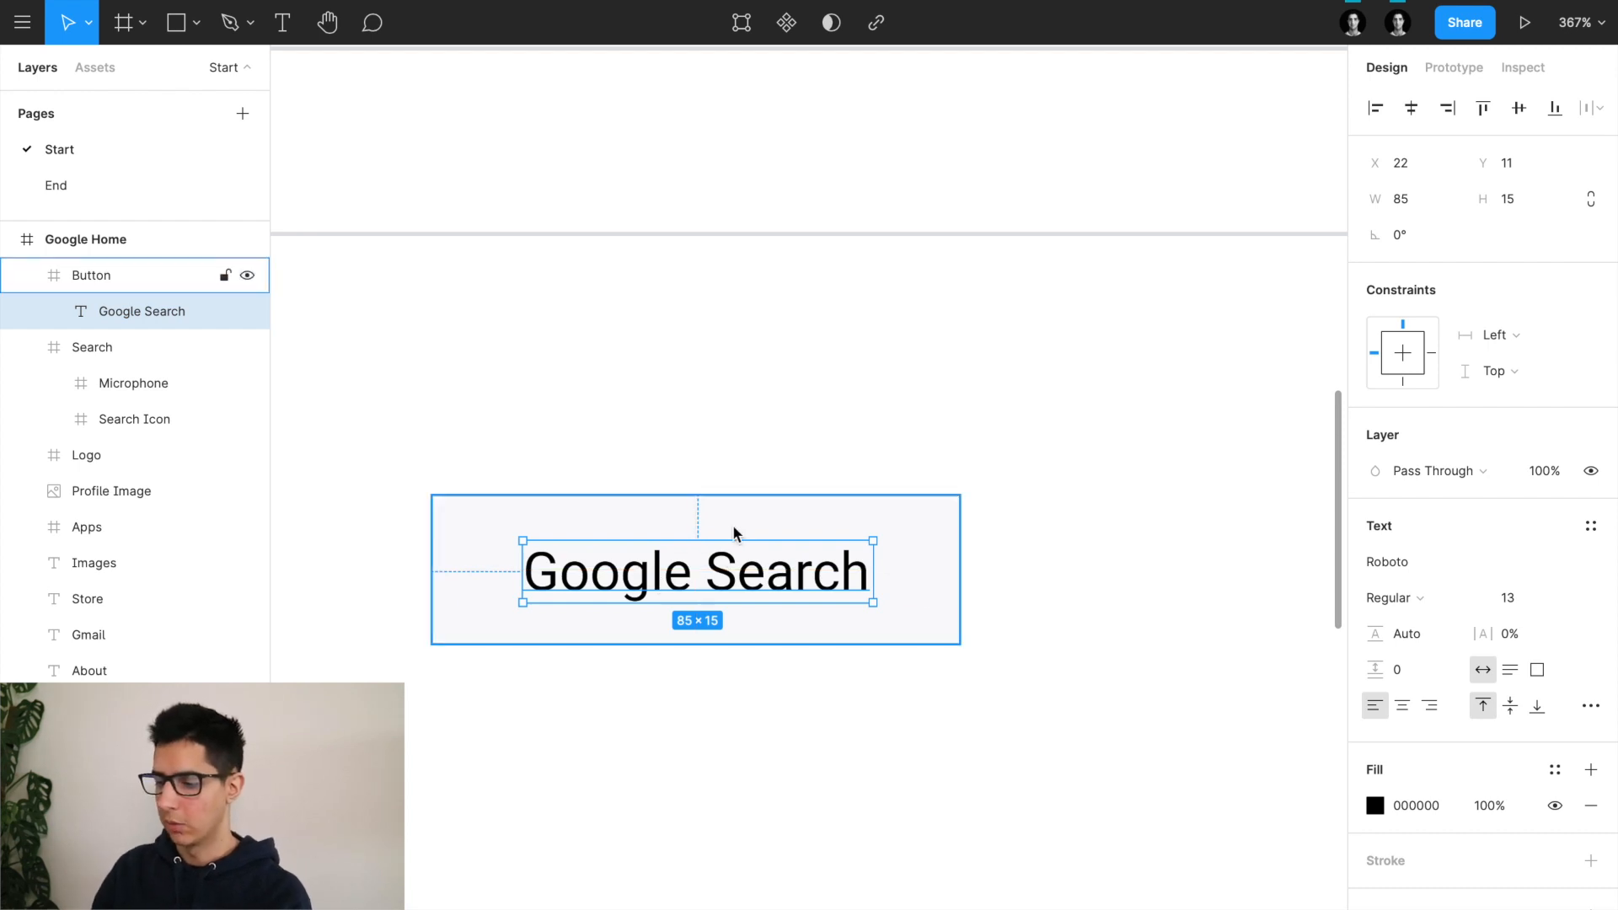
pyautogui.press('alt')
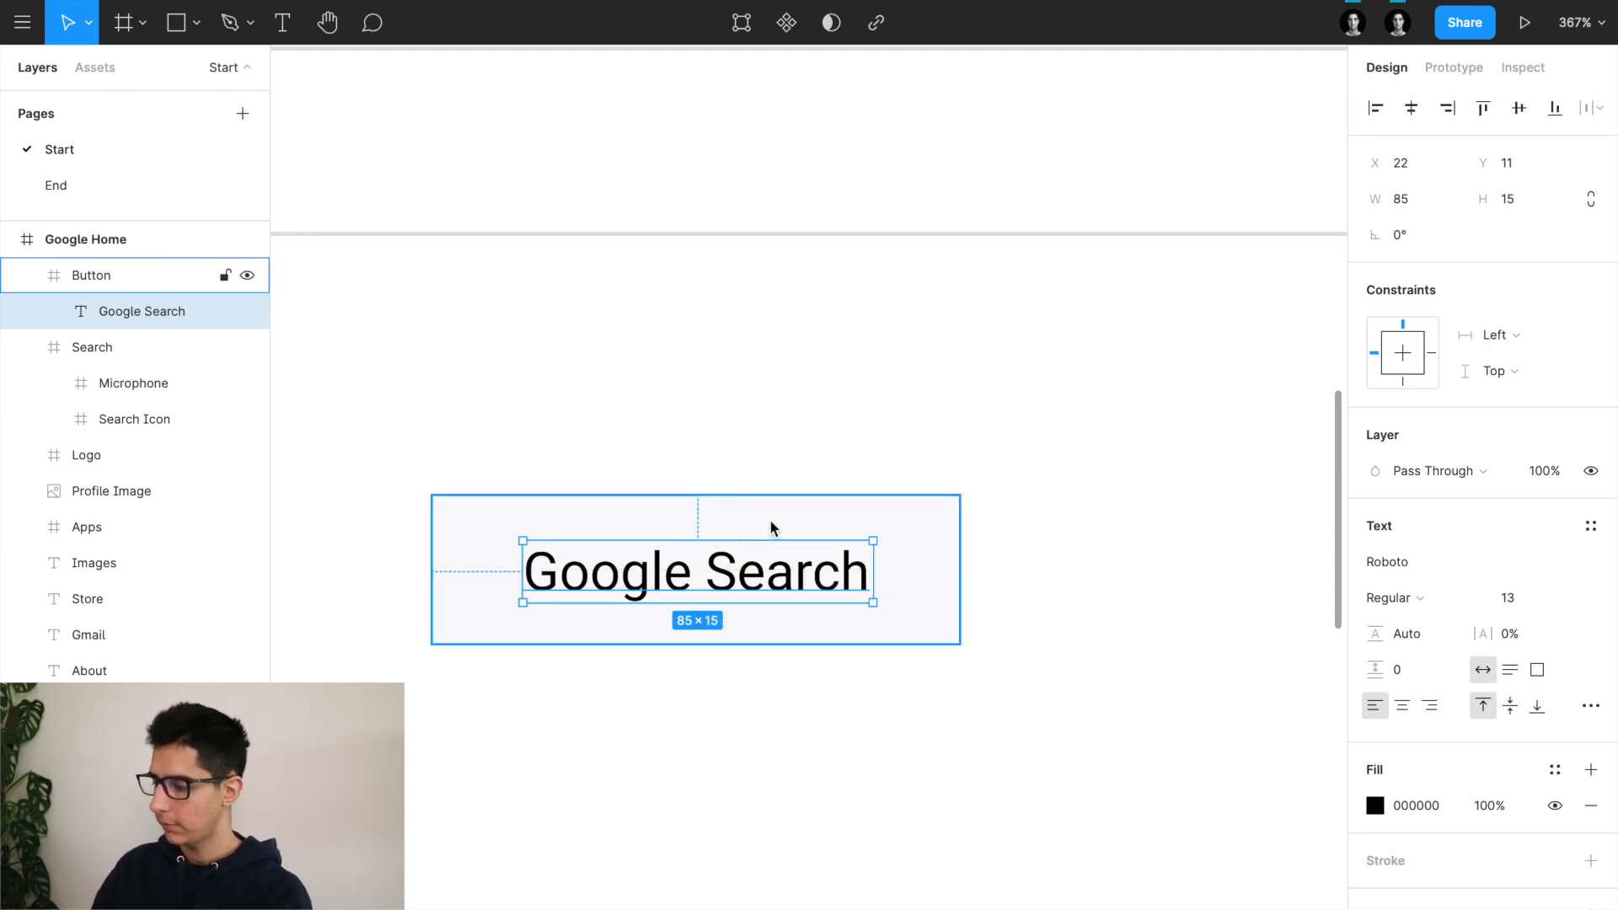
pyautogui.click(1403, 707)
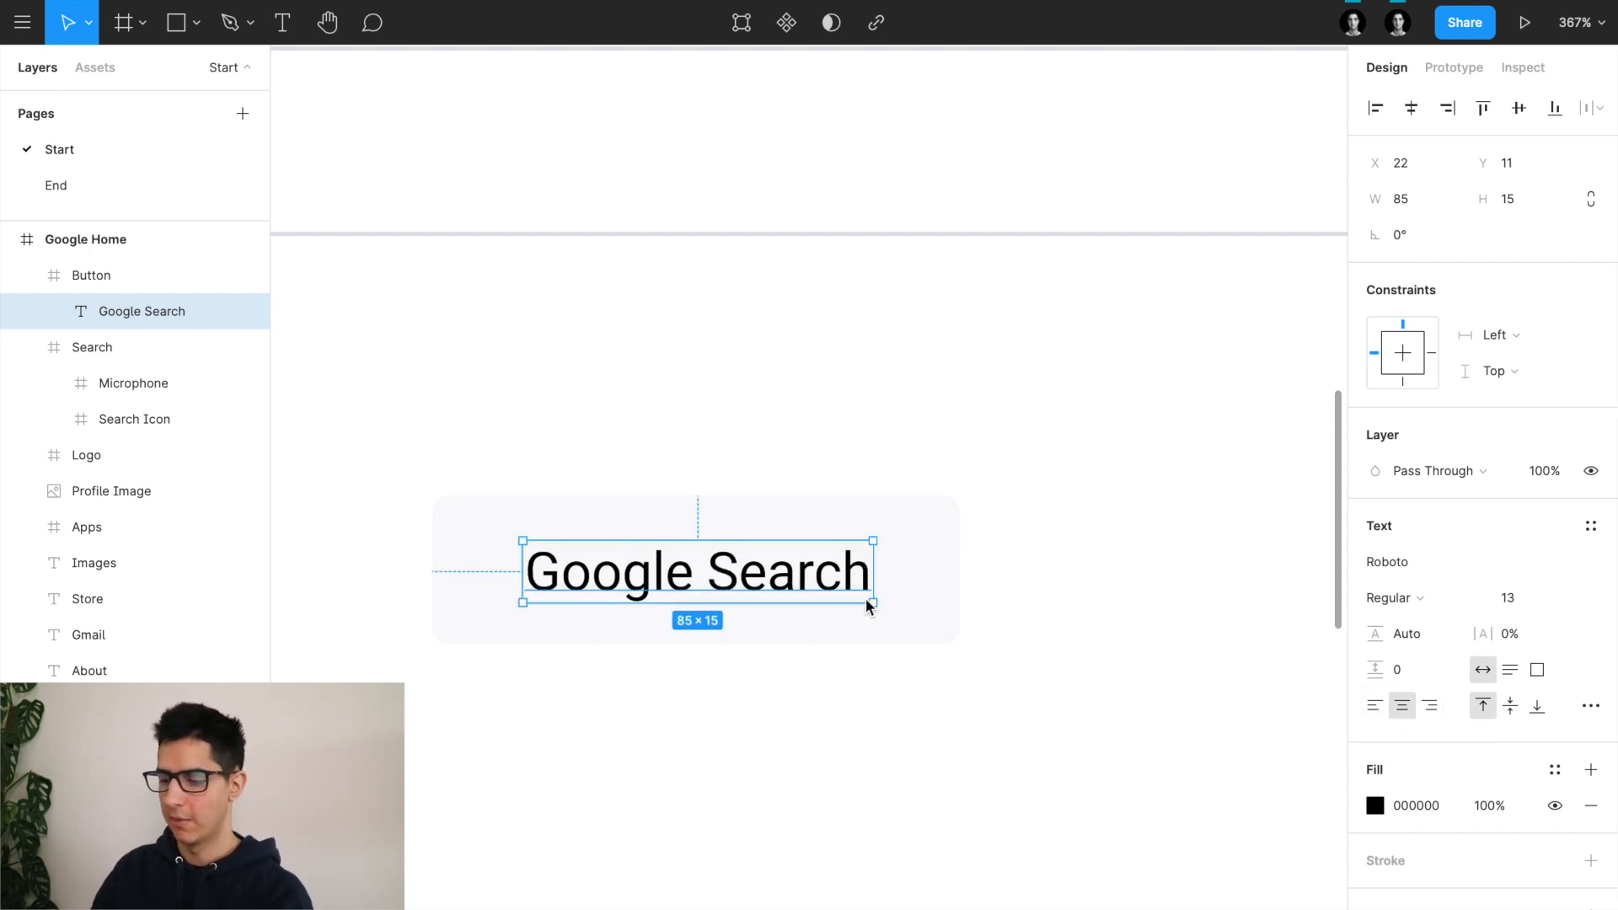
# Step: Test the label's centre alignment by replacing its text with "Search", and undo the replacement
pyautogui.doubleClick(758, 561)
pyautogui.write('Search')
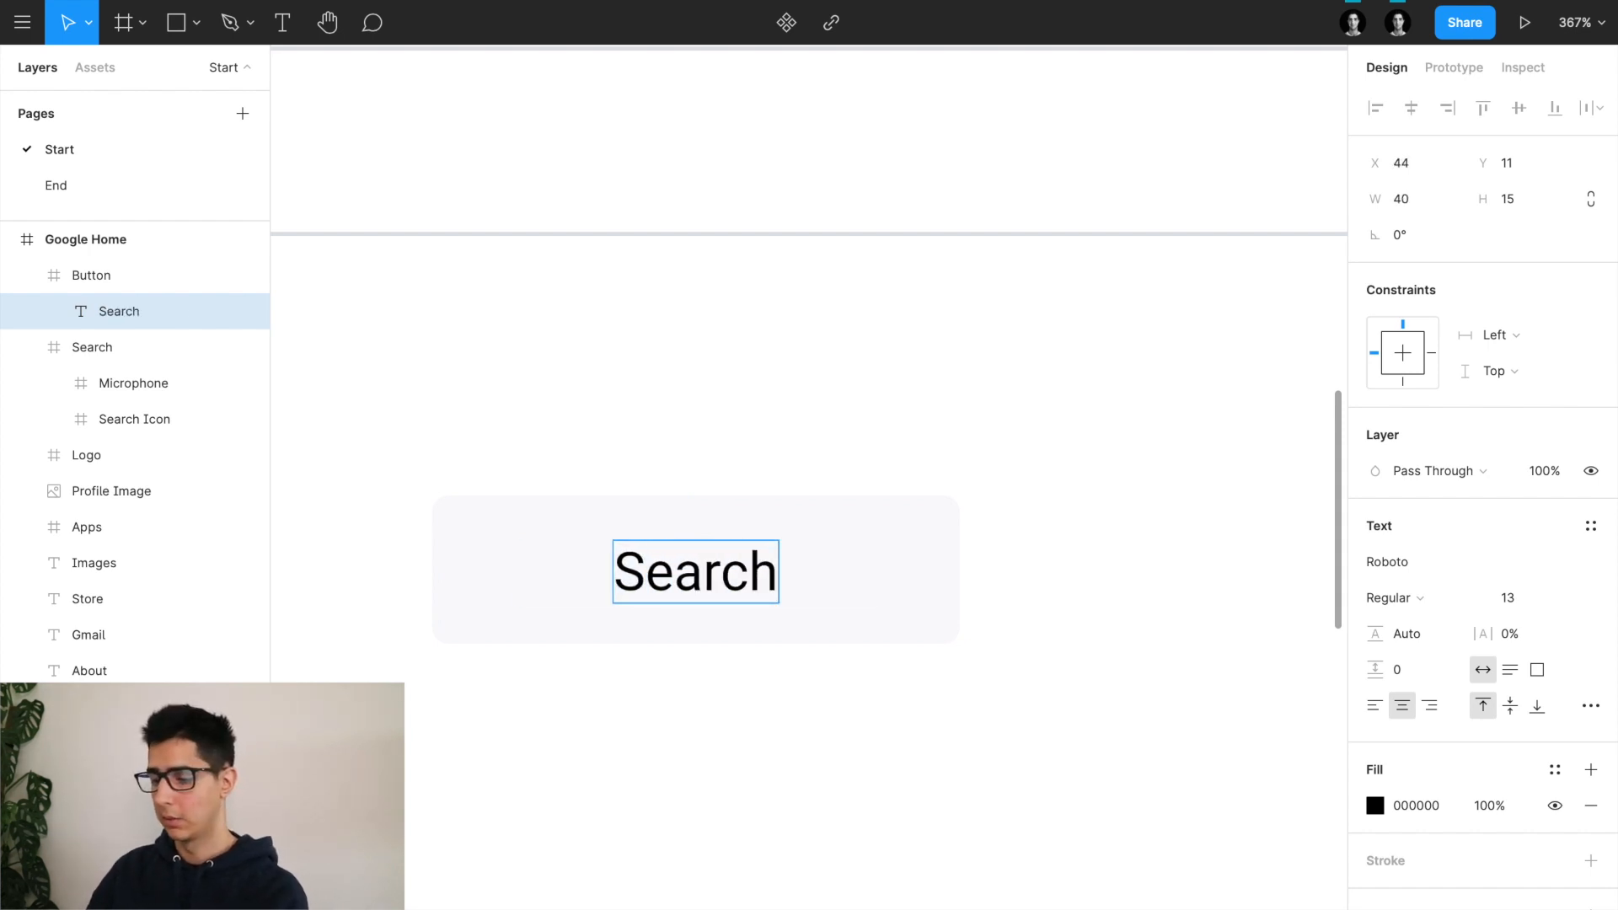
pyautogui.hotkey('ctrl', 'z')
pyautogui.press('Escape')
pyautogui.press('Escape')
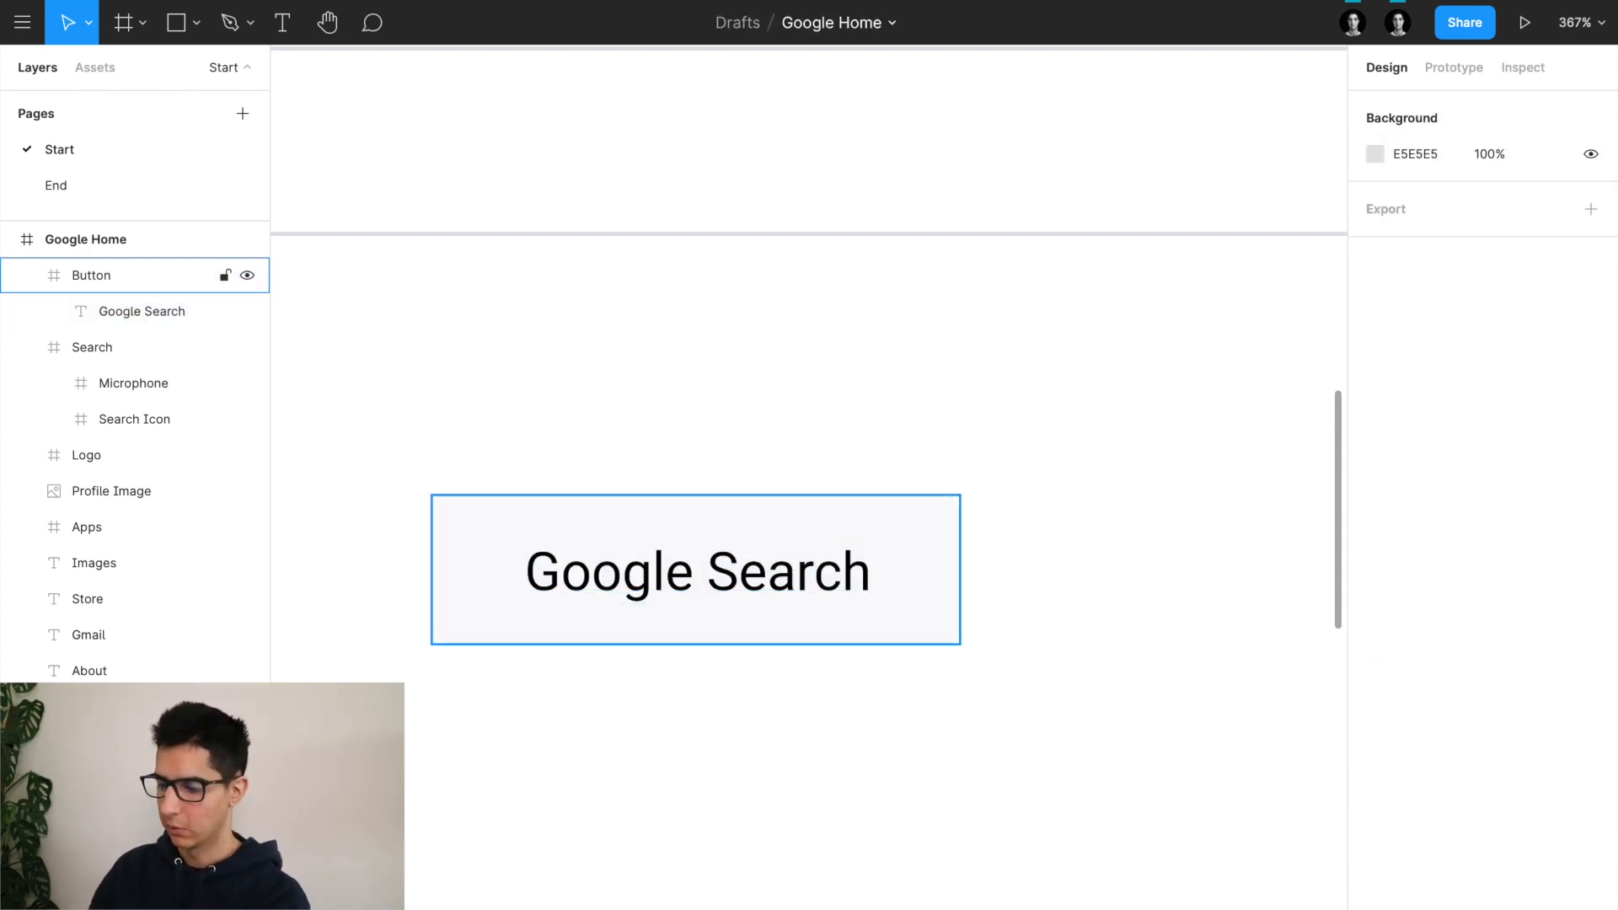
# Step: Examine the finished Google Search button's label position and text settings on the End page, and return to the Start page
pyautogui.scroll(-2, 758, 569)
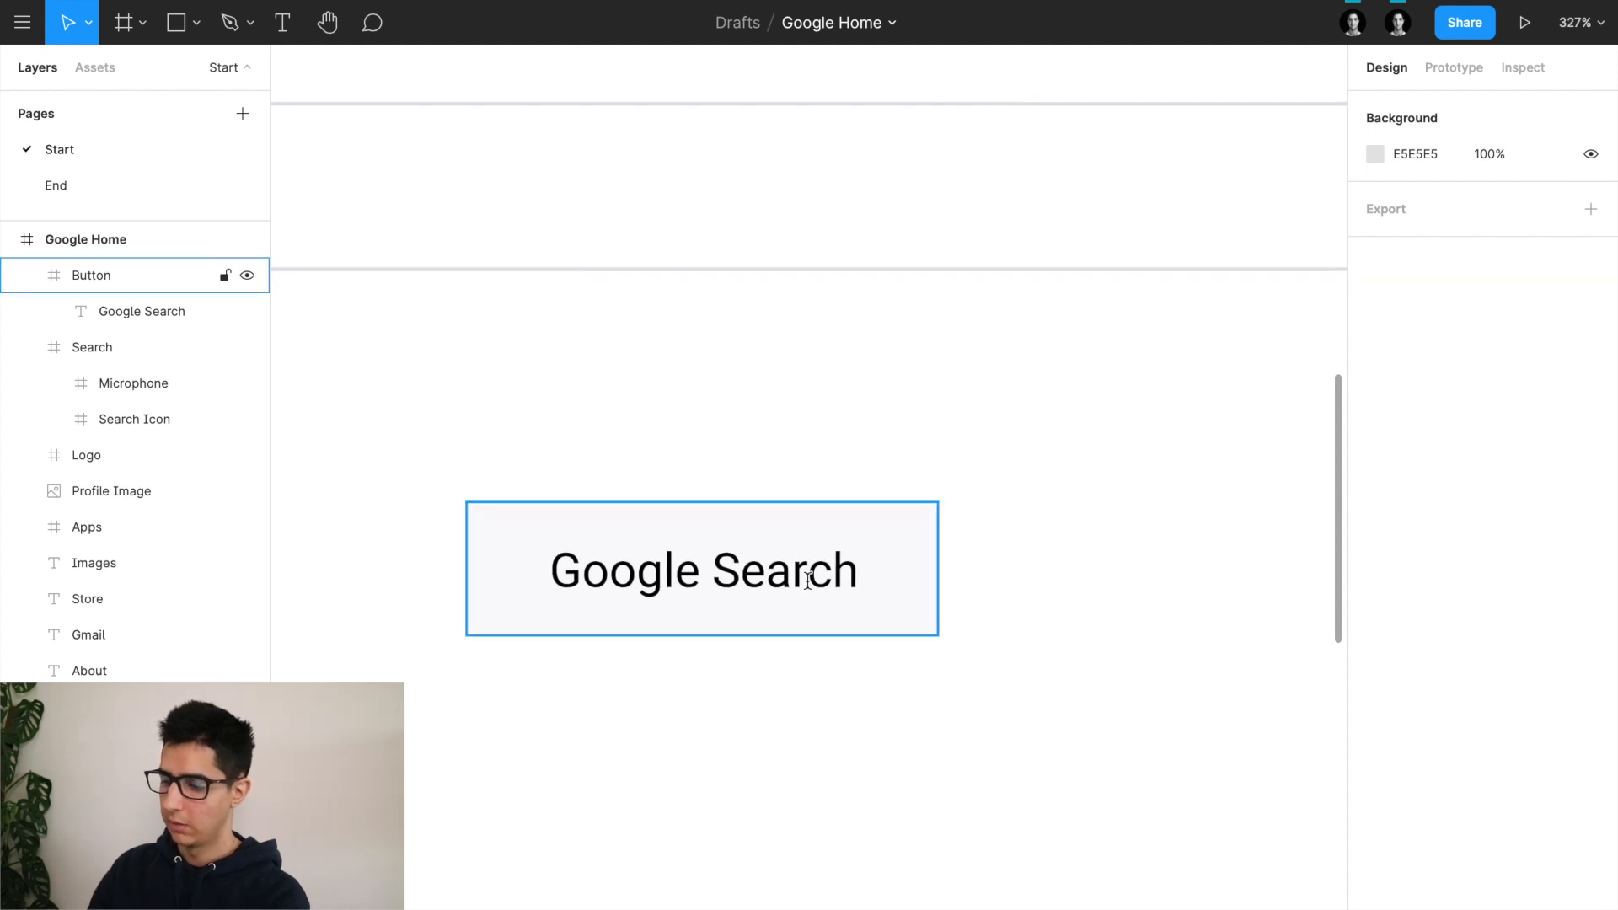
pyautogui.scroll(-3, 809, 582)
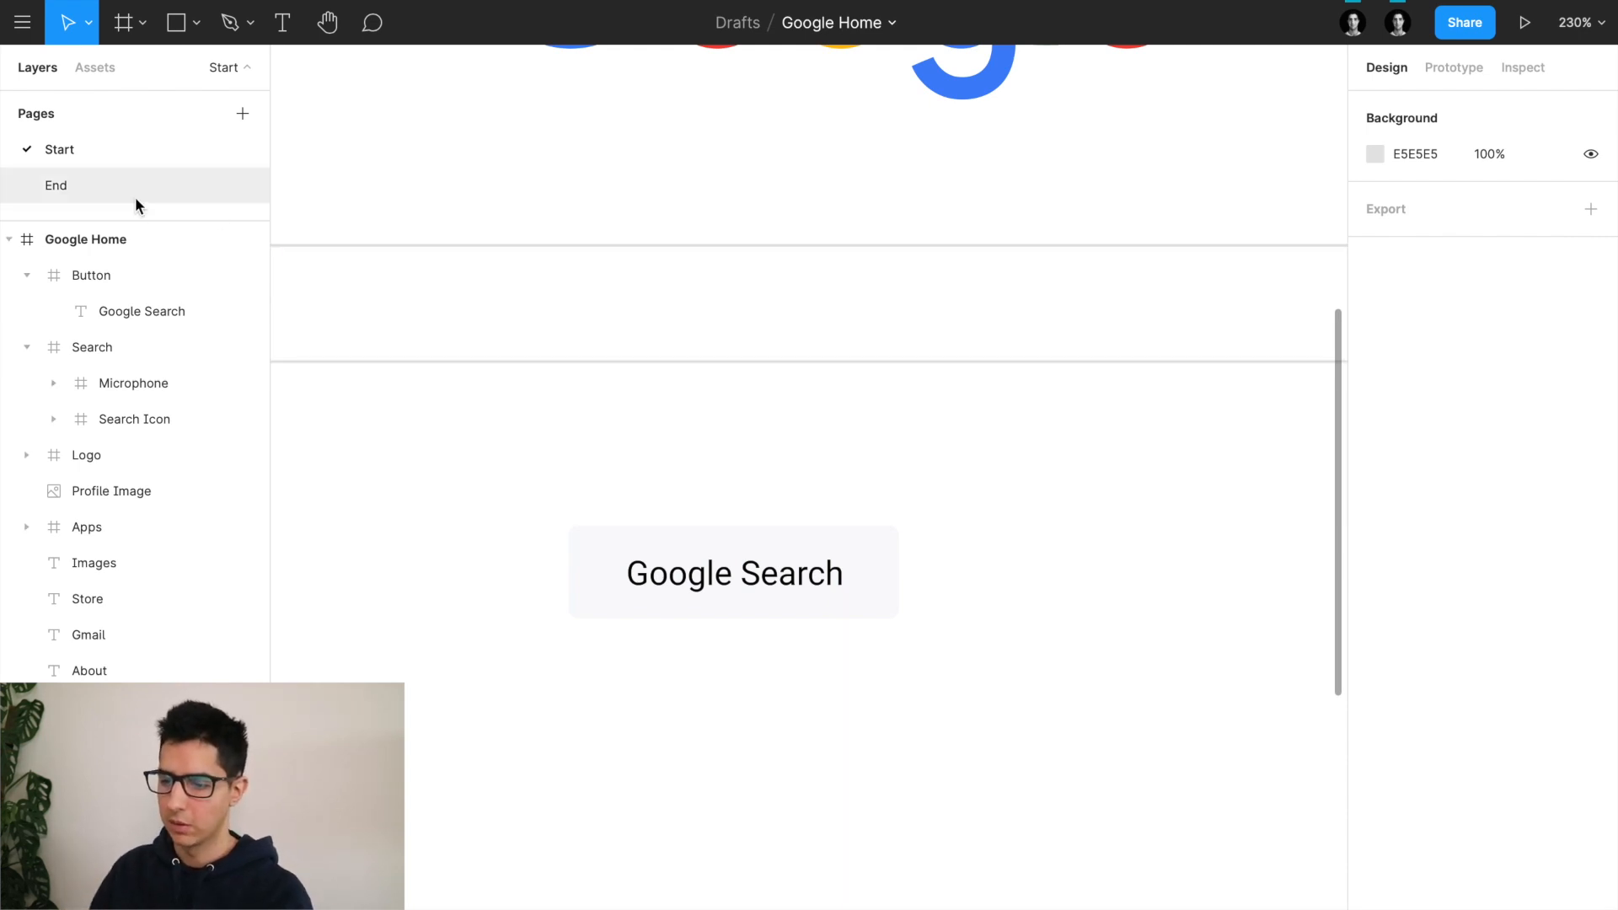
pyautogui.click(113, 186)
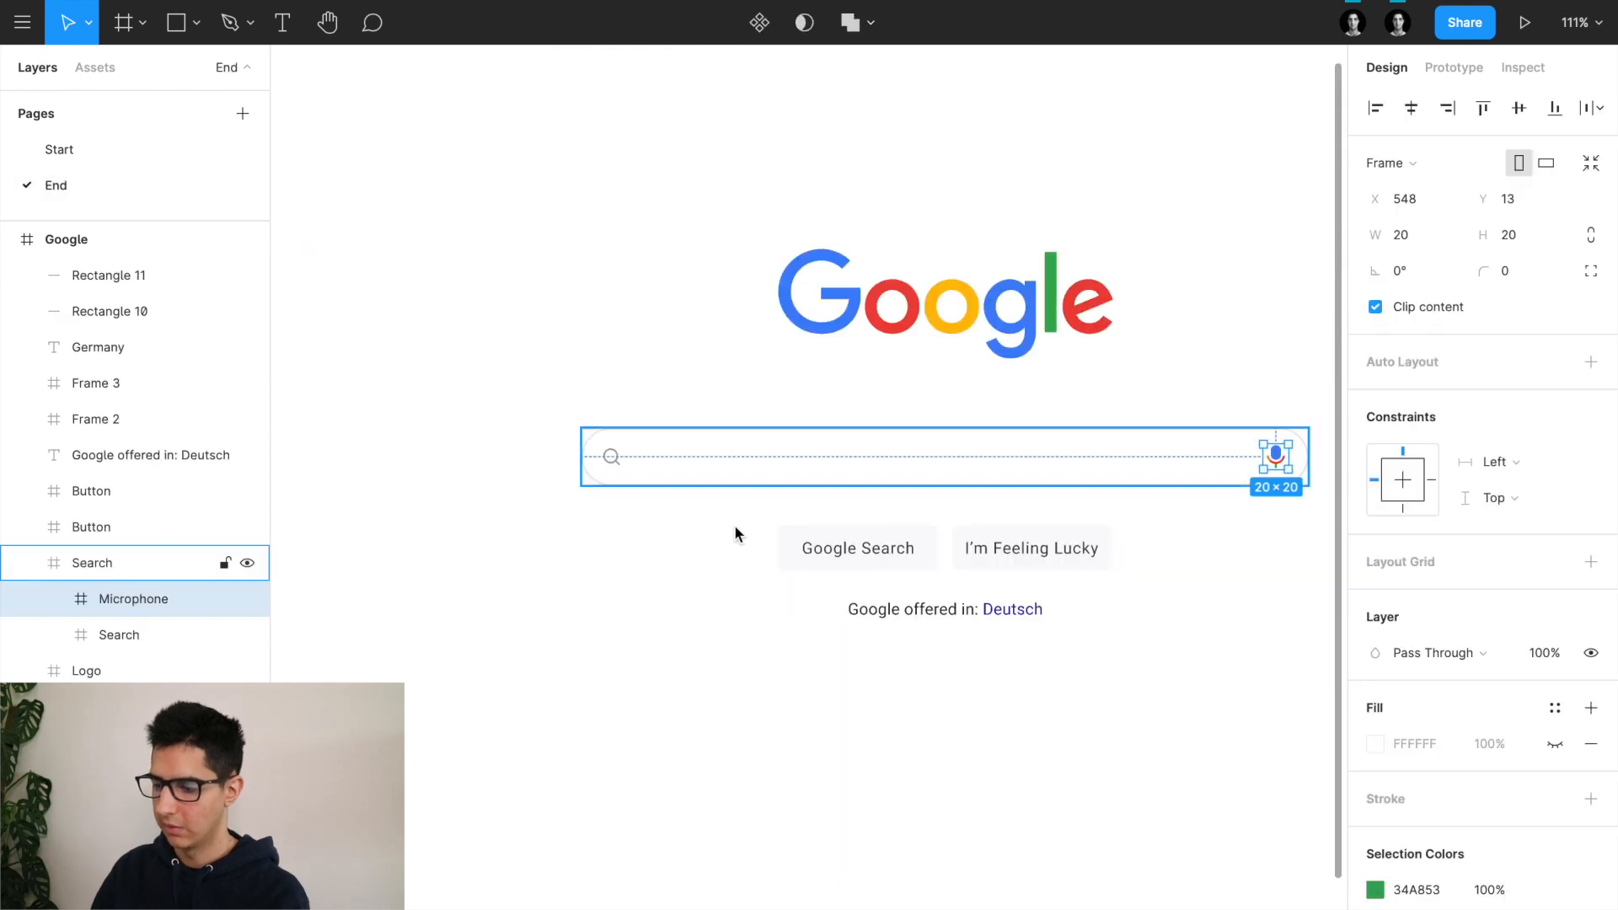
pyautogui.doubleClick(869, 558)
pyautogui.scroll(5, 918, 570)
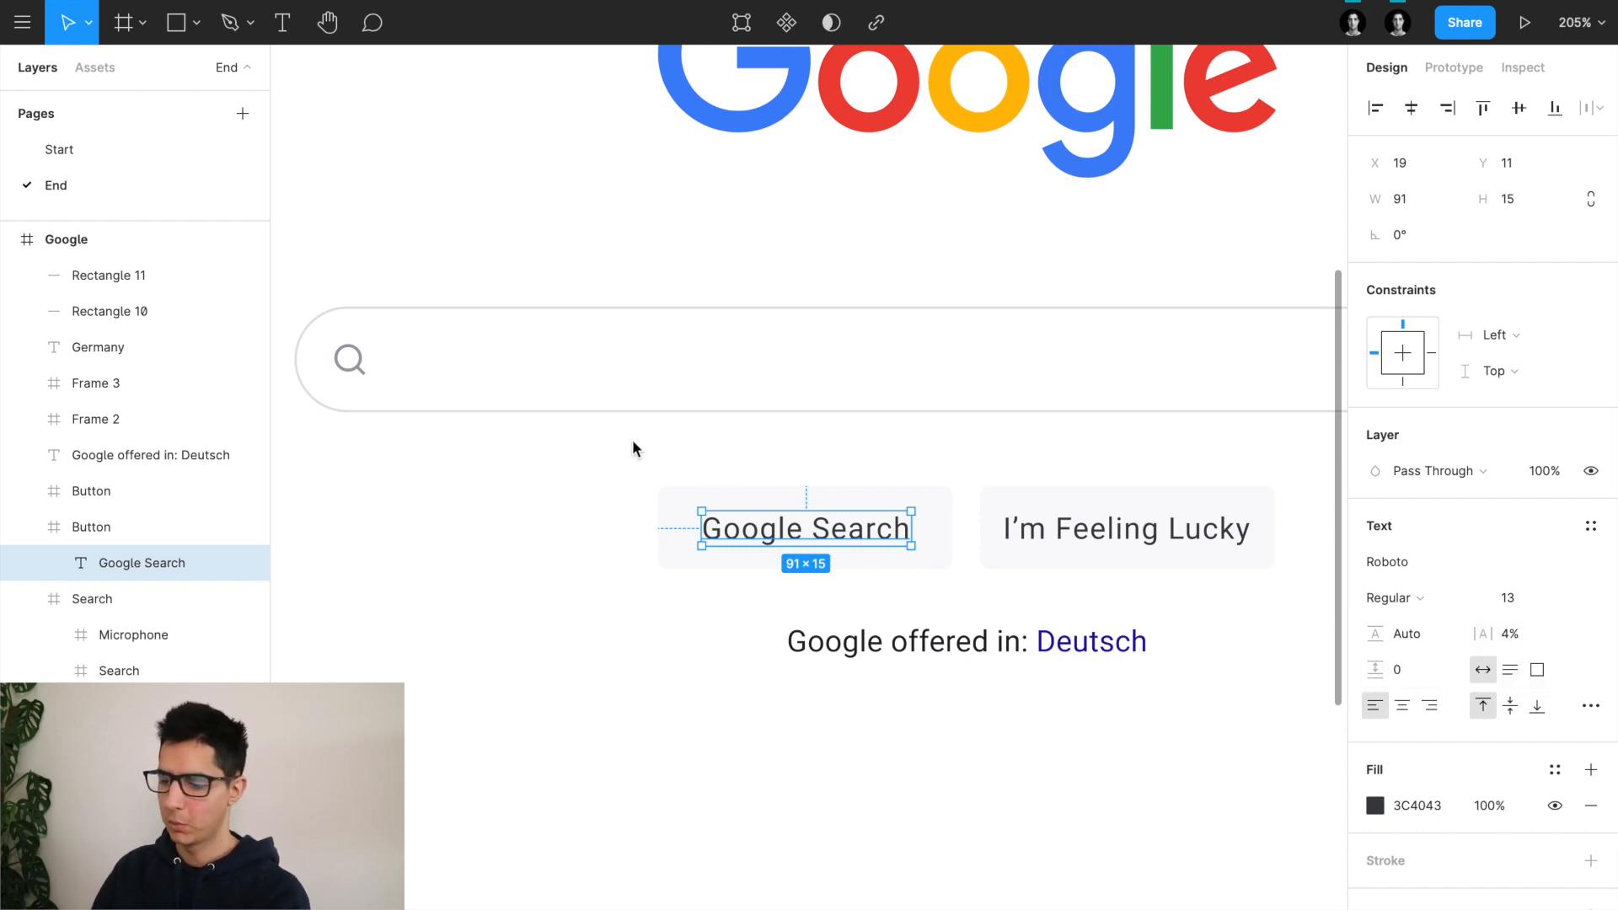
pyautogui.click(558, 480)
pyautogui.click(100, 157)
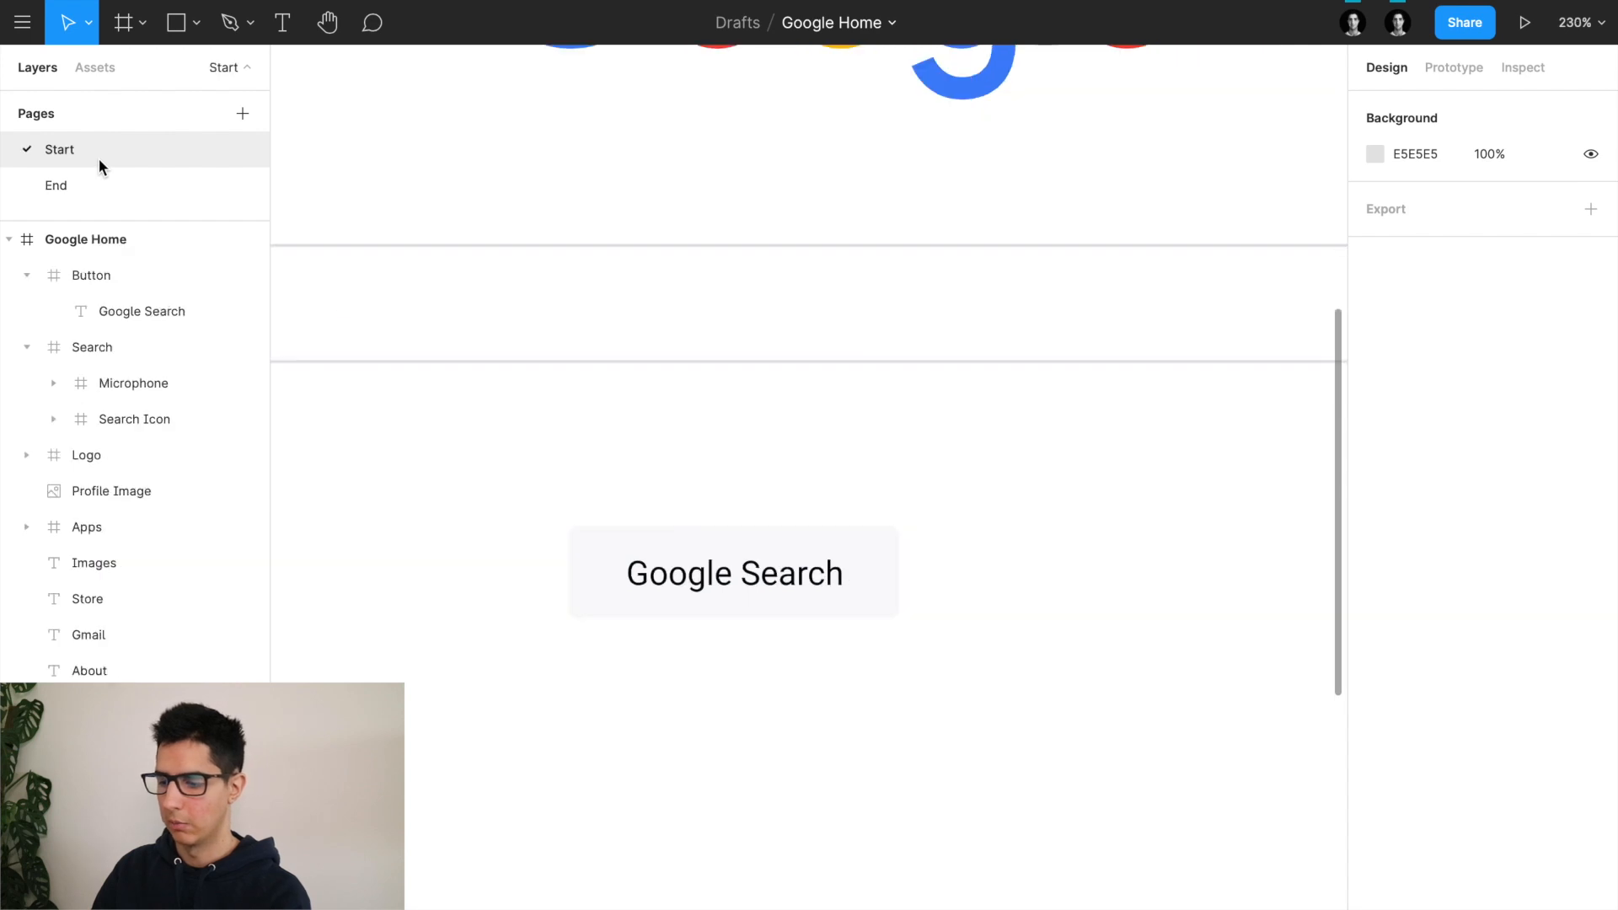
# Step: Move the Button frame up to Y 398, leaving a 32 px gap beneath the Search frame
pyautogui.click(746, 570)
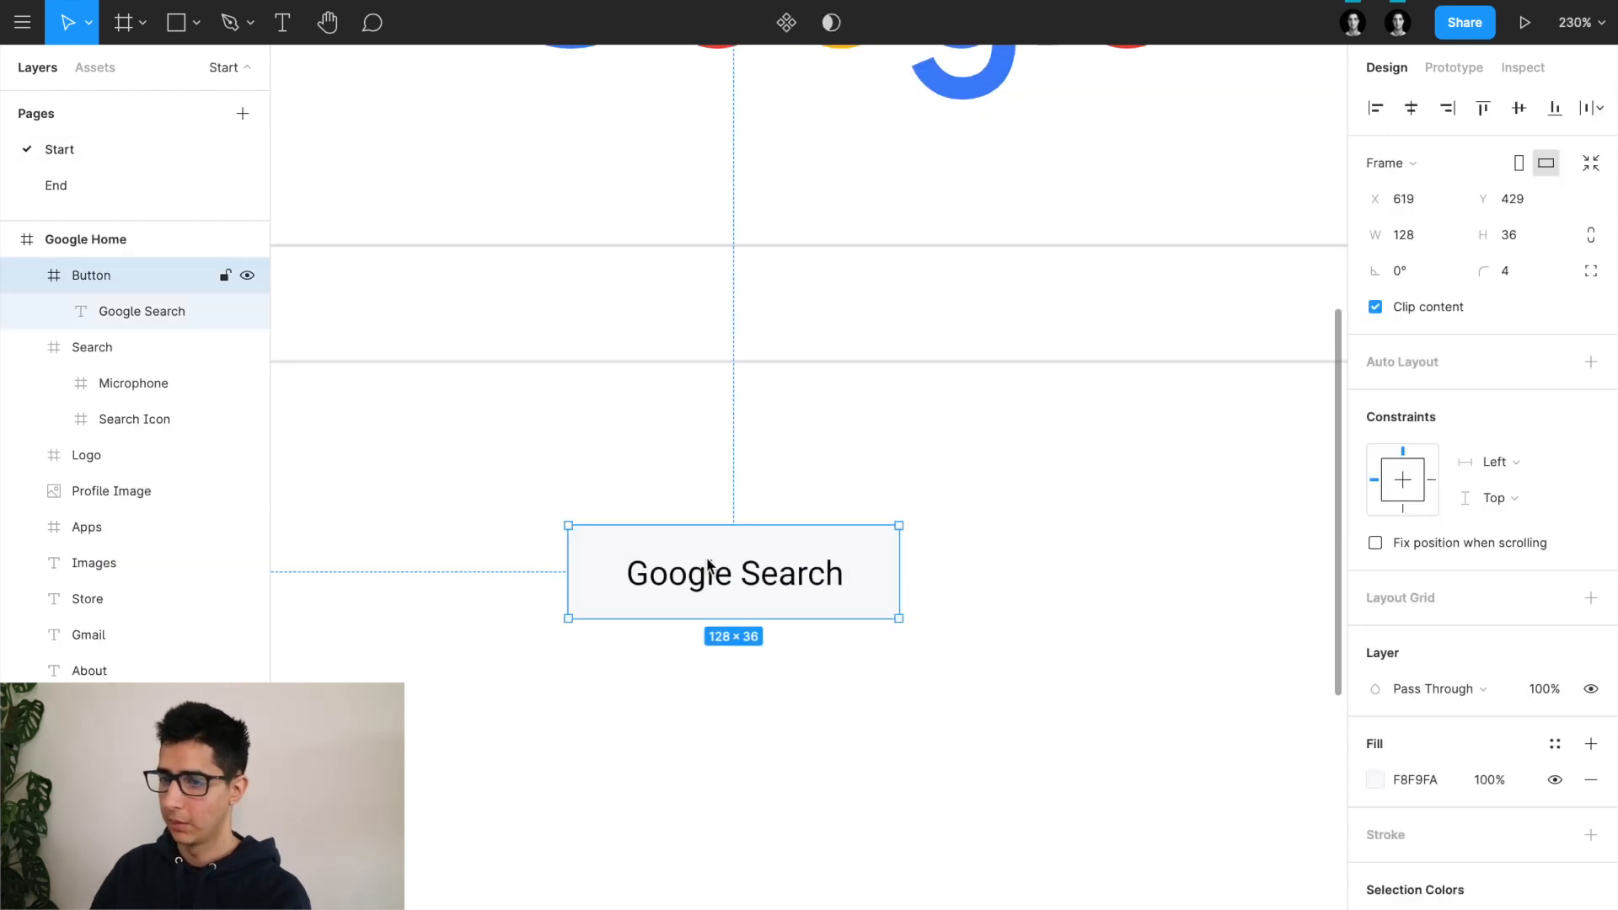
pyautogui.press('alt')
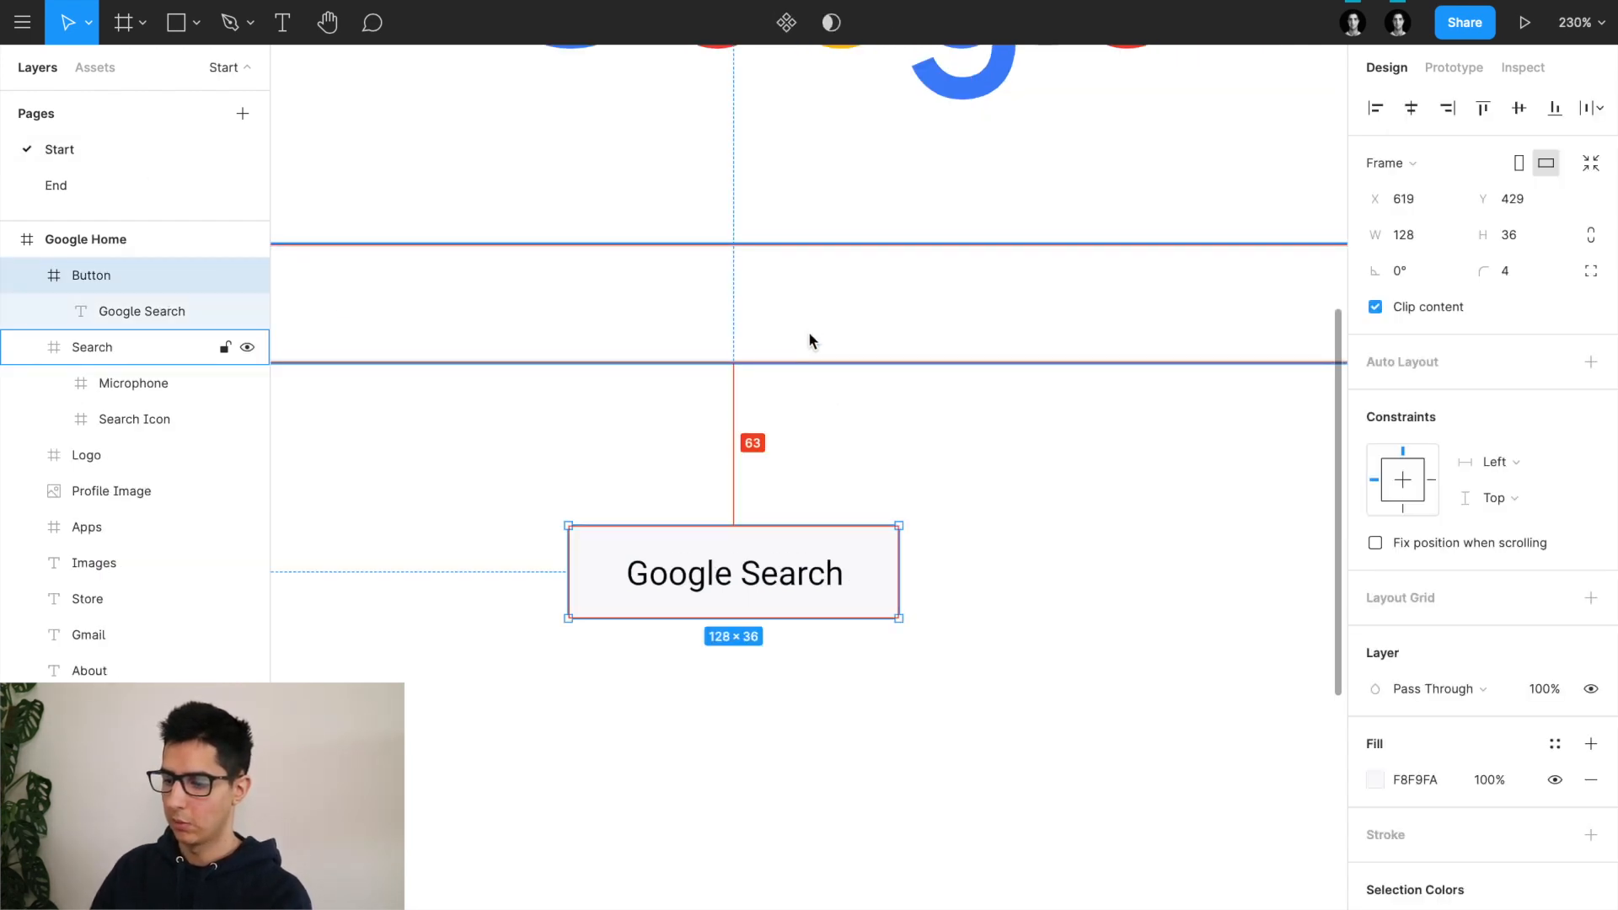
pyautogui.hotkey('shift', 'Up')
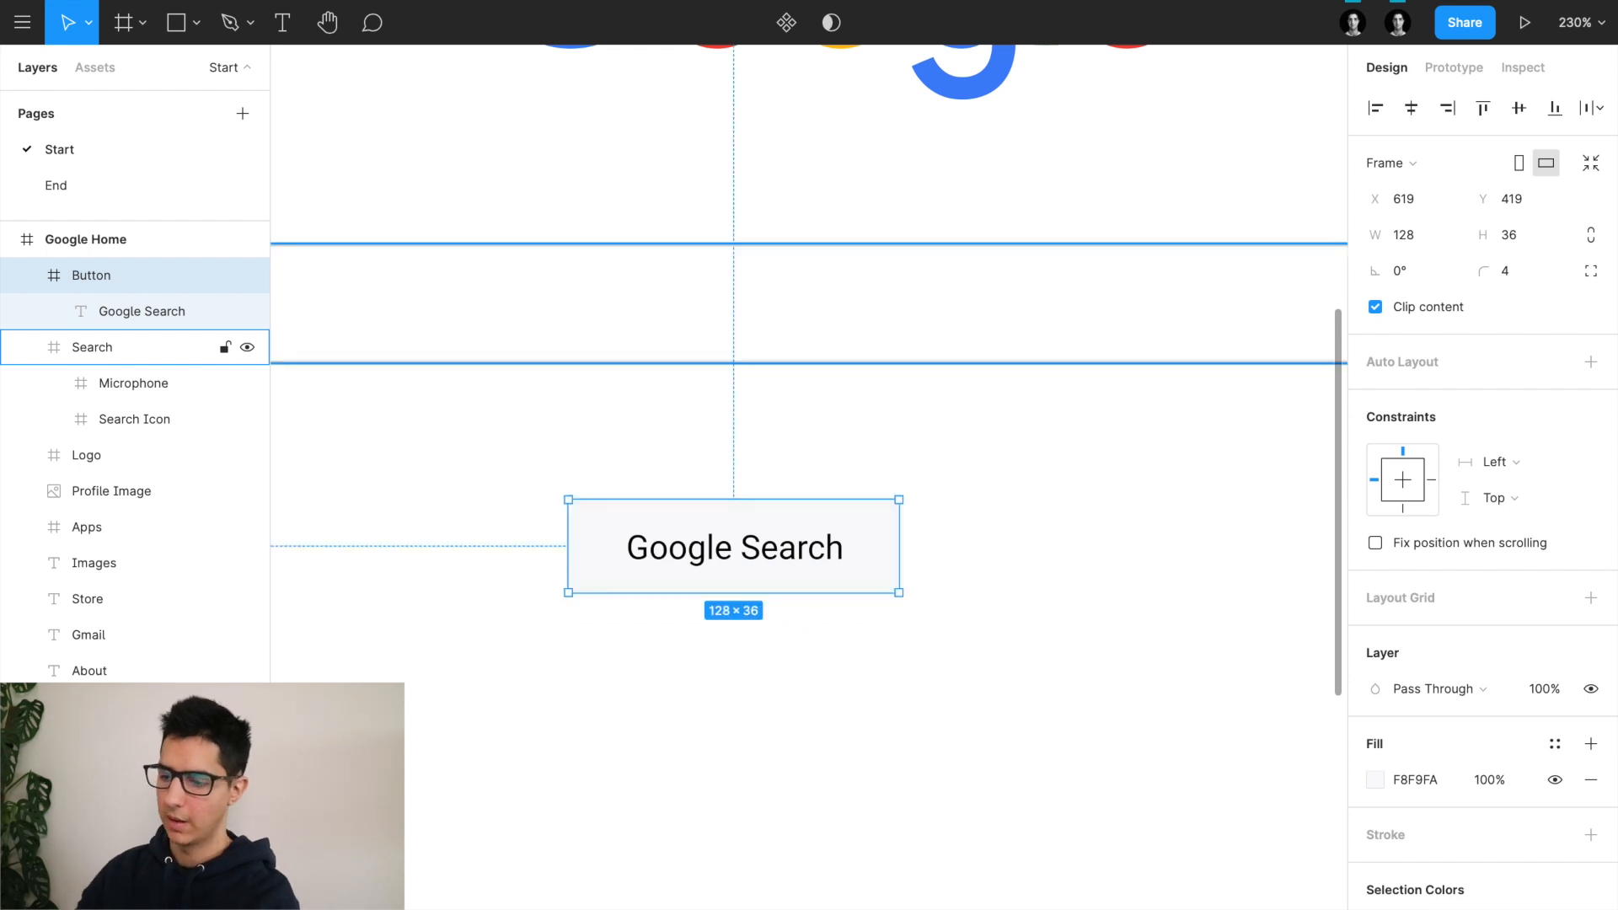
pyautogui.press('alt')
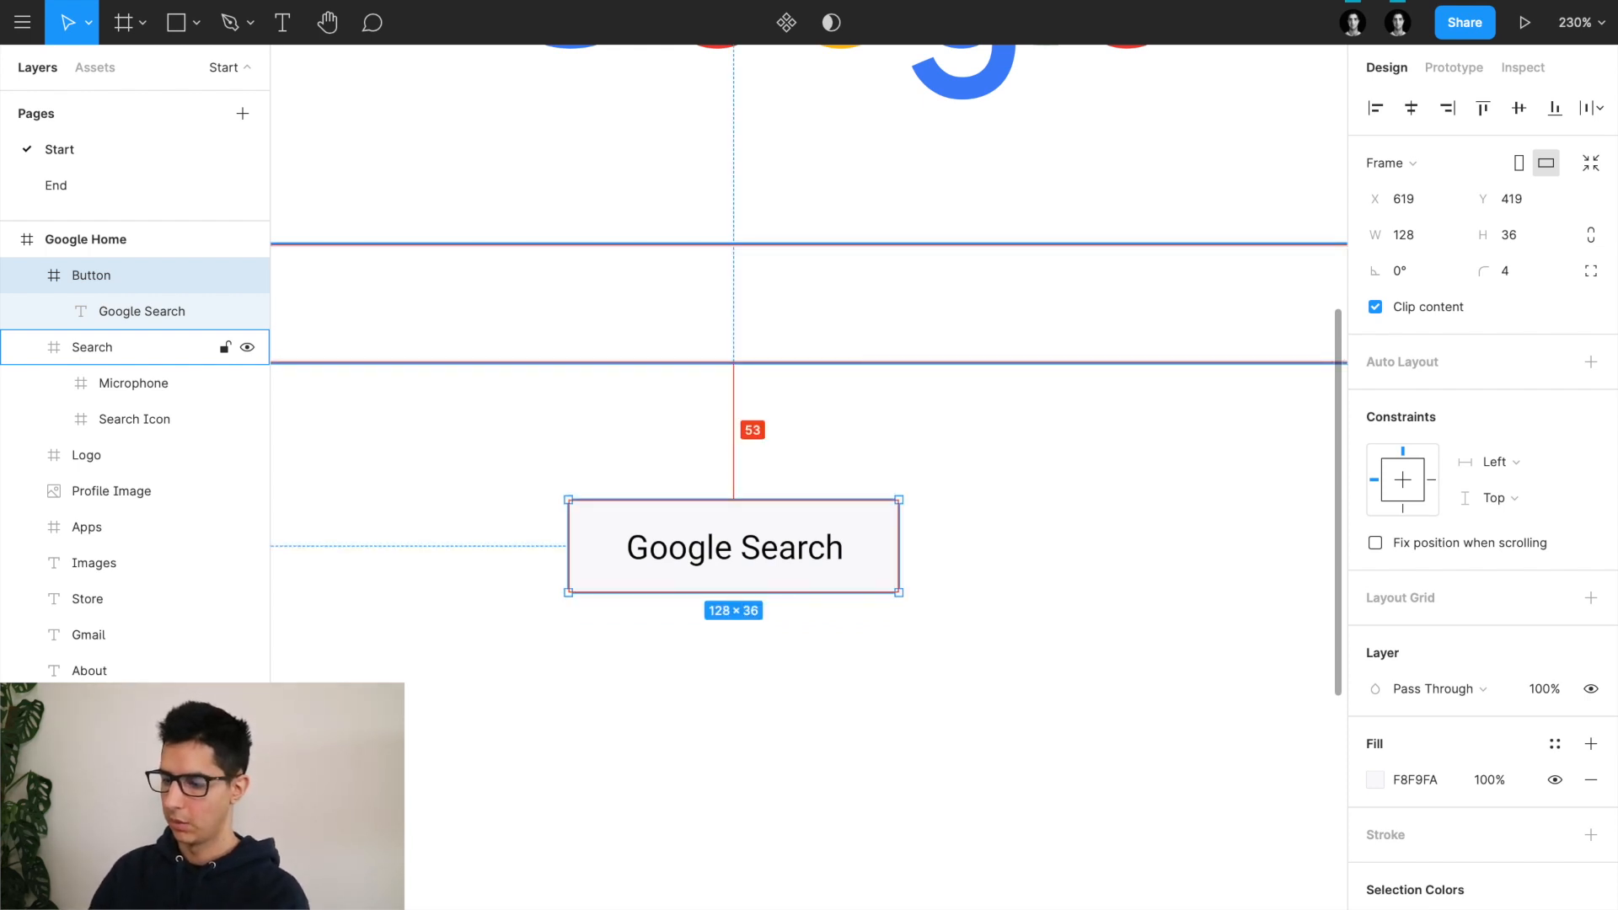
pyautogui.hotkey('shift', 'Up')
pyautogui.hotkey('shift', 'Up')
pyautogui.press('Up')
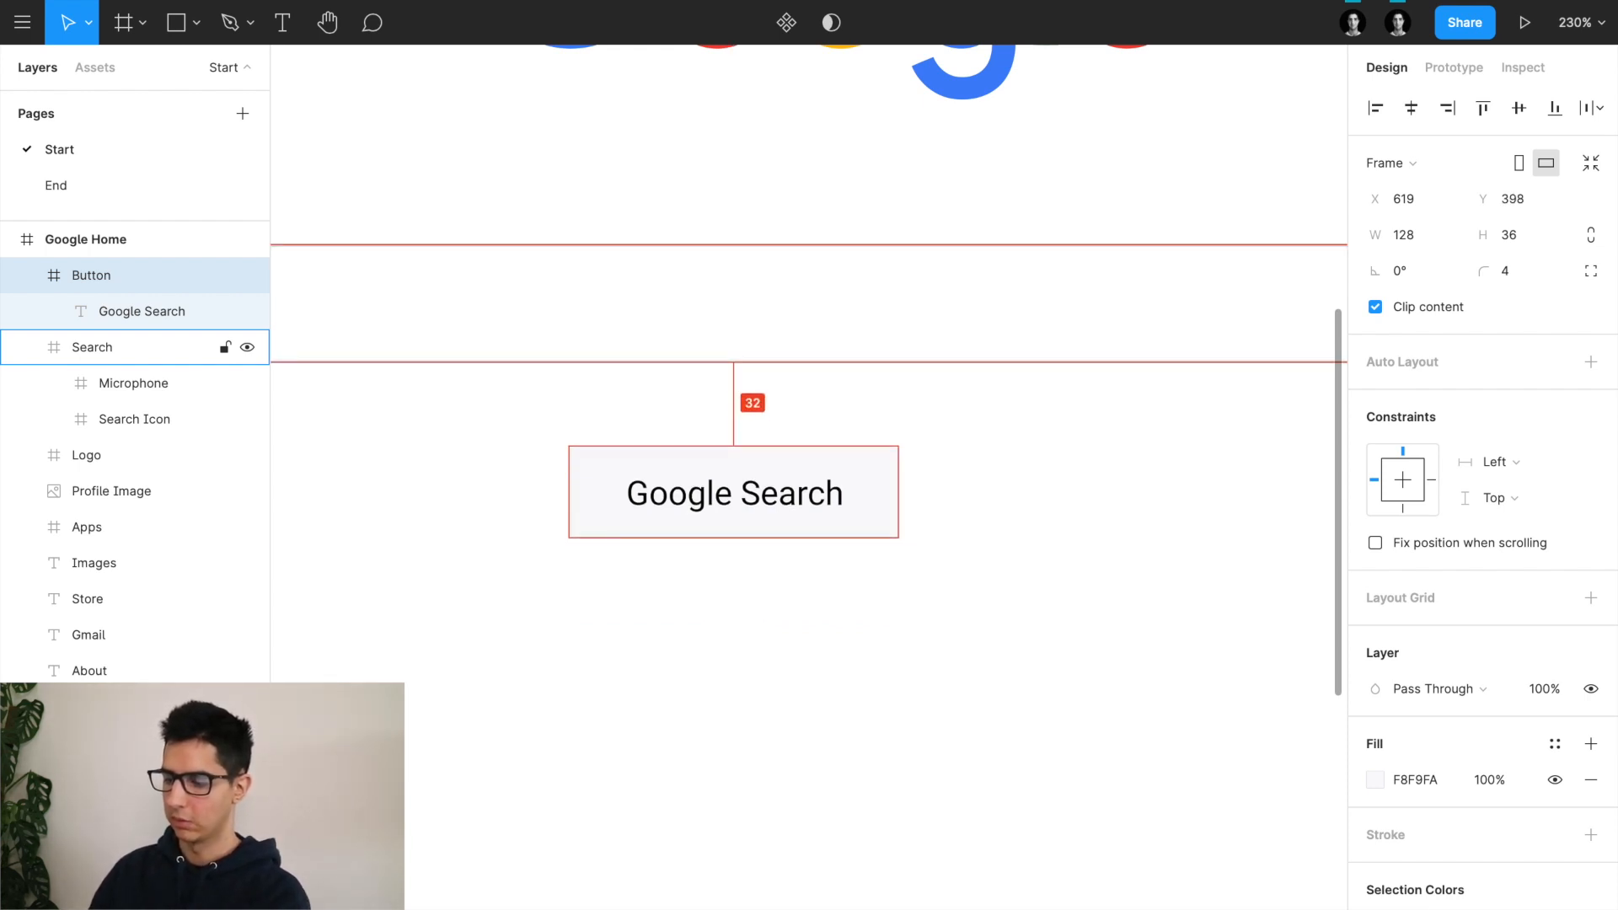
# Step: Duplicate the Google Search button alongside it at X 759 and change the copy's label to "I'm Feeling Lucky"
pyautogui.scroll(-5, 867, 340)
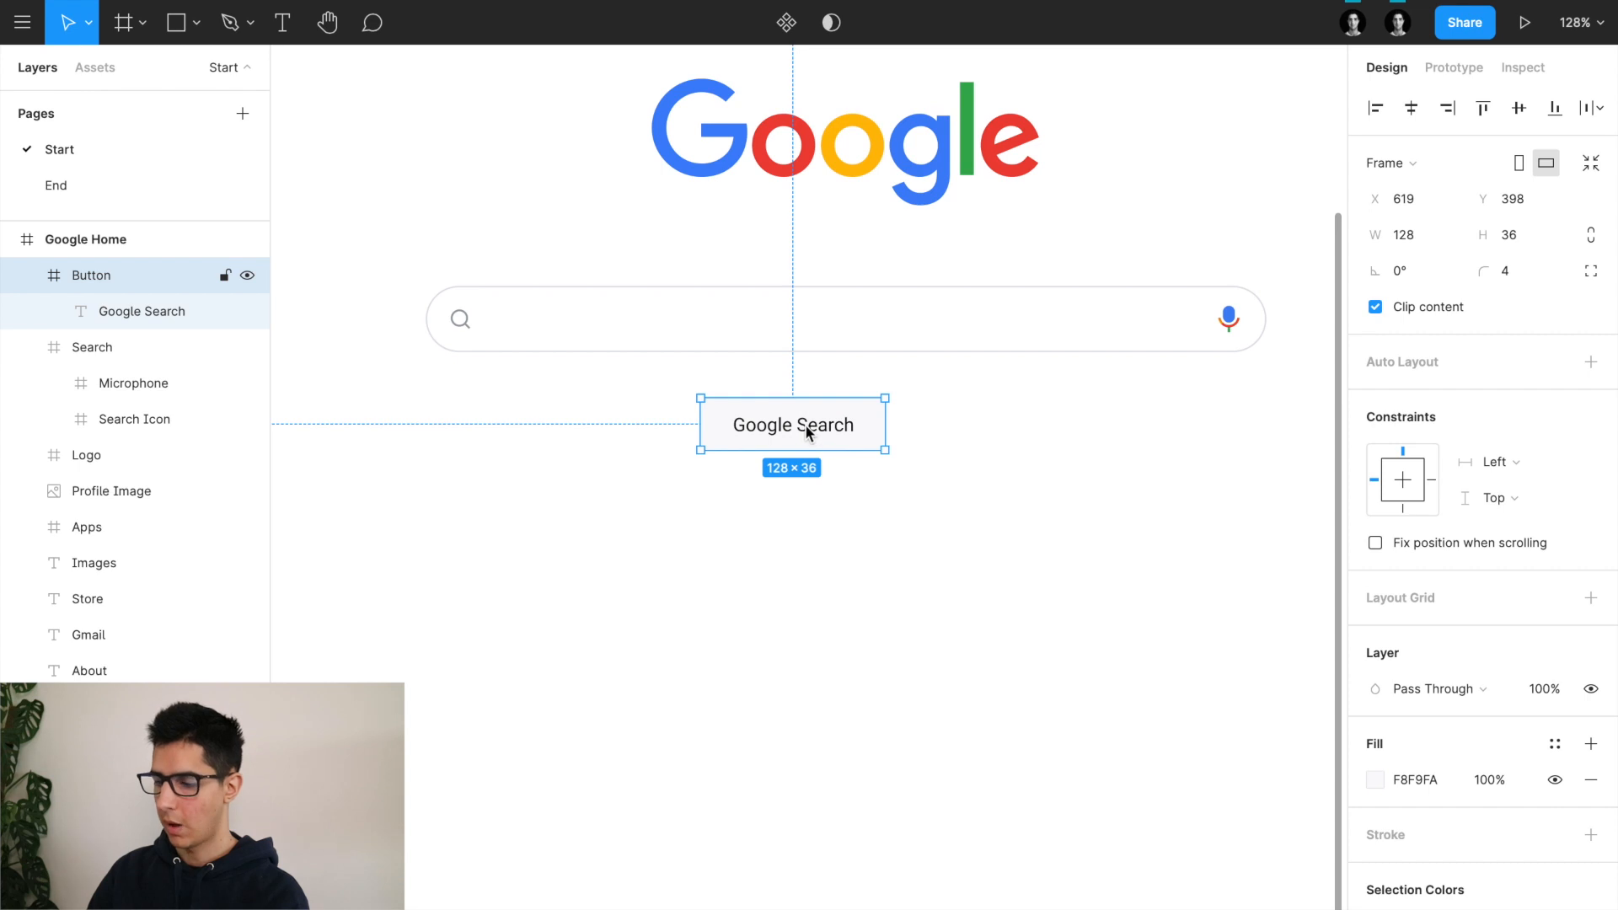
pyautogui.moveTo(807, 432); pyautogui.dragTo(999, 423)
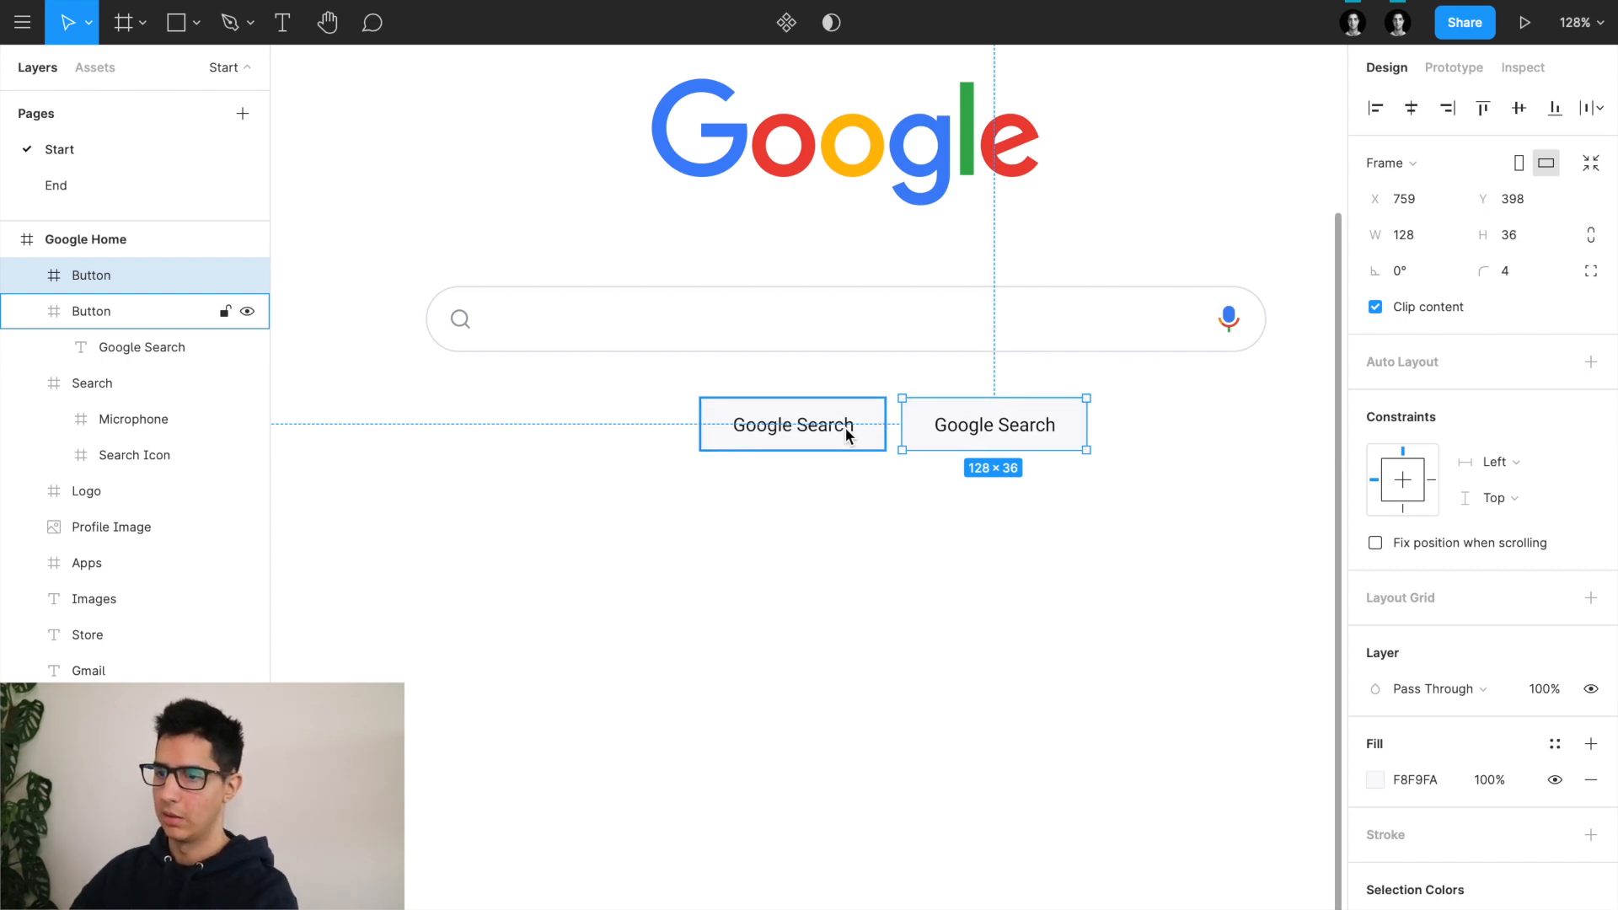
pyautogui.doubleClick(997, 424)
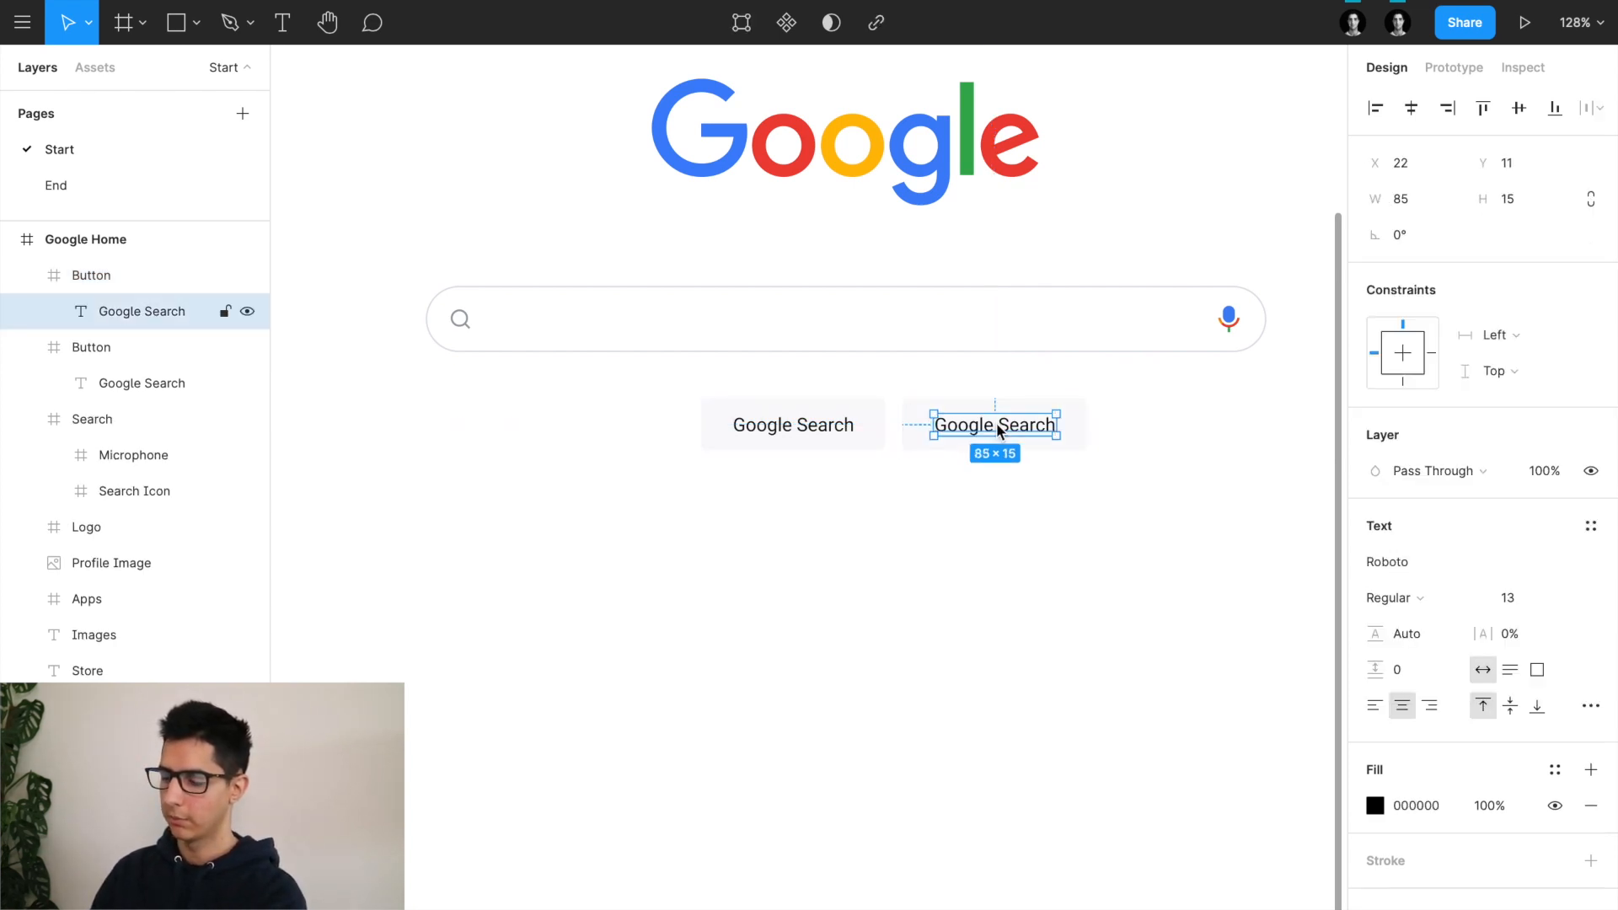
pyautogui.scroll(4, 1019, 428)
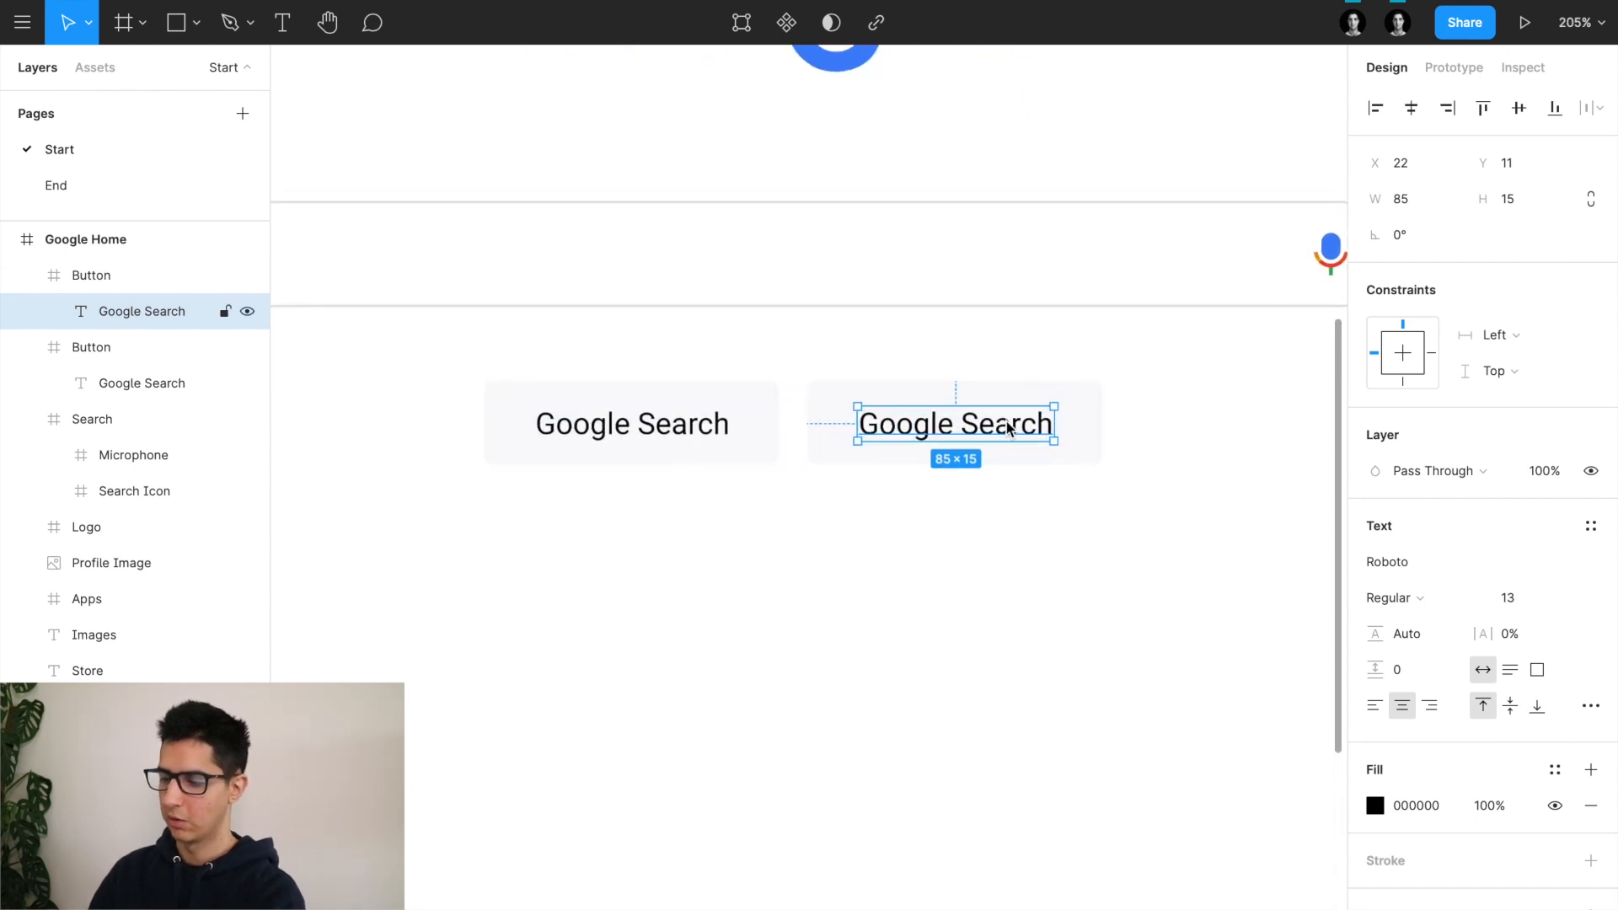
pyautogui.doubleClick(1026, 424)
pyautogui.write("I'm Feelin")
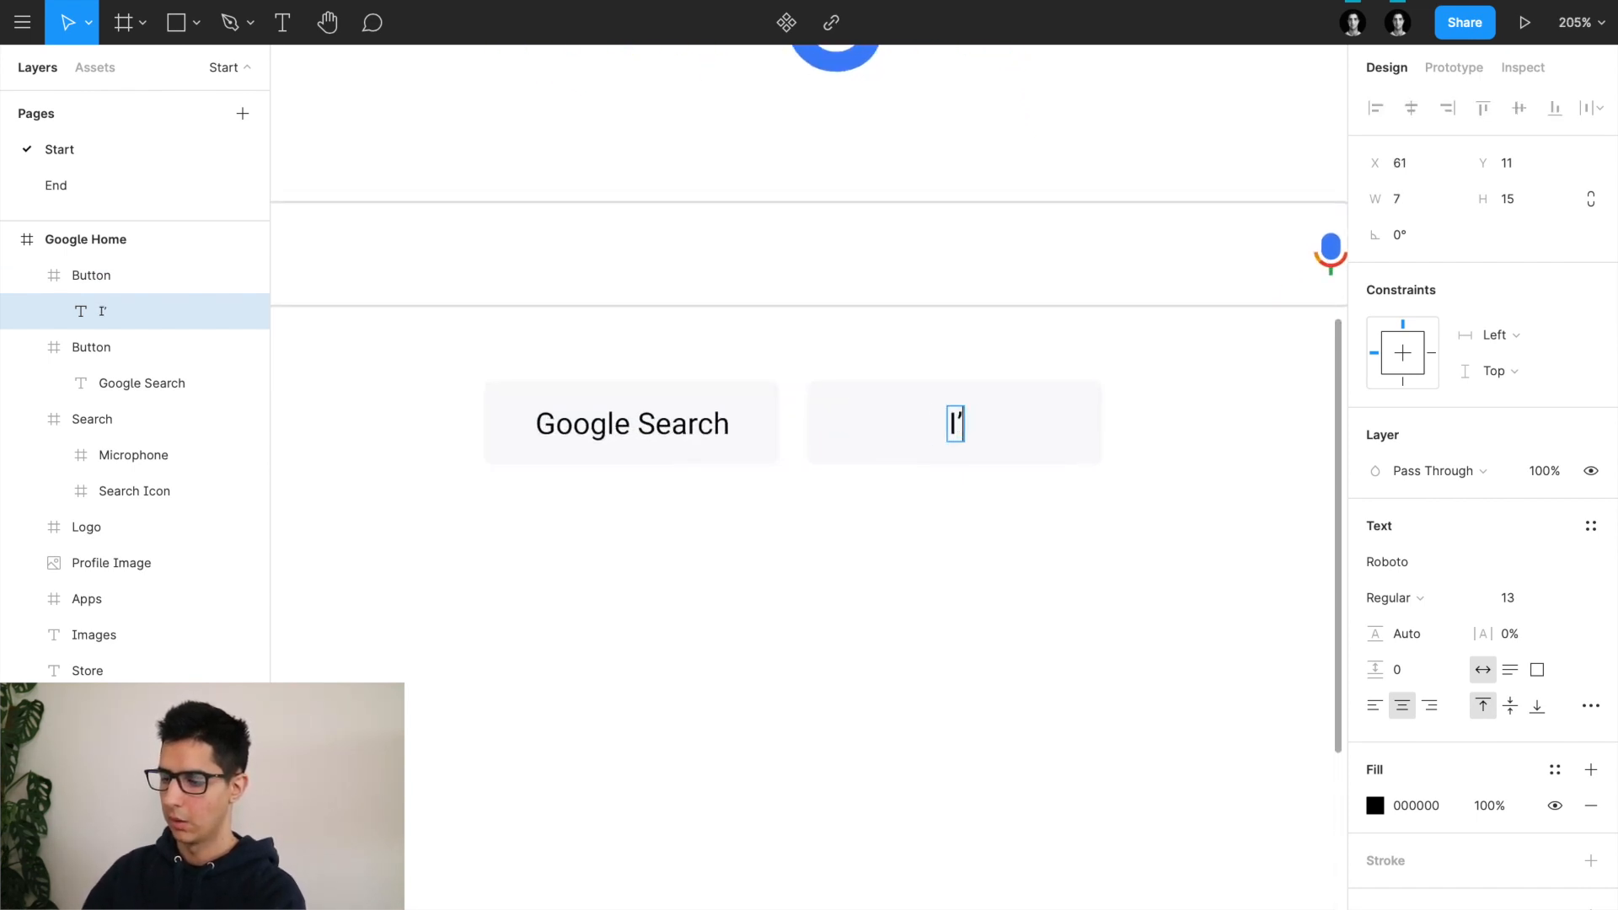
pyautogui.write('g Lucky')
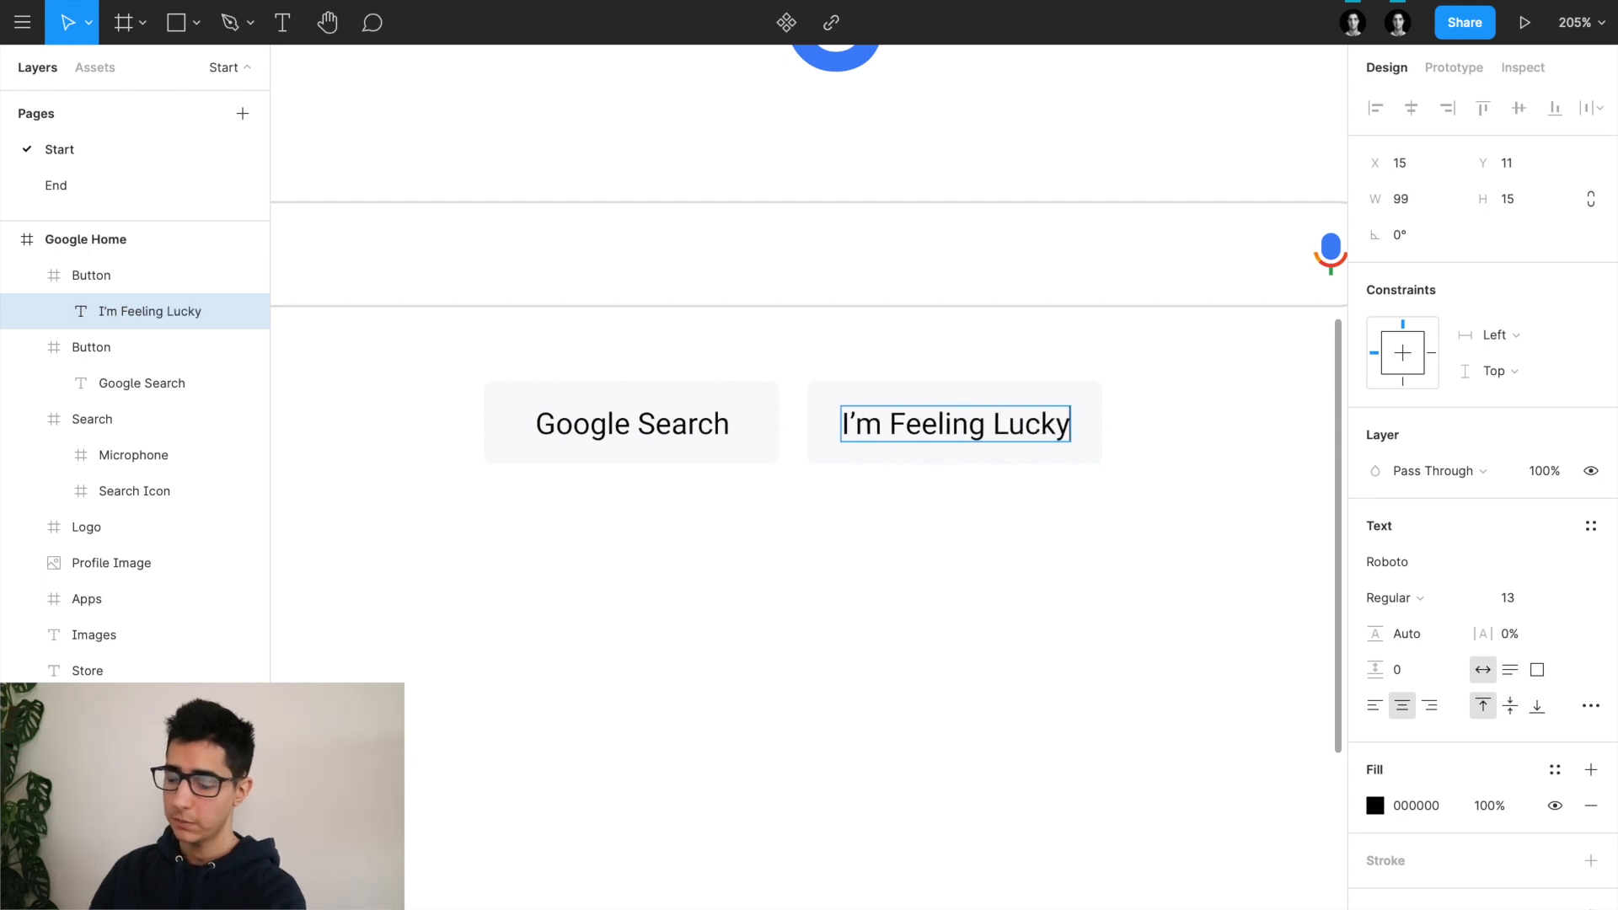
pyautogui.press('Escape')
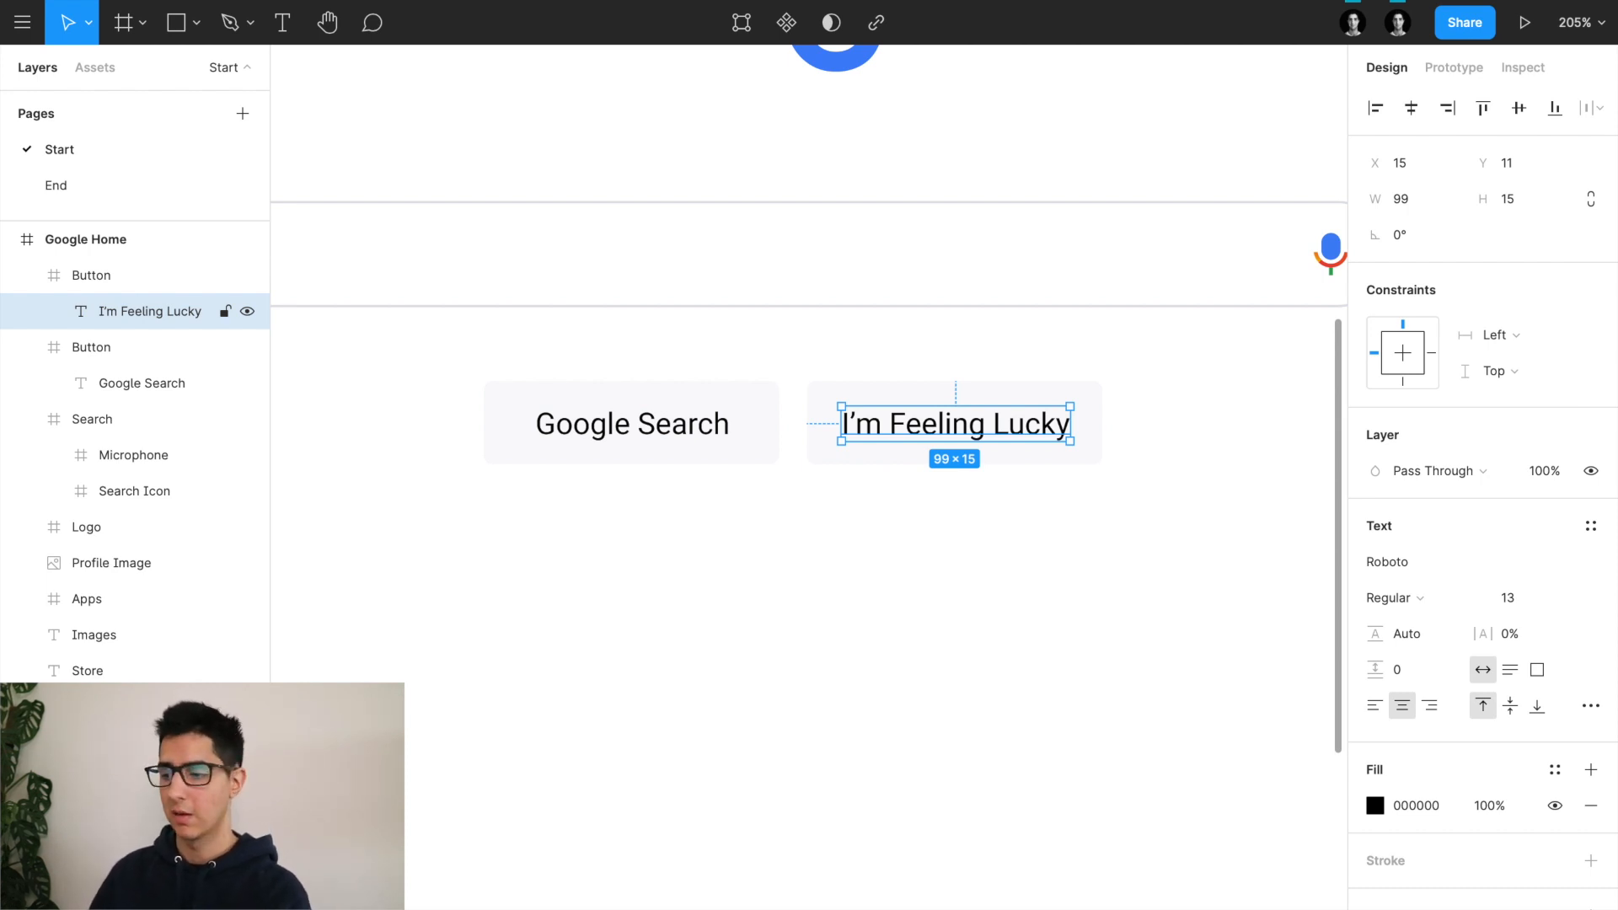
pyautogui.press('Escape')
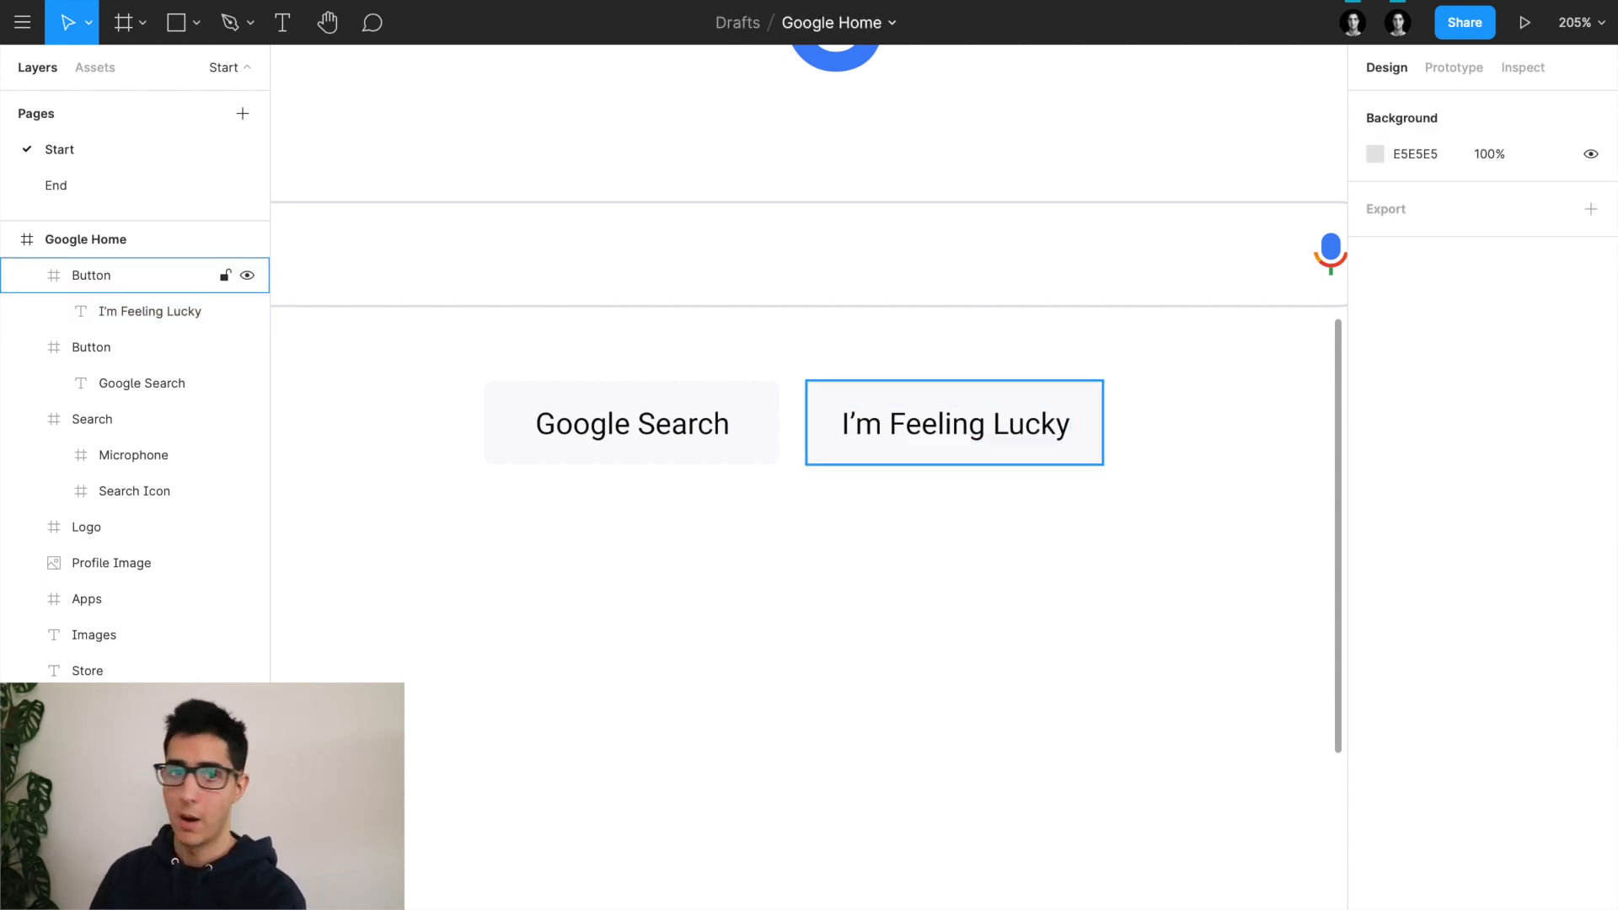
# Step: Set the text fill of both button labels, "Google Search" and "I'm Feeling Lucky", to 3C4043
pyautogui.doubleClick(1032, 426)
pyautogui.press('Escape')
pyautogui.click(628, 430)
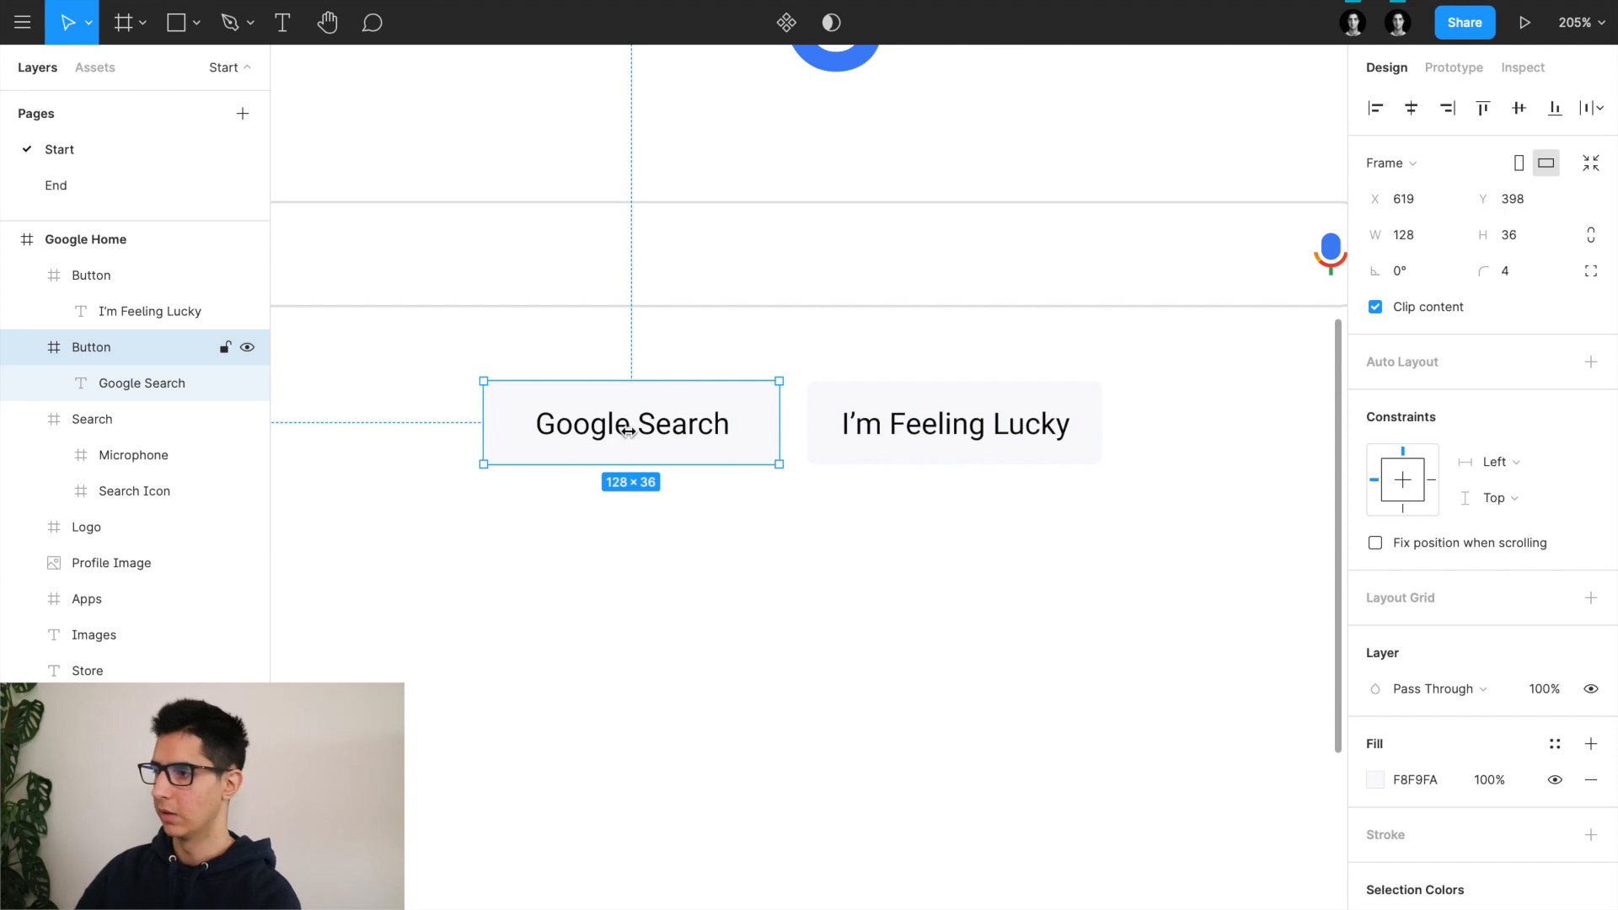
pyautogui.click(665, 424)
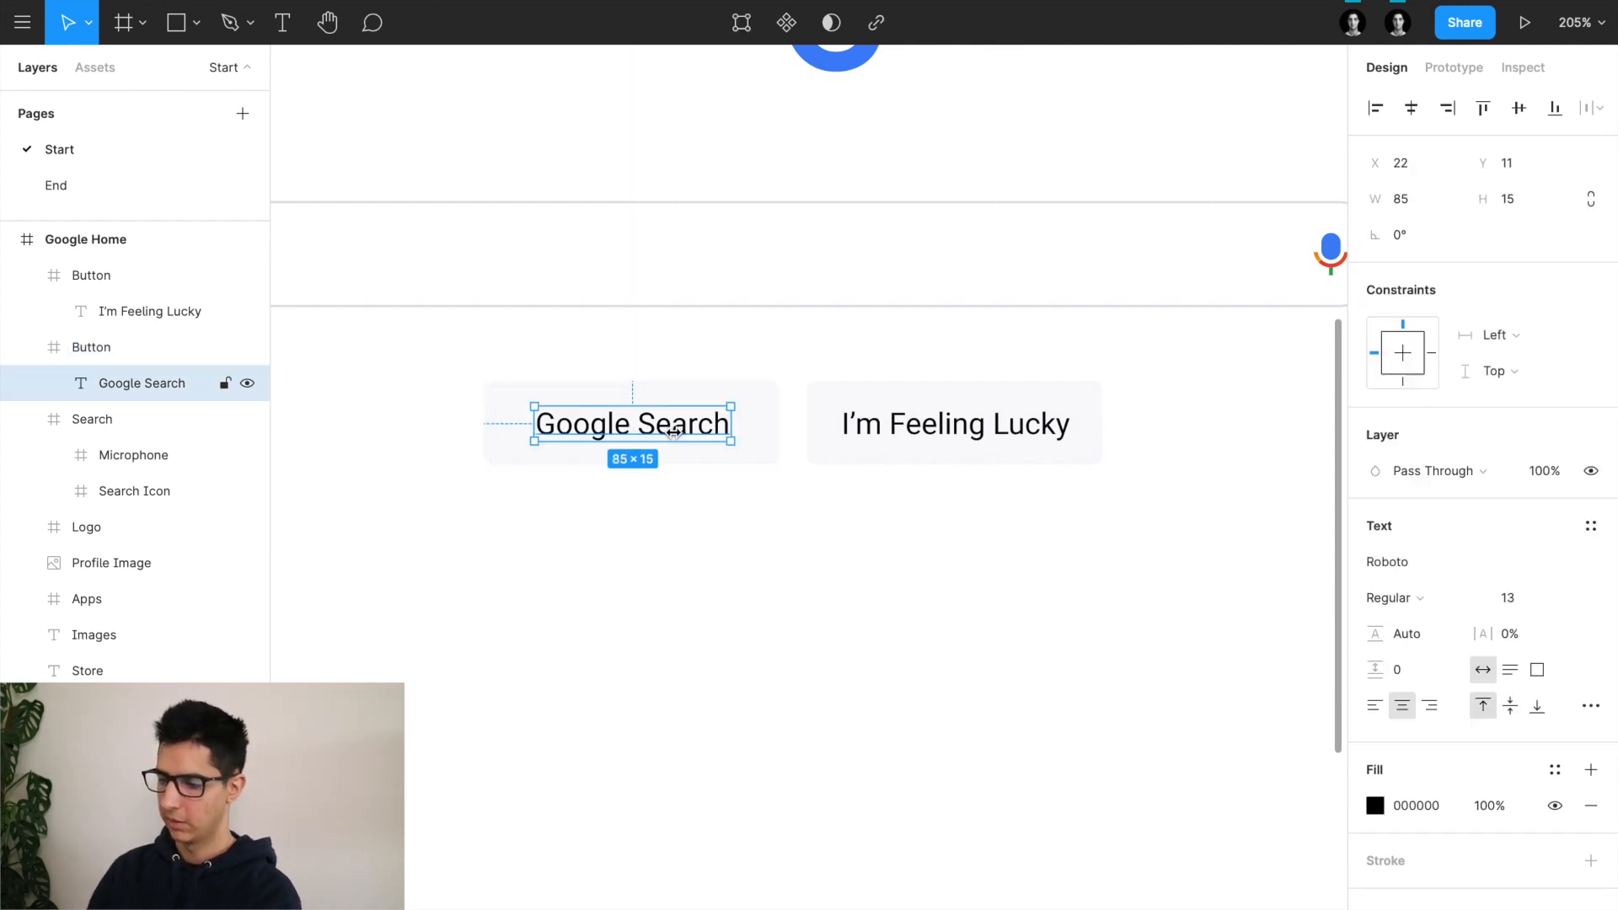
pyautogui.keyDown('ctrl'); pyautogui.keyDown('shift'); pyautogui.click(944, 426); pyautogui.keyUp('shift'); pyautogui.keyUp('ctrl')
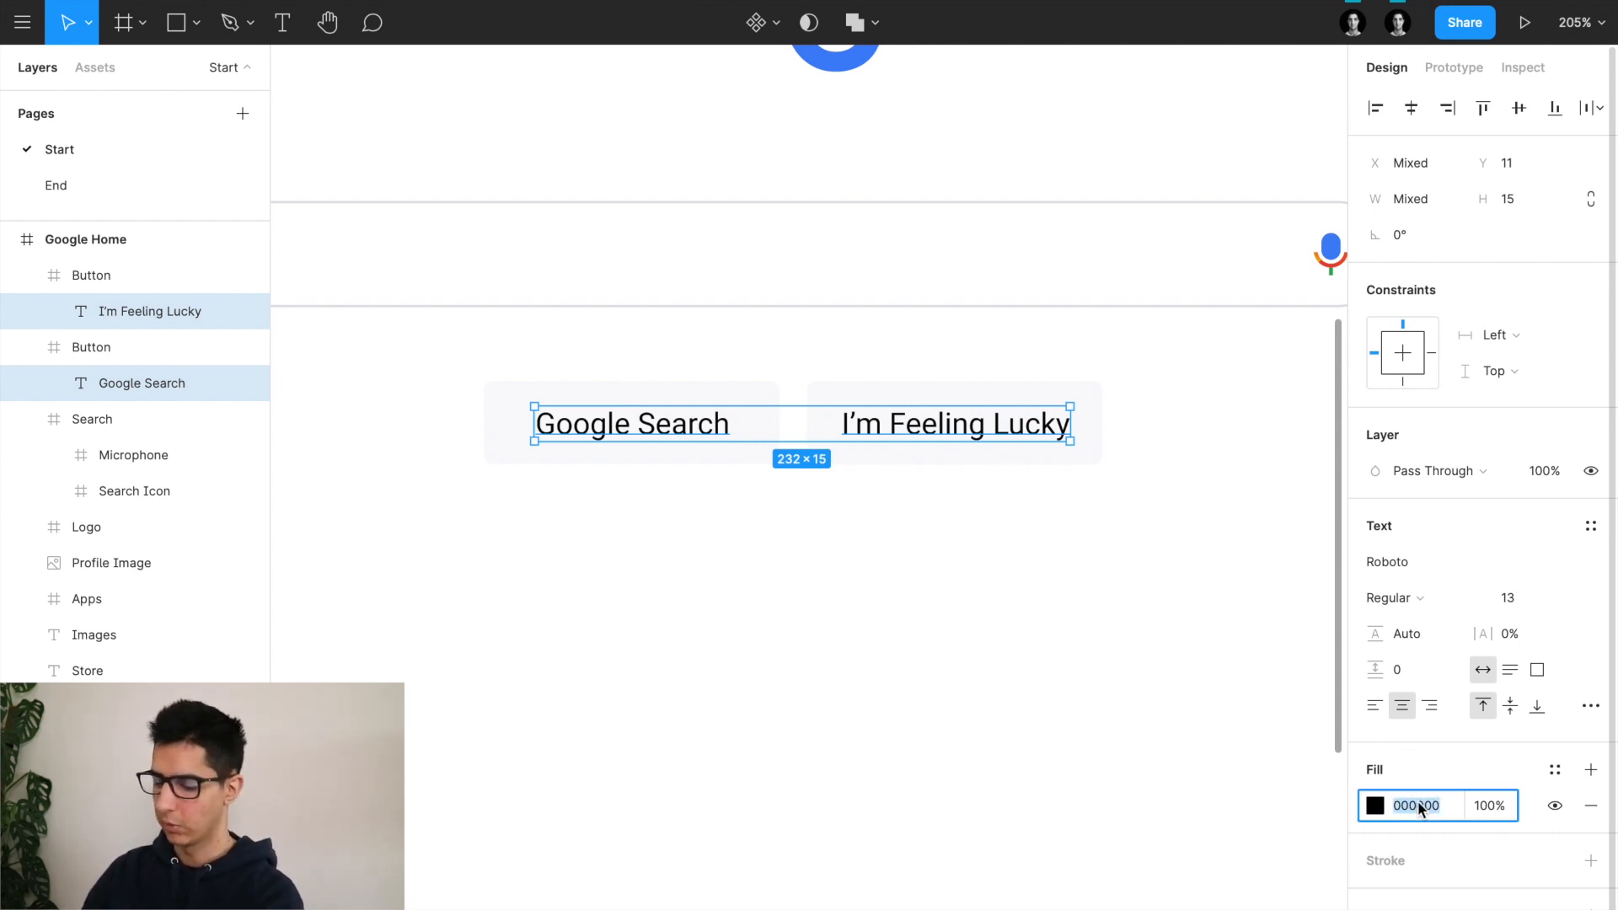
pyautogui.write('3c')
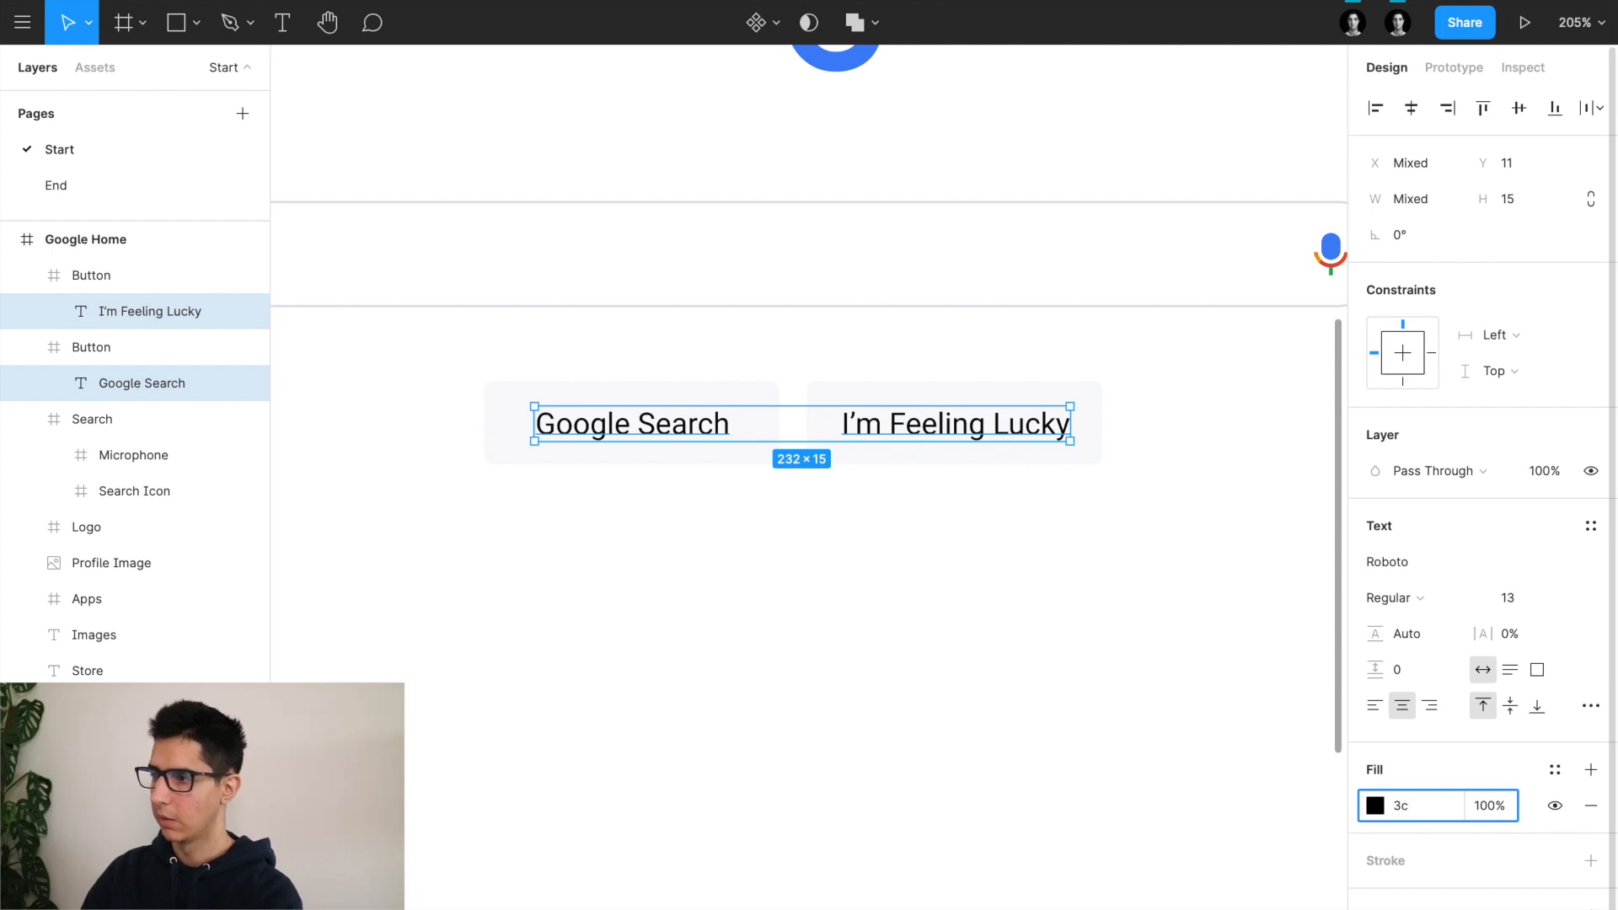
pyautogui.write('4043')
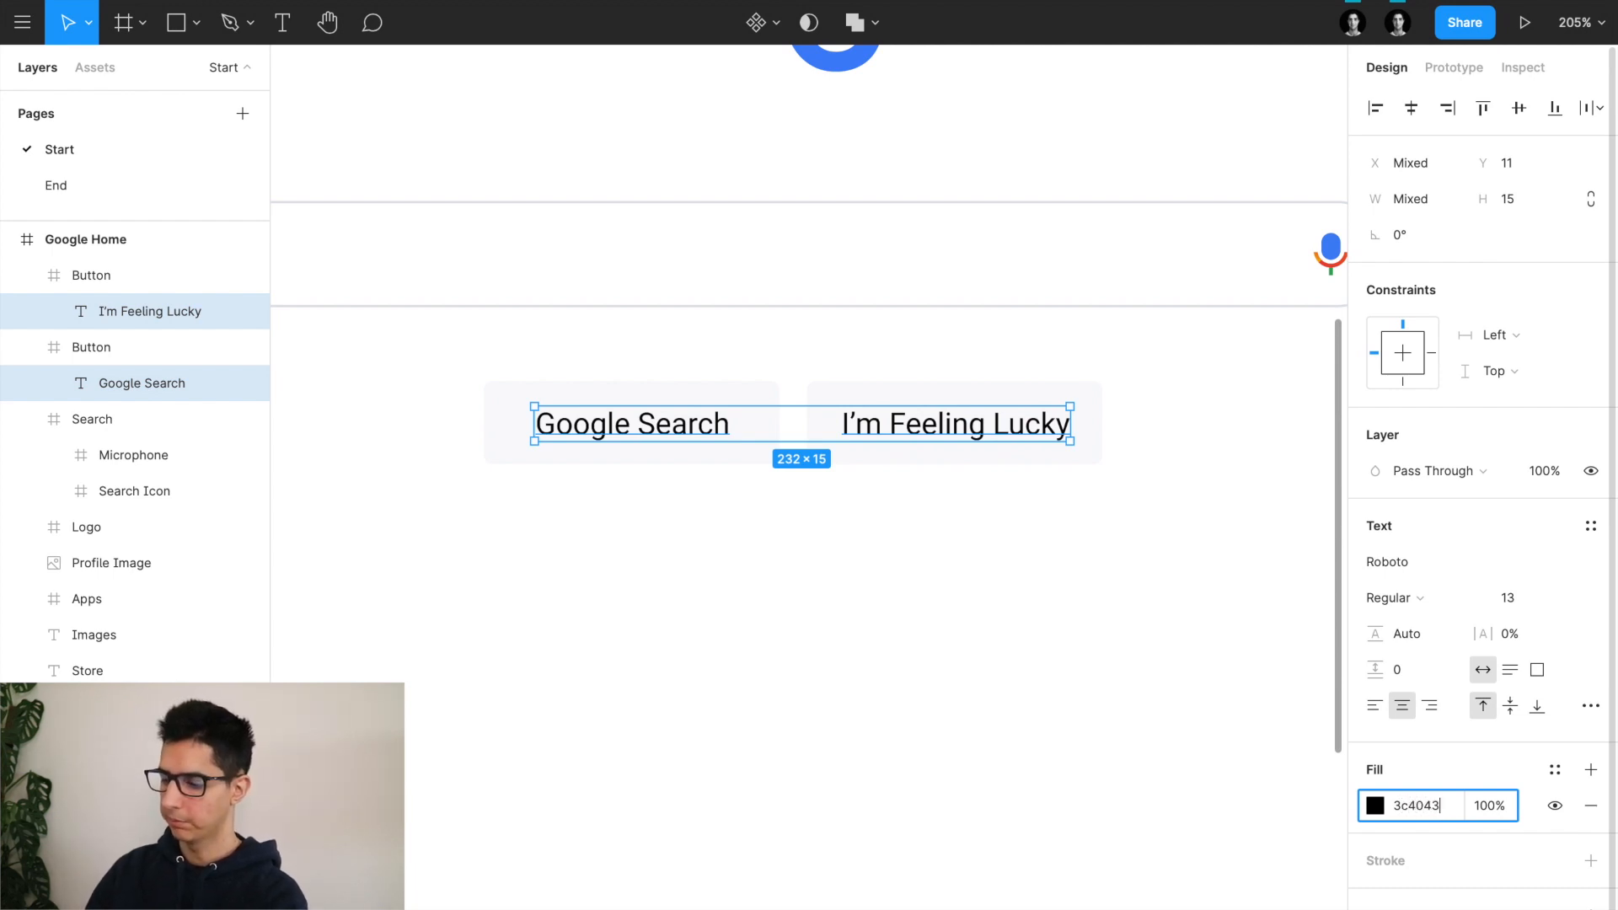
pyautogui.press('Return')
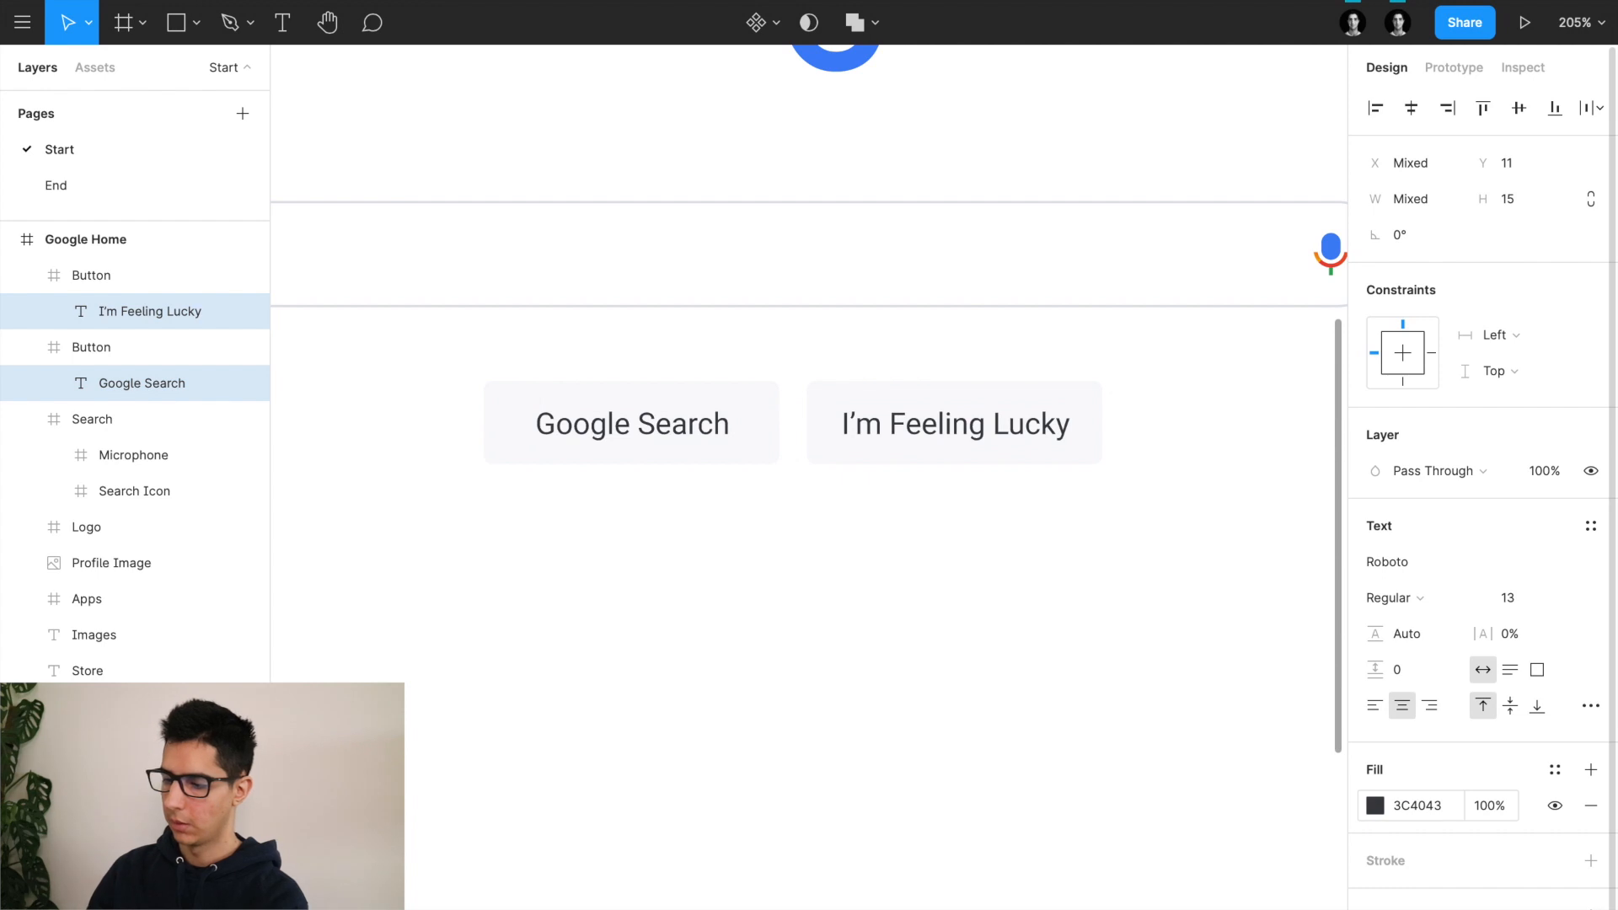
pyautogui.press('Escape')
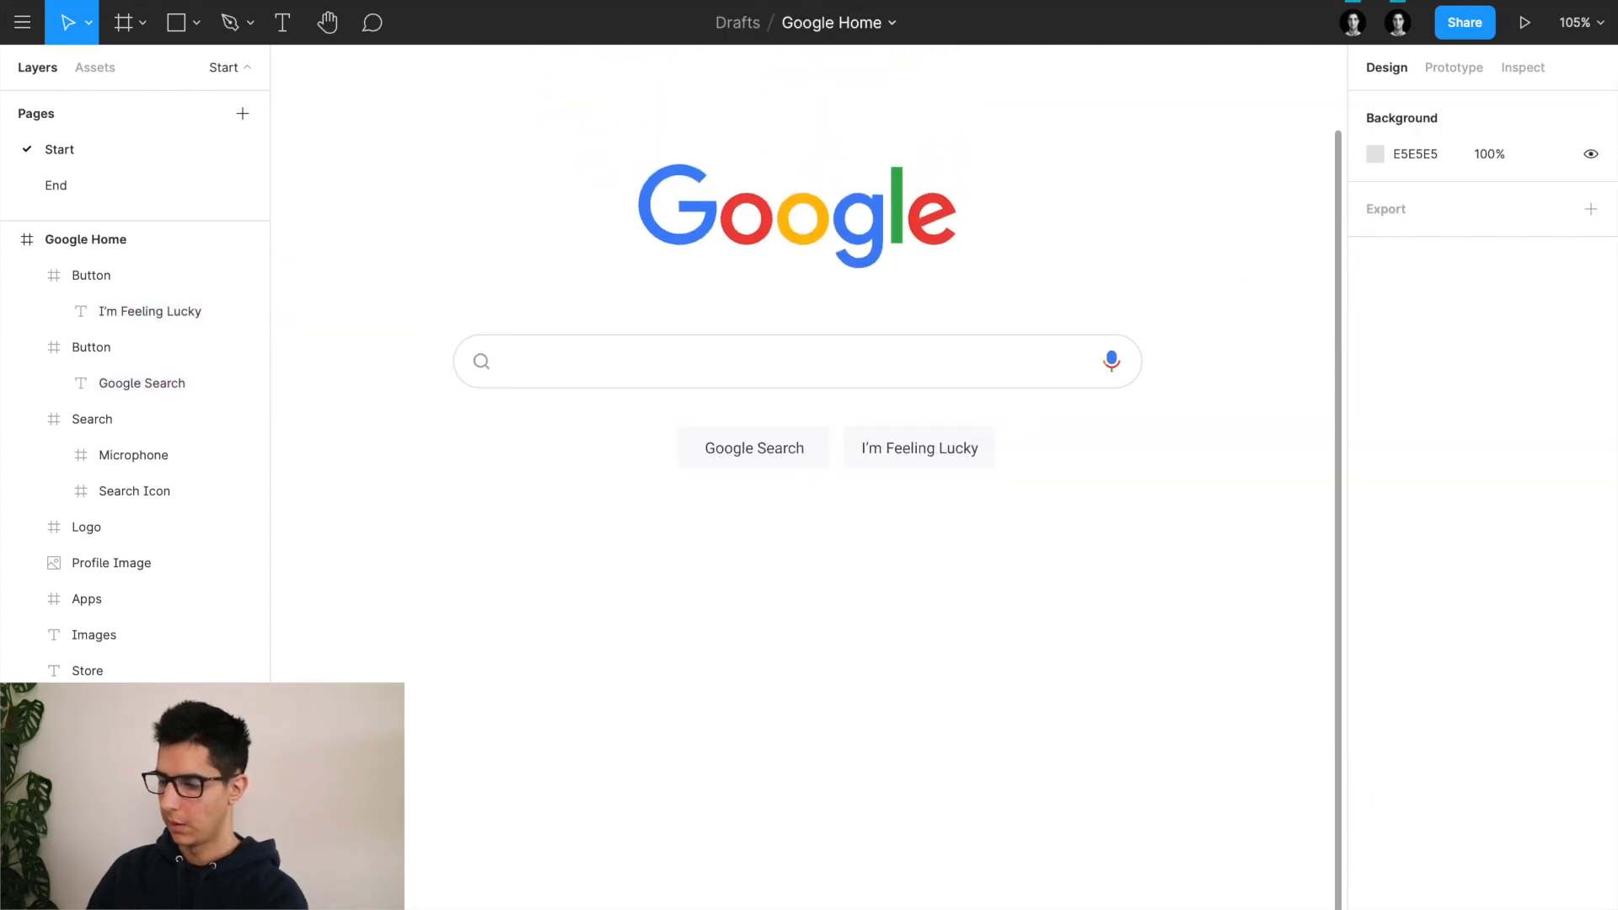
# Step: Centre the two buttons together horizontally beneath the search bar, keeping them at Y 398 and 36 px high
pyautogui.hotkey('shift', '1')
pyautogui.click(907, 451)
pyautogui.keyDown('shift'); pyautogui.click(815, 467); pyautogui.keyUp('shift')
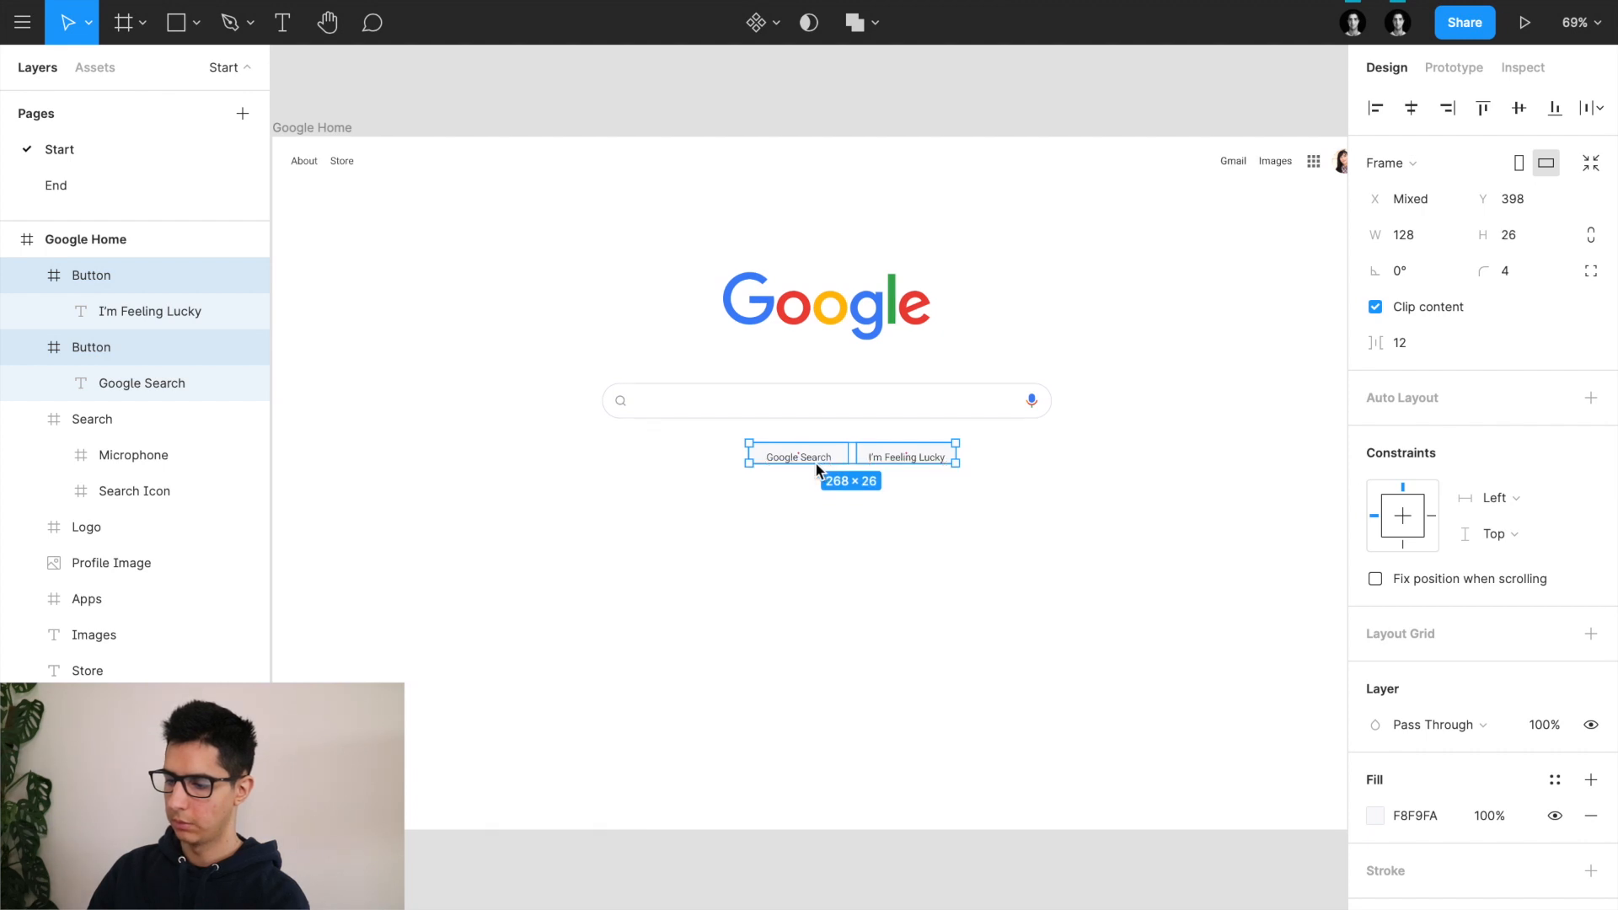
pyautogui.hotkey('ctrl', 'shift', 'Down')
pyautogui.moveTo(814, 455); pyautogui.dragTo(798, 456)
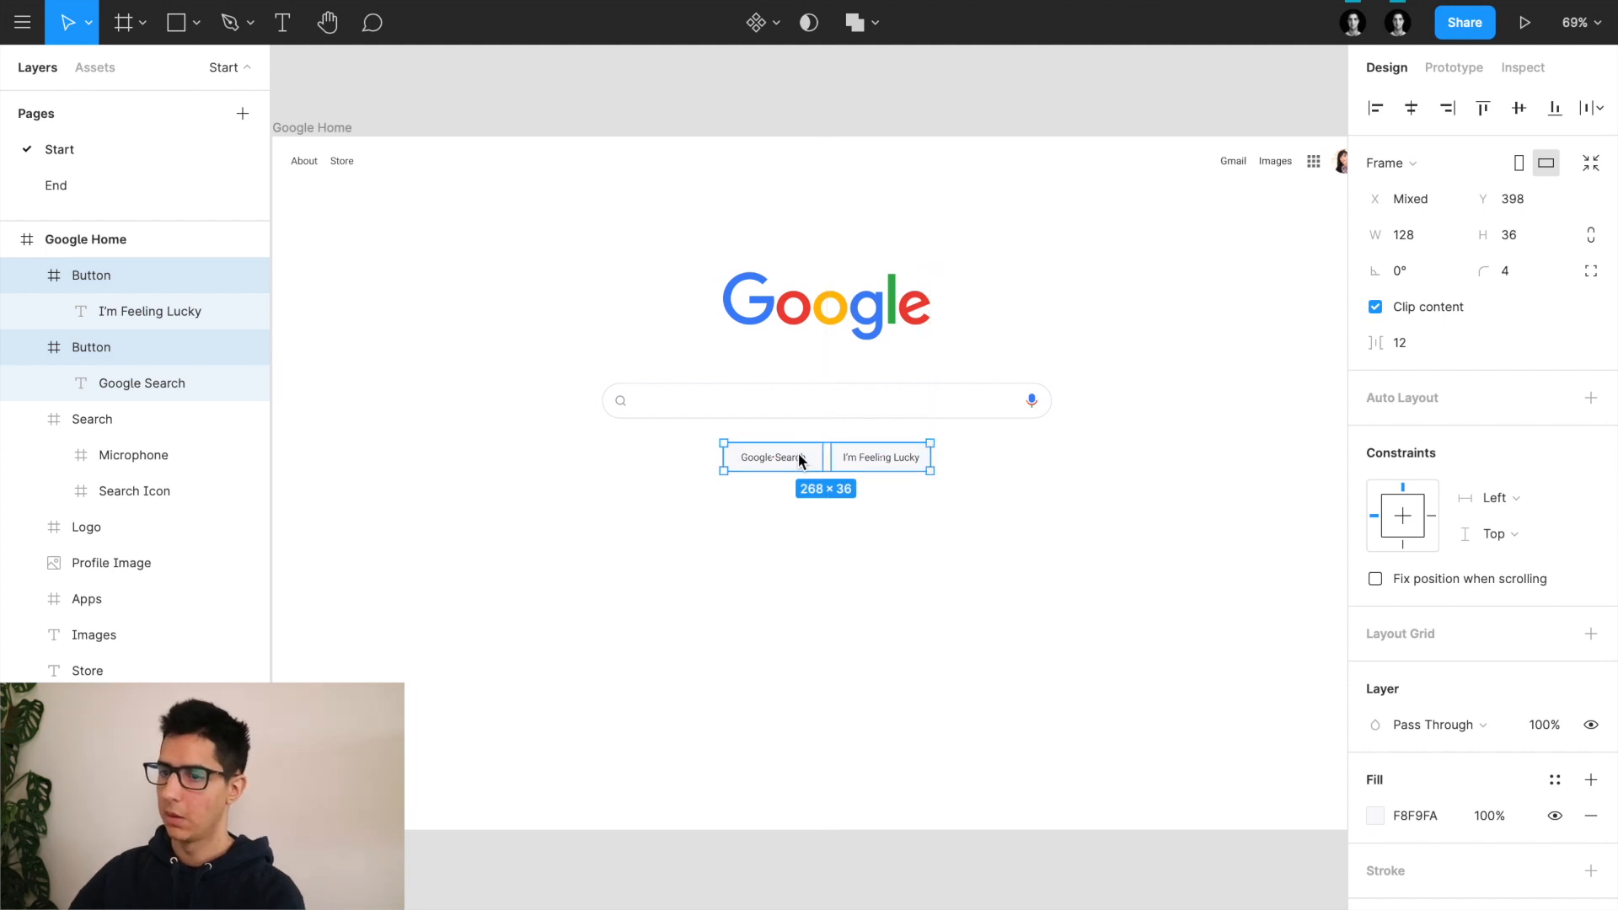
pyautogui.press('alt')
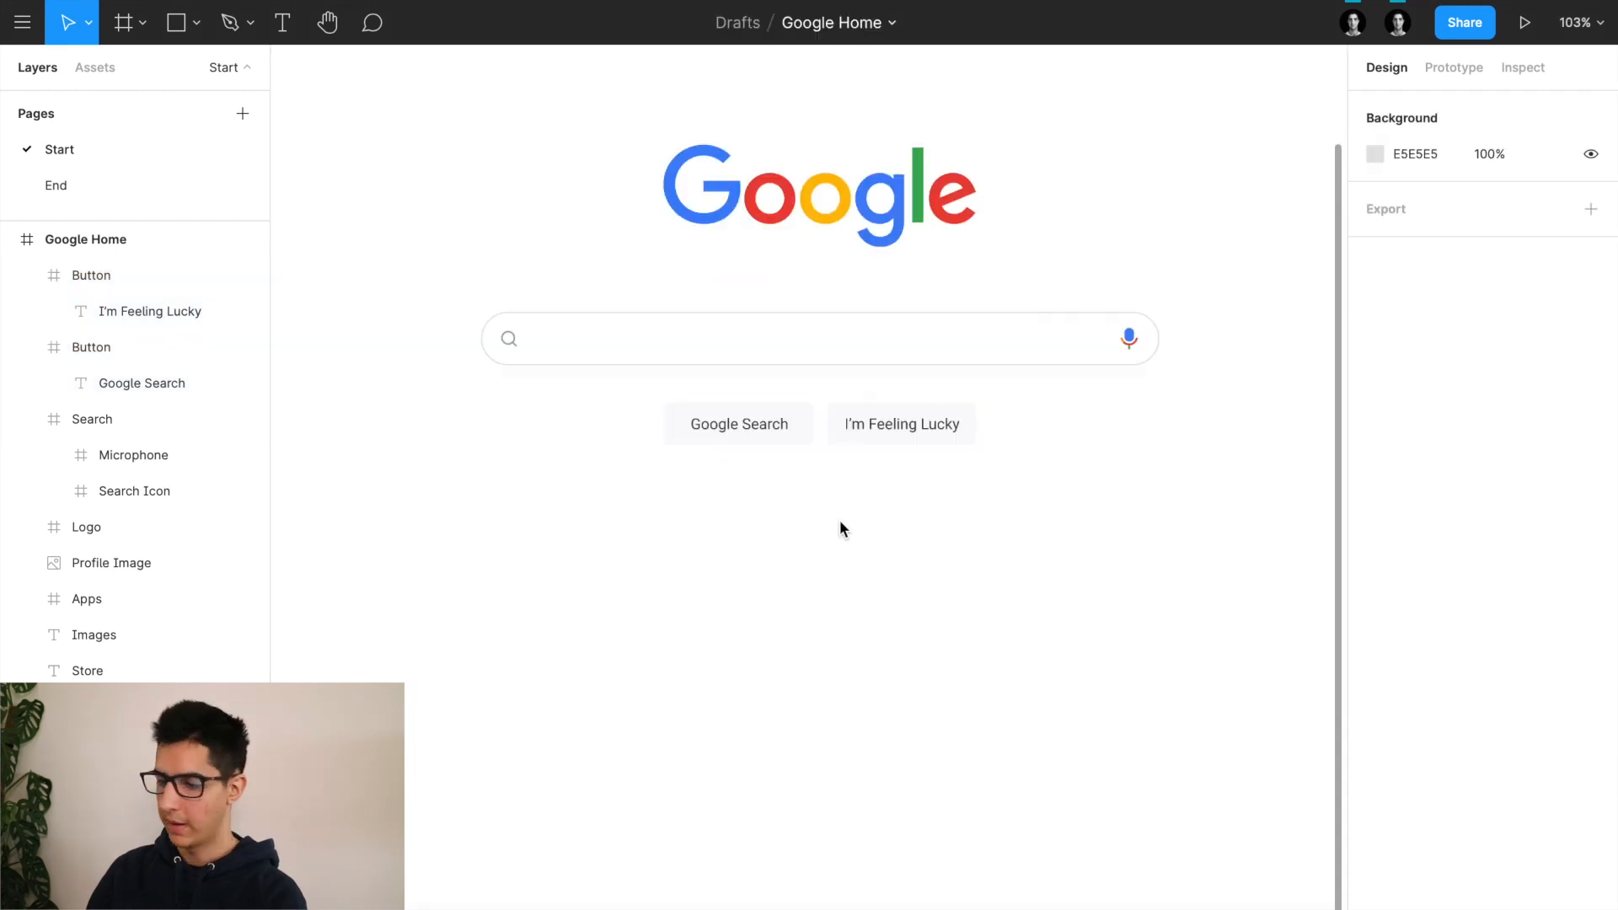
# Step: Add the text "Google offered in: Deutsch" below the two buttons
pyautogui.scroll(5, 838, 439)
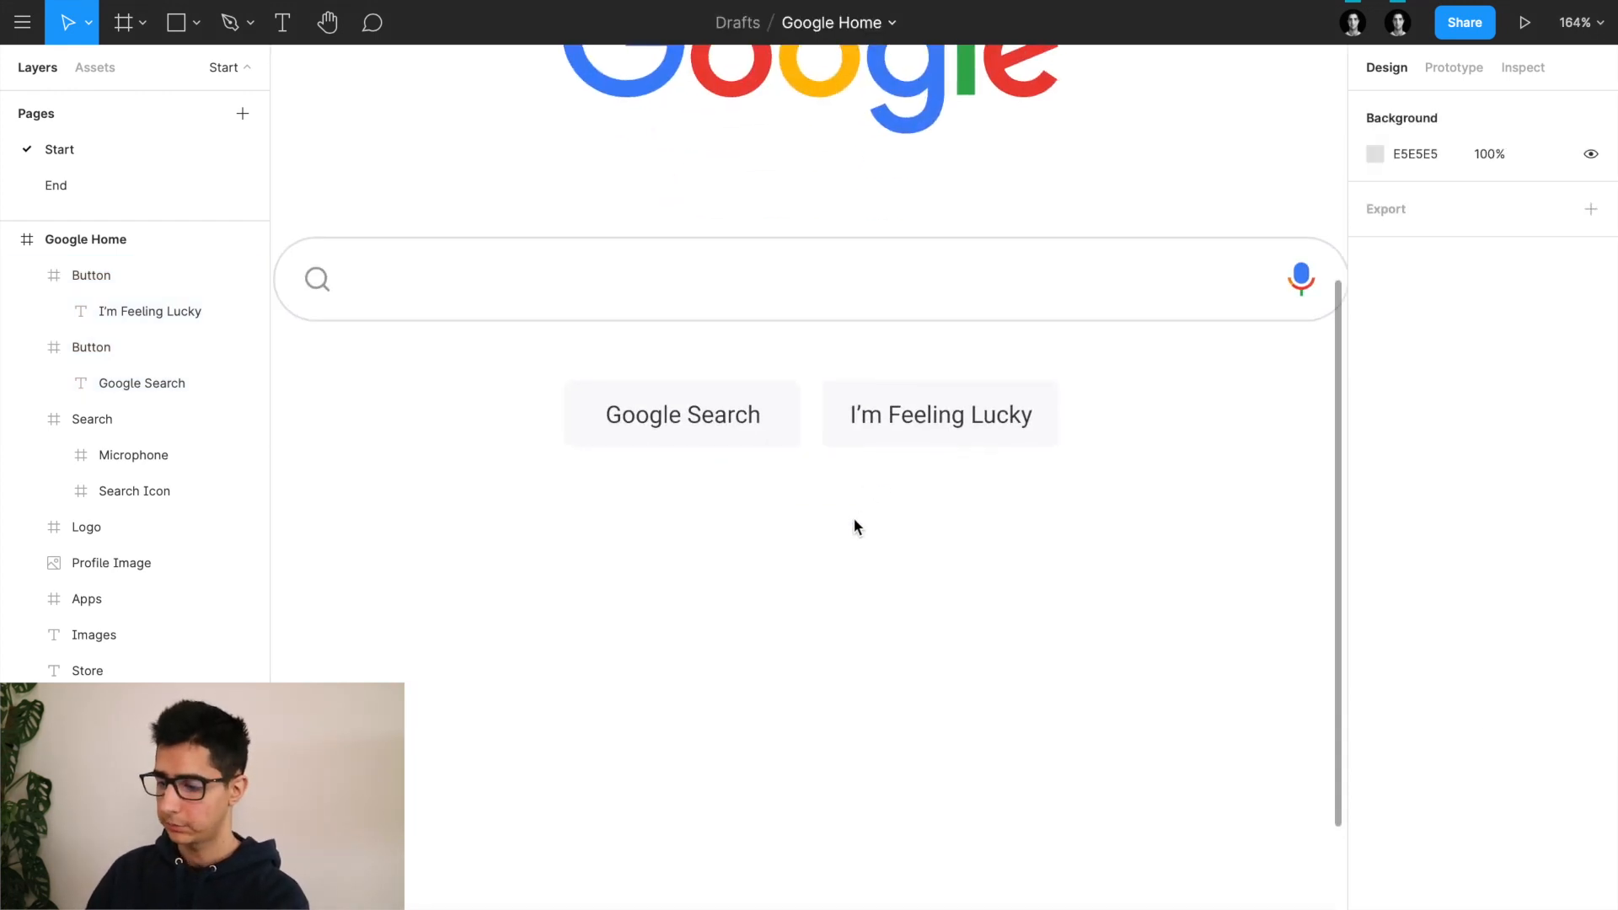
pyautogui.press('t')
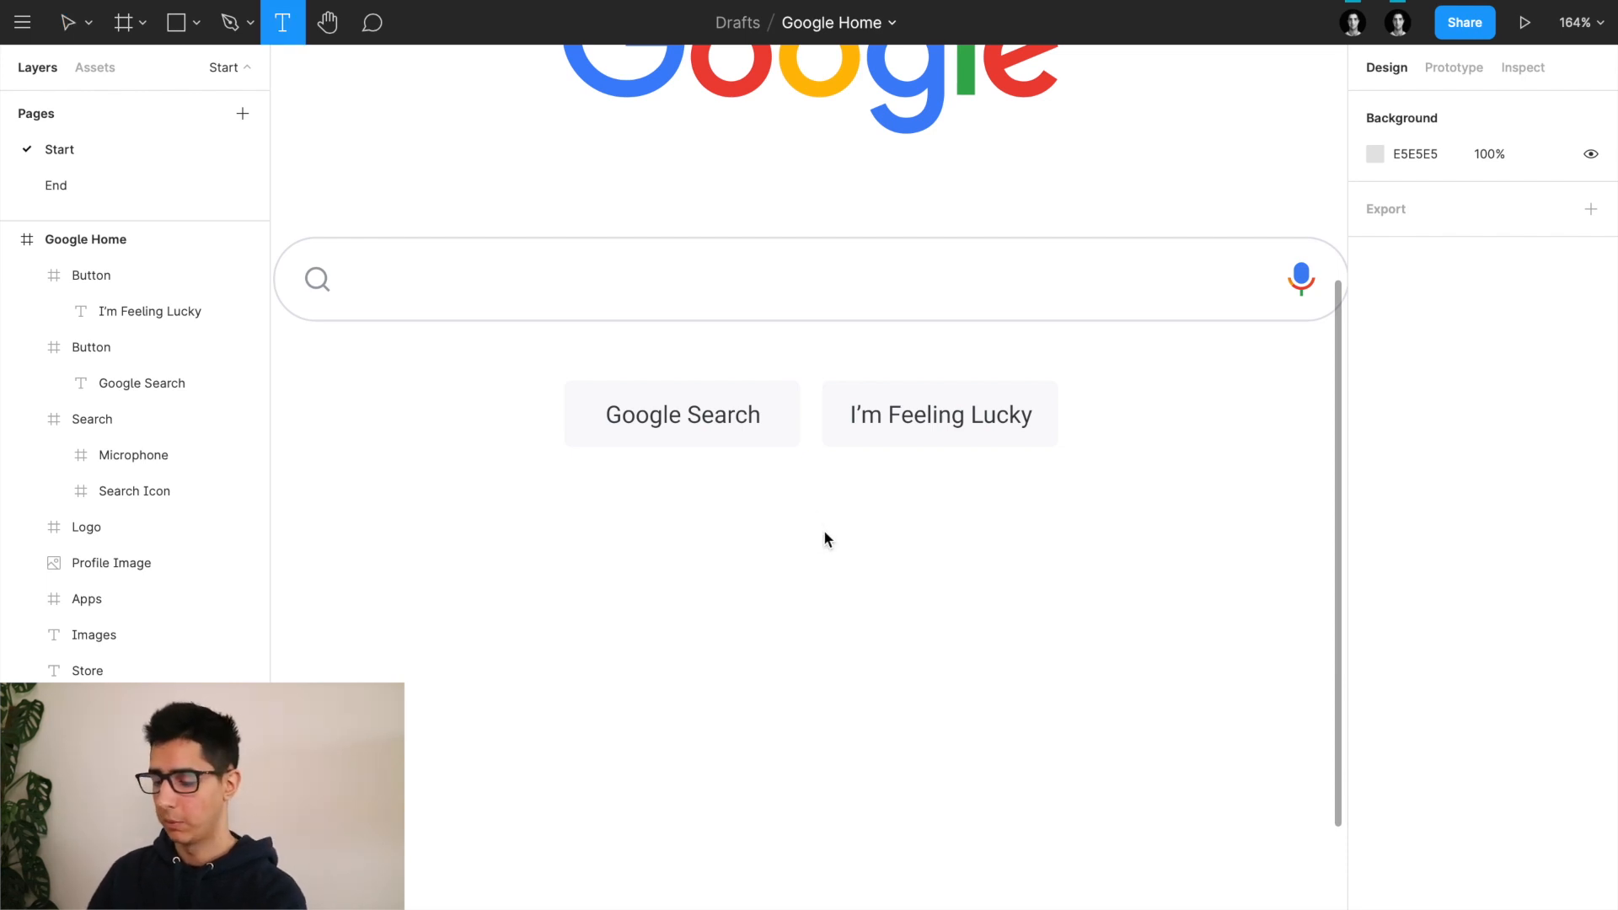
pyautogui.click(824, 533)
pyautogui.write('Google off')
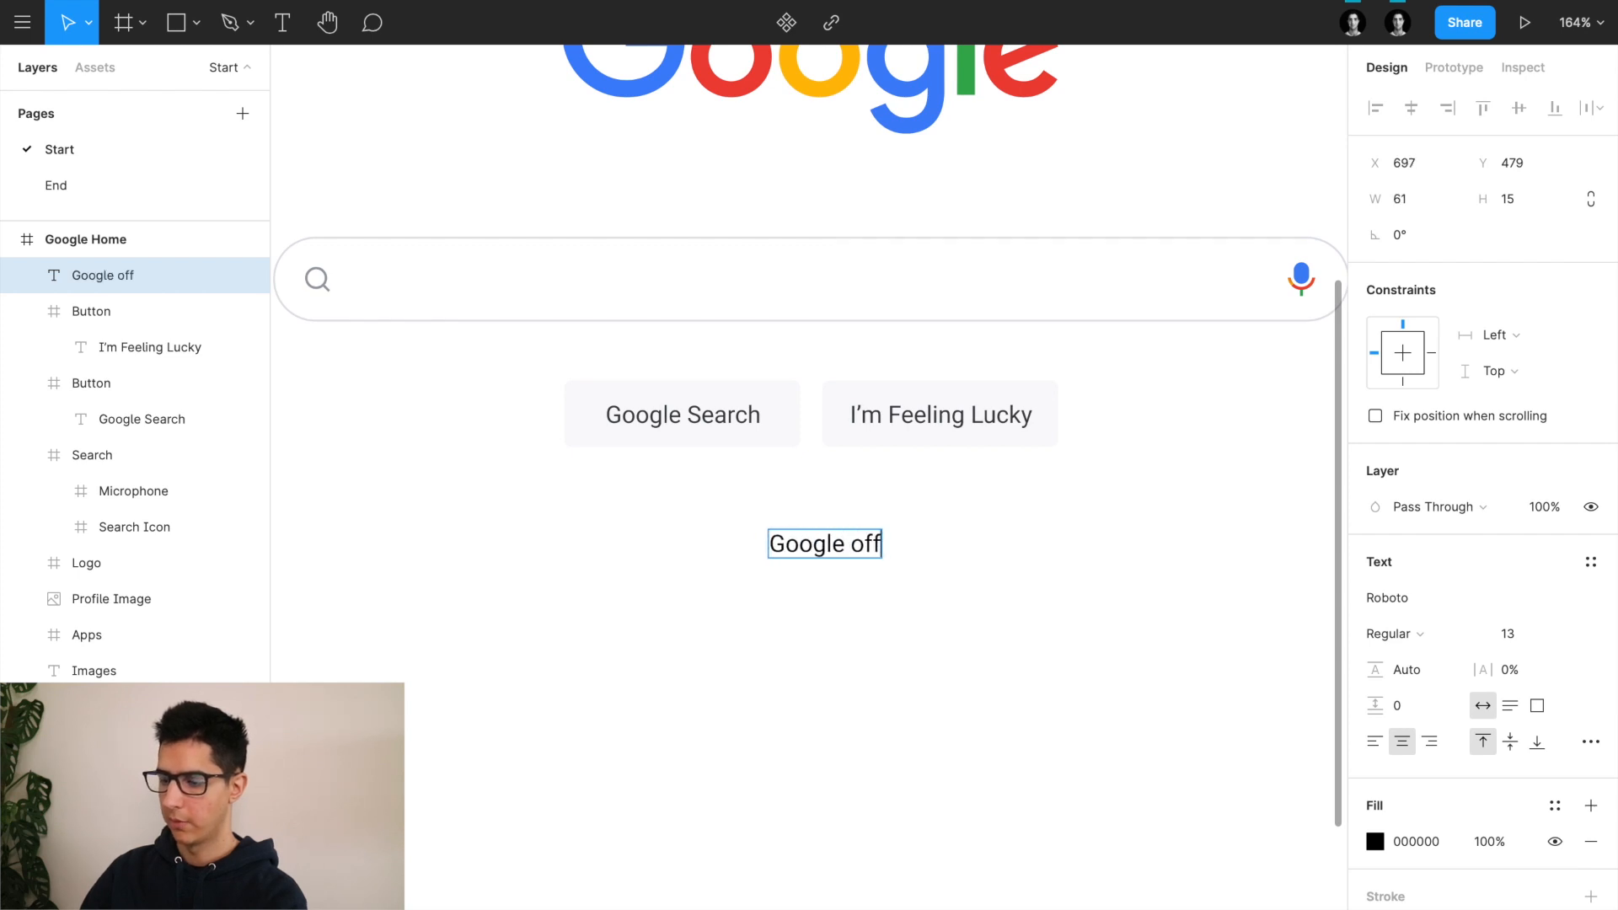
pyautogui.write('ered in: Deutsch')
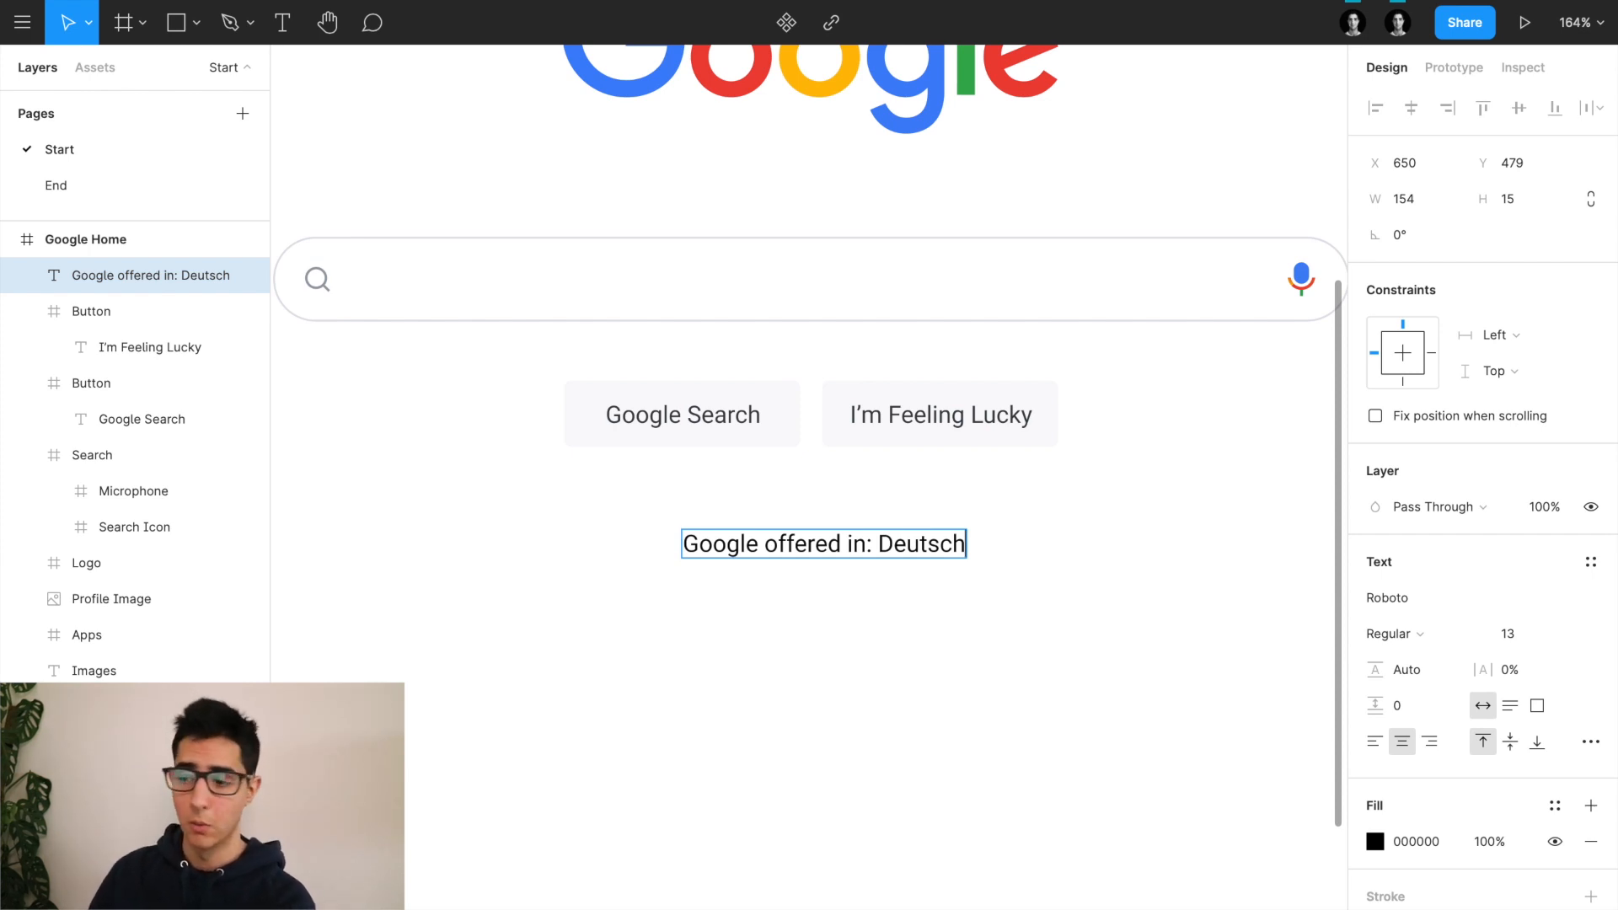
pyautogui.press('Escape')
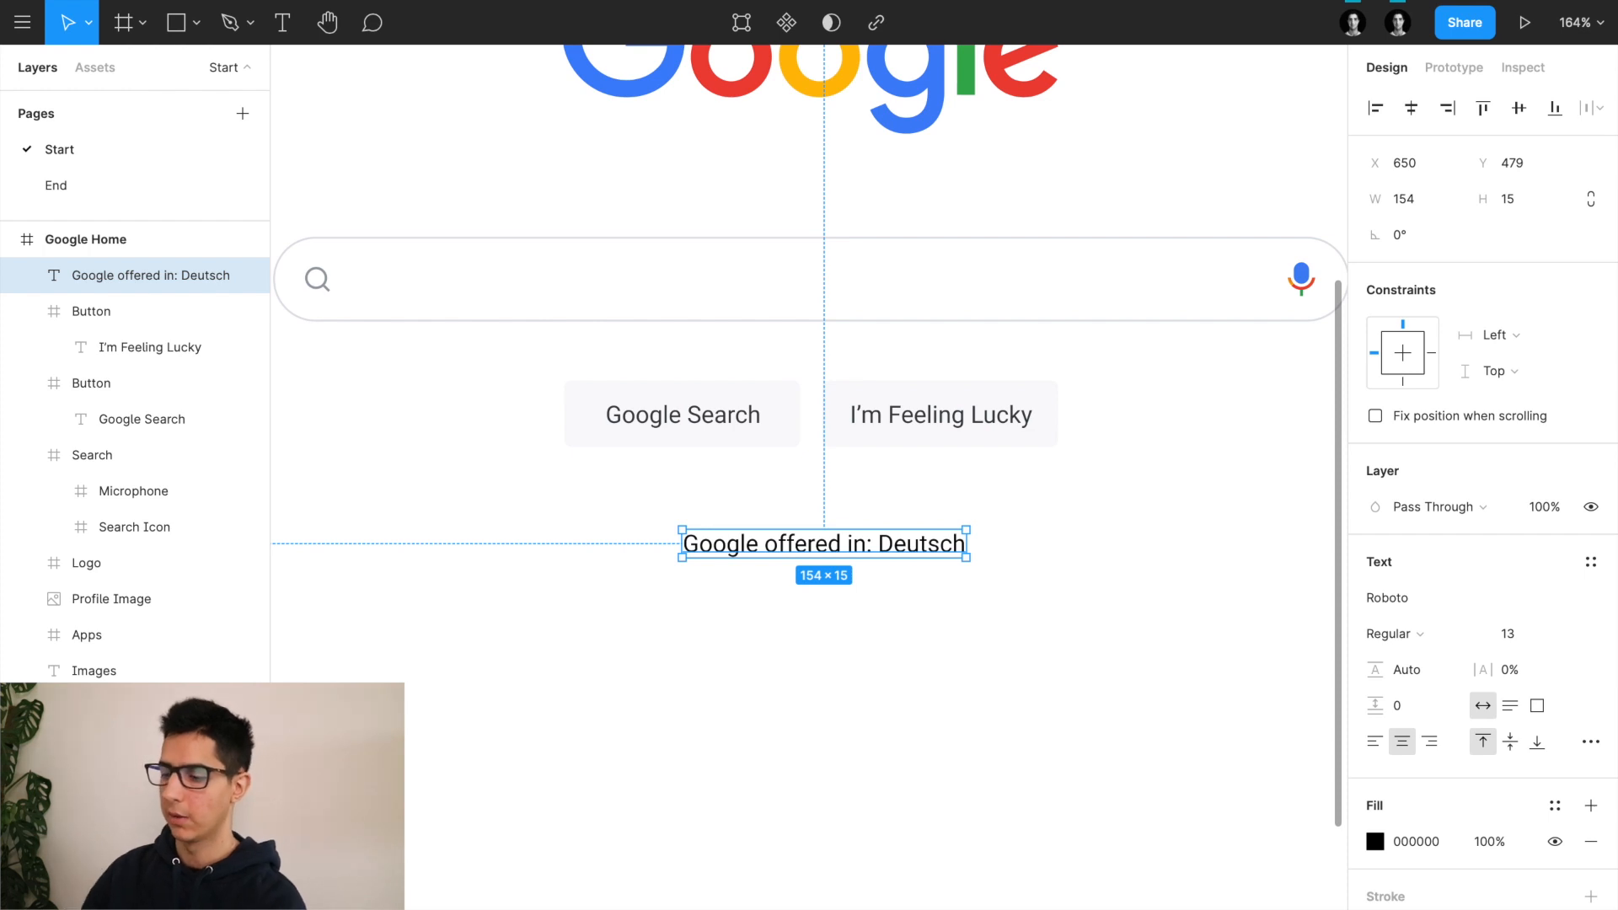
# Step: Set the fill of only the word "Deutsch" in the new text line to 1A0DAB
pyautogui.doubleClick(944, 550)
pyautogui.doubleClick(925, 545)
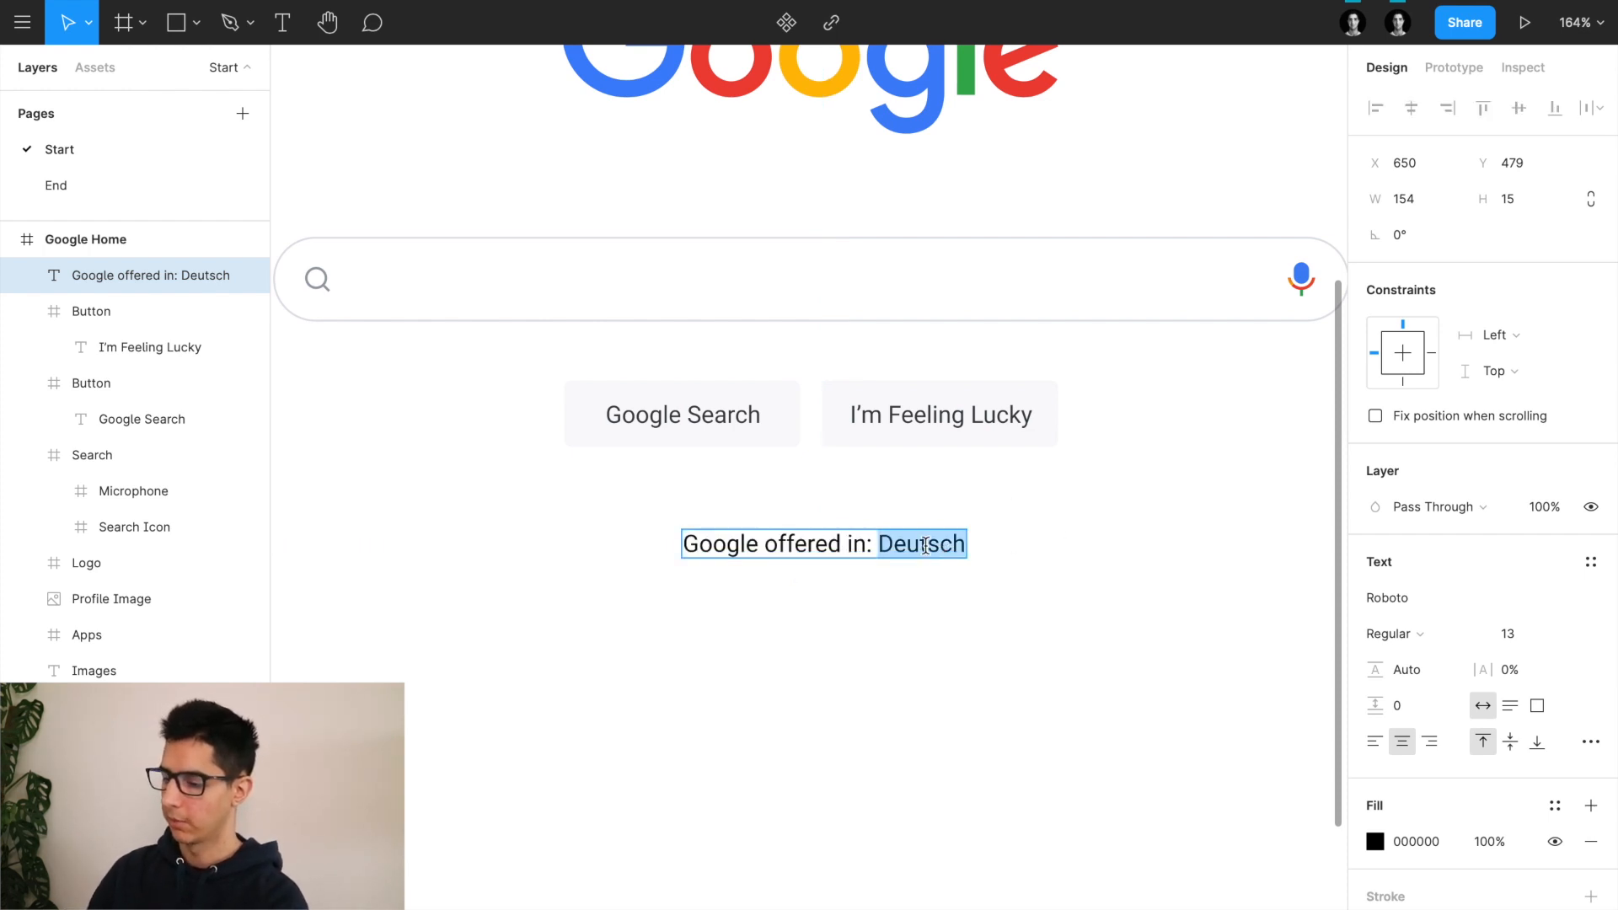
pyautogui.click(1425, 845)
pyautogui.write('1ADDAB')
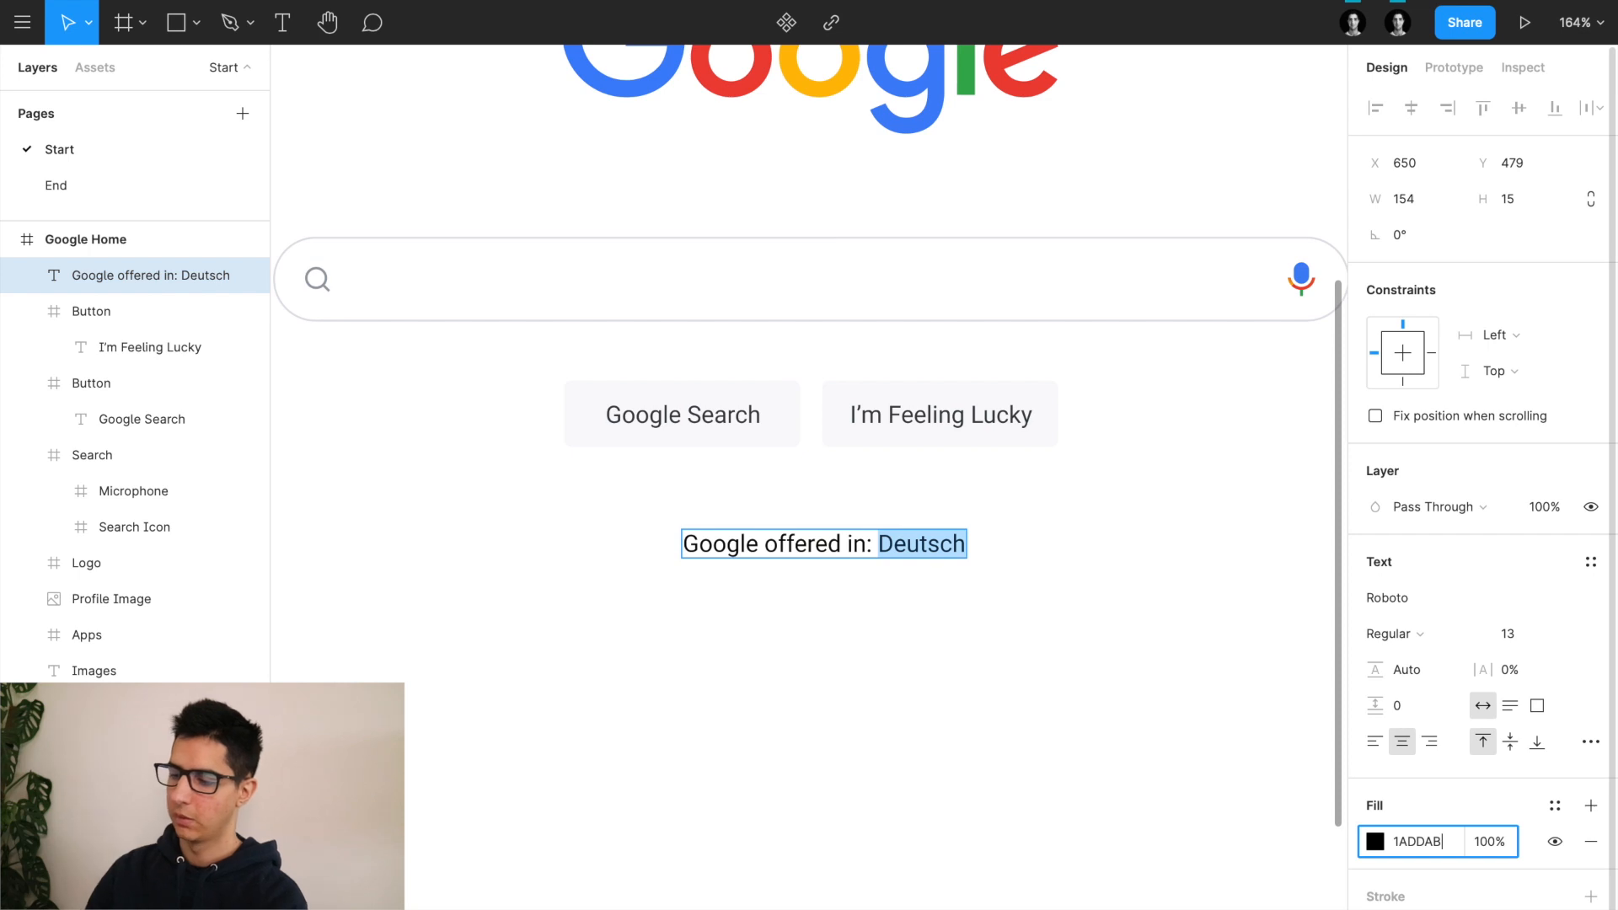
pyautogui.press('Return')
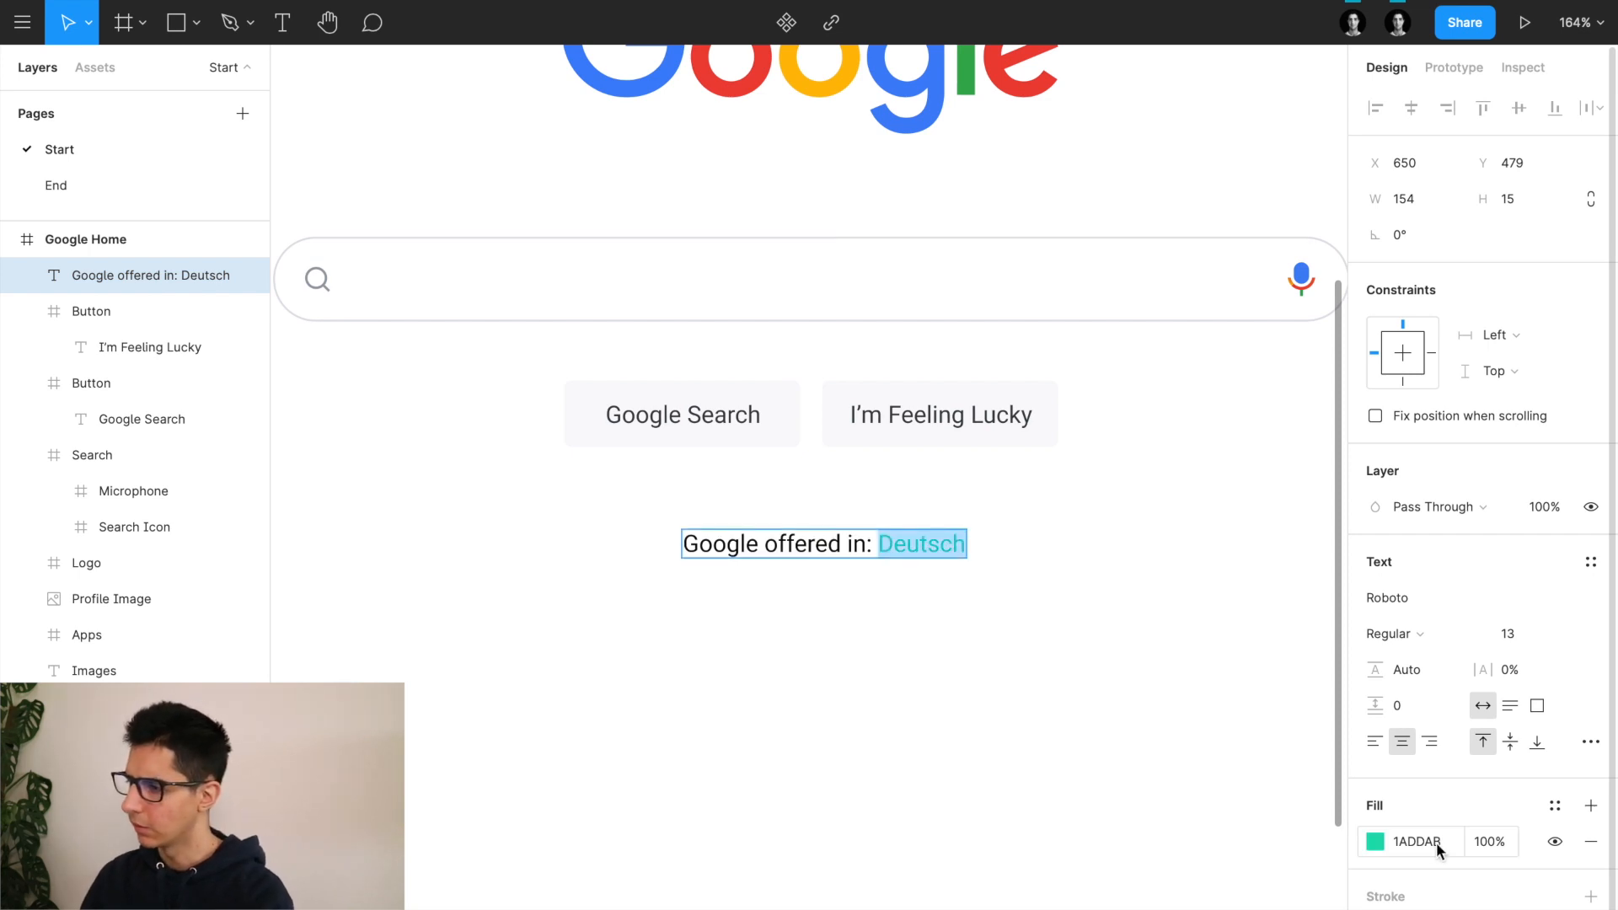
pyautogui.click(1436, 842)
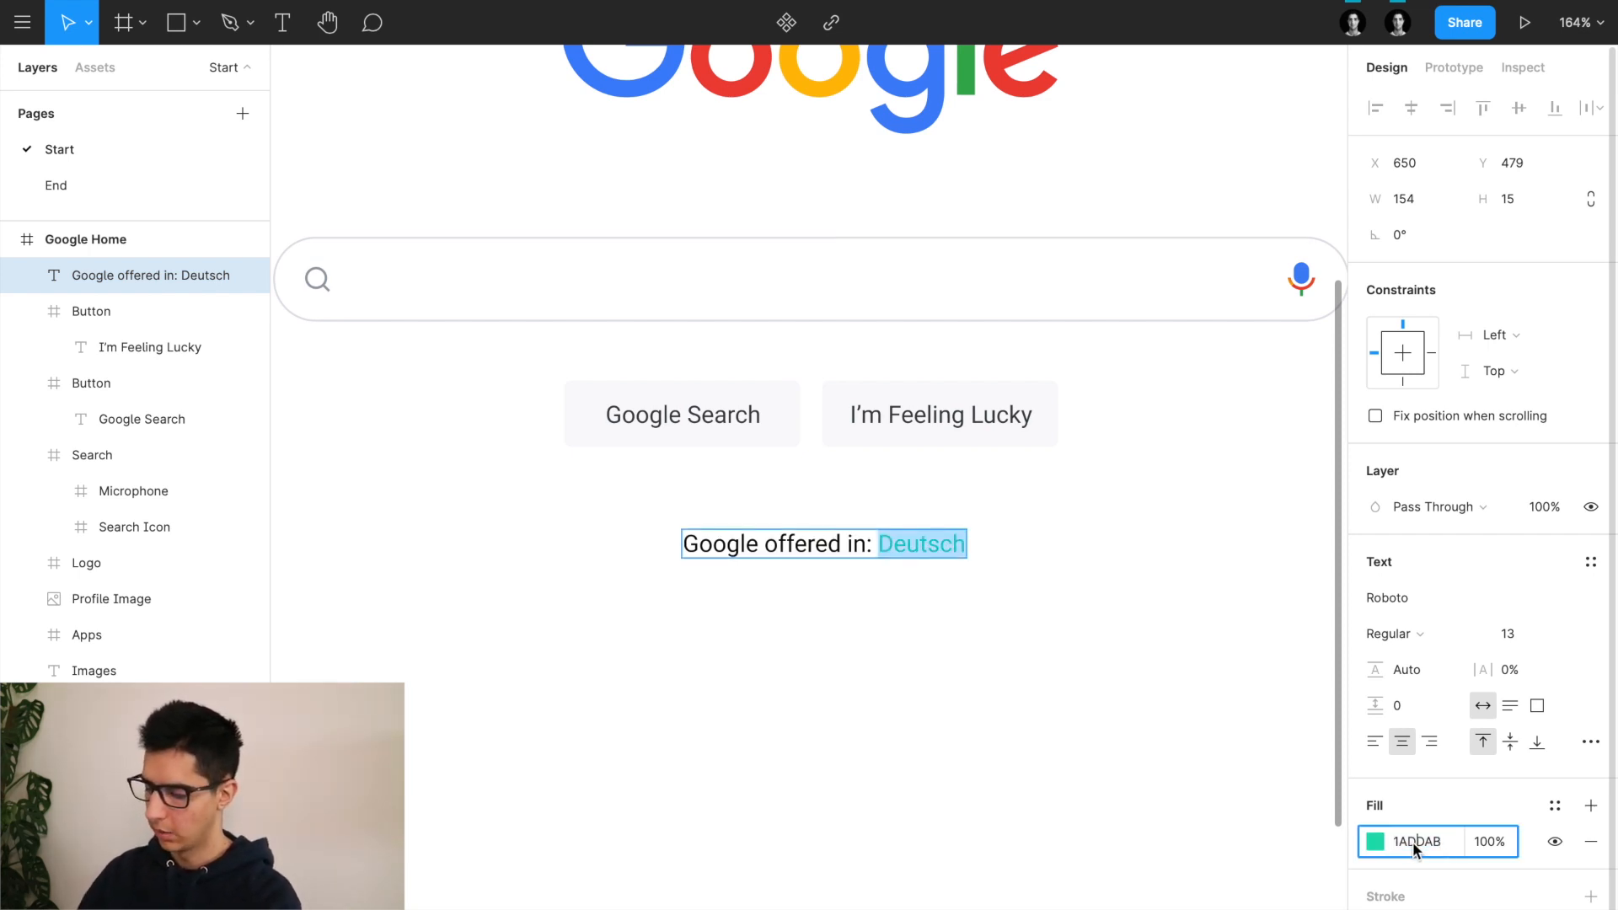
pyautogui.press('BackSpace')
pyautogui.write('0')
pyautogui.press('Return')
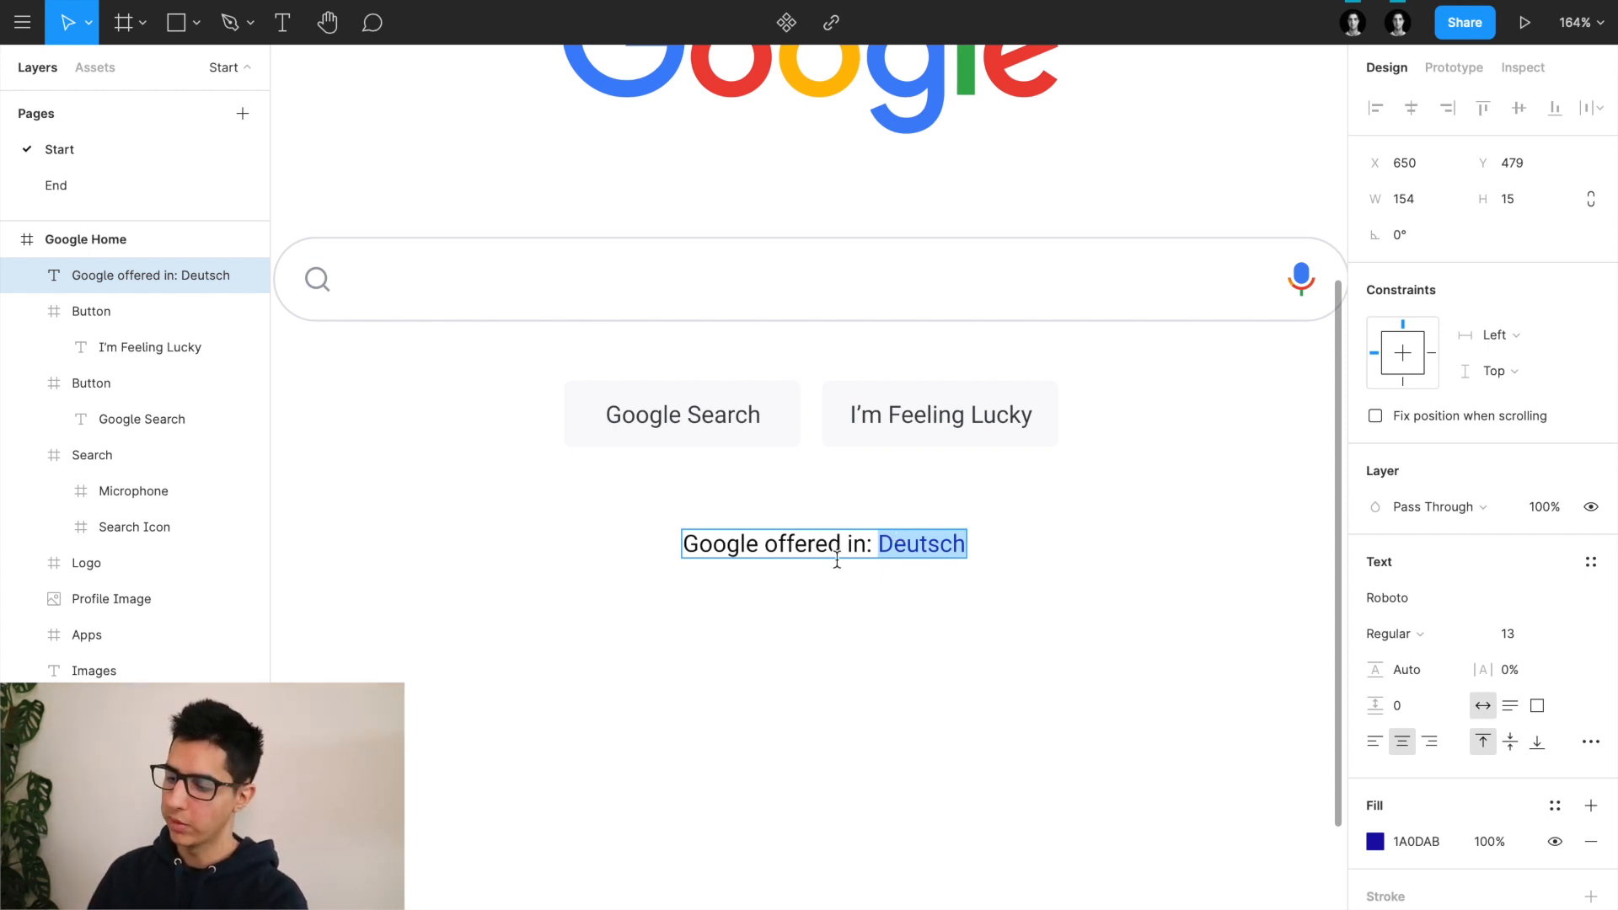
pyautogui.press('Escape')
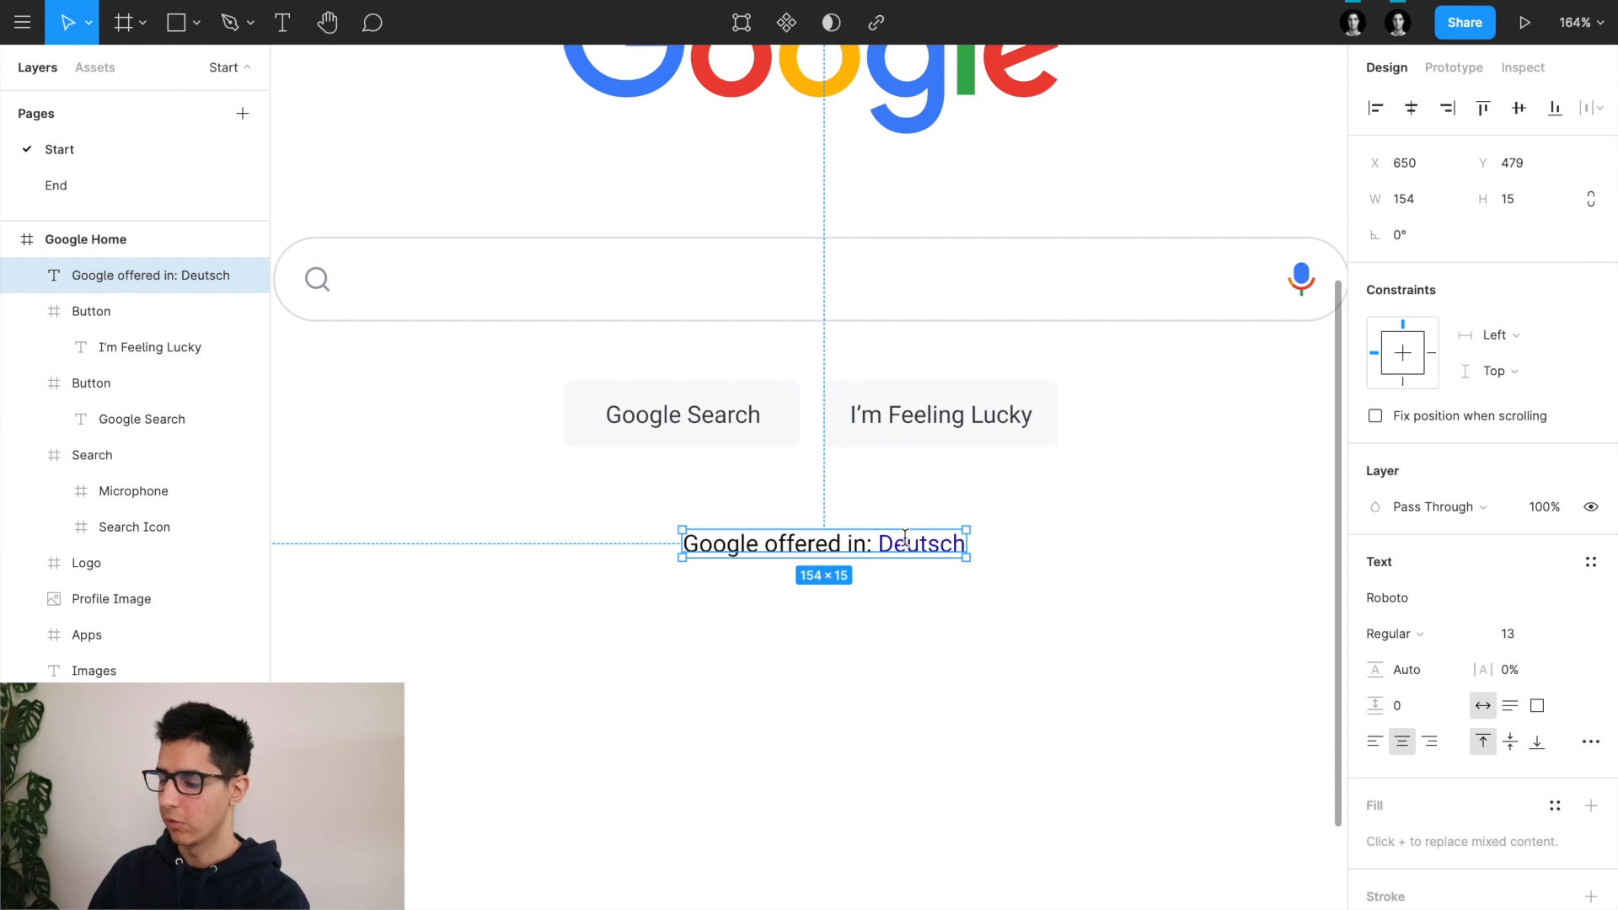
# Step: Reselect only the word "Deutsch" inside the text line to check its separate fill
pyautogui.doubleClick(932, 556)
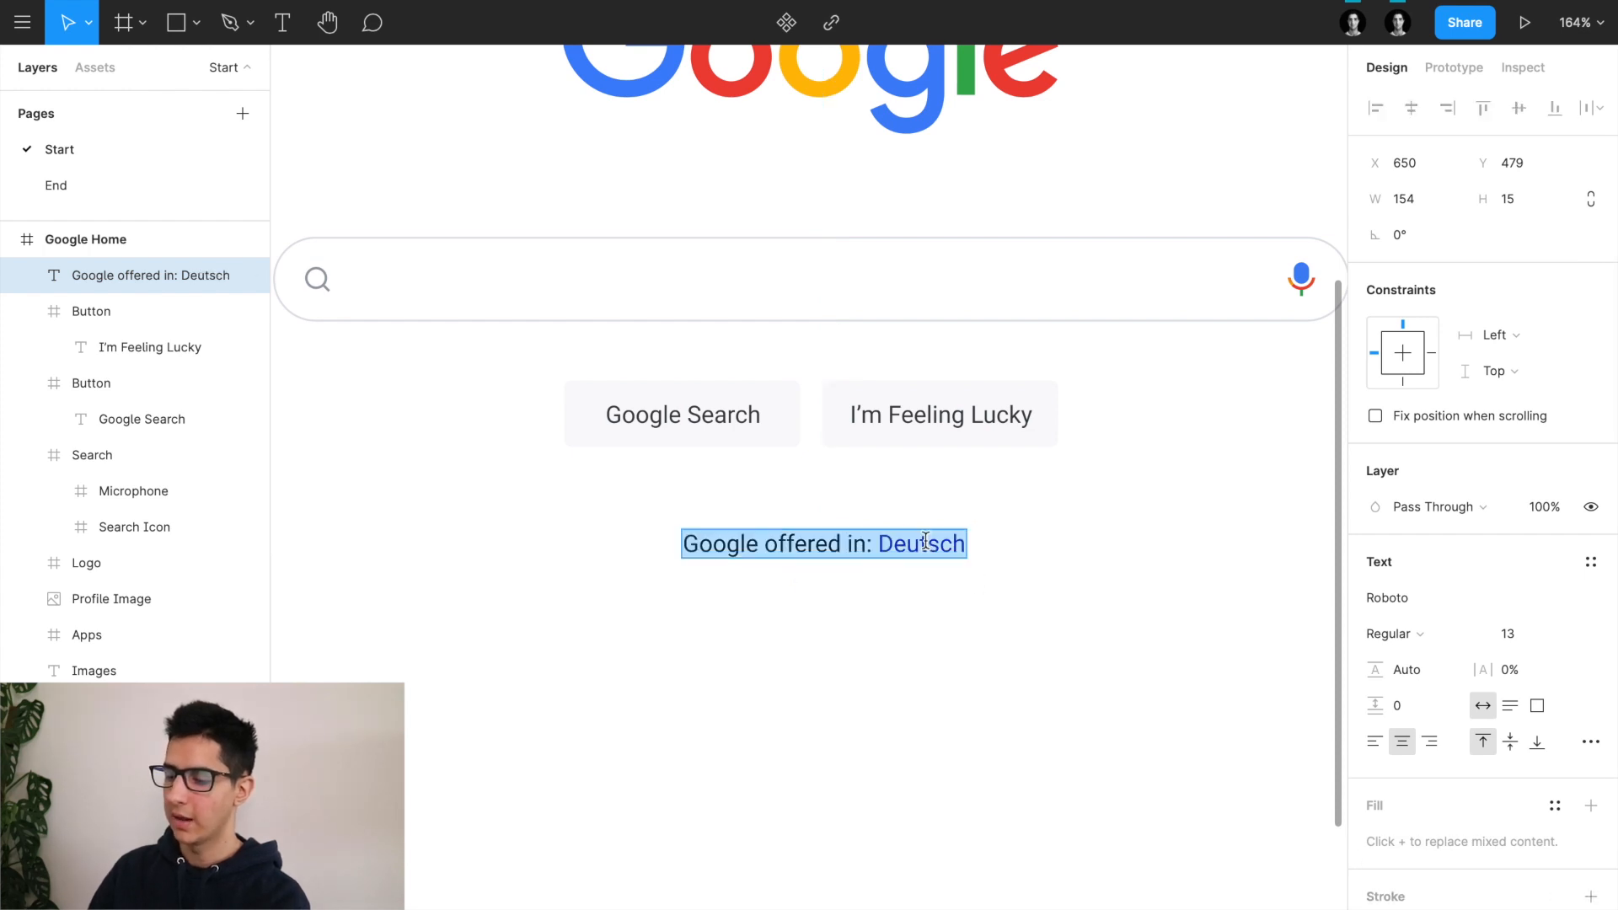
pyautogui.doubleClick(915, 544)
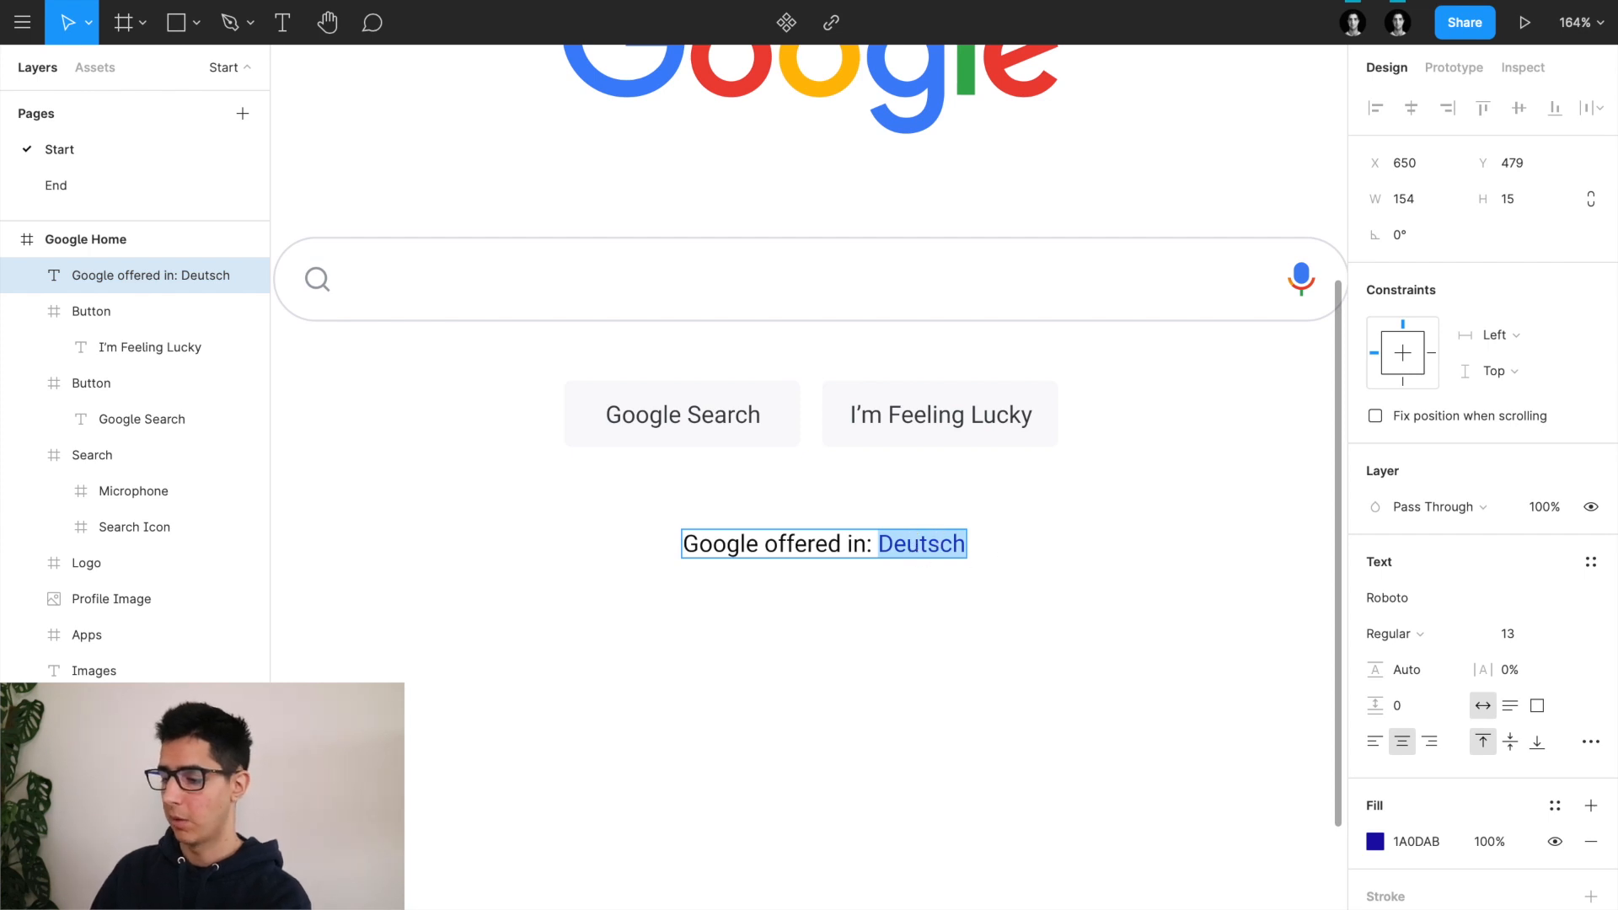
pyautogui.click(938, 592)
# Step: Move the "Google offered in: Deutsch" text up to Y 458 and centre it horizontally in the Google Home frame
pyautogui.moveTo(867, 541); pyautogui.dragTo(854, 510)
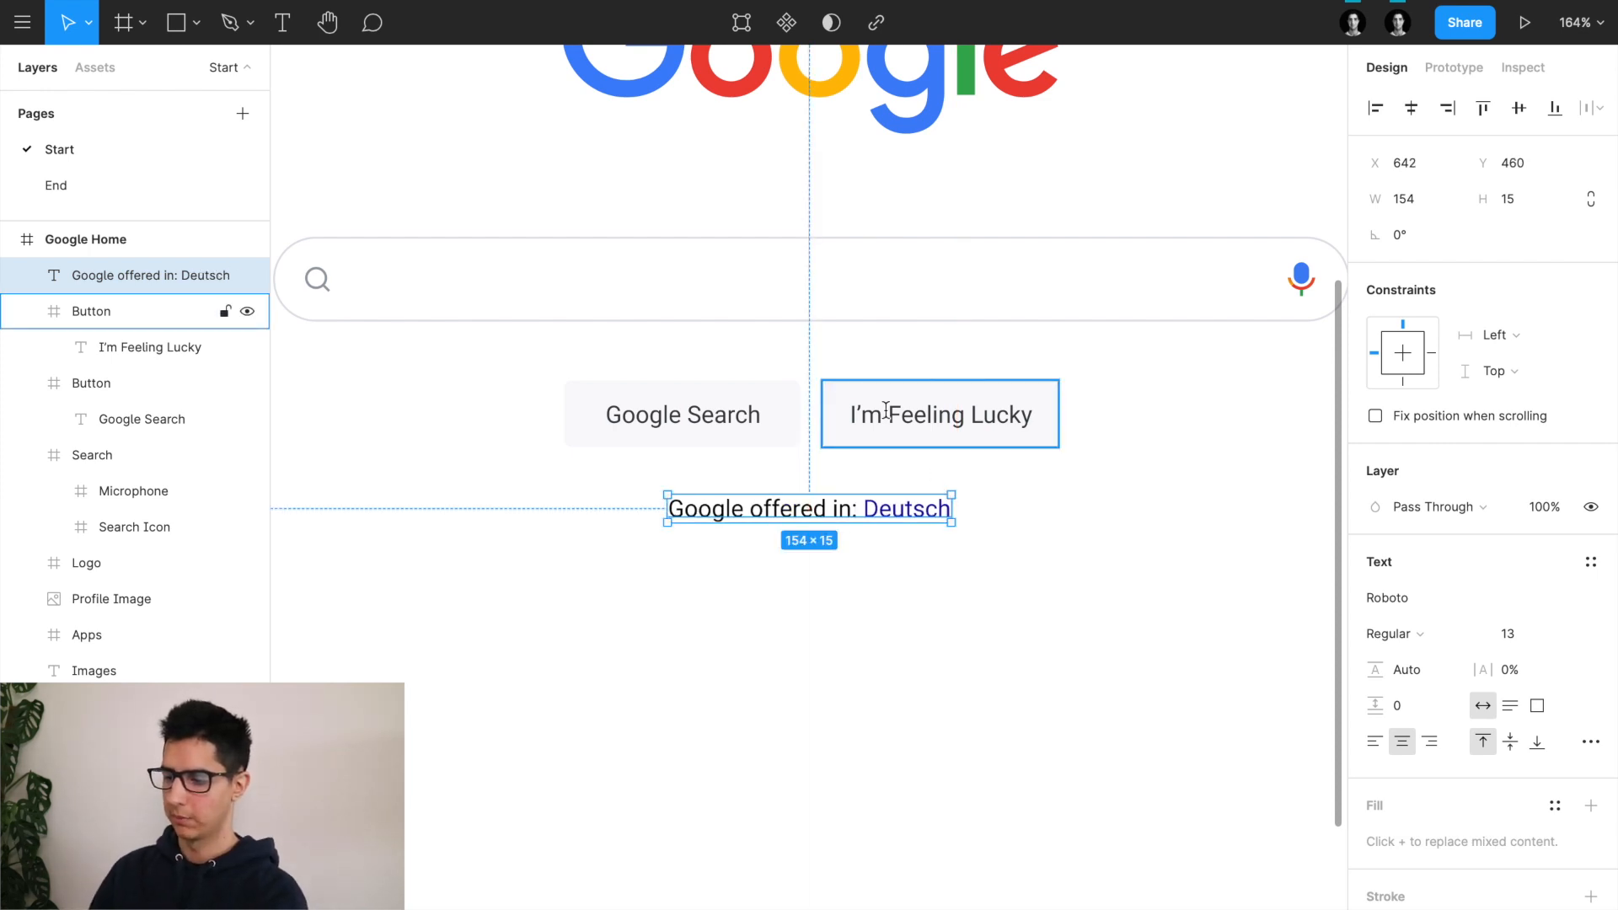
pyautogui.press('Up')
pyautogui.press('Up')
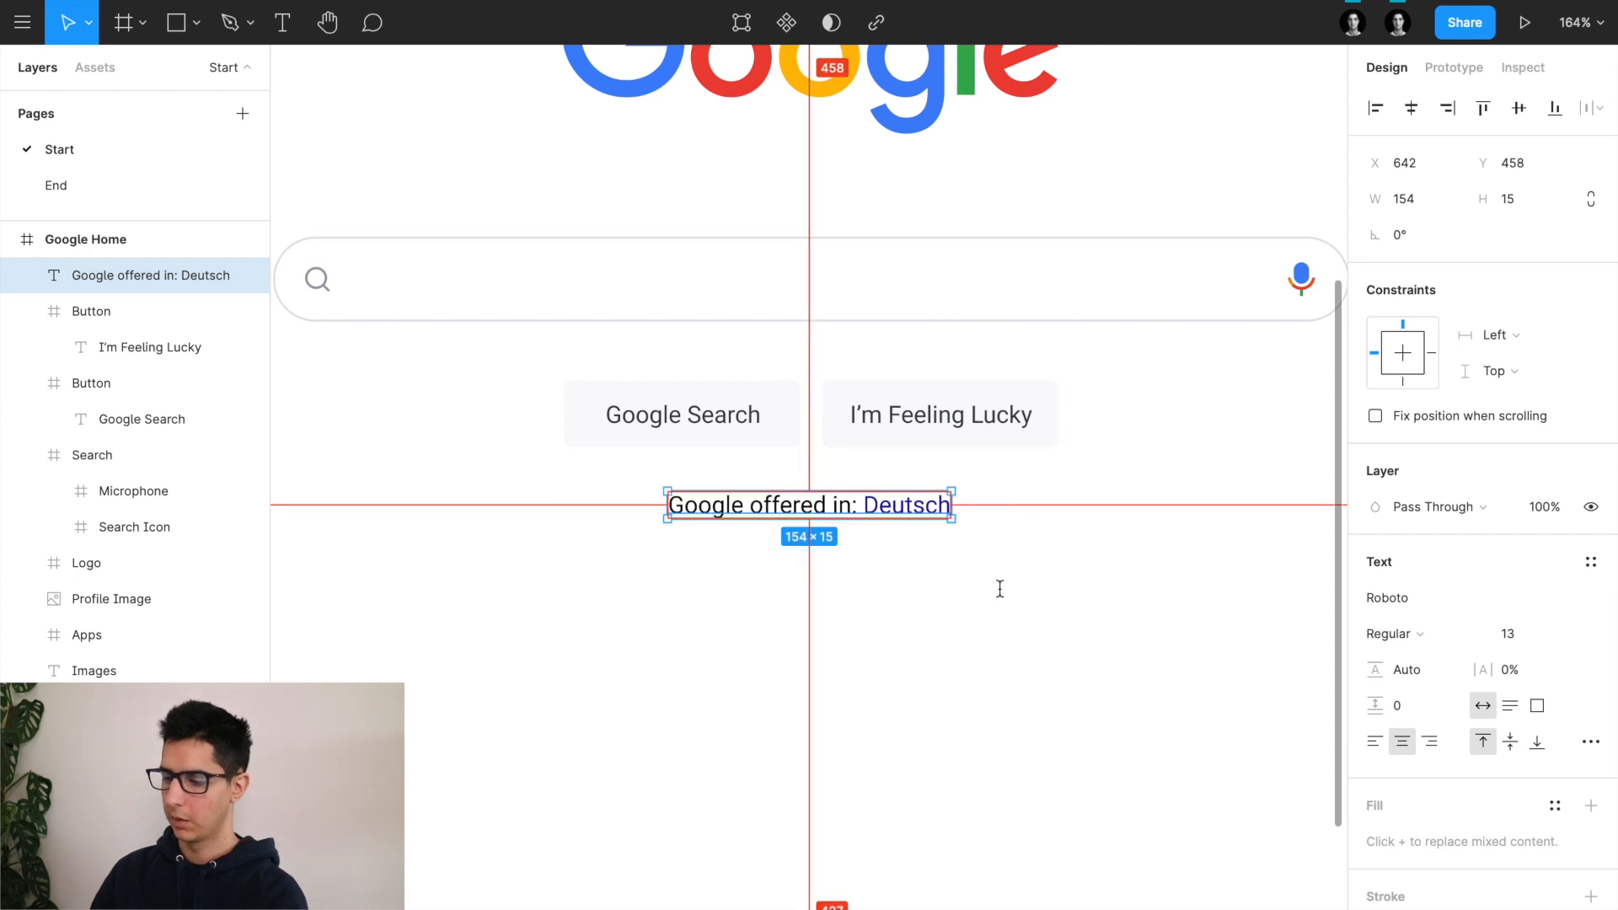
pyautogui.scroll(-5, 1000, 588)
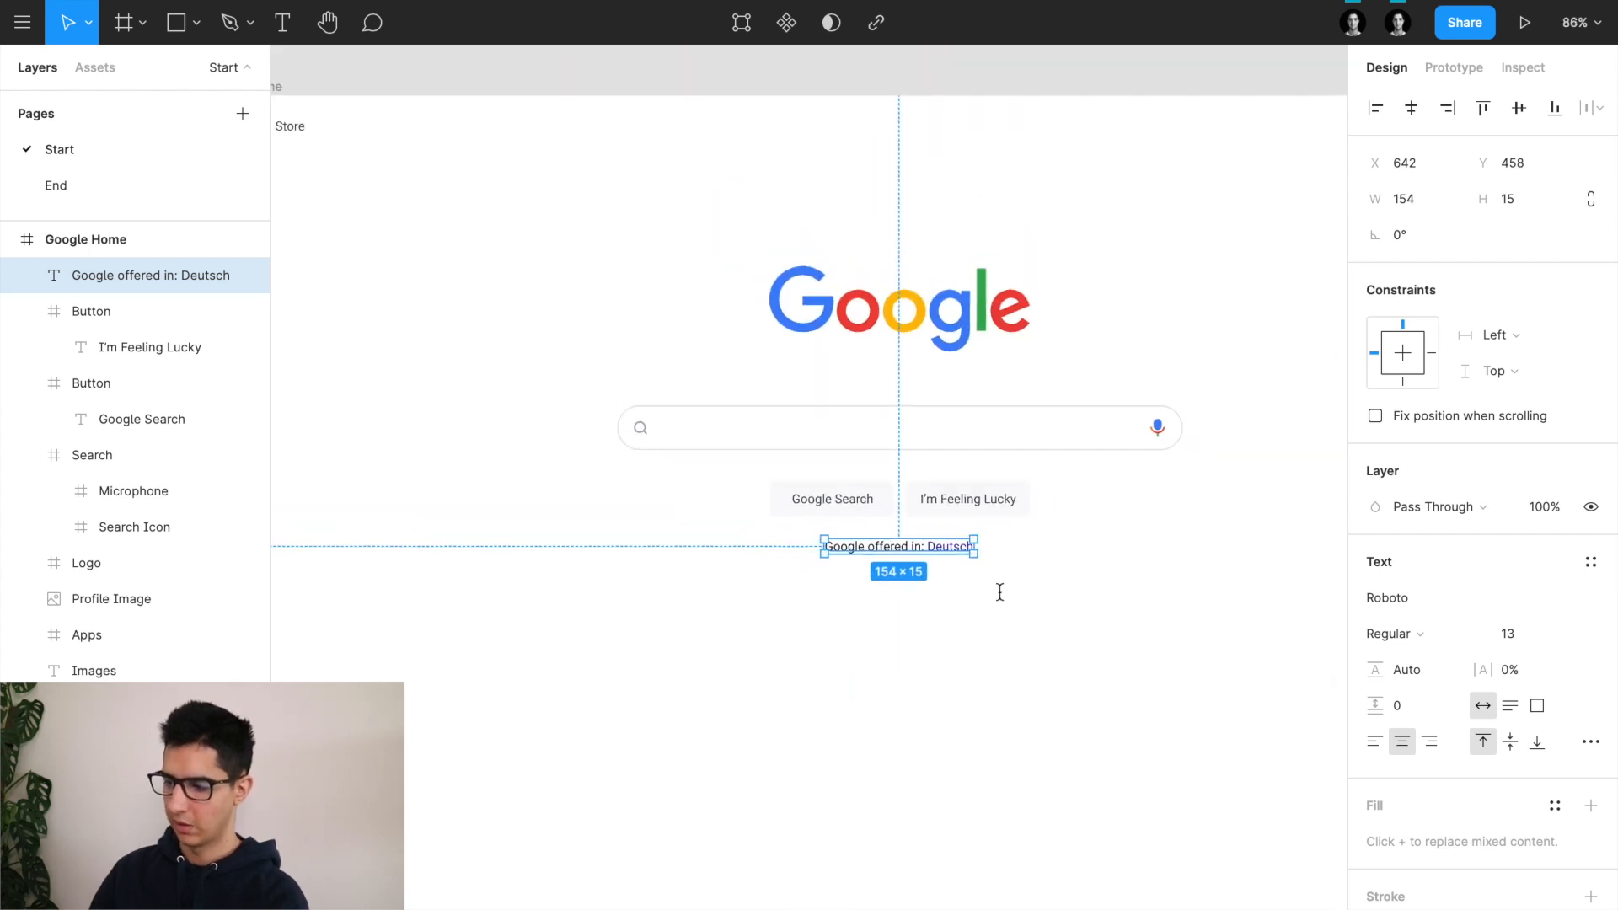
pyautogui.click(1405, 111)
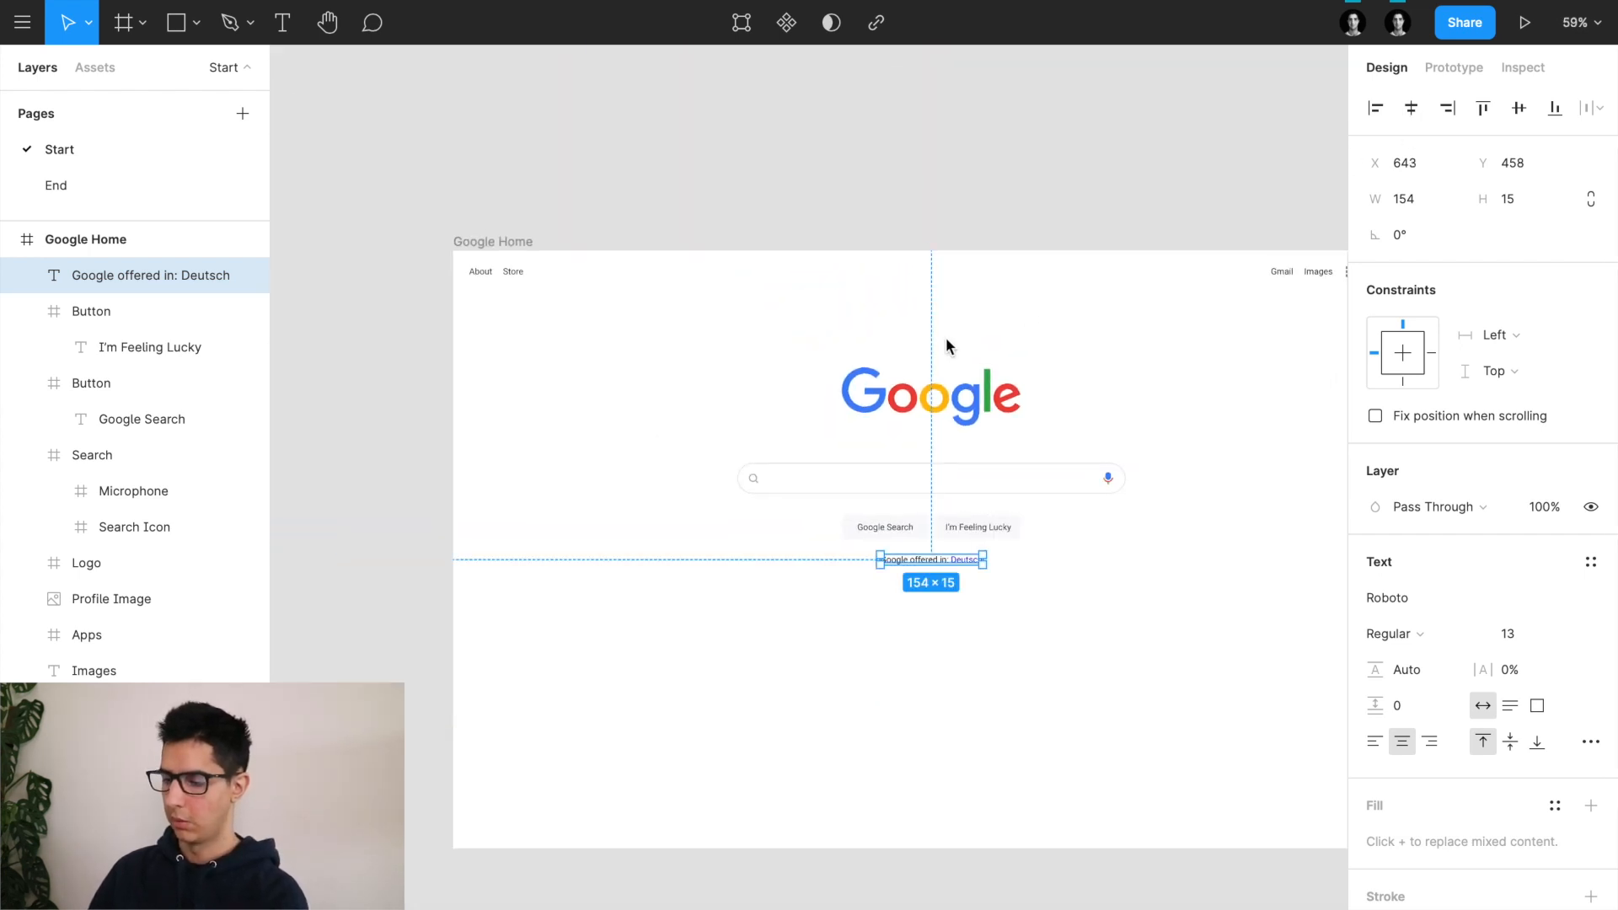
# Step: Draw a full-width footer frame of 1440 × 40 px in the lower part of the Google Home frame, at X 0, Y 762
pyautogui.hscroll(3, 946, 341)
pyautogui.click(381, 245)
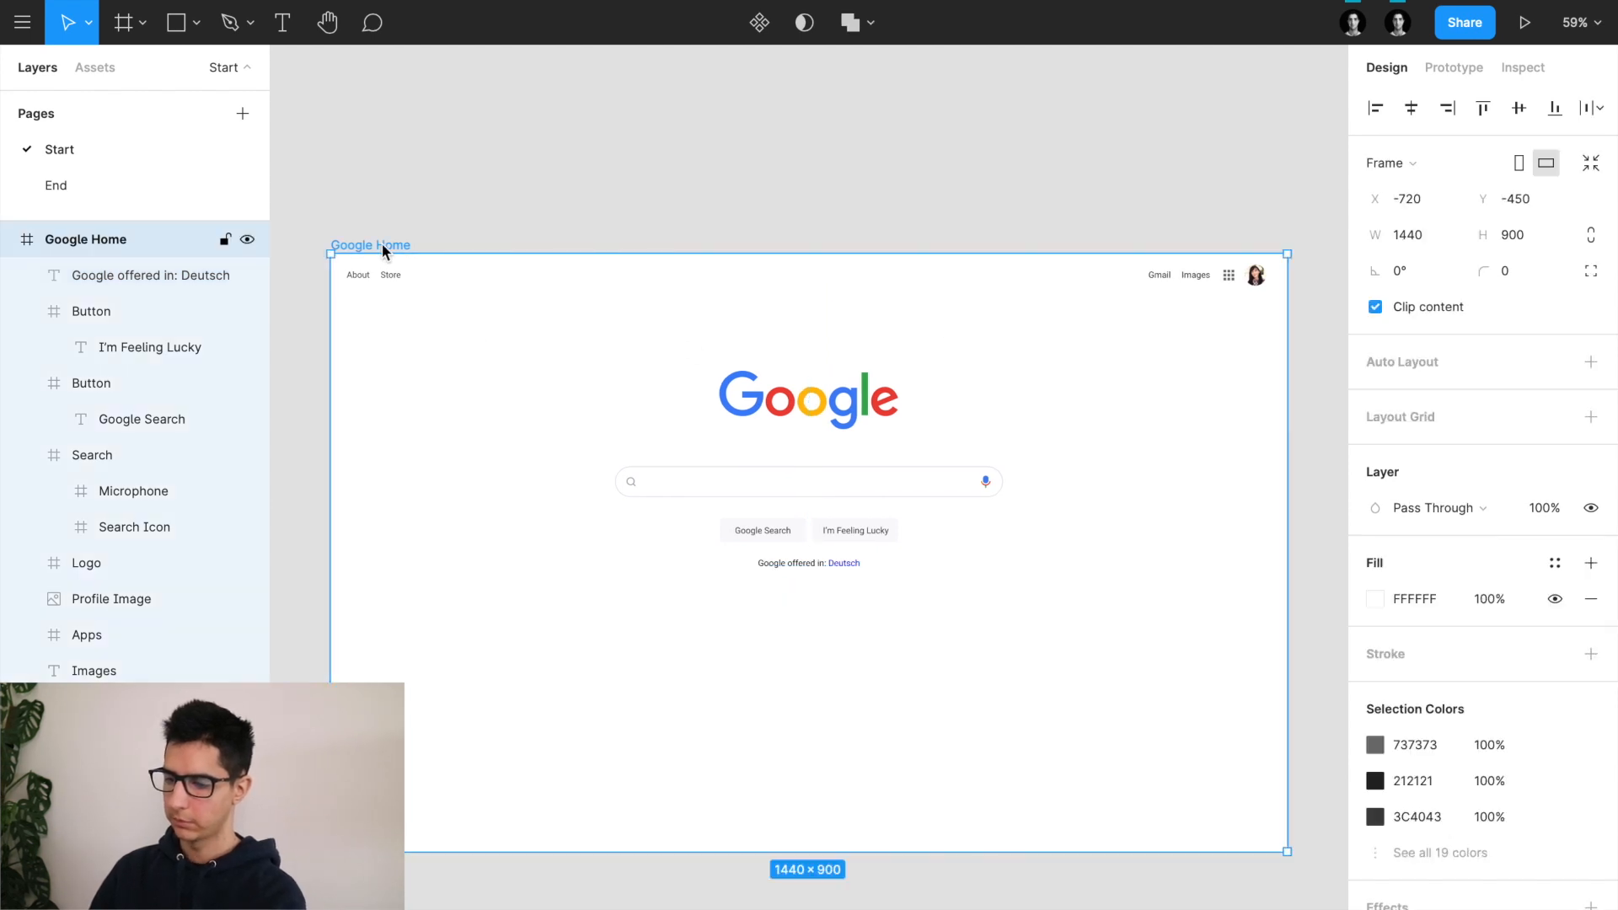
pyautogui.hotkey('shift', '2')
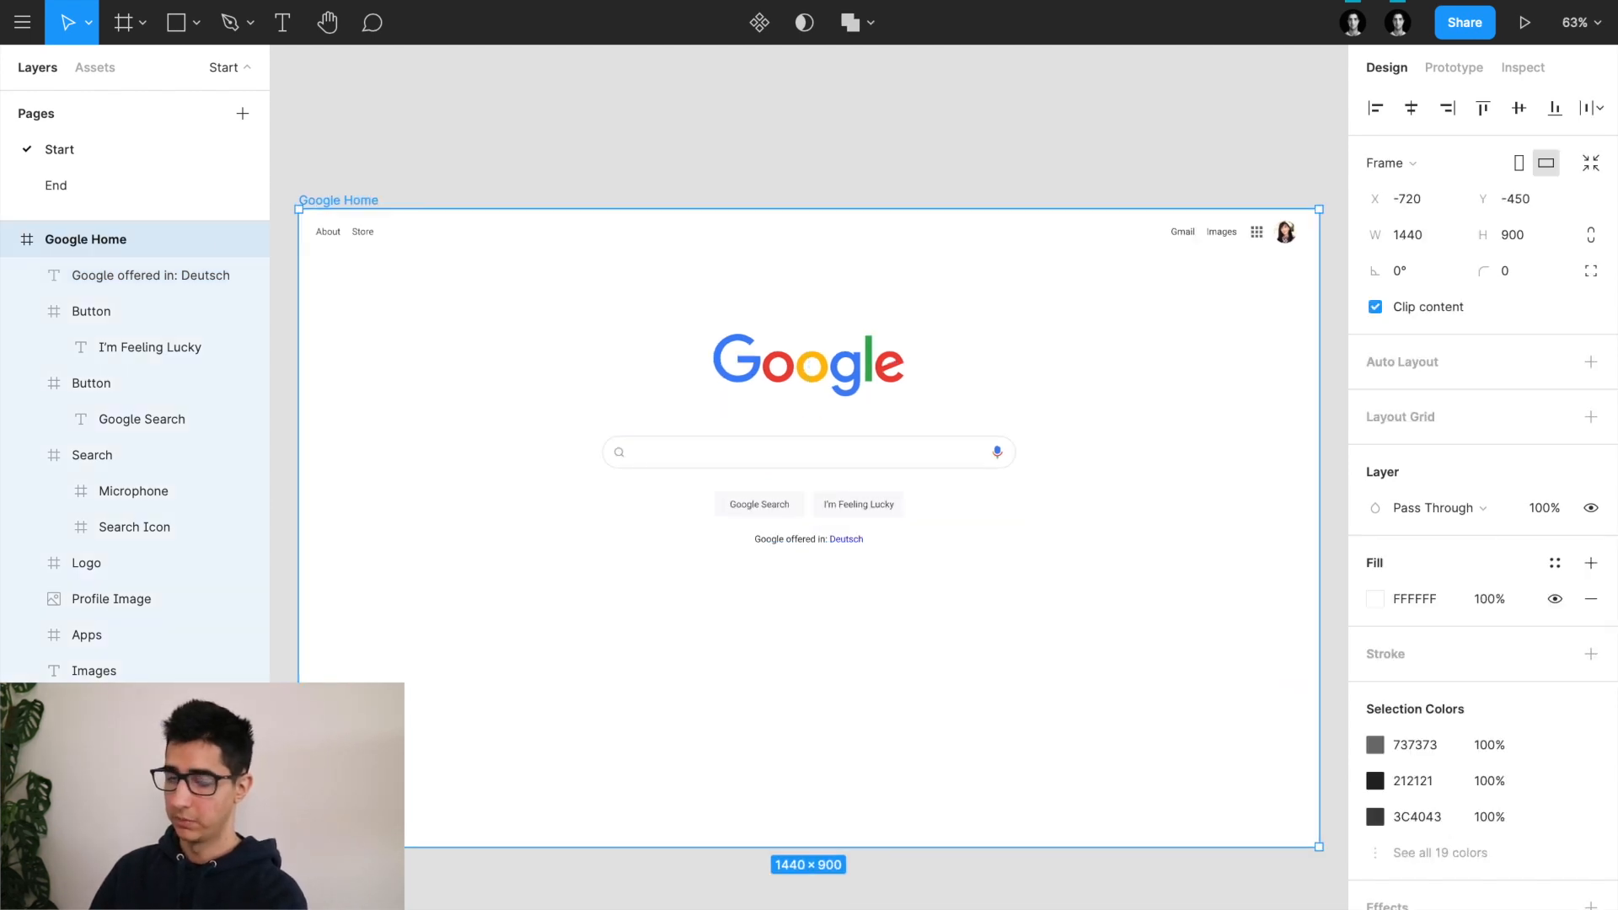
pyautogui.click(425, 135)
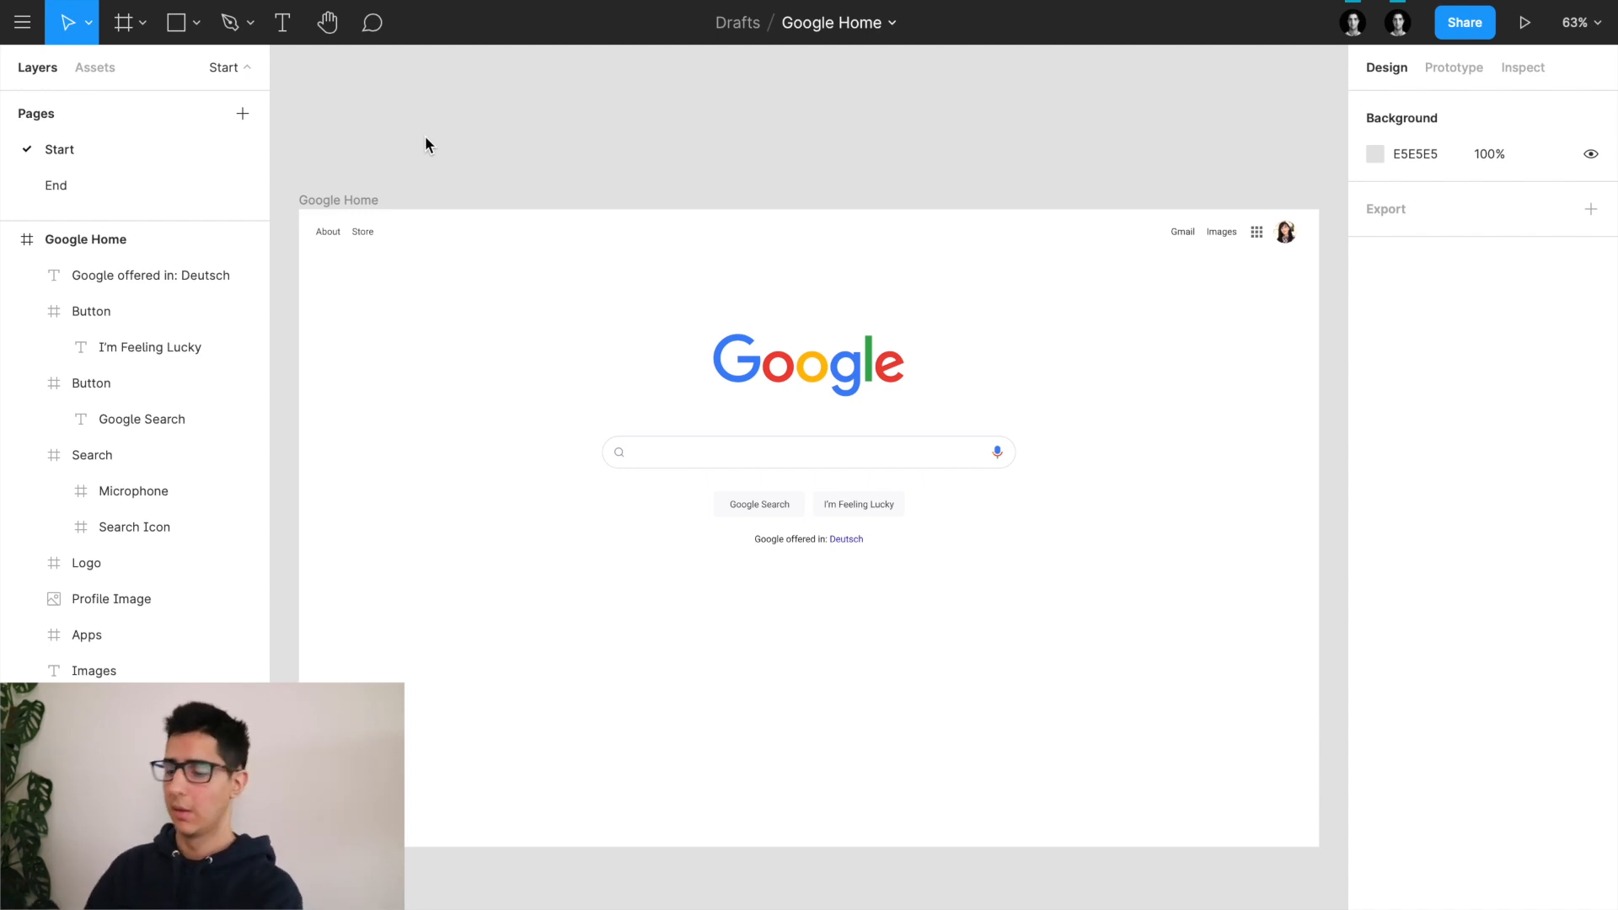
pyautogui.scroll(-3, 601, 432)
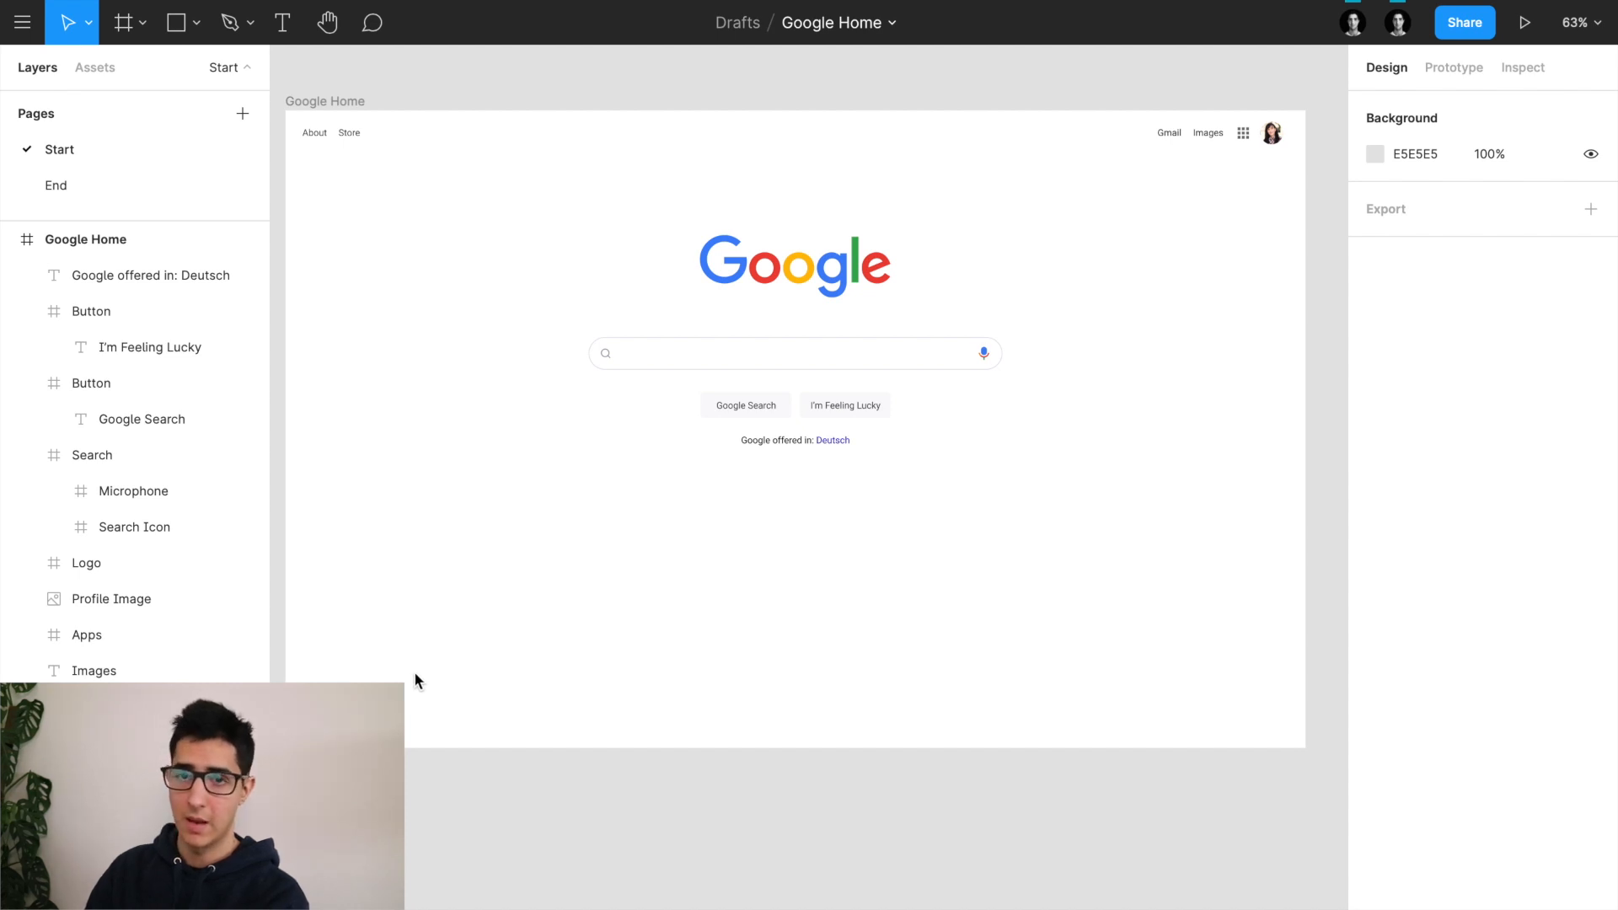
pyautogui.press('f')
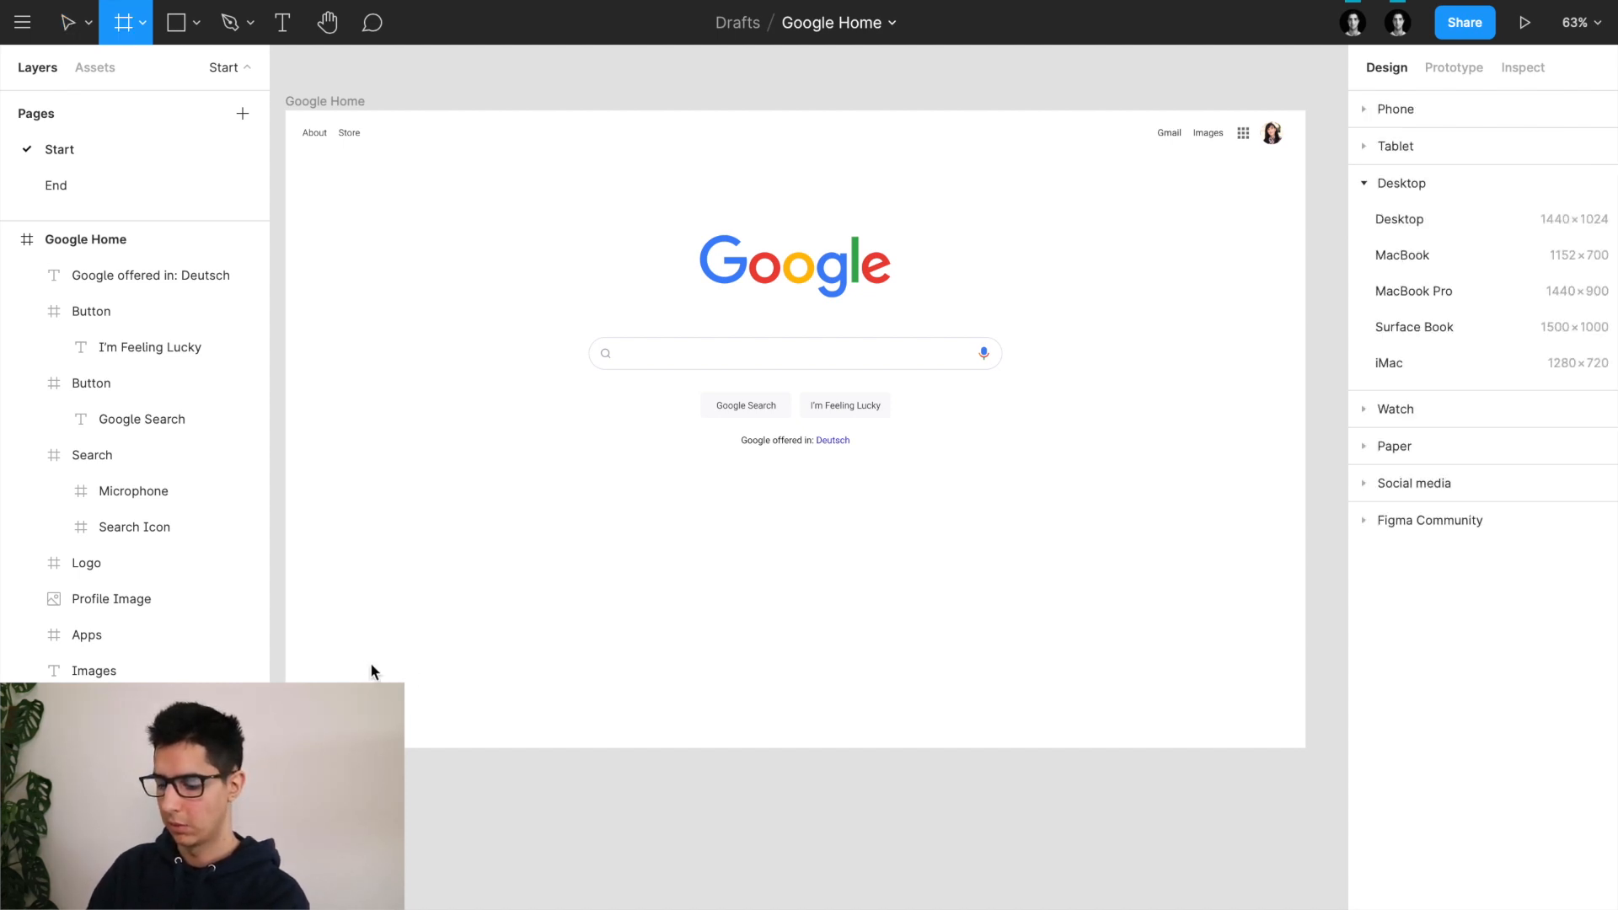
pyautogui.moveTo(345, 650)
pyautogui.mouseDown()
pyautogui.moveTo(464, 683)
pyautogui.moveTo(1077, 671)
pyautogui.moveTo(1309, 701)
pyautogui.moveTo(1307, 679)
pyautogui.mouseUp()
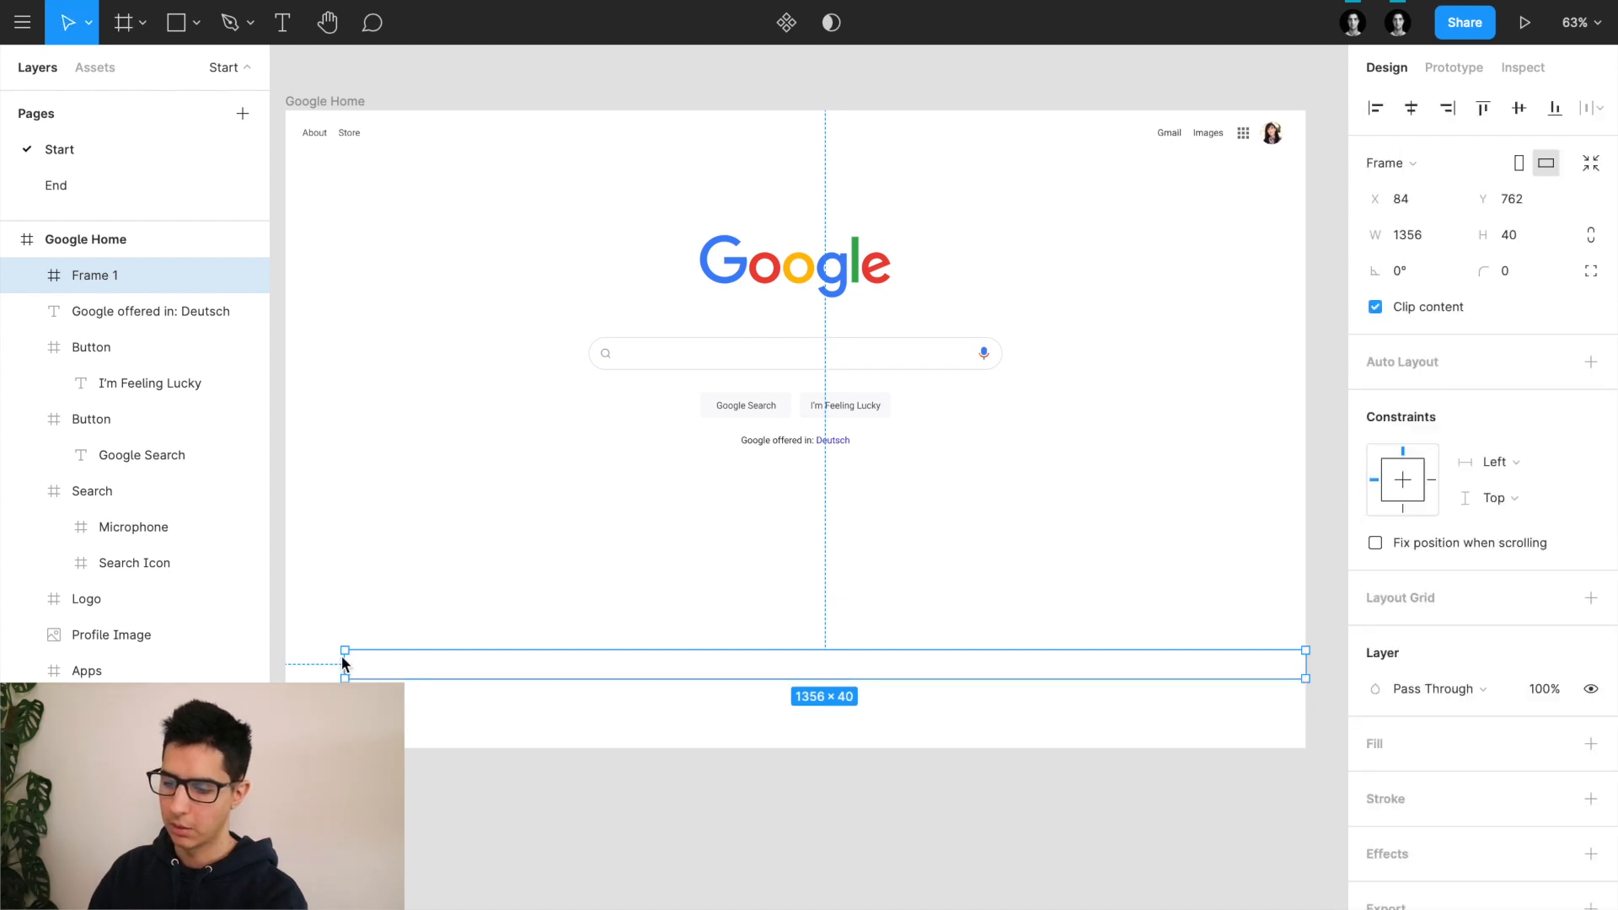
pyautogui.moveTo(345, 666)
pyautogui.mouseDown()
pyautogui.moveTo(289, 664)
pyautogui.moveTo(332, 669)
pyautogui.mouseUp()
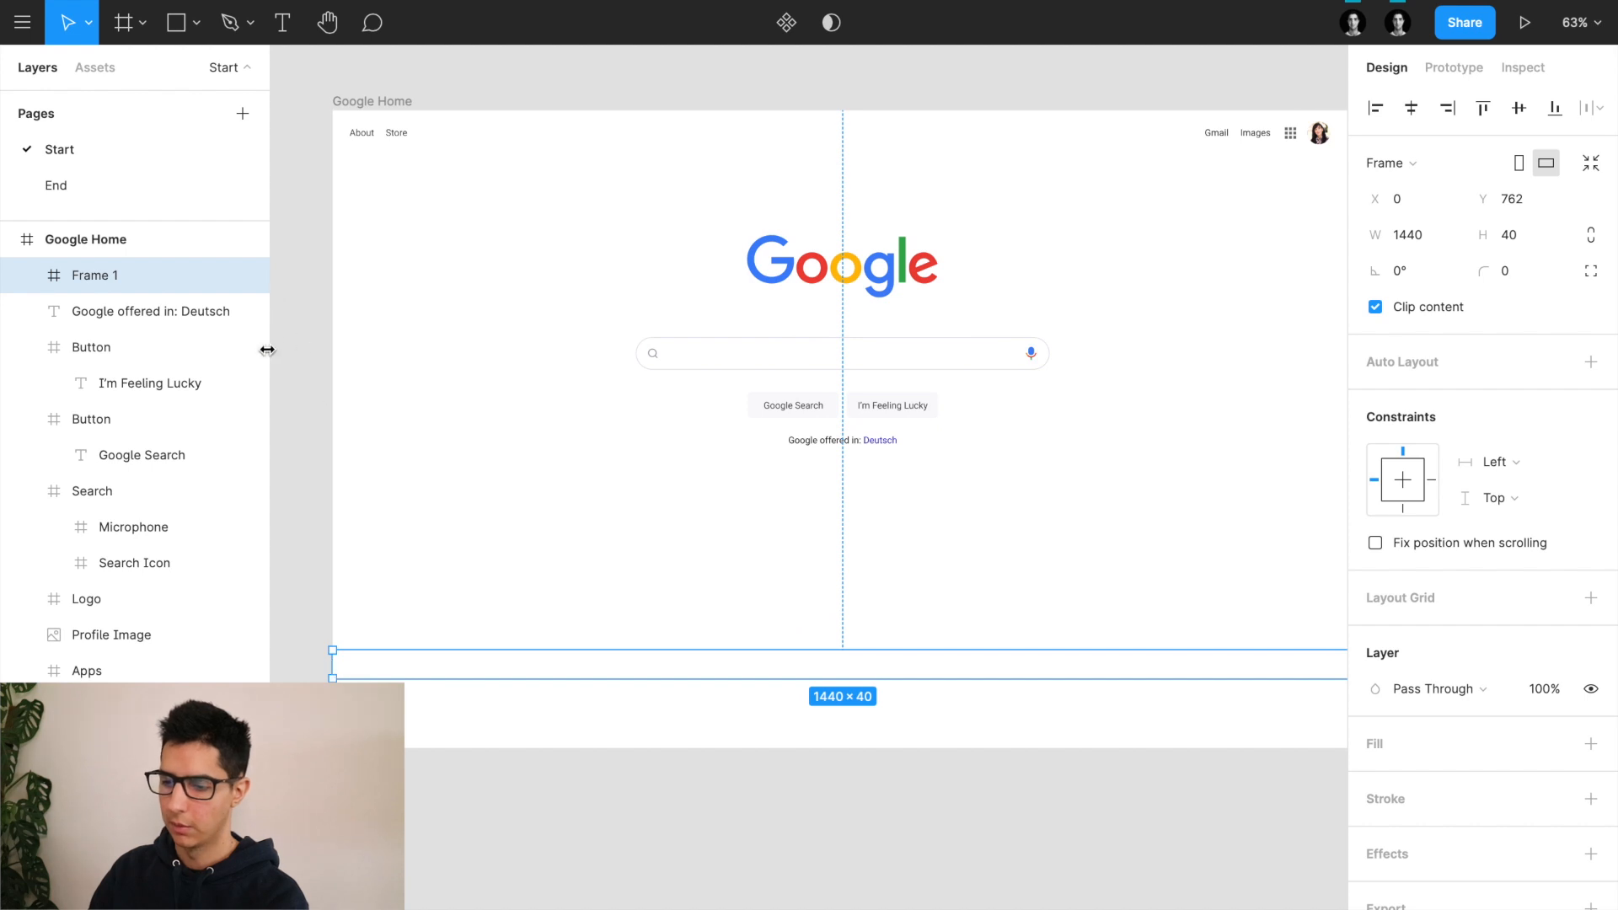
pyautogui.click(276, 426)
pyautogui.click(422, 665)
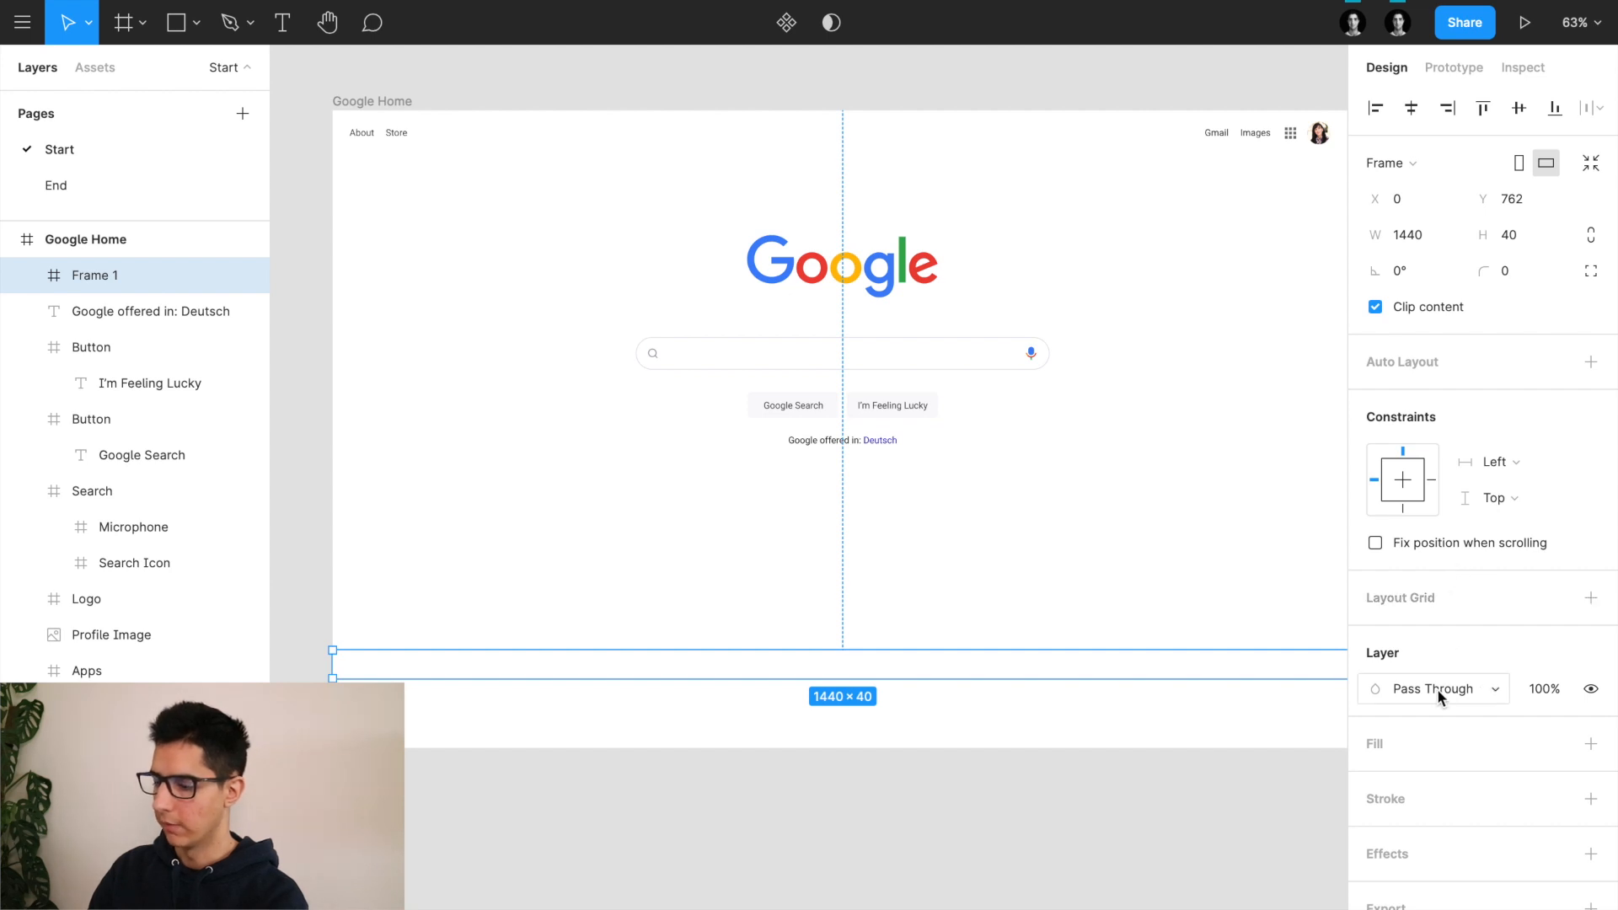
# Step: Add a fill of F2F2F2 to the full-width footer frame
pyautogui.click(1592, 746)
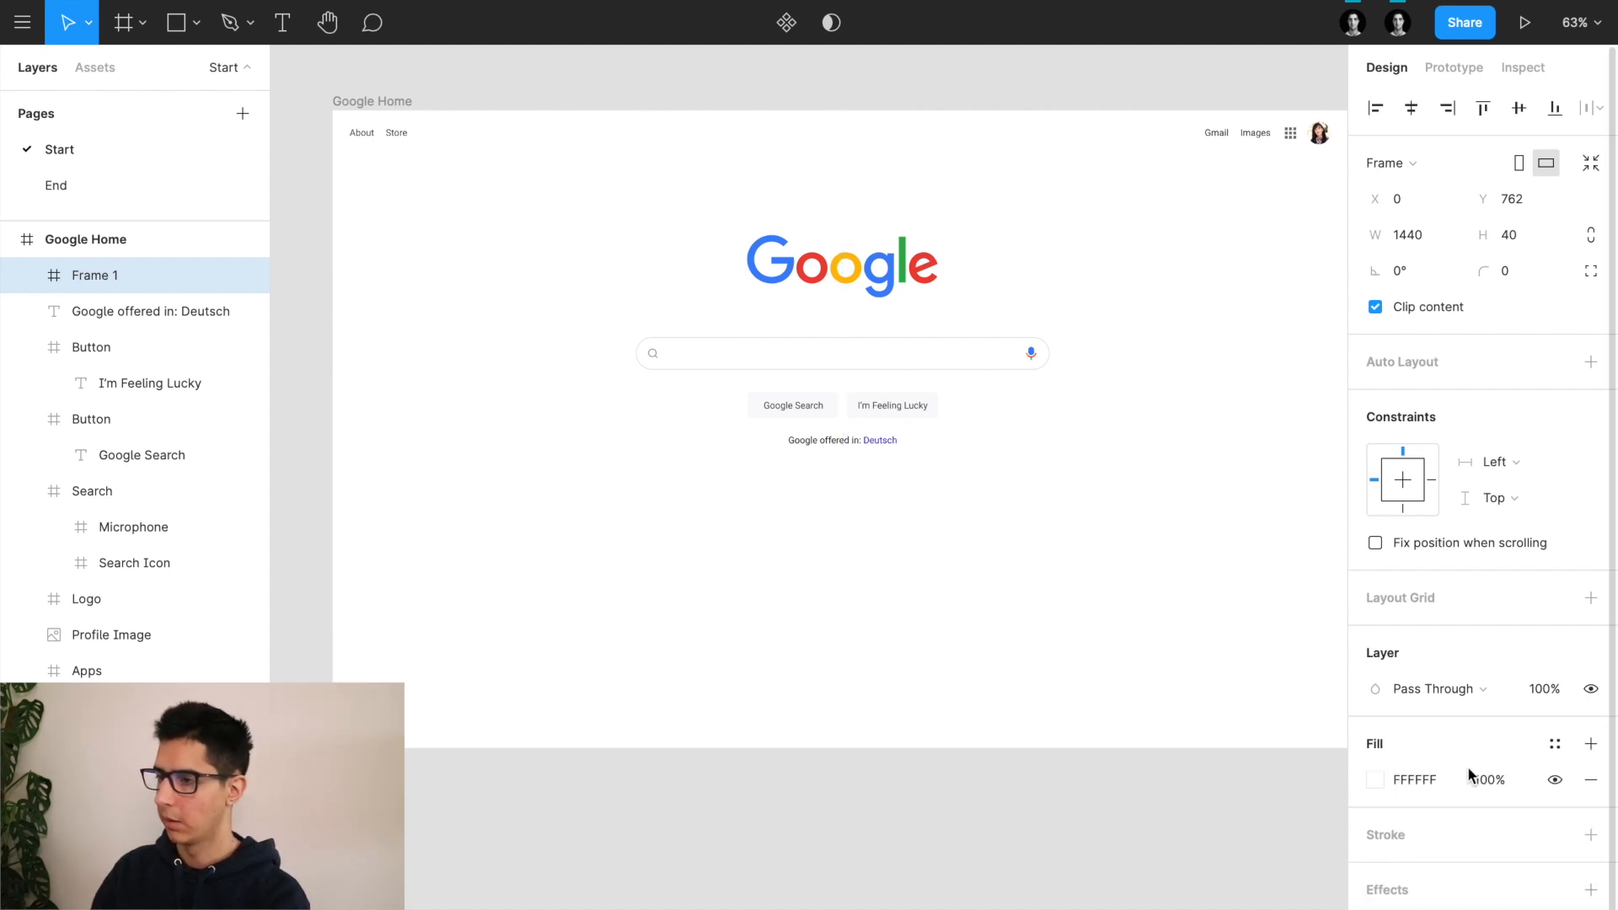
pyautogui.click(1423, 782)
pyautogui.write('f2f2f2')
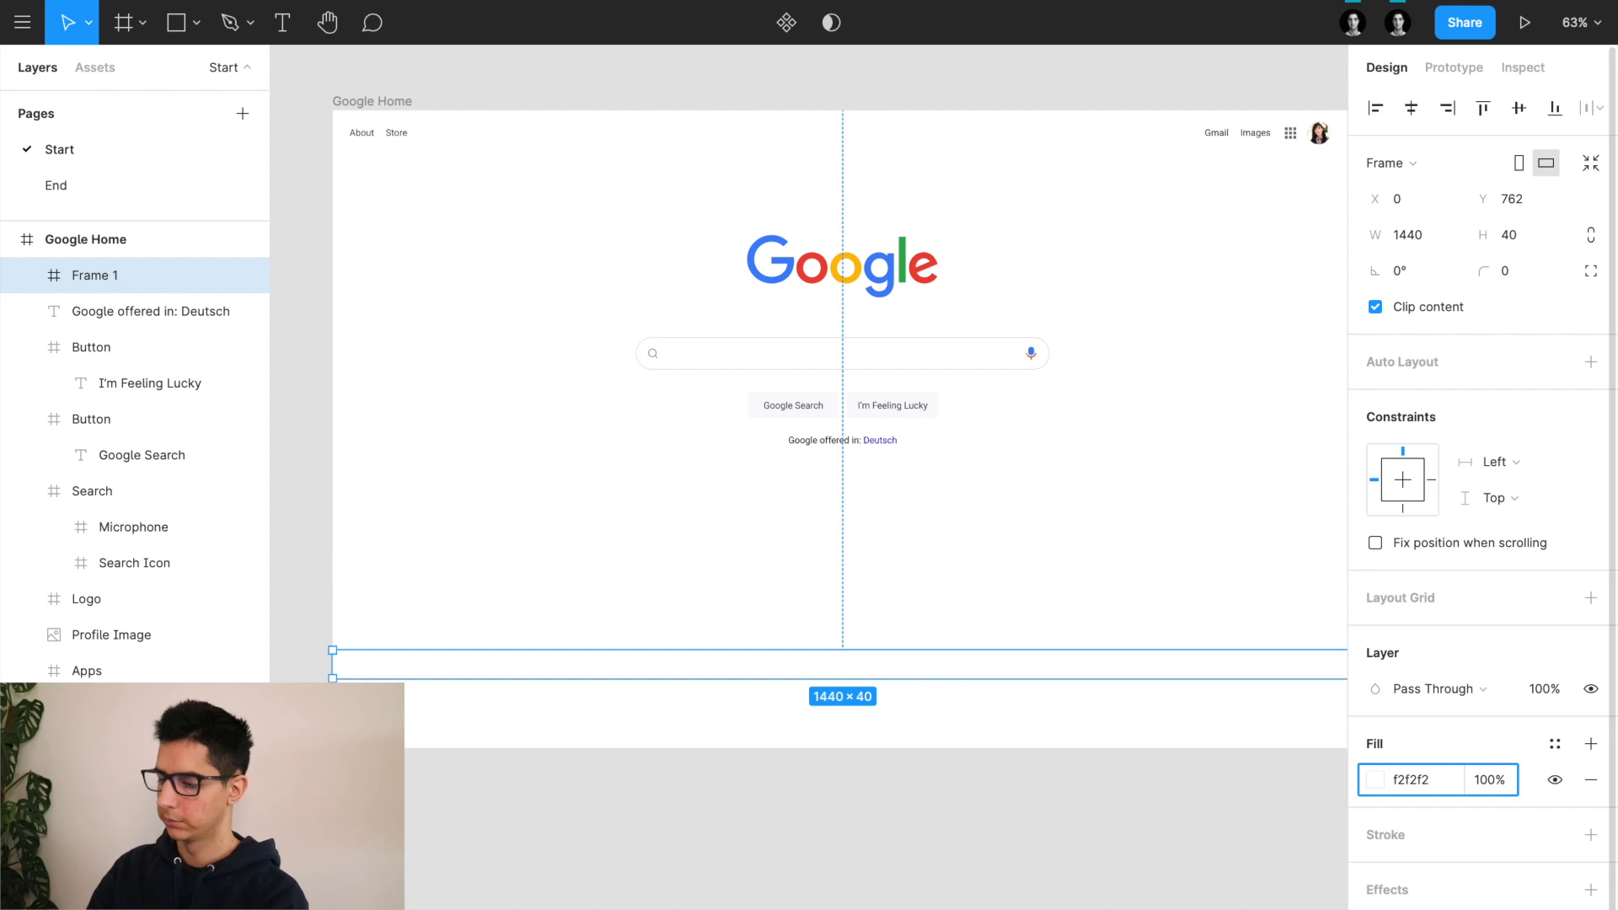
pyautogui.press('Return')
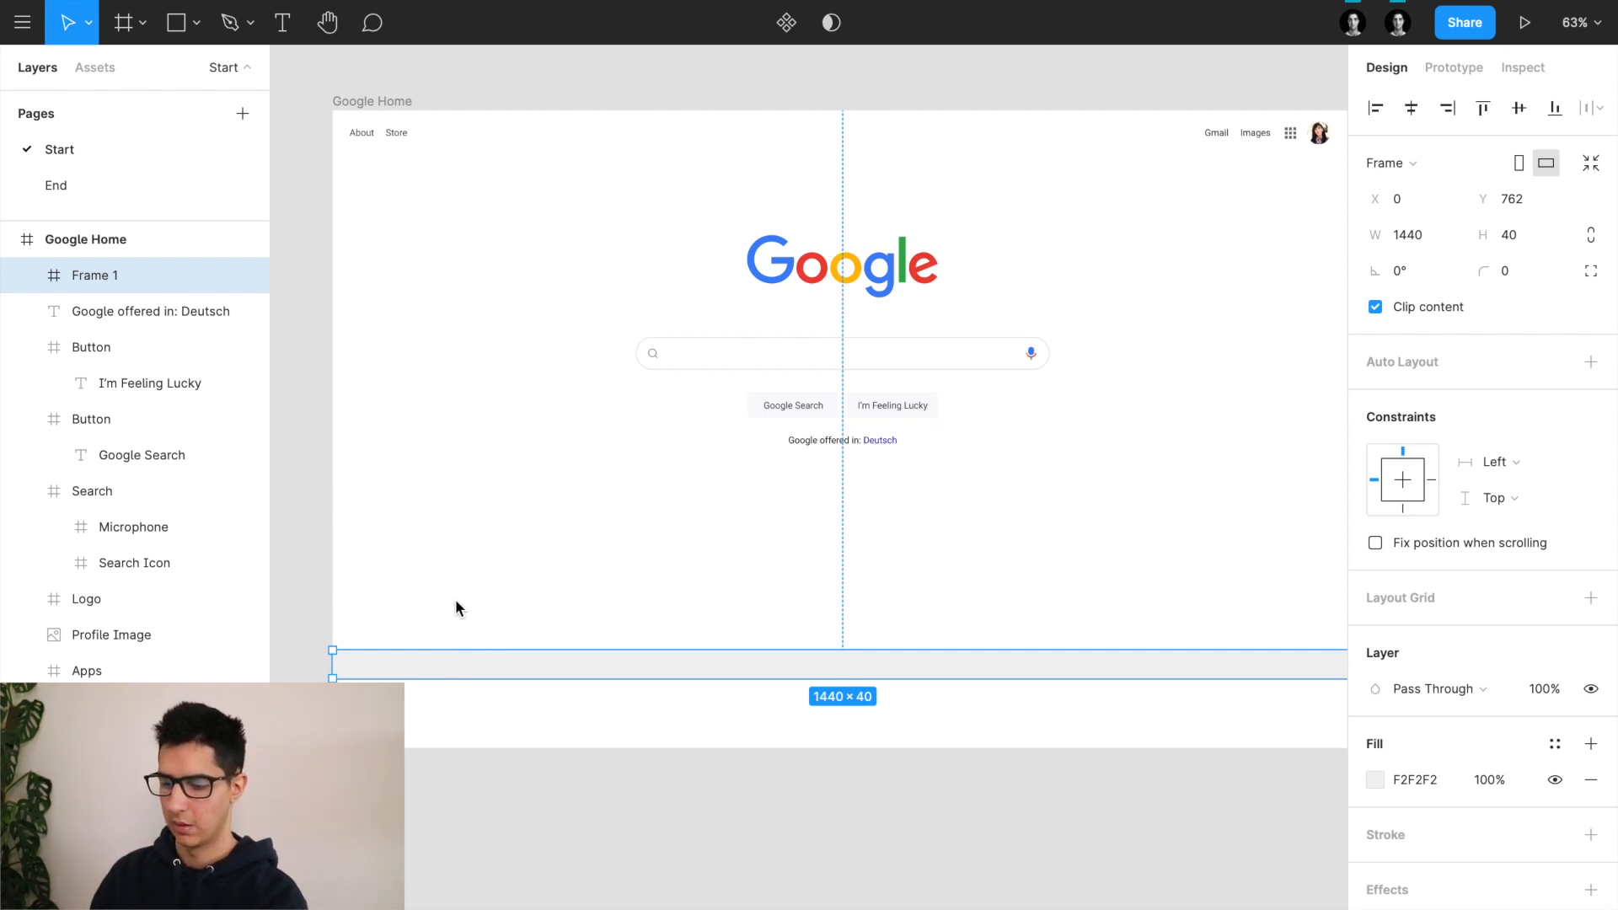
pyautogui.click(392, 621)
# Step: Draw a thin rectangle of about 54 × 1 px just above the footer frame, at about X 12, Y 746
pyautogui.keyDown('ctrl'); pyautogui.scroll(5, 341, 643); pyautogui.keyUp('ctrl')
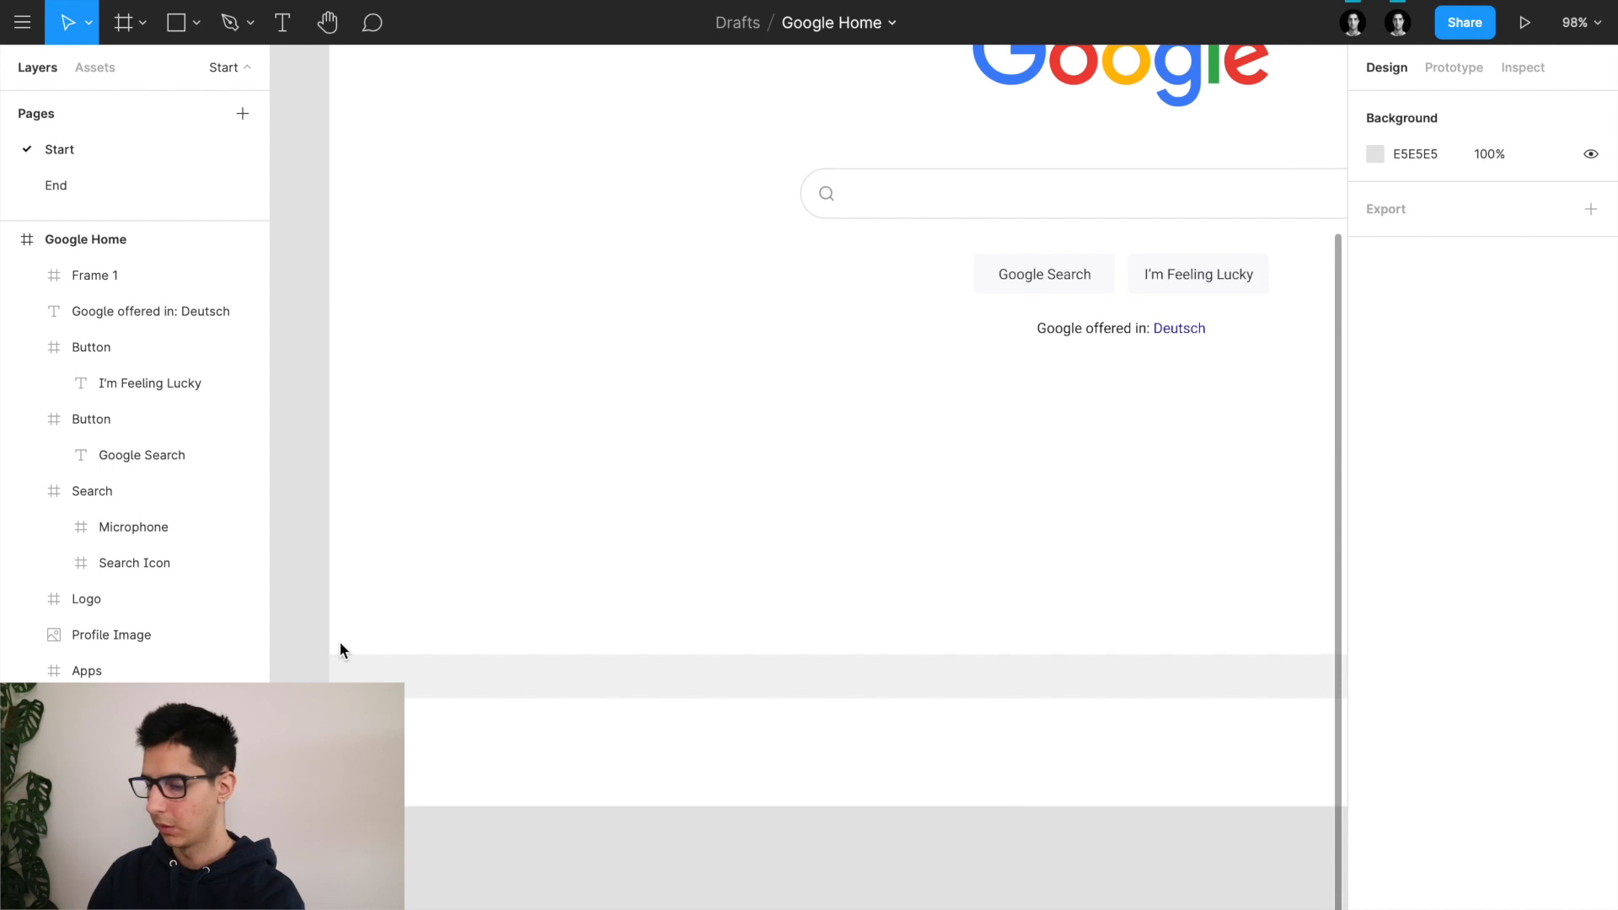
pyautogui.scroll(-4, 340, 646)
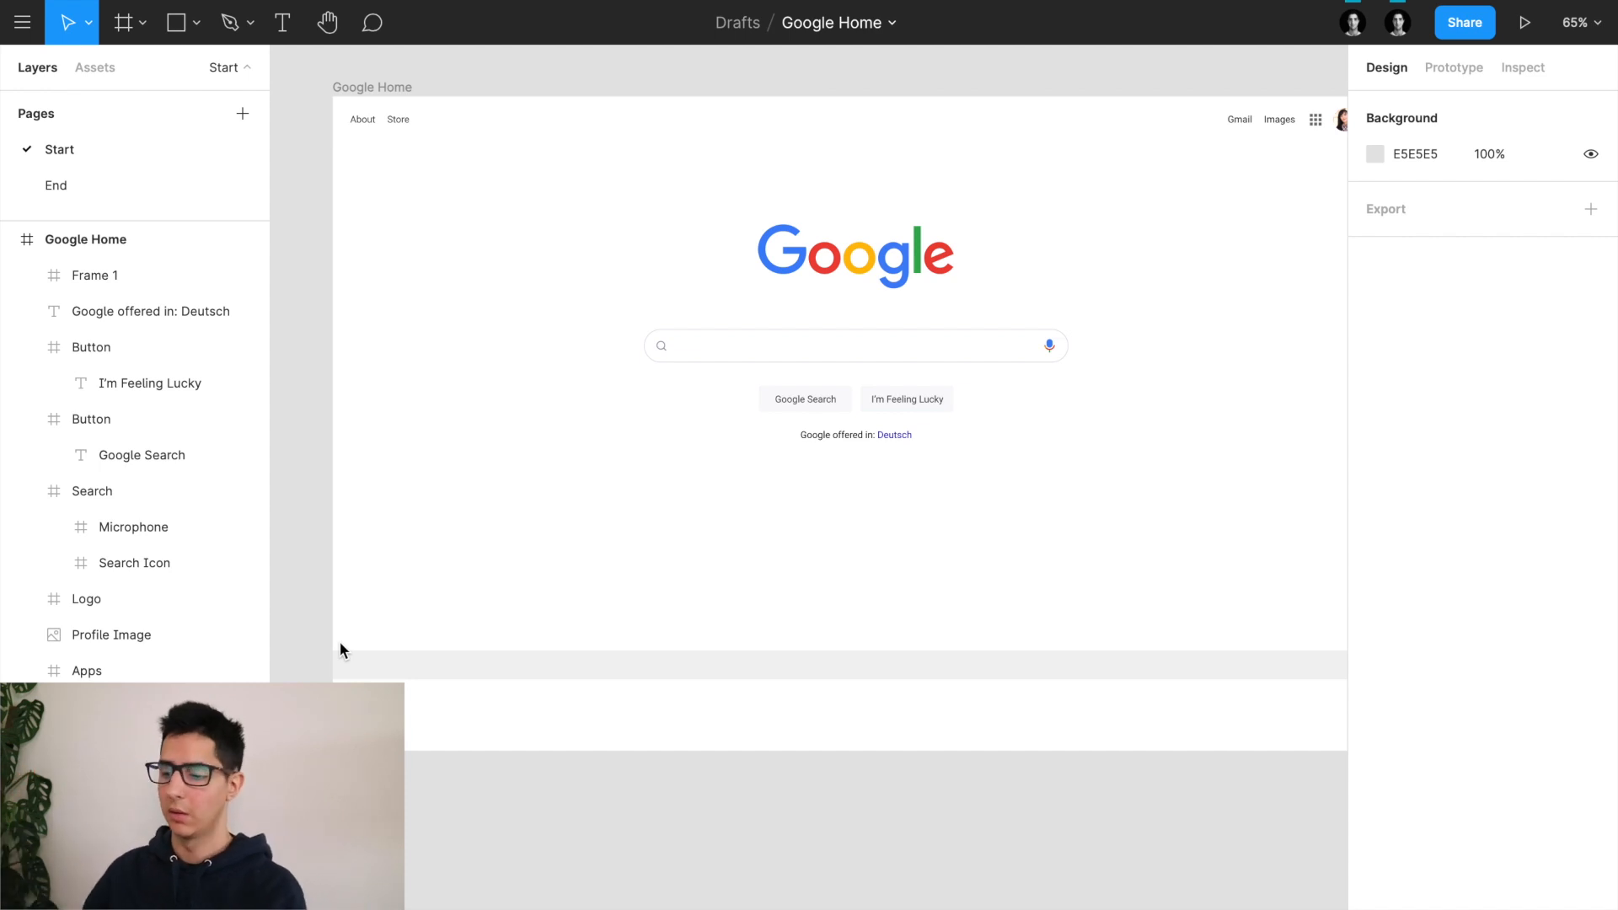
pyautogui.click(412, 671)
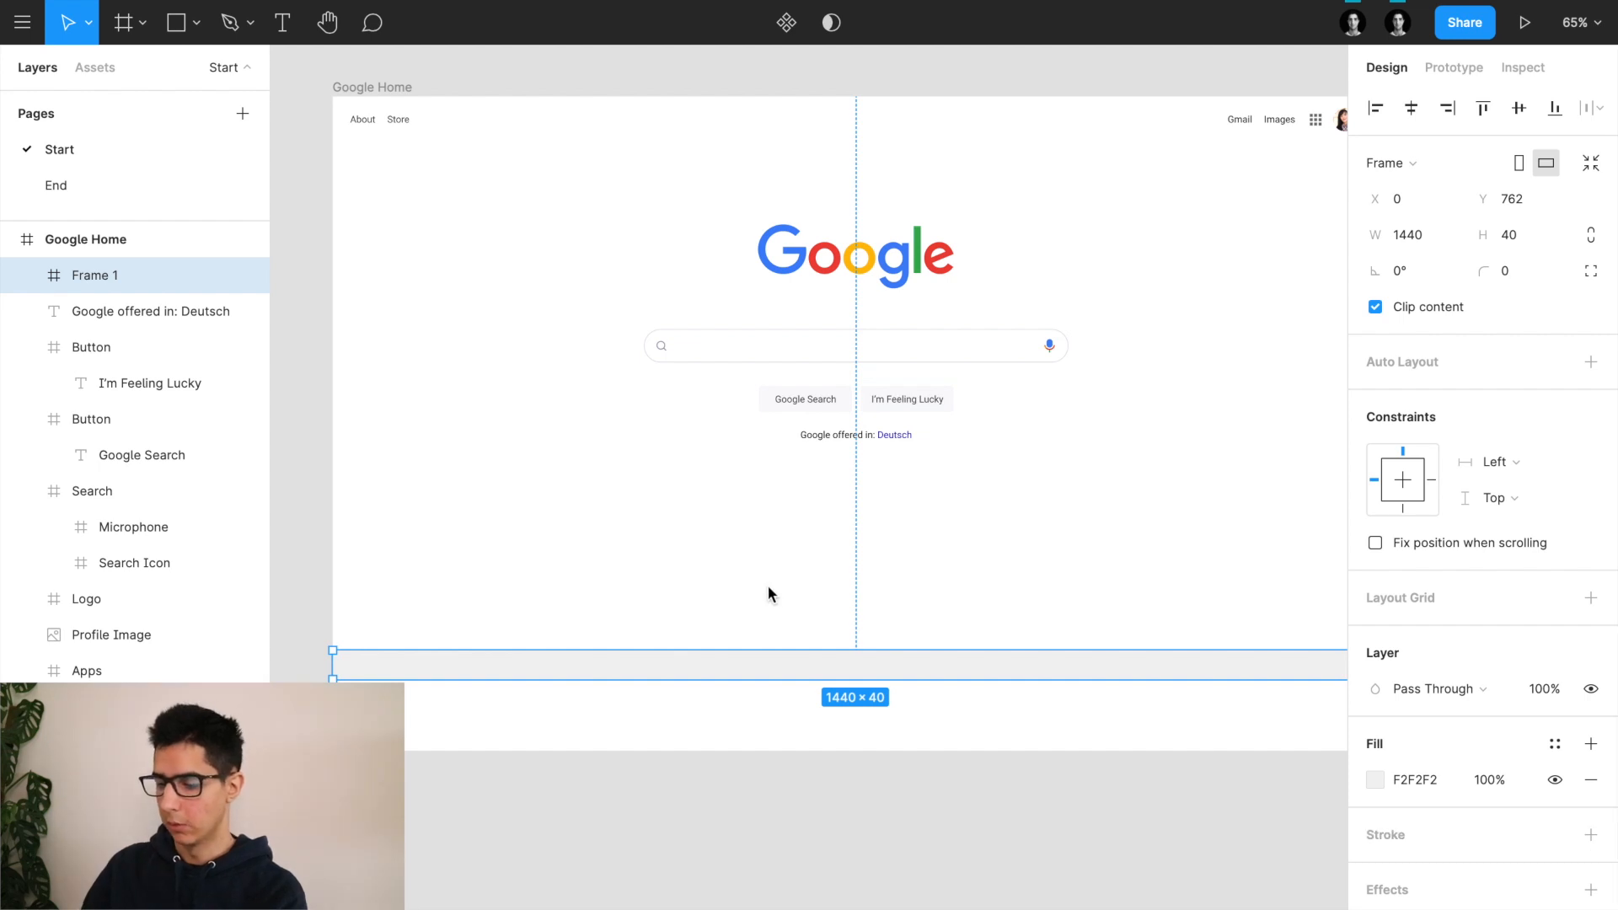
pyautogui.click(322, 658)
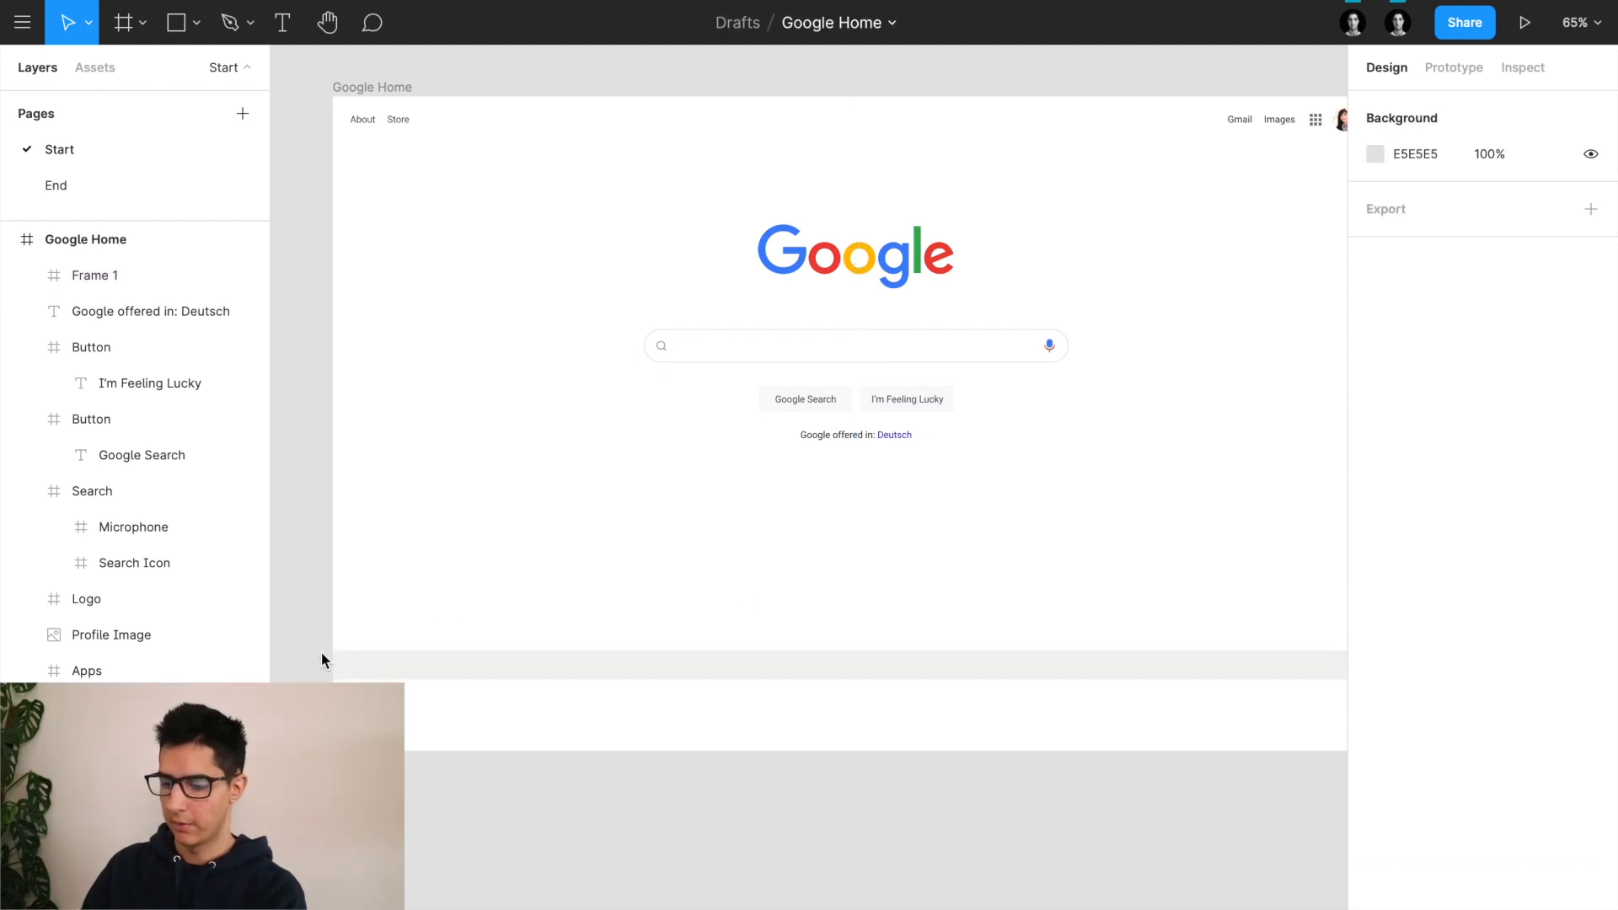
pyautogui.scroll(5, 321, 658)
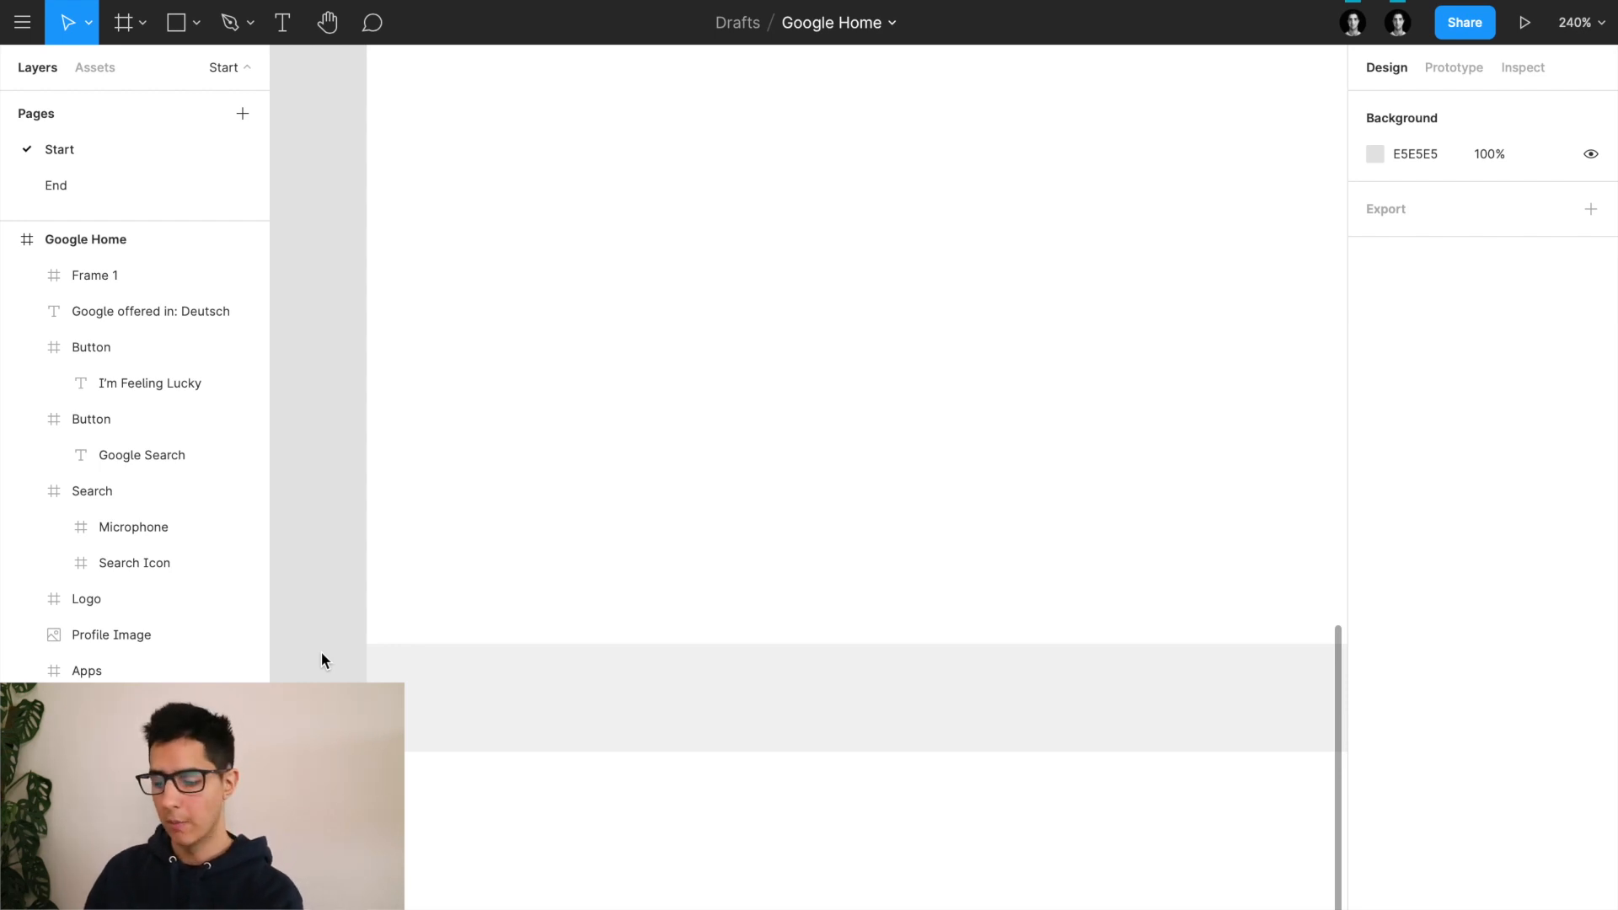
pyautogui.press('r')
pyautogui.moveTo(400, 605); pyautogui.dragTo(543, 603)
pyautogui.scroll(3, 378, 622)
pyautogui.scroll(5, 378, 624)
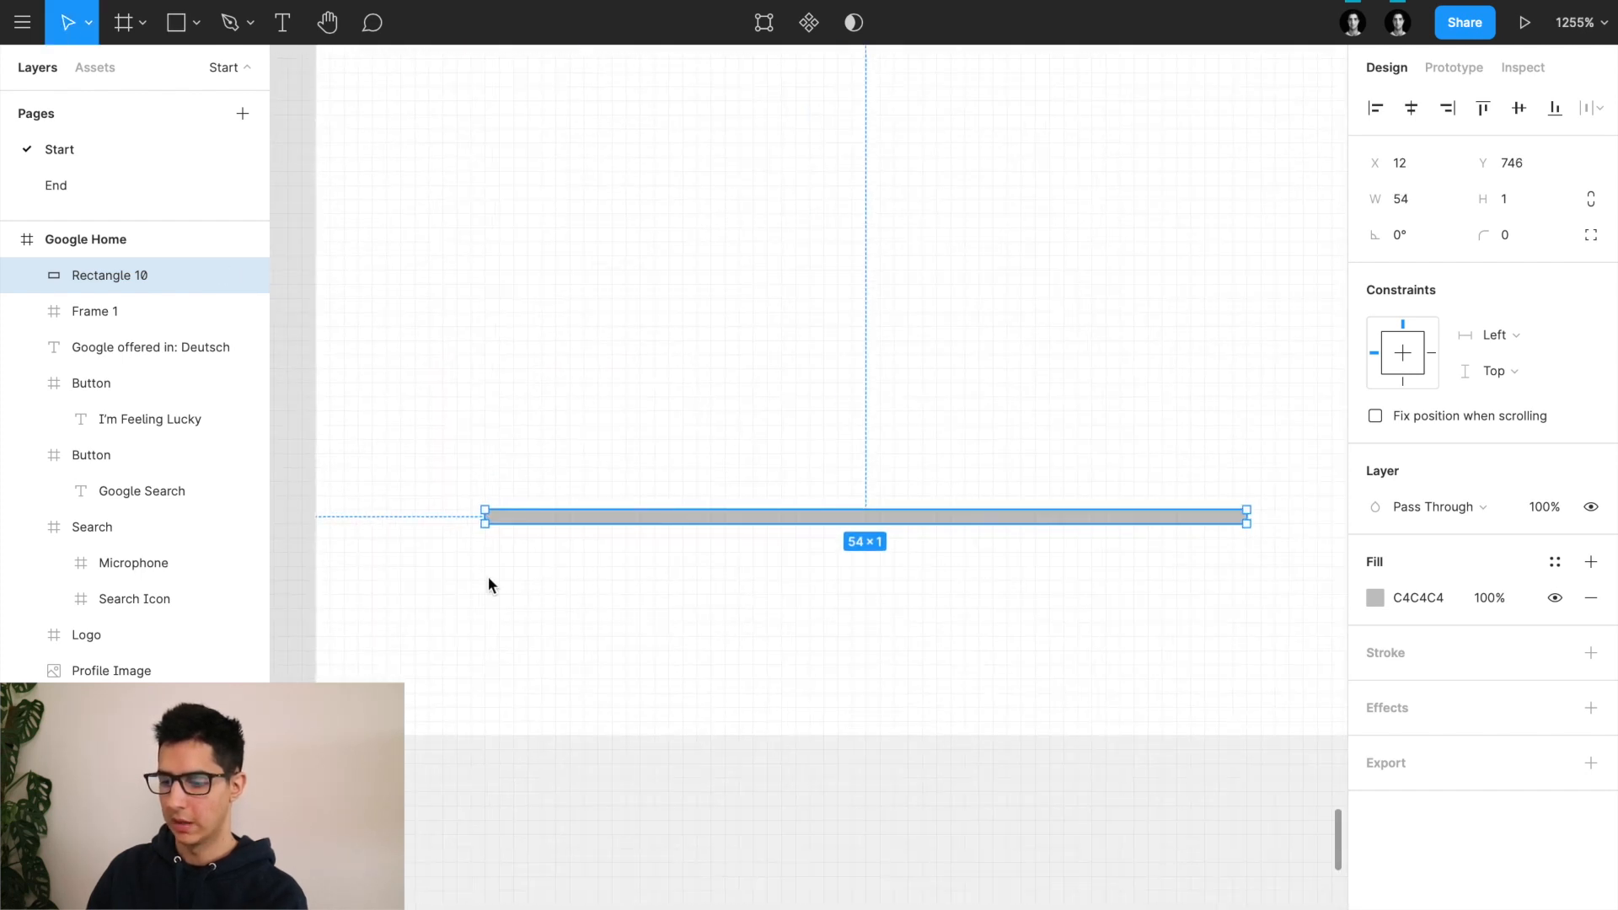
pyautogui.click(197, 24)
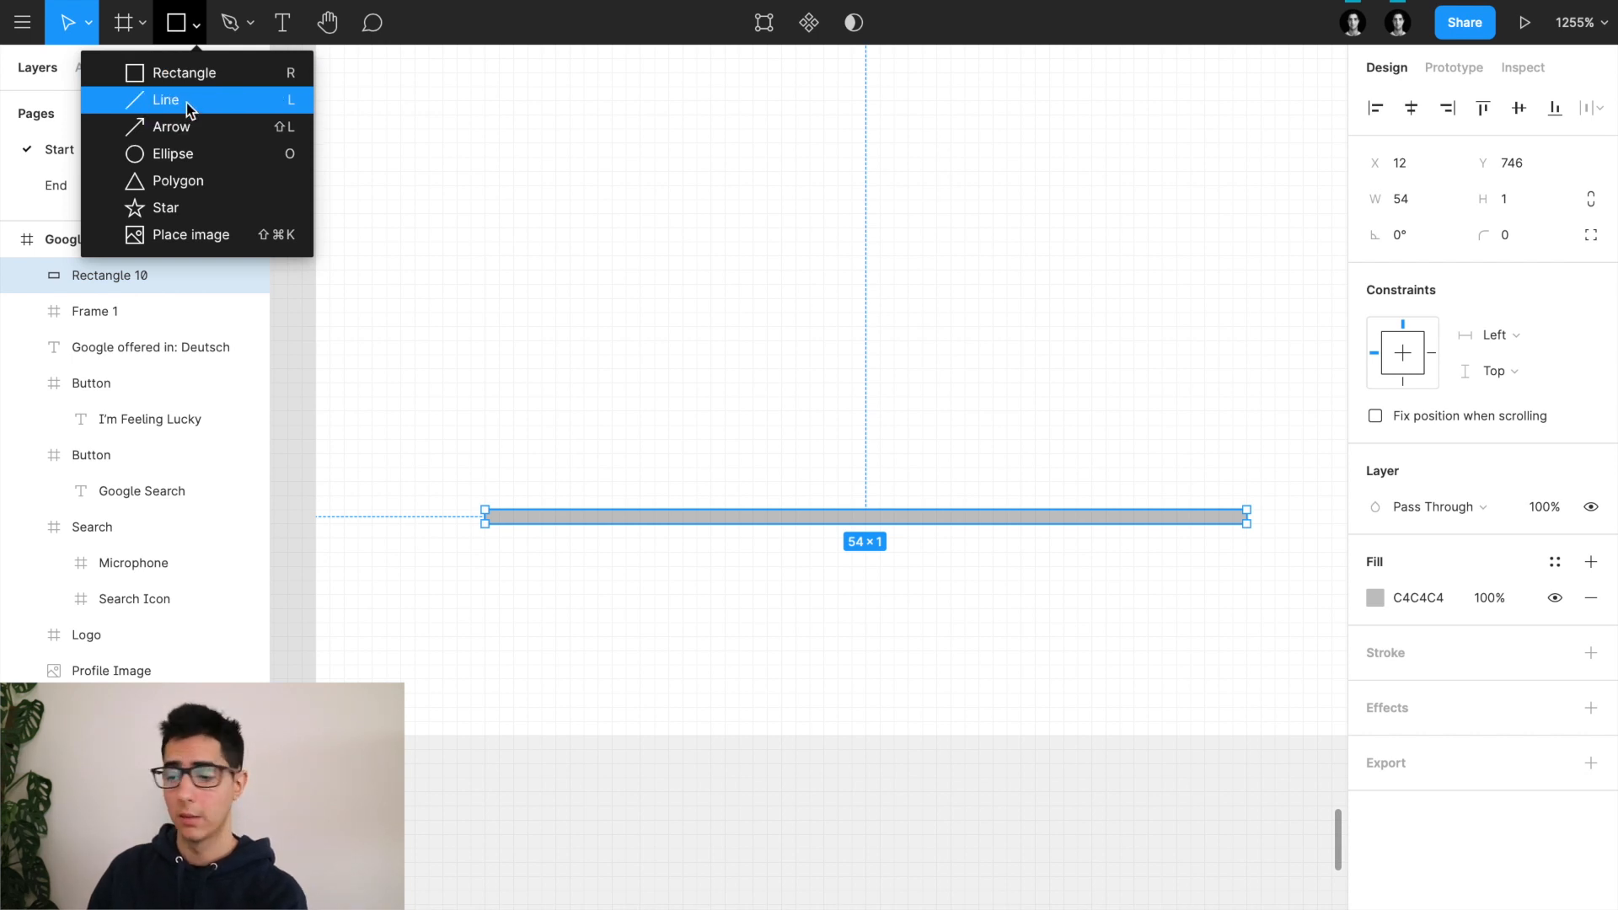
pyautogui.click(805, 518)
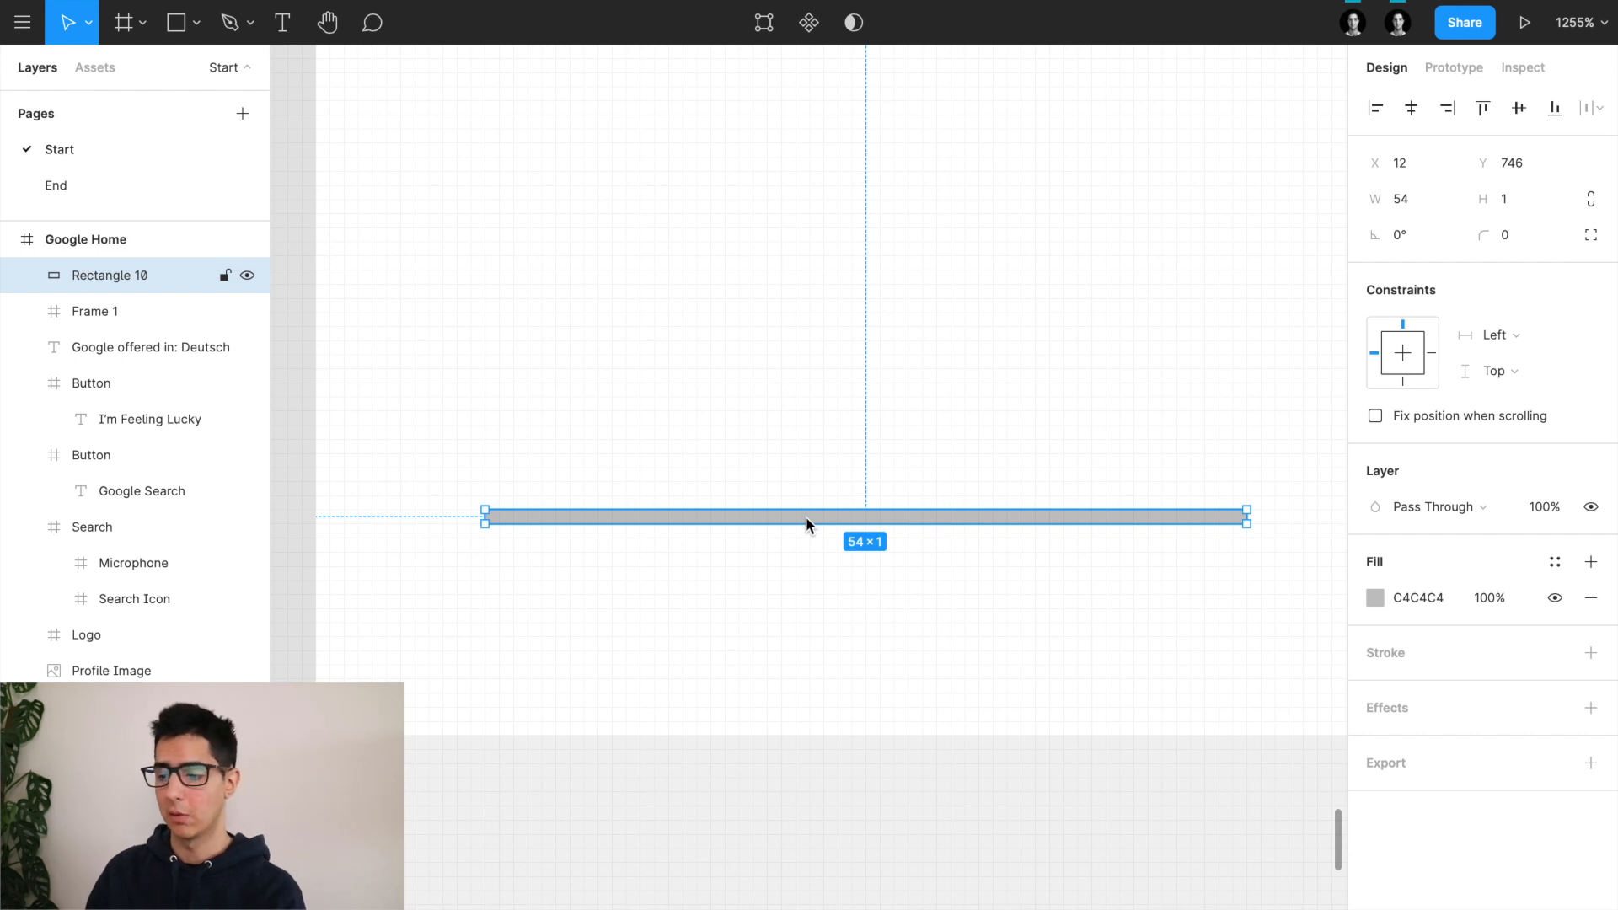
pyautogui.click(197, 24)
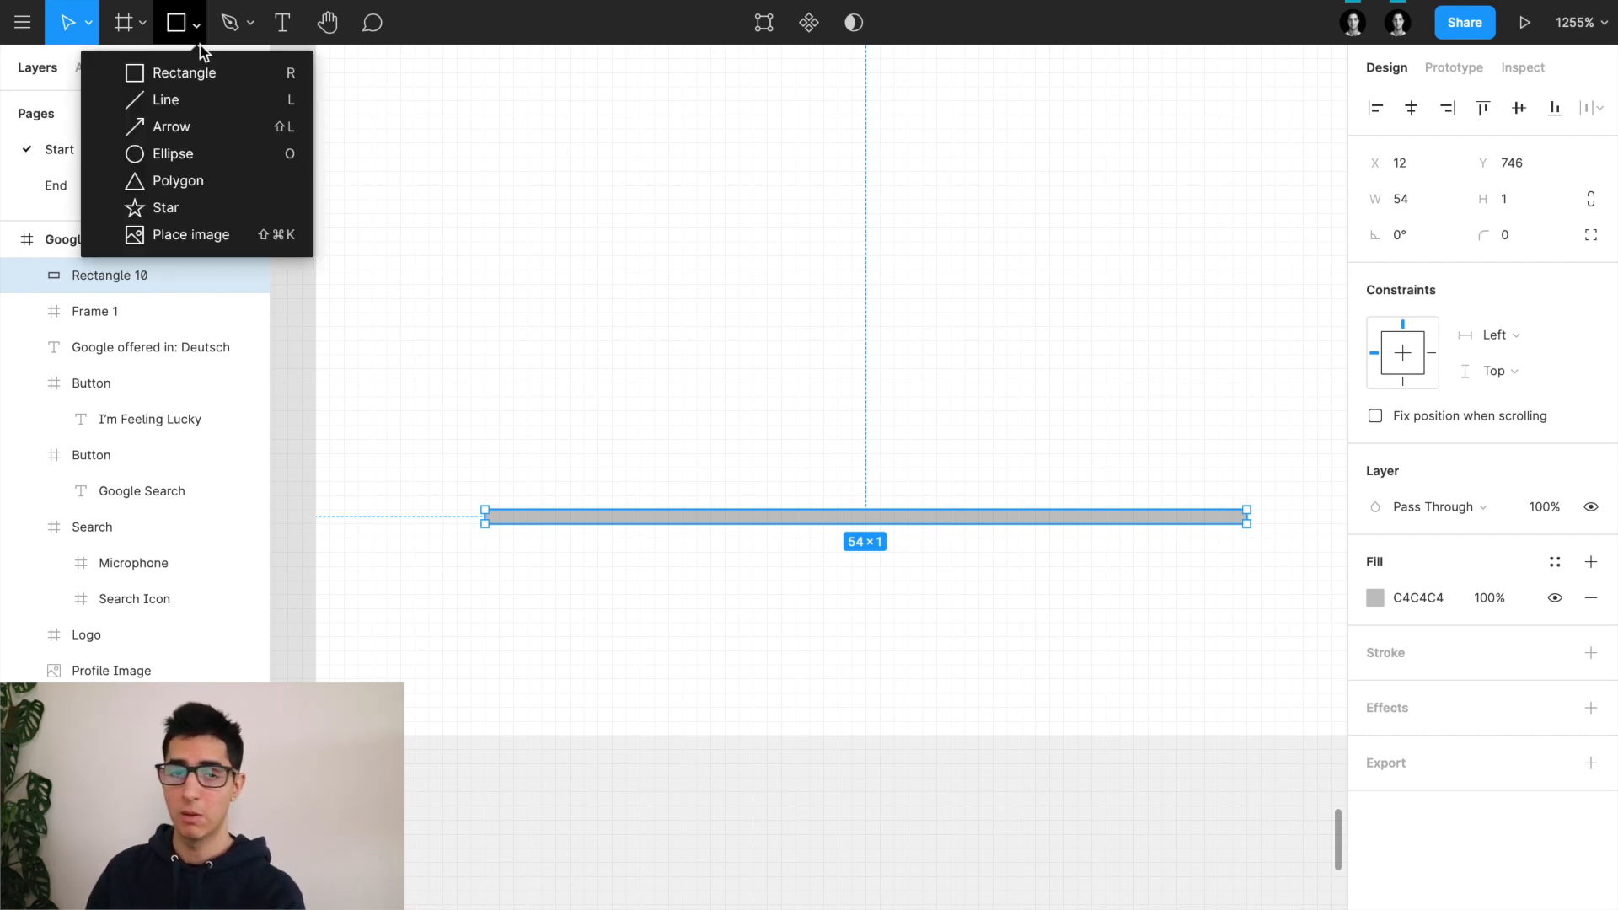
pyautogui.click(179, 100)
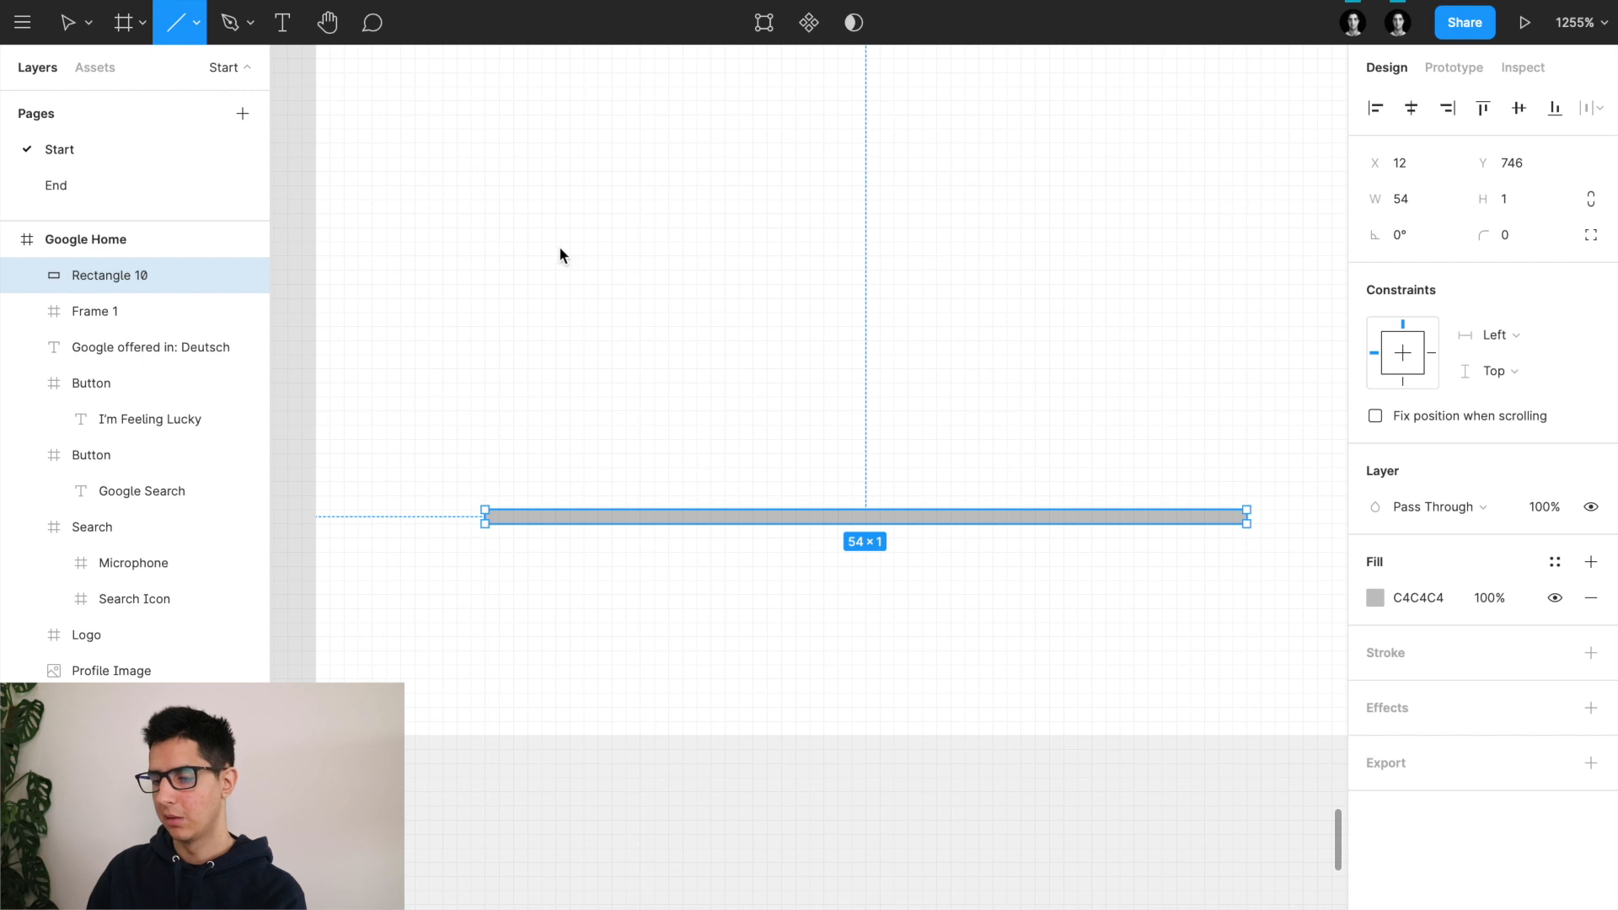
pyautogui.click(493, 268)
pyautogui.moveTo(618, 281); pyautogui.dragTo(723, 266)
pyautogui.scroll(10, 481, 267)
pyautogui.press('Delete')
pyautogui.scroll(-10, 503, 267)
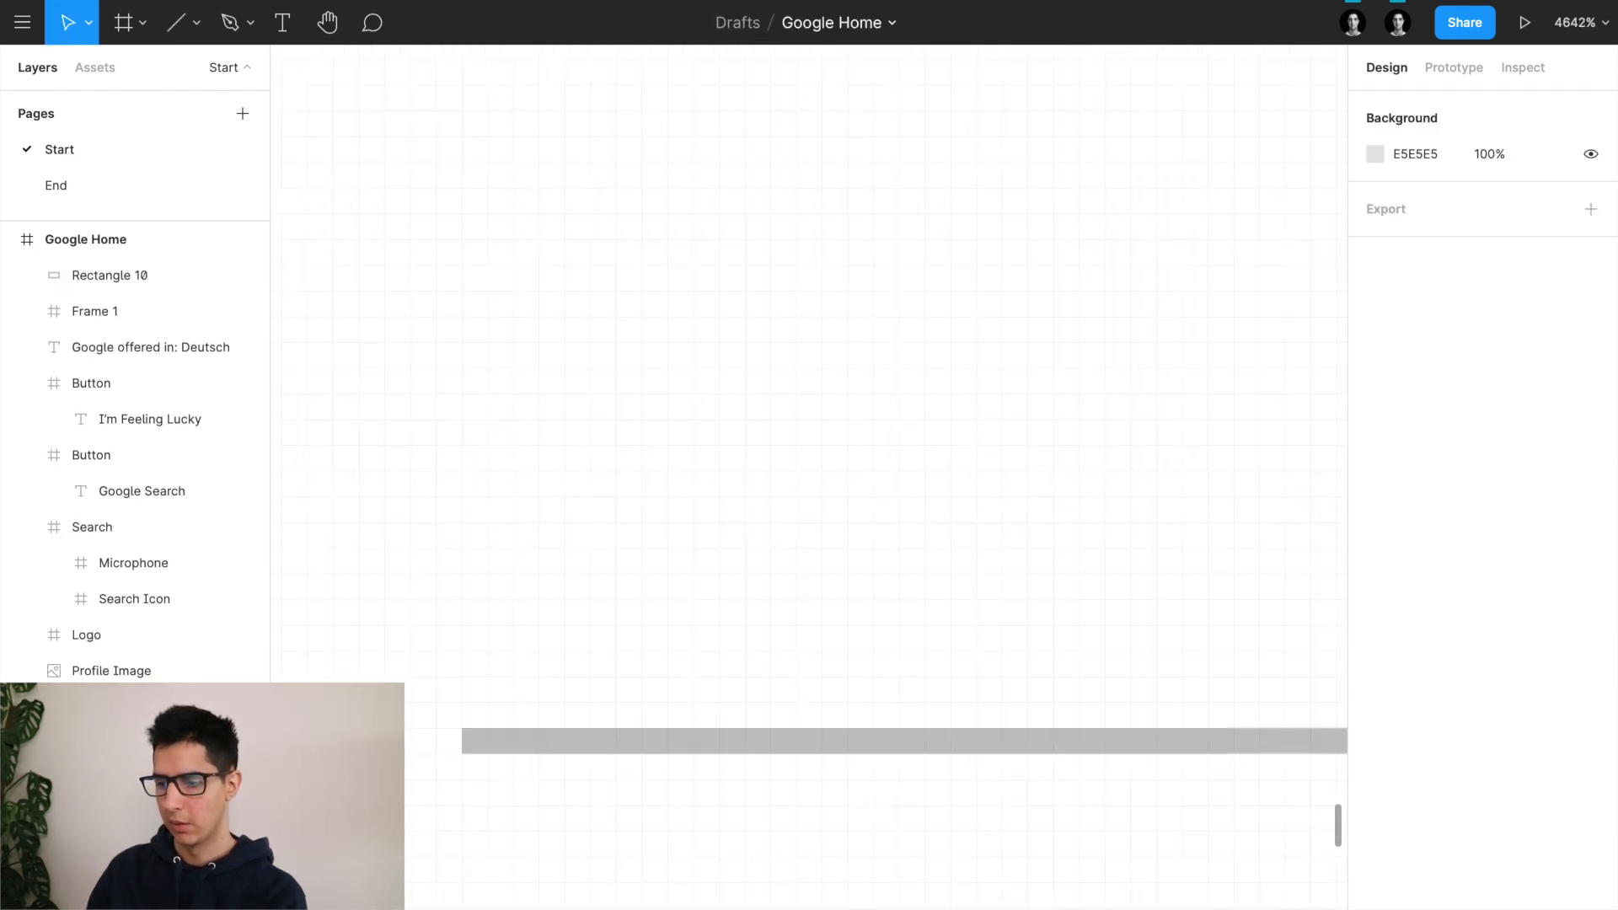
# Step: Stretch the thin rectangle's left end to X 0 at the Google Home frame's edge, making it 66 px wide
pyautogui.click(501, 490)
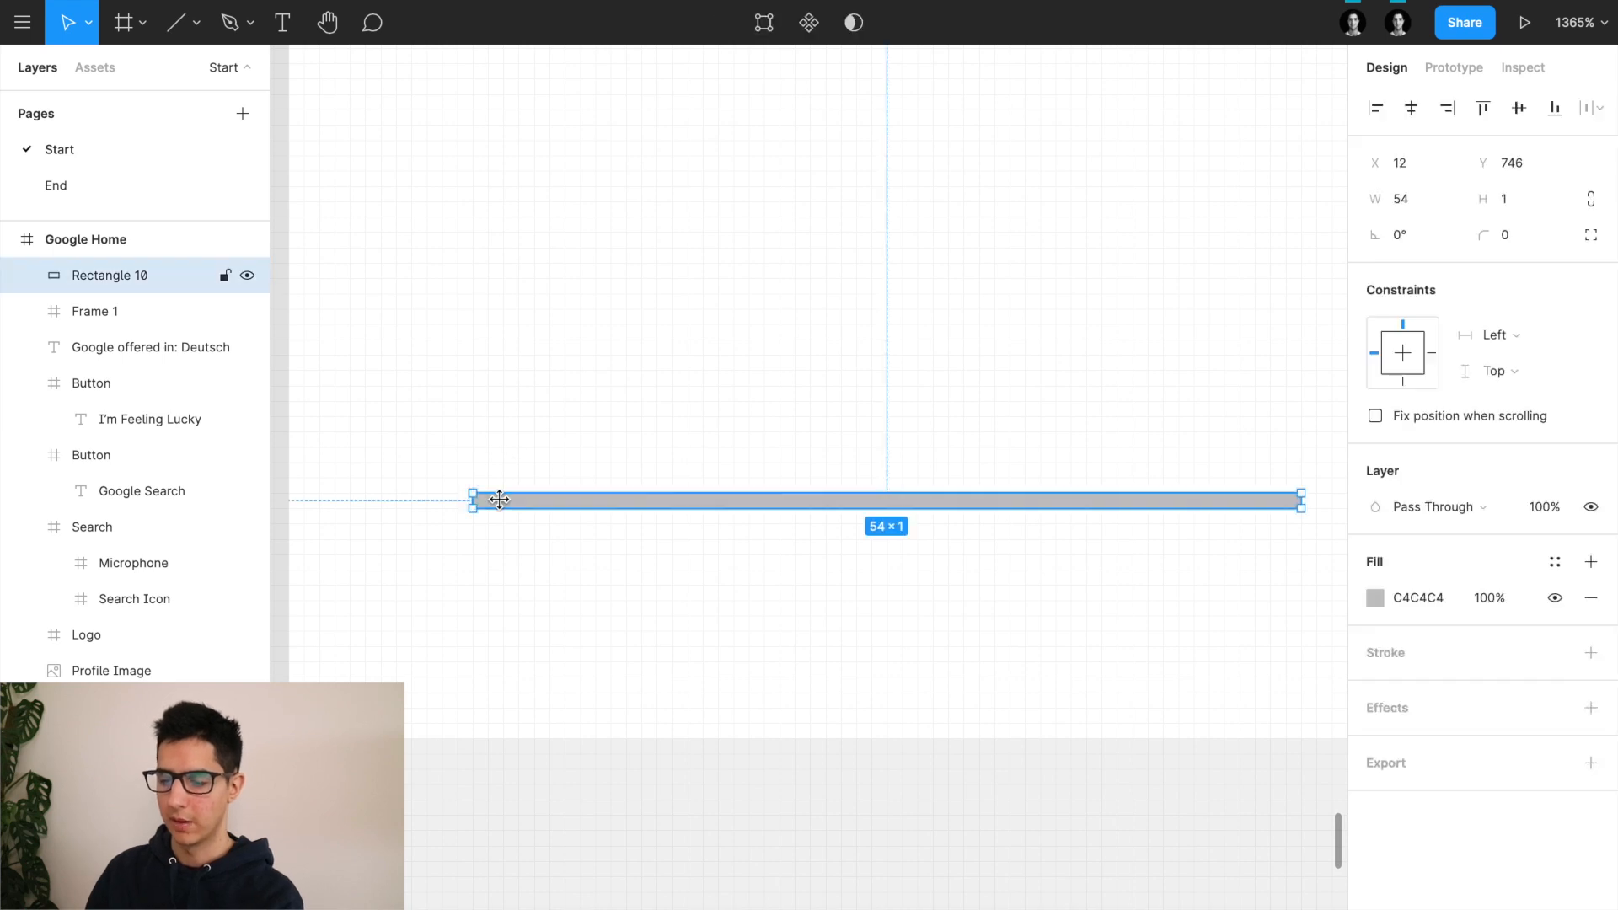
pyautogui.click(531, 579)
pyautogui.click(123, 276)
pyautogui.scroll(-2, 498, 510)
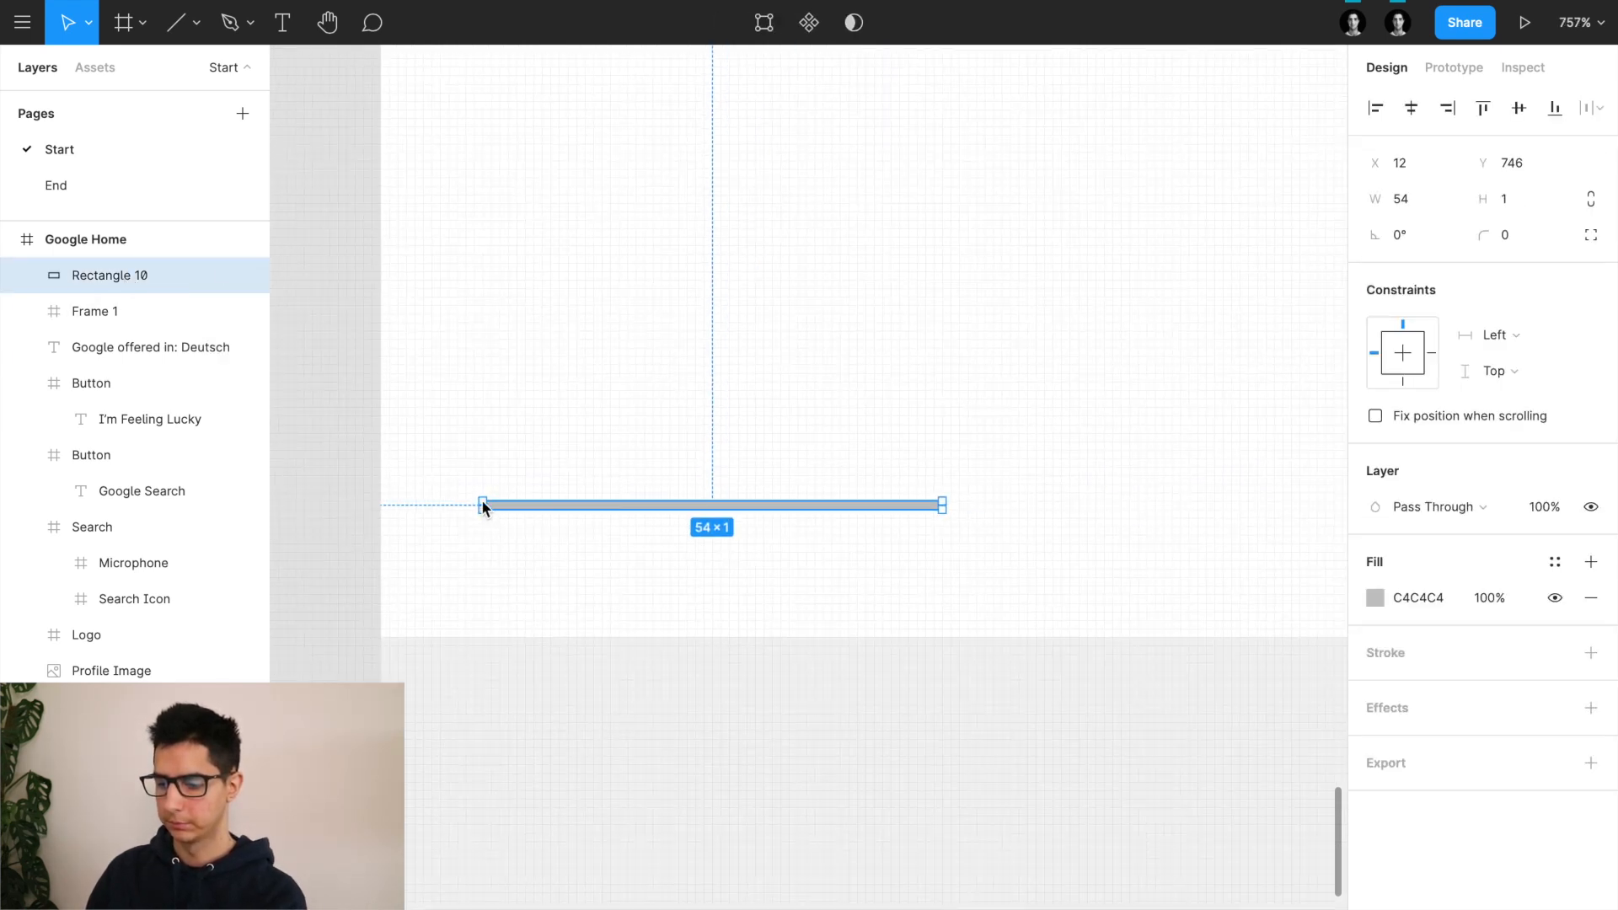
pyautogui.moveTo(483, 503); pyautogui.dragTo(378, 504)
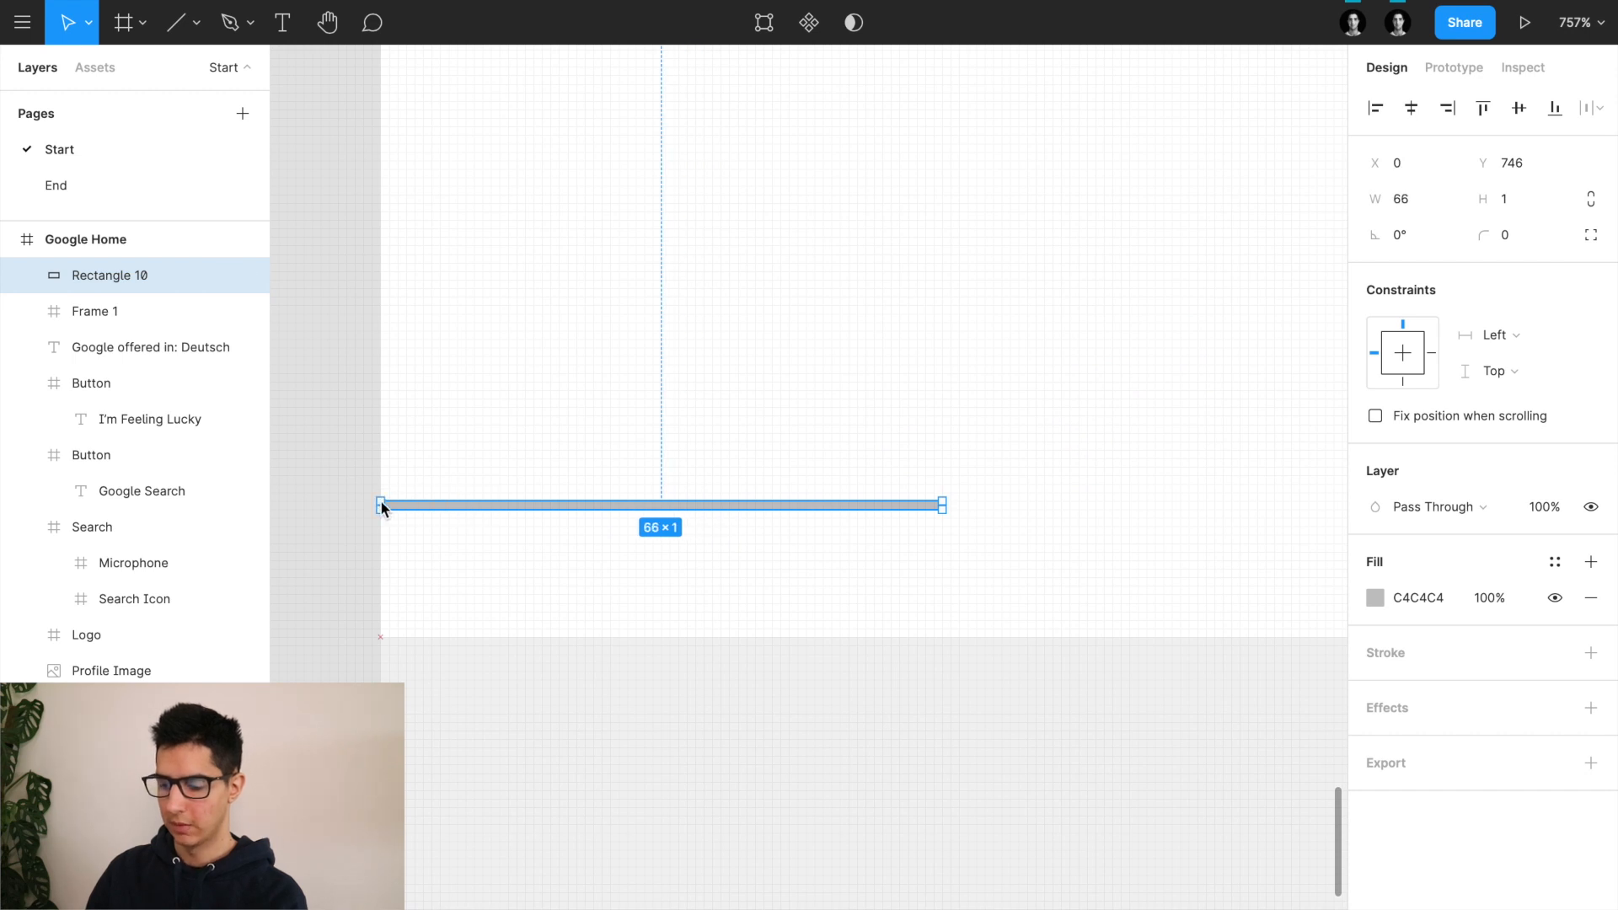
# Step: Move the thin rectangle down to Y 761 so it sits directly on top of the footer frame
pyautogui.press('Down')
pyautogui.press('Down')
pyautogui.press('Down')
pyautogui.press('Down')
pyautogui.press('Down')
pyautogui.press('Down')
pyautogui.press('Down')
pyautogui.press('Down')
pyautogui.press('Down')
pyautogui.press('Down')
pyautogui.press('Down')
pyautogui.press('Down')
pyautogui.press('Down')
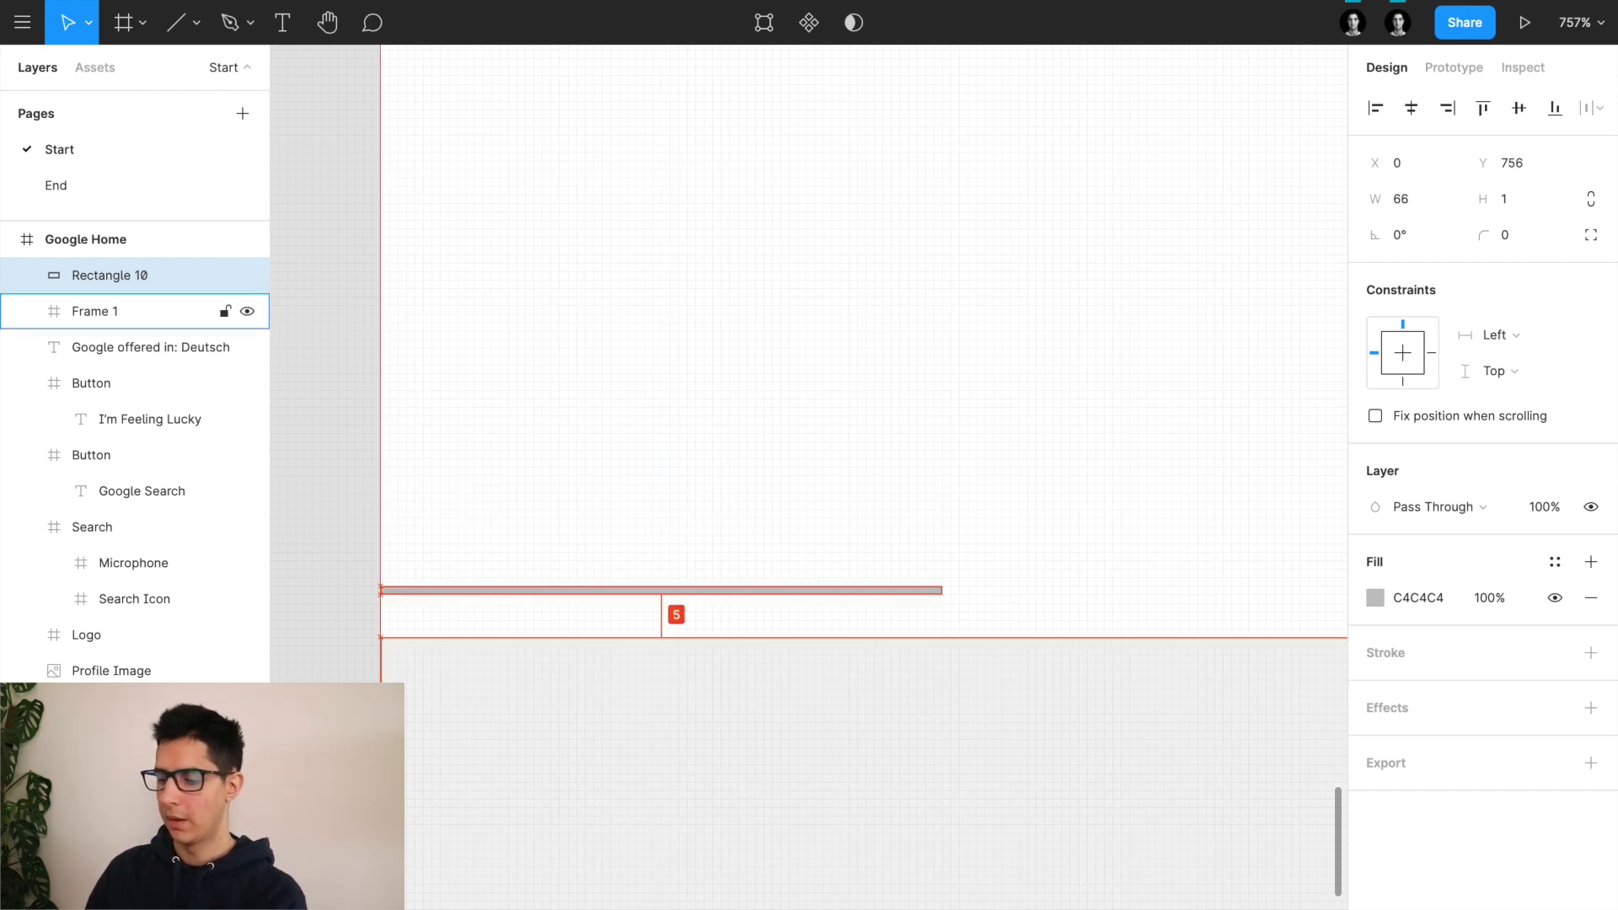
pyautogui.press('Down')
pyautogui.press('Down')
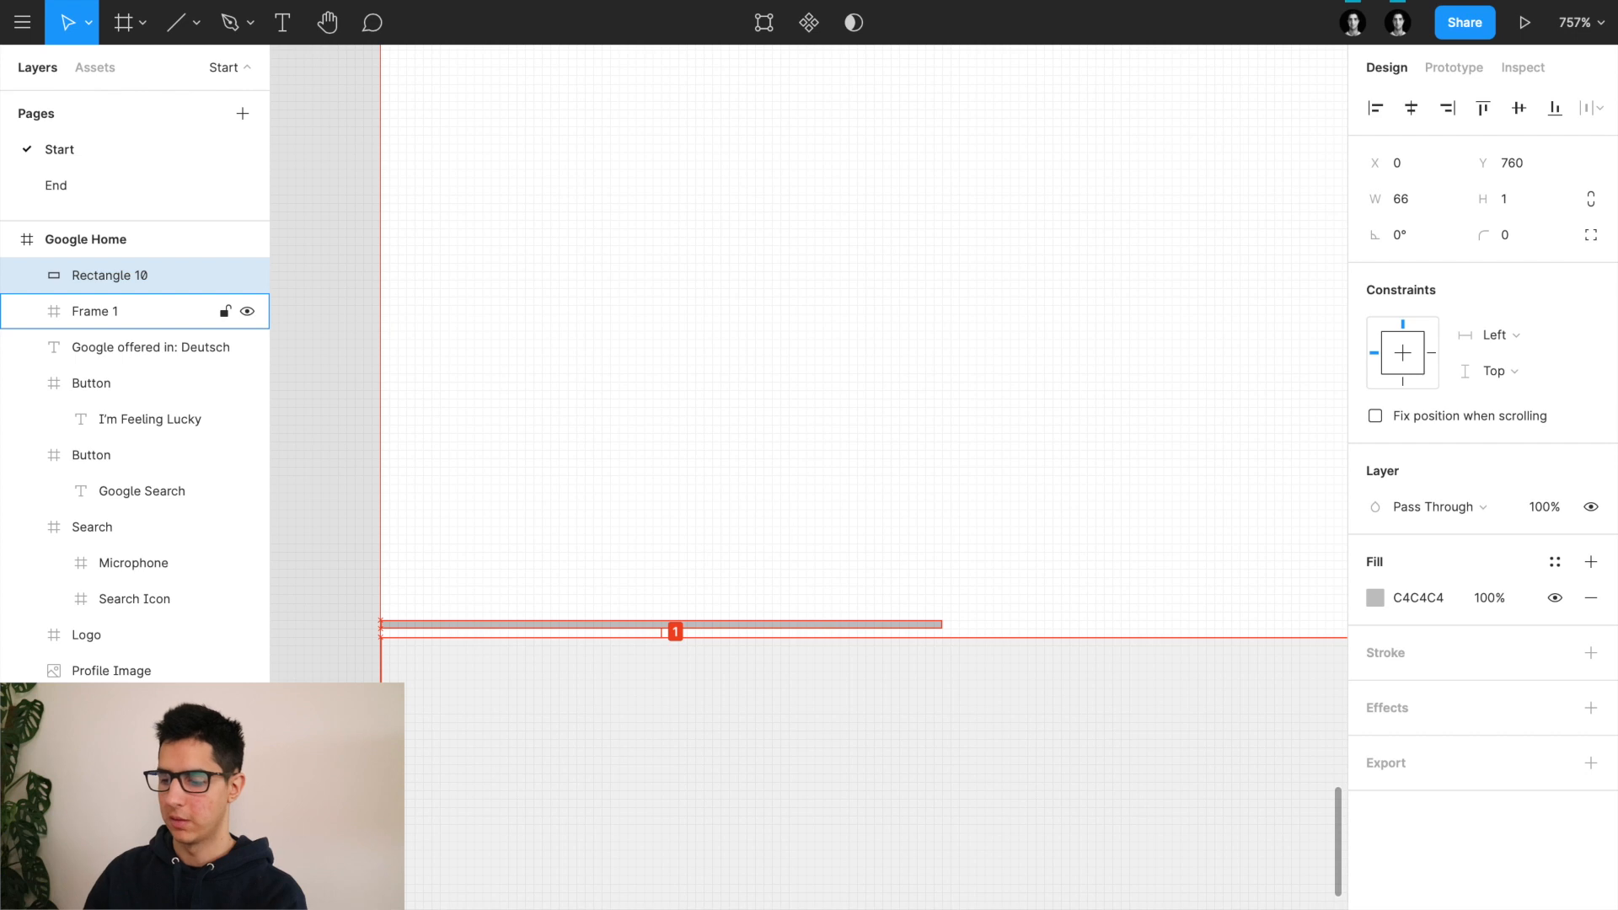
# Step: Extend the thin rectangle to the full frame width of 1440 px and place it at Y 762 on the footer's upper edge
pyautogui.scroll(-5, 943, 633)
pyautogui.hscroll(3, 944, 634)
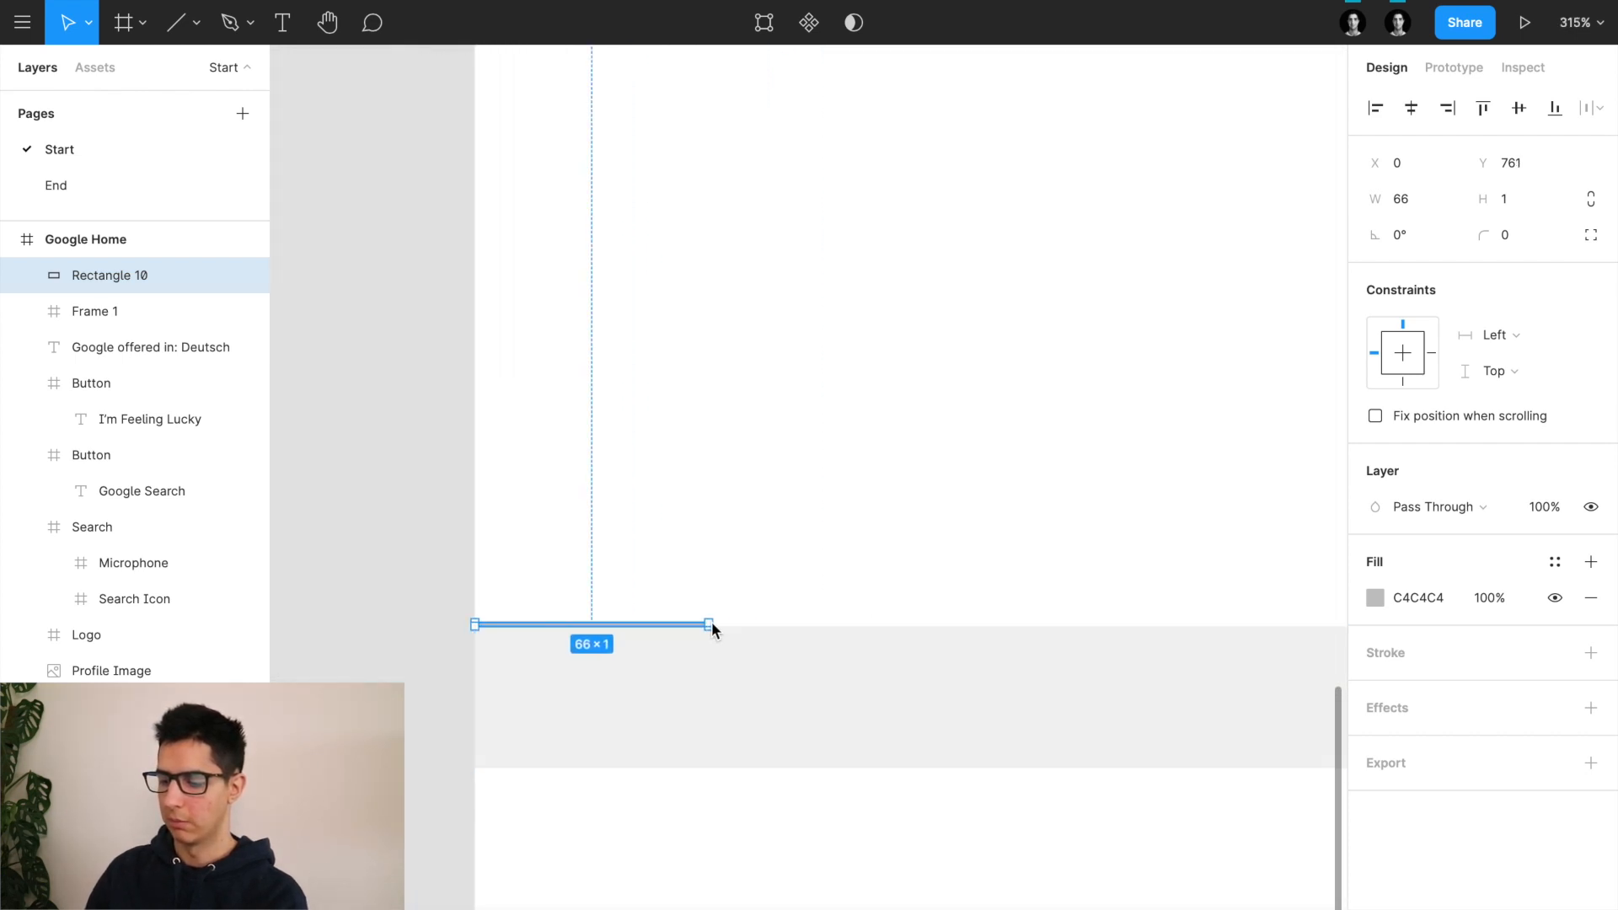
pyautogui.moveTo(716, 623); pyautogui.dragTo(989, 629)
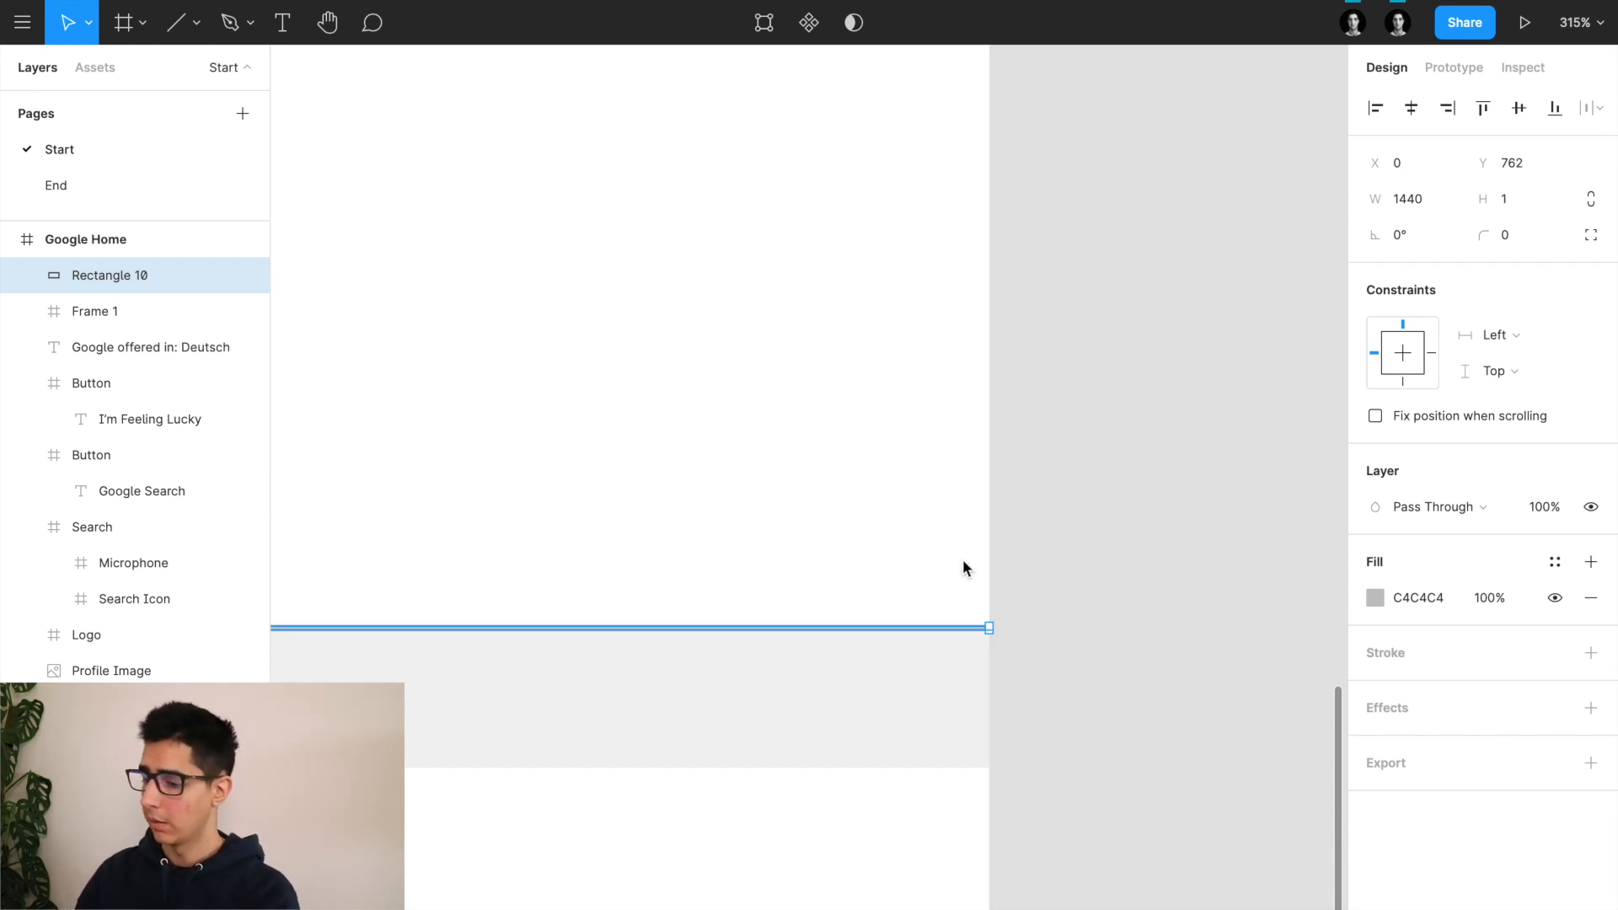
# Step: Set the fill of the thin full-width rectangle to DADCE0
pyautogui.click(1420, 600)
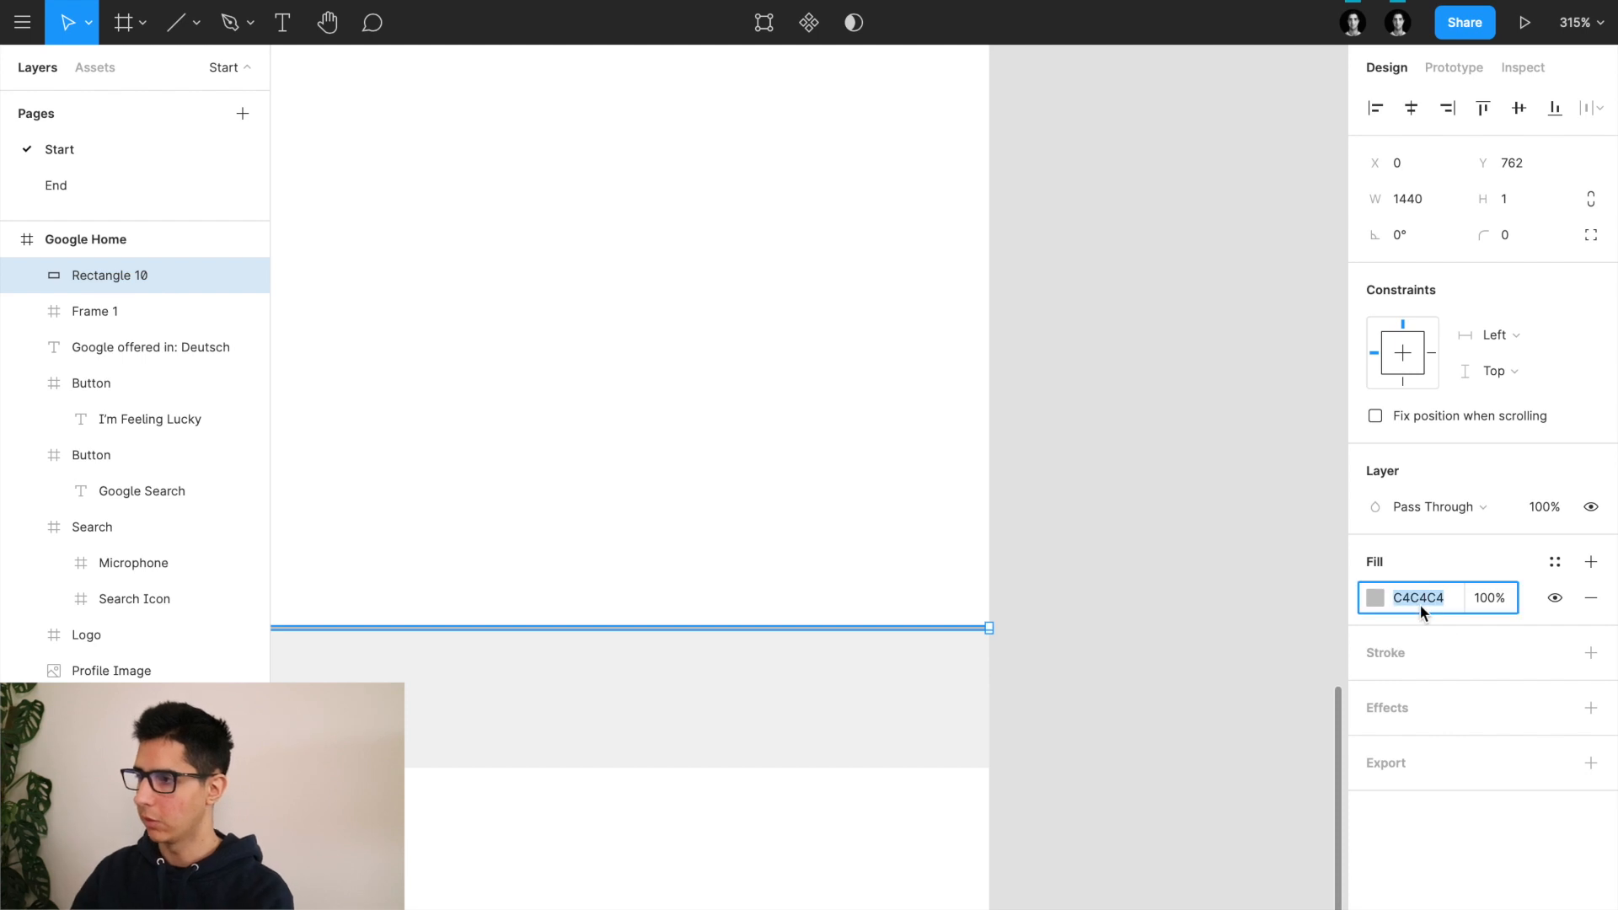
pyautogui.write('DAD')
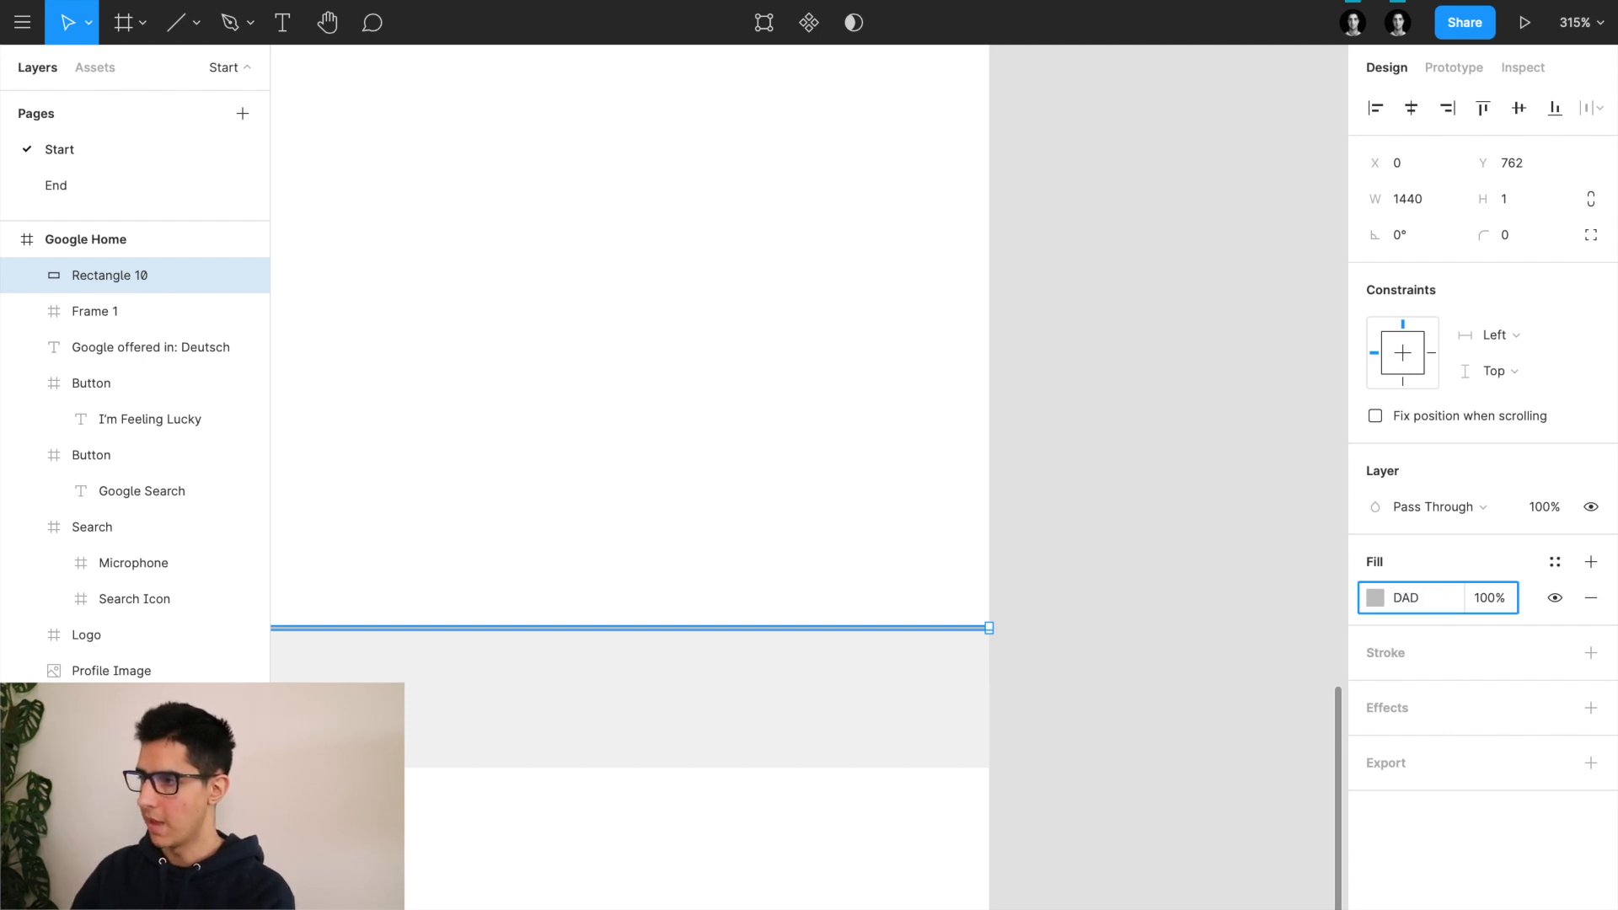
pyautogui.write('CE0')
pyautogui.press('Return')
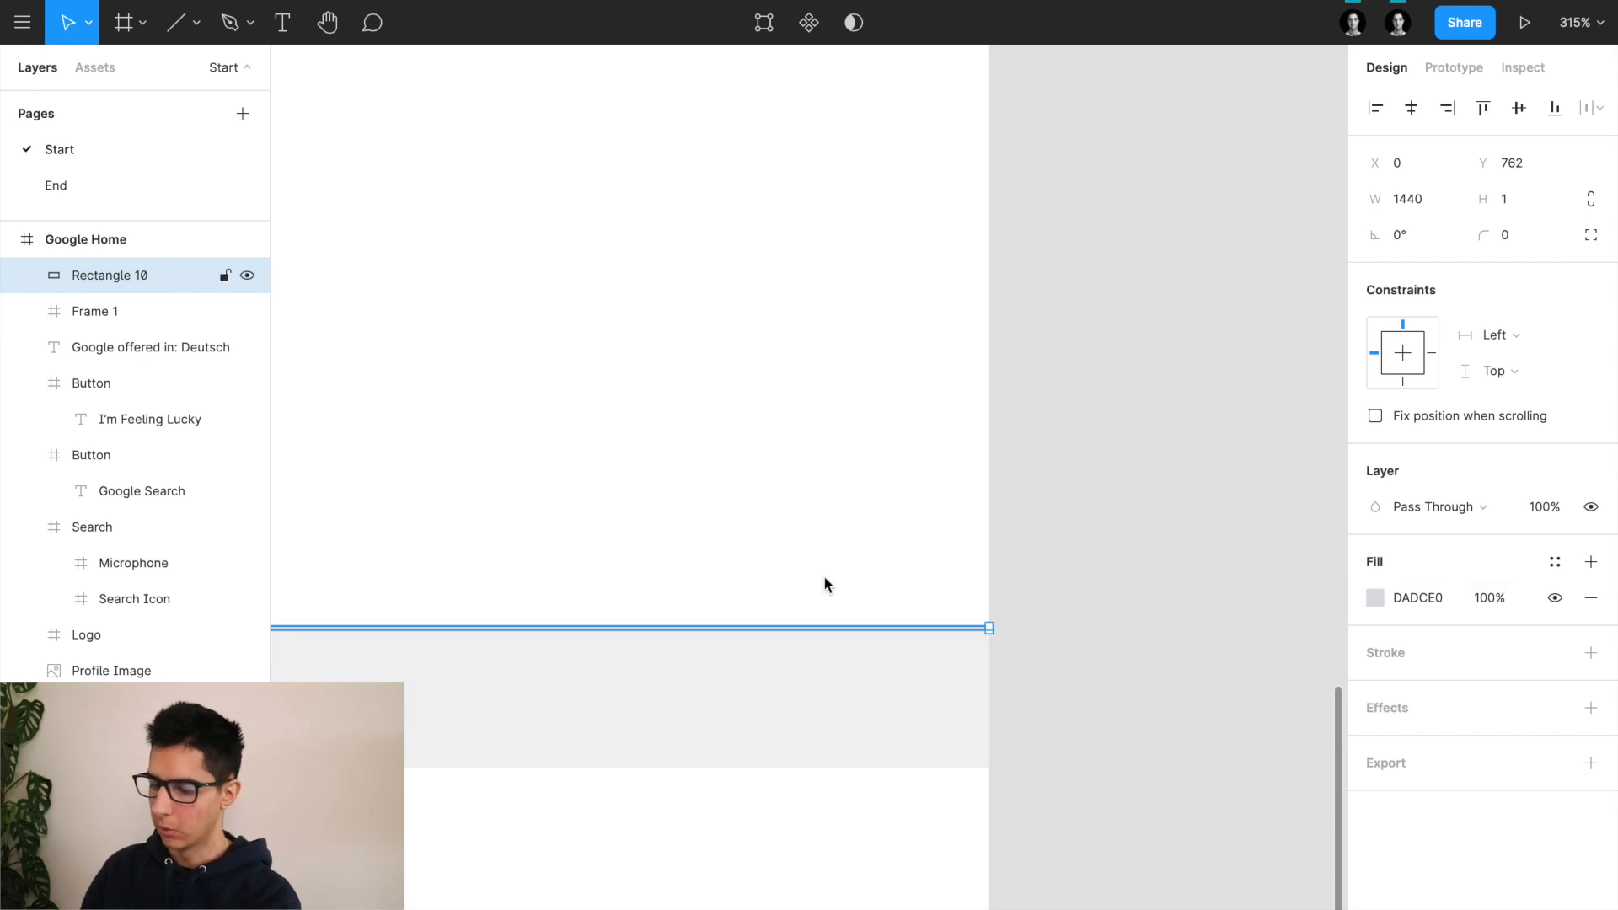
# Step: Rename the thin rectangle layer as "Divider" and the footer frame as "Footer Row"
pyautogui.scroll(-5, 821, 559)
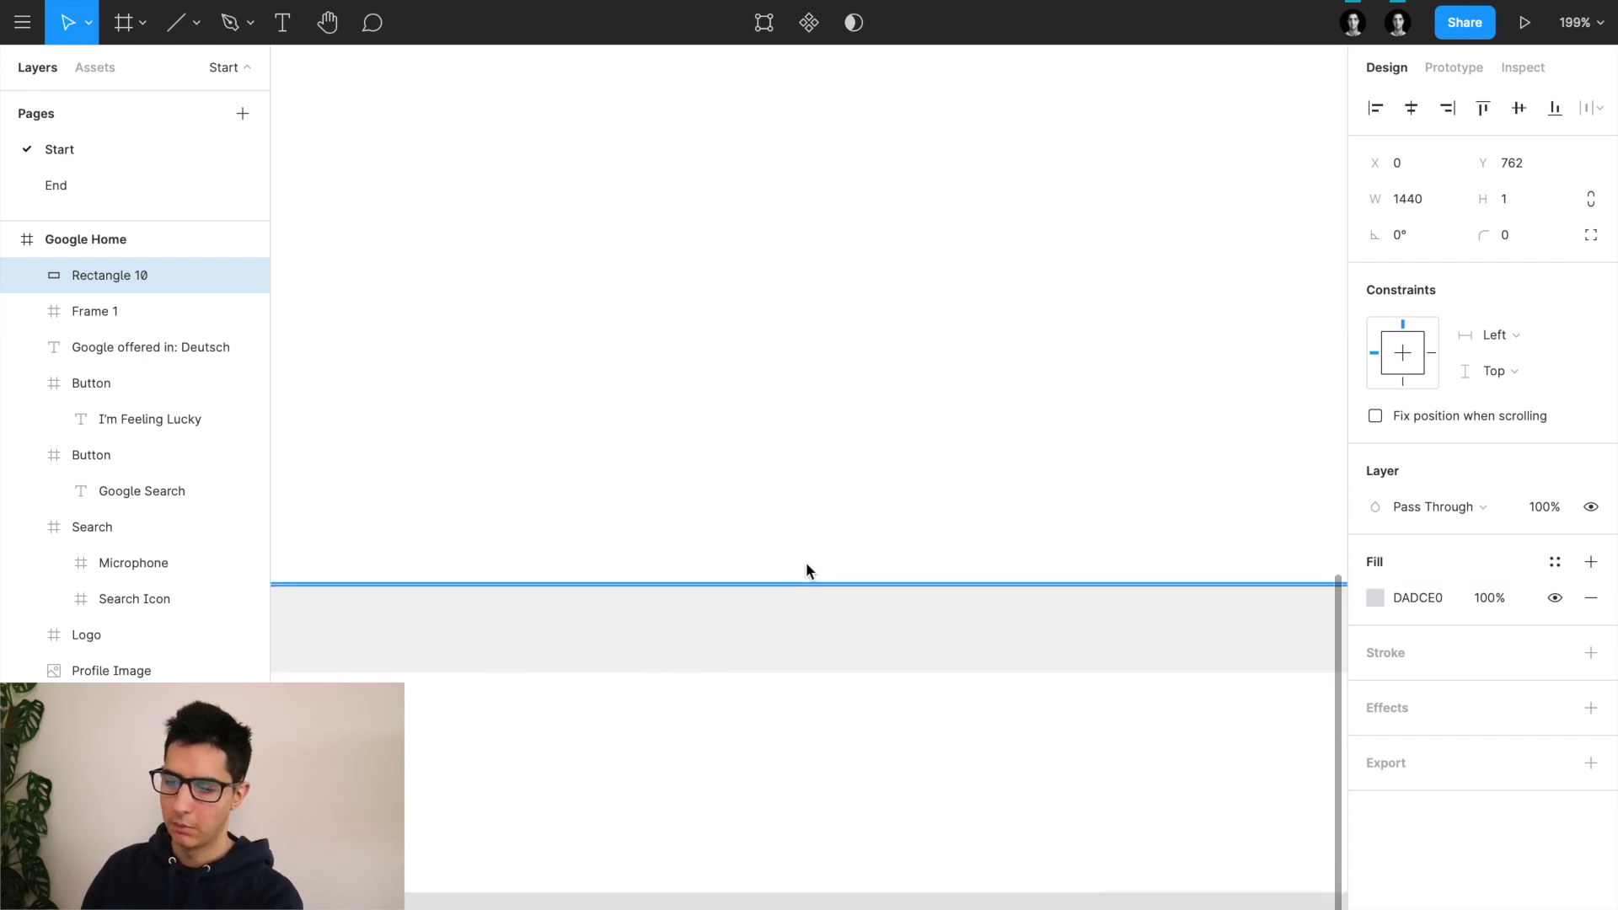
pyautogui.doubleClick(139, 275)
pyautogui.write('Divider')
pyautogui.press('Return')
pyautogui.doubleClick(152, 313)
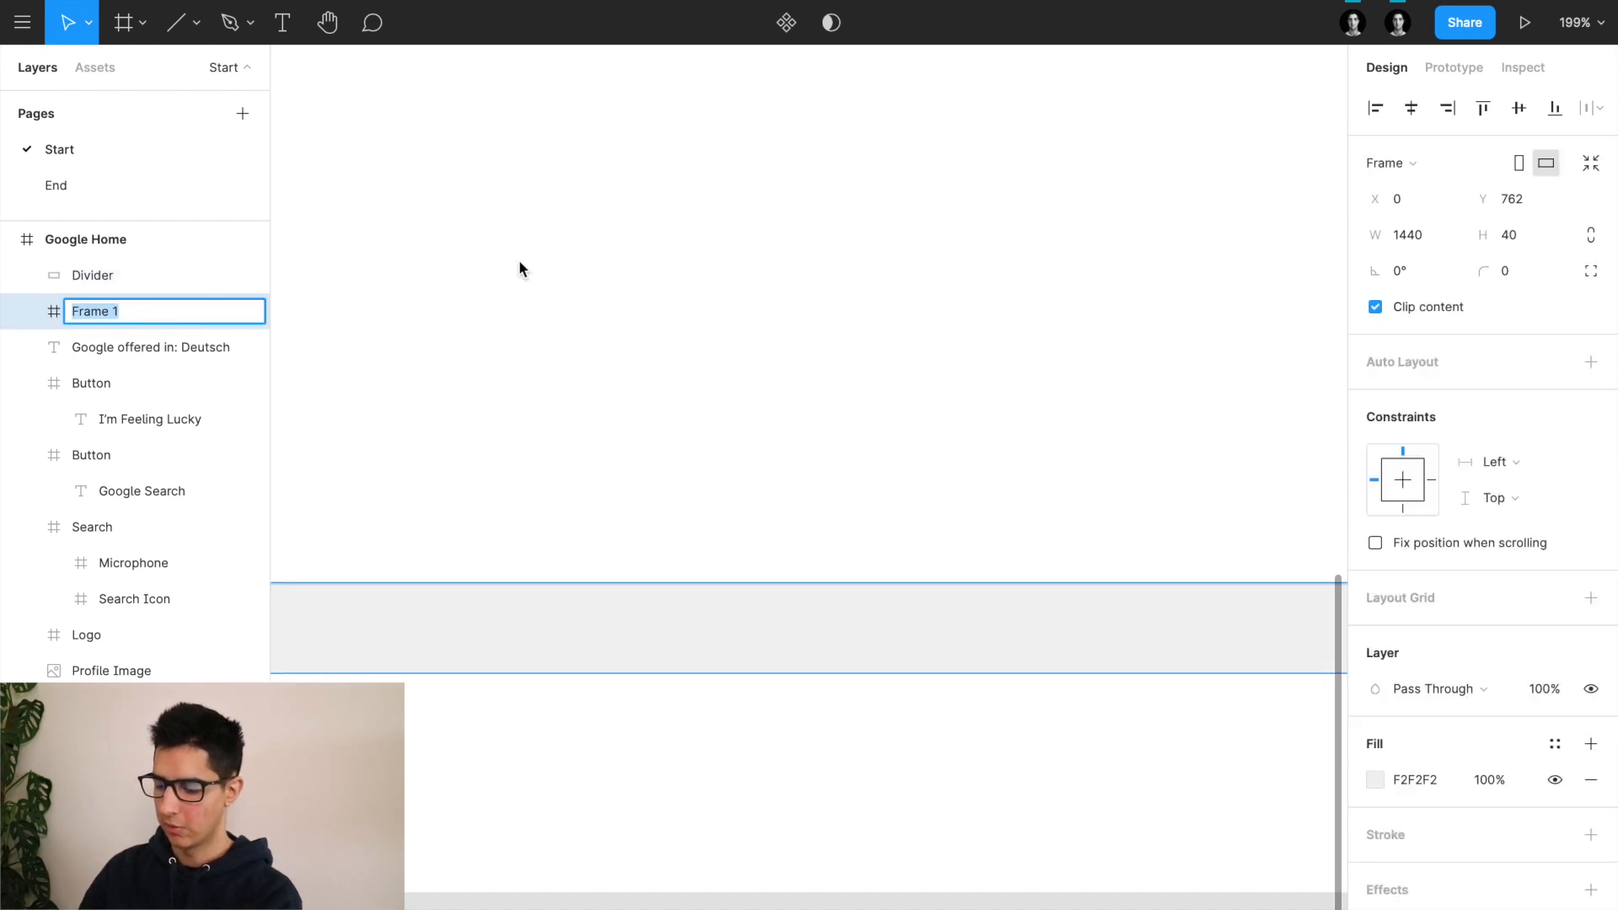
pyautogui.scroll(-1, 520, 269)
pyautogui.write('Footer Row')
pyautogui.press('Return')
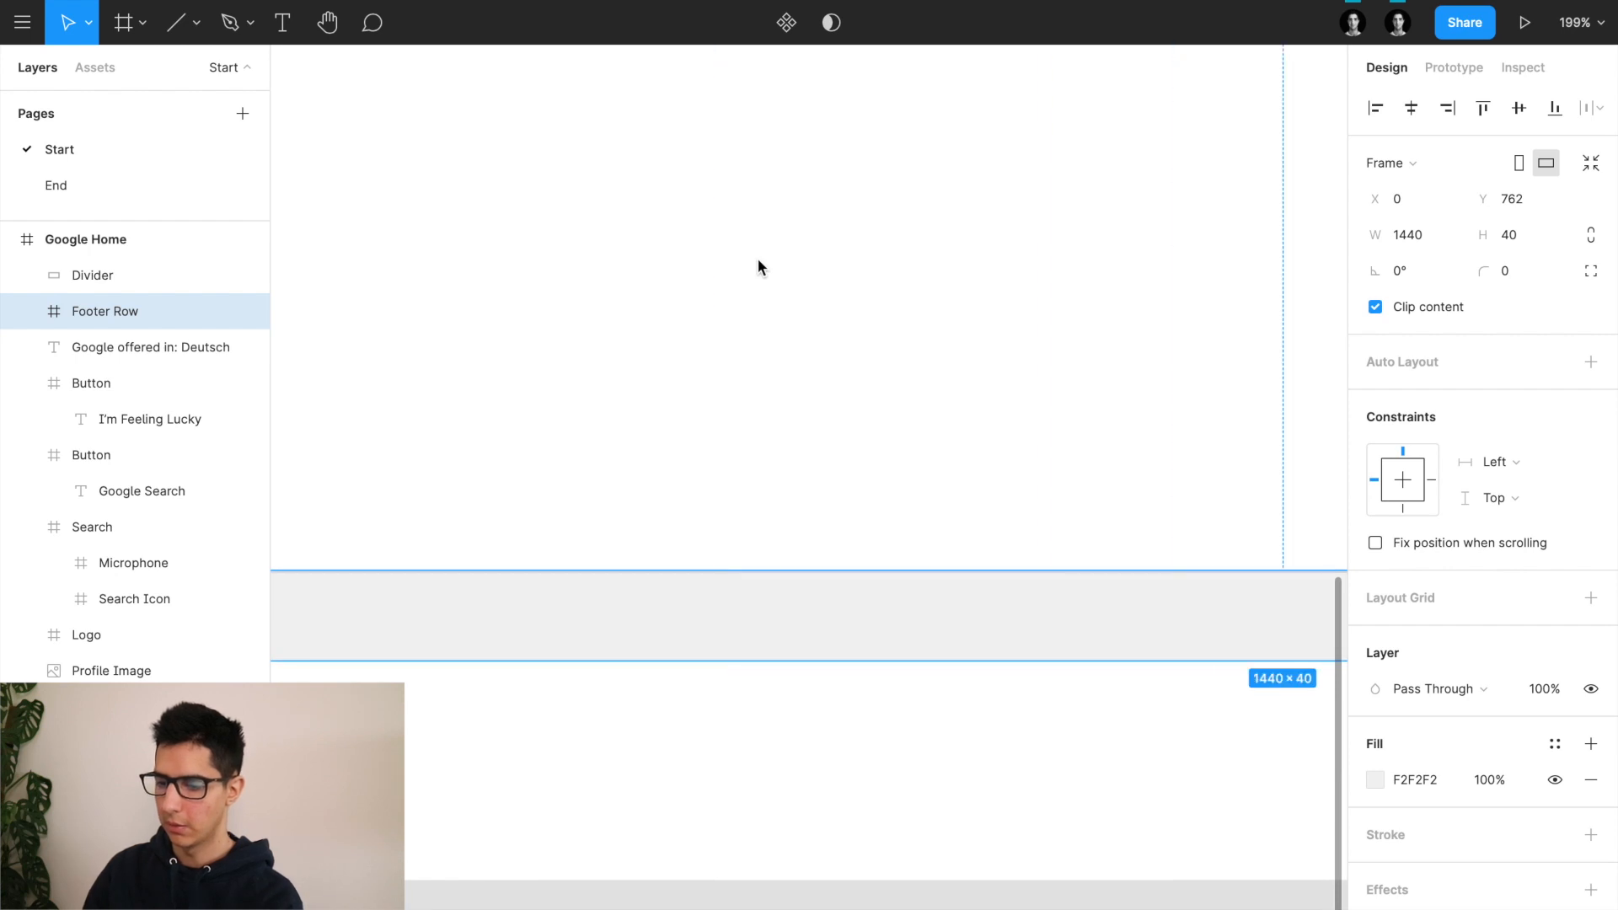
# Step: Duplicate the Divider and move the copy down to Y 802, flush with the lower edge of the Footer Row
pyautogui.click(160, 275)
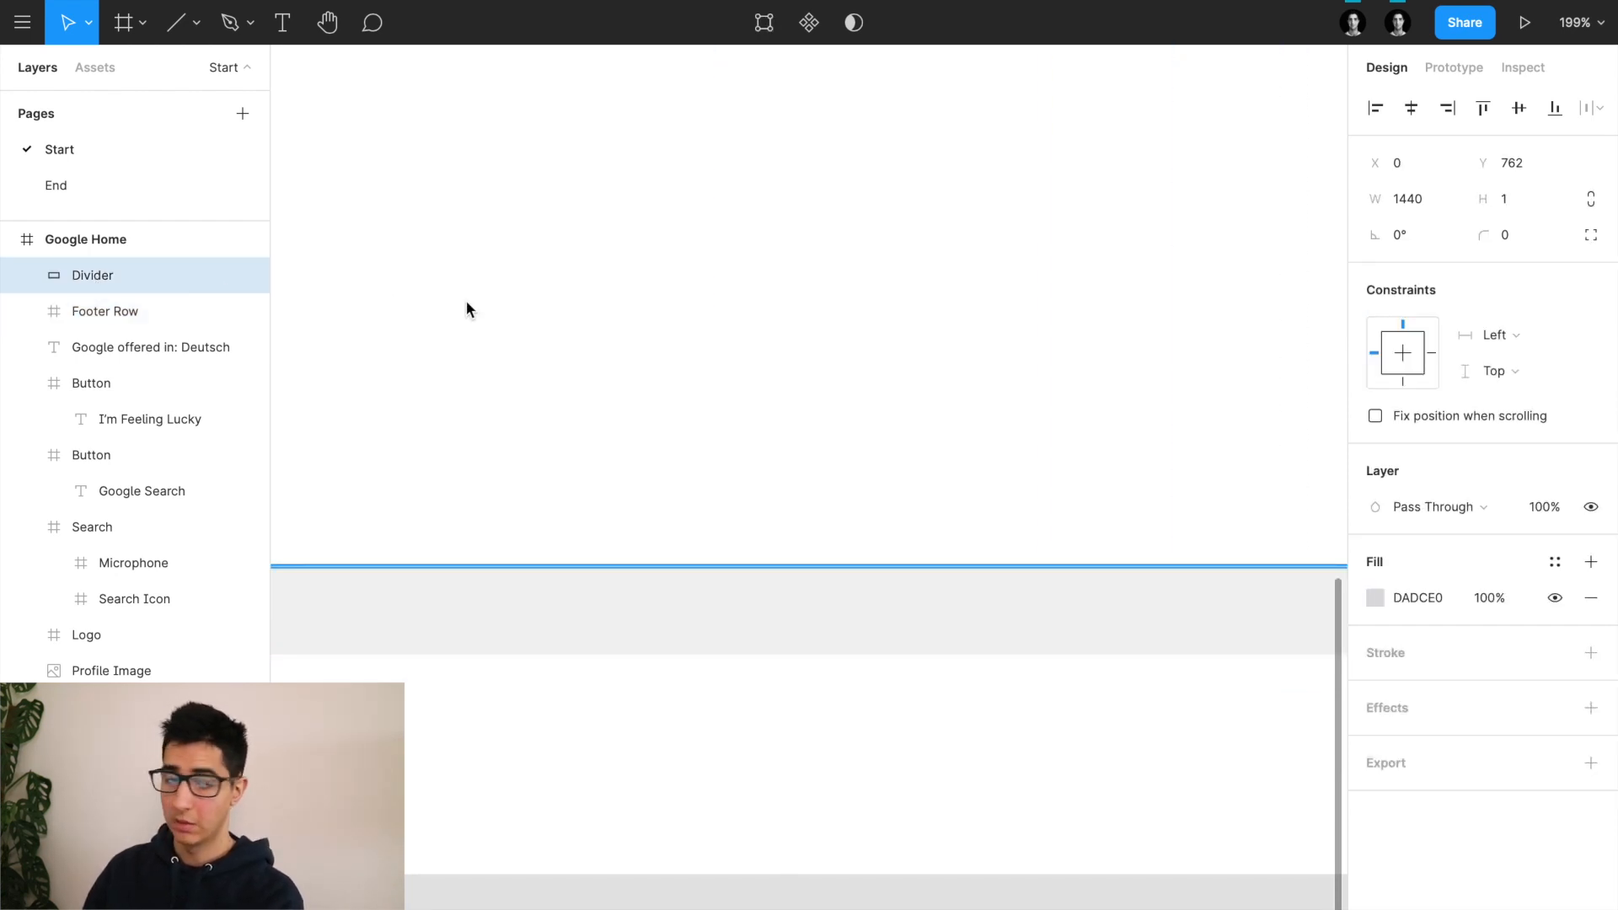
pyautogui.hotkey('ctrl', 'd')
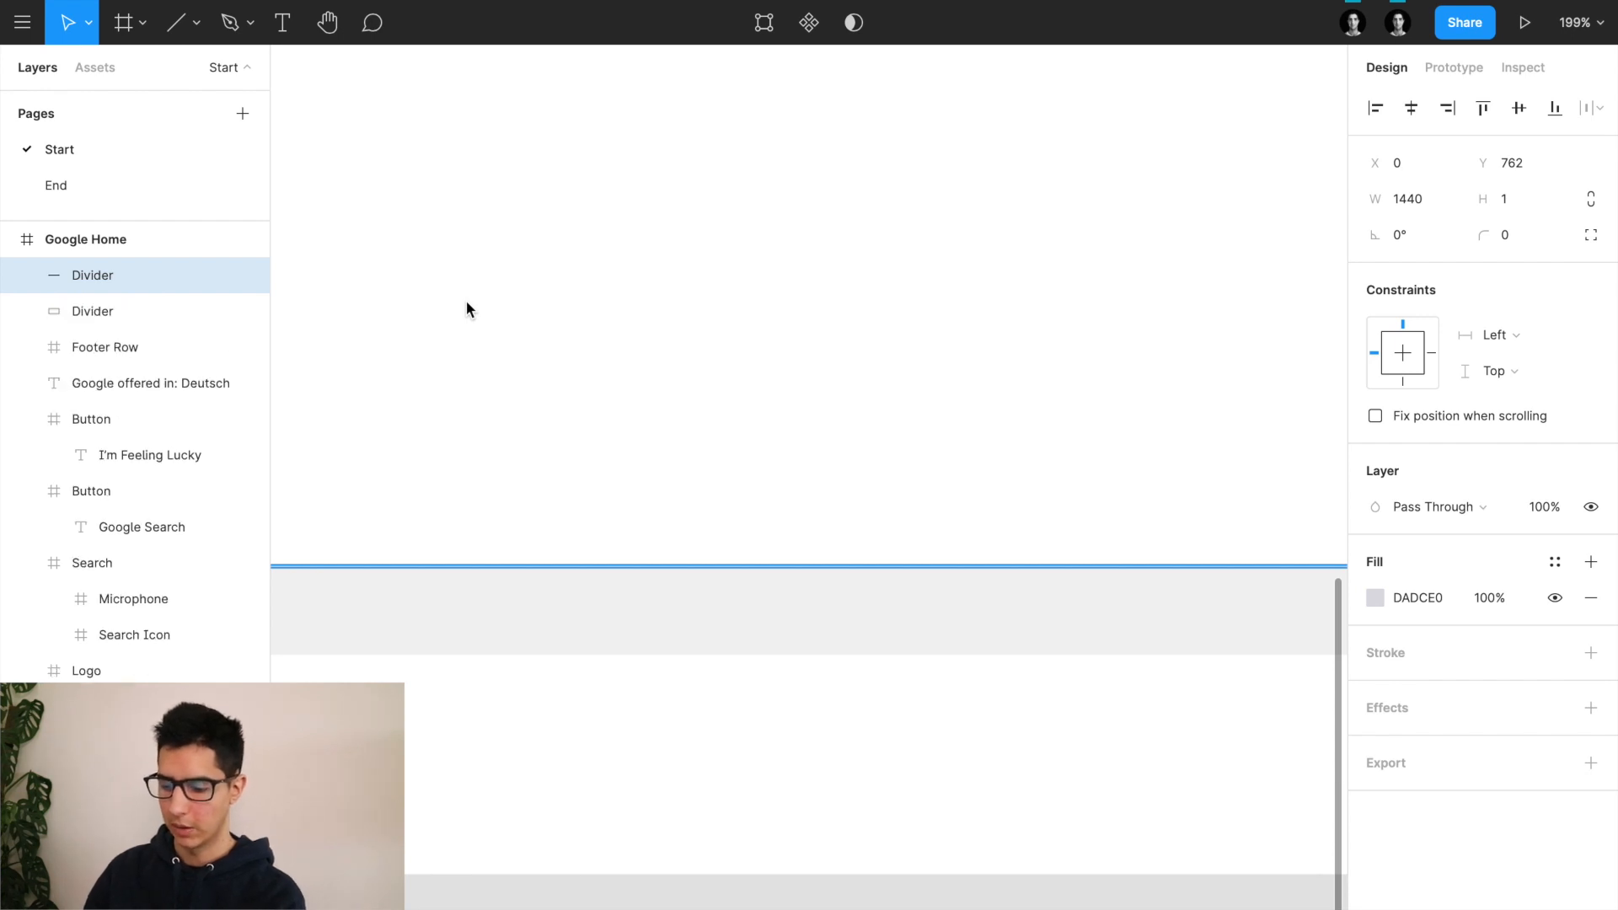
pyautogui.hscroll(-5, 467, 301)
pyautogui.scroll(-1, 467, 301)
pyautogui.scroll(5, 666, 478)
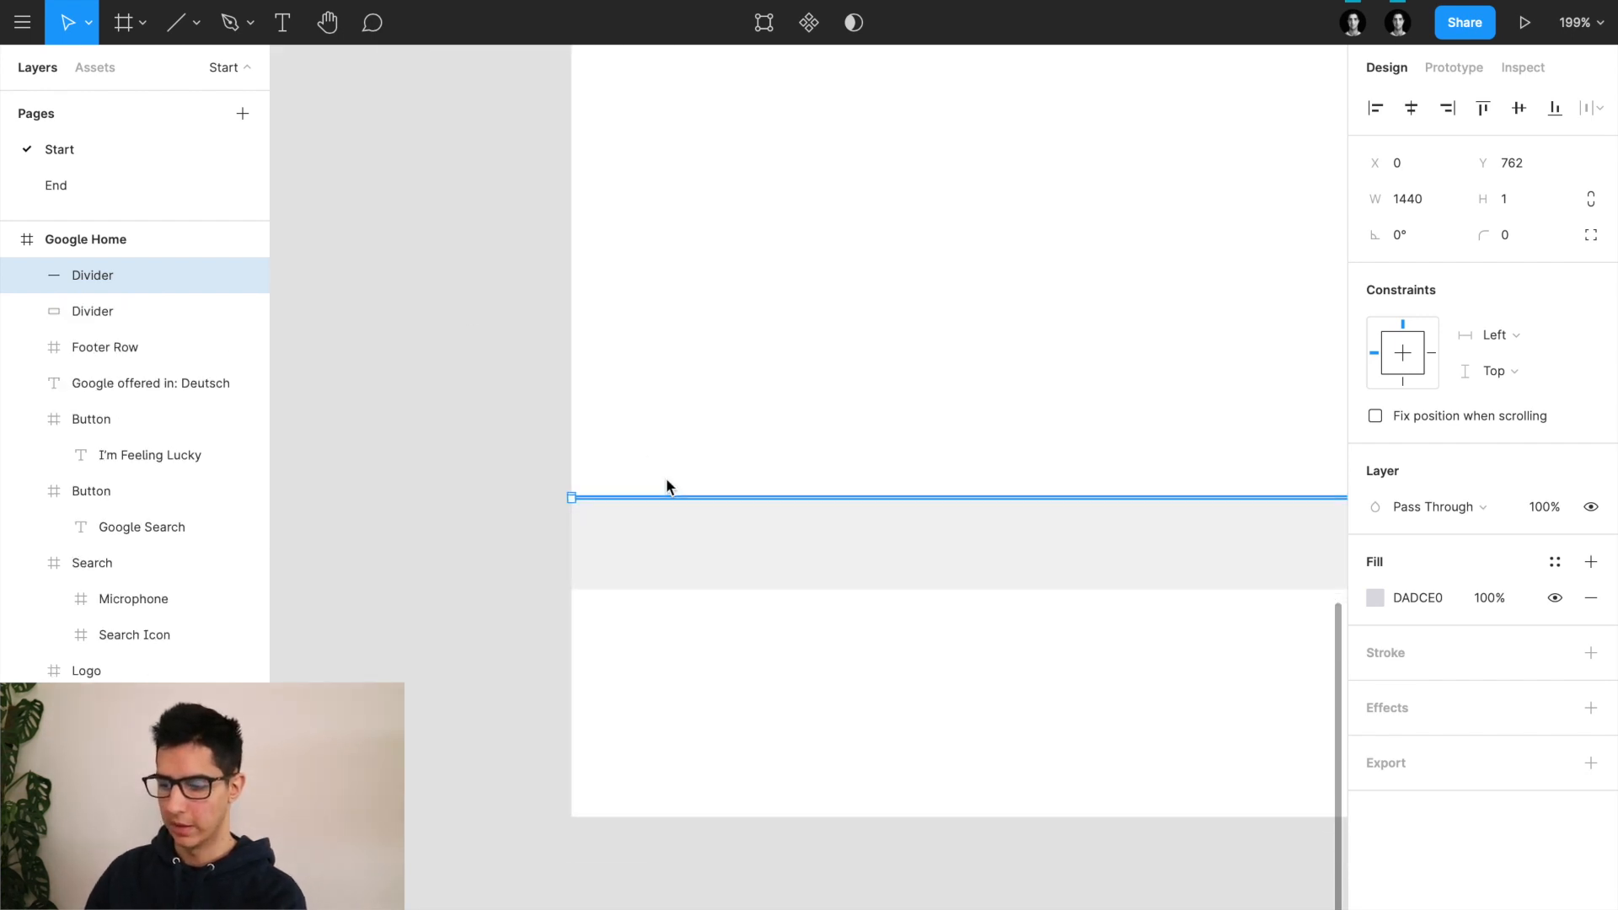
pyautogui.hotkey('shift', 'Down')
pyautogui.hotkey('shift', 'Down')
pyautogui.hotkey('shift', 'Down')
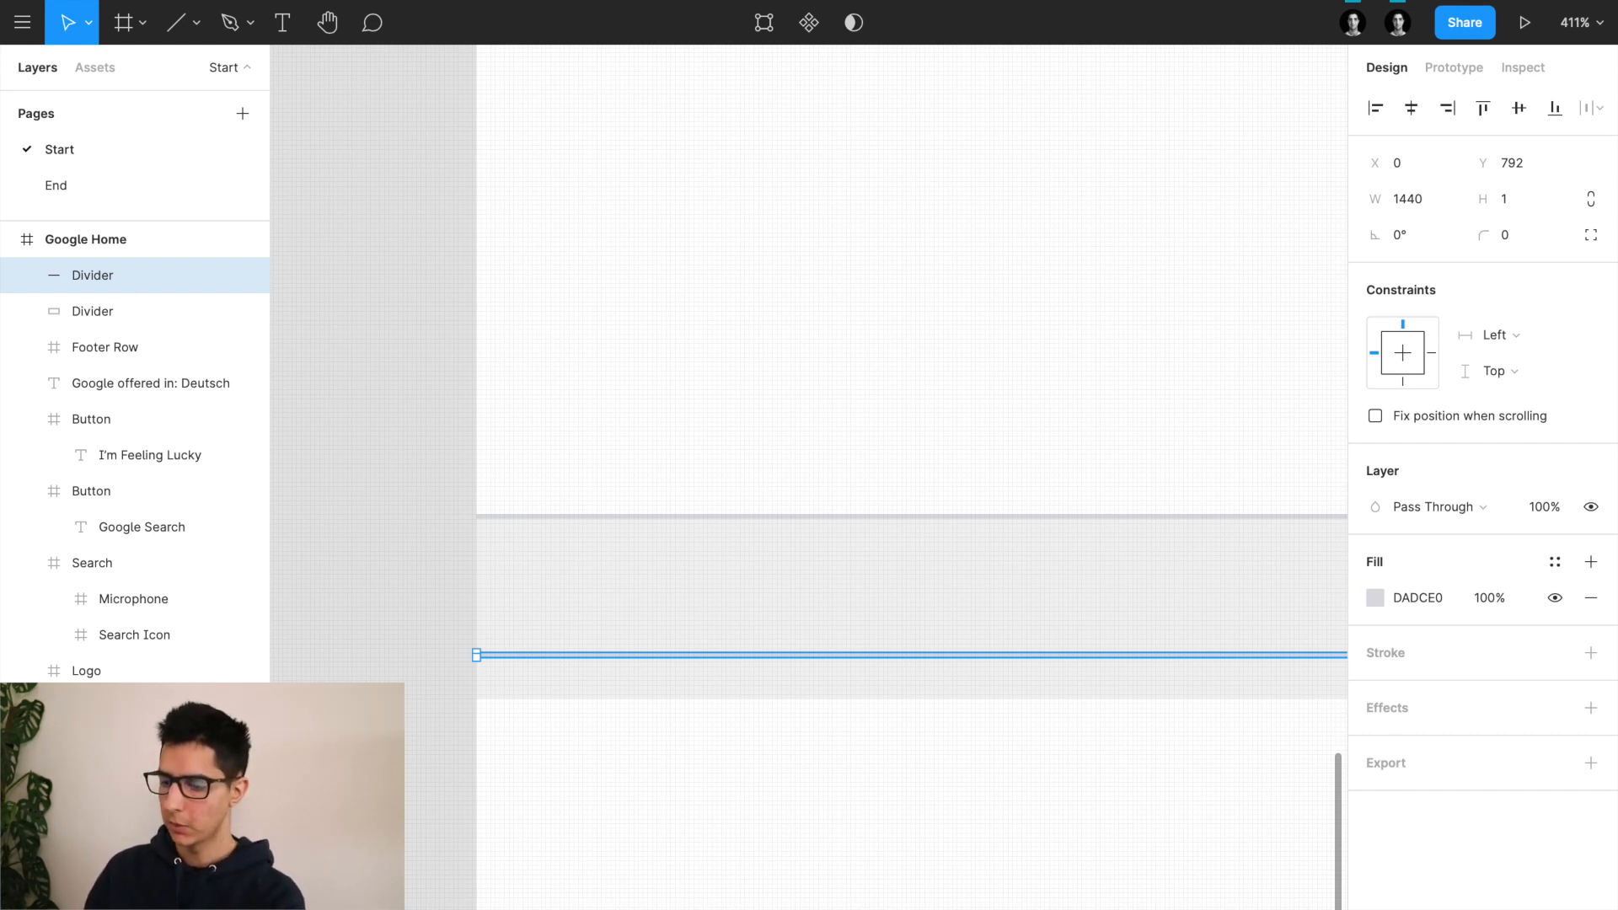
pyautogui.press('Down')
pyautogui.press('Down')
pyautogui.press('Down')
pyautogui.press('Down')
pyautogui.press('Down')
pyautogui.press('Down')
pyautogui.press('Down')
pyautogui.press('Down')
pyautogui.press('Down')
pyautogui.press('Down')
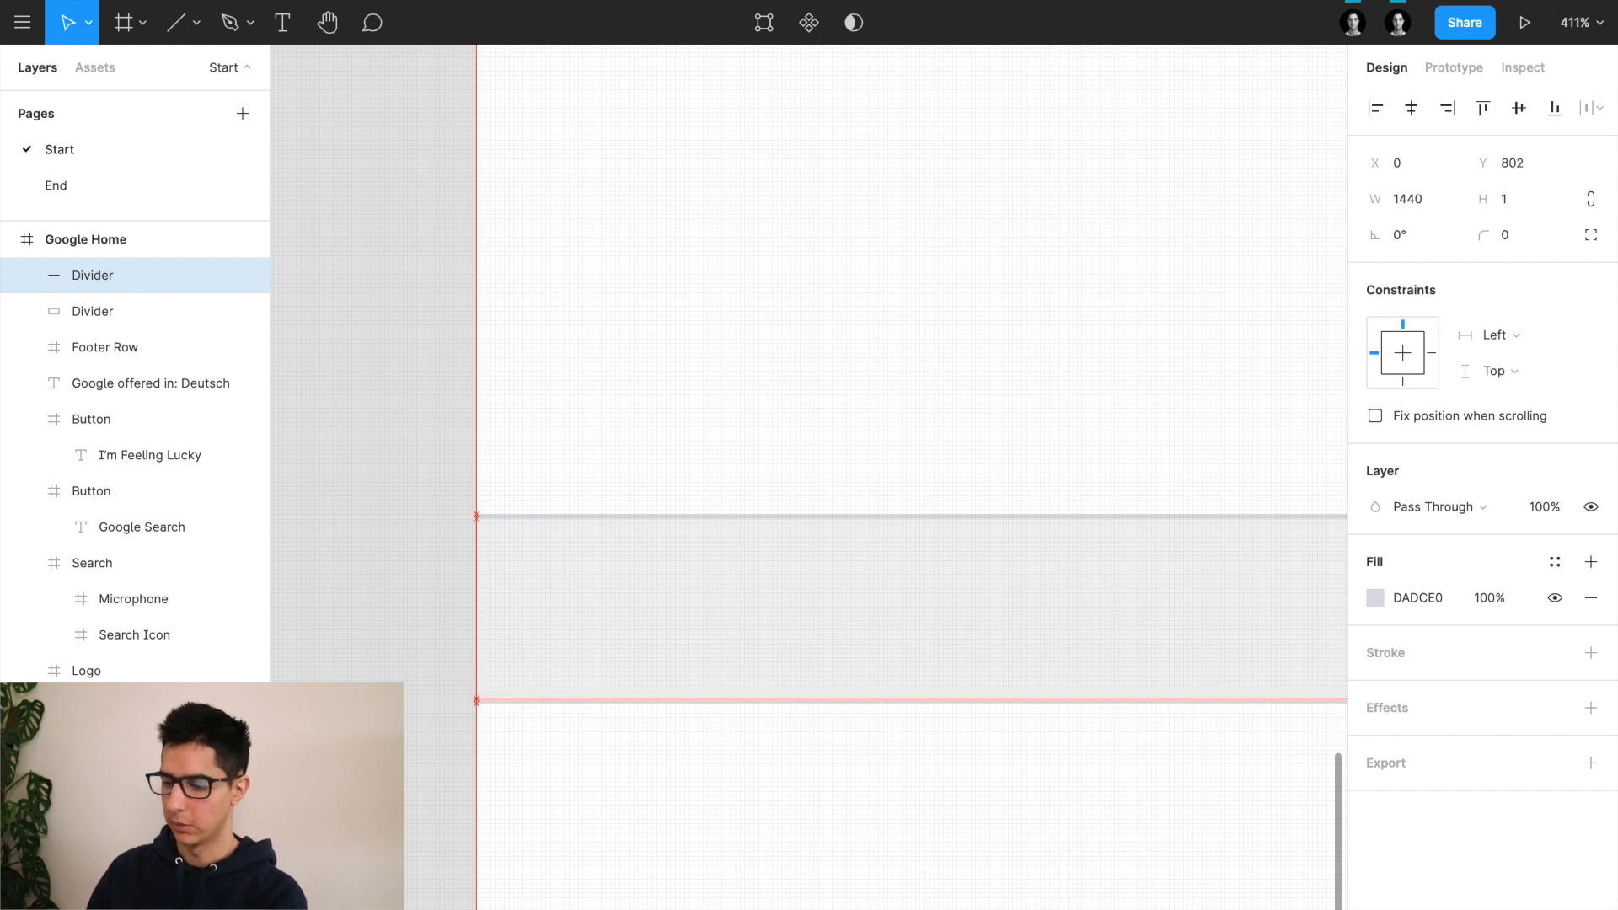
pyautogui.press('Down')
pyautogui.scroll(5, 503, 760)
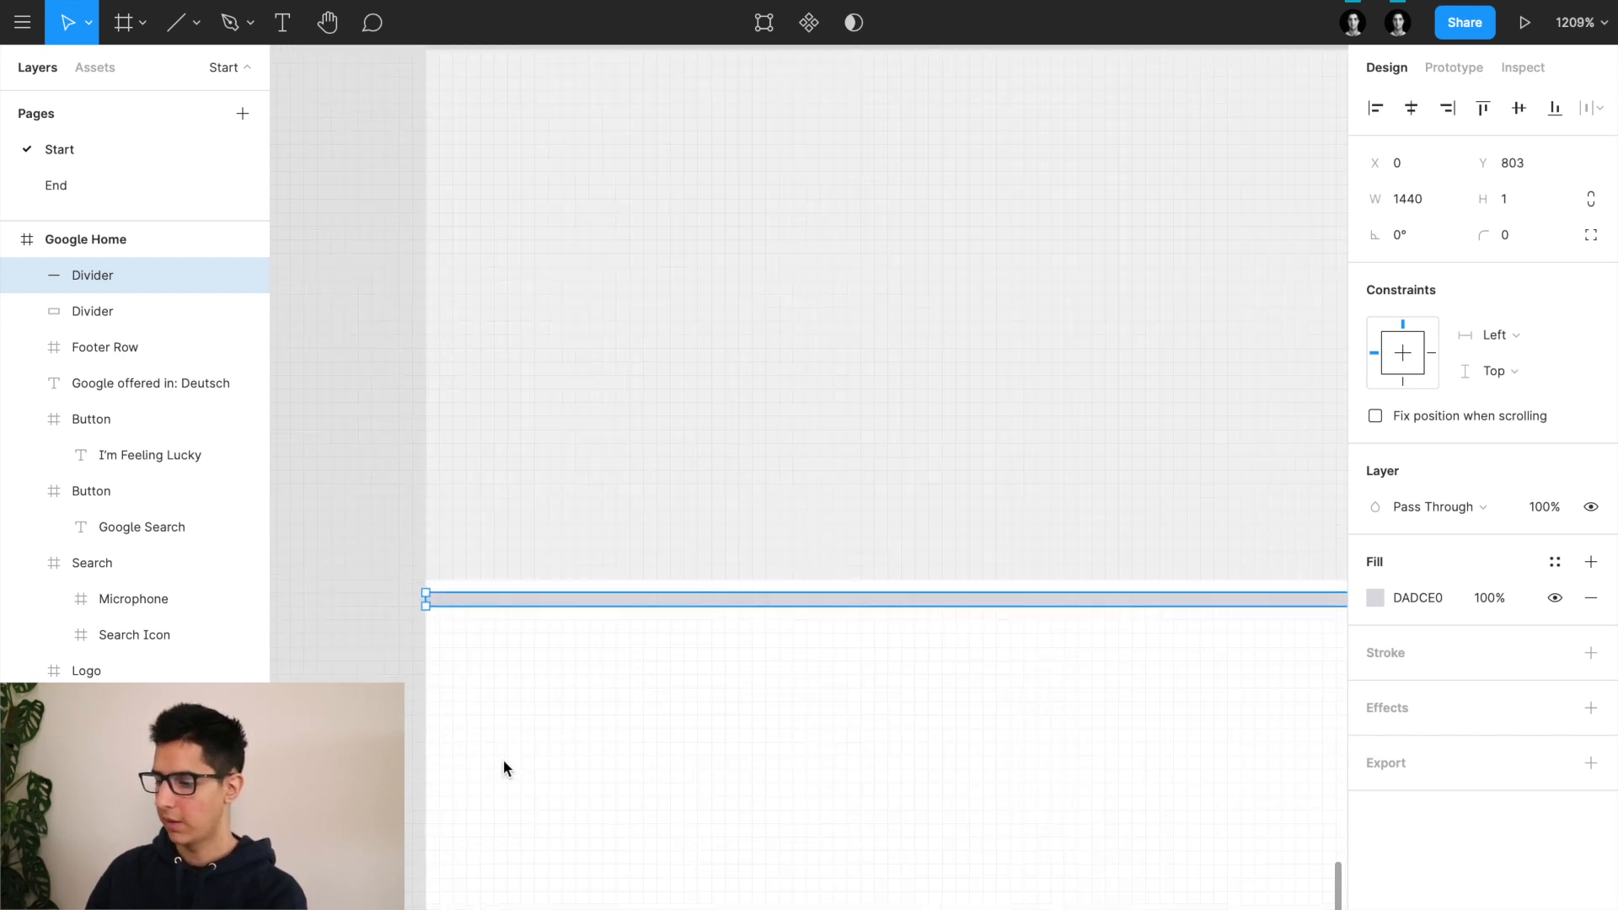
pyautogui.press('Up')
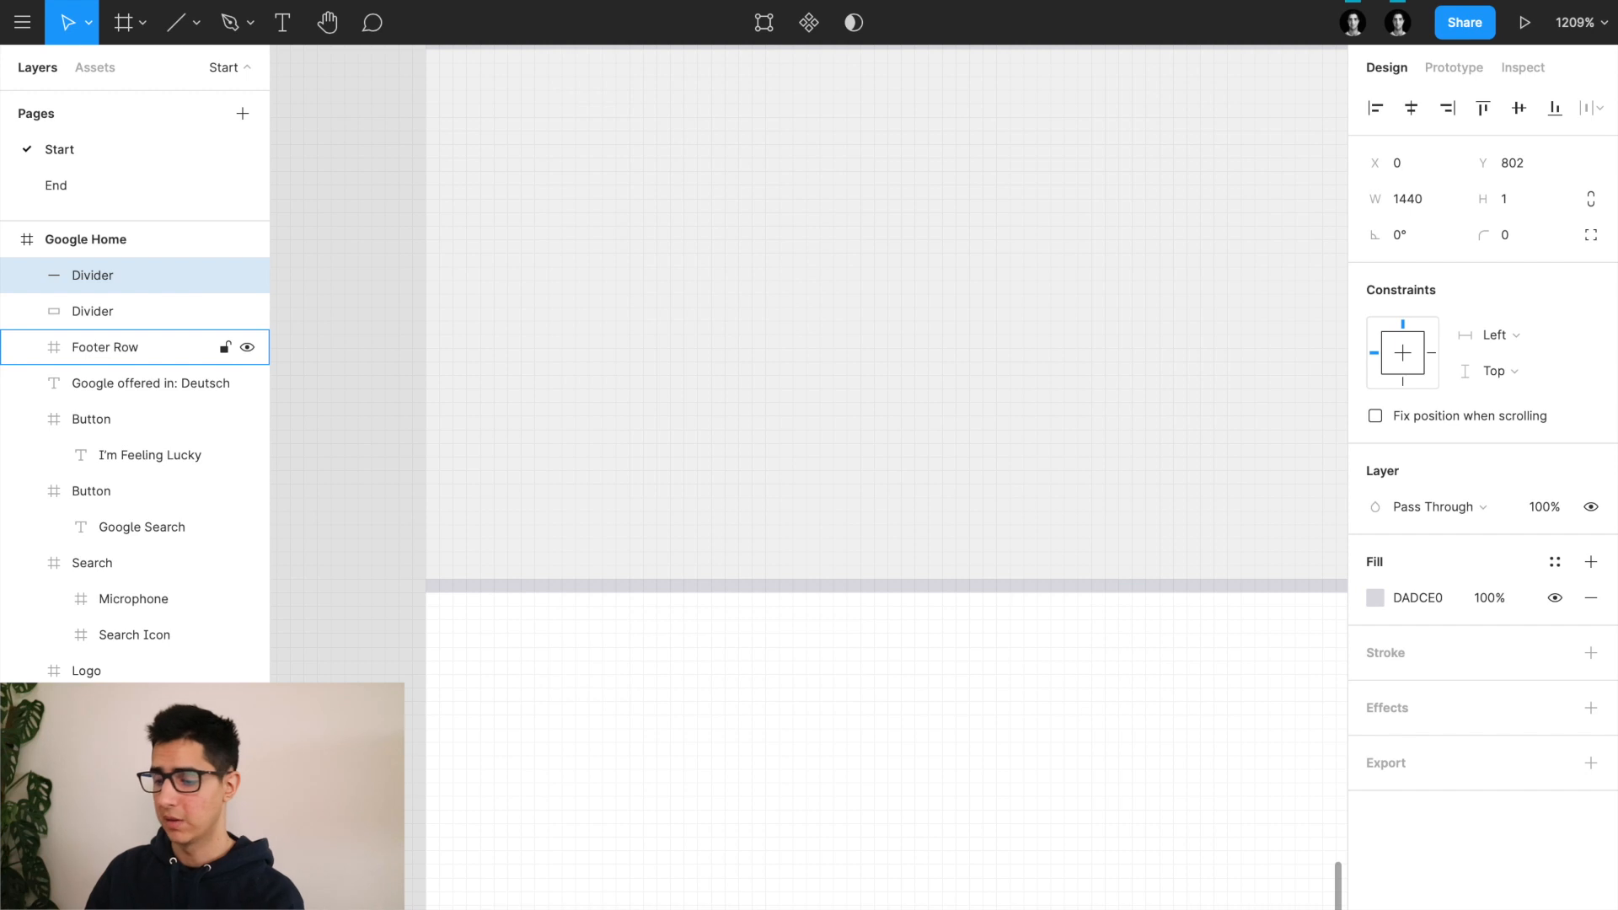
pyautogui.scroll(-3, 542, 482)
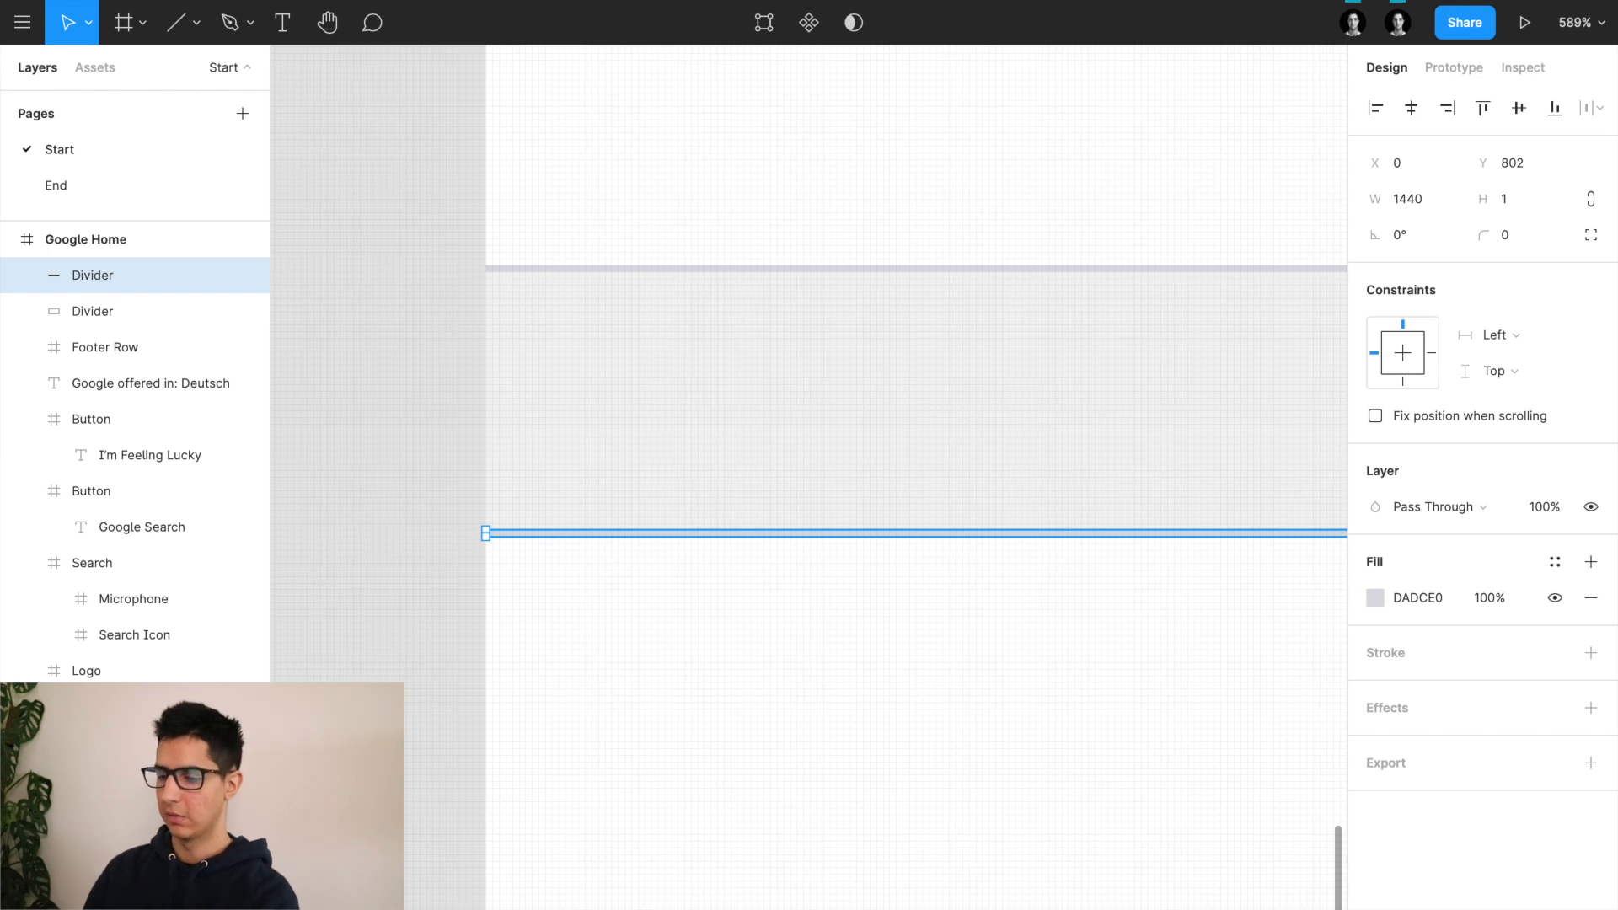
# Step: Add a left-aligned "Germany" text inside the Footer Row near its left end
pyautogui.scroll(-2, 474, 504)
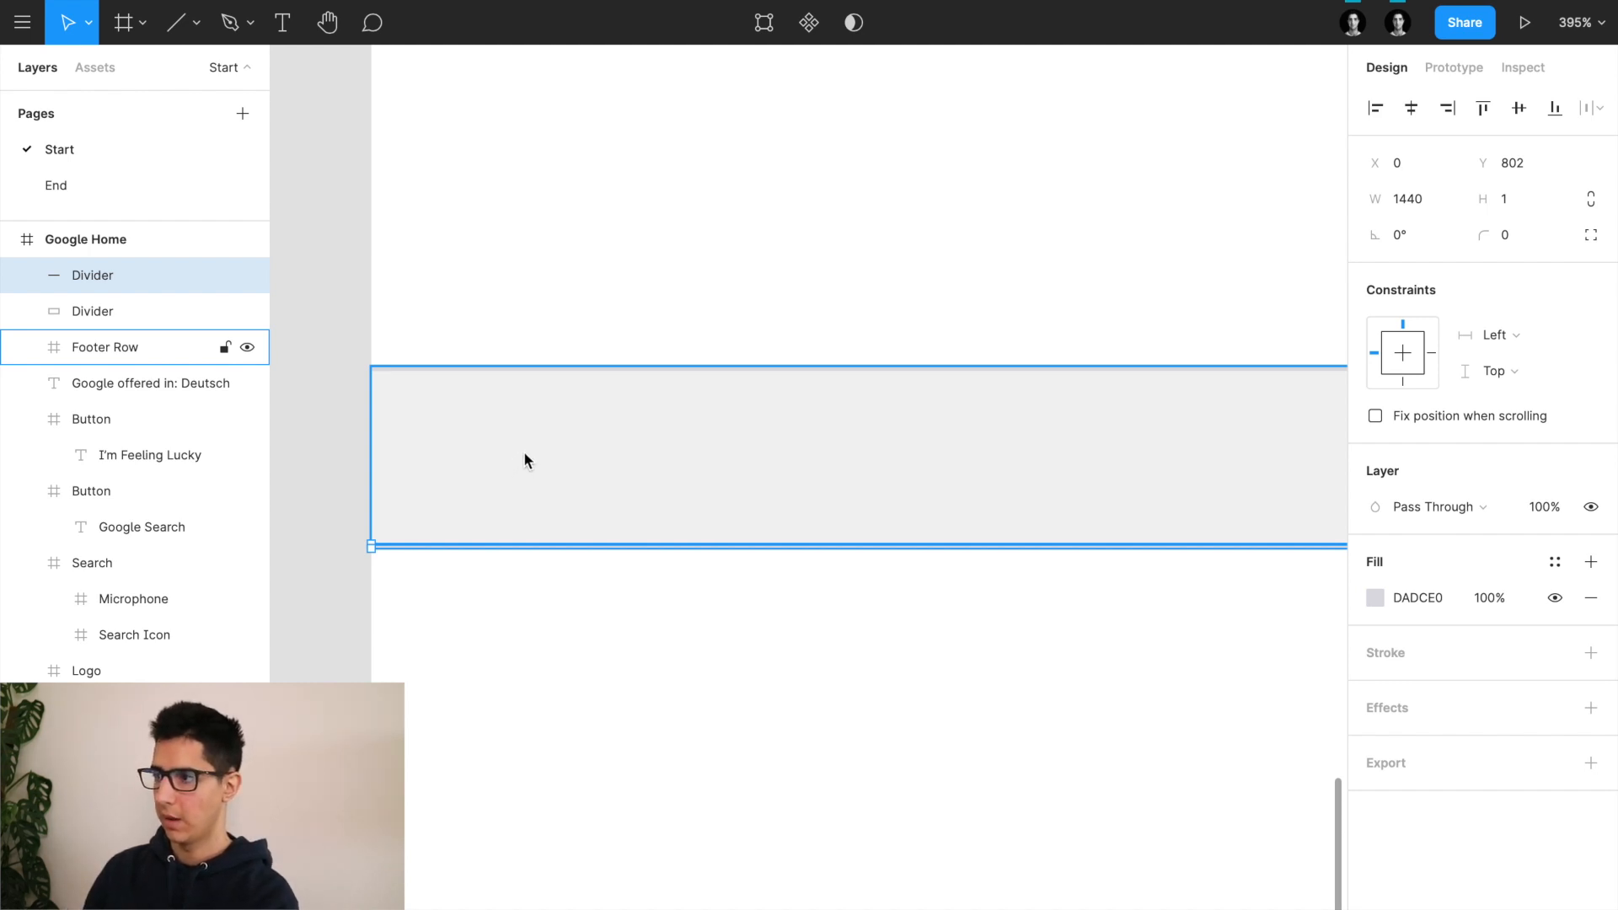
pyautogui.press('t')
pyautogui.click(562, 447)
pyautogui.write('Germany')
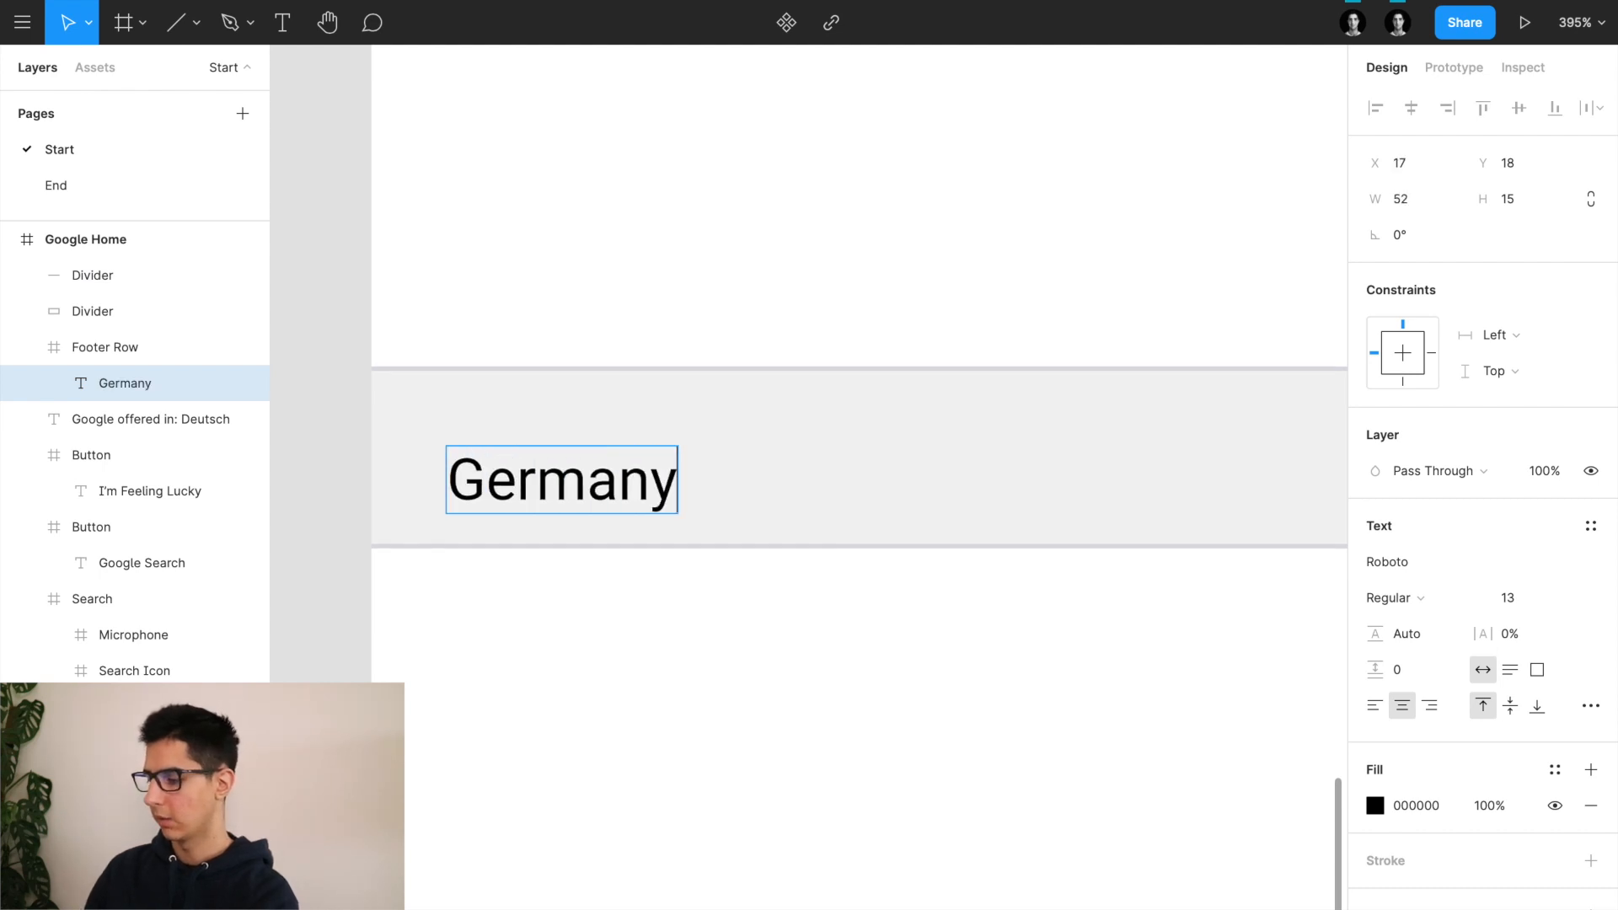
pyautogui.press('Escape')
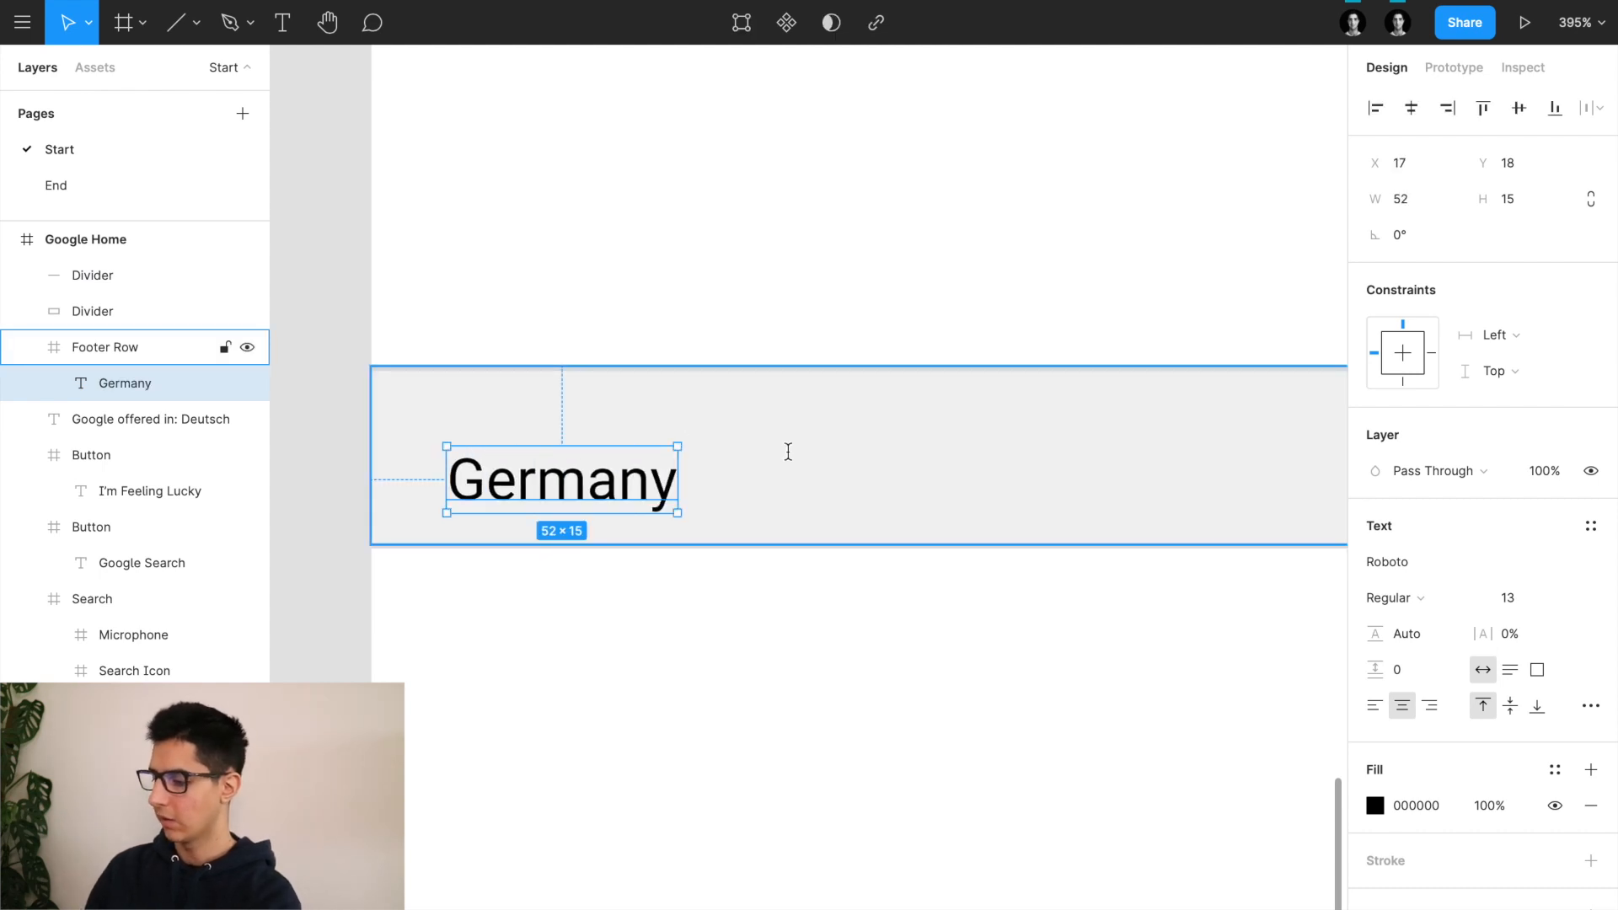
pyautogui.click(1374, 704)
# Step: Reposition the Germany text to X 24, Y 13 within the Footer Row
pyautogui.press('alt')
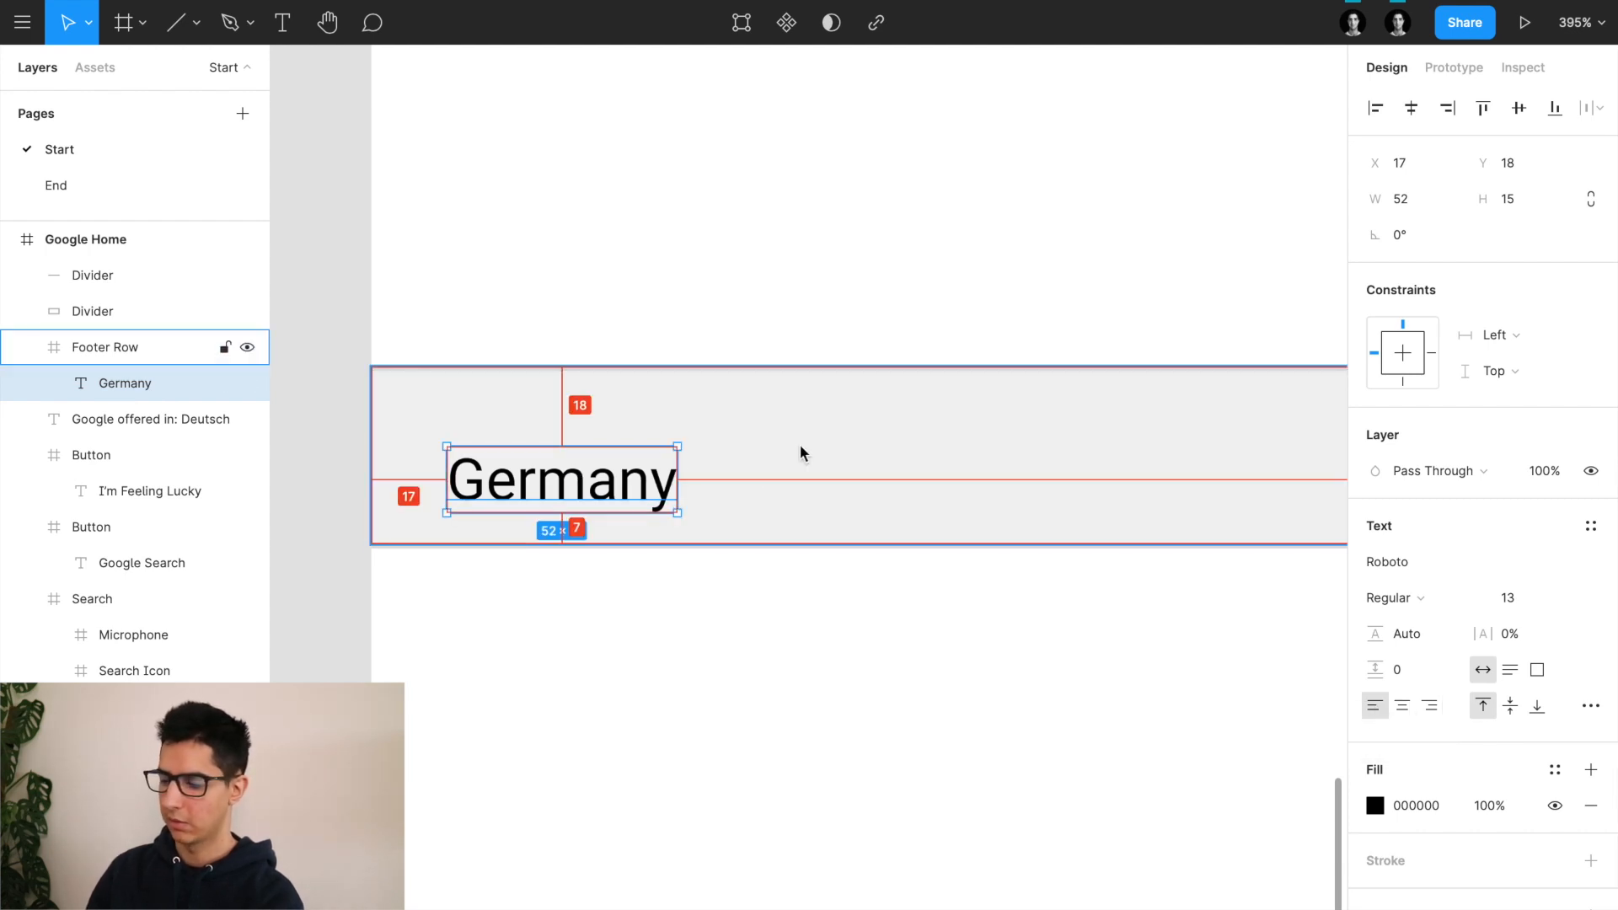
pyautogui.press('Up')
pyautogui.press('Up')
pyautogui.press('Up')
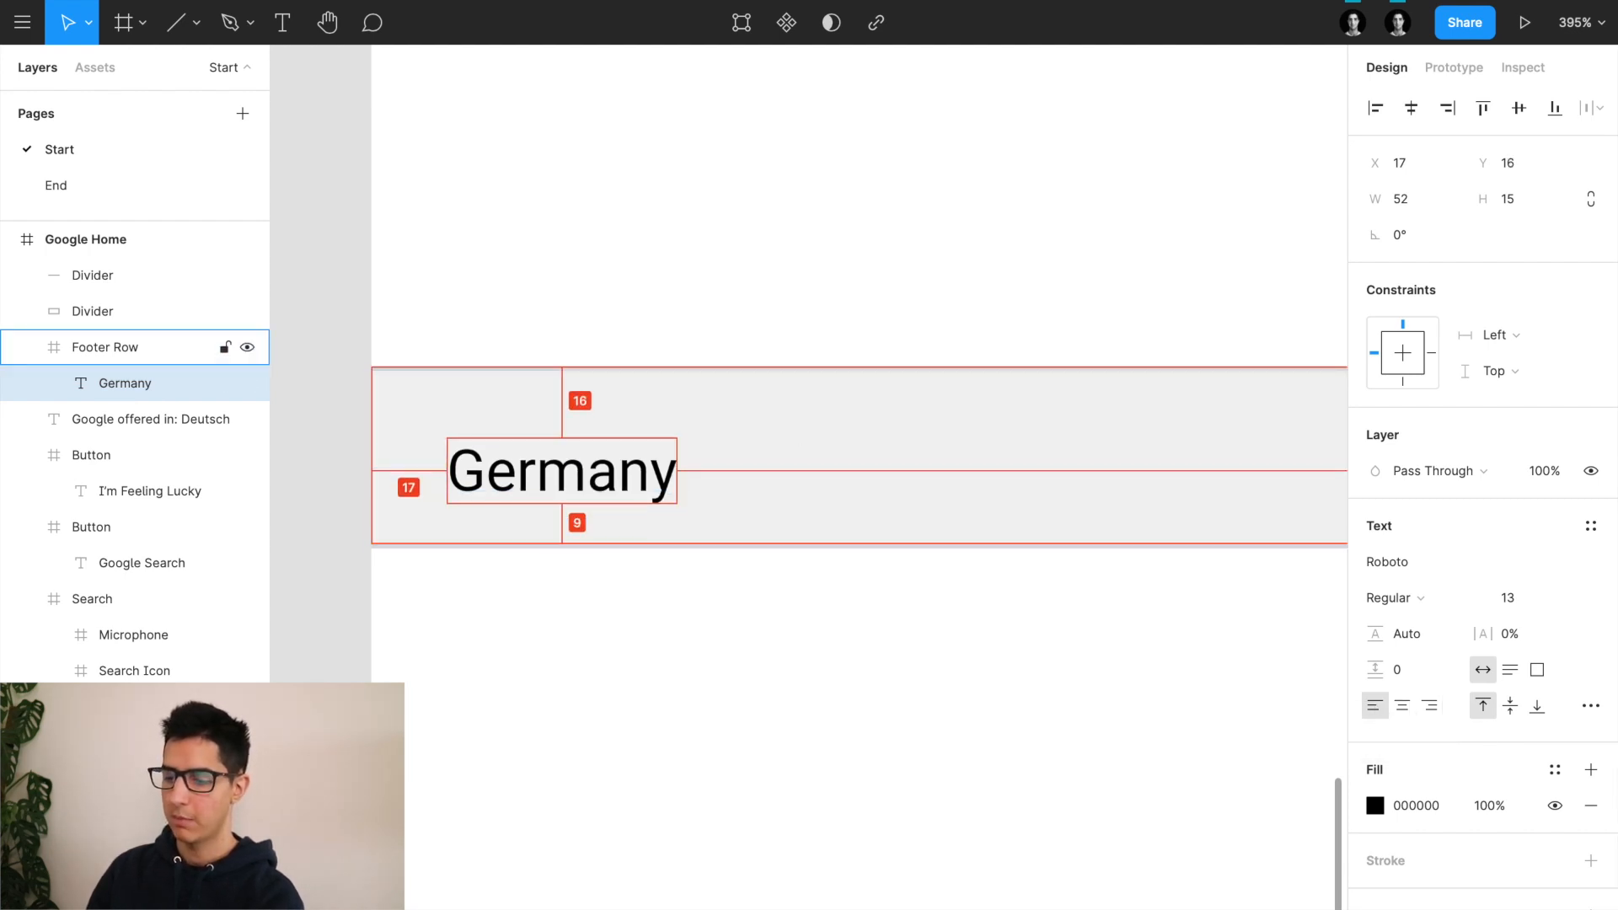
pyautogui.press('Up')
pyautogui.press('Up')
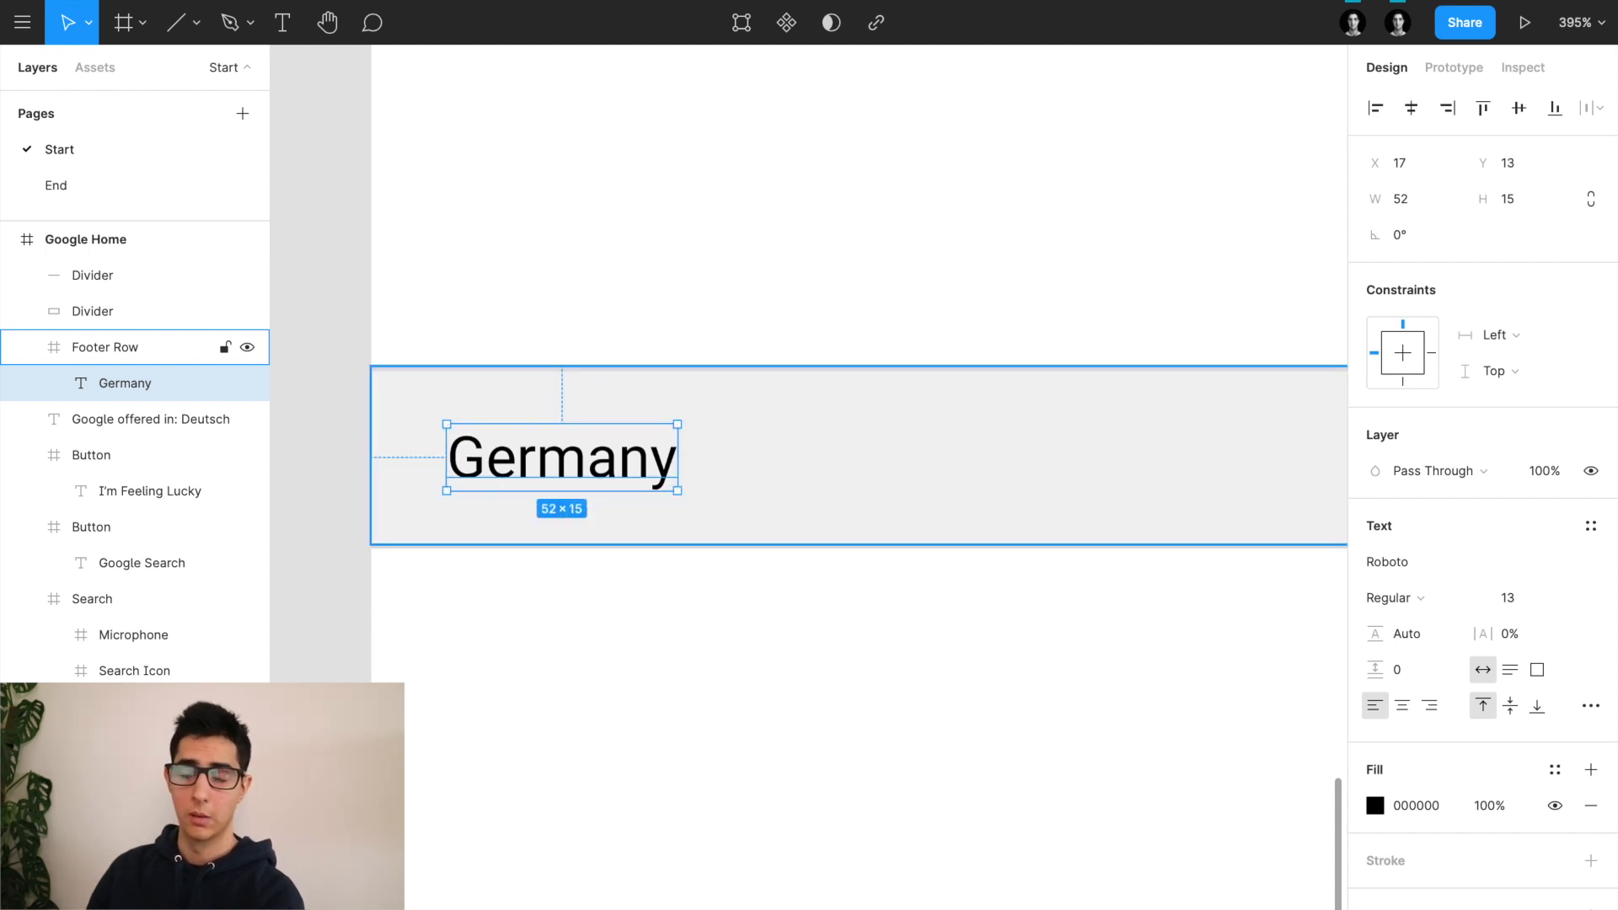
pyautogui.press('alt')
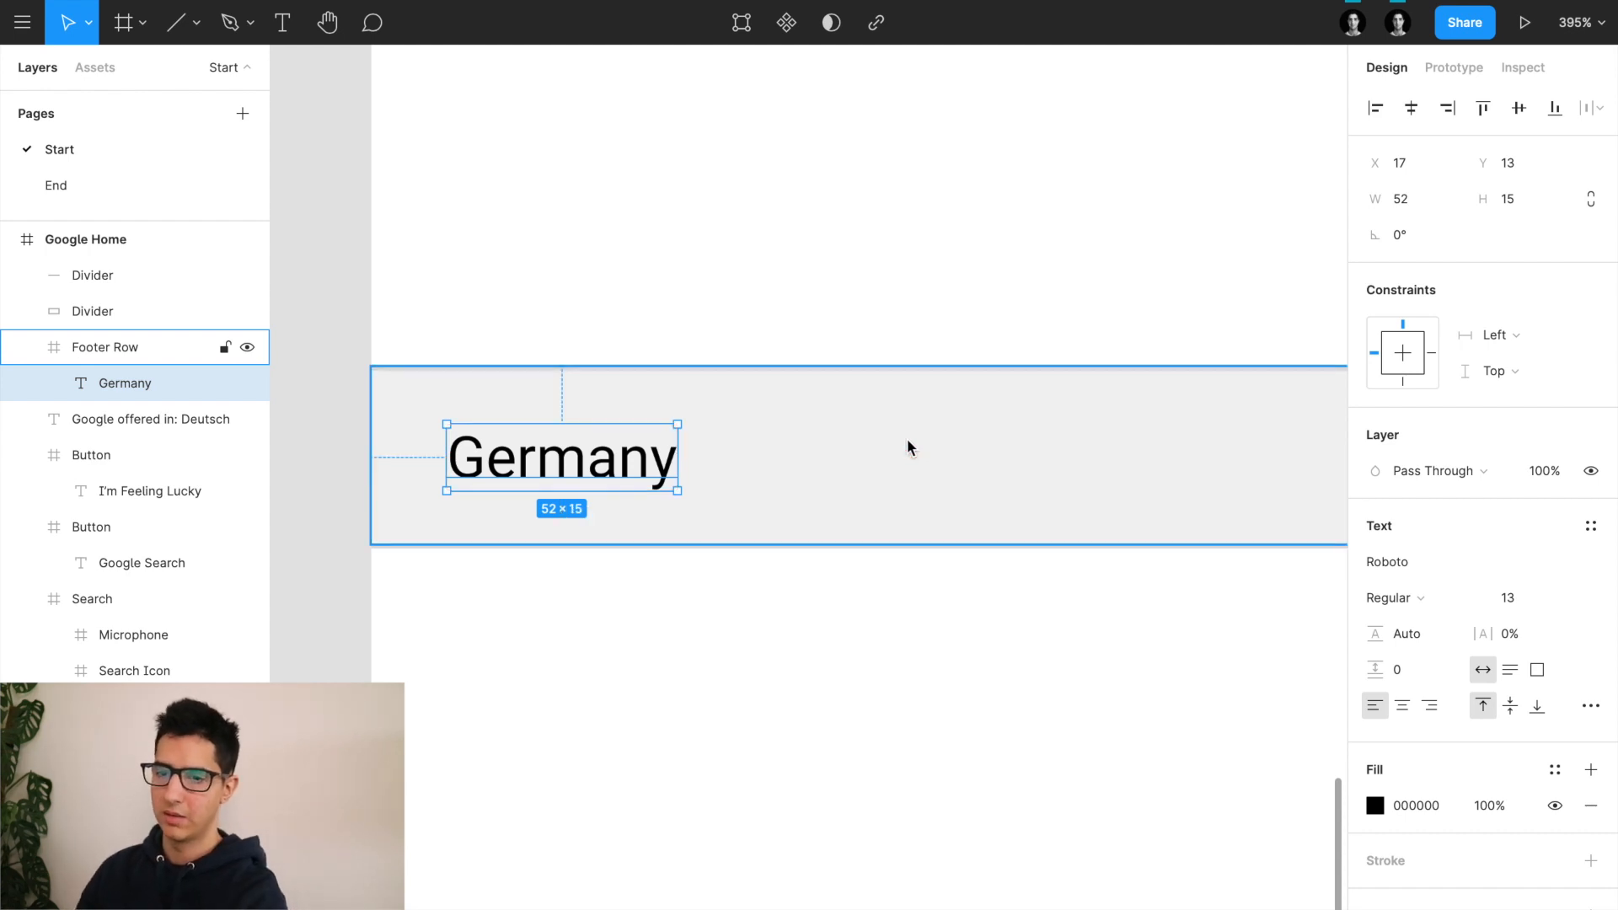
pyautogui.hotkey('shift', 'Right')
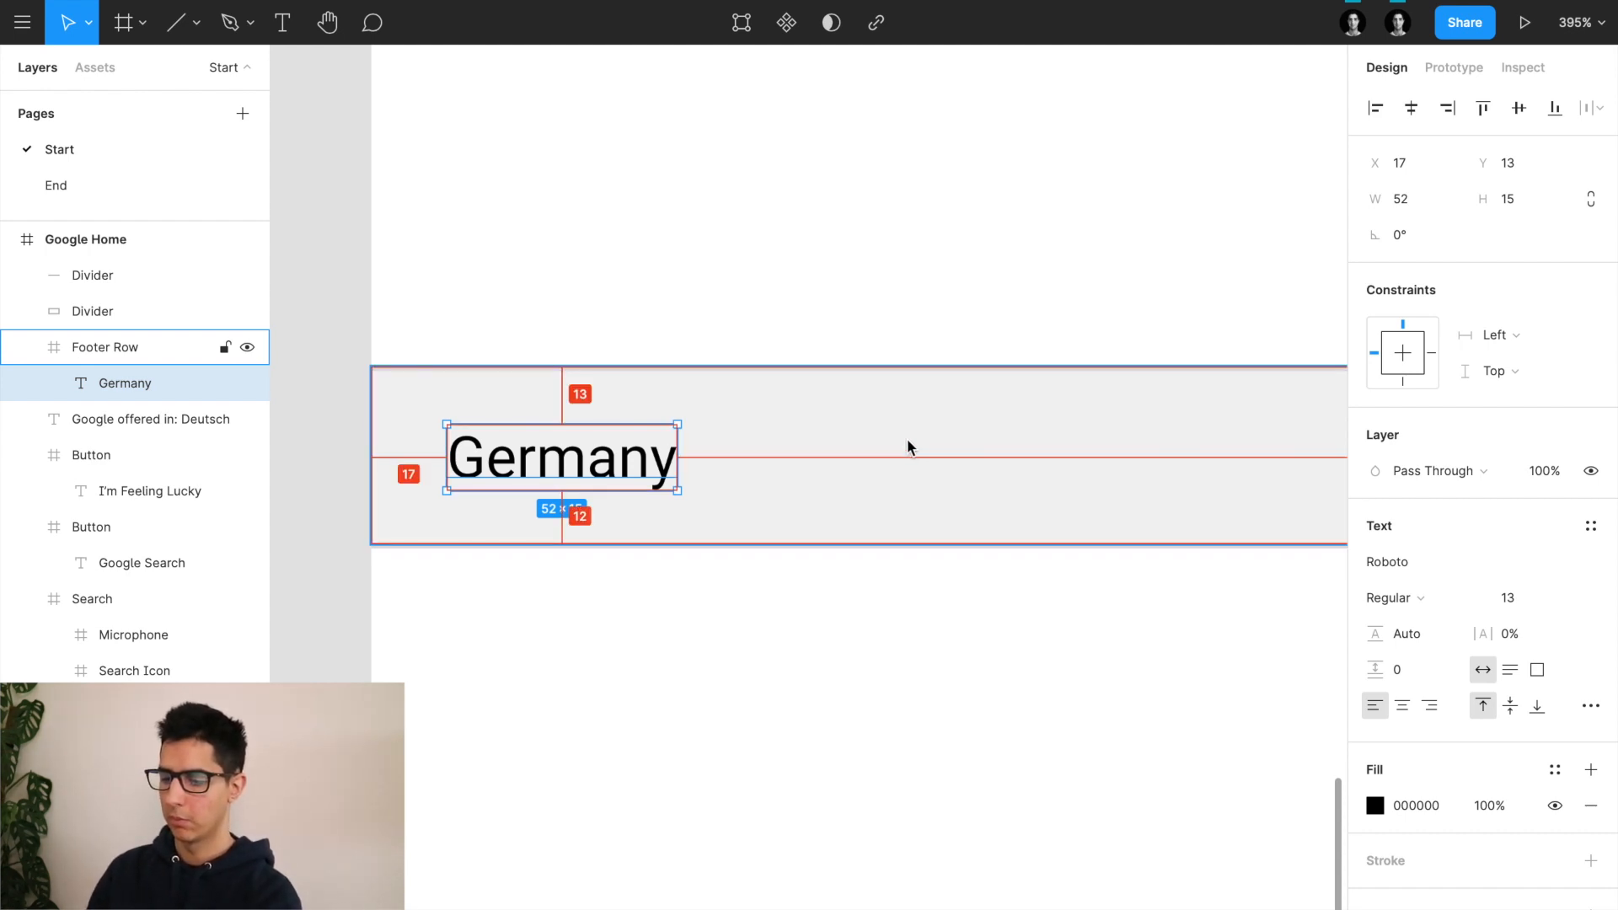
pyautogui.press('Left')
pyautogui.press('Left')
pyautogui.press('Left')
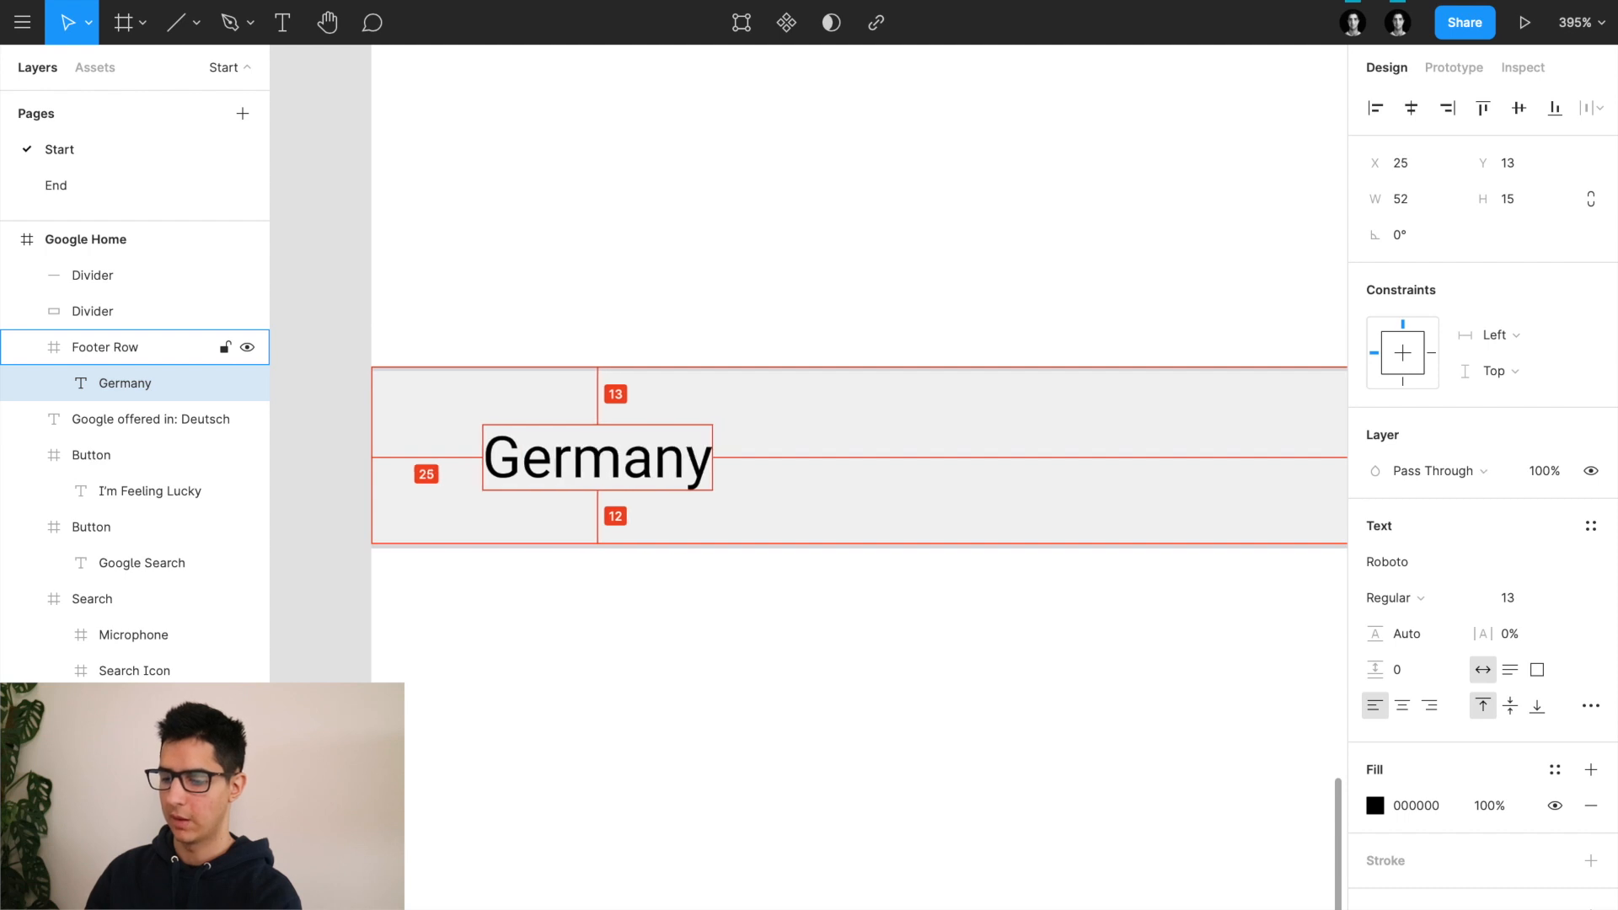
# Step: Set the Germany text's font size to 14 and move it up to Y 12 to centre it vertically in the Footer Row
pyautogui.scroll(-10, 907, 438)
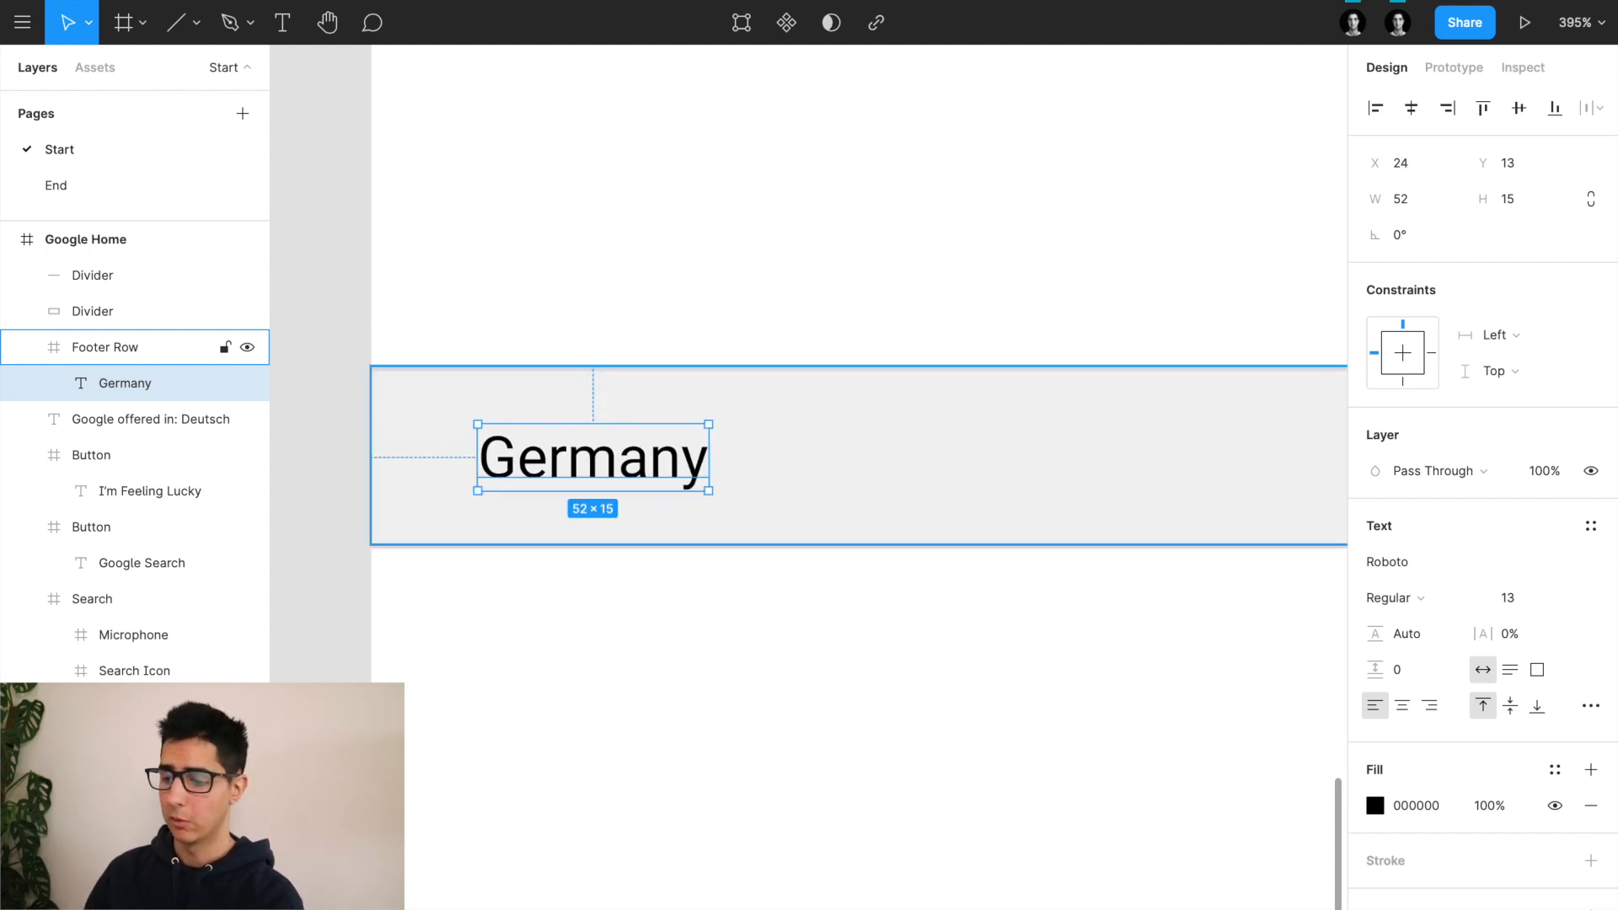
pyautogui.scroll(-8, 908, 445)
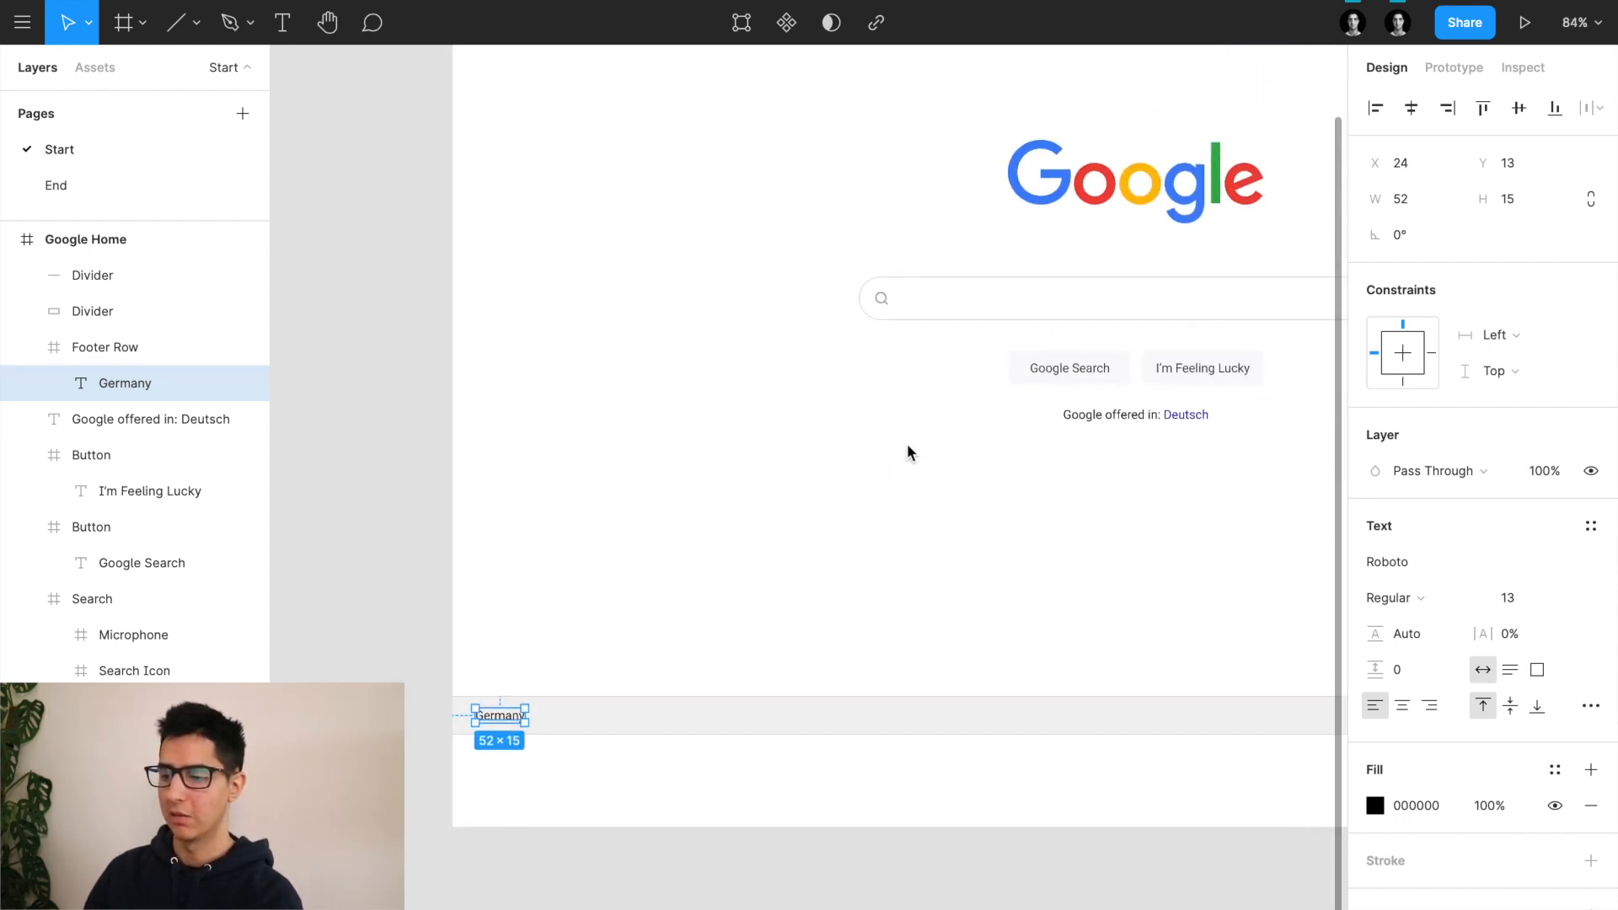
pyautogui.scroll(4, 908, 445)
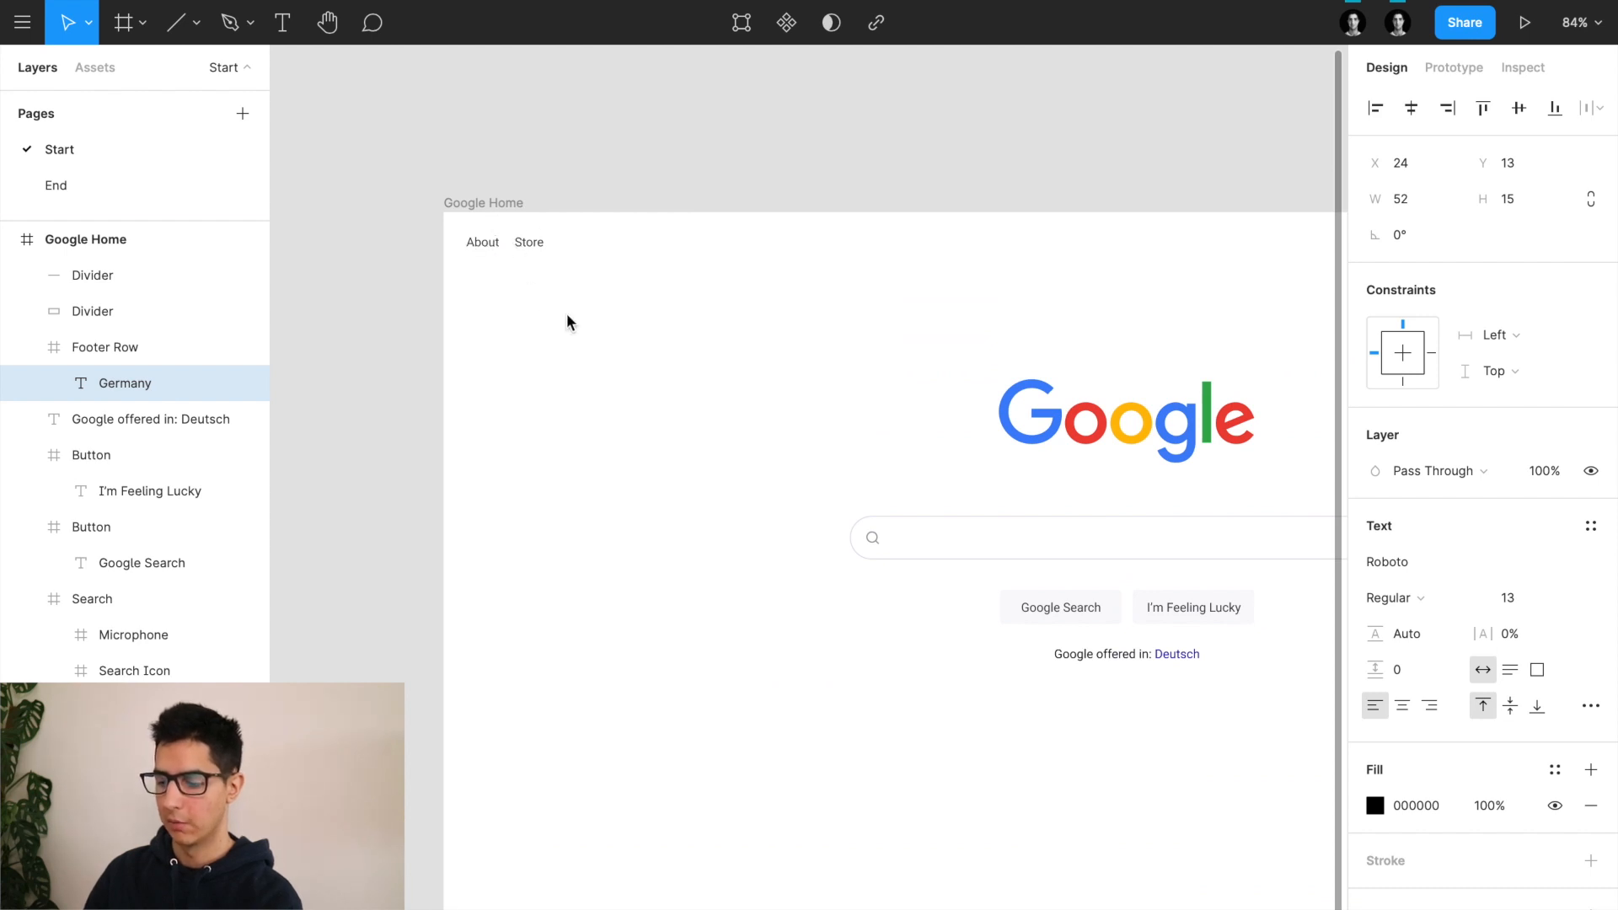
pyautogui.scroll(-5, 567, 323)
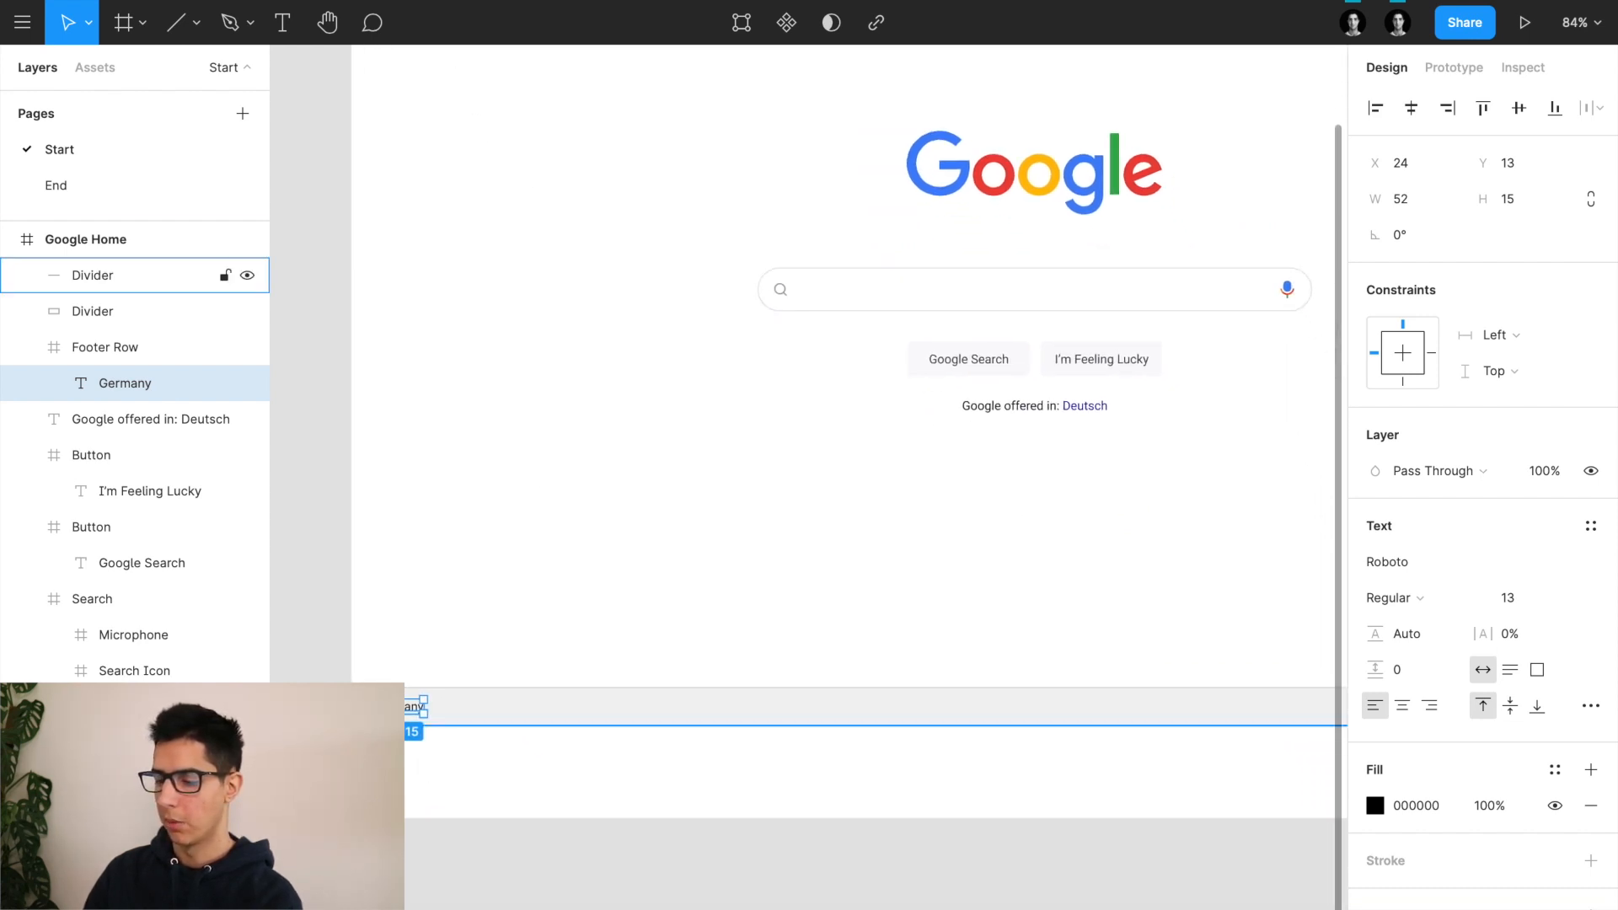
pyautogui.scroll(10, 438, 727)
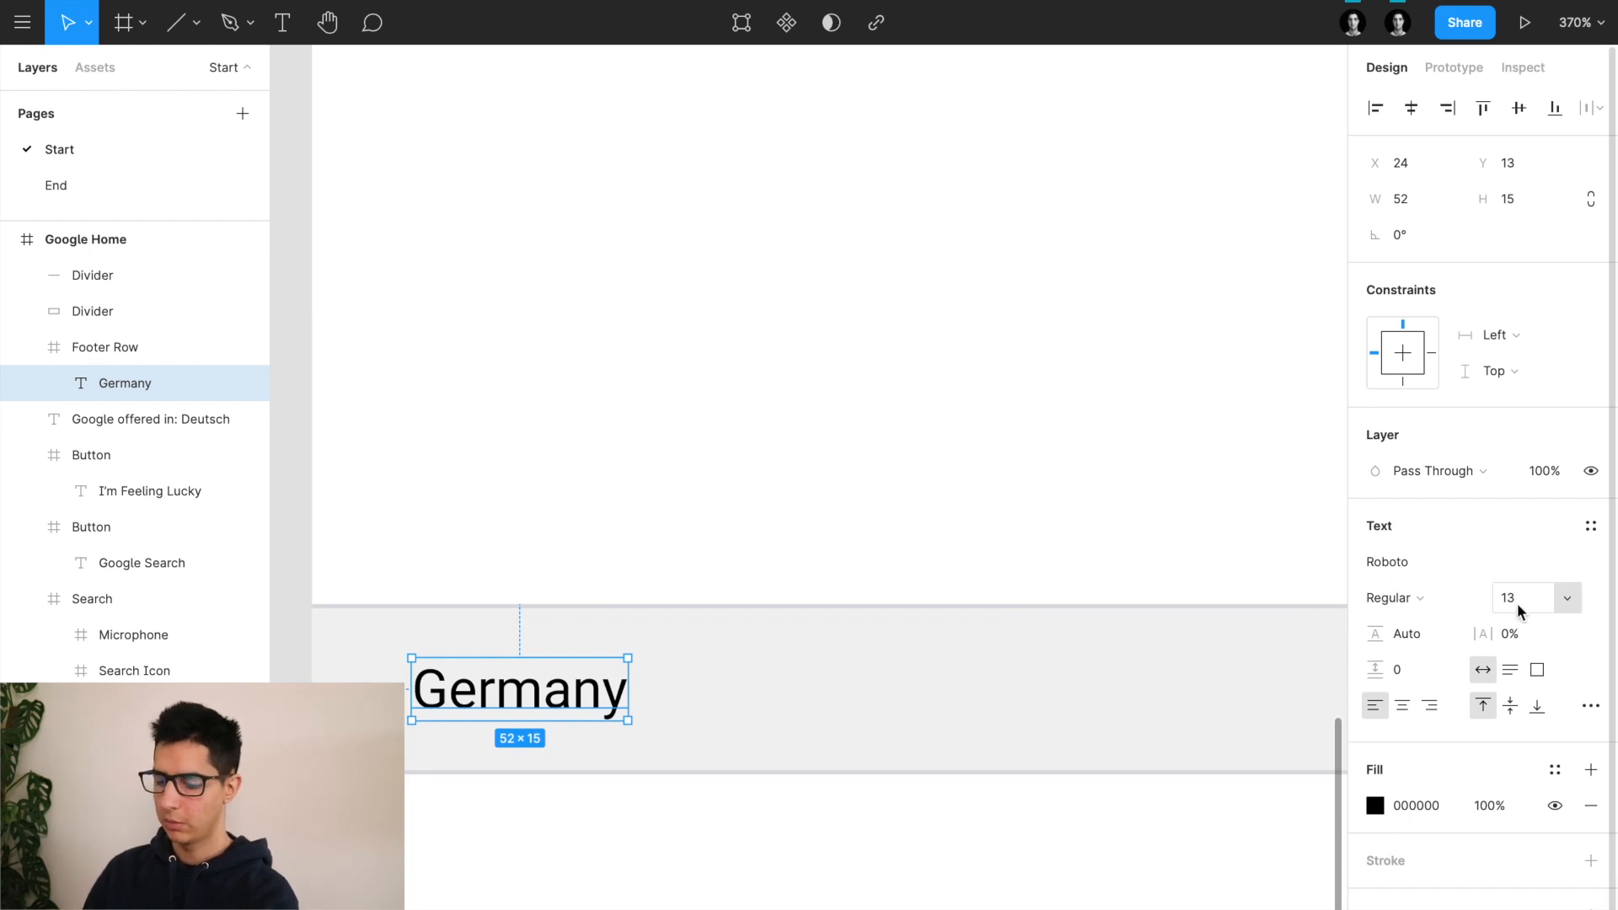
pyautogui.write('14')
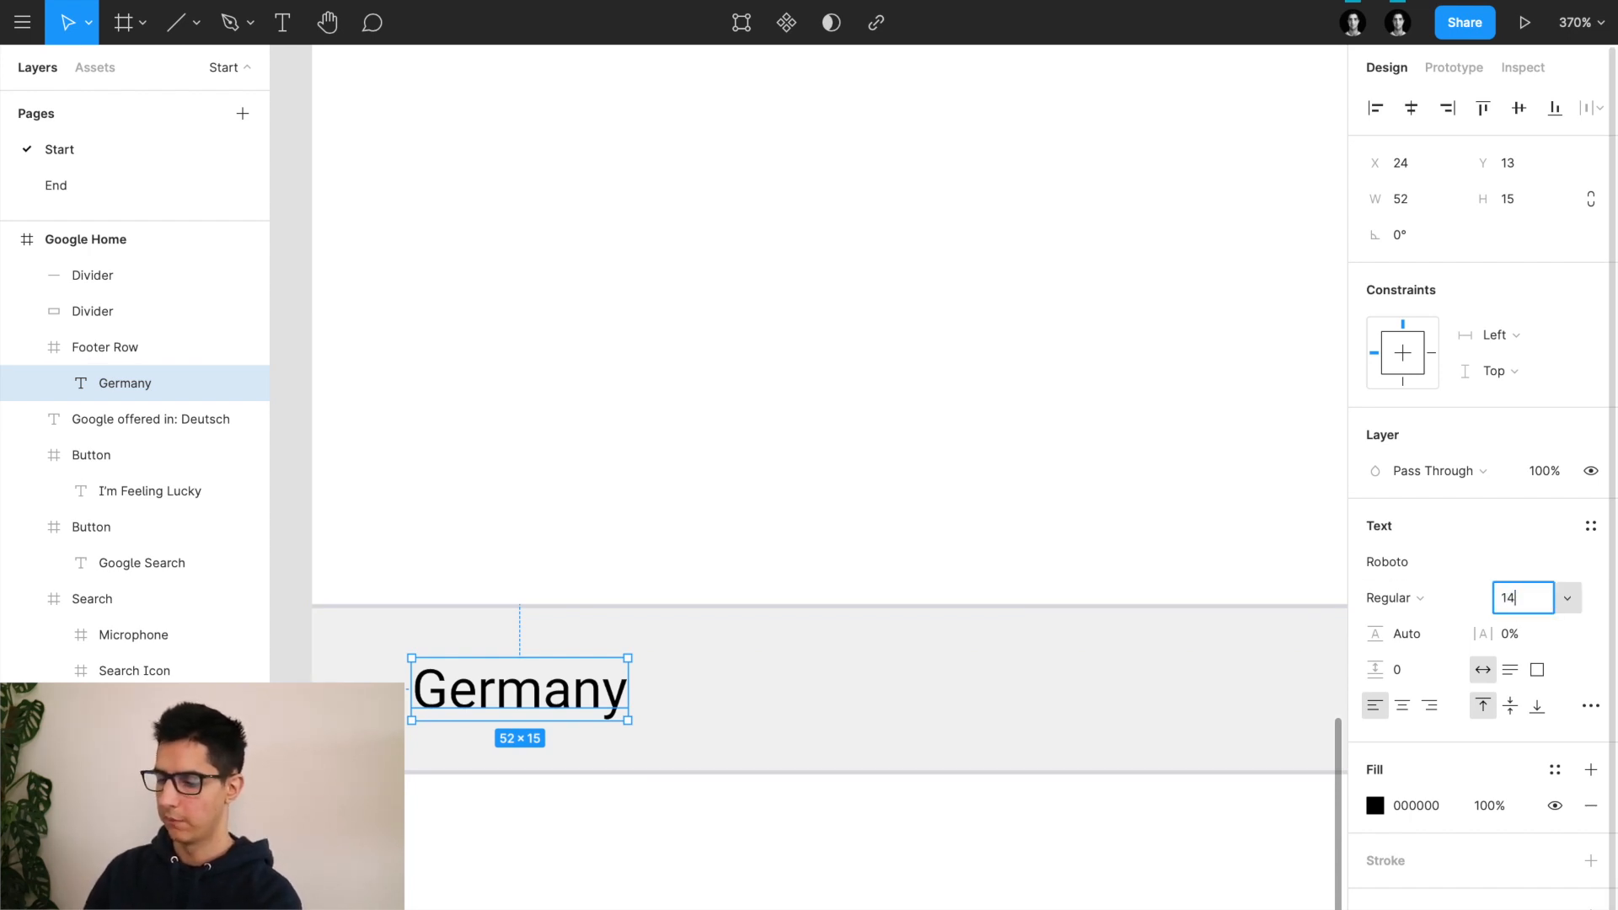
pyautogui.press('Return')
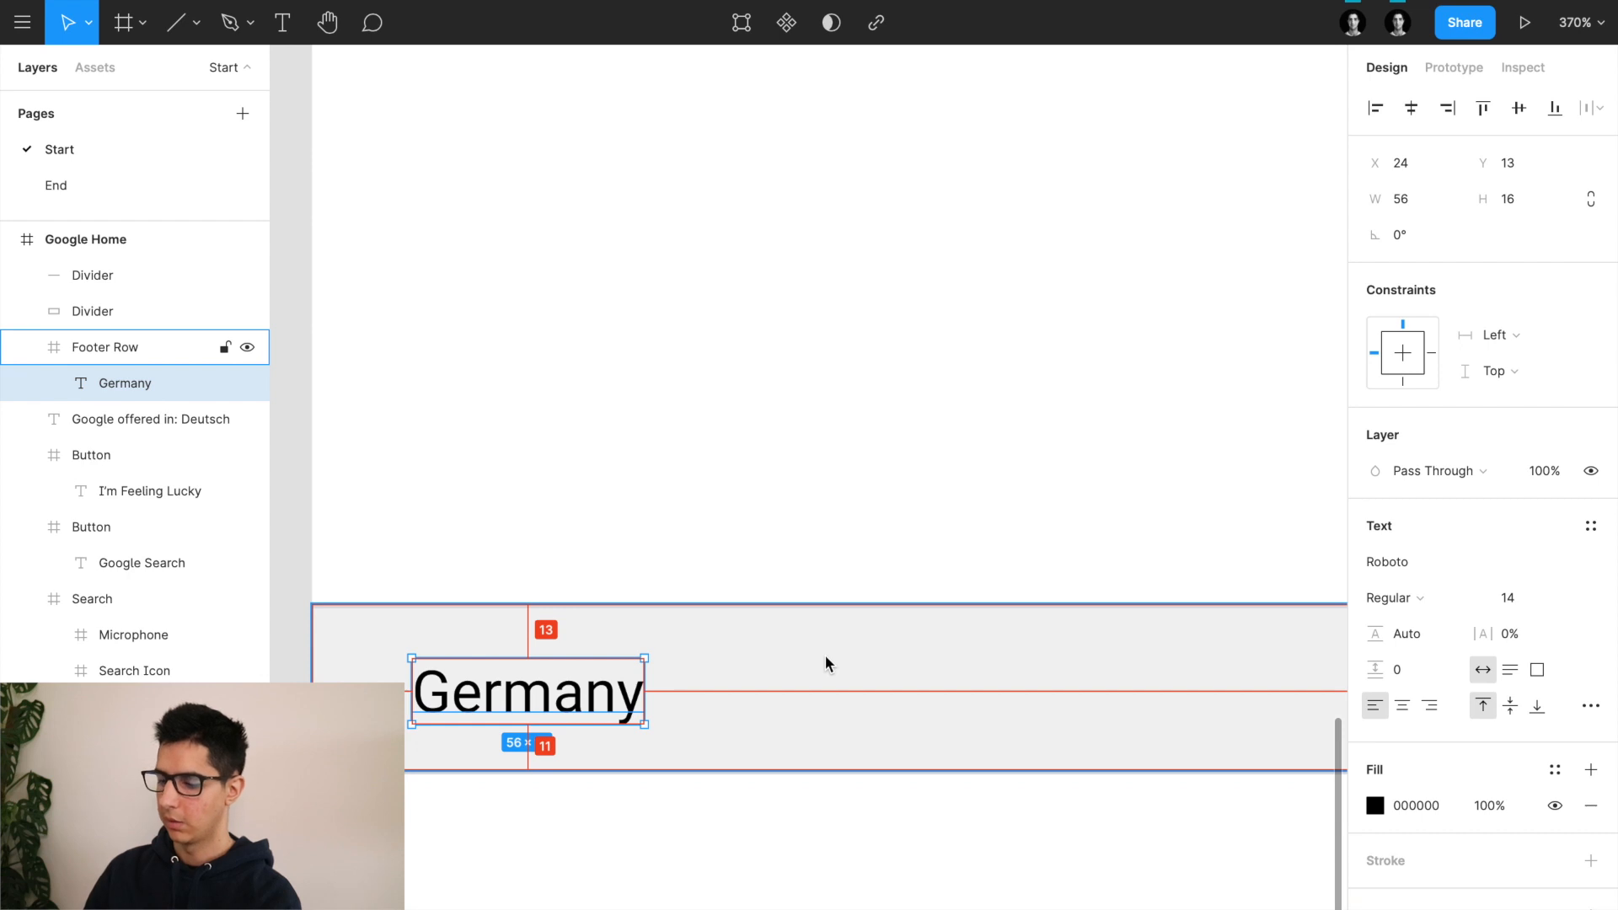
pyautogui.press('Up')
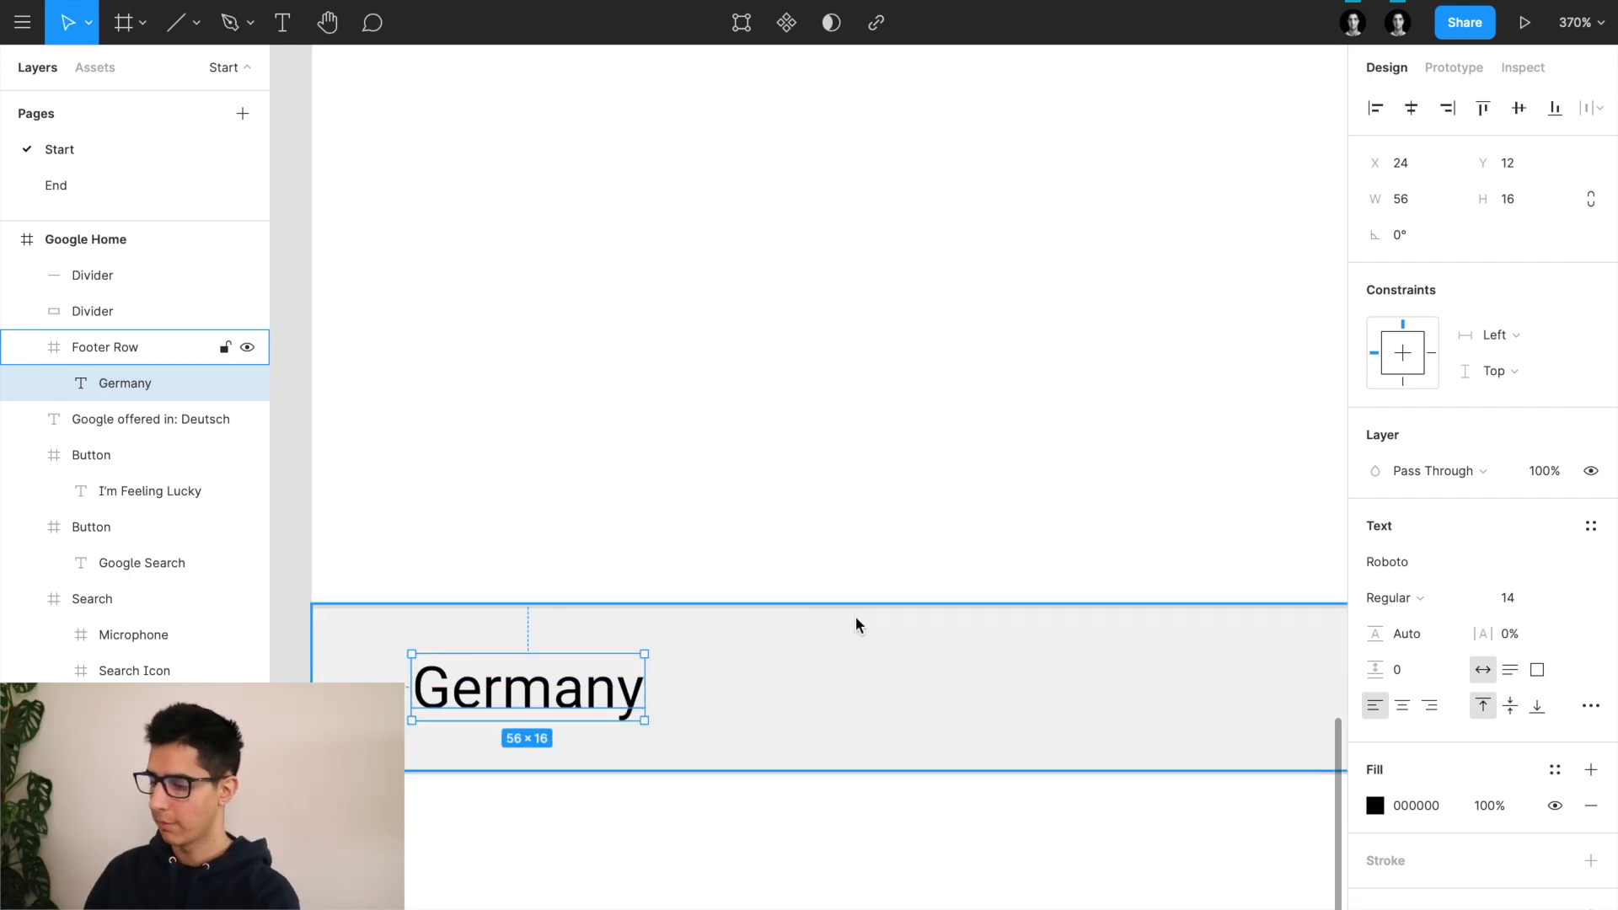
# Step: Set the fill of the Germany text to 6F6F6F and deselect it
pyautogui.click(1425, 808)
pyautogui.write('6f6f6f')
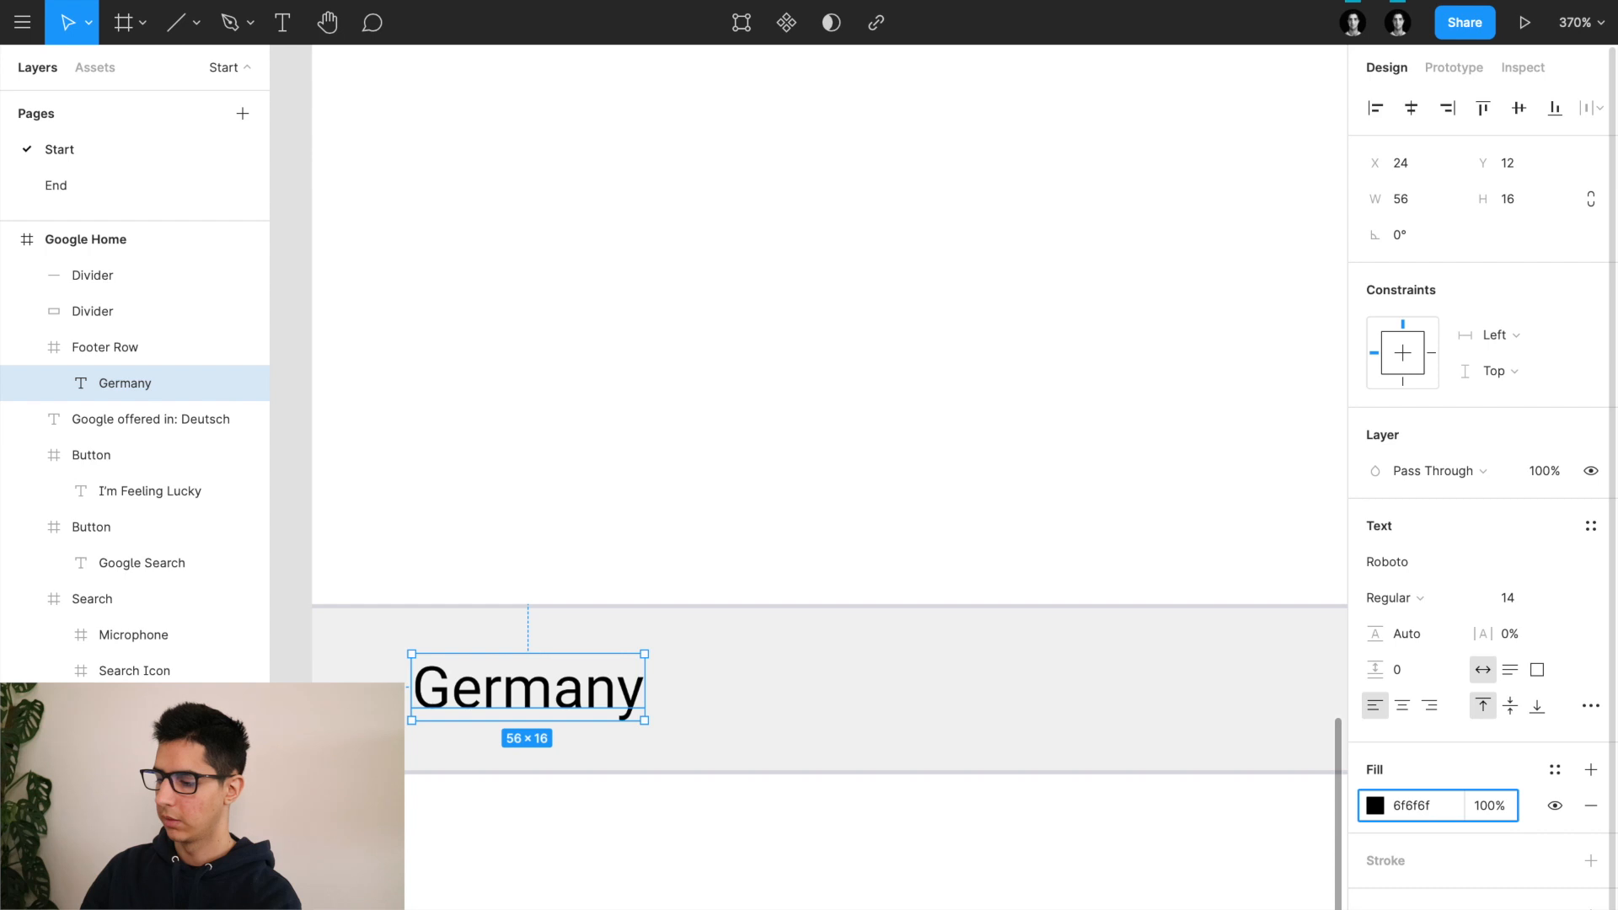
pyautogui.press('Return')
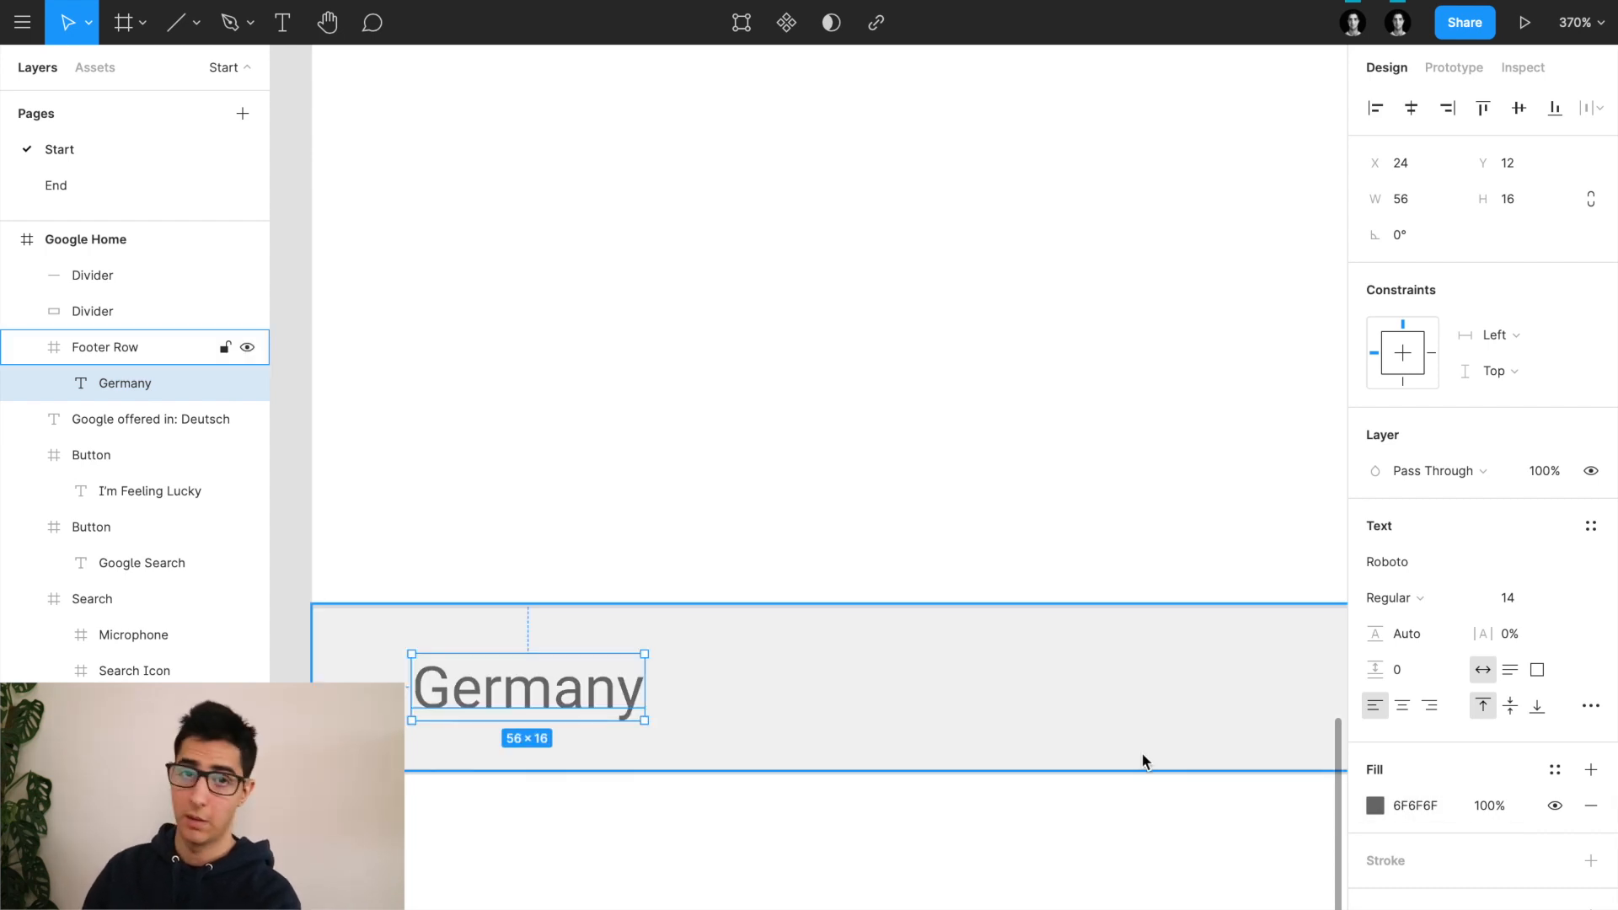
pyautogui.scroll(-10, 563, 524)
pyautogui.click(448, 534)
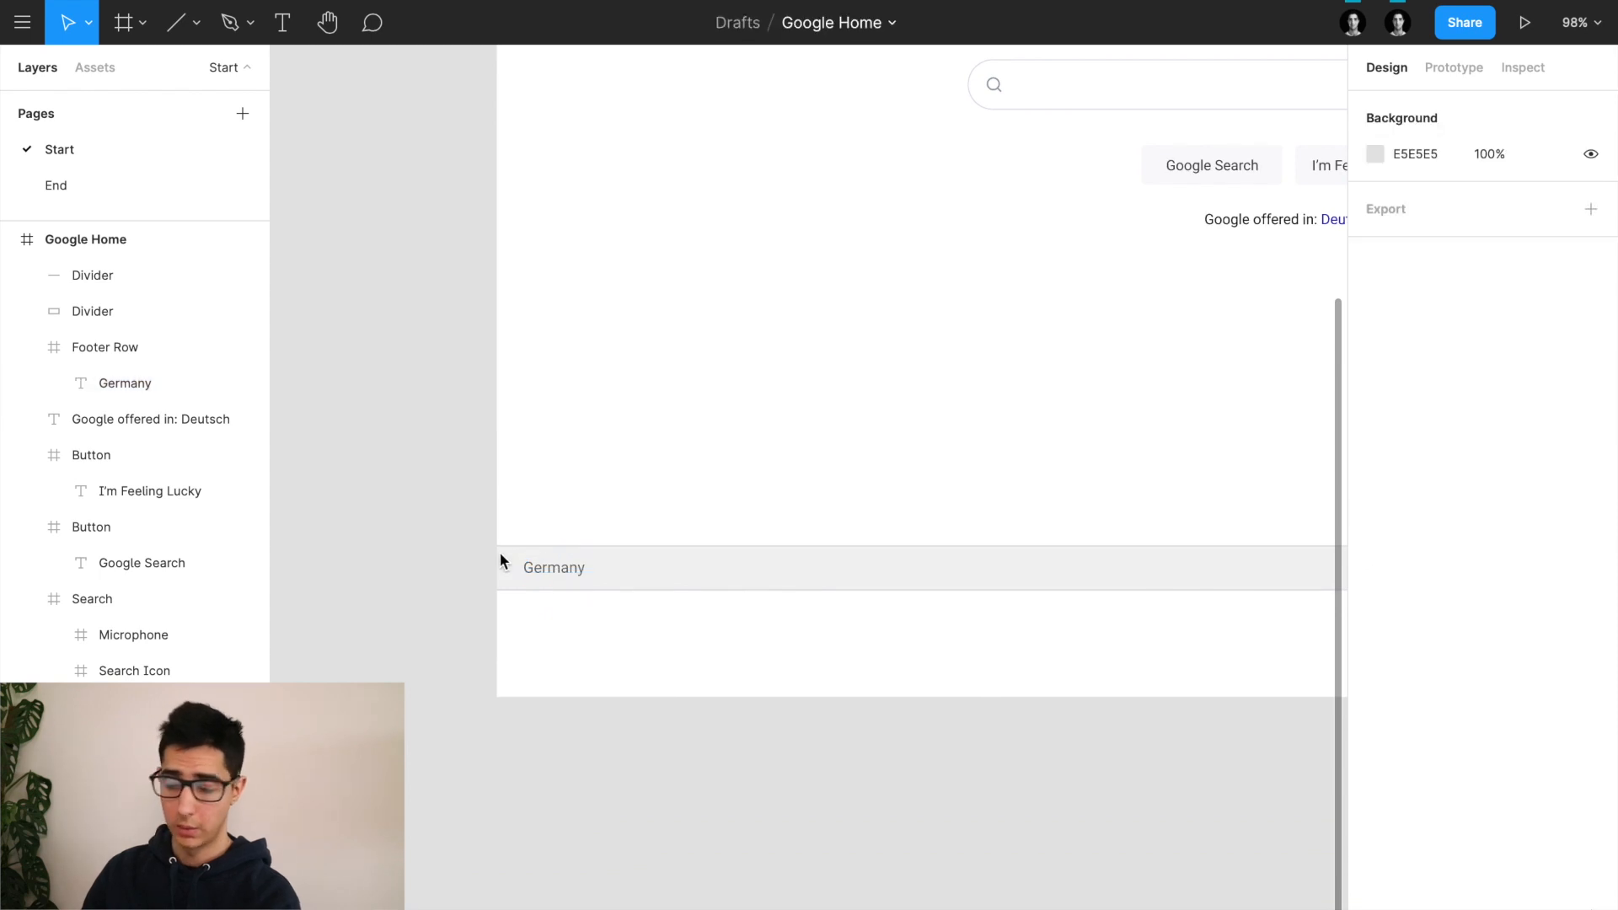
# Step: Duplicate the Footer Row and place the copy at Y 803, directly below the lower divider
pyautogui.scroll(10, 731, 591)
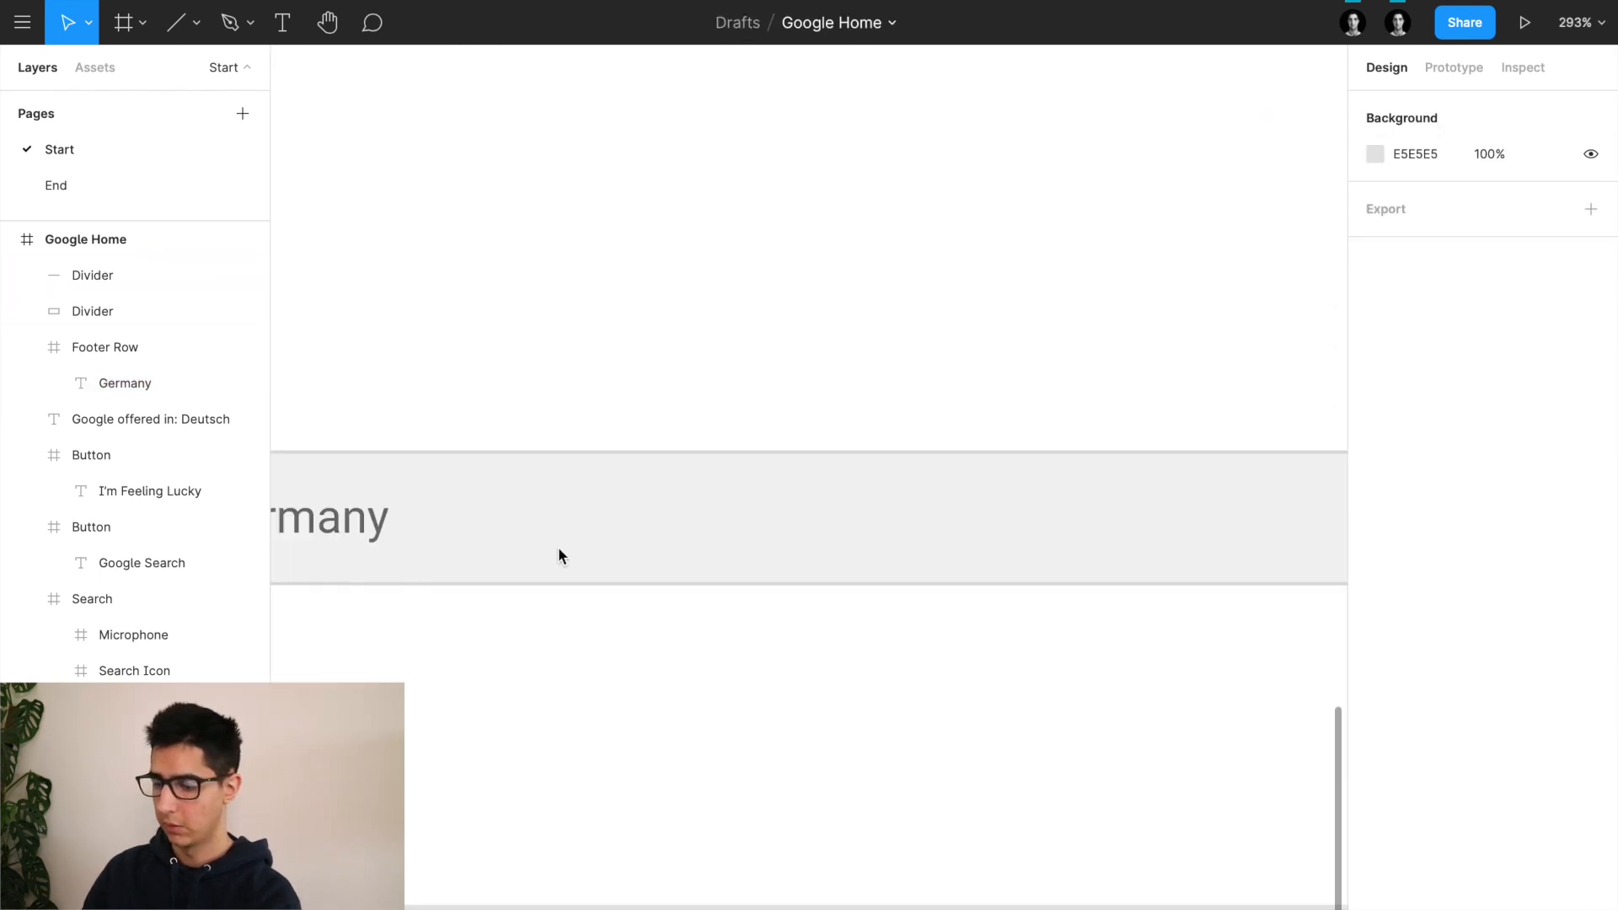
pyautogui.scroll(6, 559, 552)
pyautogui.click(762, 555)
pyautogui.scroll(4, 767, 531)
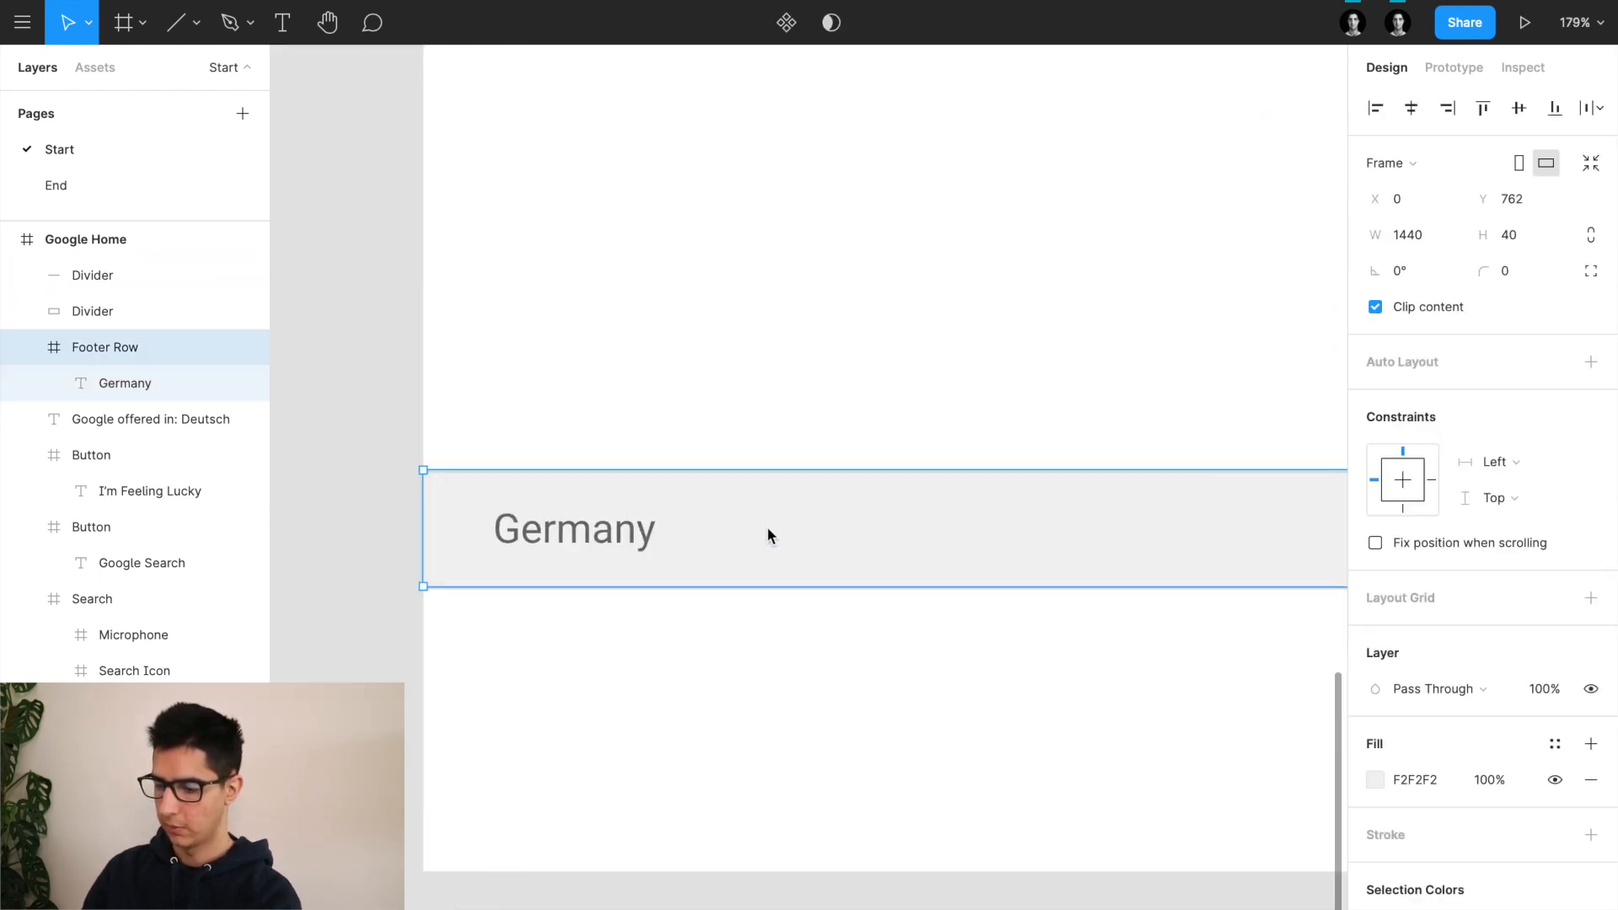
pyautogui.moveTo(710, 515); pyautogui.dragTo(712, 636)
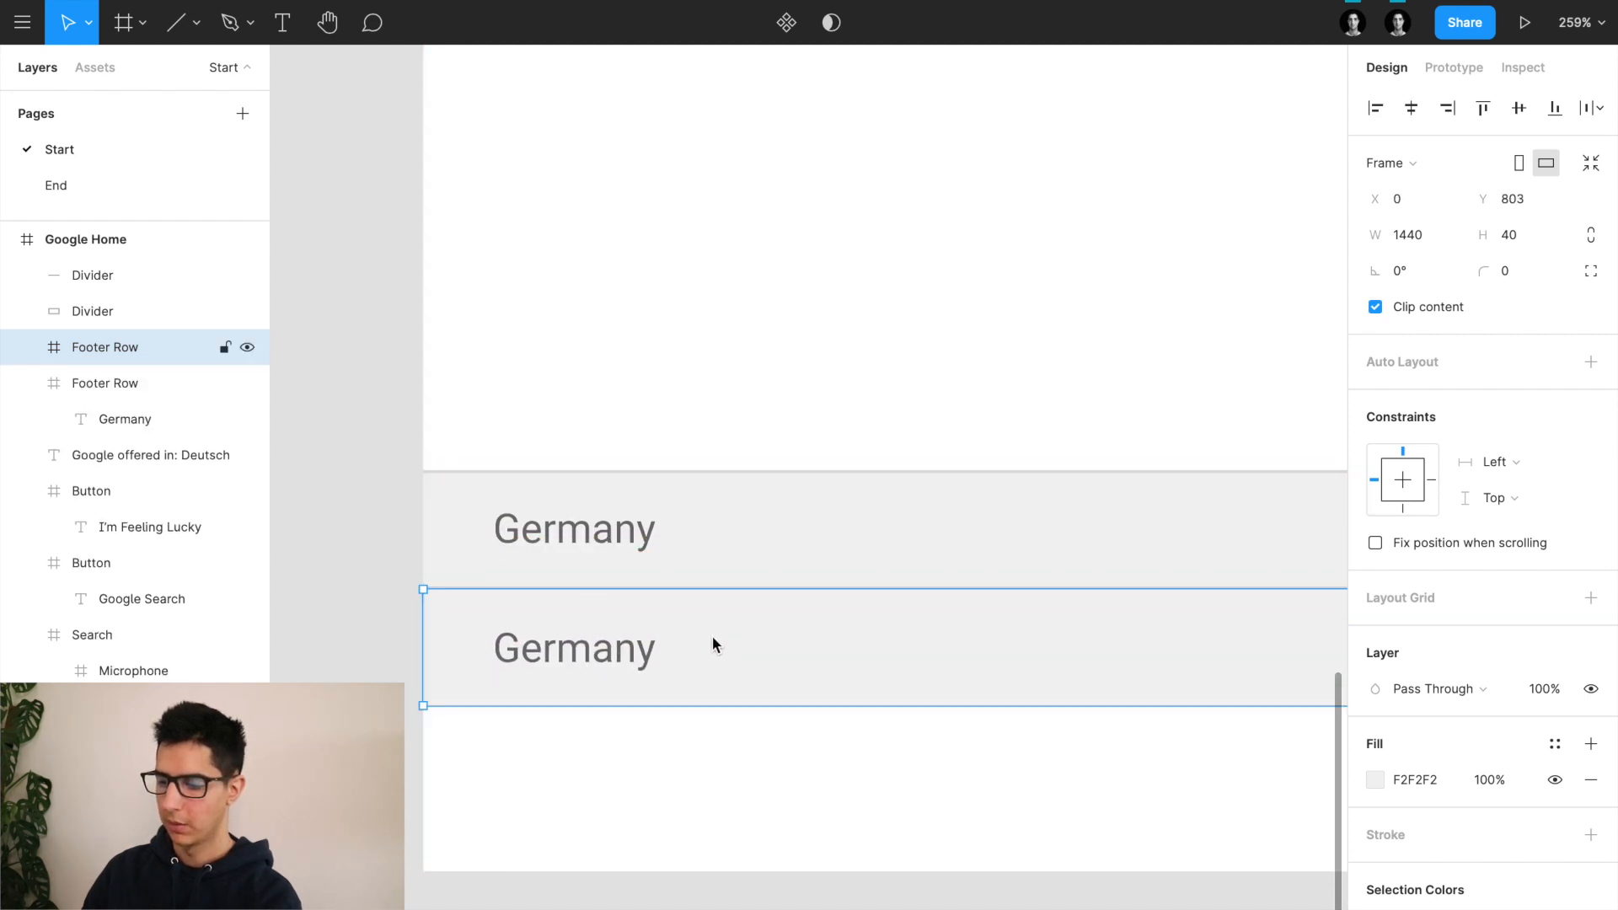
pyautogui.click(373, 665)
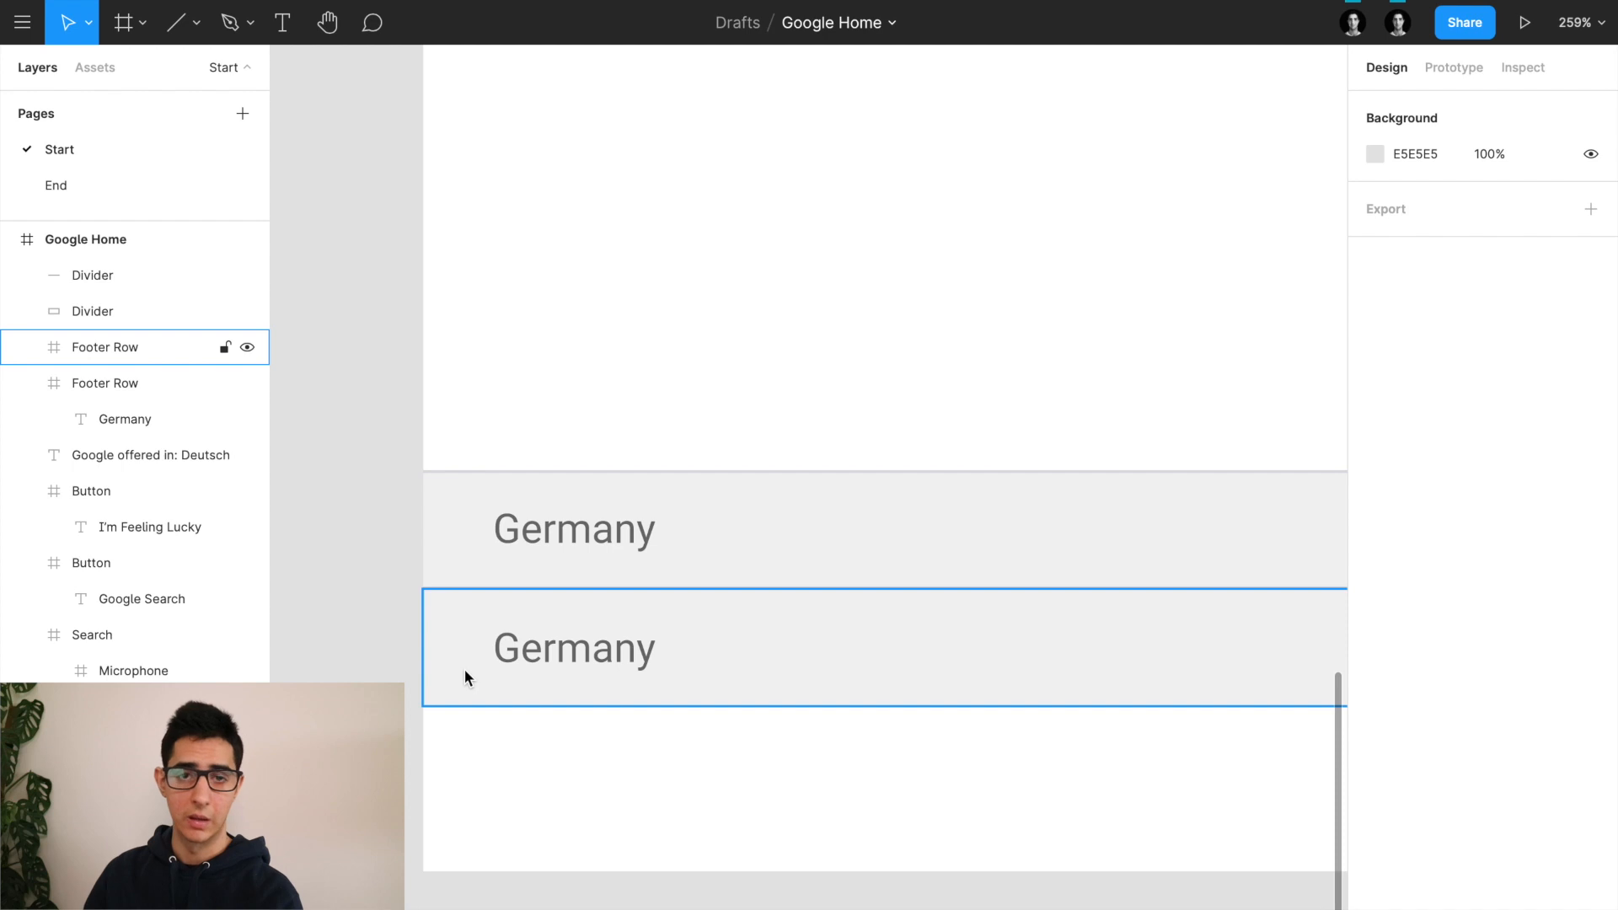
# Step: Replace the text in the duplicated Footer Row with "Advertising"
pyautogui.doubleClick(580, 651)
pyautogui.doubleClick(580, 651)
pyautogui.write('A')
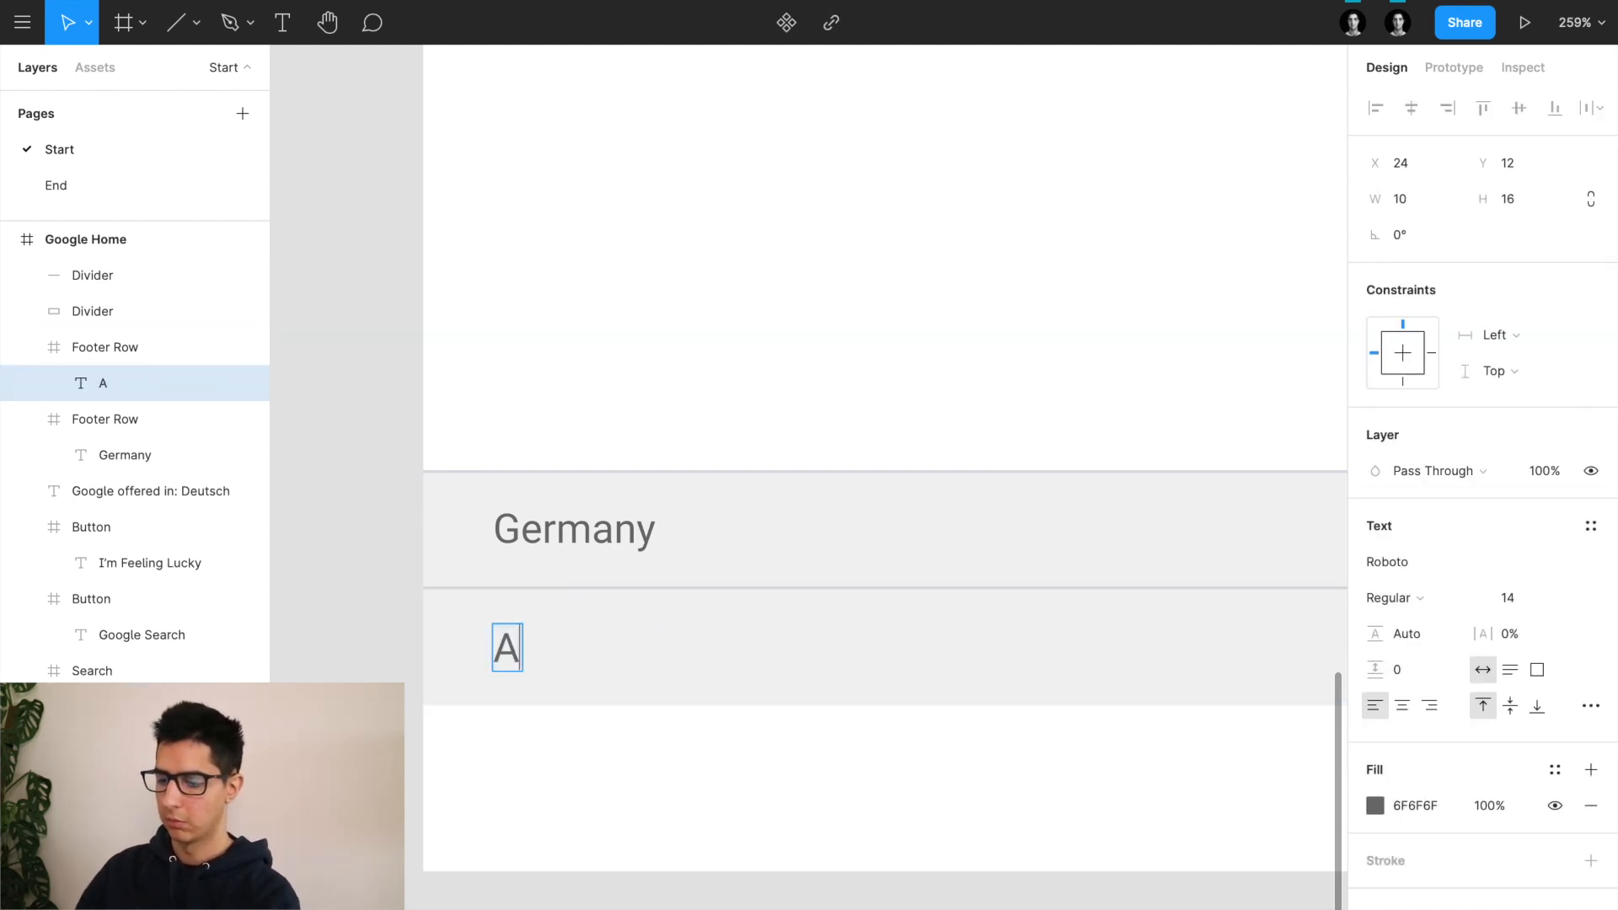
pyautogui.write('dvertising')
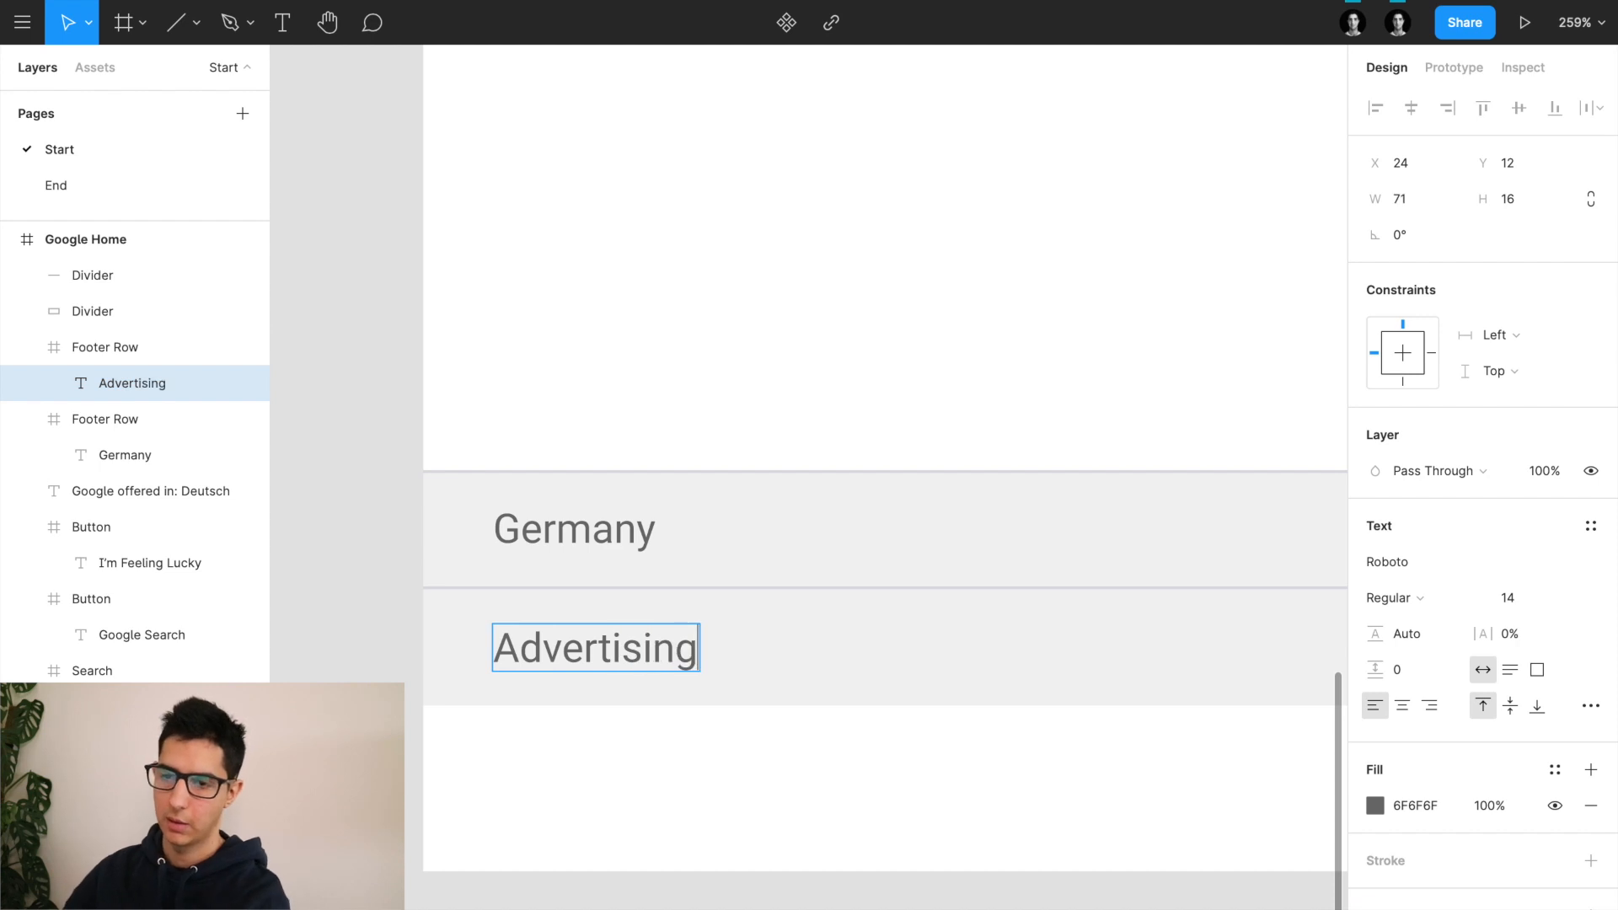
pyautogui.press('Escape')
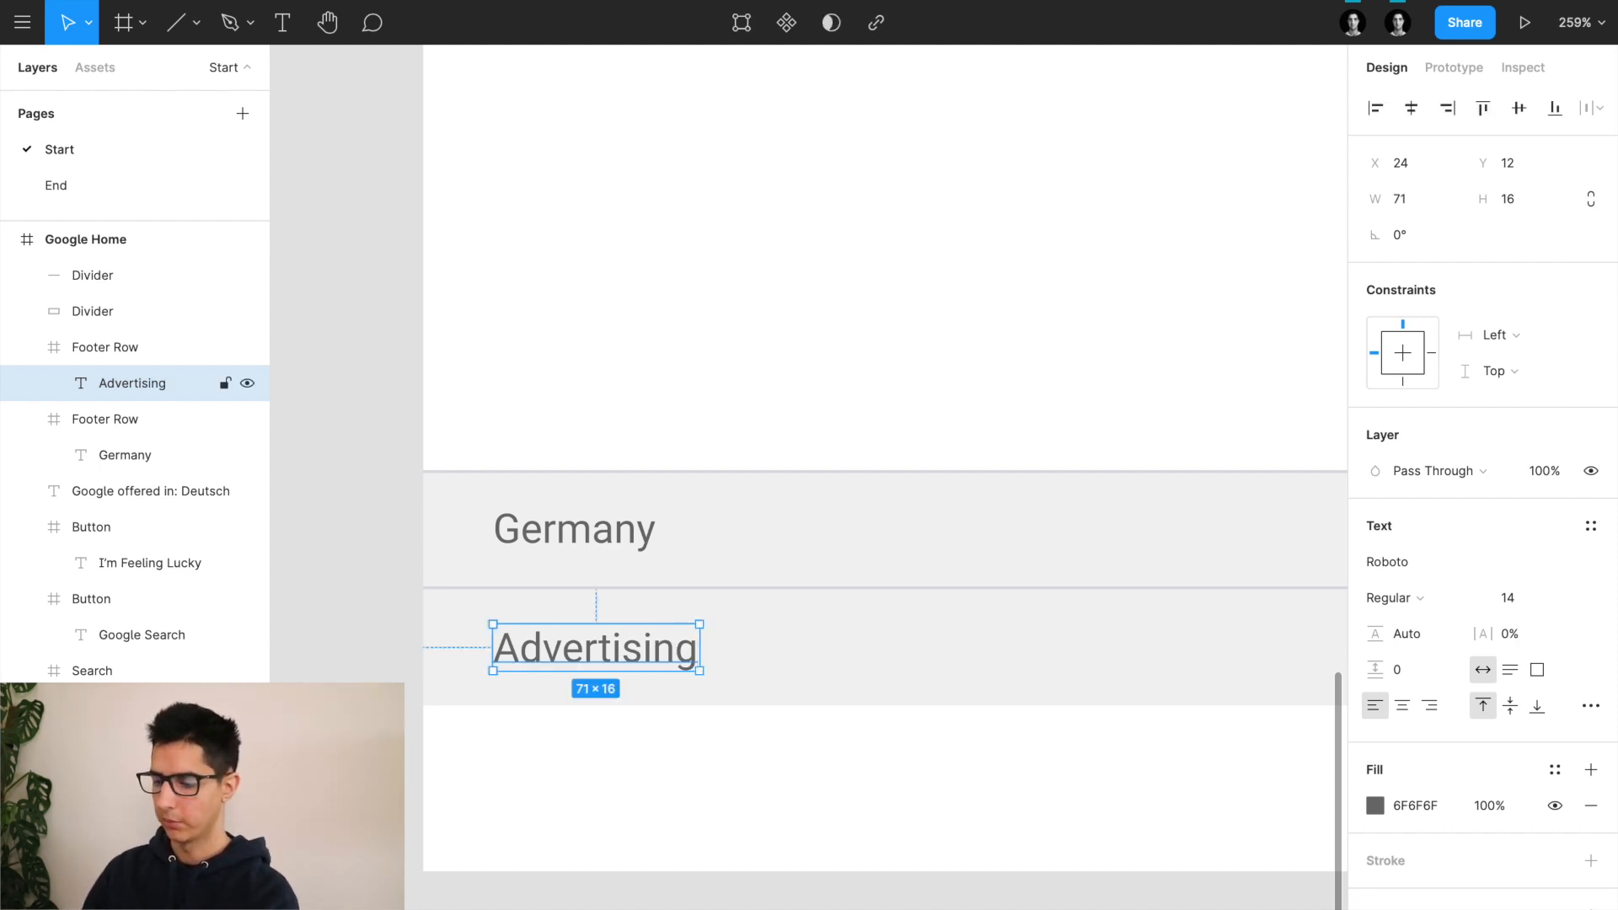
# Step: Duplicate the Advertising text to its right at X 119 in the same row and change the copy to "Business"
pyautogui.scroll(-3, 726, 618)
pyautogui.moveTo(649, 638); pyautogui.dragTo(831, 639)
pyautogui.press('Escape')
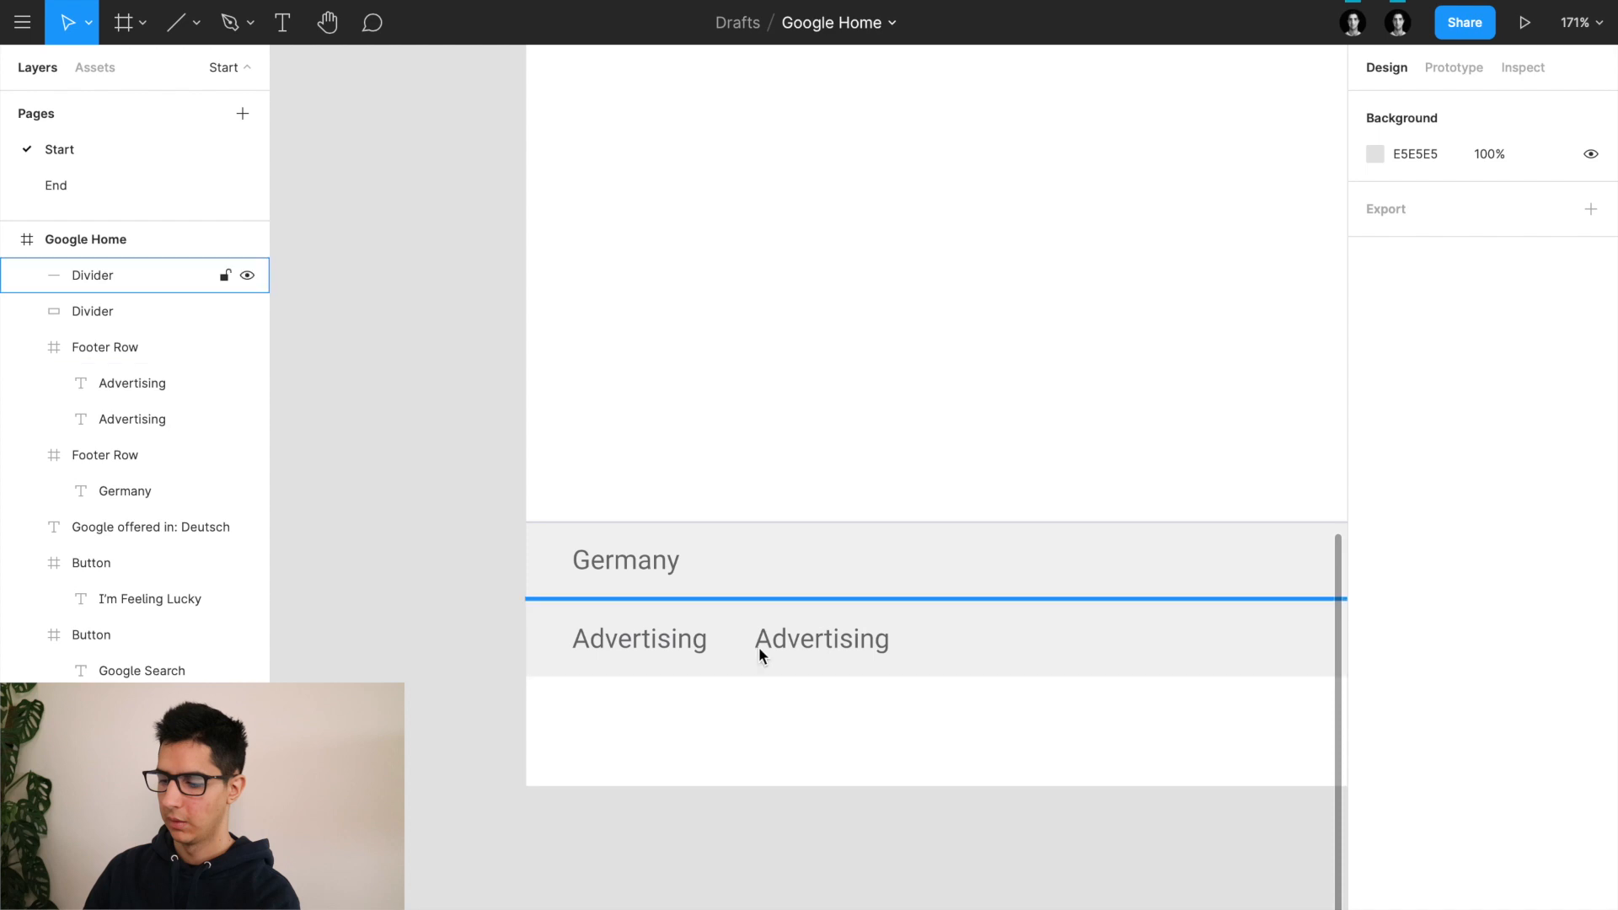
pyautogui.click(824, 649)
pyautogui.doubleClick(824, 649)
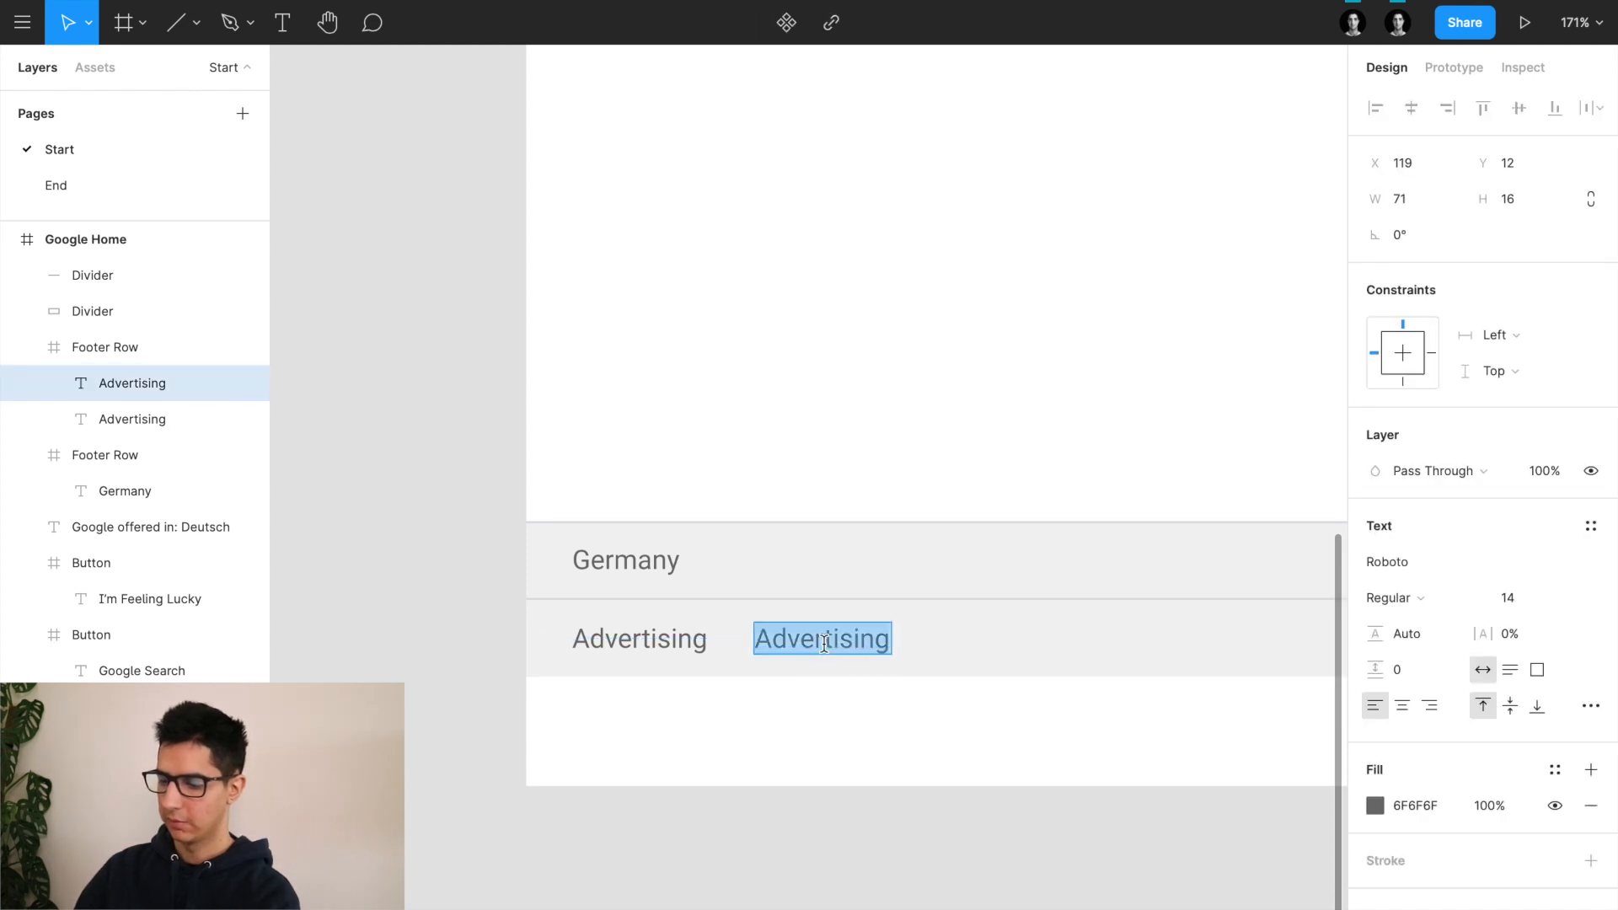
pyautogui.write('Business')
pyautogui.press('Escape')
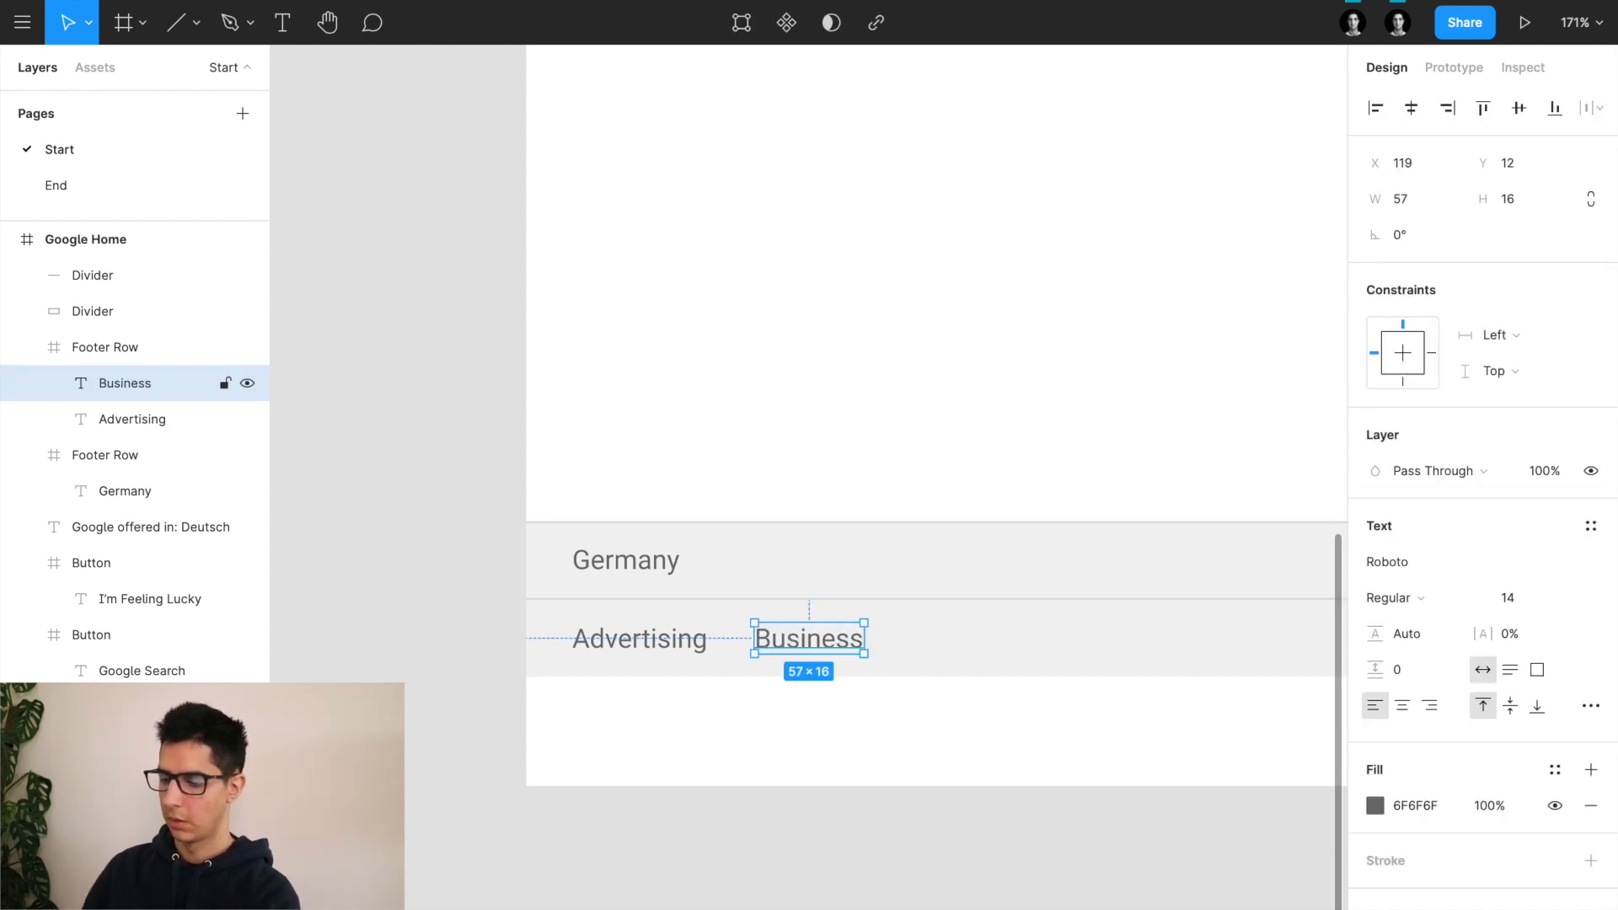
# Step: Duplicate the Business text to its right at X 200 and change the copy to "How Search works"
pyautogui.press('super+d')
pyautogui.moveTo(856, 648); pyautogui.dragTo(1011, 648)
pyautogui.doubleClick(975, 638)
pyautogui.write('How Search')
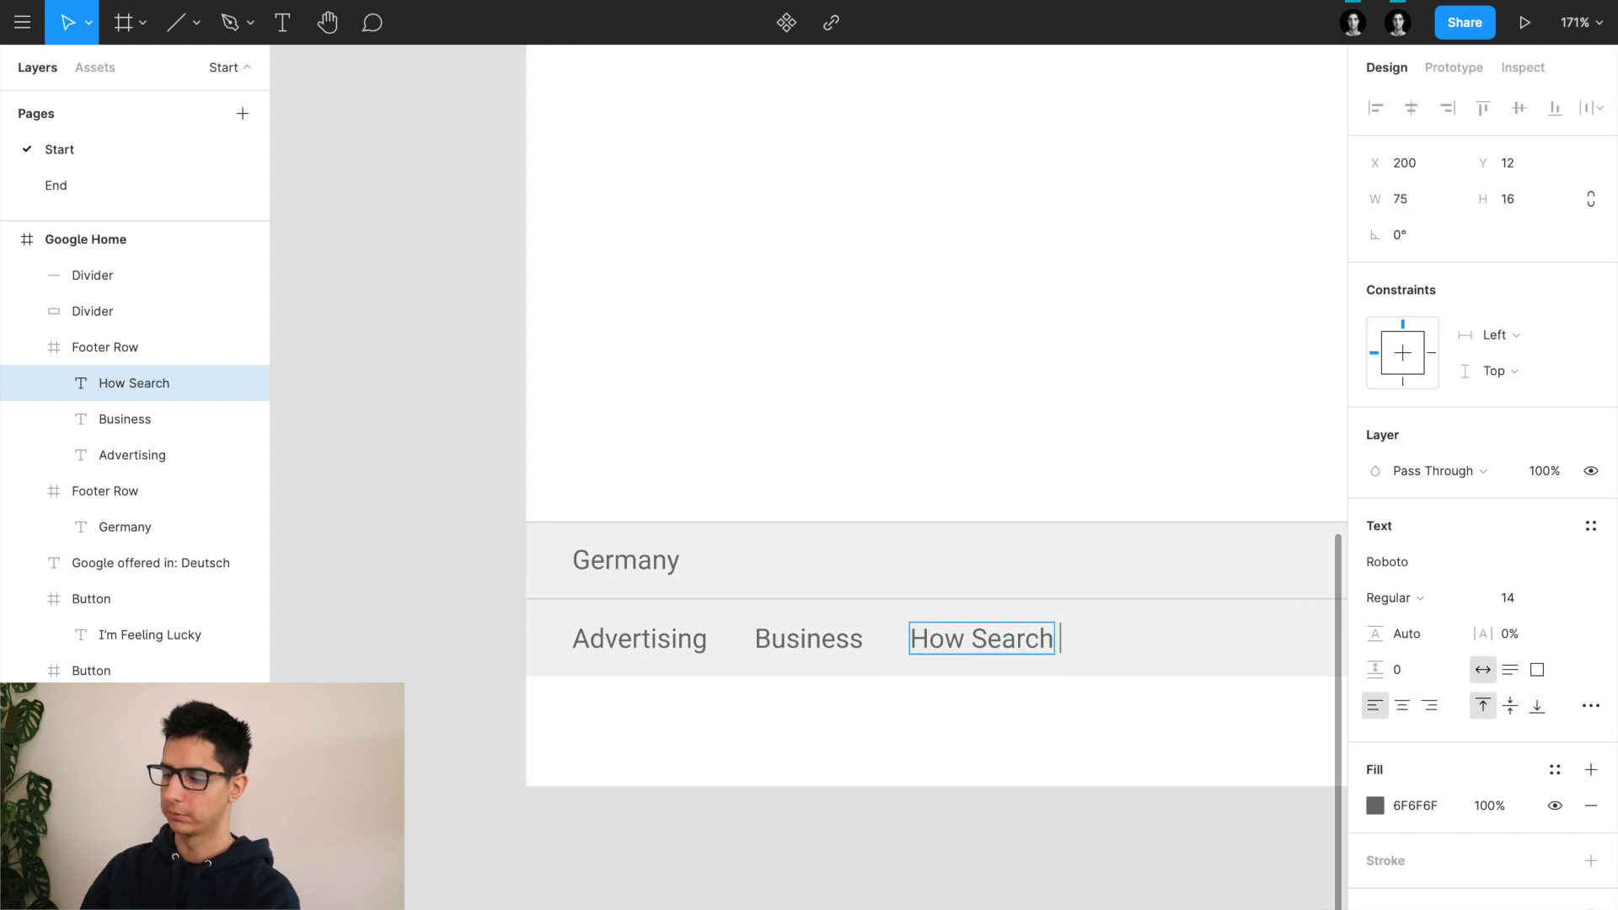
pyautogui.write(' works')
pyautogui.press('Escape')
pyautogui.press('Escape')
# Step: Duplicate the Advertising, Business and How Search works texts together and place the copies near the right end of the same Footer Row
pyautogui.scroll(-3, 975, 635)
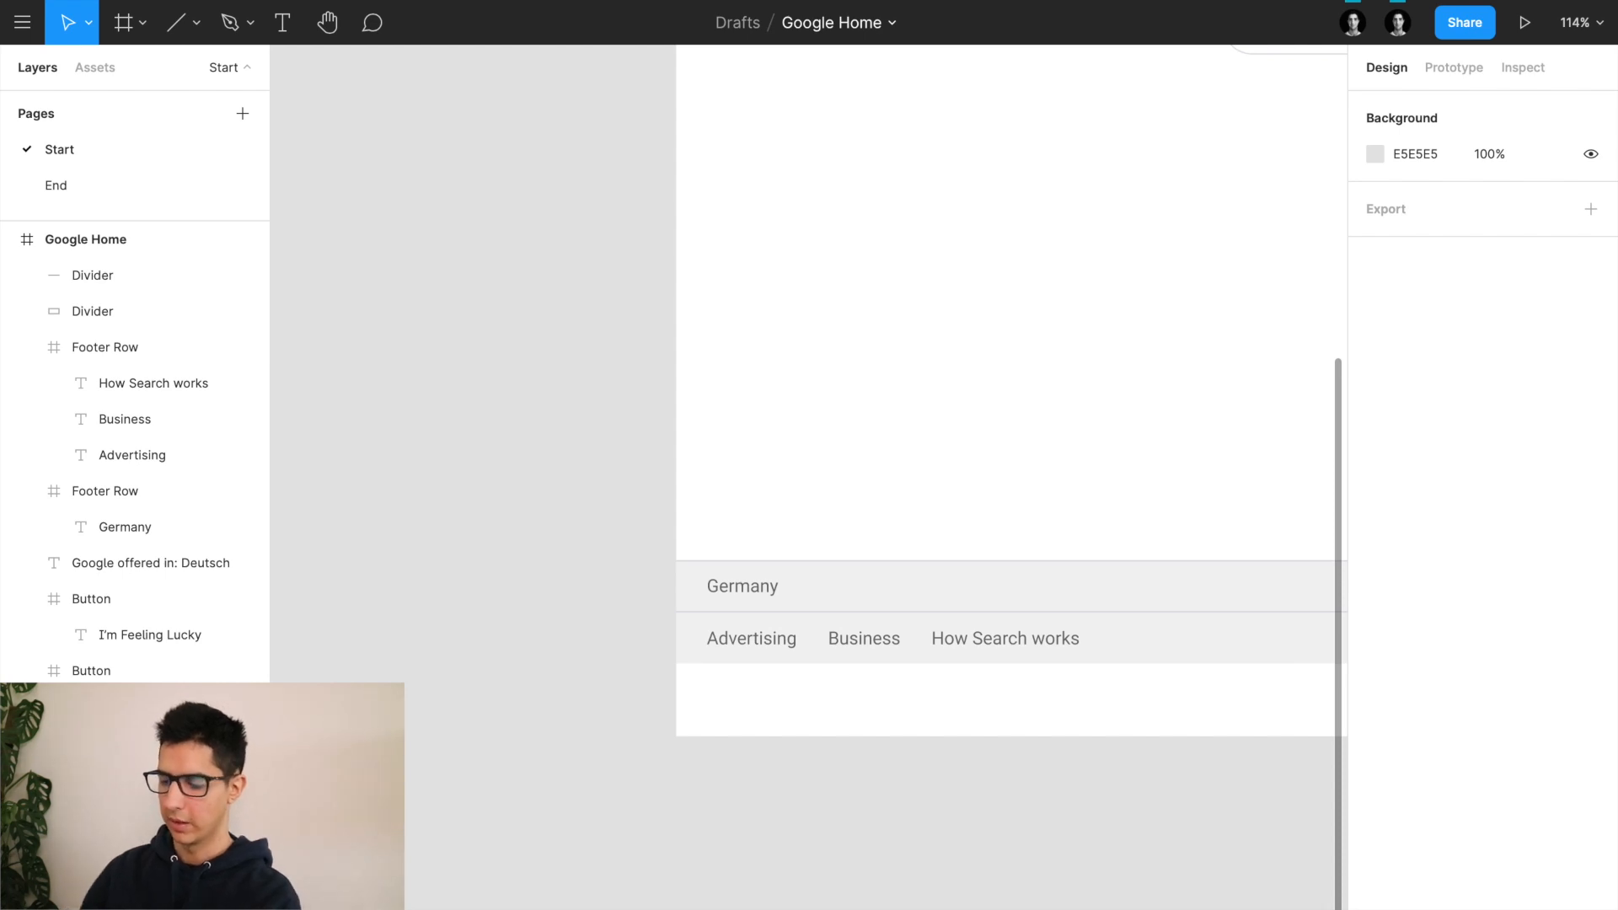
pyautogui.scroll(-5, 823, 615)
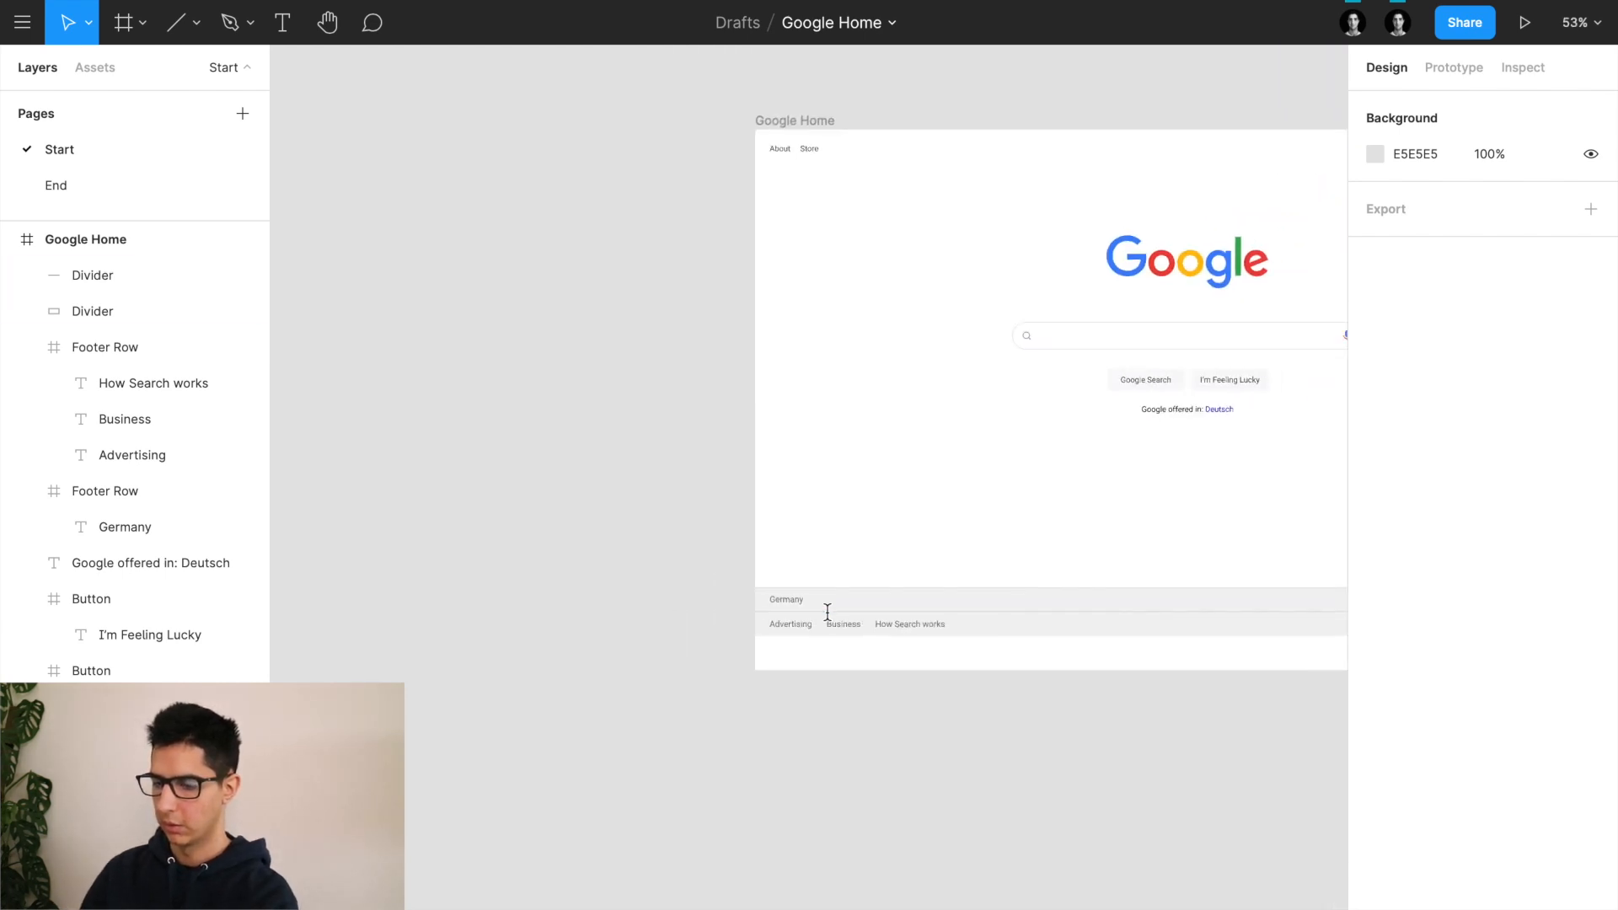
pyautogui.click(171, 340)
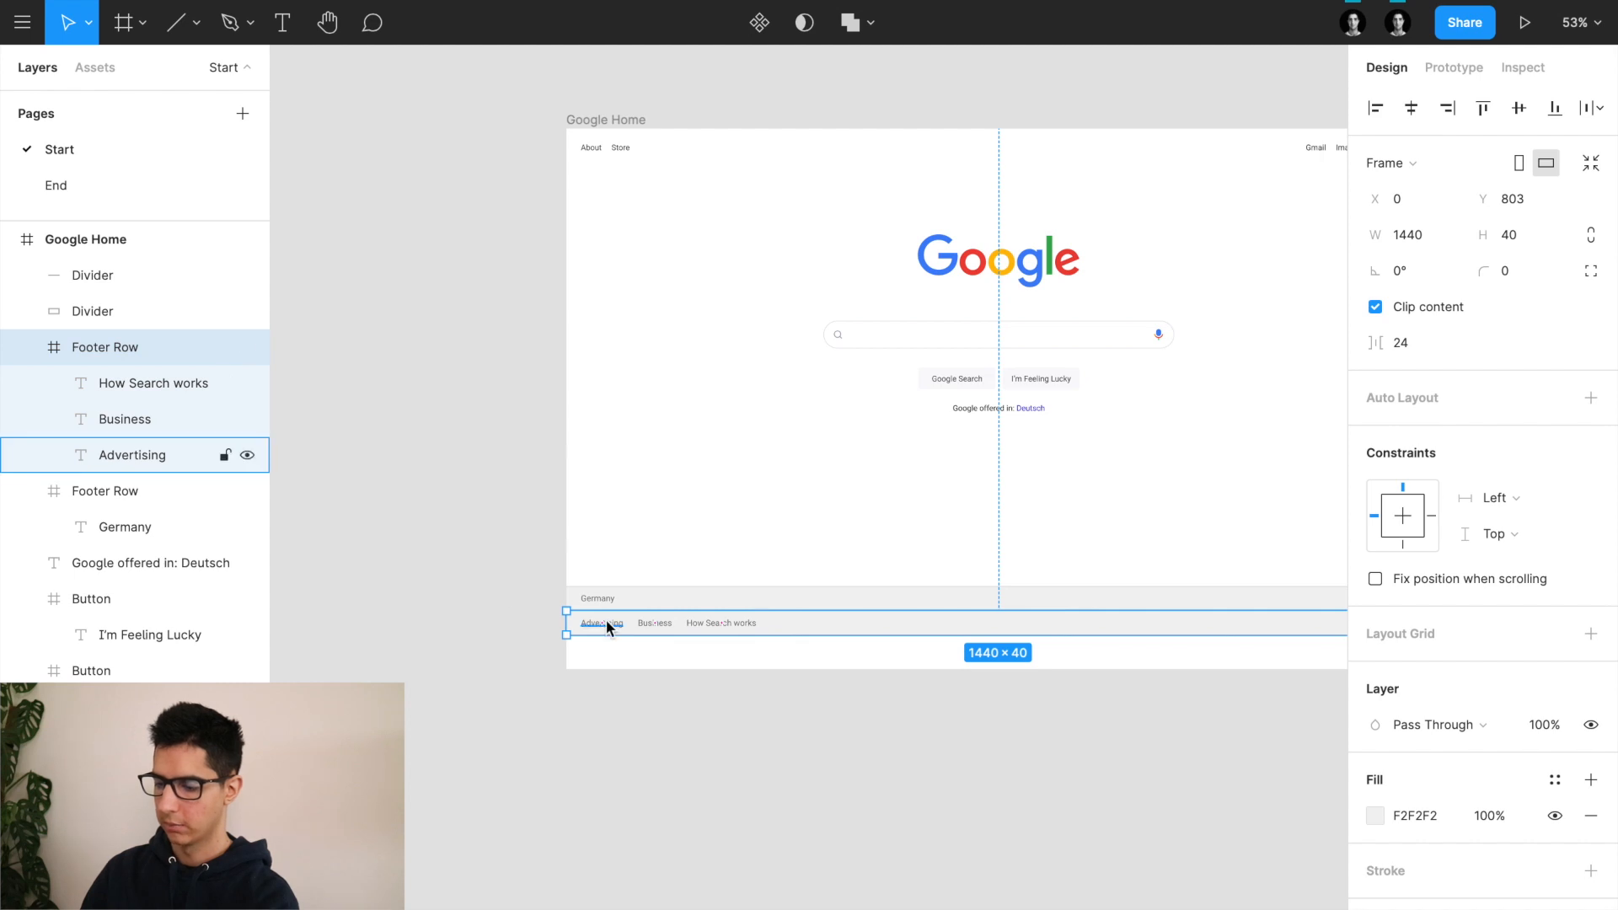
pyautogui.click(605, 619)
pyautogui.keyDown('shift'); pyautogui.click(665, 625); pyautogui.keyUp('shift')
pyautogui.keyDown('shift'); pyautogui.click(740, 627); pyautogui.keyUp('shift')
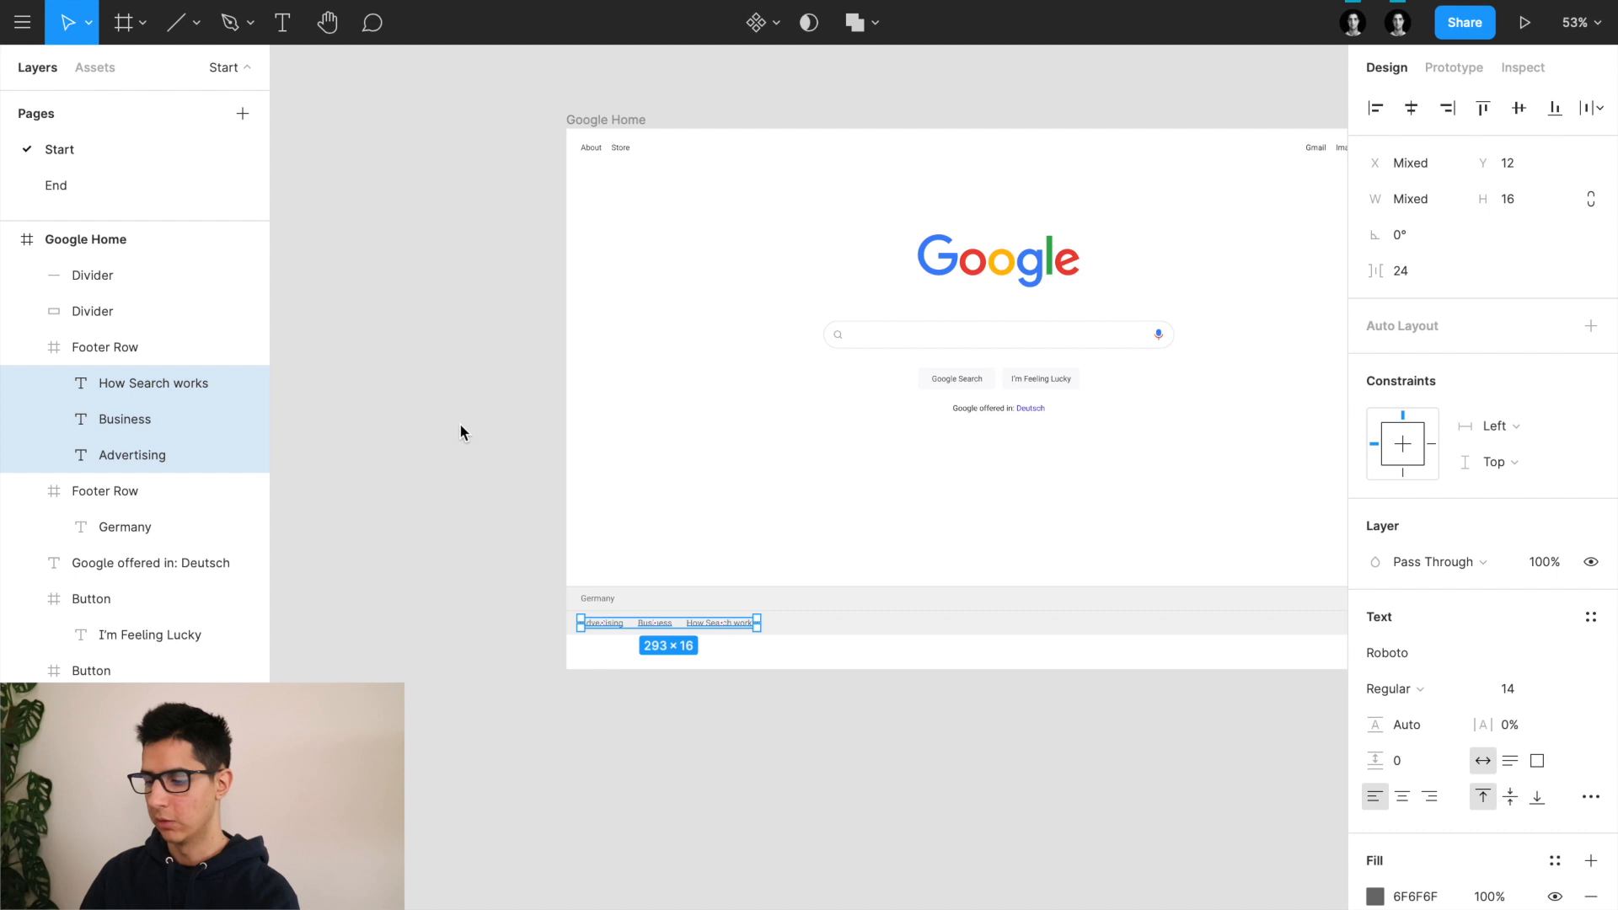
pyautogui.hscroll(2, 837, 582)
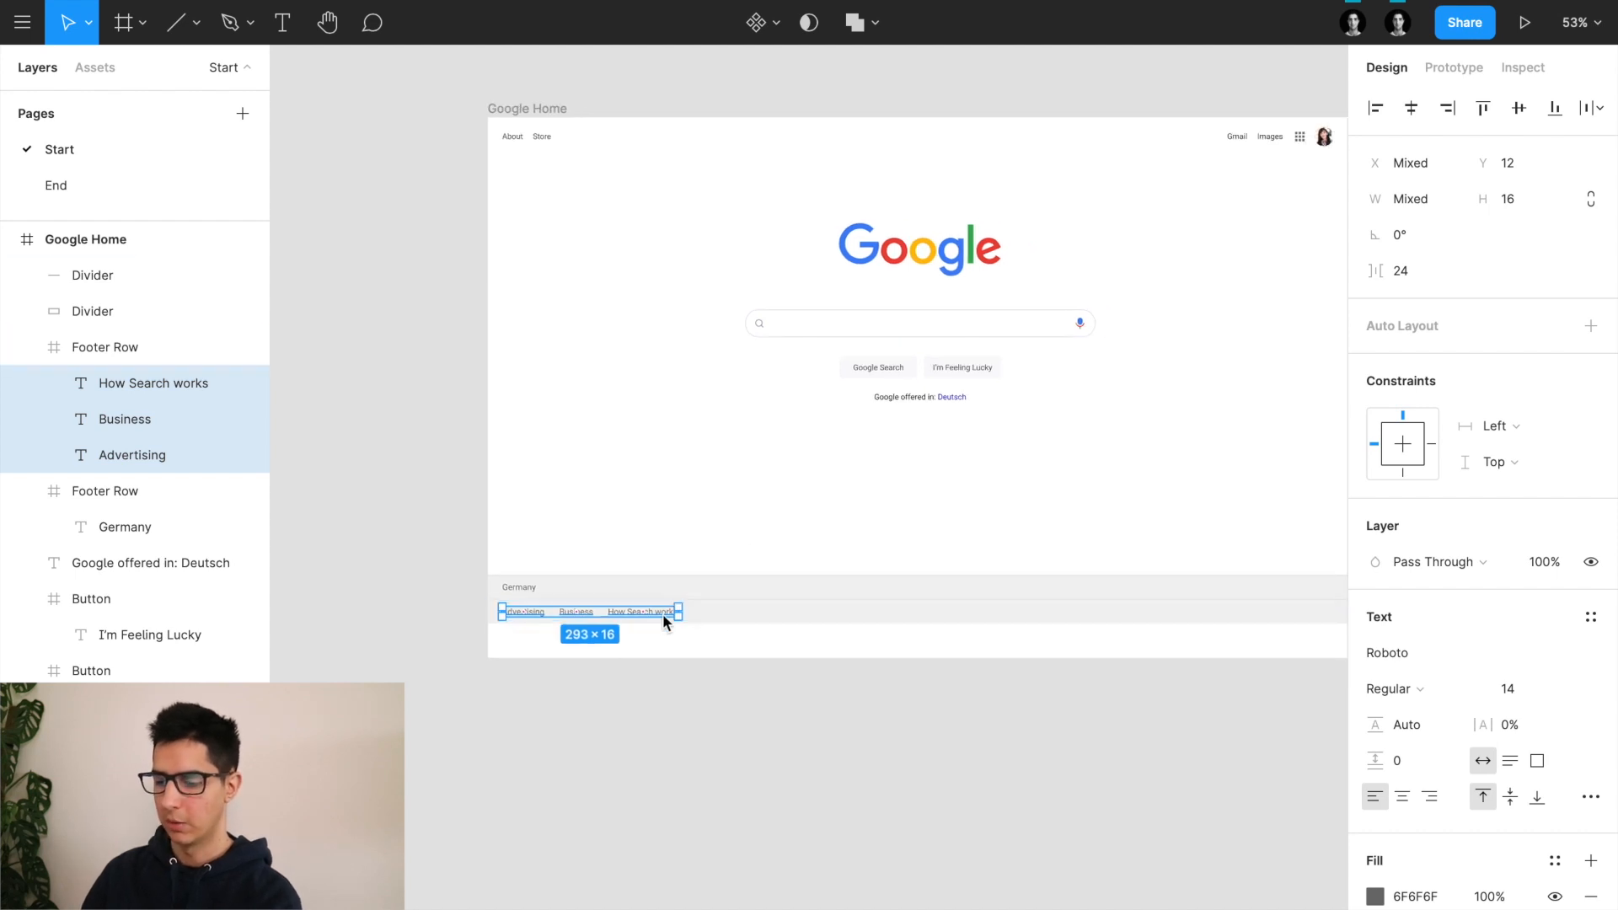
pyautogui.scroll(3, 649, 618)
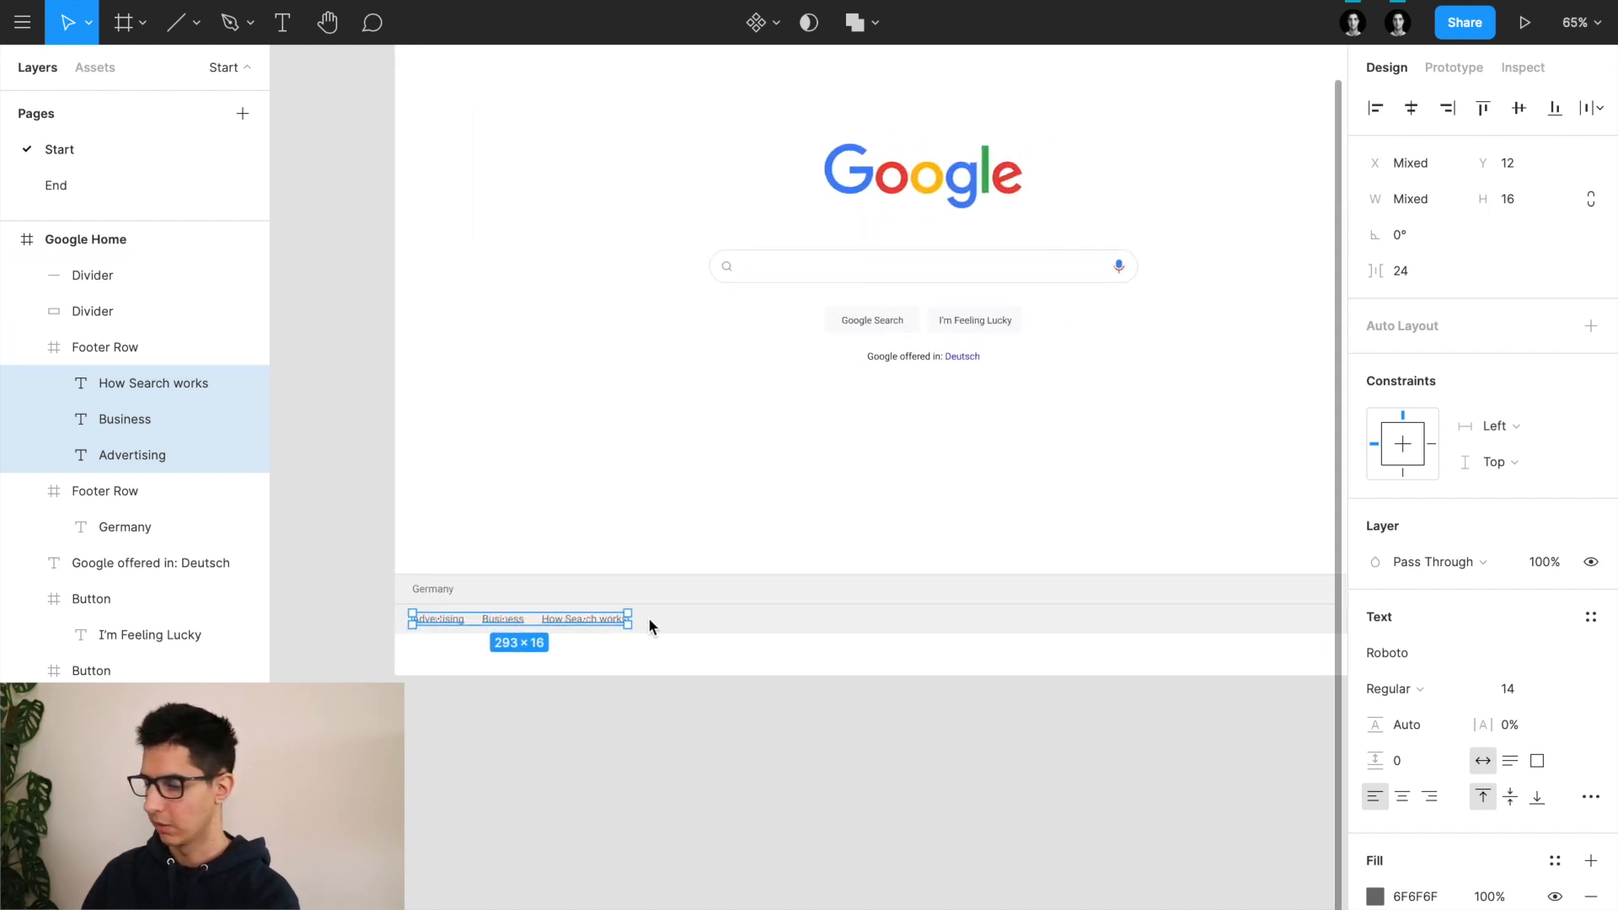
pyautogui.scroll(-3, 649, 617)
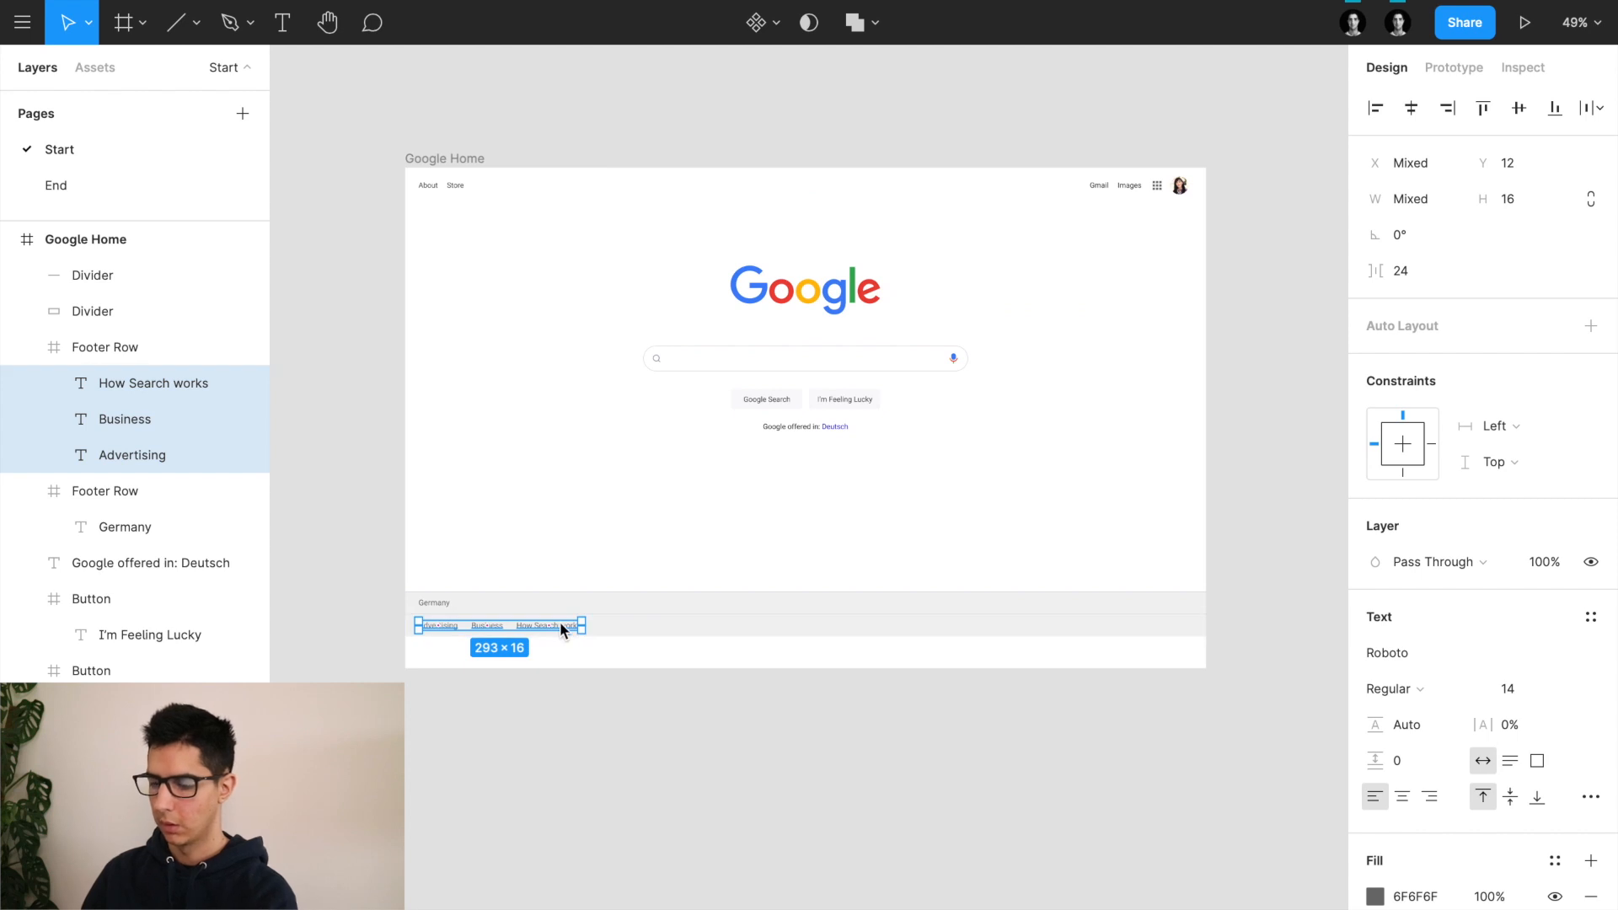
pyautogui.hotkey('ctrl', 'd')
pyautogui.moveTo(560, 624); pyautogui.dragTo(1166, 624)
pyautogui.scroll(2, 1283, 606)
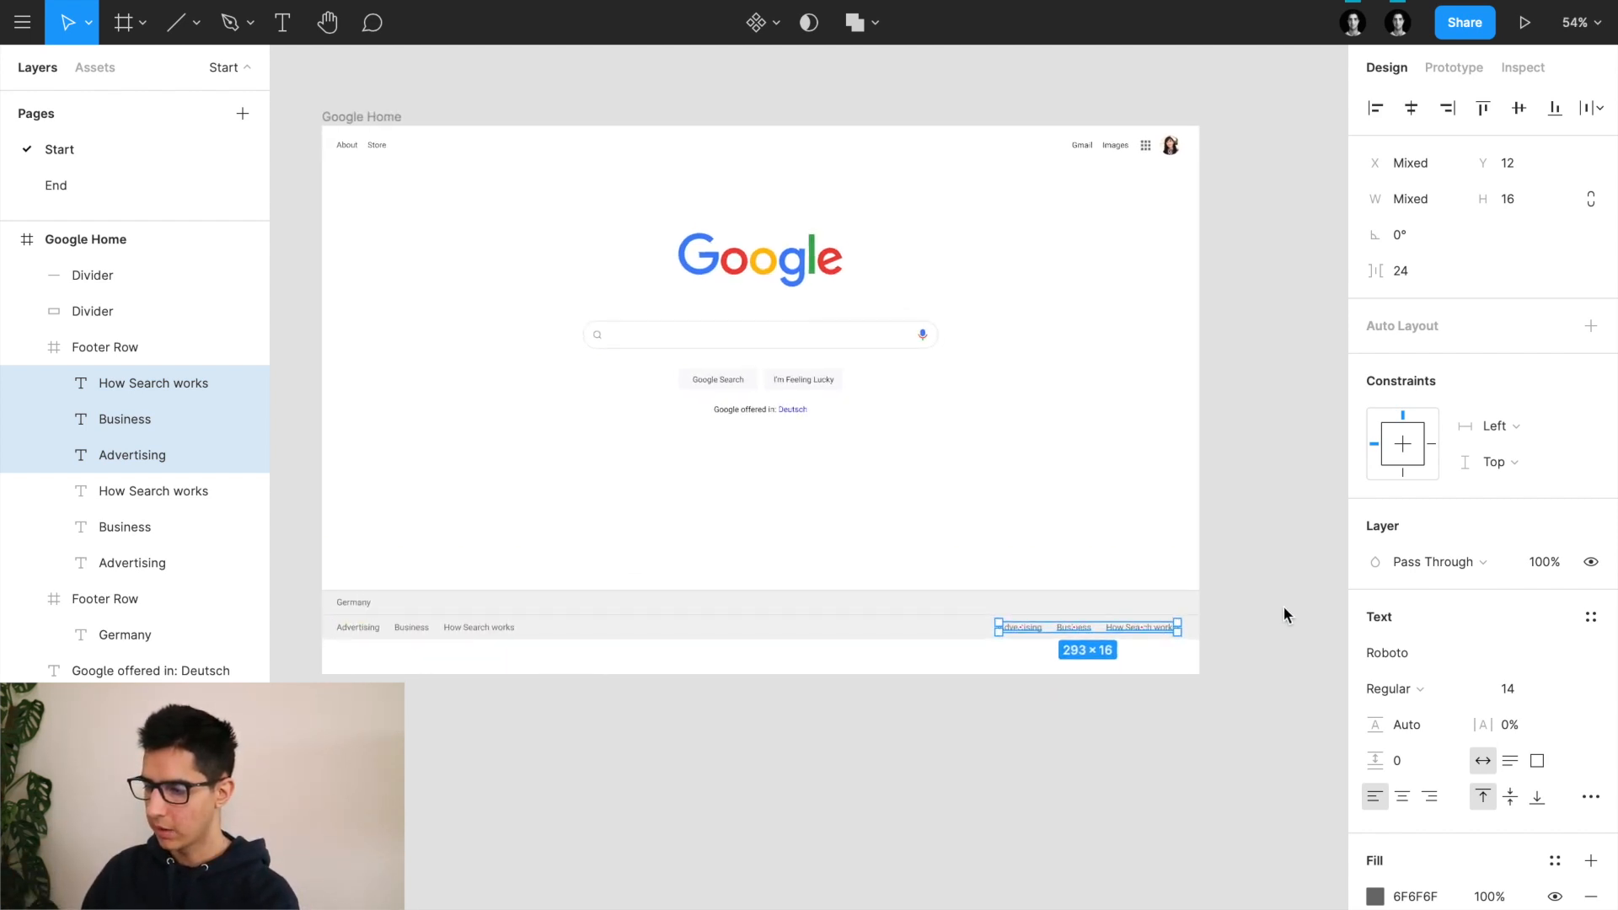
# Step: Nudge the three copied texts to 24 px from the Footer Row's right edge and set their text alignment to right
pyautogui.hscroll(5, 1283, 605)
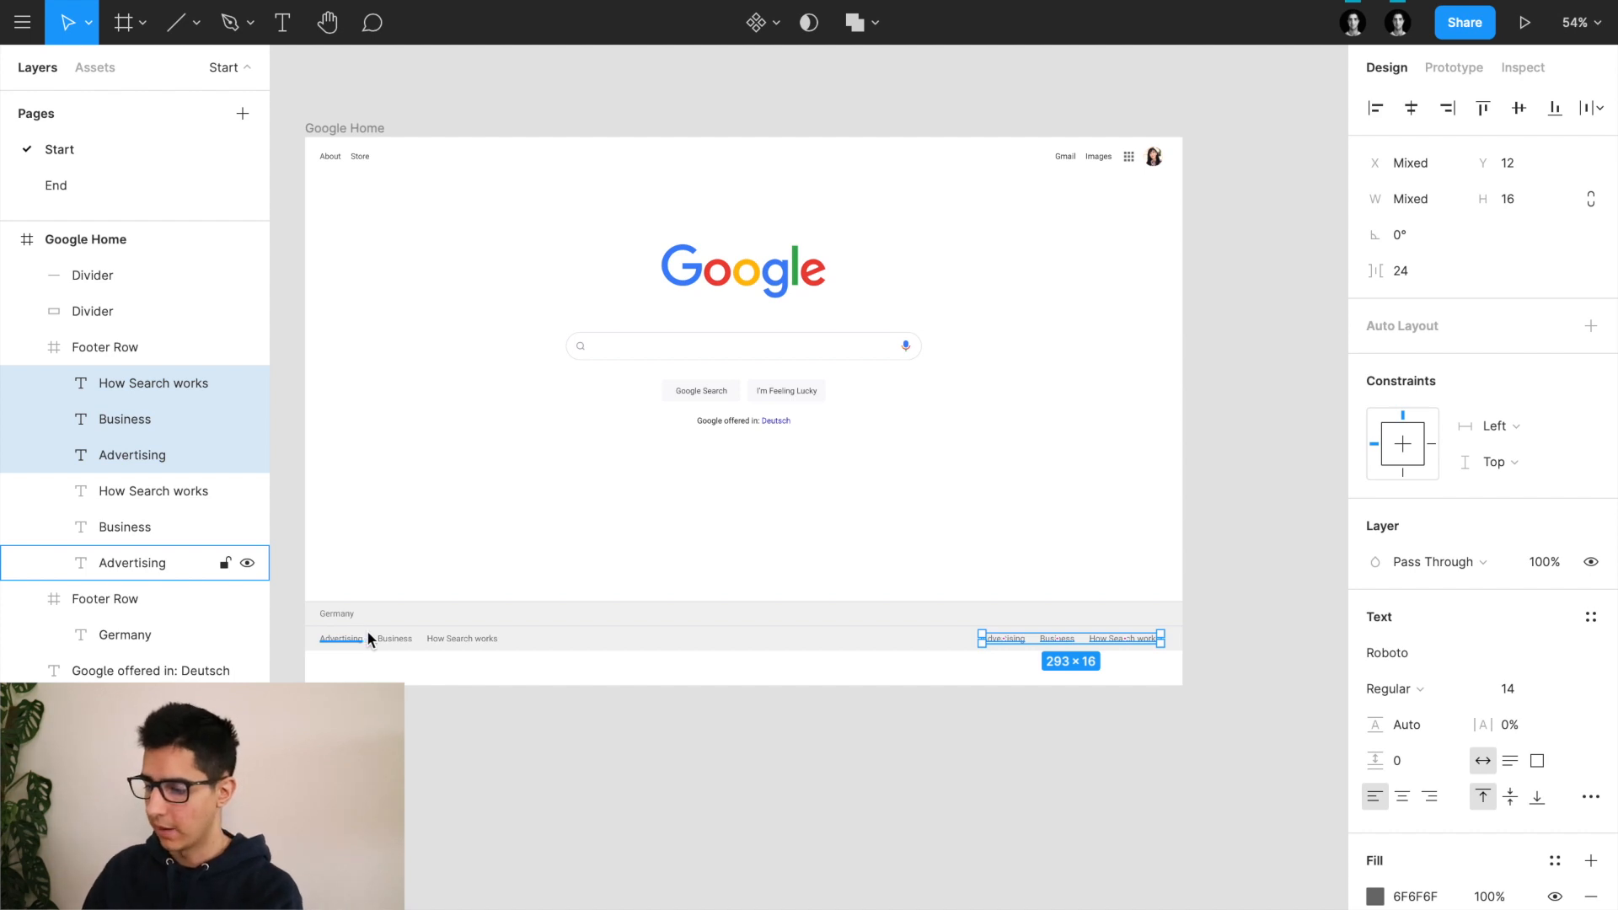
pyautogui.scroll(5, 1162, 639)
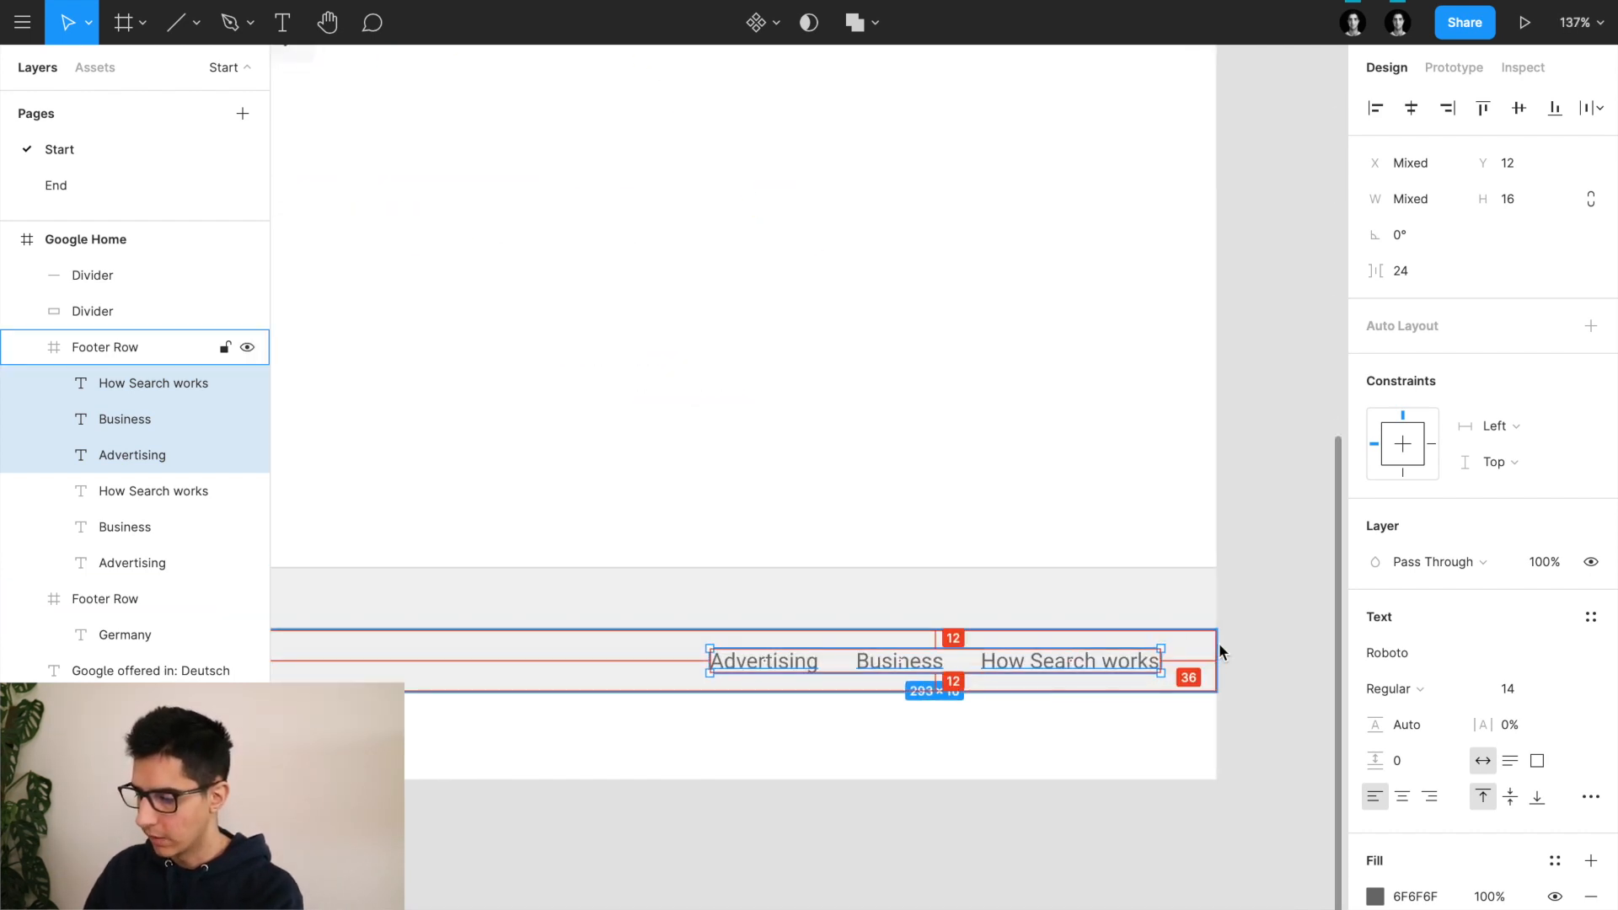
pyautogui.hotkey('shift', 'Right')
pyautogui.press('Right')
pyautogui.press('Right')
pyautogui.press('Right')
pyautogui.press('Left')
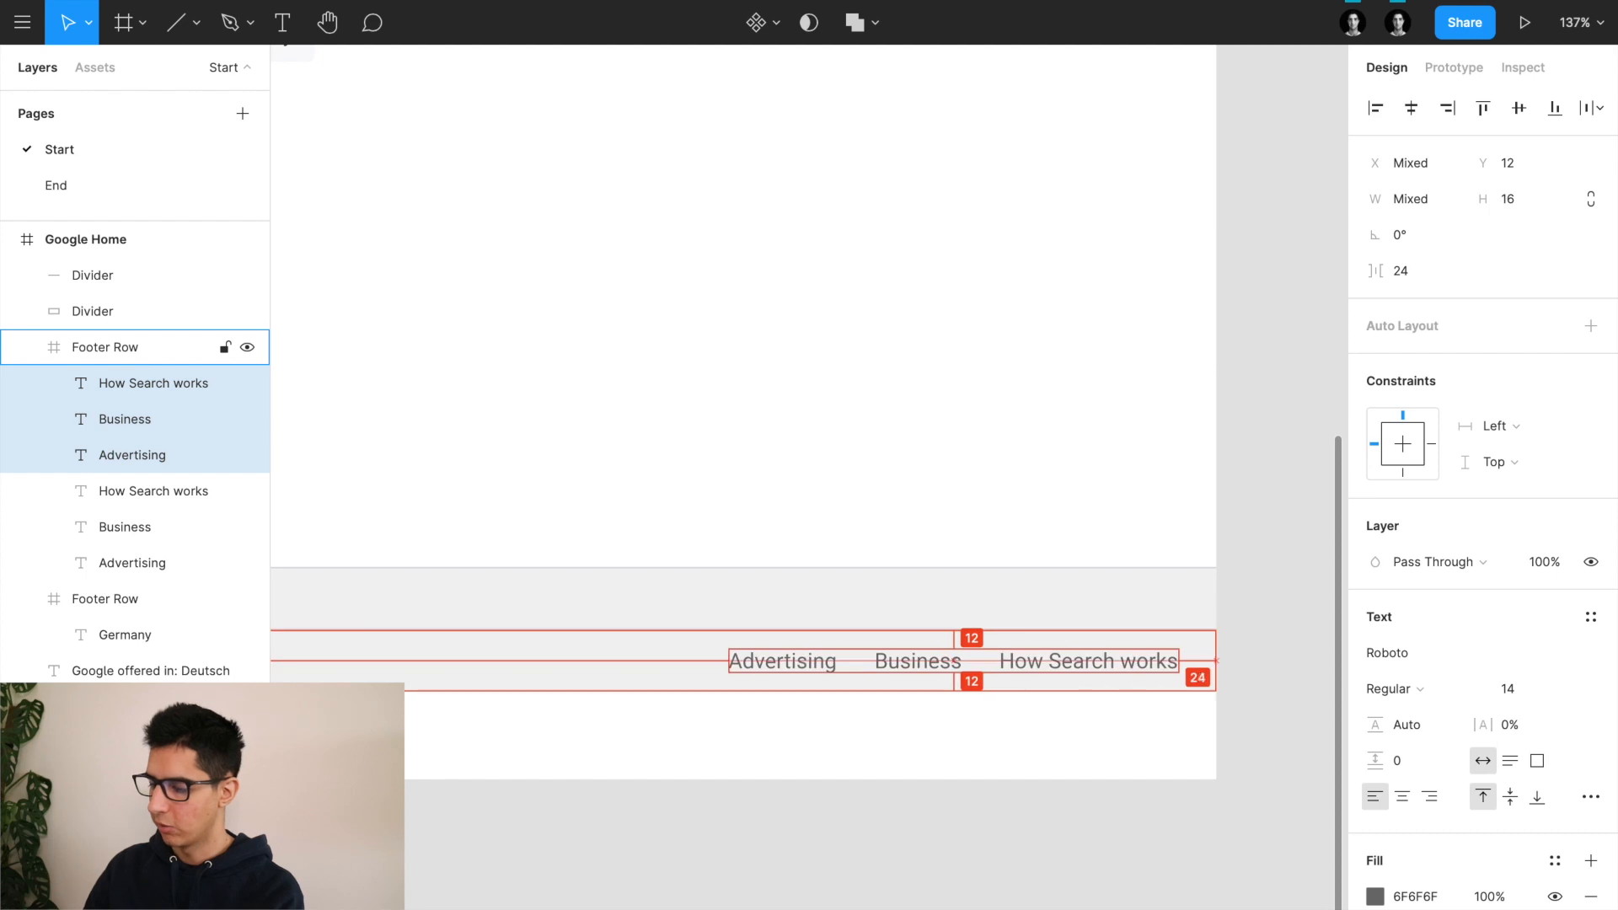
pyautogui.click(1428, 797)
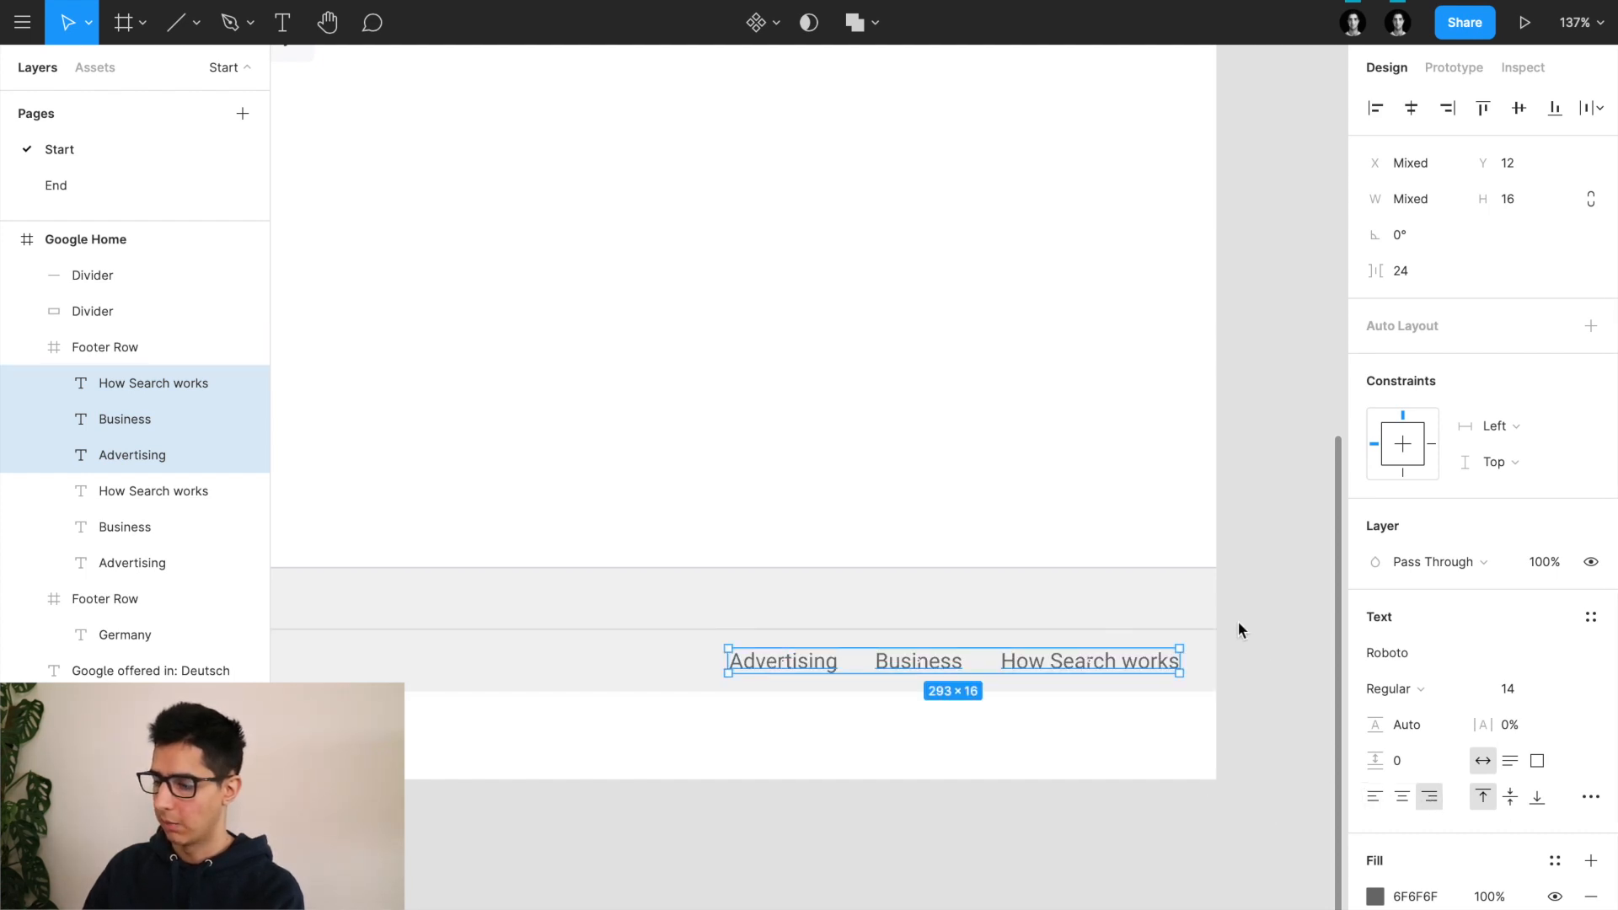
# Step: Change the copied How Search works, Business and Advertising texts to "Settings", "Terms" and "Privacy" respectively
pyautogui.click(1262, 663)
pyautogui.doubleClick(1138, 664)
pyautogui.write('S')
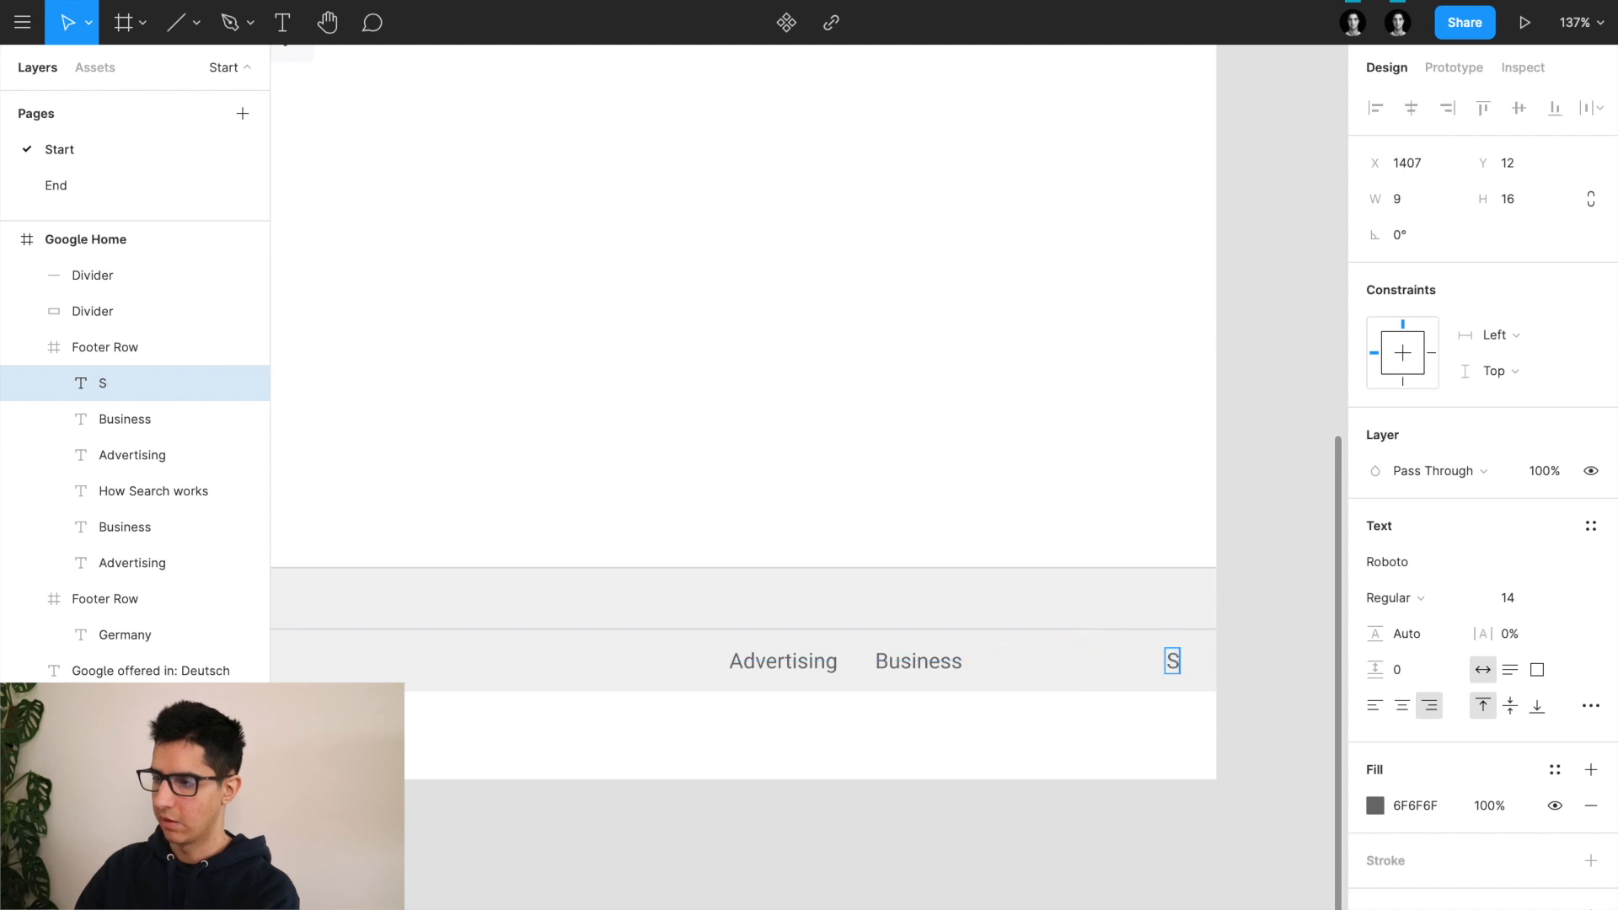
pyautogui.write('ettings')
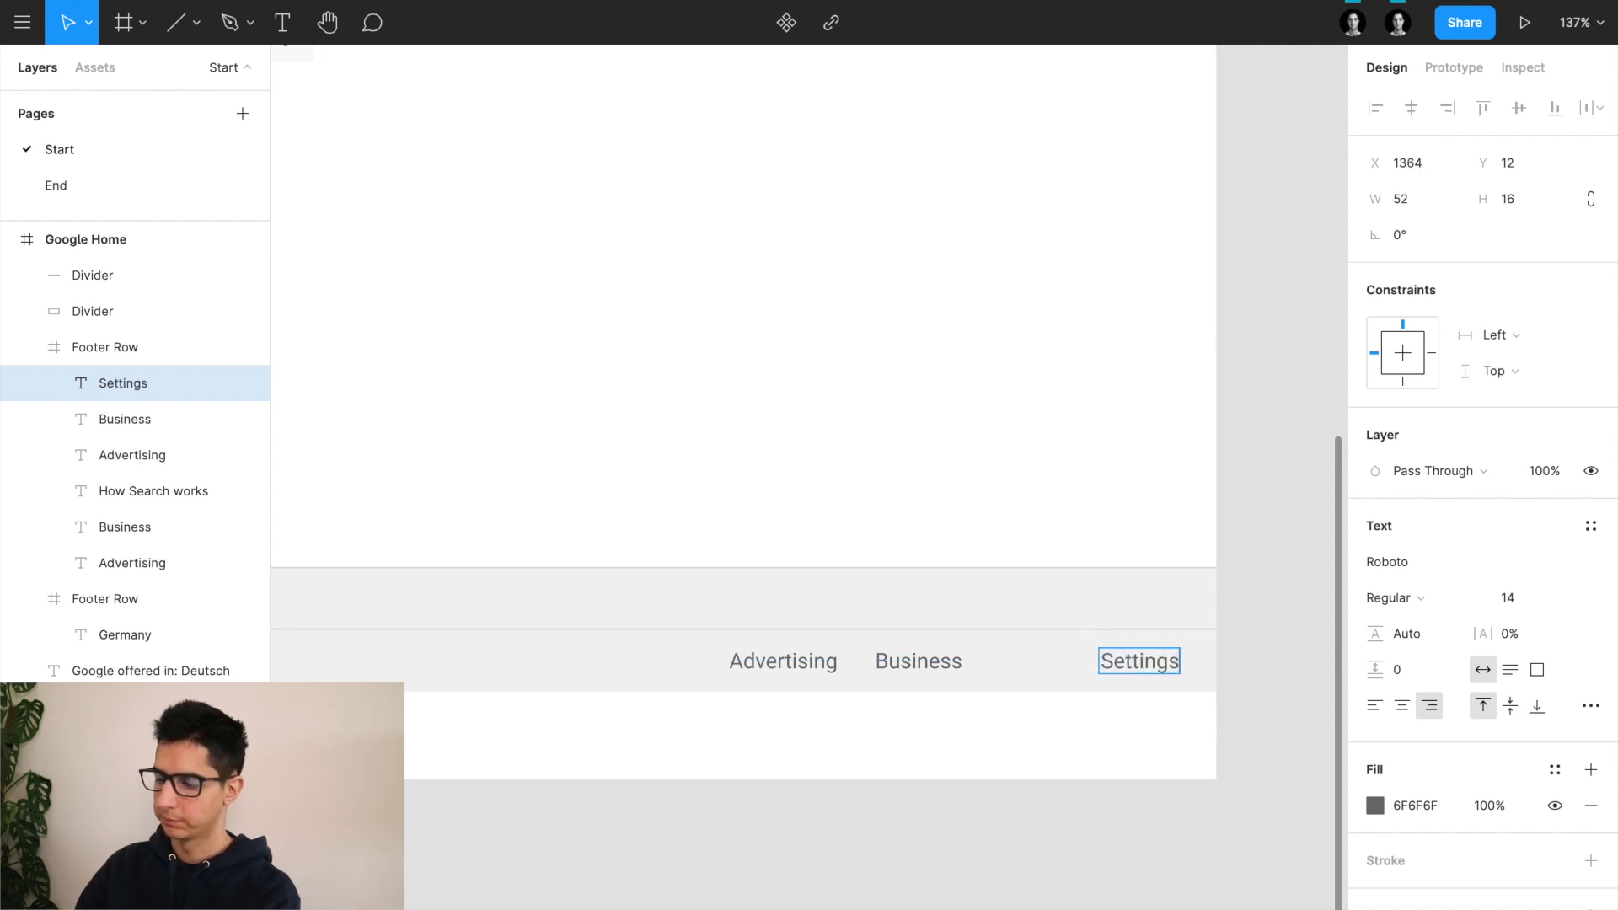
pyautogui.doubleClick(935, 662)
pyautogui.write('Terms')
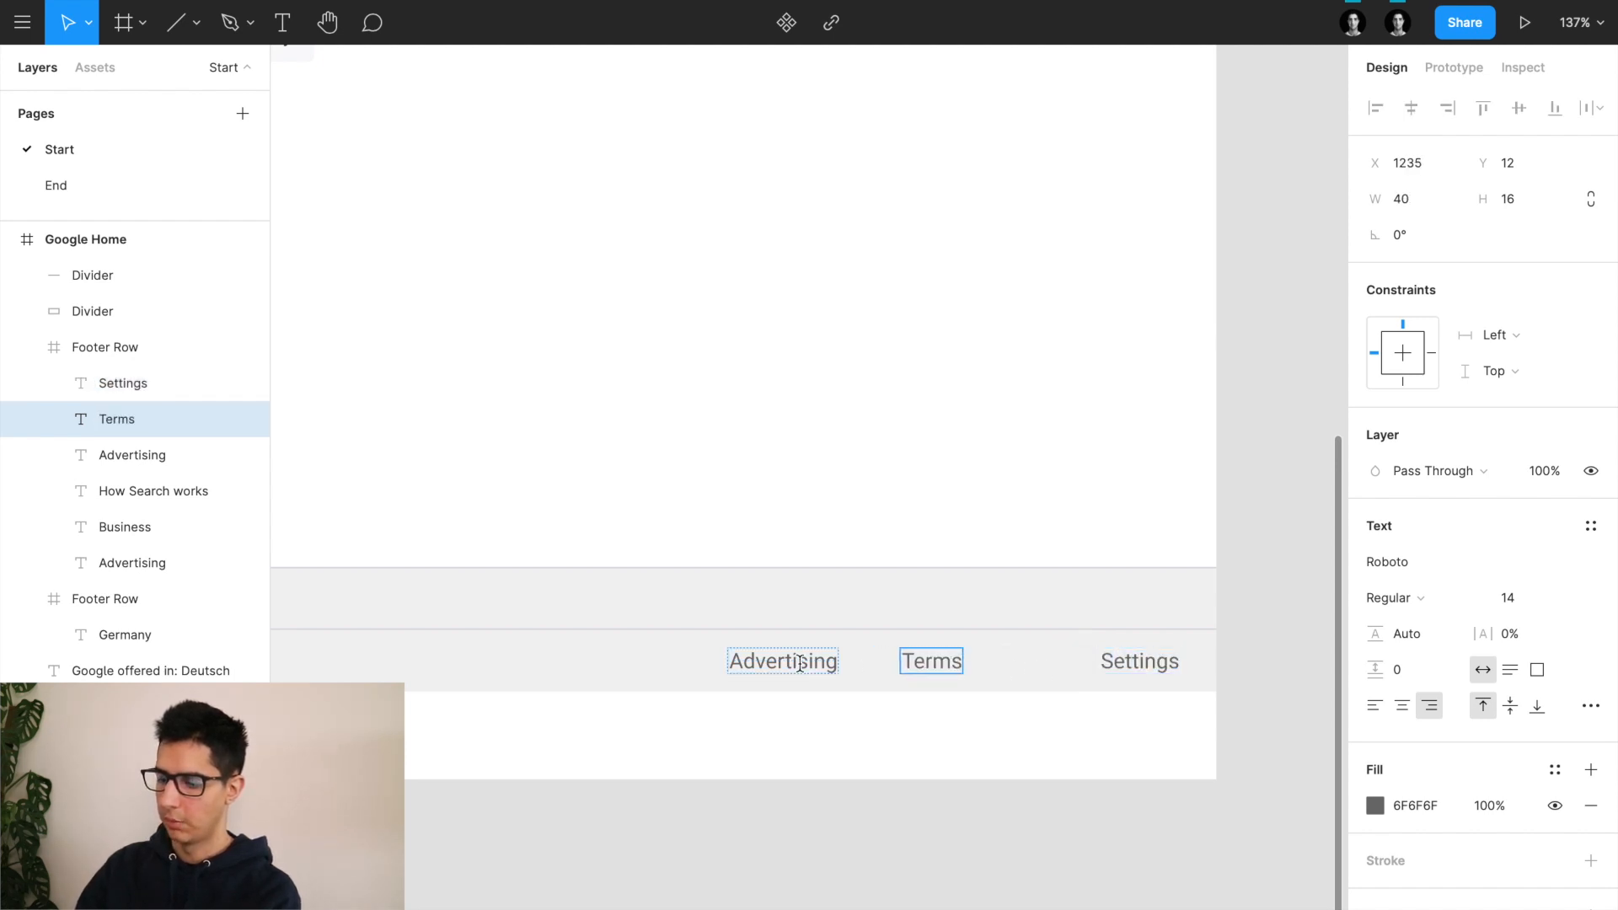
pyautogui.doubleClick(800, 663)
pyautogui.write('Privacy')
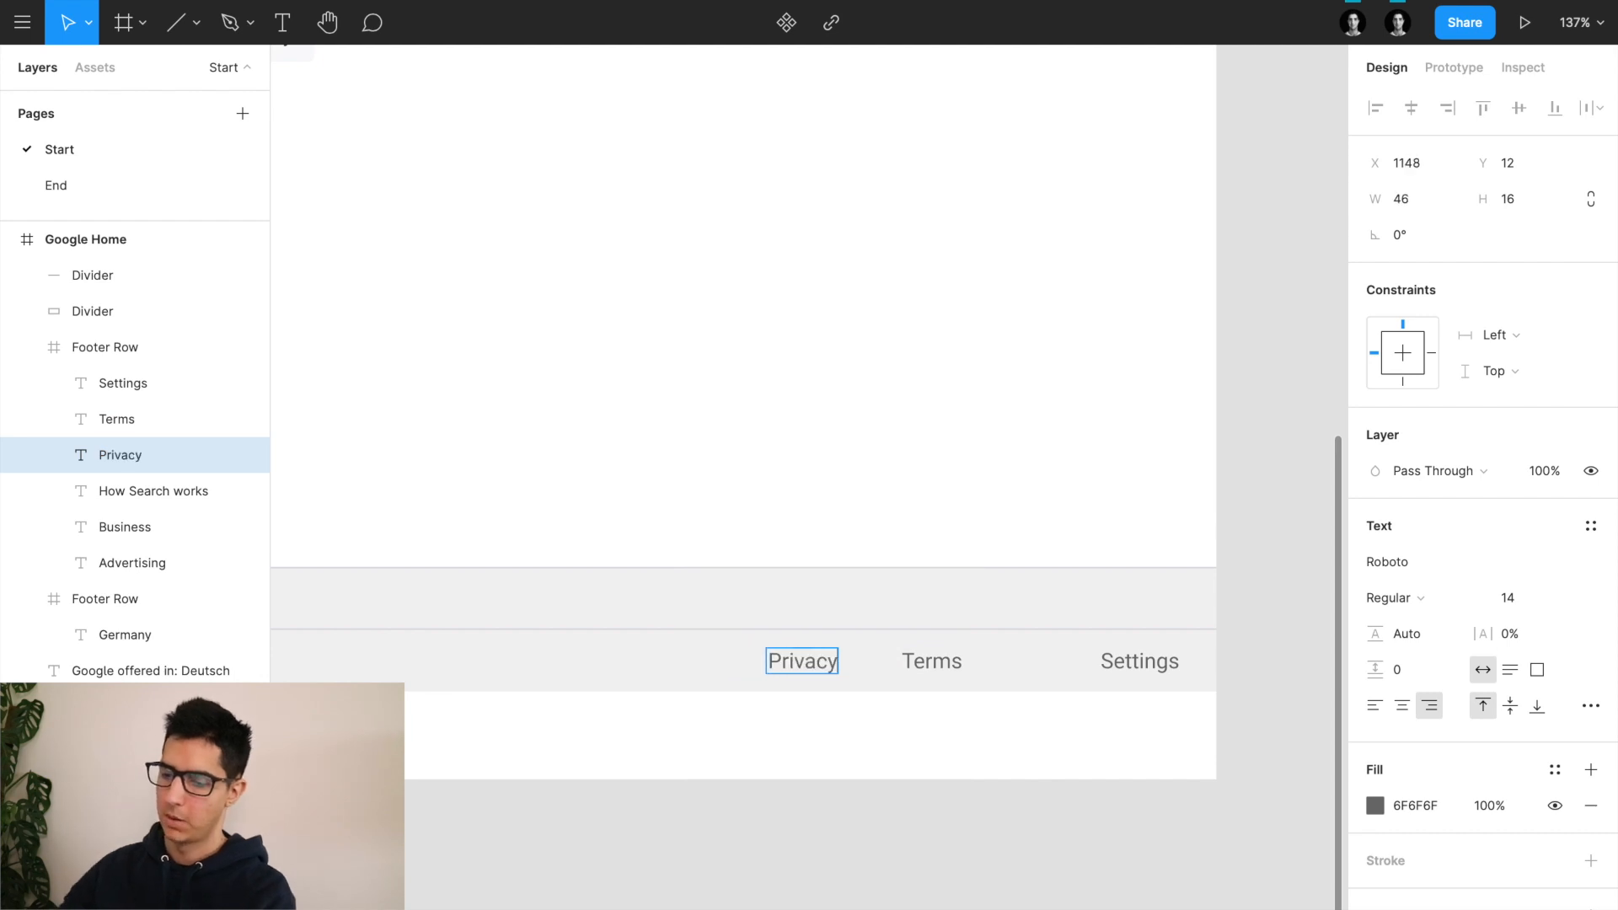
pyautogui.press('Escape')
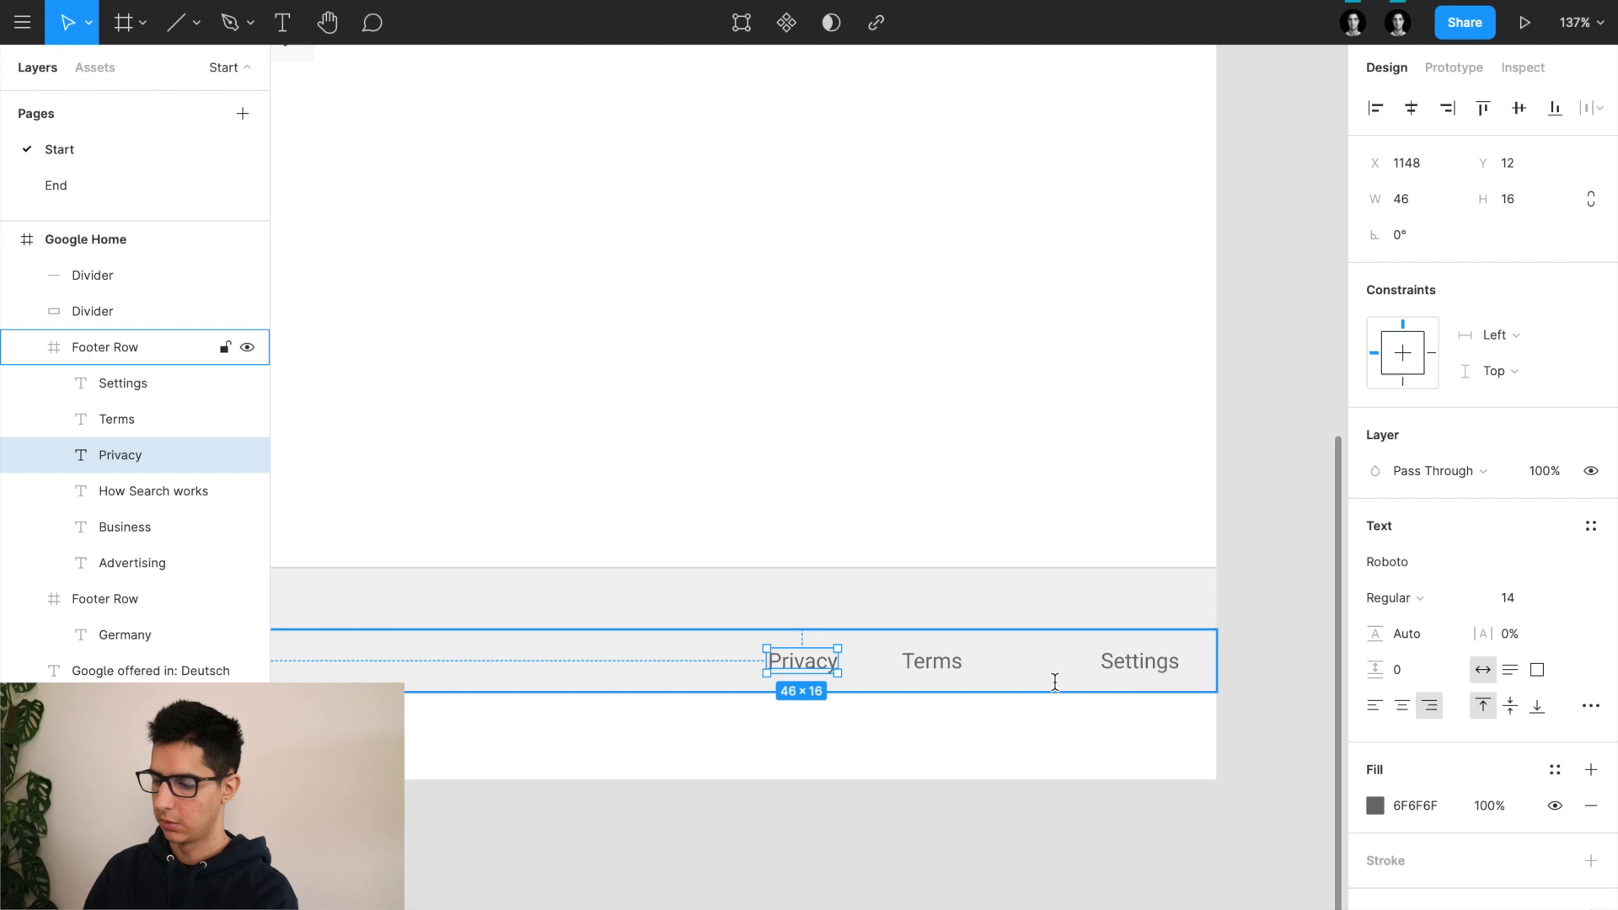
# Step: Move the Terms text right within the Footer Row, leaving a 24 px gap before Settings
pyautogui.press('Escape')
pyautogui.click(924, 662)
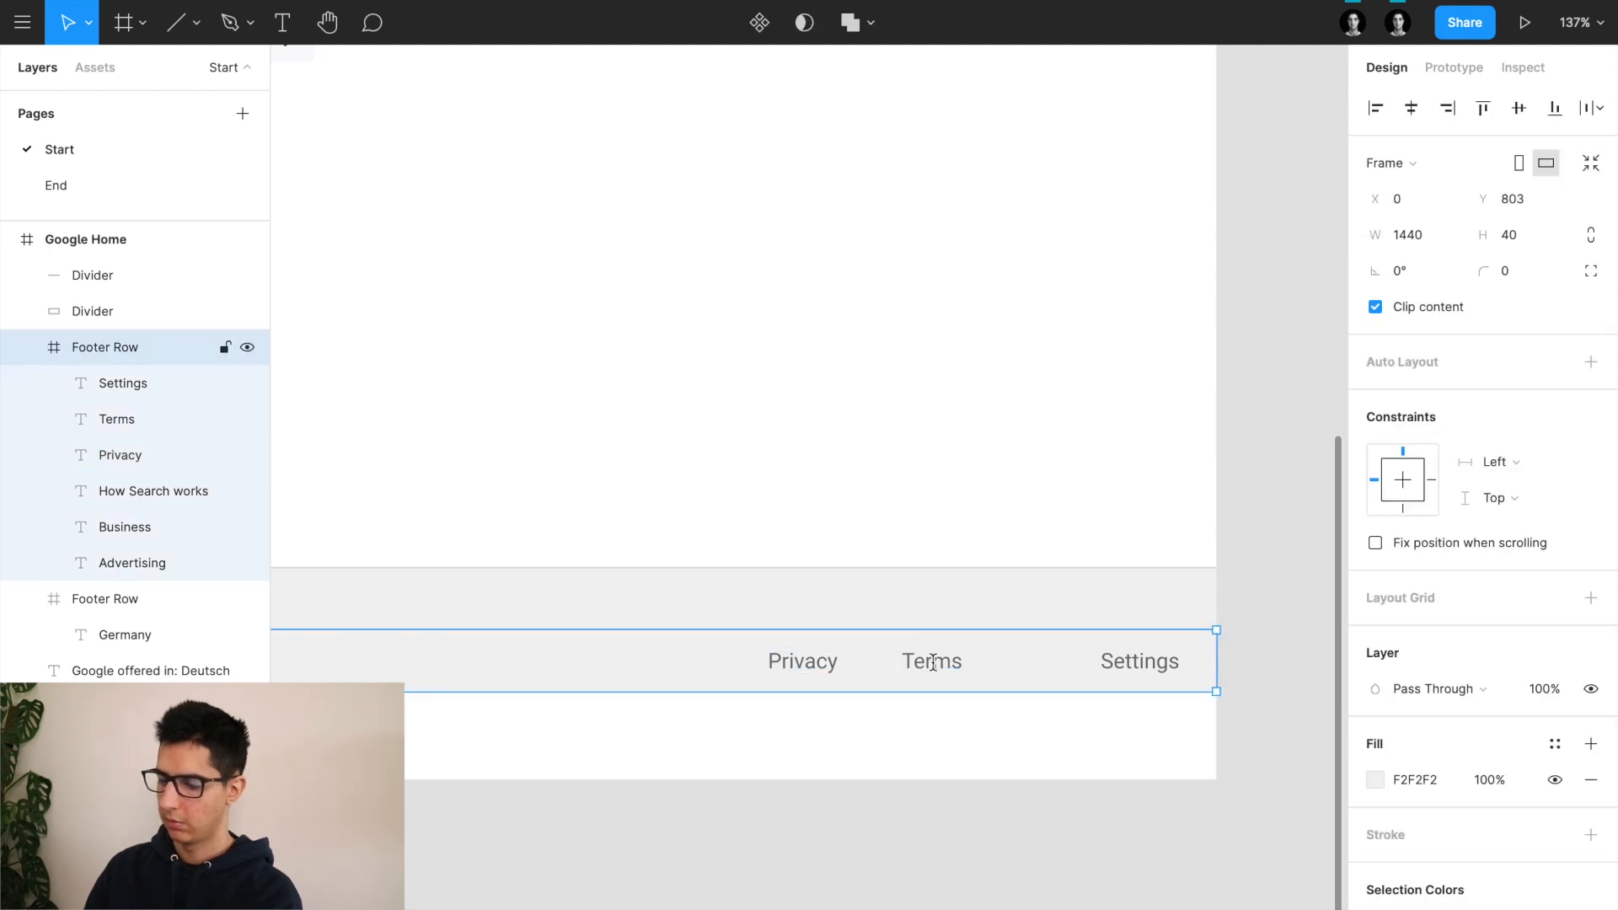
pyautogui.click(932, 662)
pyautogui.moveTo(932, 662); pyautogui.dragTo(1032, 663)
# Step: Move the Privacy text right to X 1230, leaving a 24 px gap before Terms
pyautogui.click(815, 659)
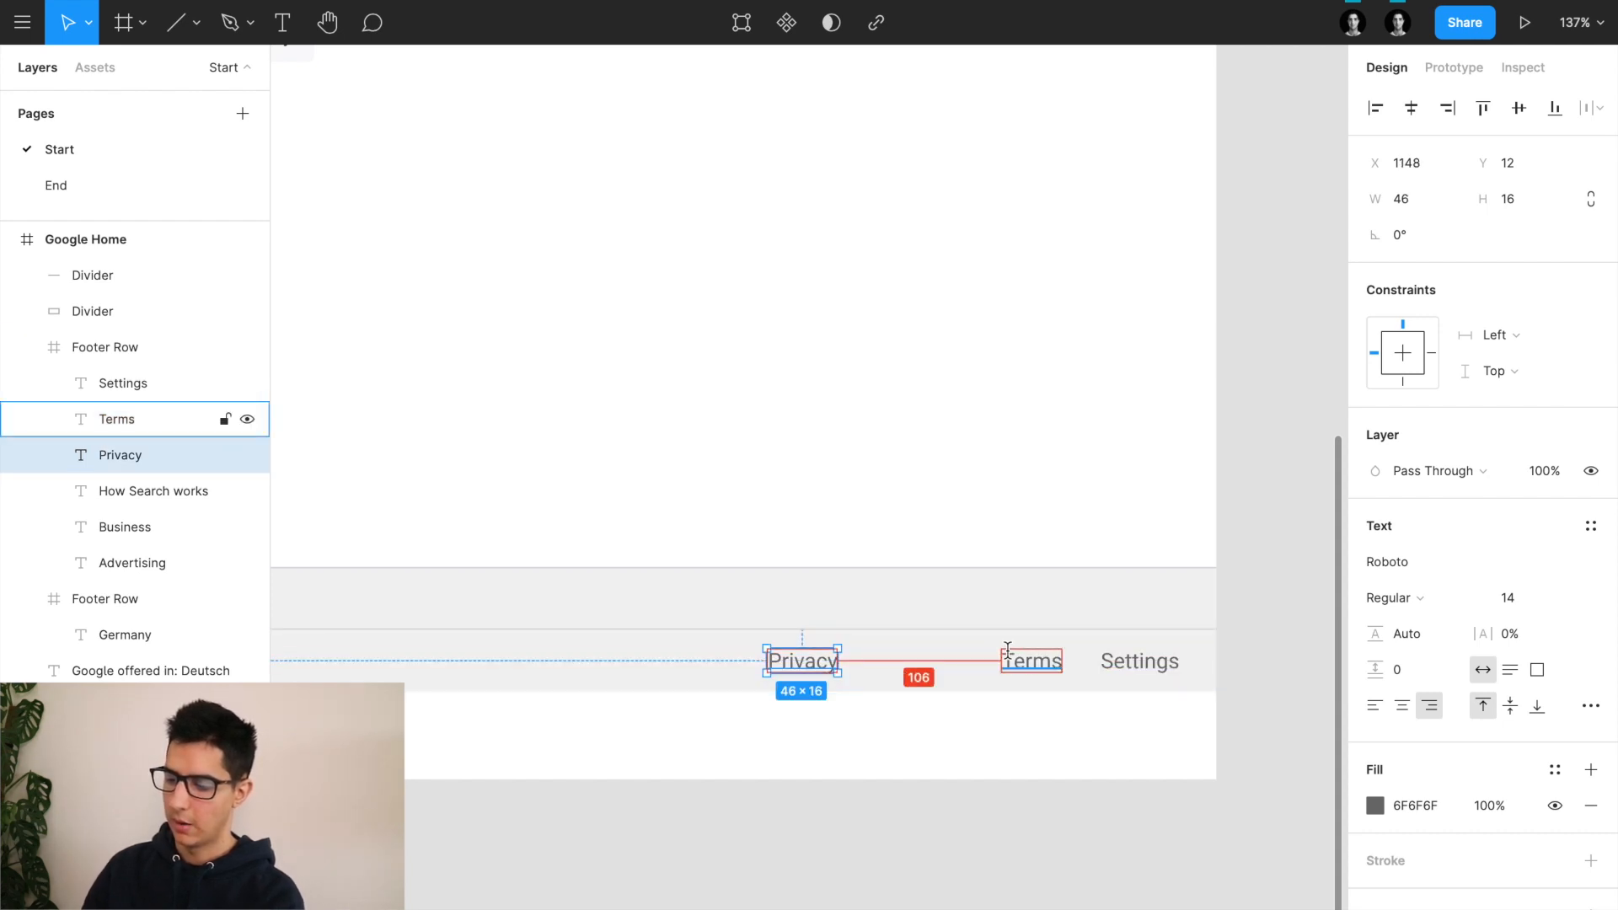
pyautogui.hotkey('shift', 'Right')
pyautogui.hotkey('shift', 'Right')
pyautogui.hotkey('shift', 'Right')
pyautogui.hotkey('shift', 'Right')
pyautogui.hotkey('shift', 'Right')
pyautogui.hotkey('shift', 'Right')
pyautogui.hotkey('shift', 'Right')
pyautogui.hotkey('shift', 'Right')
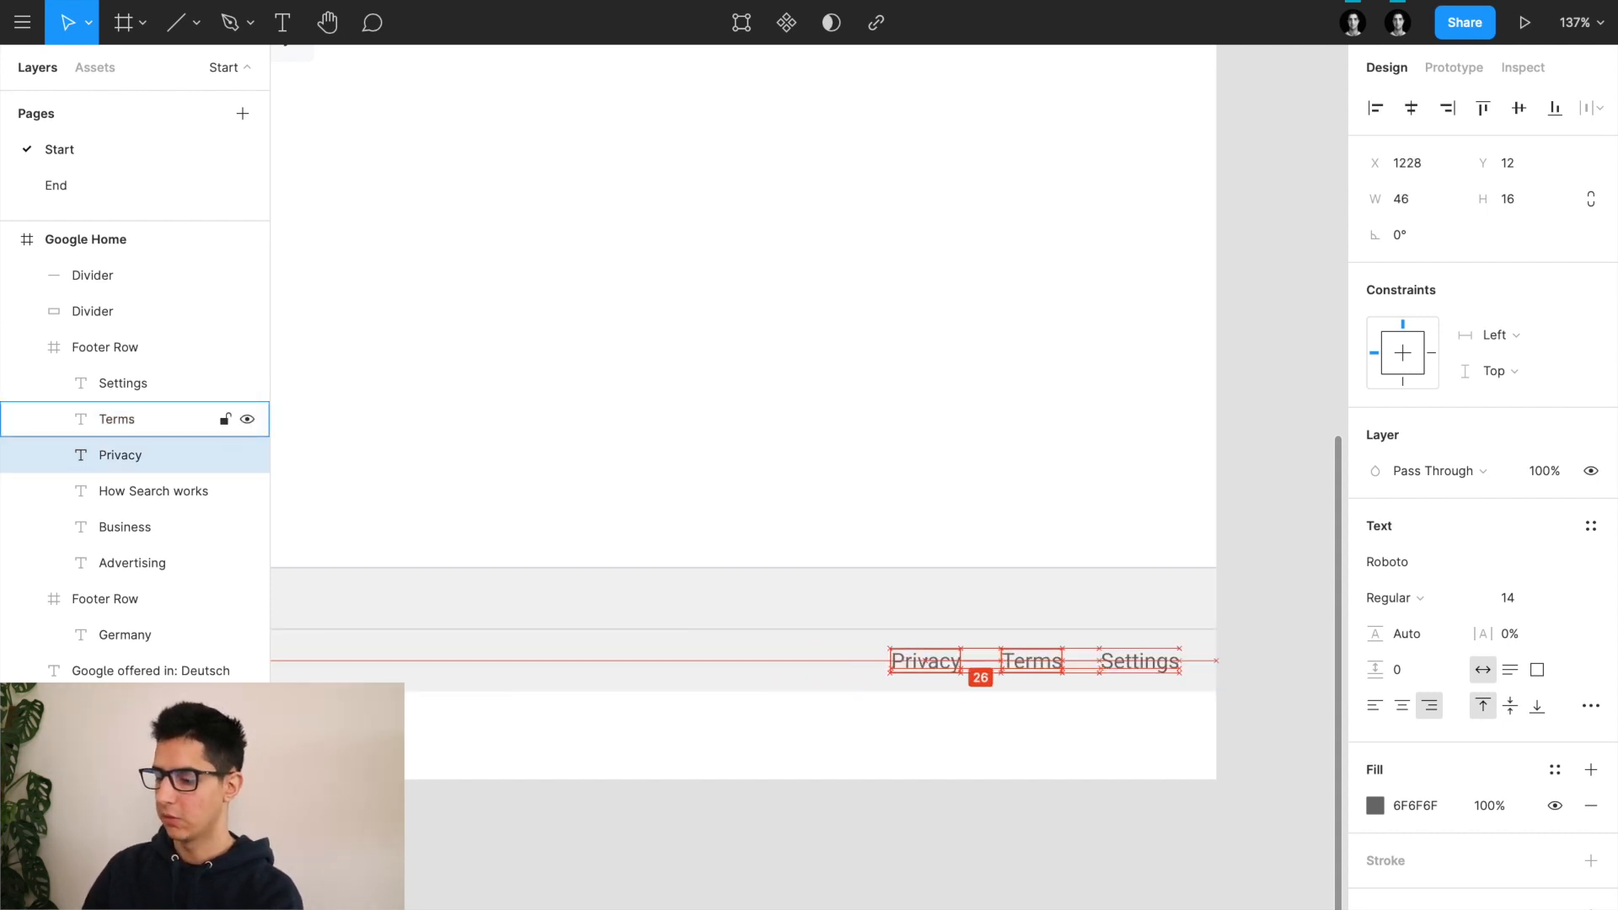
pyautogui.press('Right')
pyautogui.press('Right')
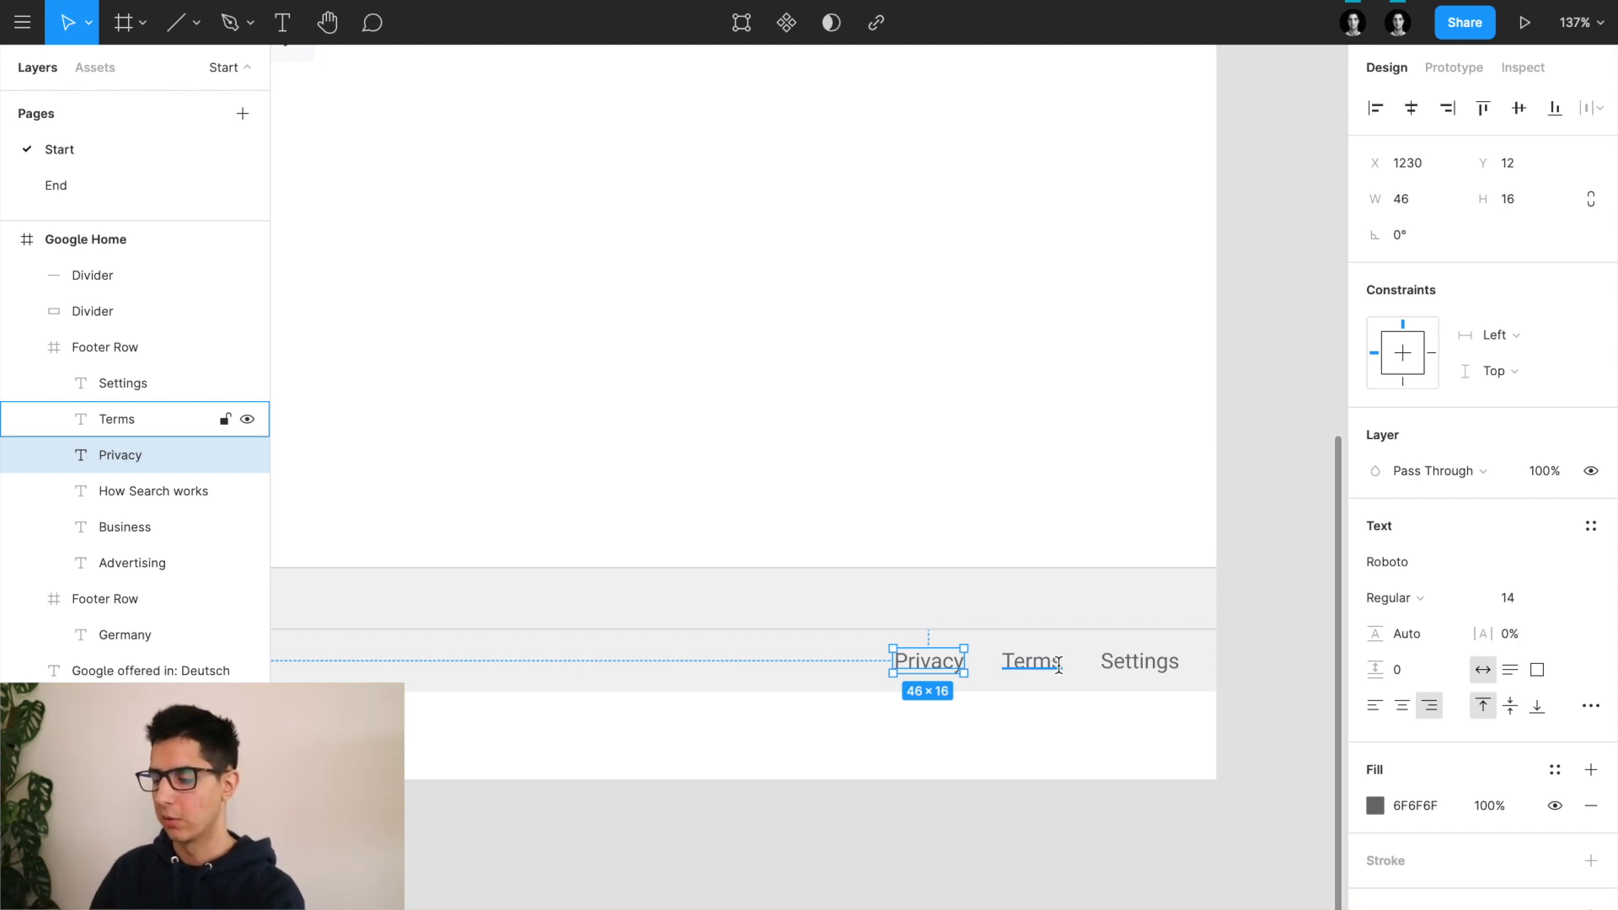
pyautogui.press('Escape')
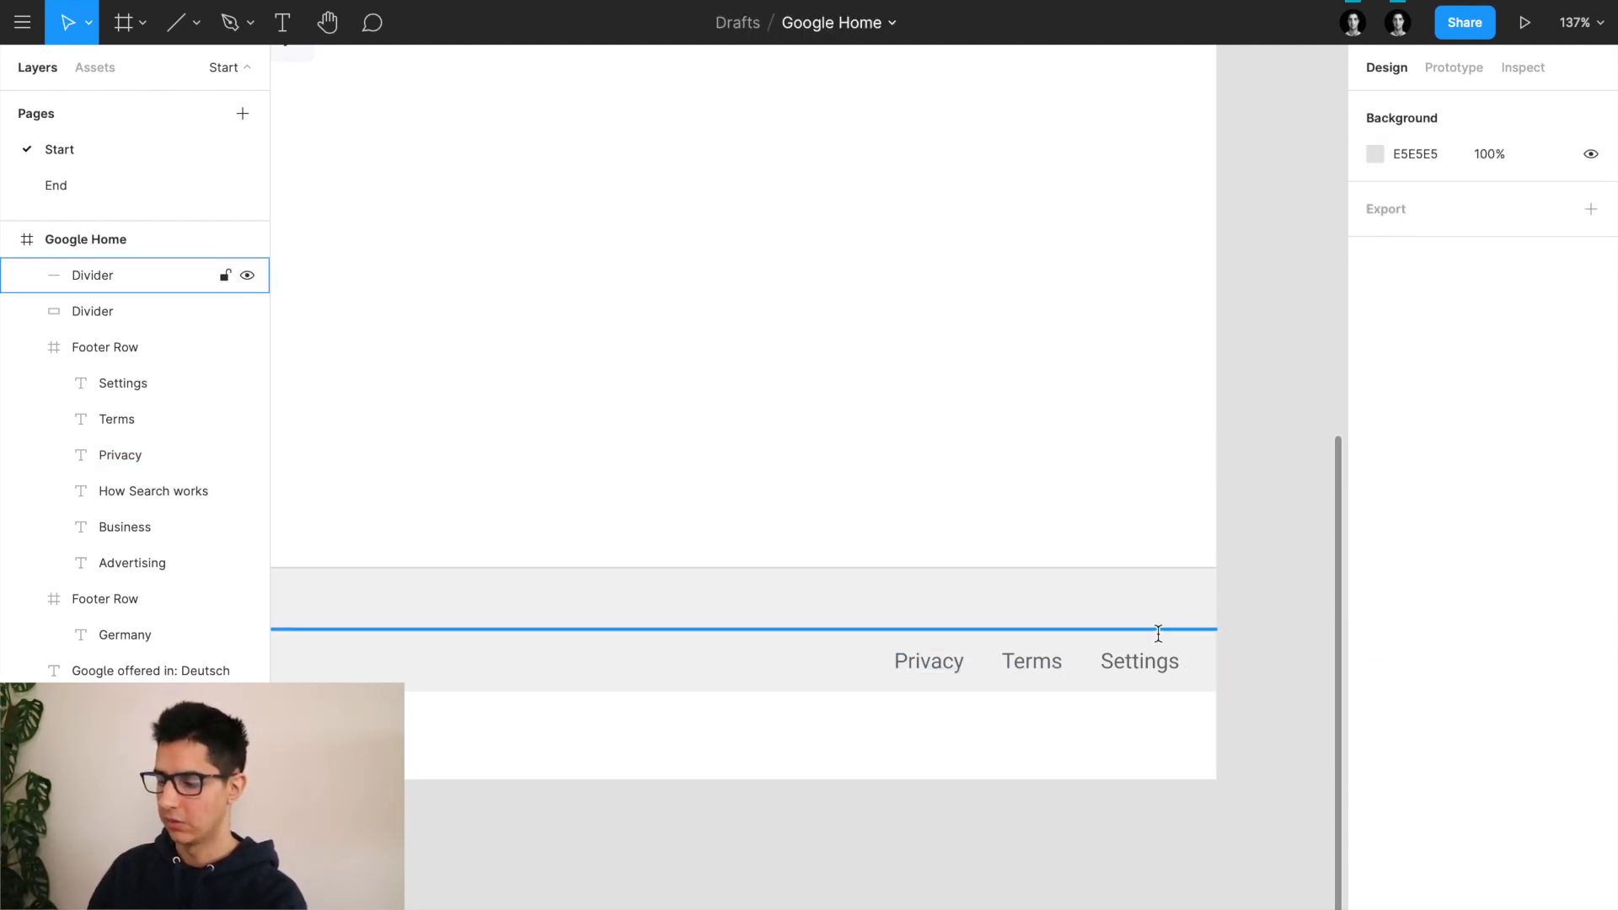
# Step: Collapse both Footer Row layers and move the rows with their two dividers down together to Y 819, flush with the frame's bottom edge
pyautogui.scroll(-3, 1156, 635)
pyautogui.scroll(-3, 1159, 634)
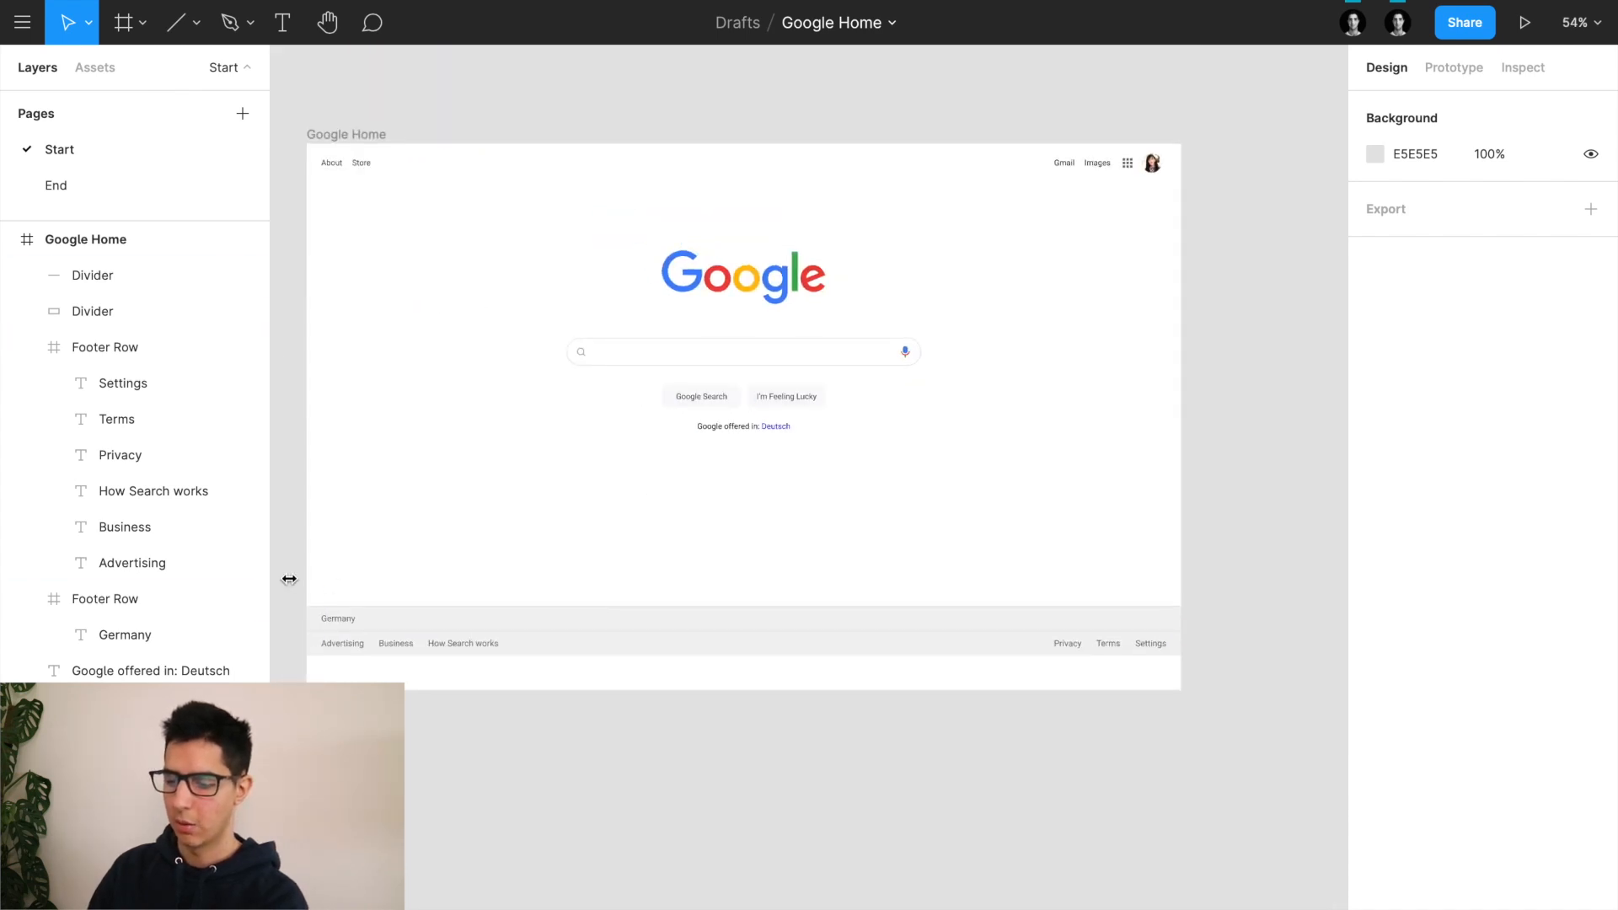
pyautogui.click(150, 493)
pyautogui.click(301, 578)
pyautogui.scroll(-2, 310, 541)
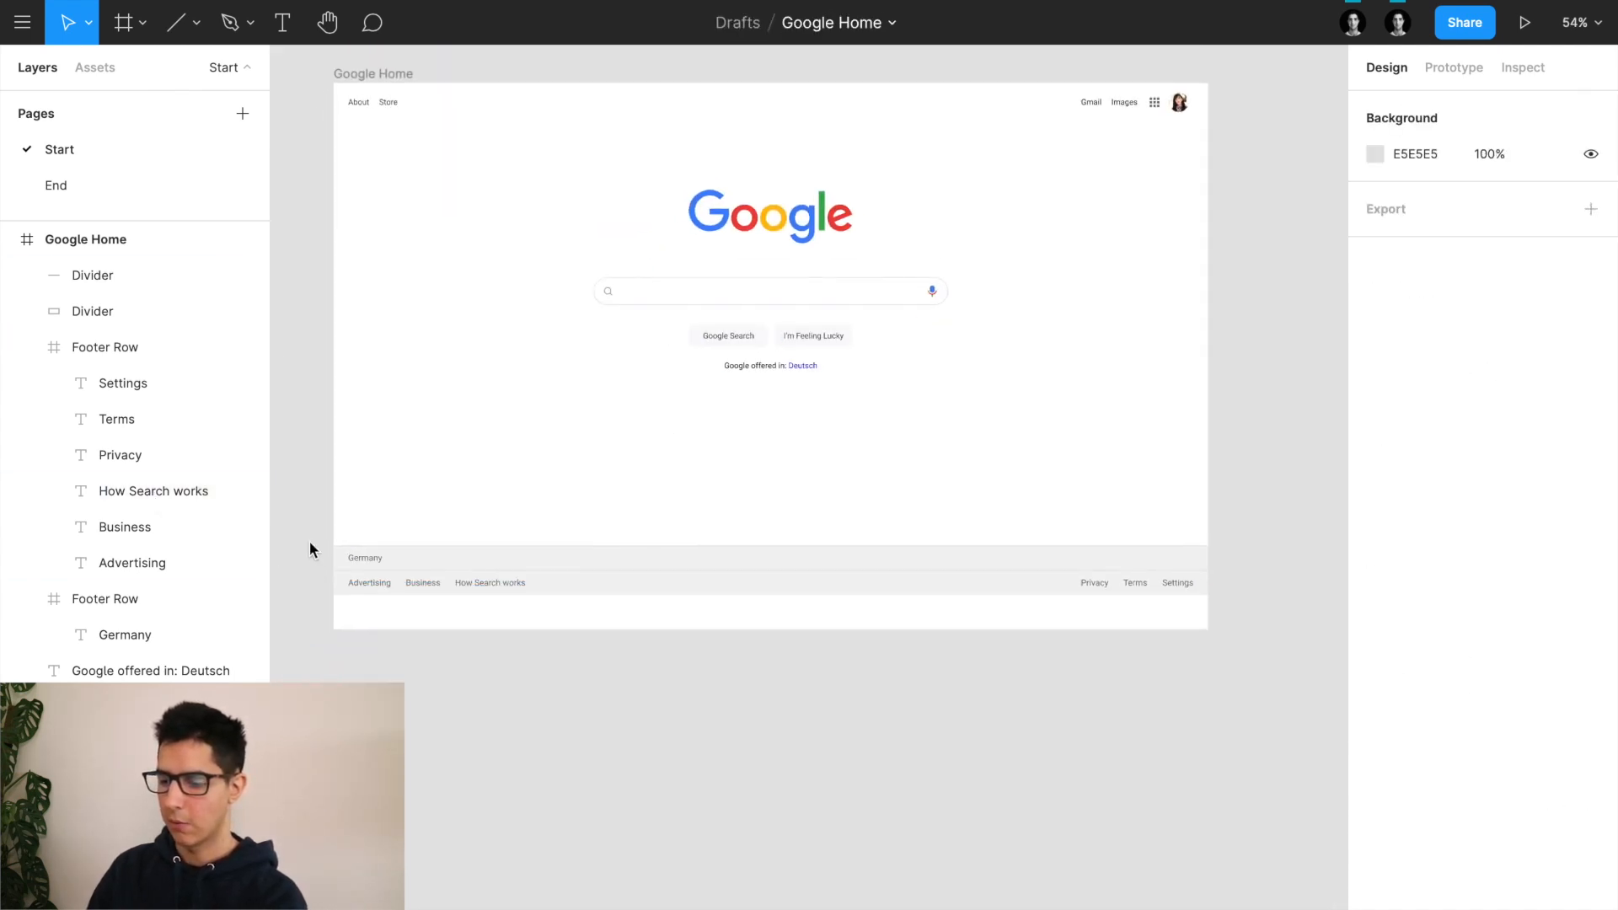
pyautogui.moveTo(302, 504); pyautogui.dragTo(1272, 636)
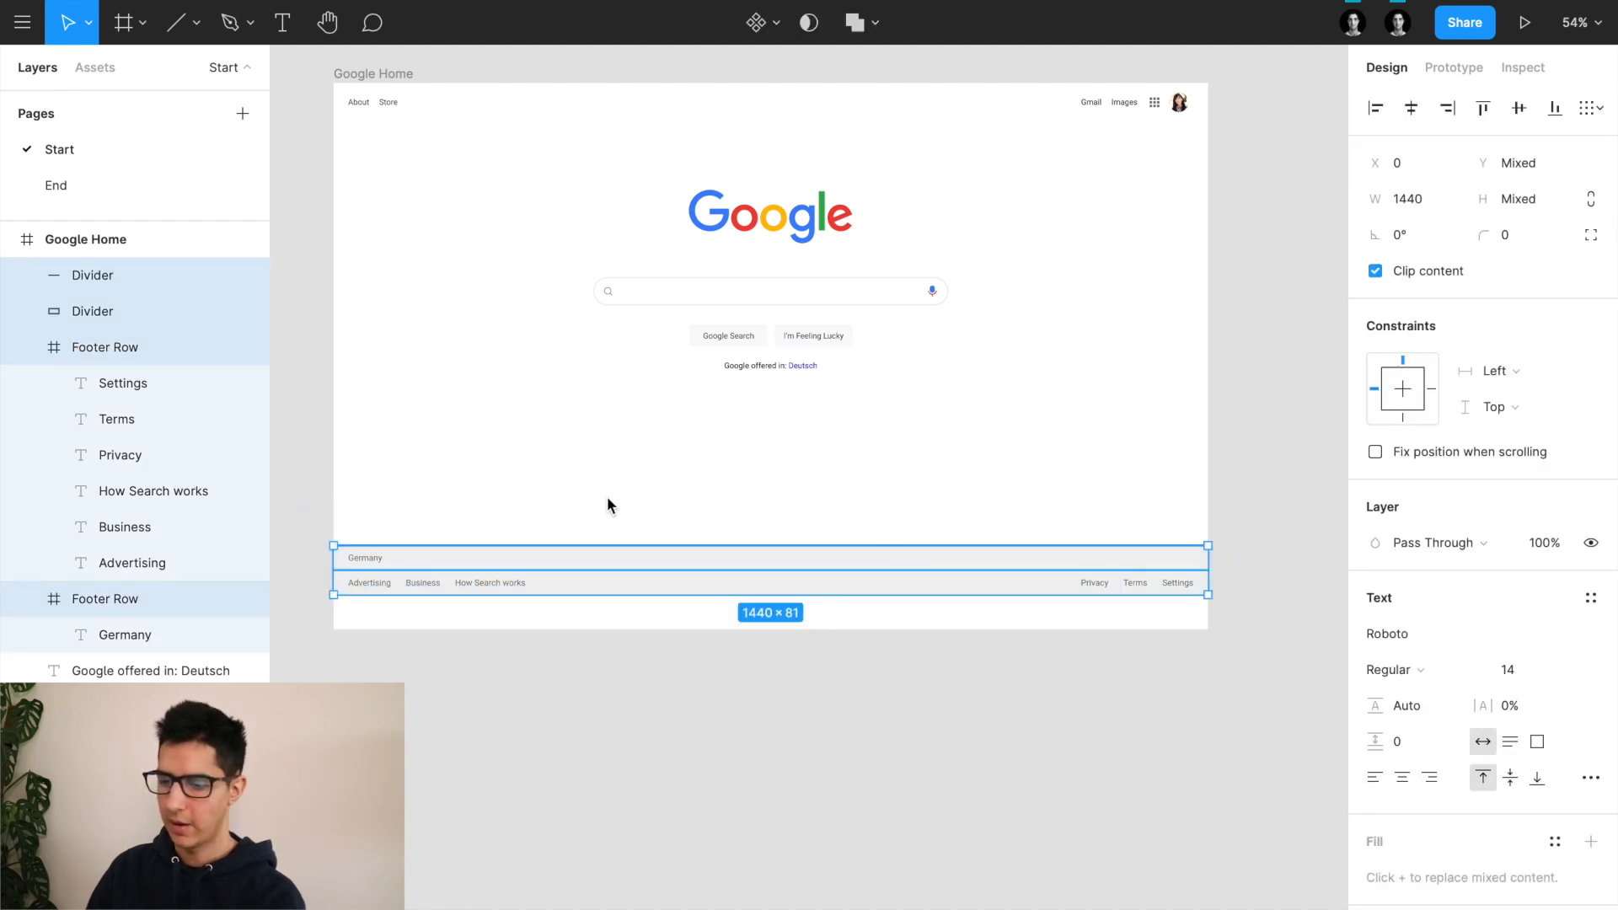
pyautogui.click(27, 347)
pyautogui.click(27, 383)
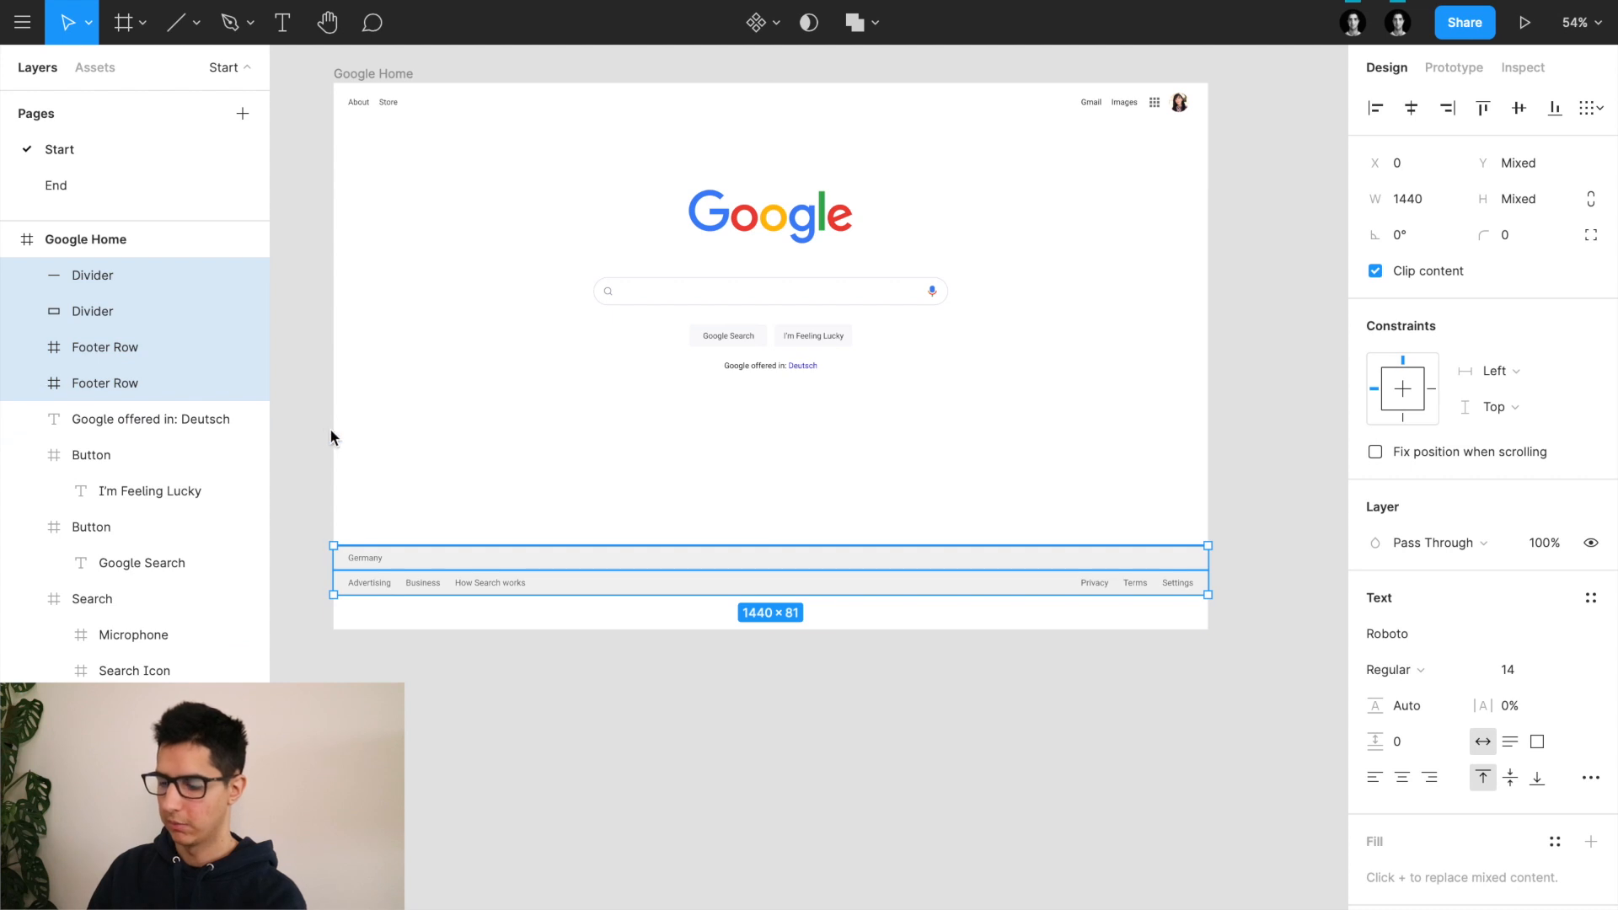
pyautogui.press('alt')
pyautogui.hotkey('shift', 'Down')
pyautogui.hotkey('shift', 'Down')
pyautogui.hotkey('shift', 'Down')
pyautogui.hotkey('shift', 'Down')
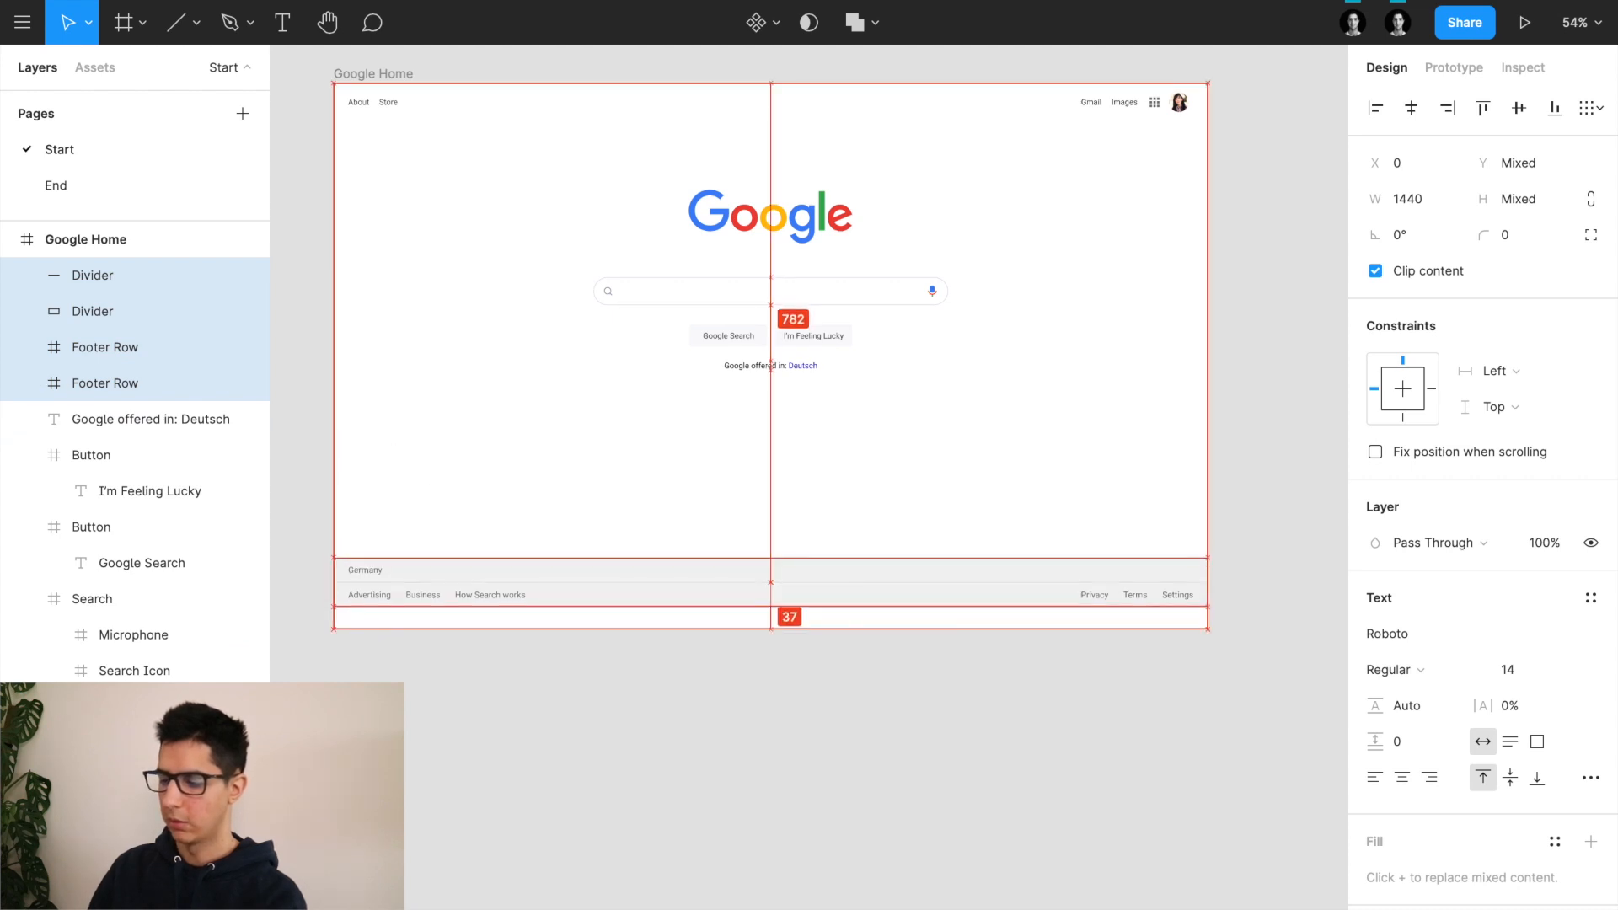
pyautogui.hotkey('shift', 'Down')
pyautogui.press('Down')
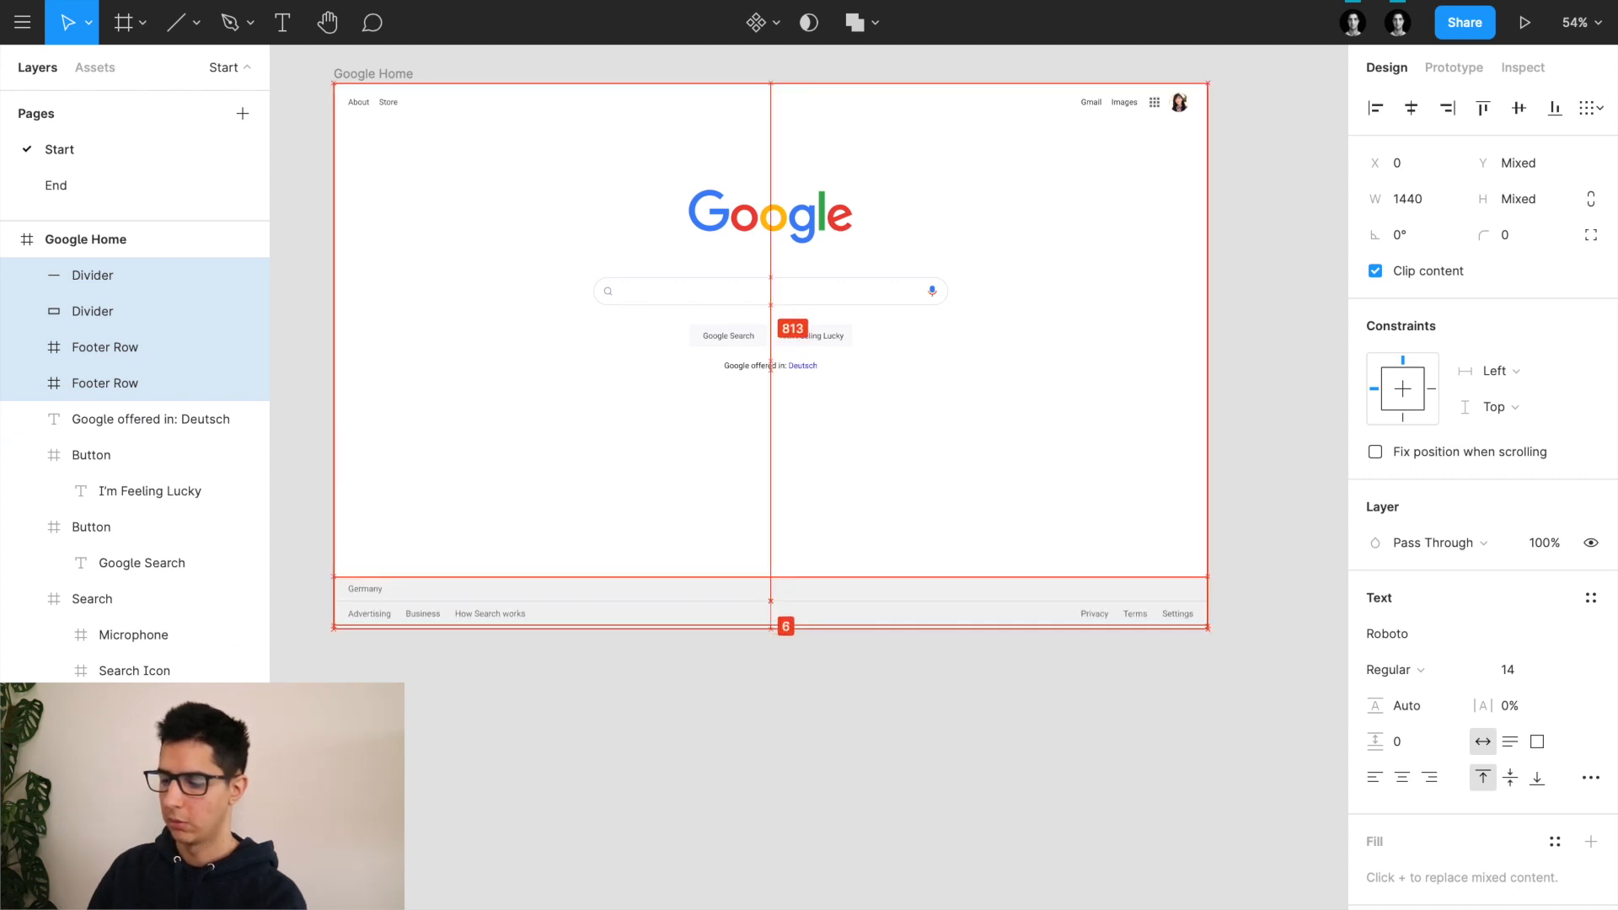
pyautogui.press('Down')
pyautogui.press('Down')
pyautogui.press('Down')
pyautogui.press('Down')
pyautogui.press('Down')
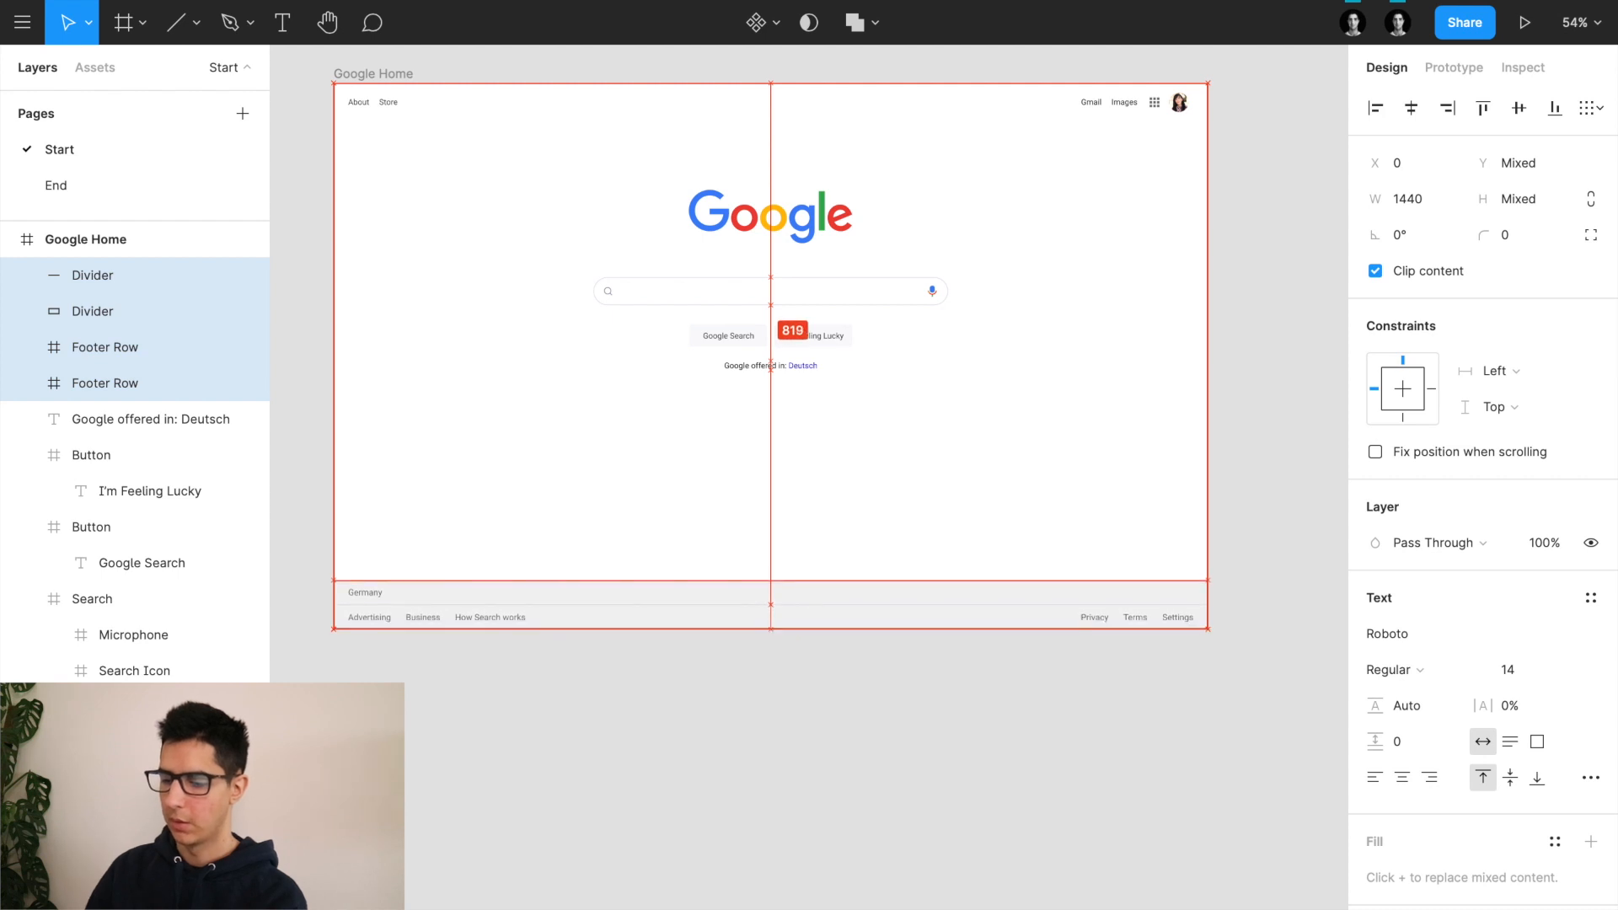
pyautogui.click(295, 572)
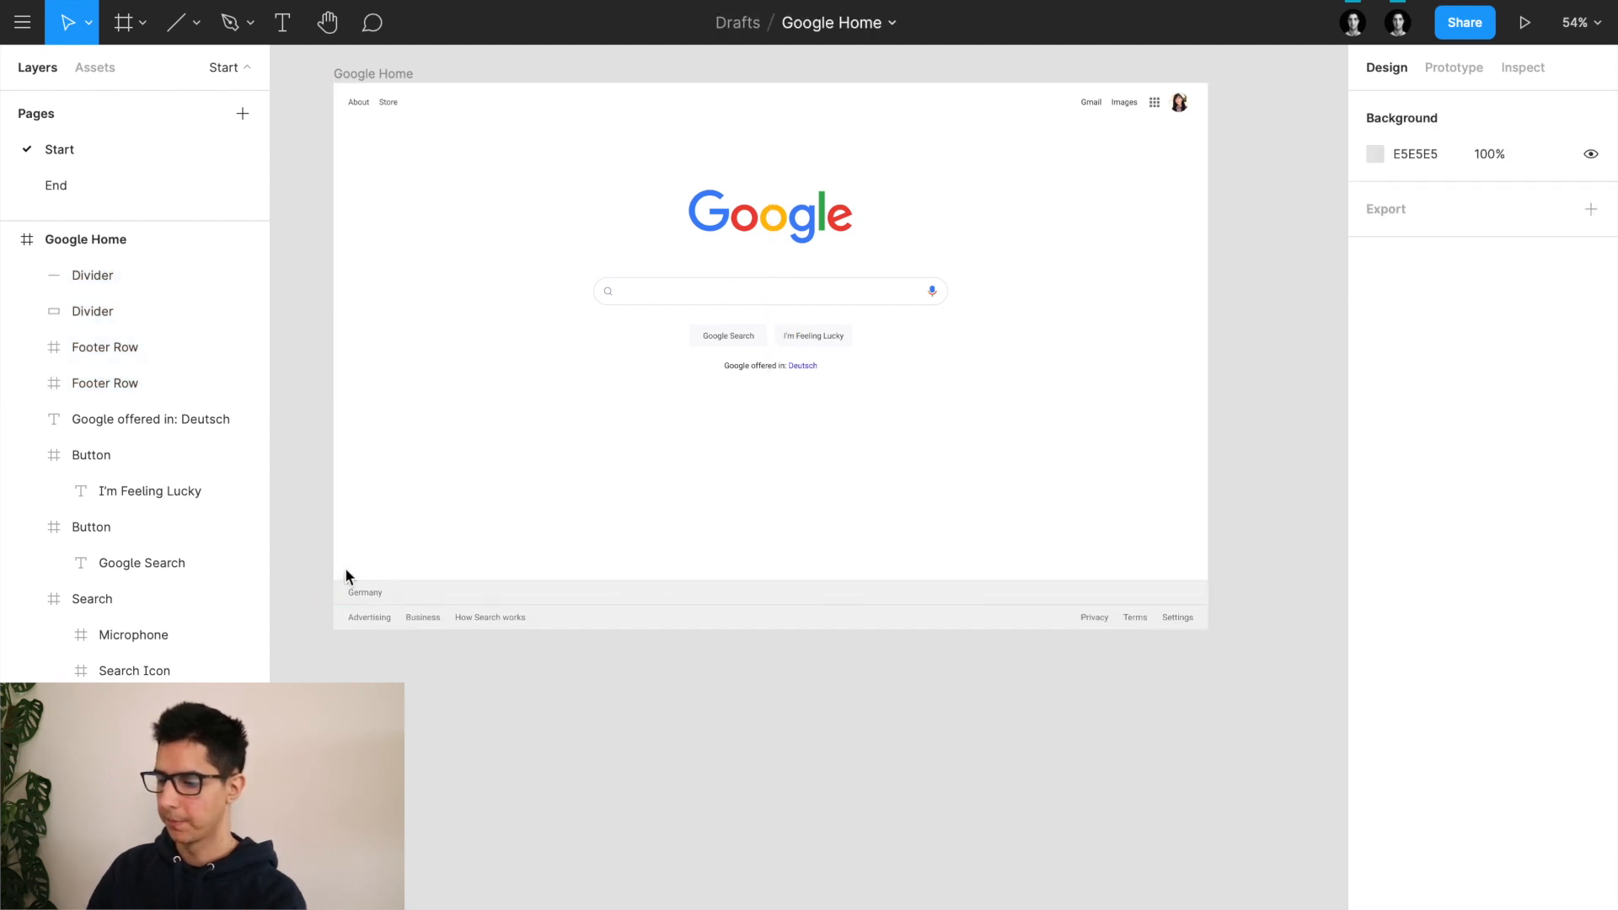
# Step: Hide the interface and fit the Google Home frame to the view to examine the completed page
pyautogui.hotkey('shift', '1')
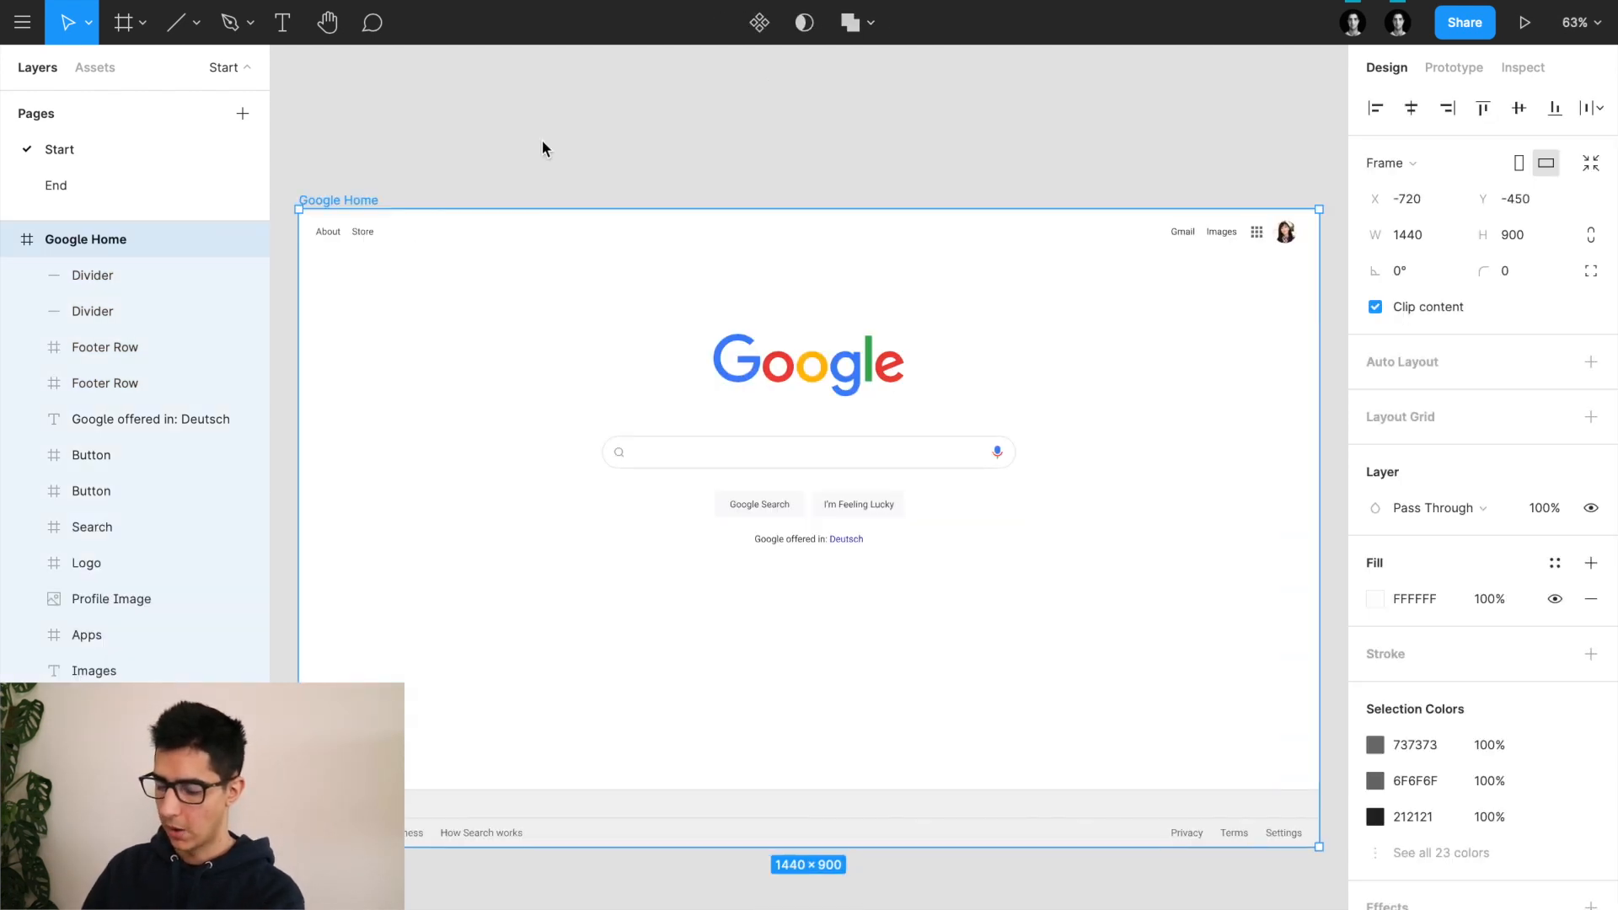
pyautogui.click(543, 149)
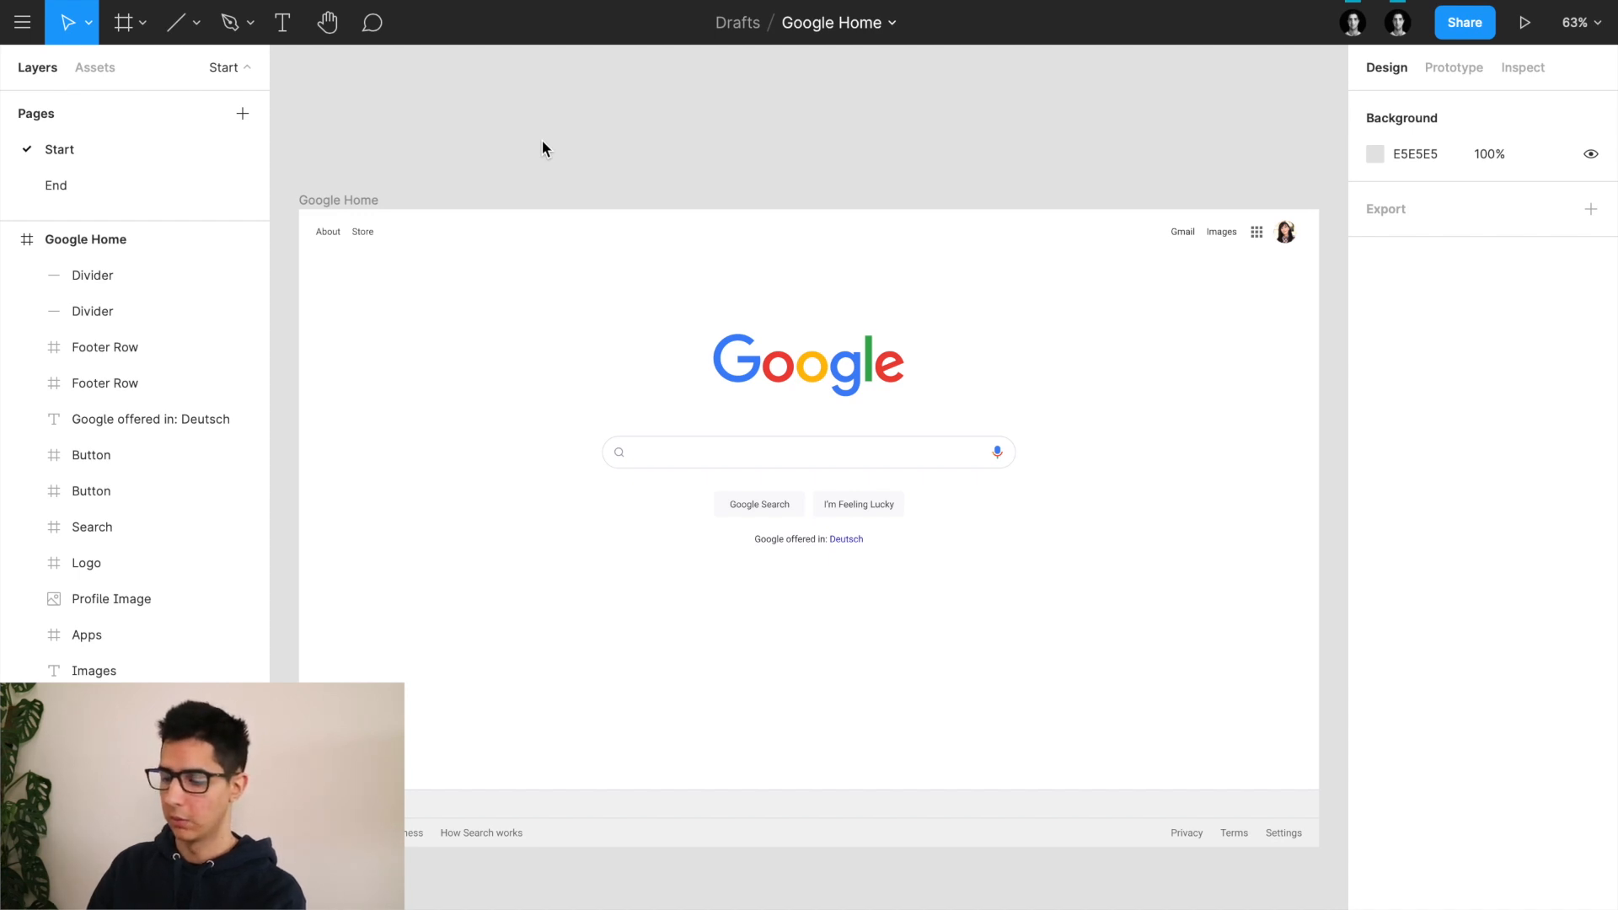
pyautogui.hotkey('ctrl', '\\')
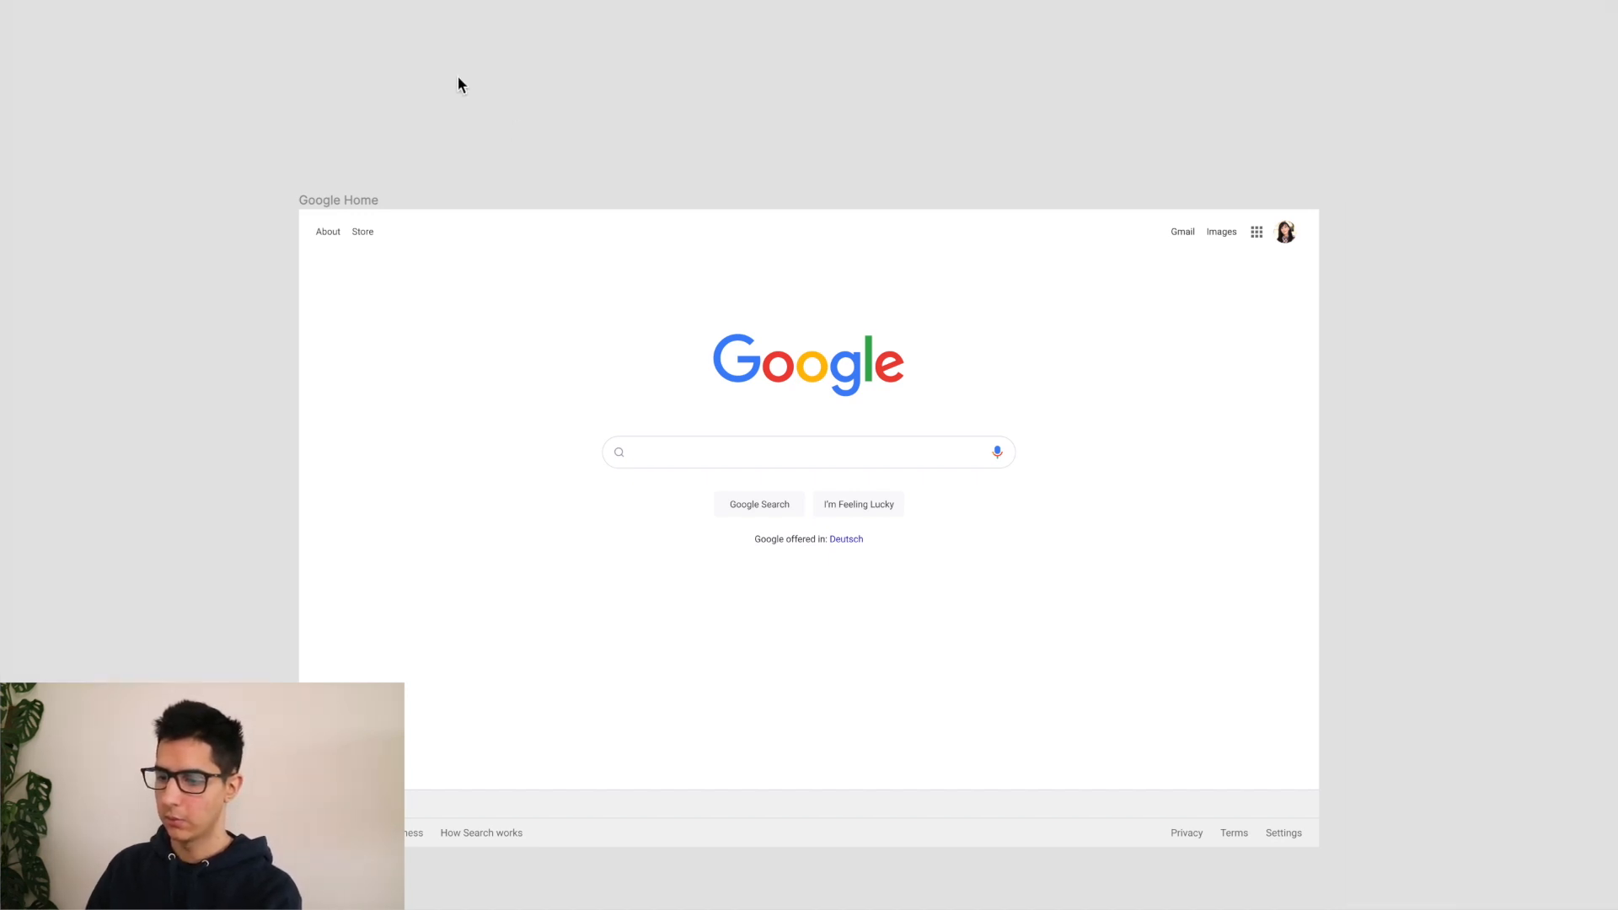
pyautogui.click(343, 197)
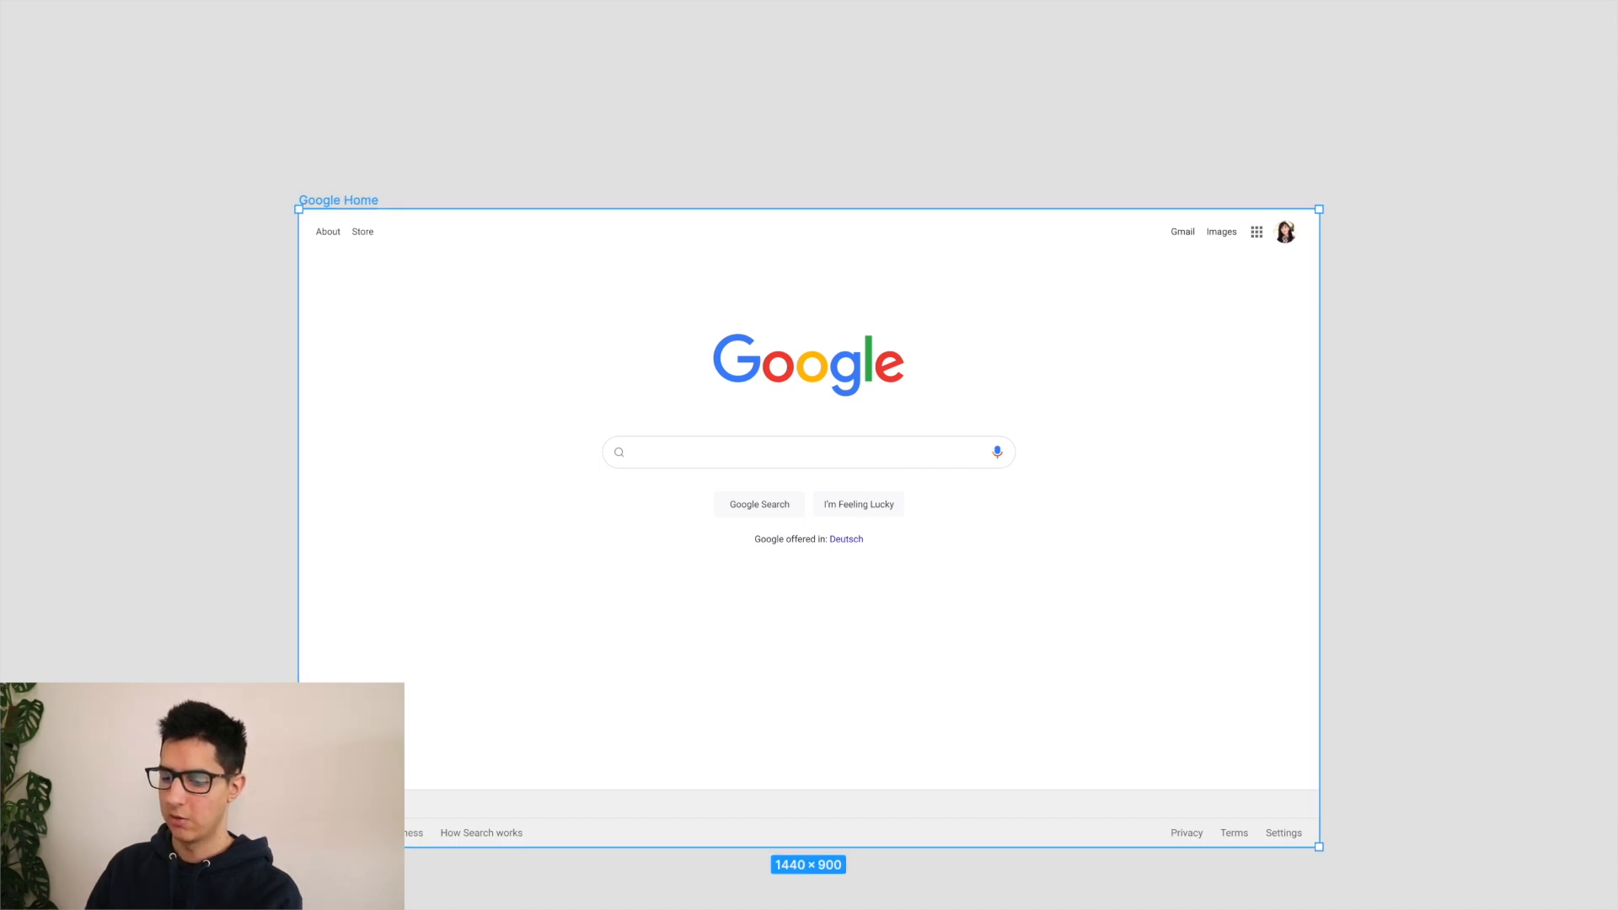
pyautogui.hotkey('shift', '2')
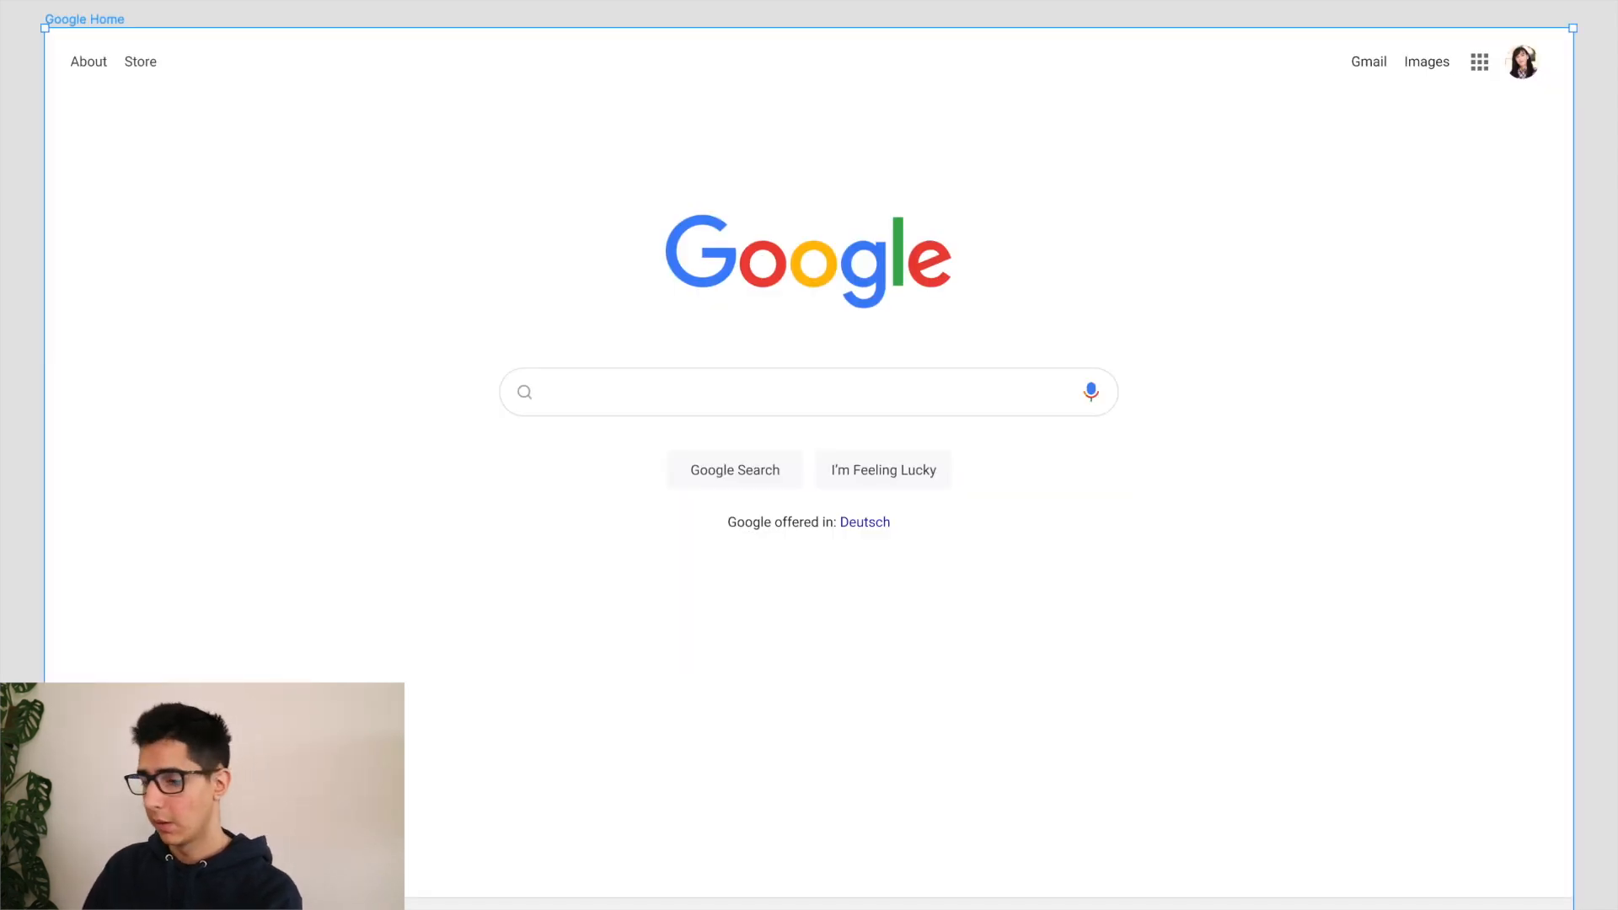
pyautogui.click(10, 288)
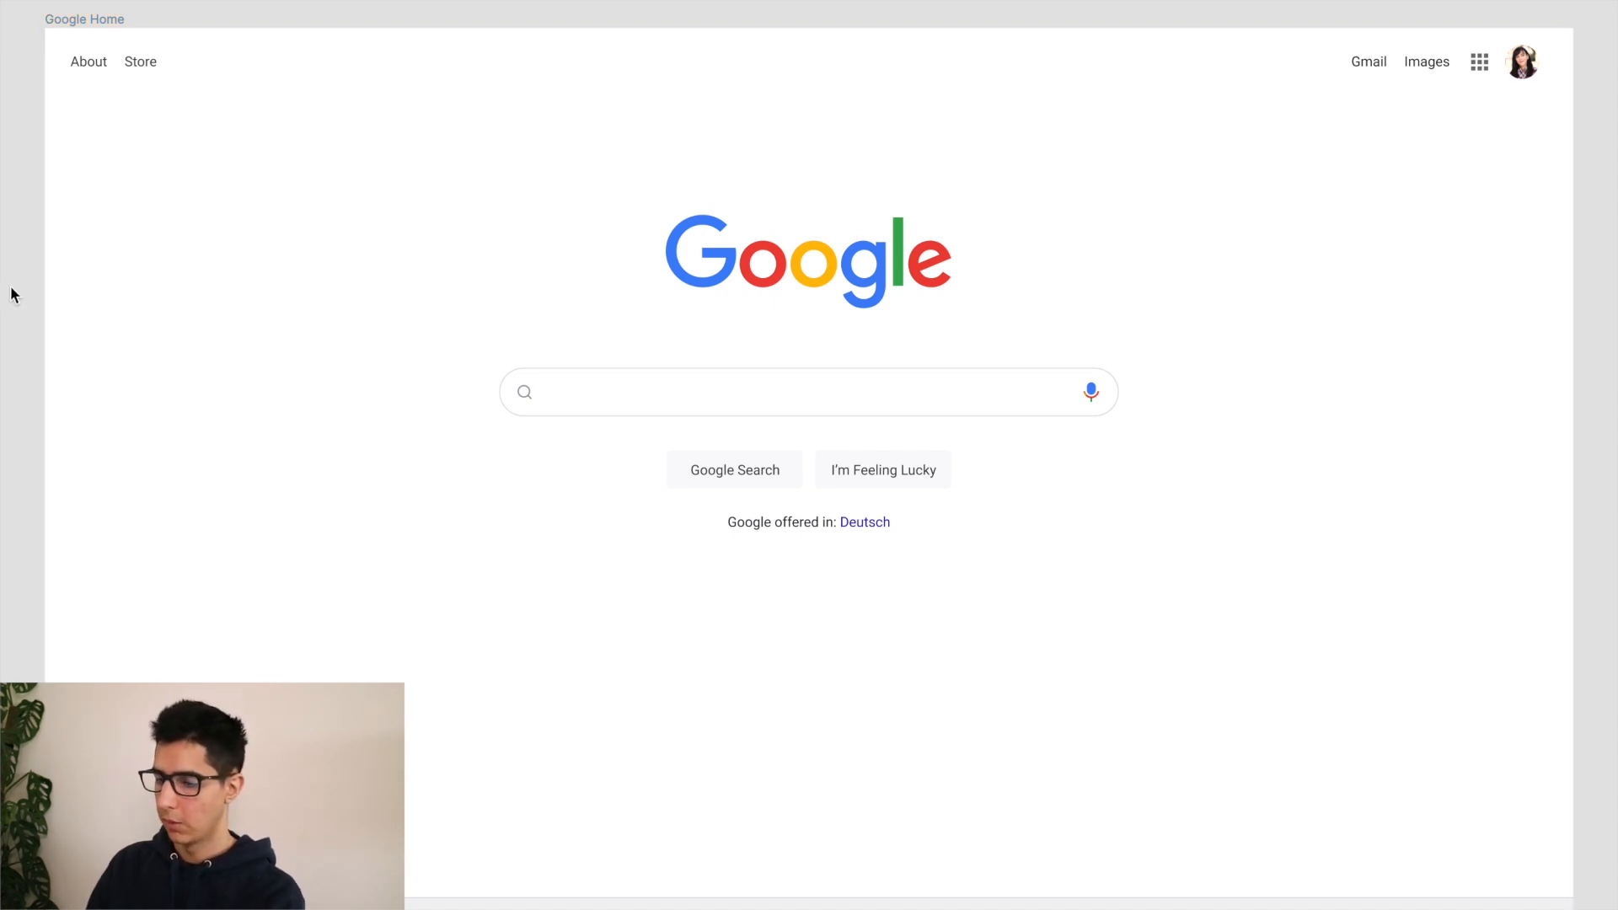